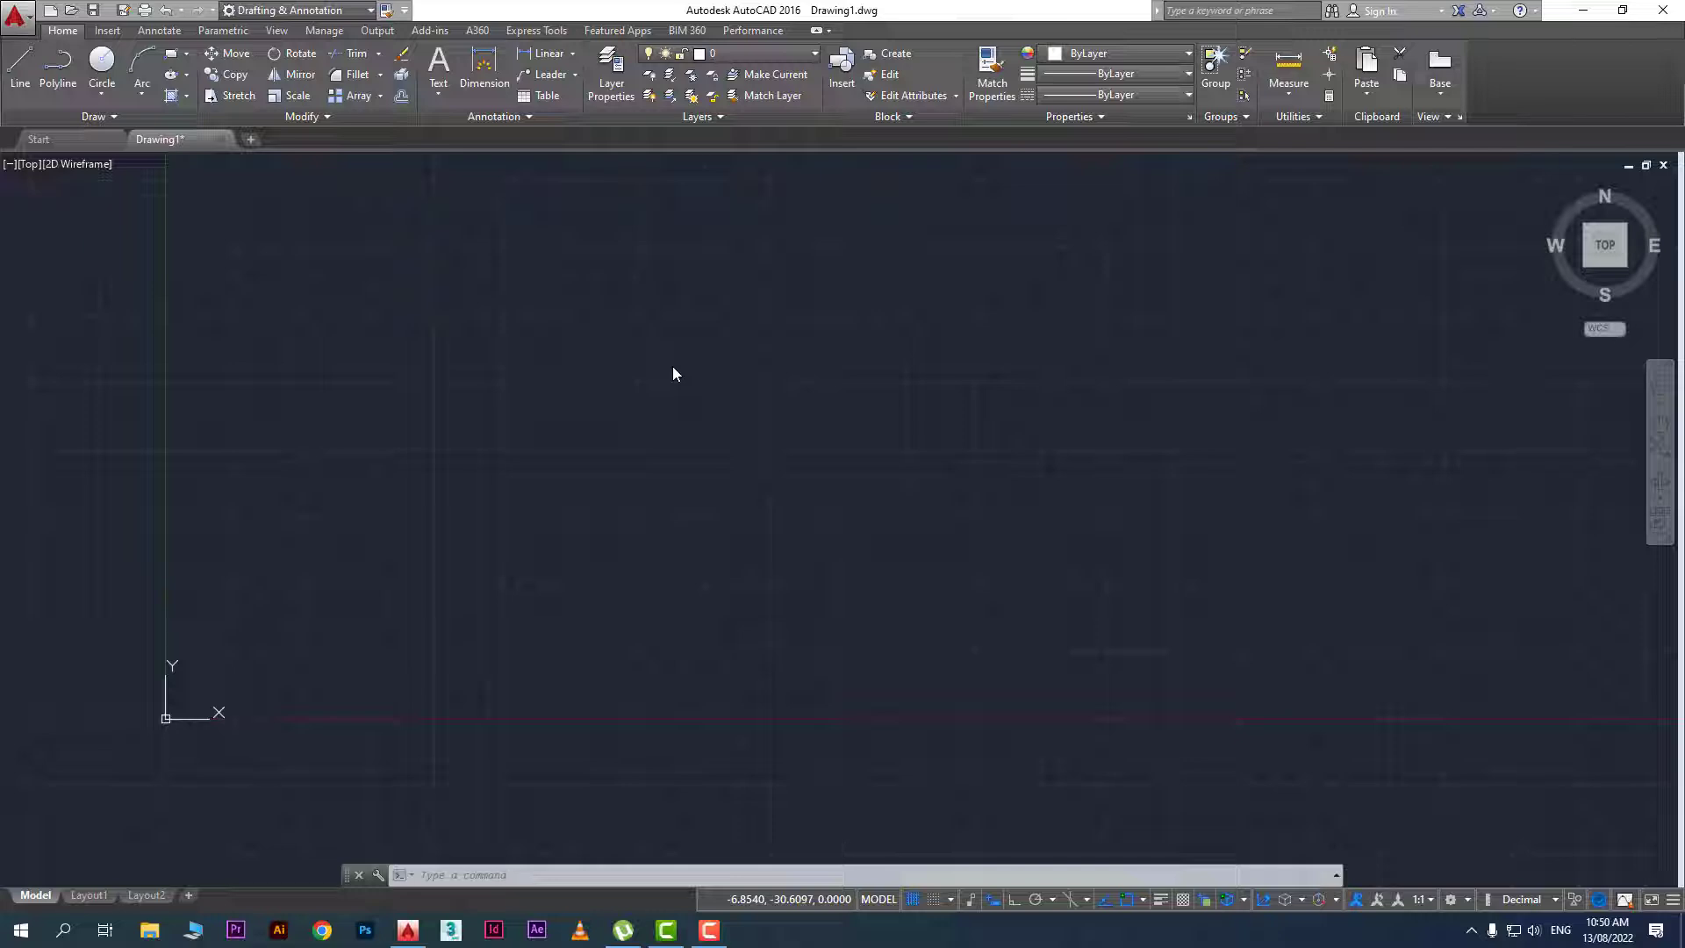
left_click(308, 757)
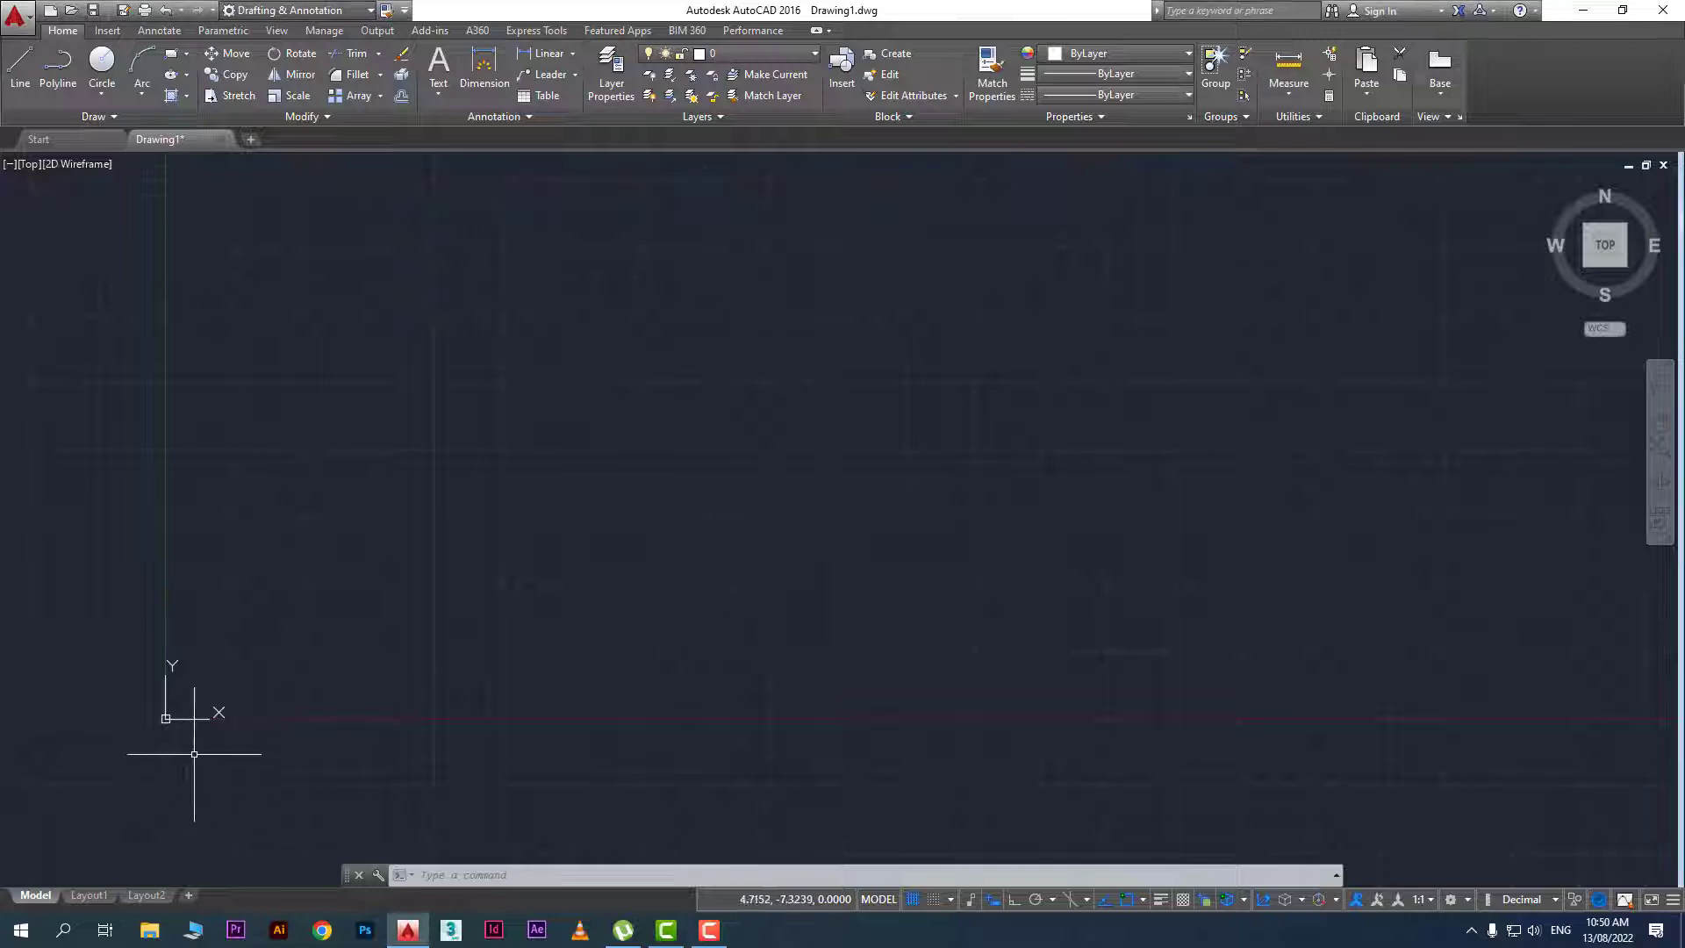
scroll(195, 752, "down", 3)
middle_click_drag(196, 752, 197, 787)
scroll(197, 786, "up", 2)
scroll(197, 786, "up", 3)
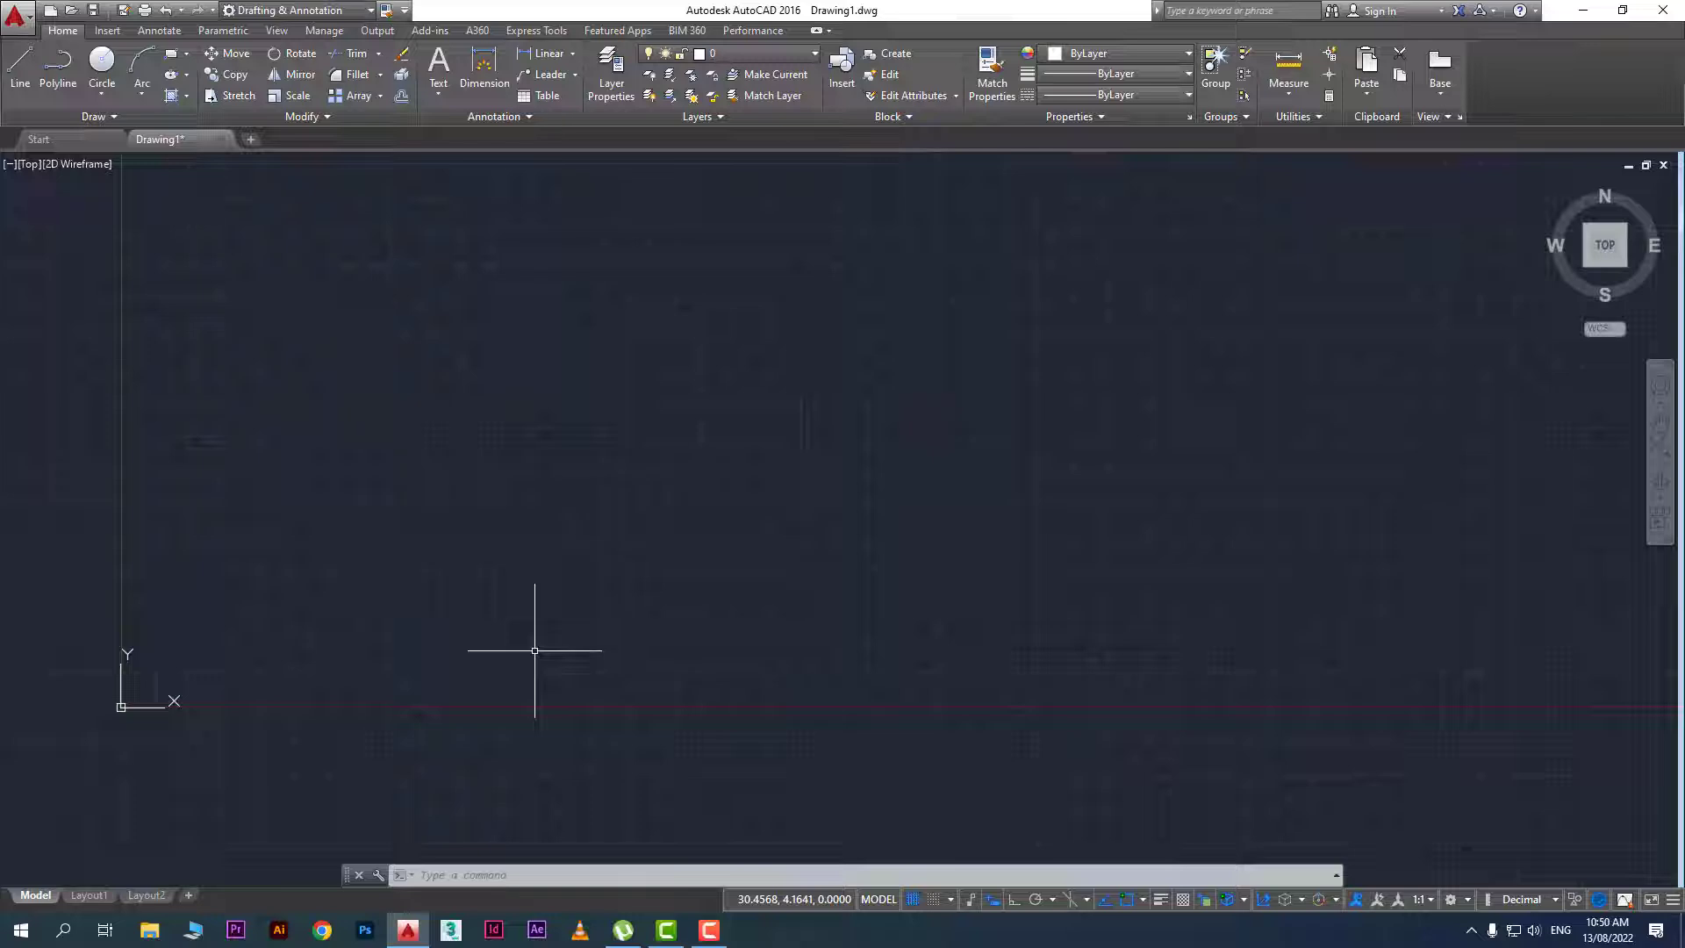
middle_click_drag(394, 564, 409, 670)
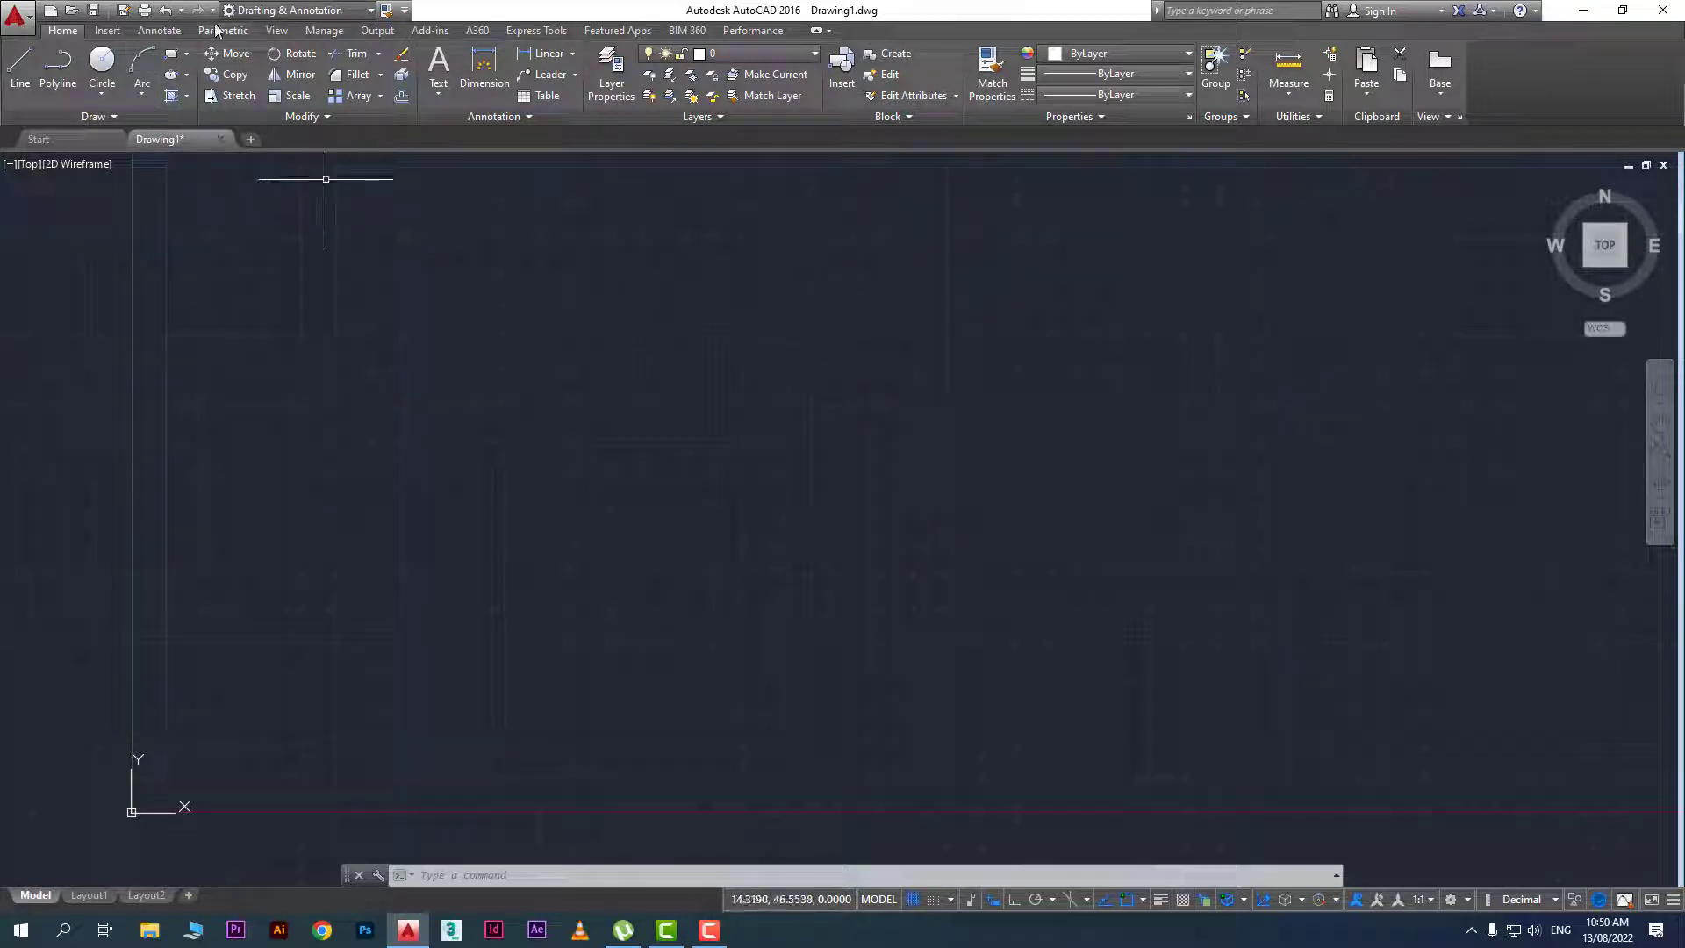
Switch the workspace from Drafting & Annotation to 3D Modeling
left_click(263, 10)
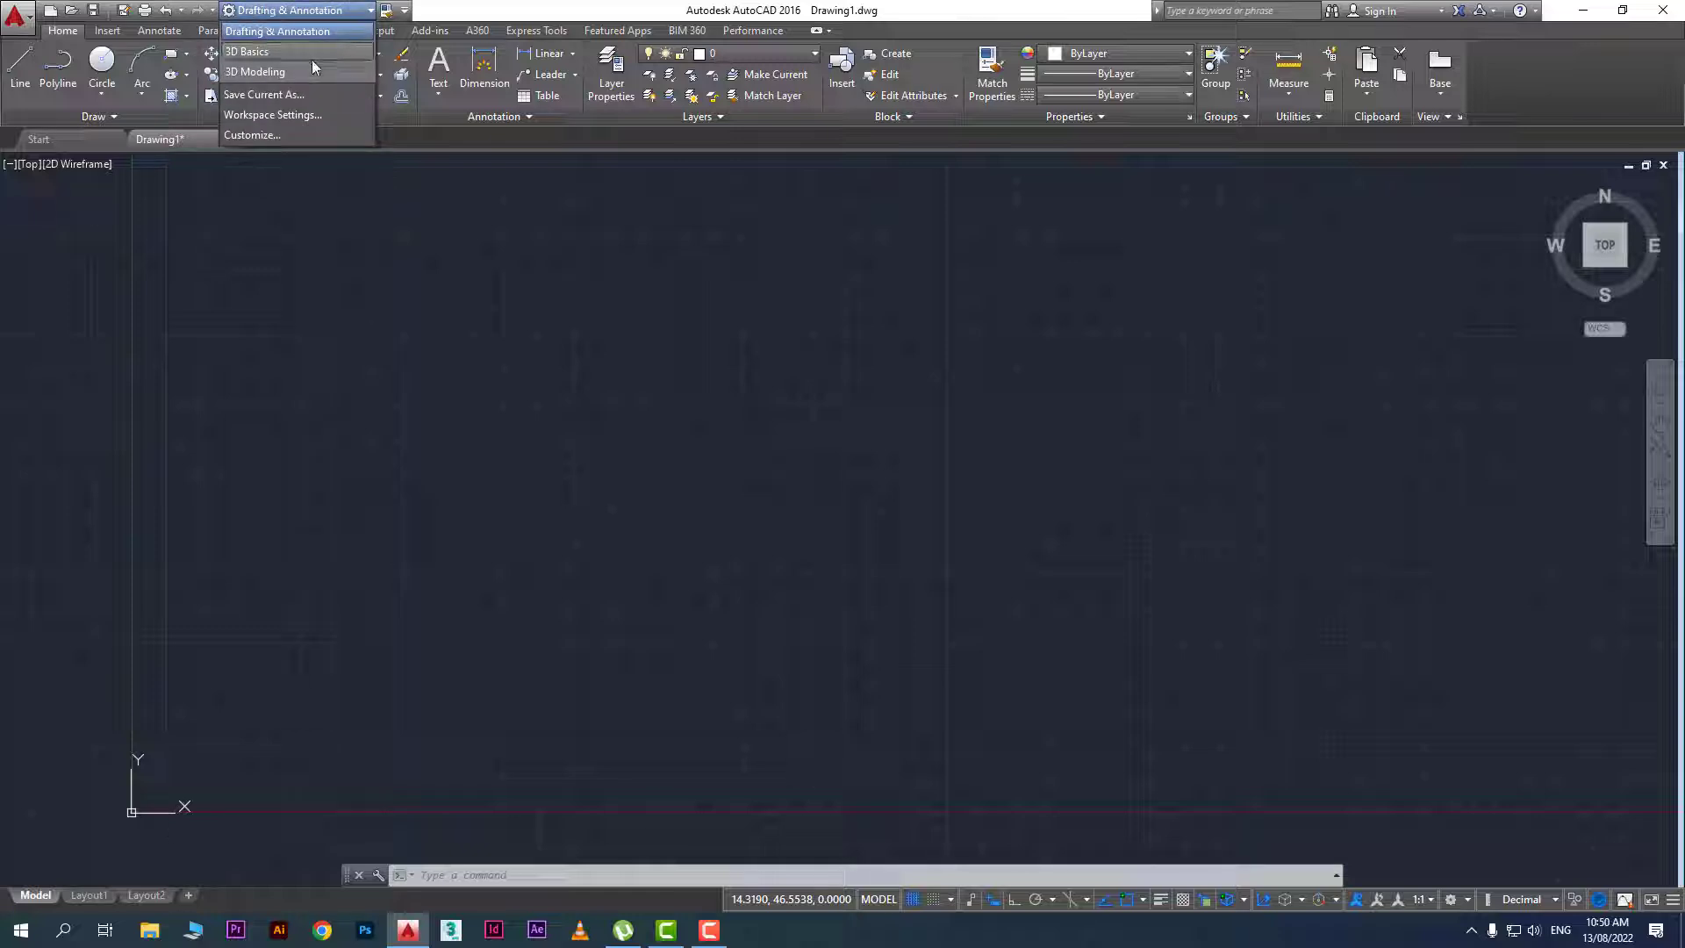
left_click(266, 76)
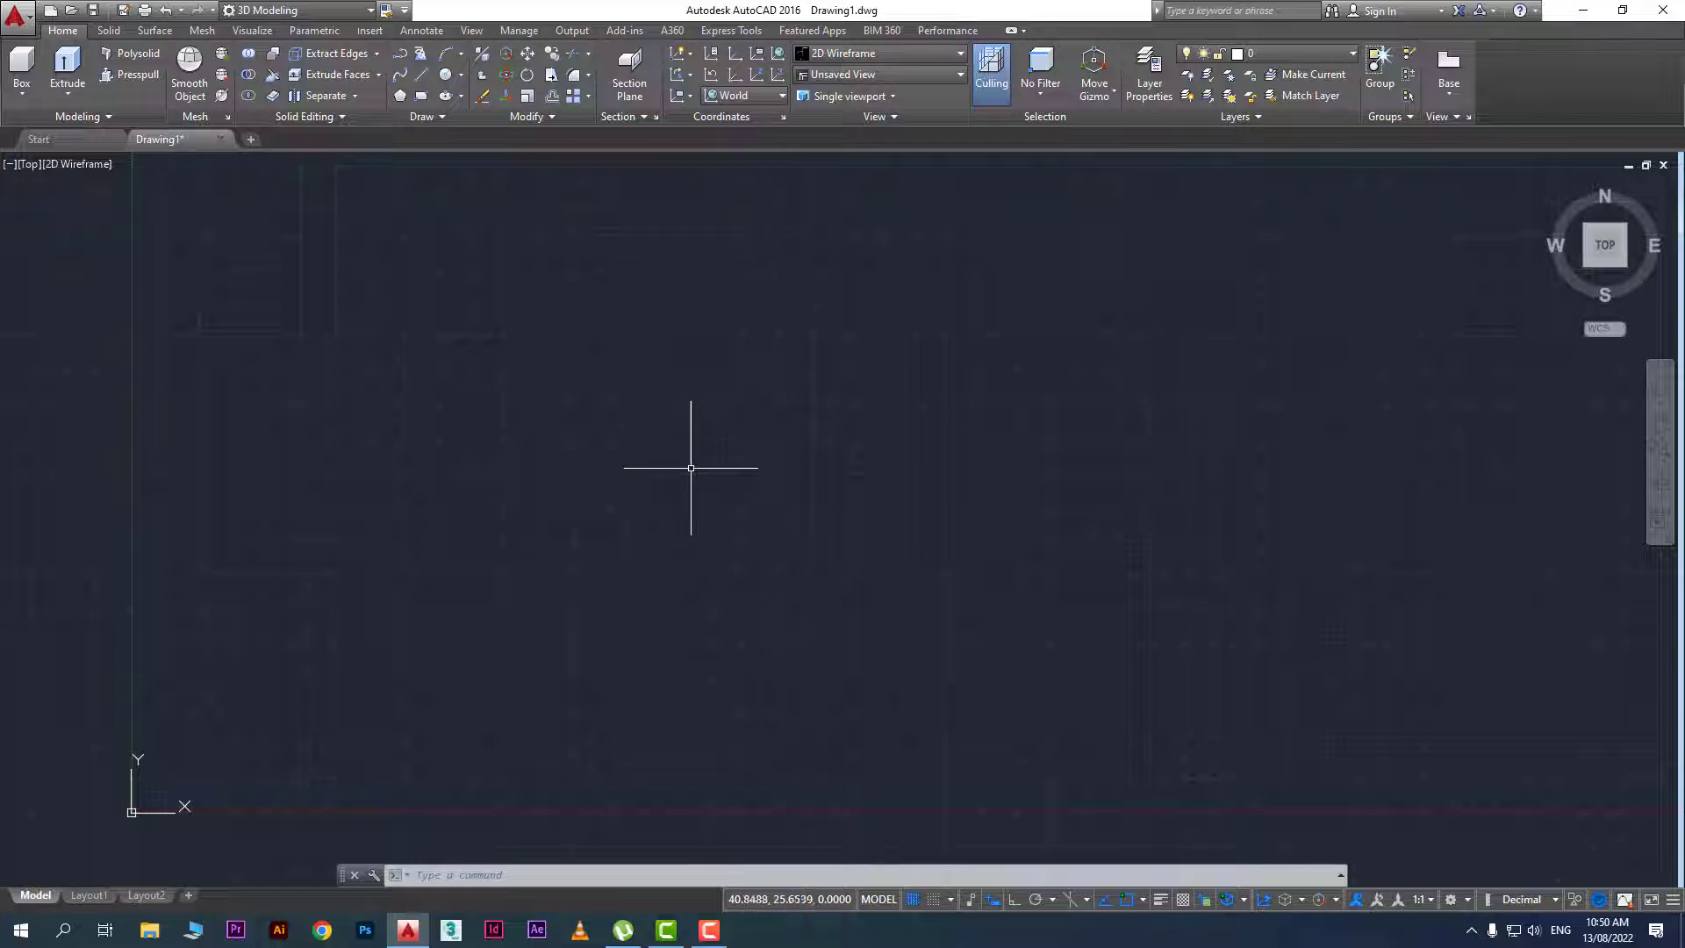
middle_click_drag(745, 444, 692, 445)
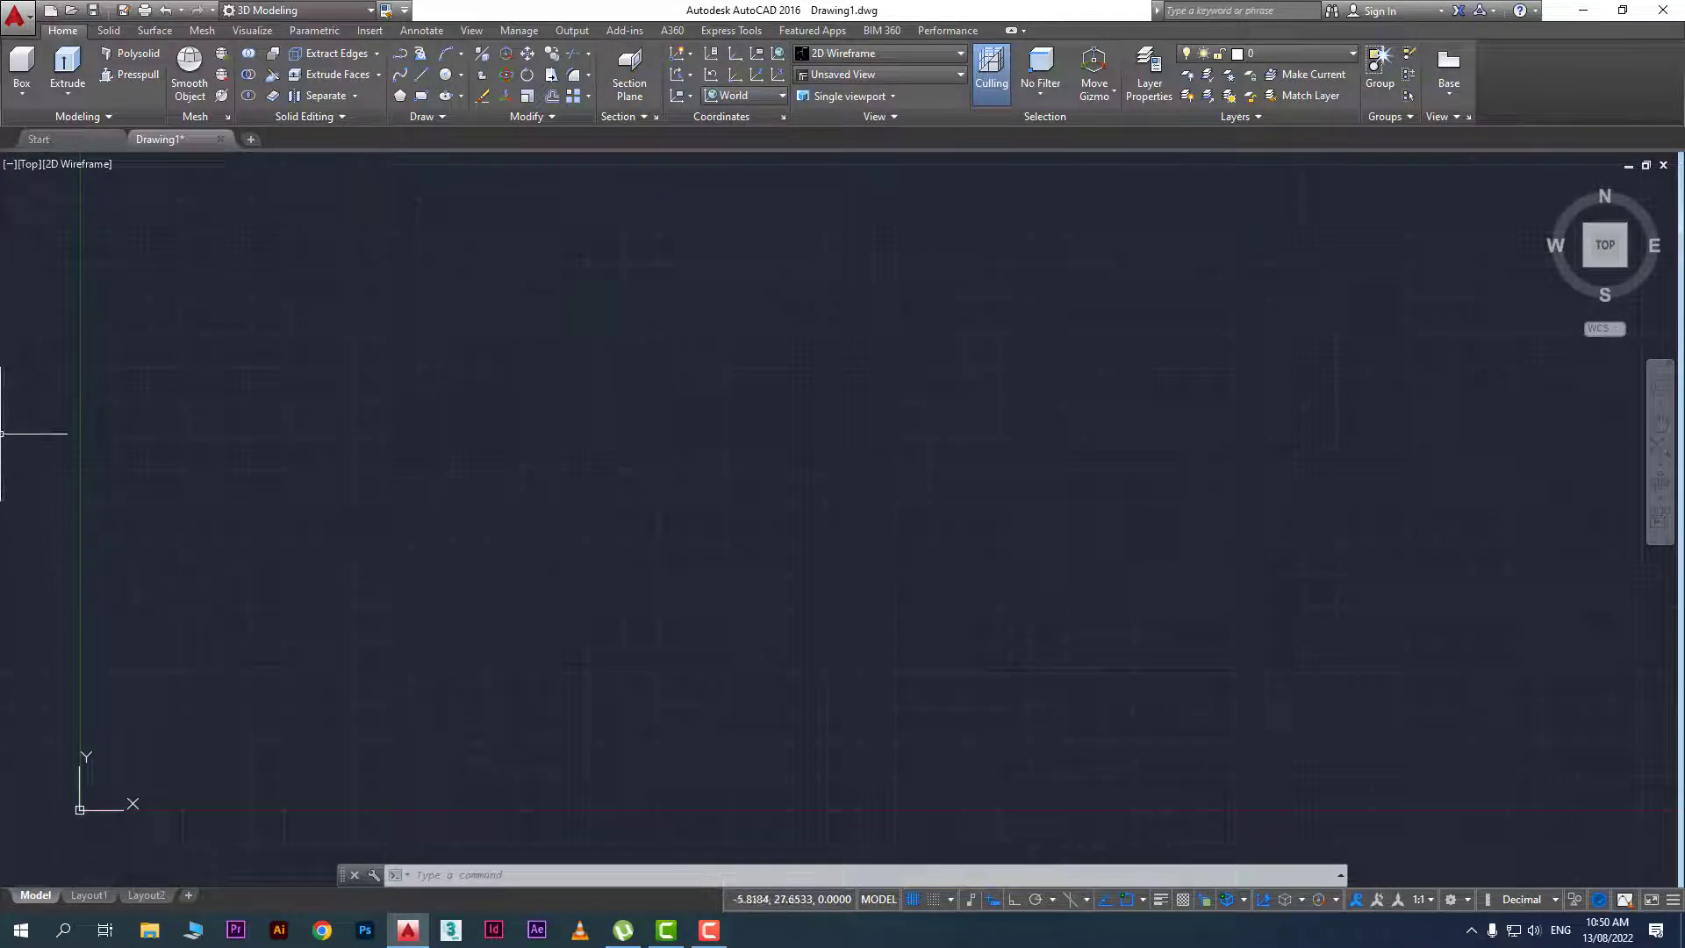
Try the Left and SW Isometric views of the empty drawing and return to the Top view
left_click(32, 163)
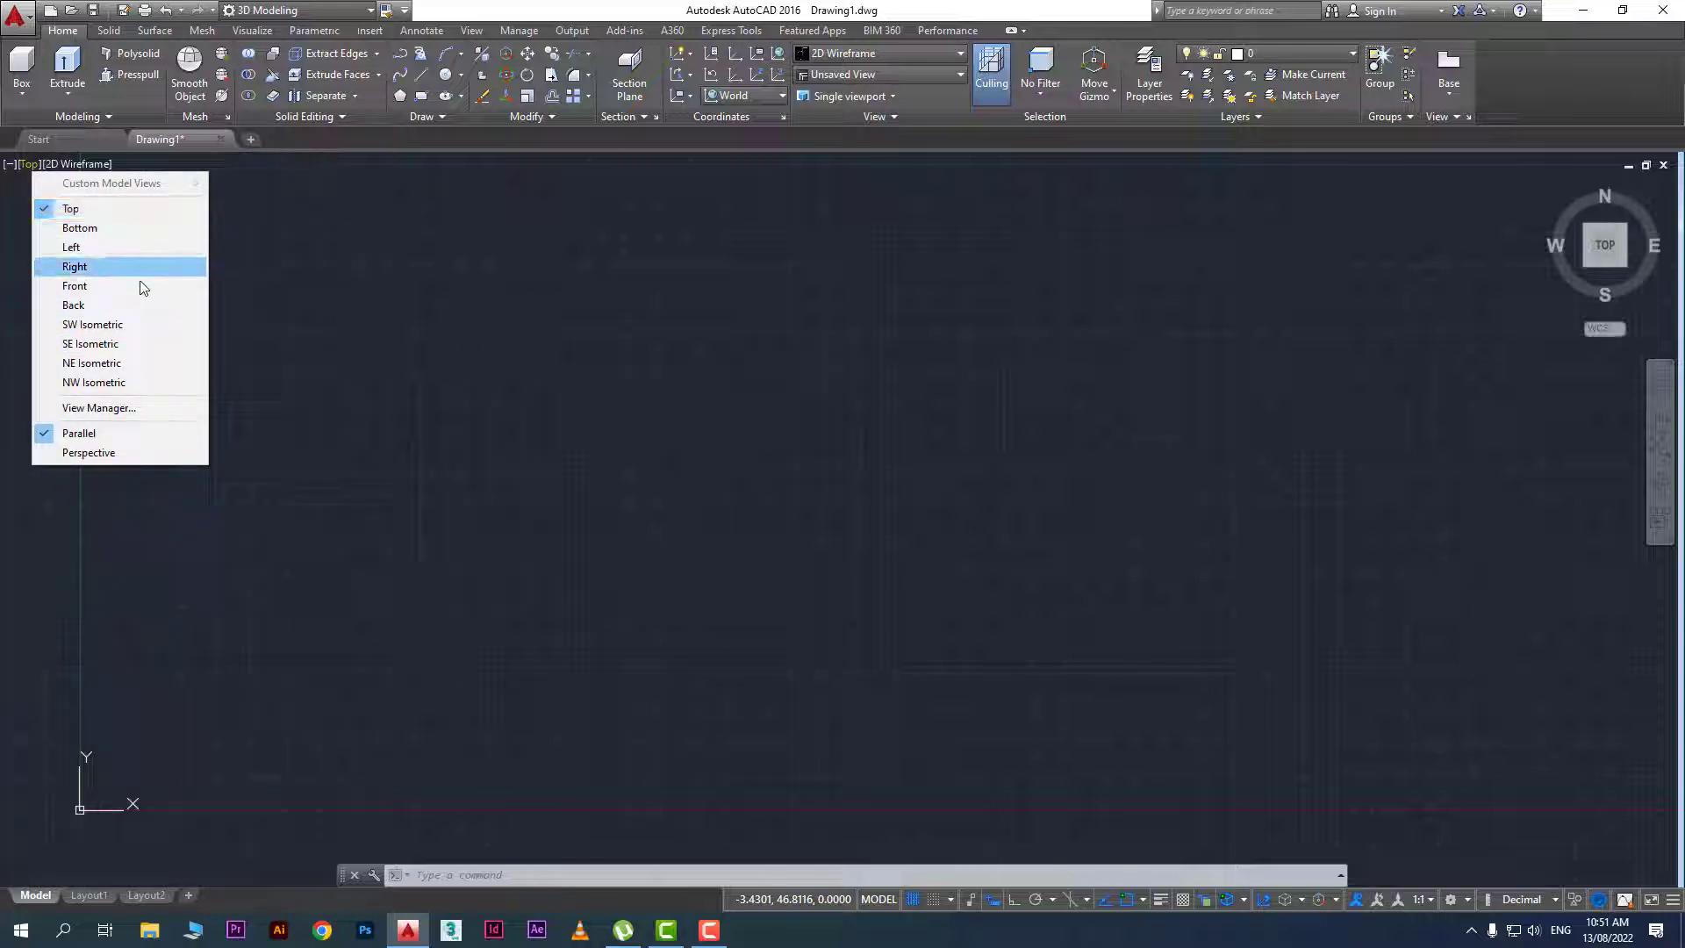
left_click(141, 249)
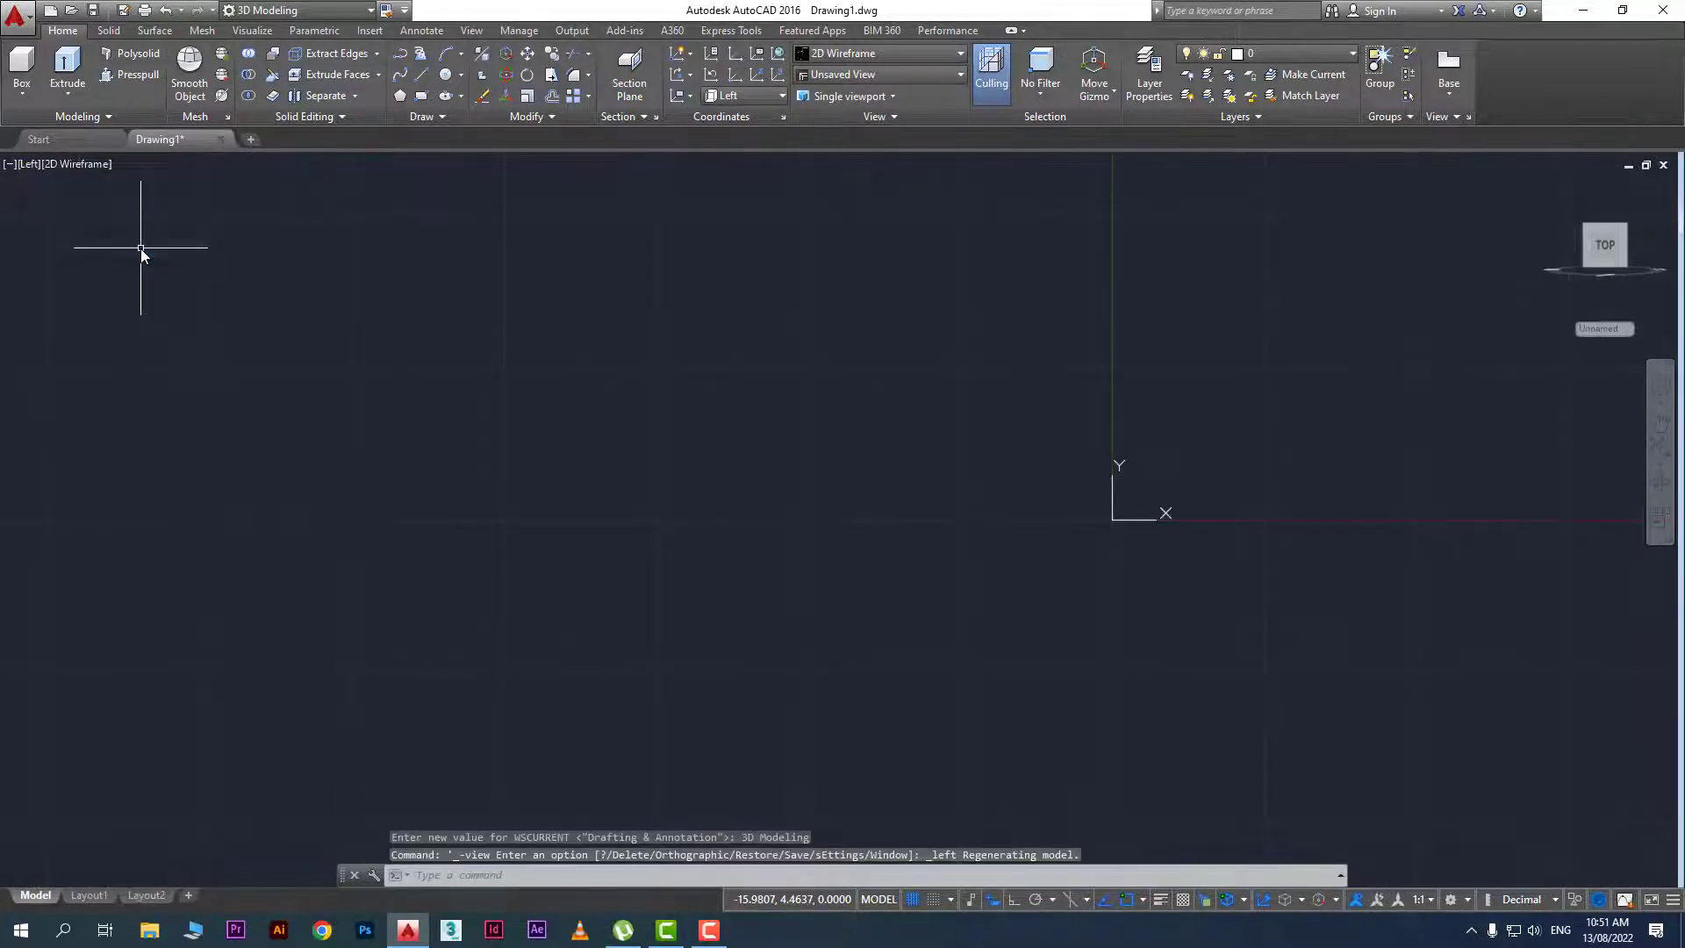
left_click(29, 164)
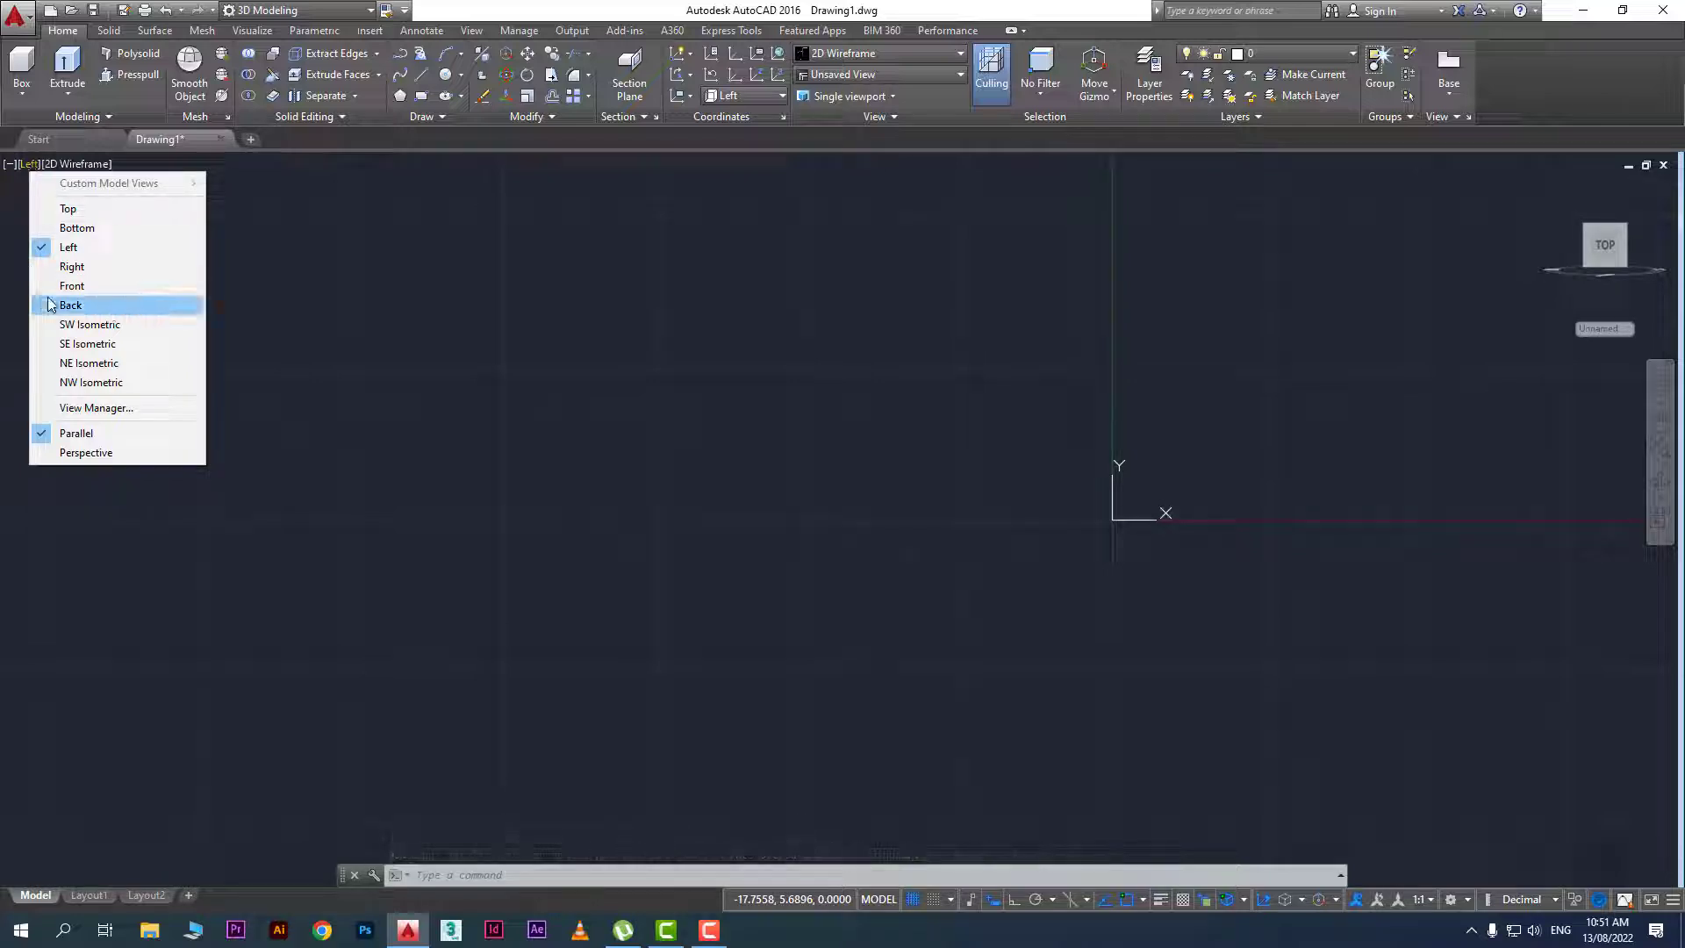
left_click(150, 324)
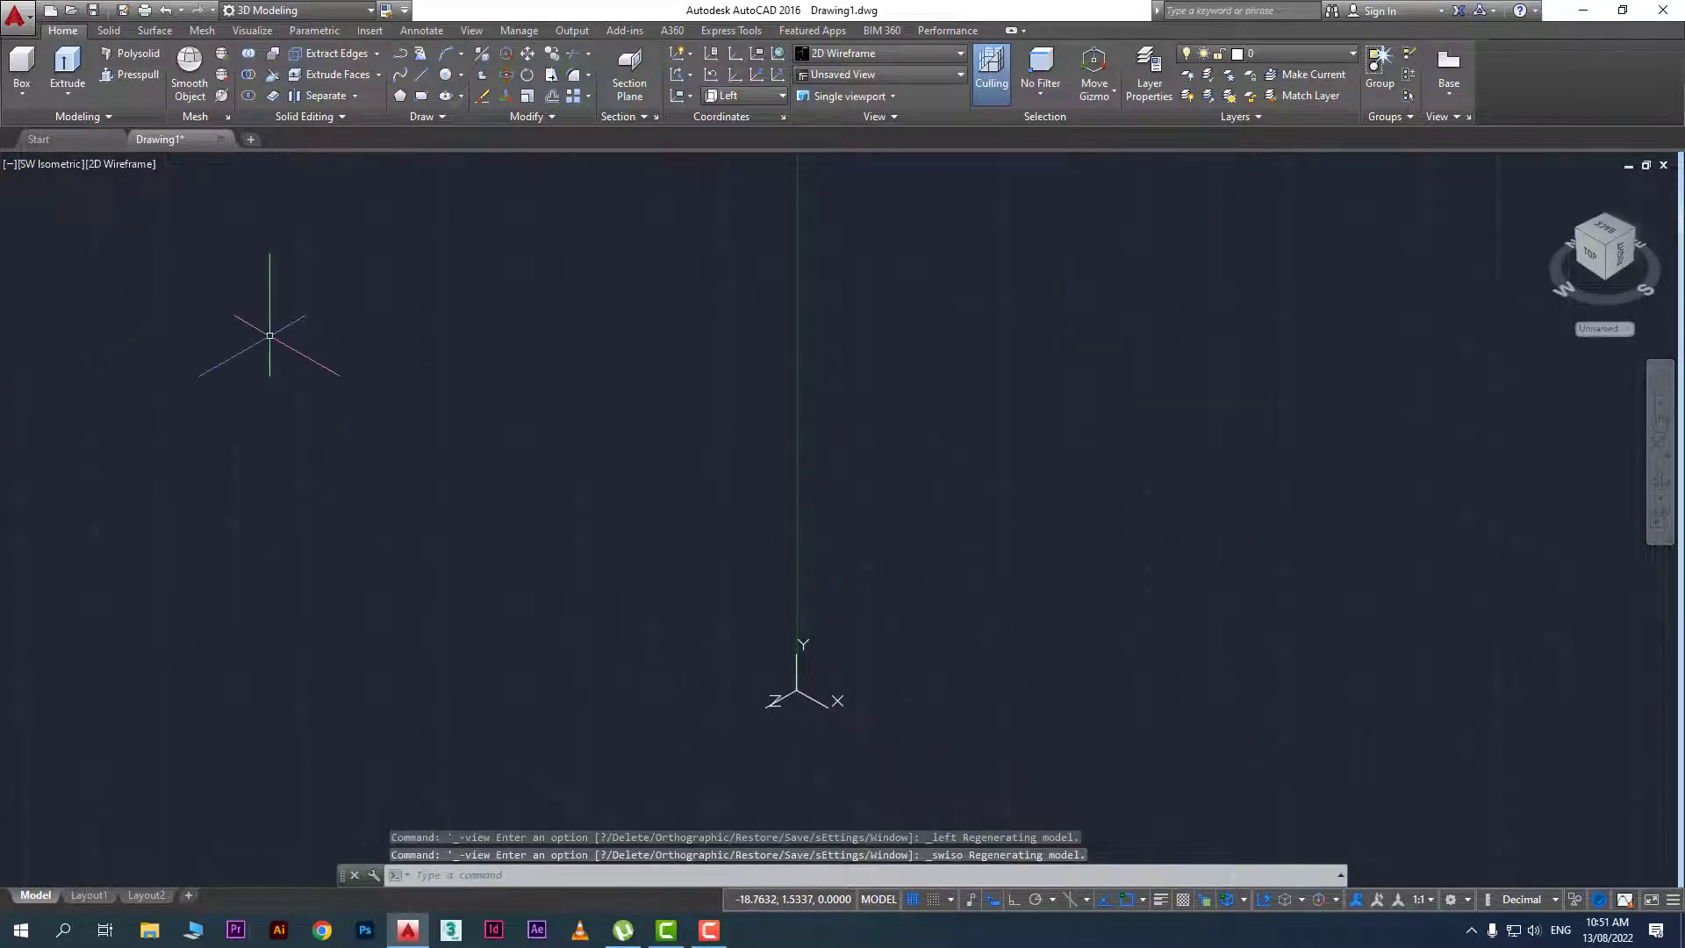
left_click(72, 163)
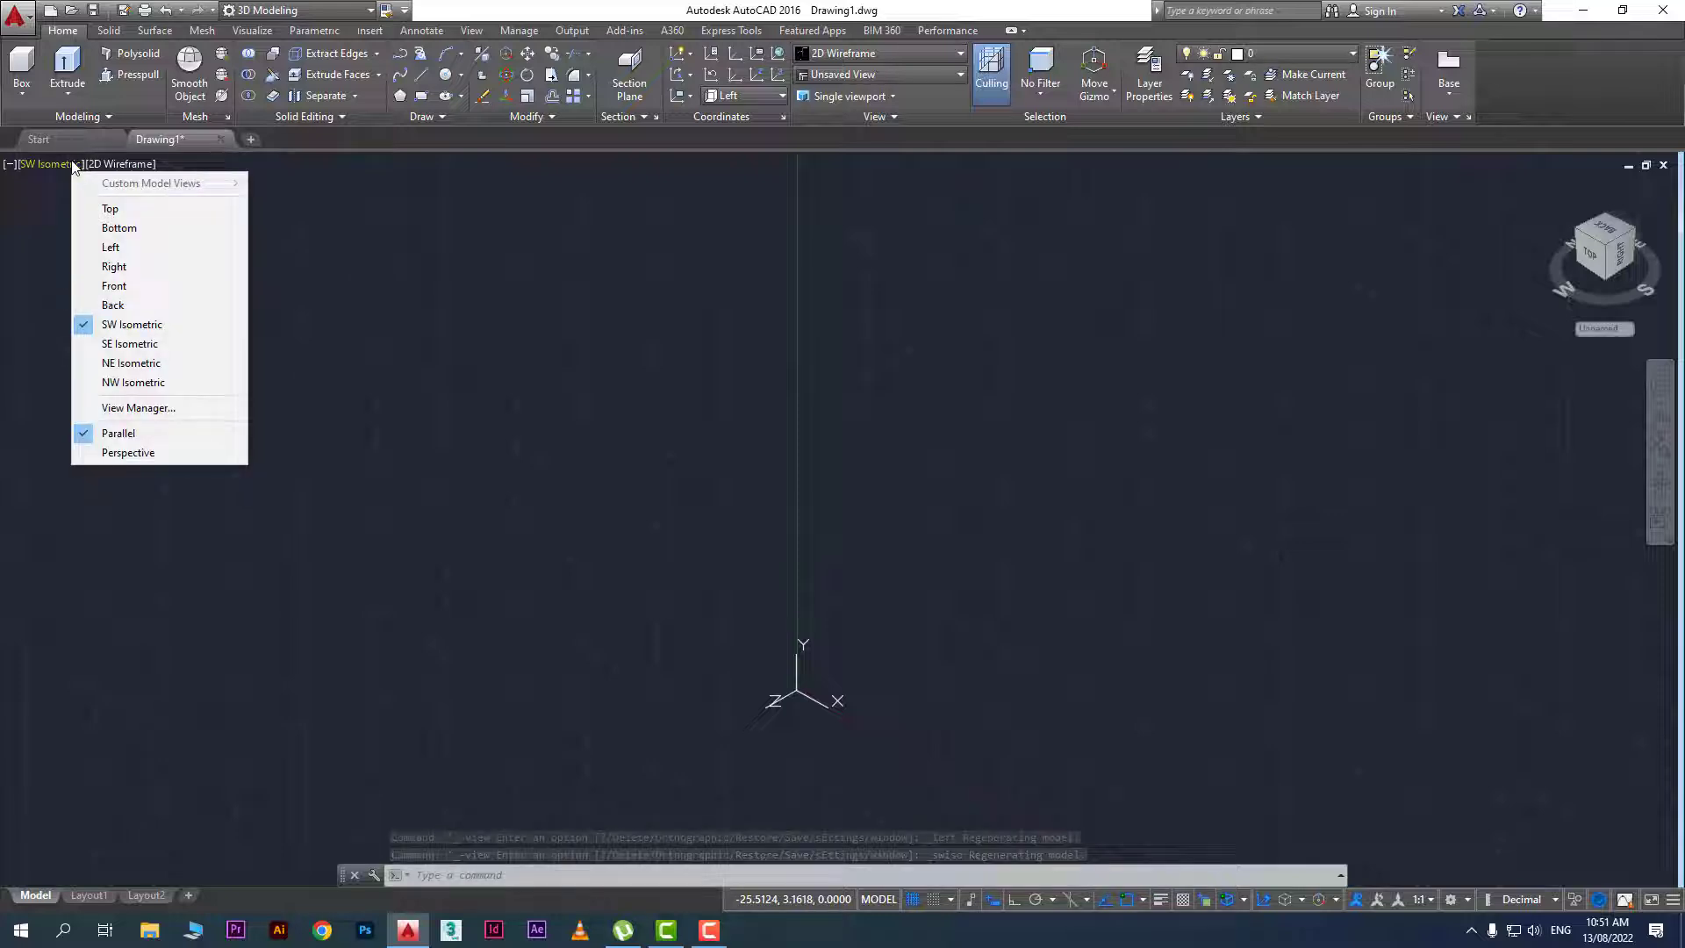
left_click(108, 208)
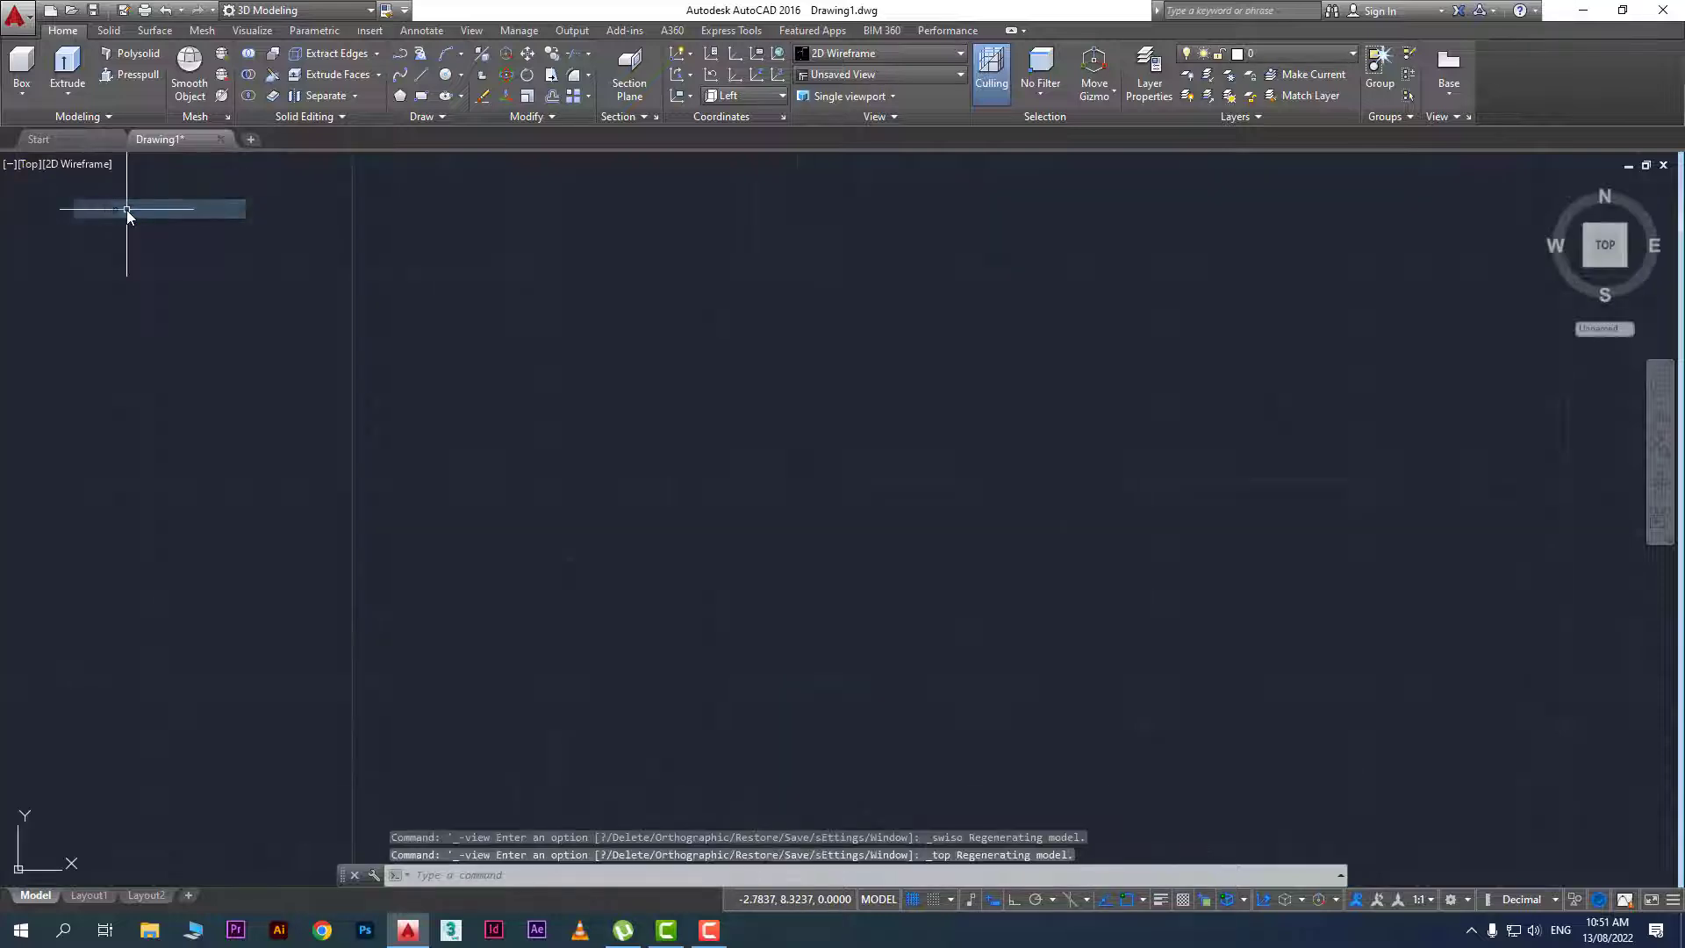
Set the viewport to the SW Isometric view with the origin in sight
left_click(27, 164)
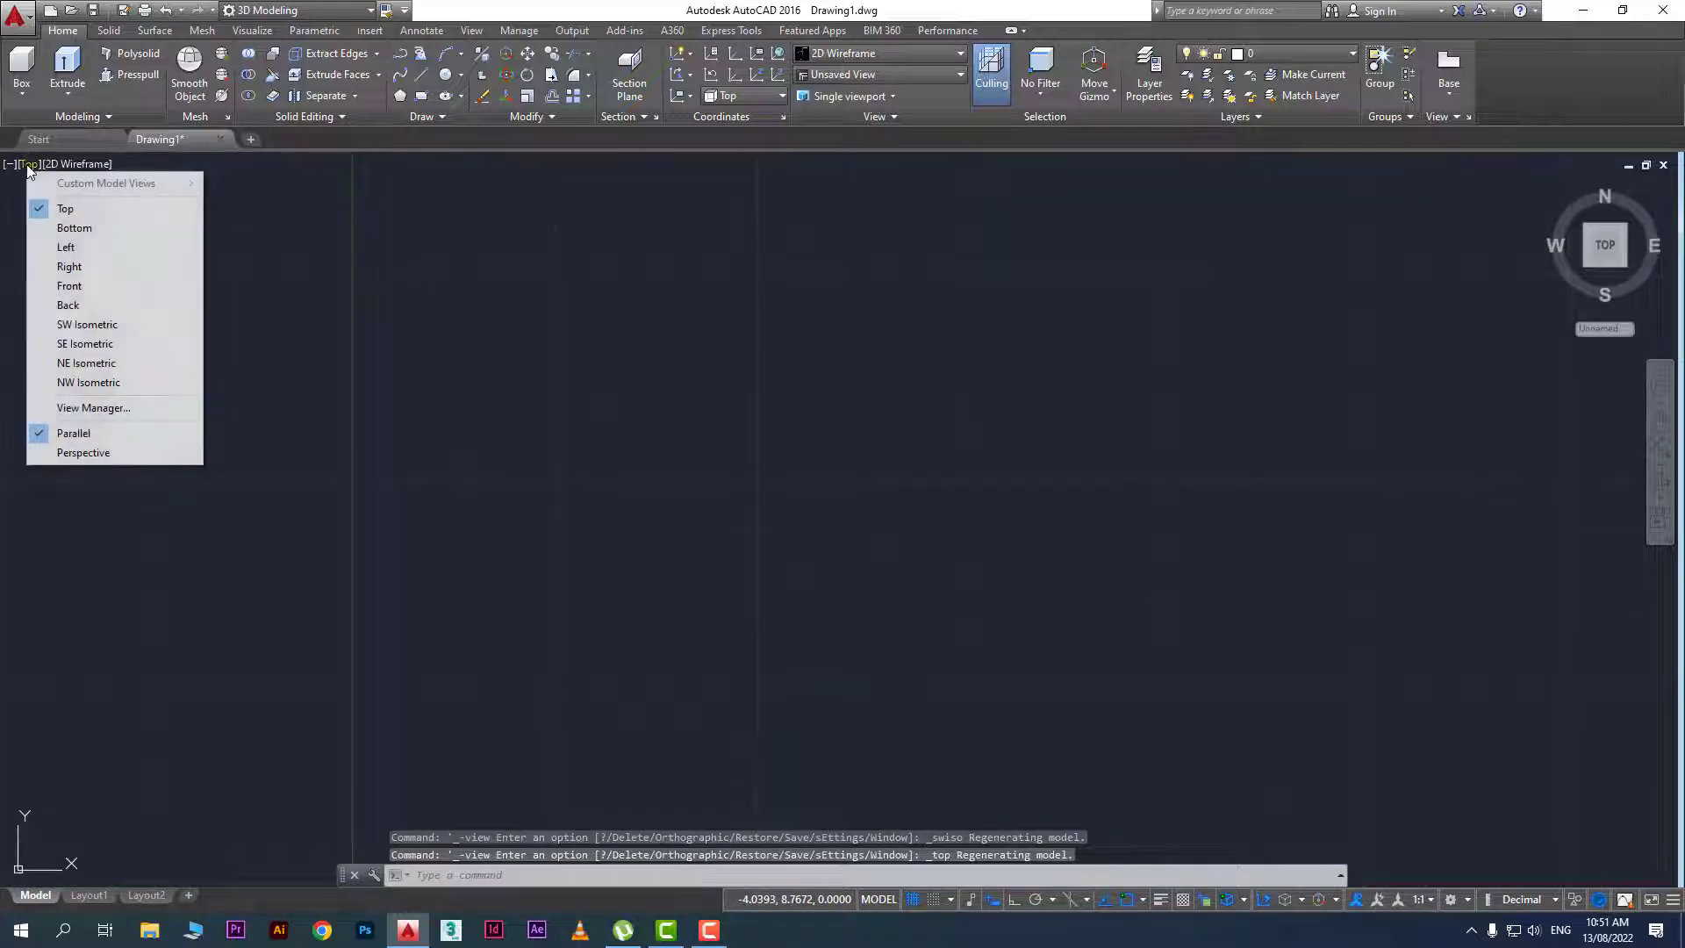
left_click(170, 324)
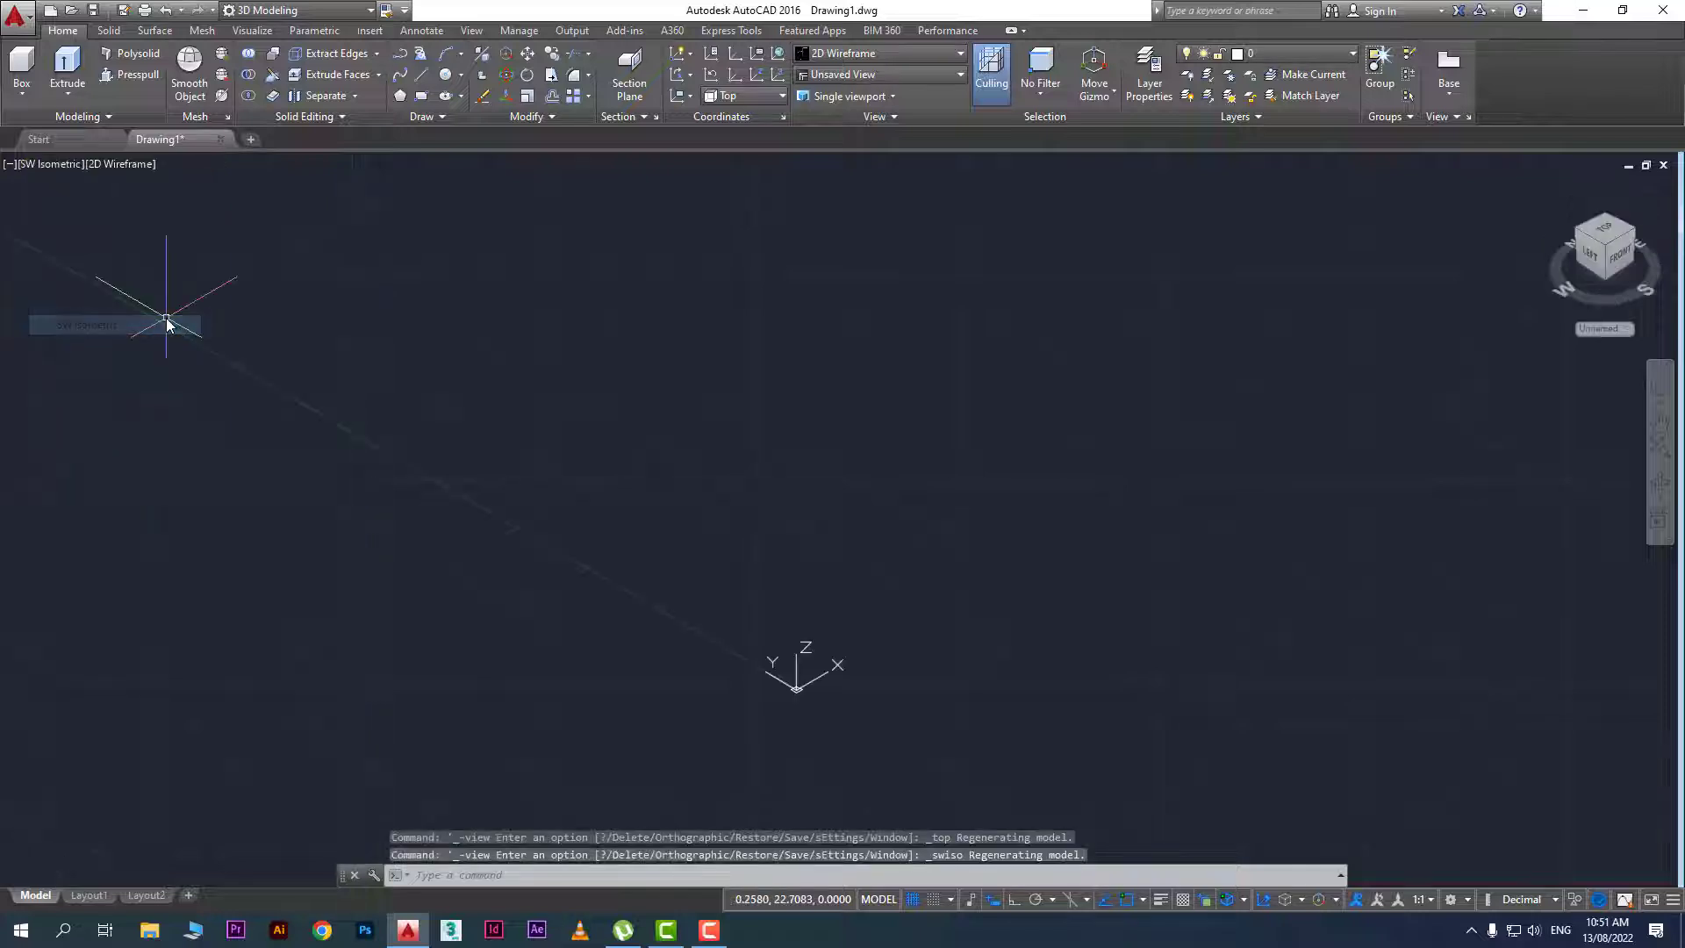
scroll(790, 733, "up", 3)
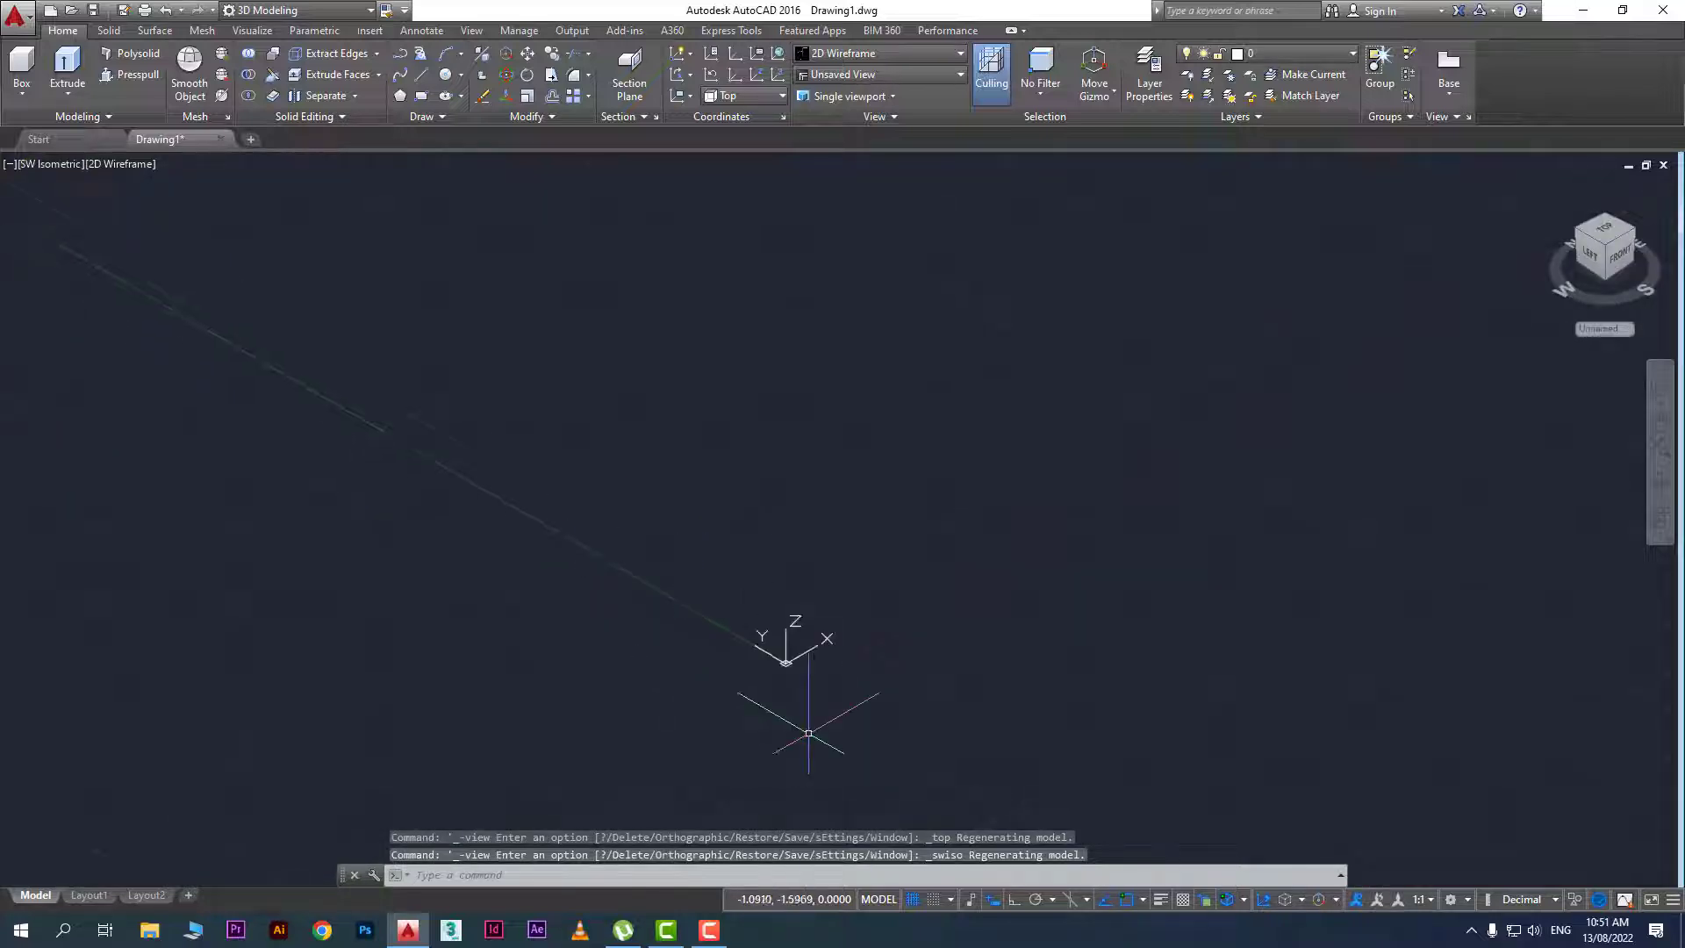
middle_click_drag(745, 691, 803, 733)
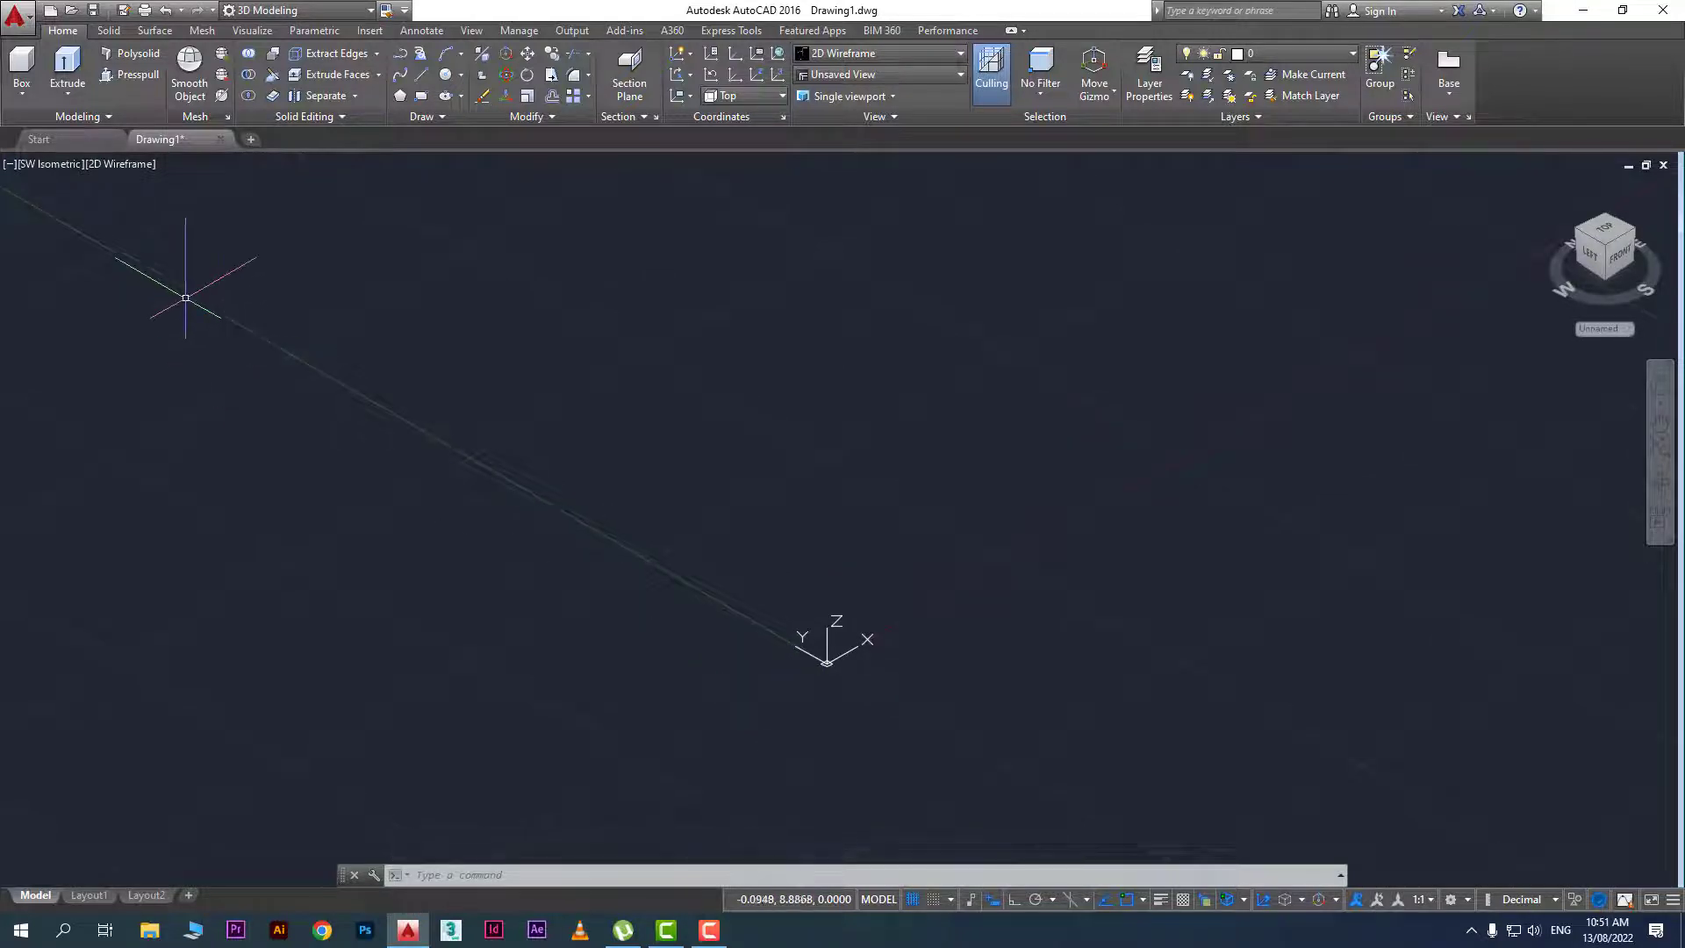
Look through the current view's properties in the View Manager and the available preset views, leaving the view settings as they are
left_click(60, 165)
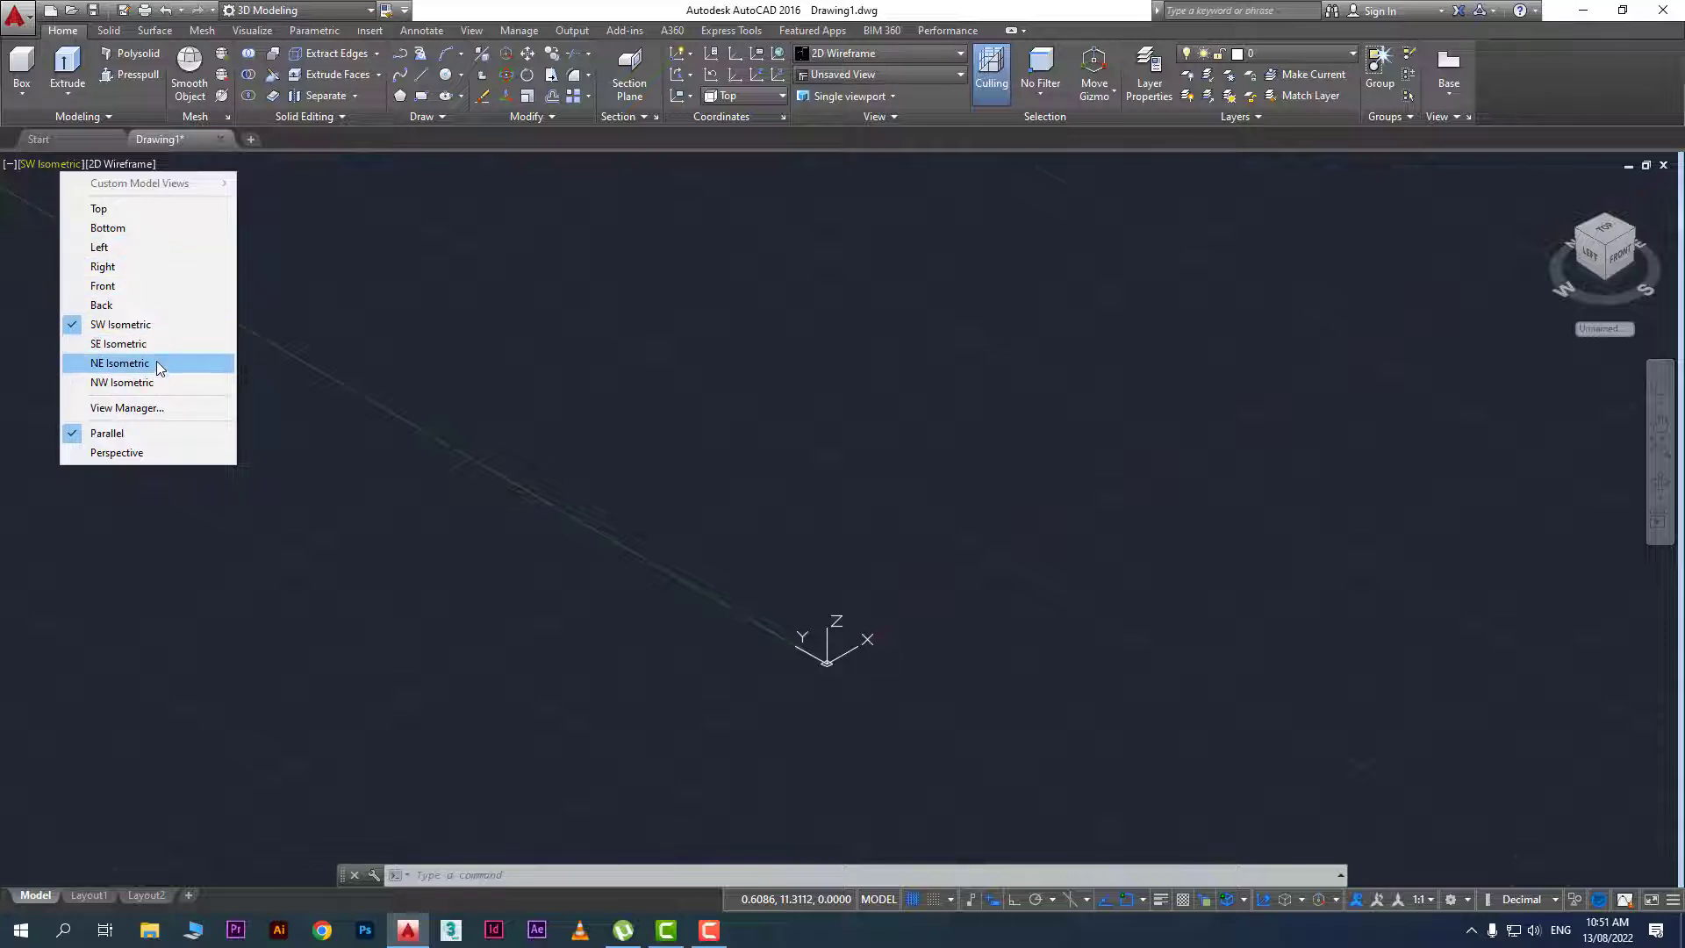
left_click(174, 408)
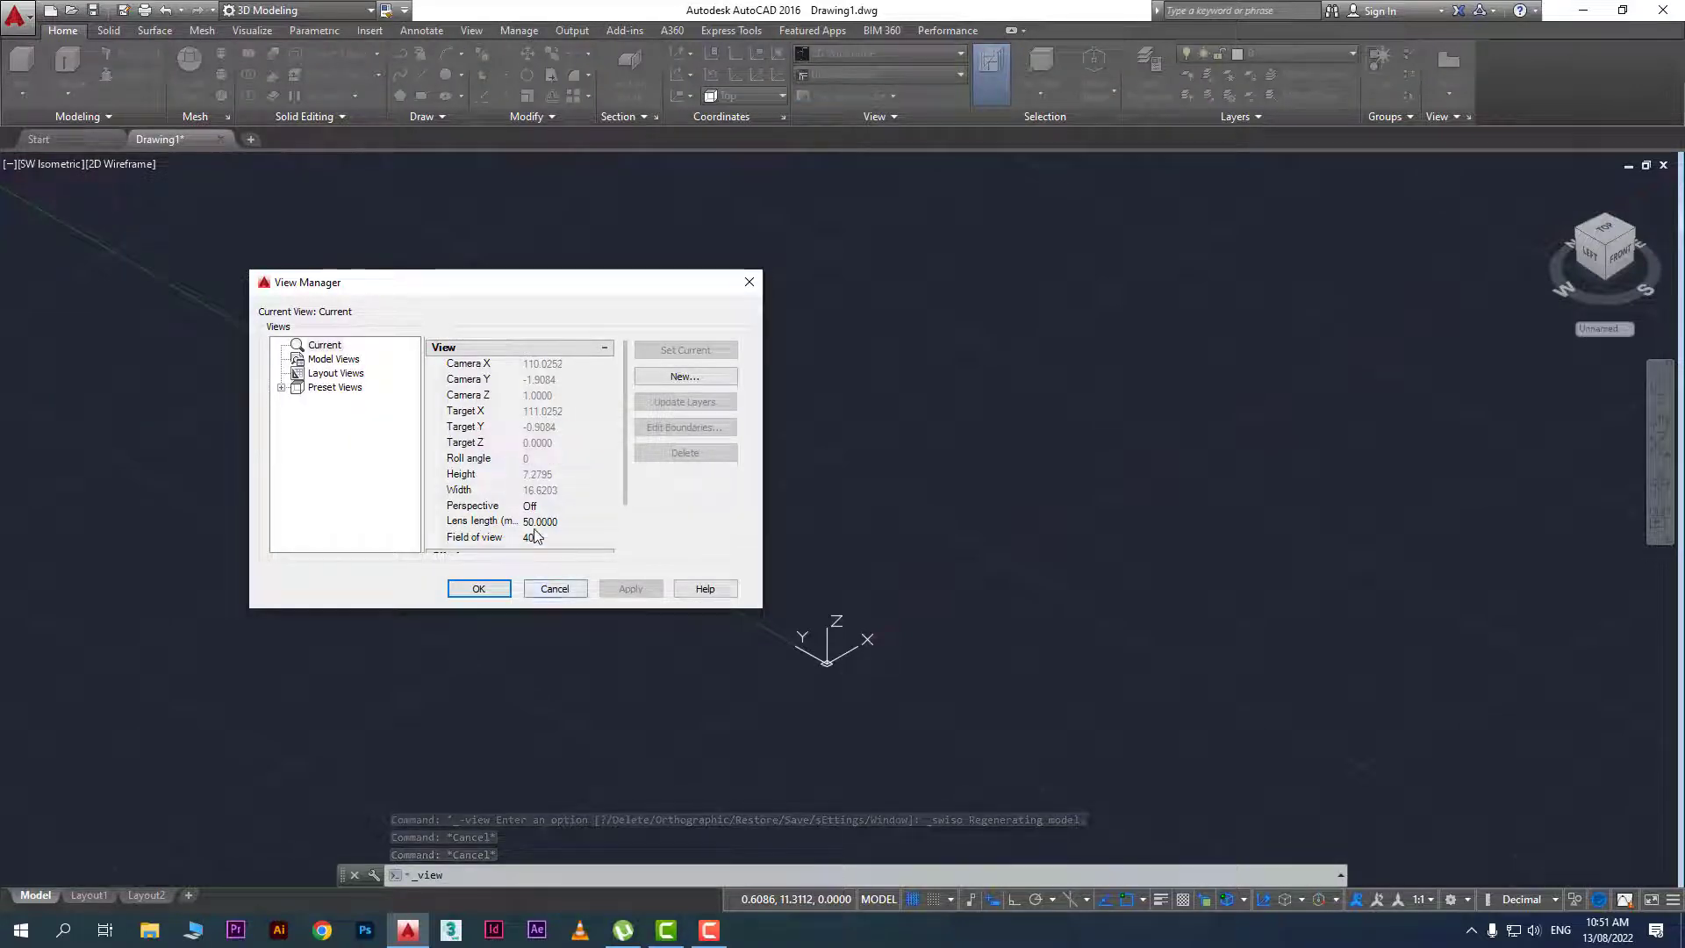
left_click(540, 596)
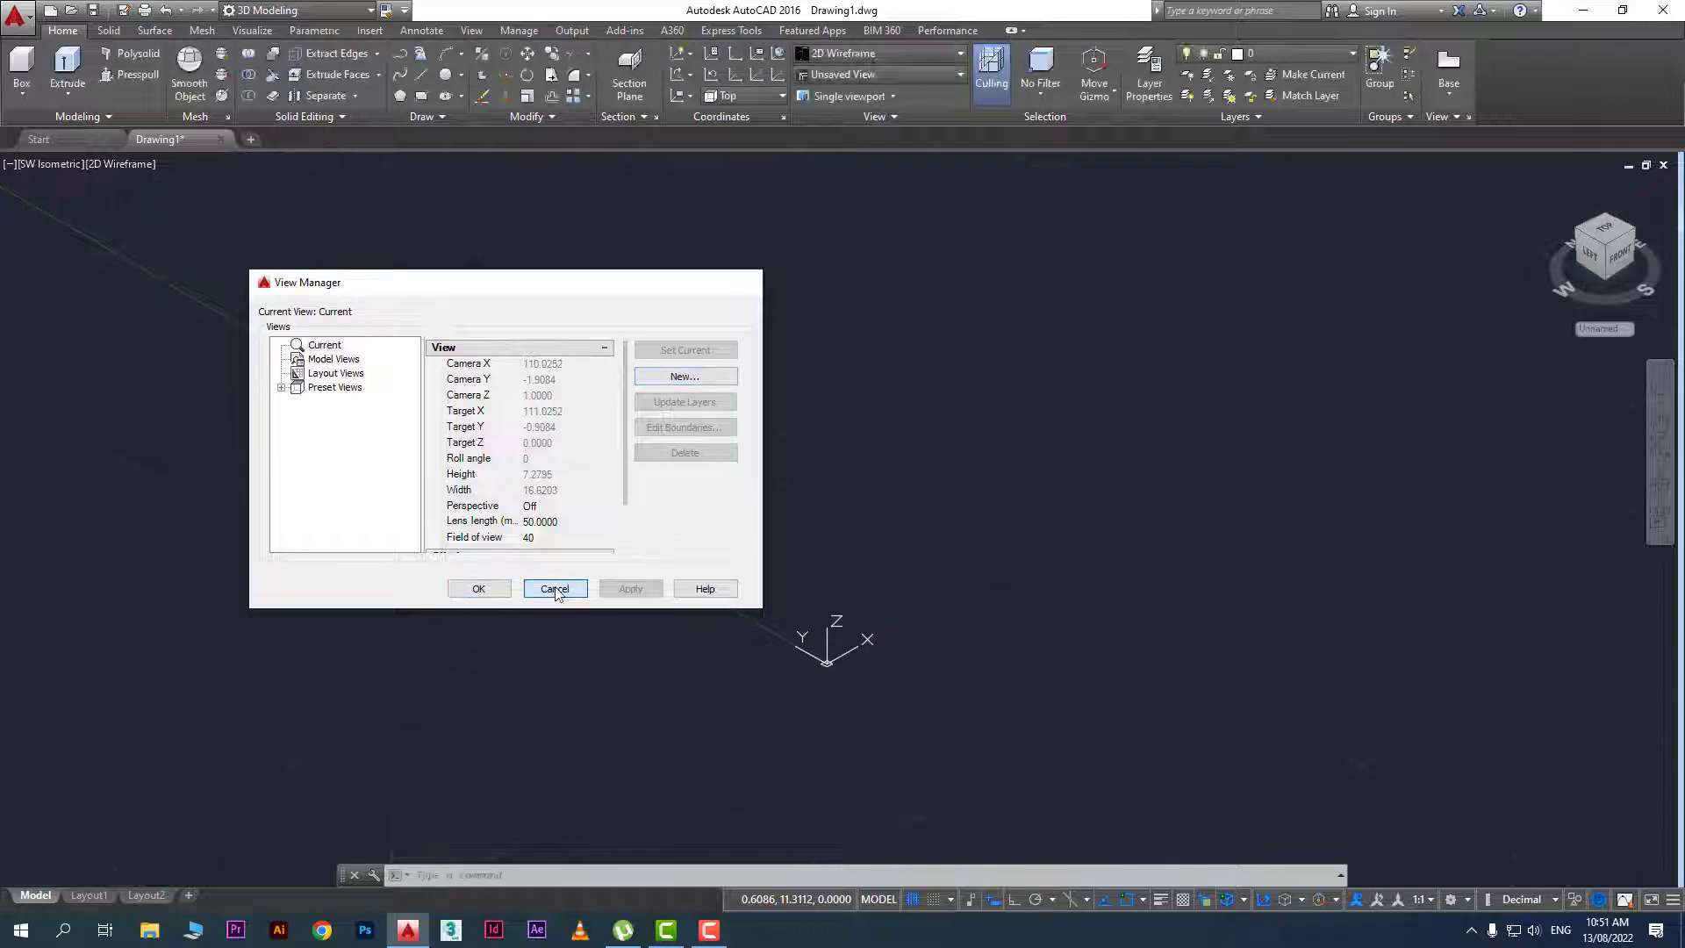
left_click(41, 165)
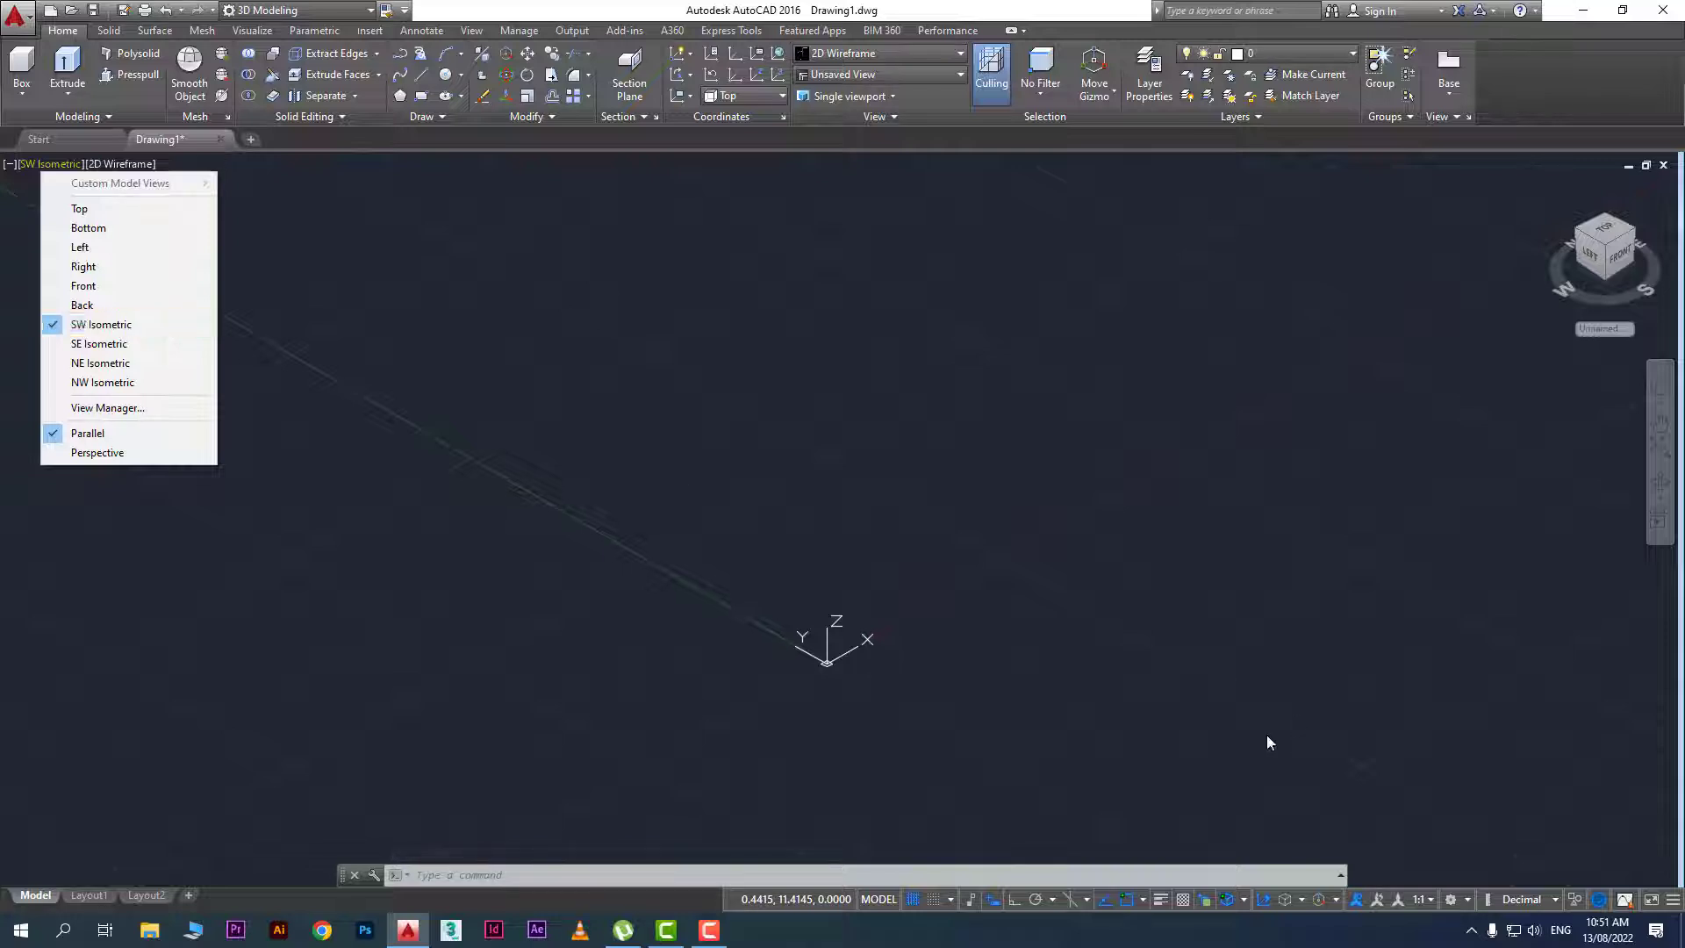
left_click(1101, 667)
Draw a solid box near the origin with a base of about 0.34 by 0.24 units, setting its height freehand
scroll(857, 706, "up", 2)
left_click(961, 698)
scroll(851, 660, "up", 6)
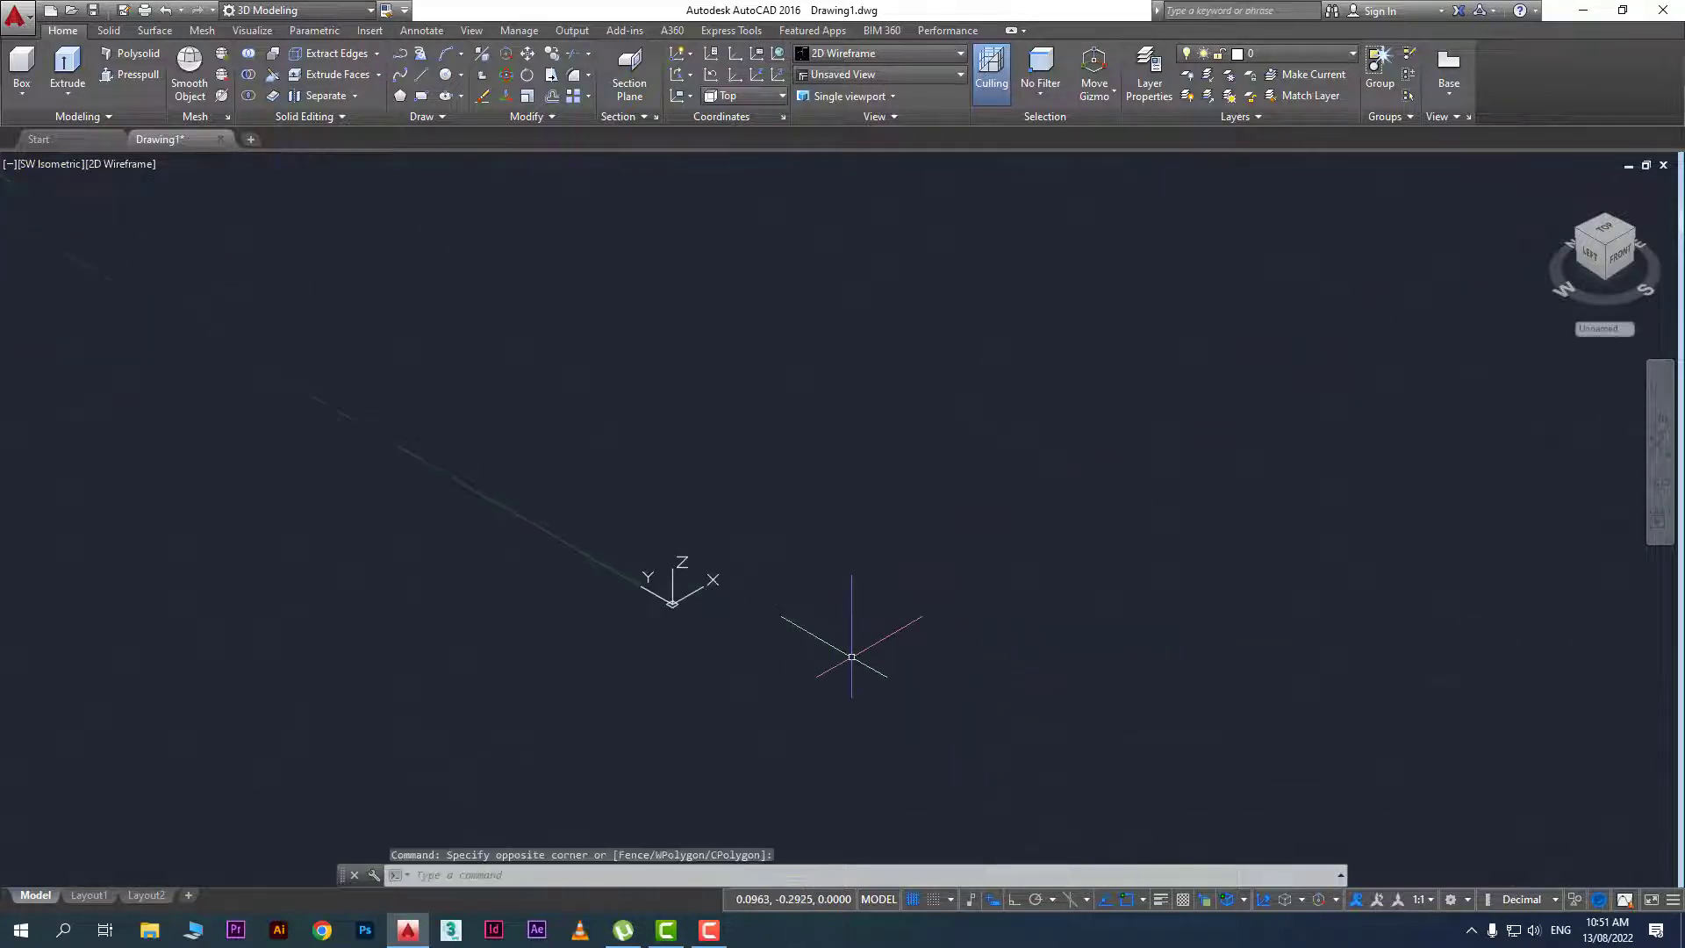
middle_click_drag(645, 633, 746, 702)
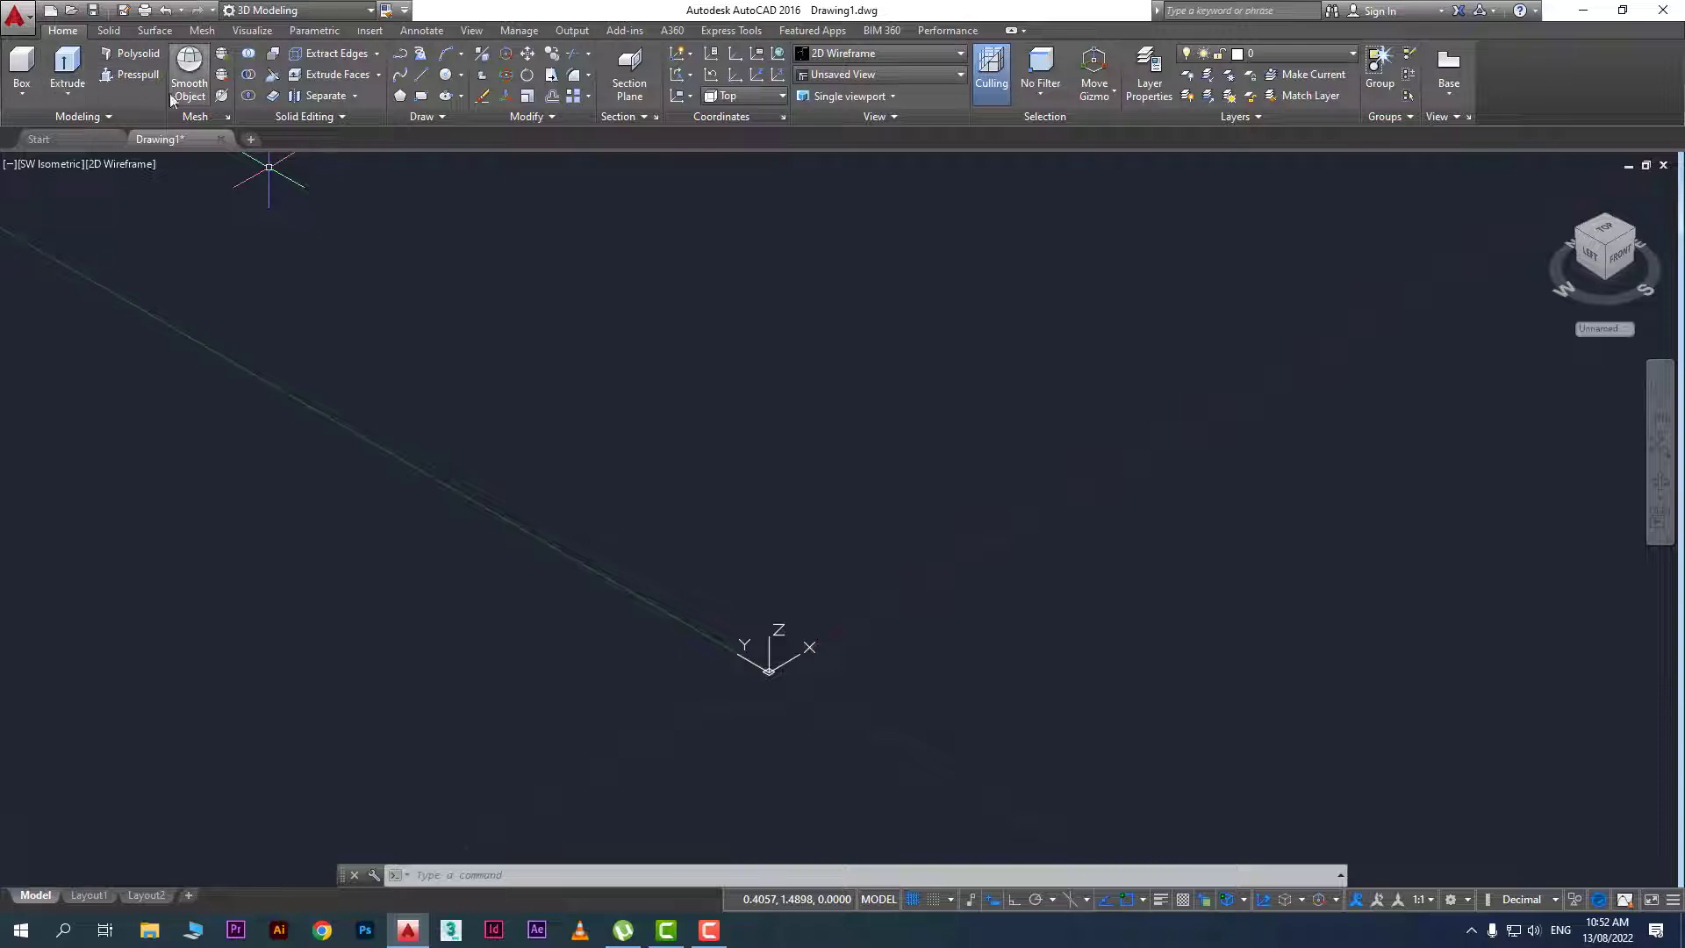
left_click(21, 92)
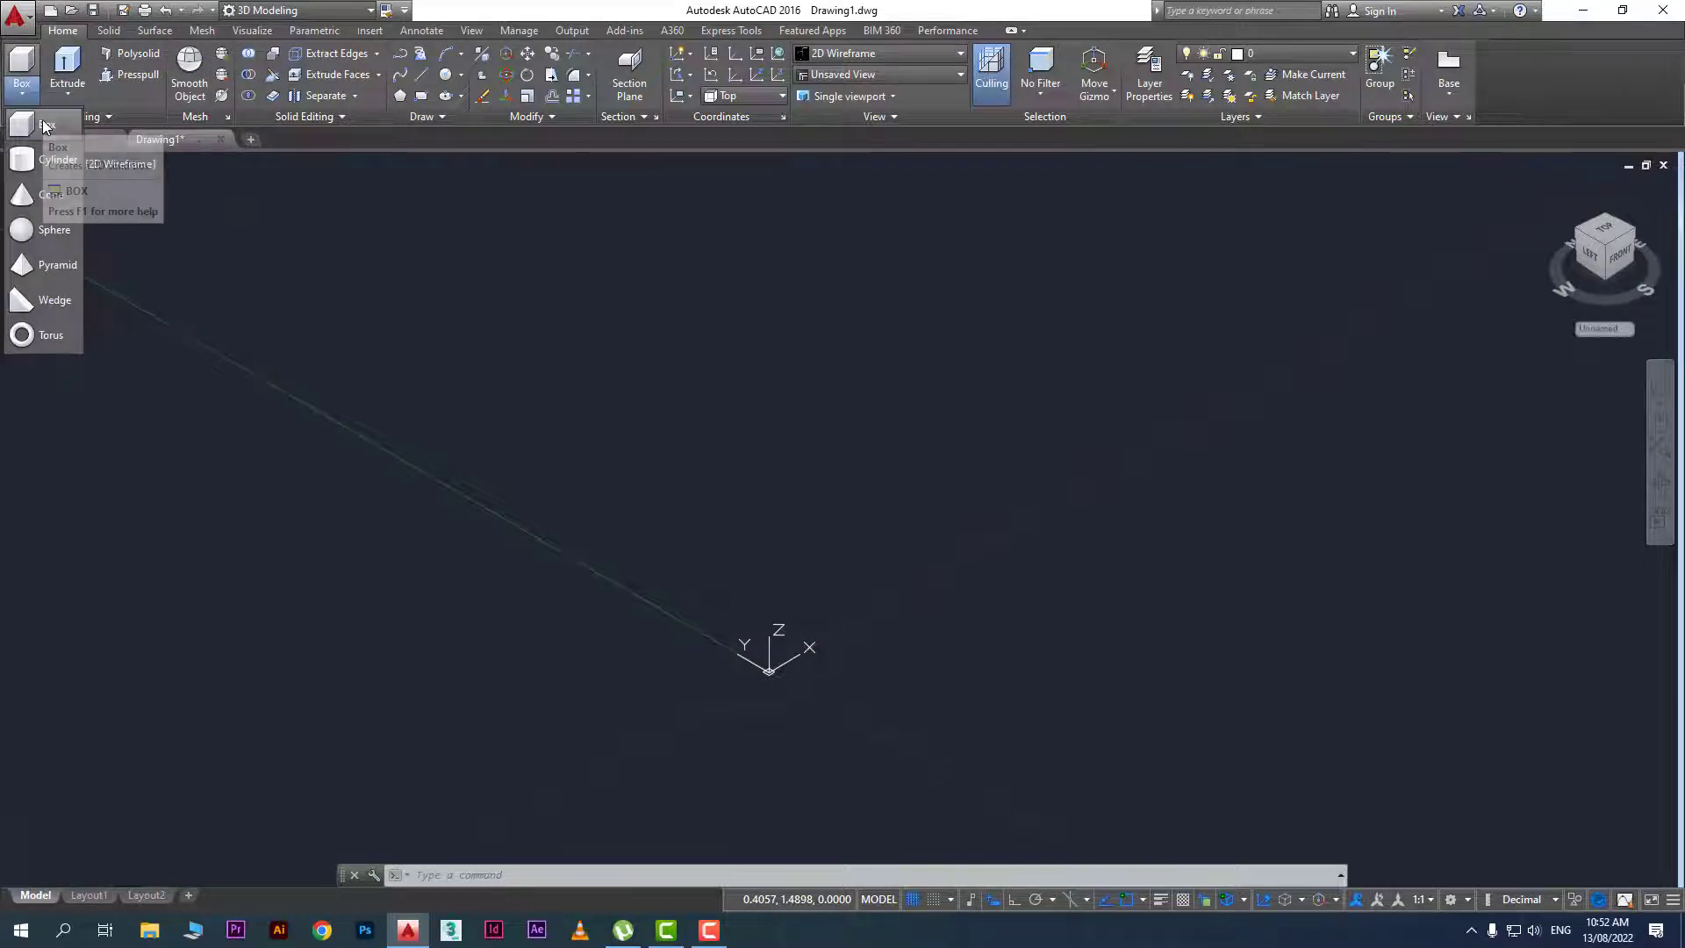
left_click(43, 125)
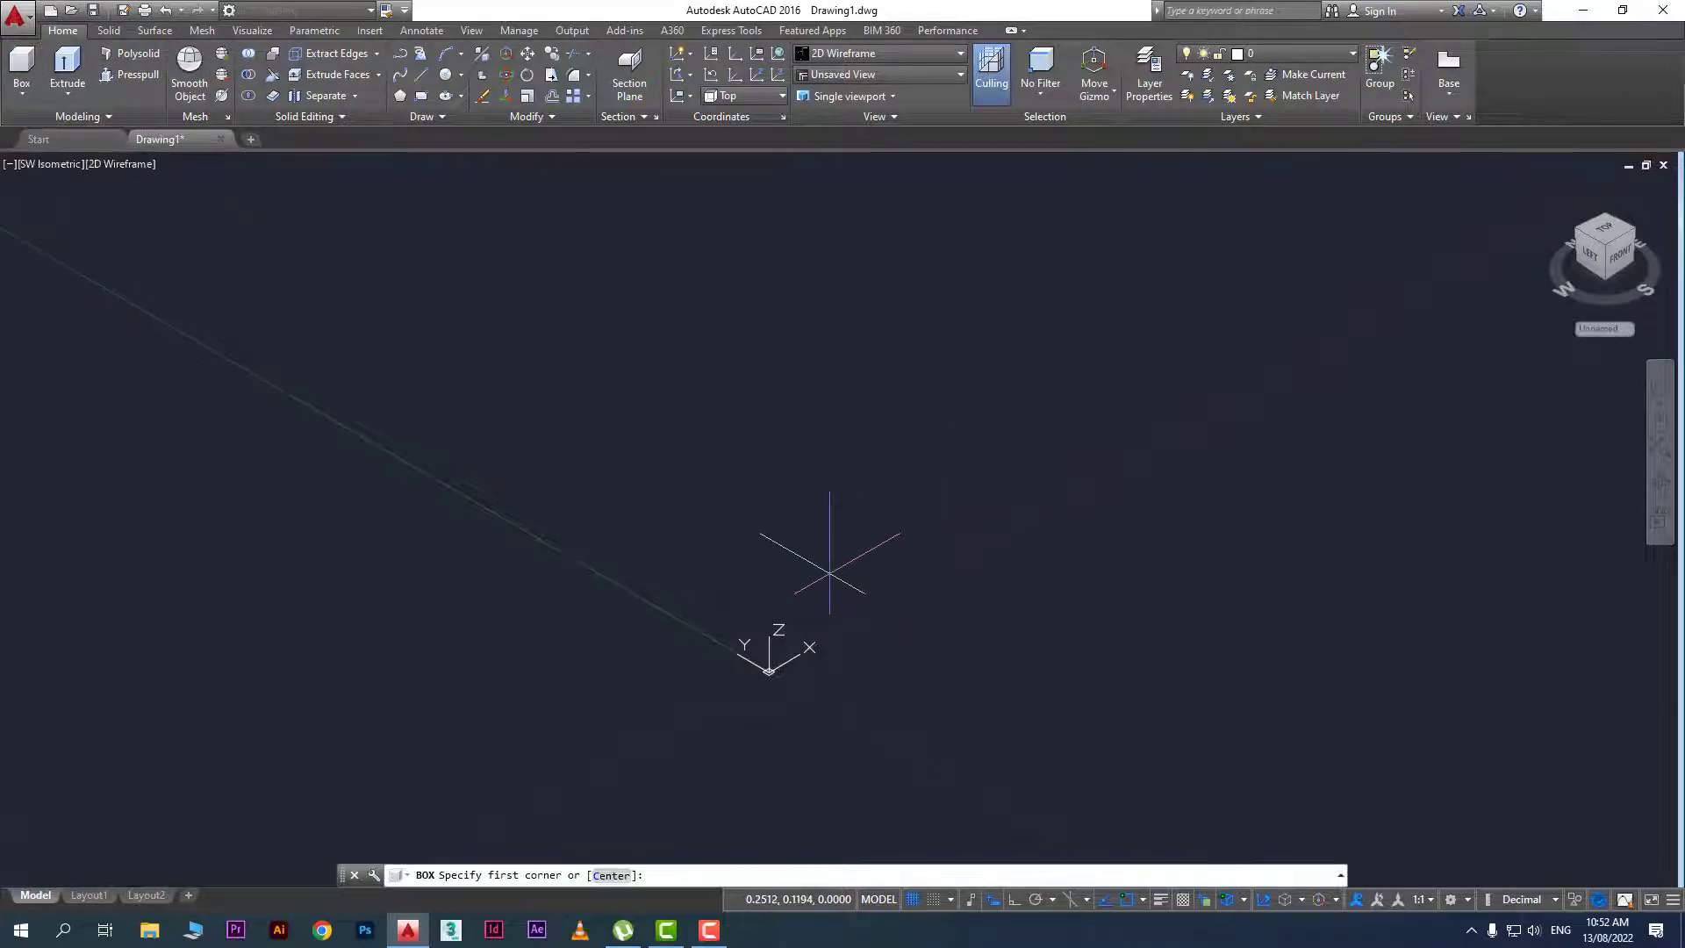
left_click(814, 594)
left_click(1078, 565)
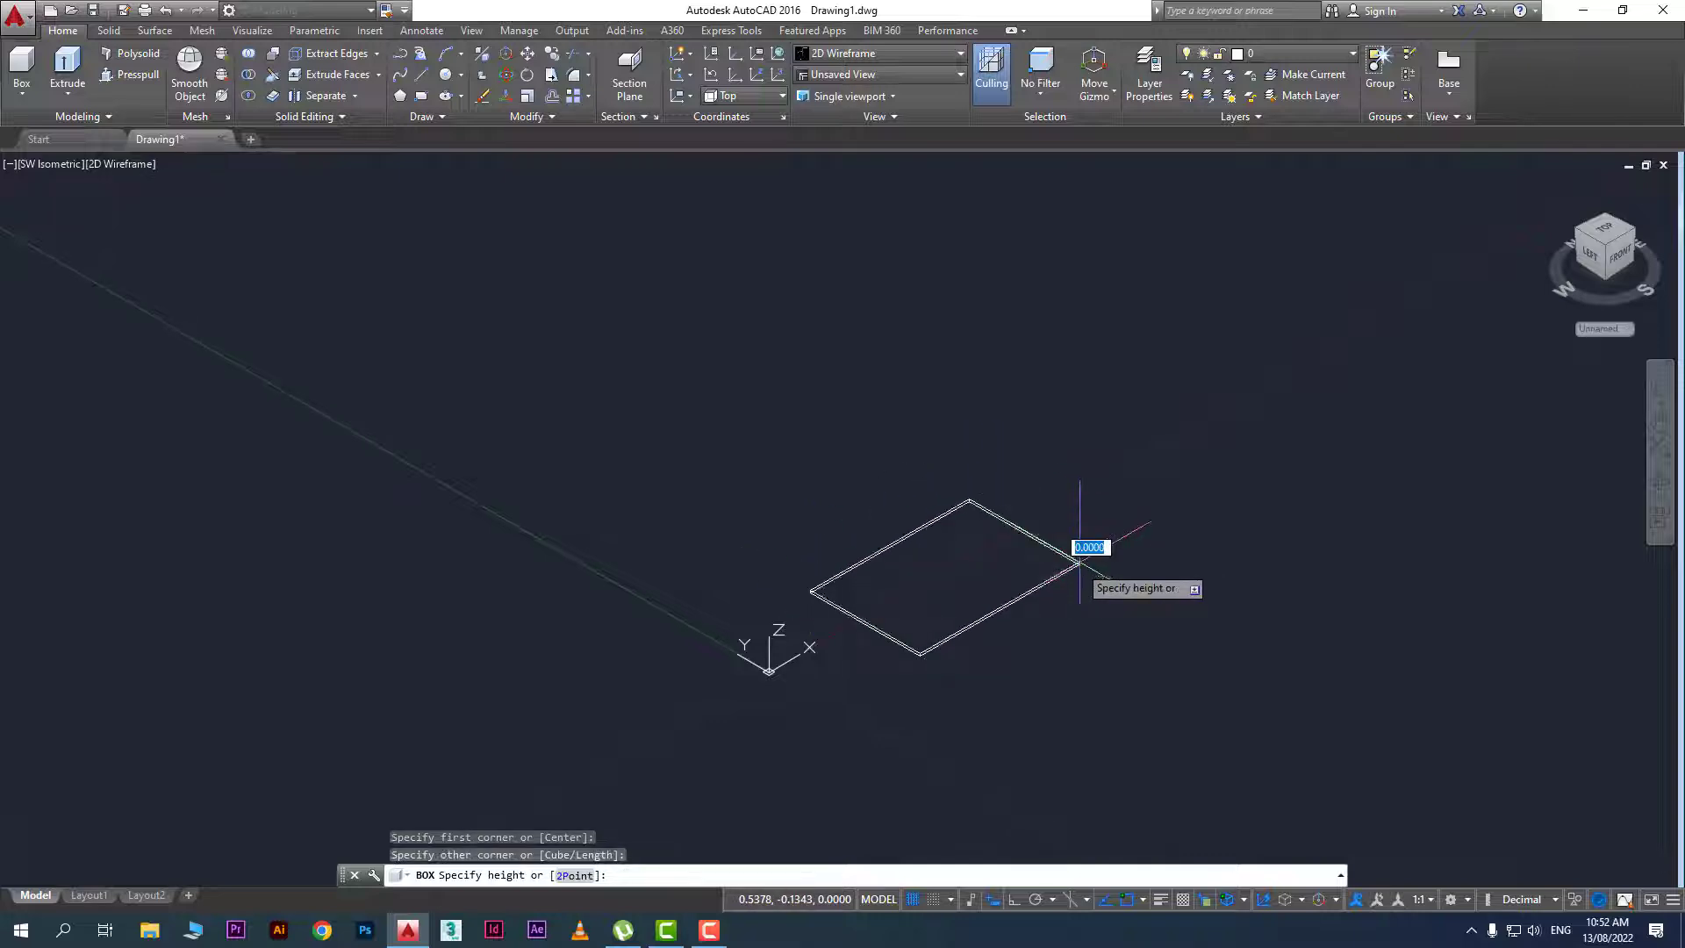
left_click(1082, 458)
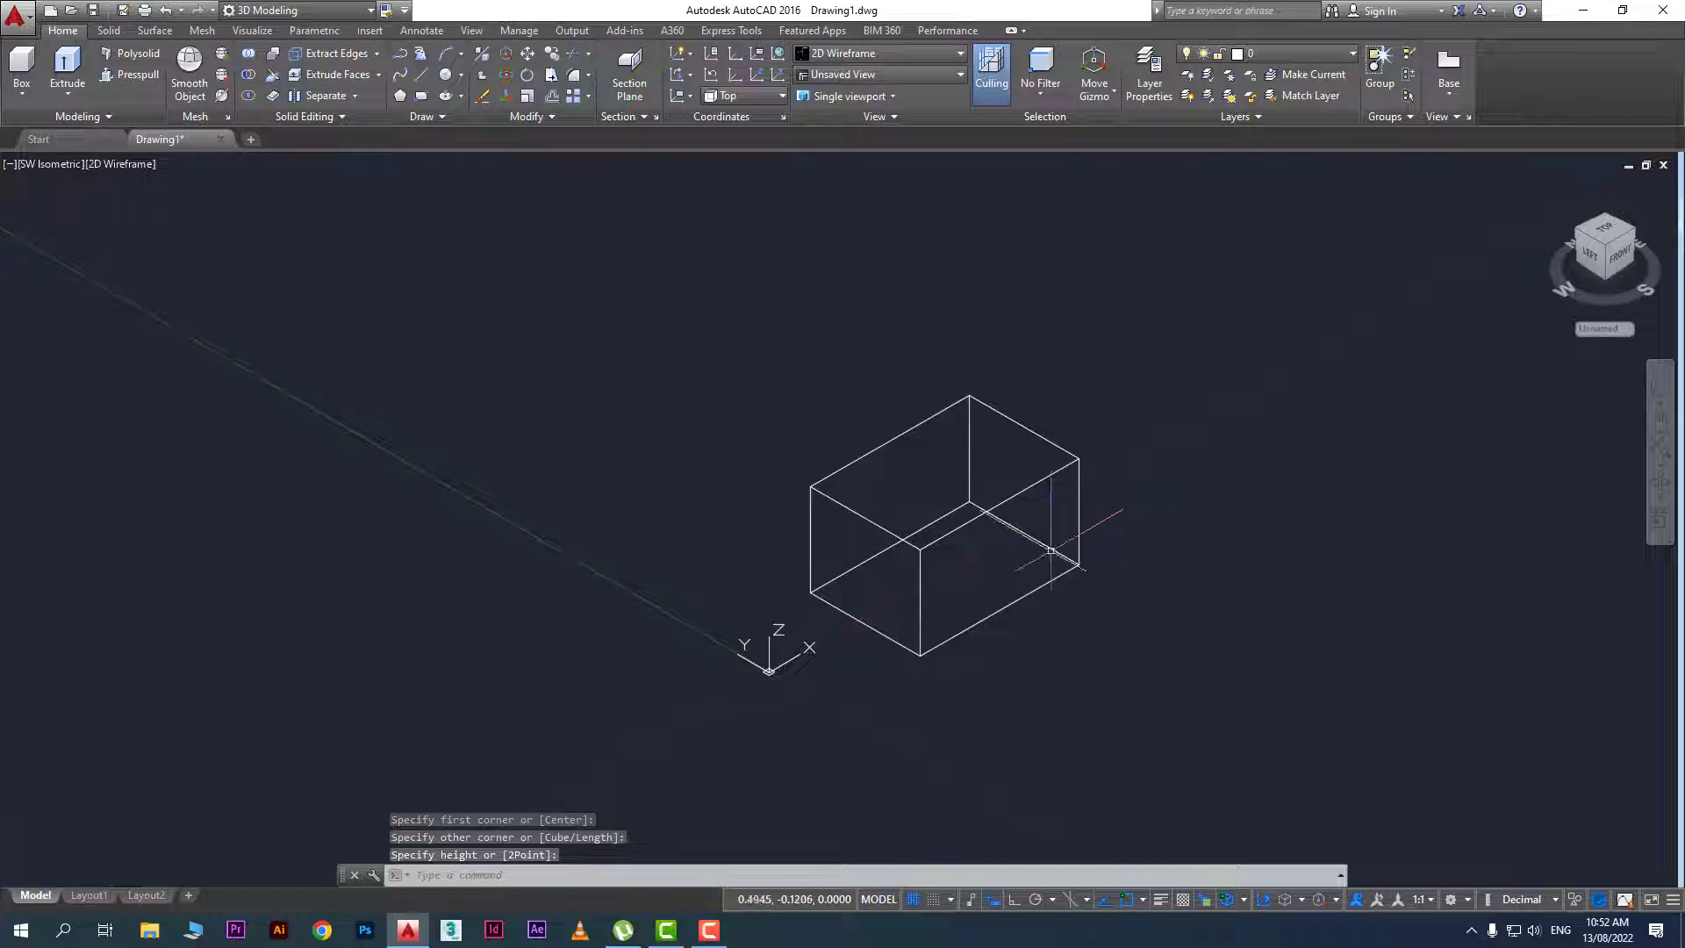
middle_click_drag(1077, 642, 959, 658)
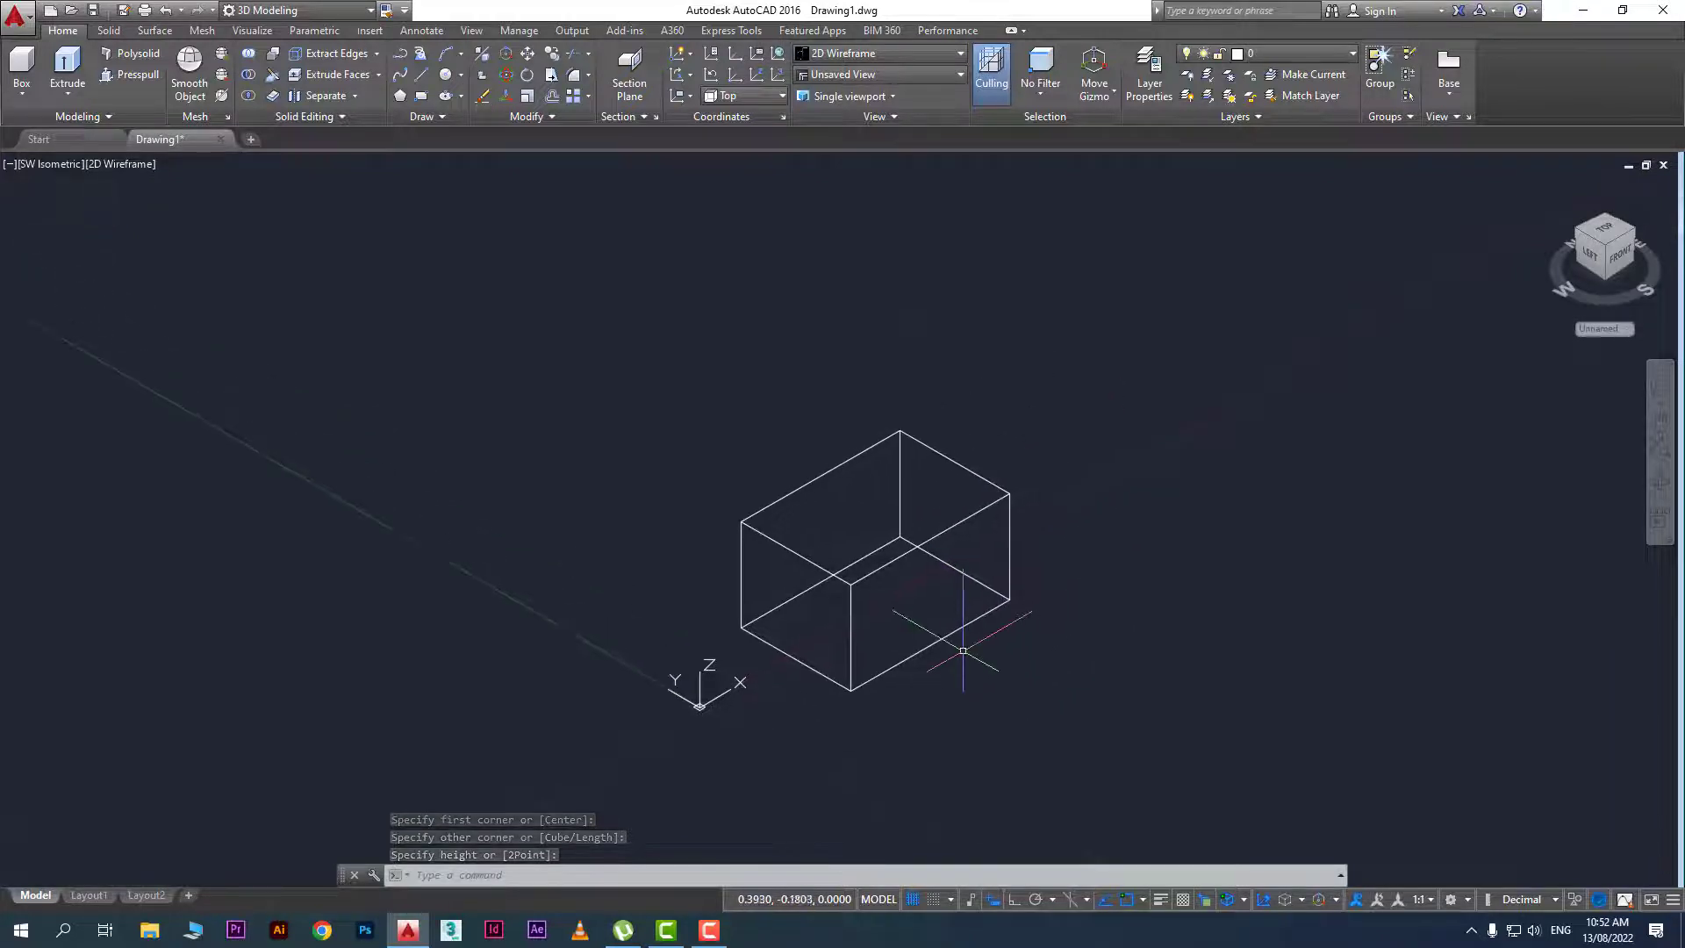
scroll(961, 653, "up", 2)
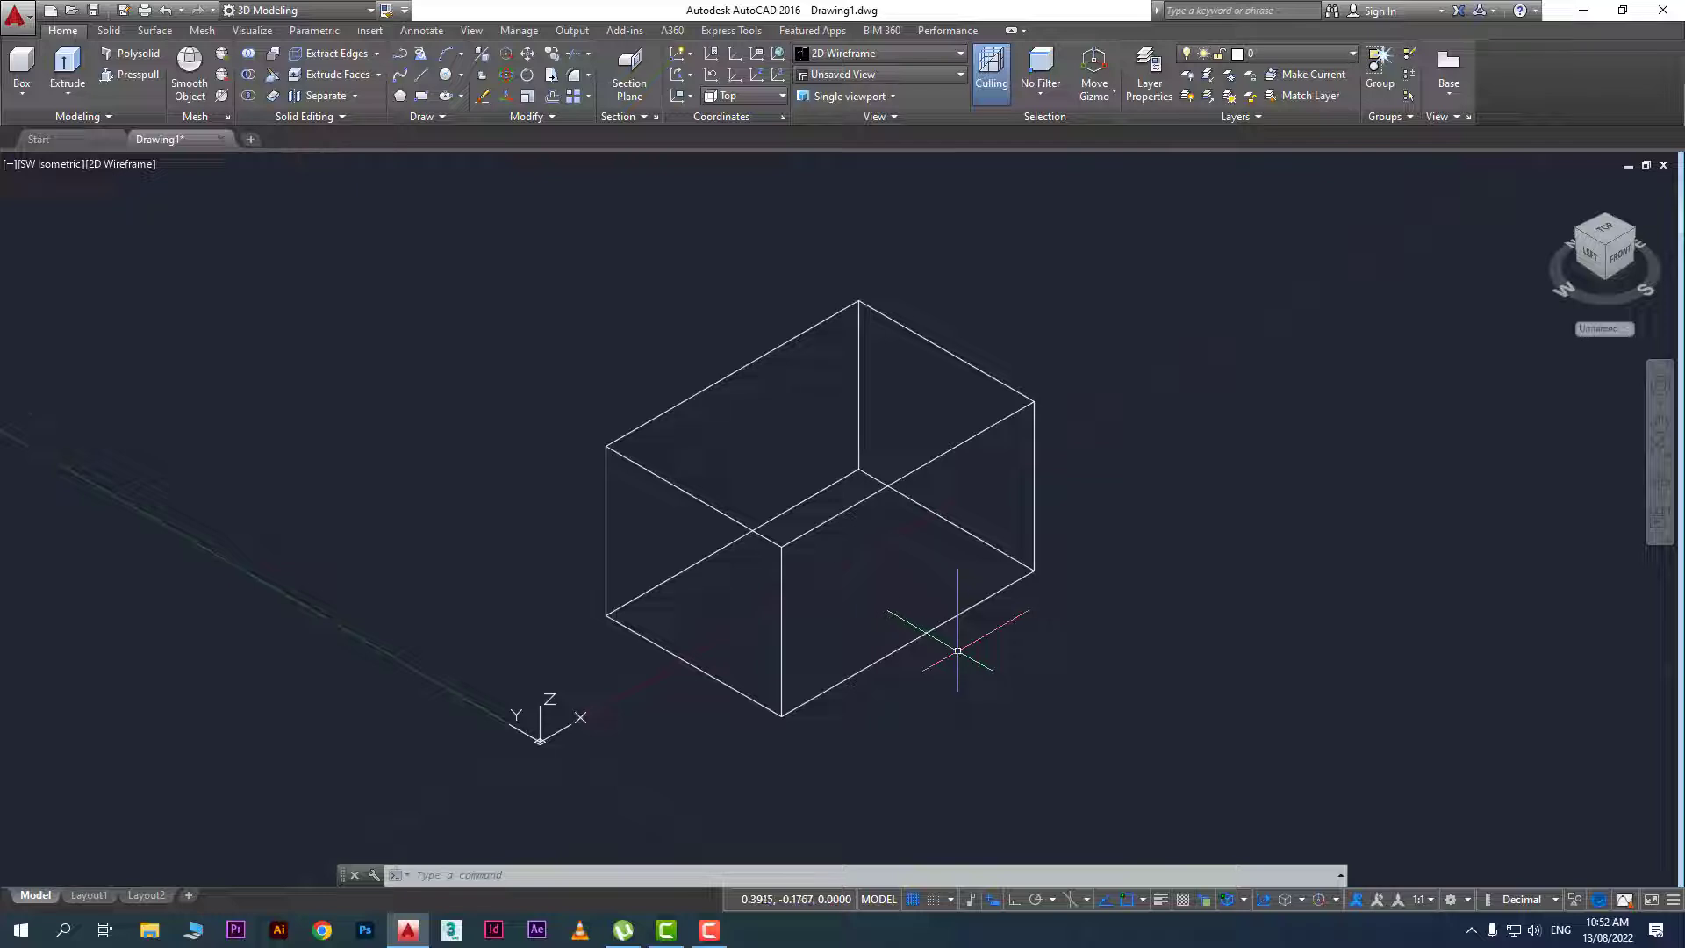
left_click(21, 91)
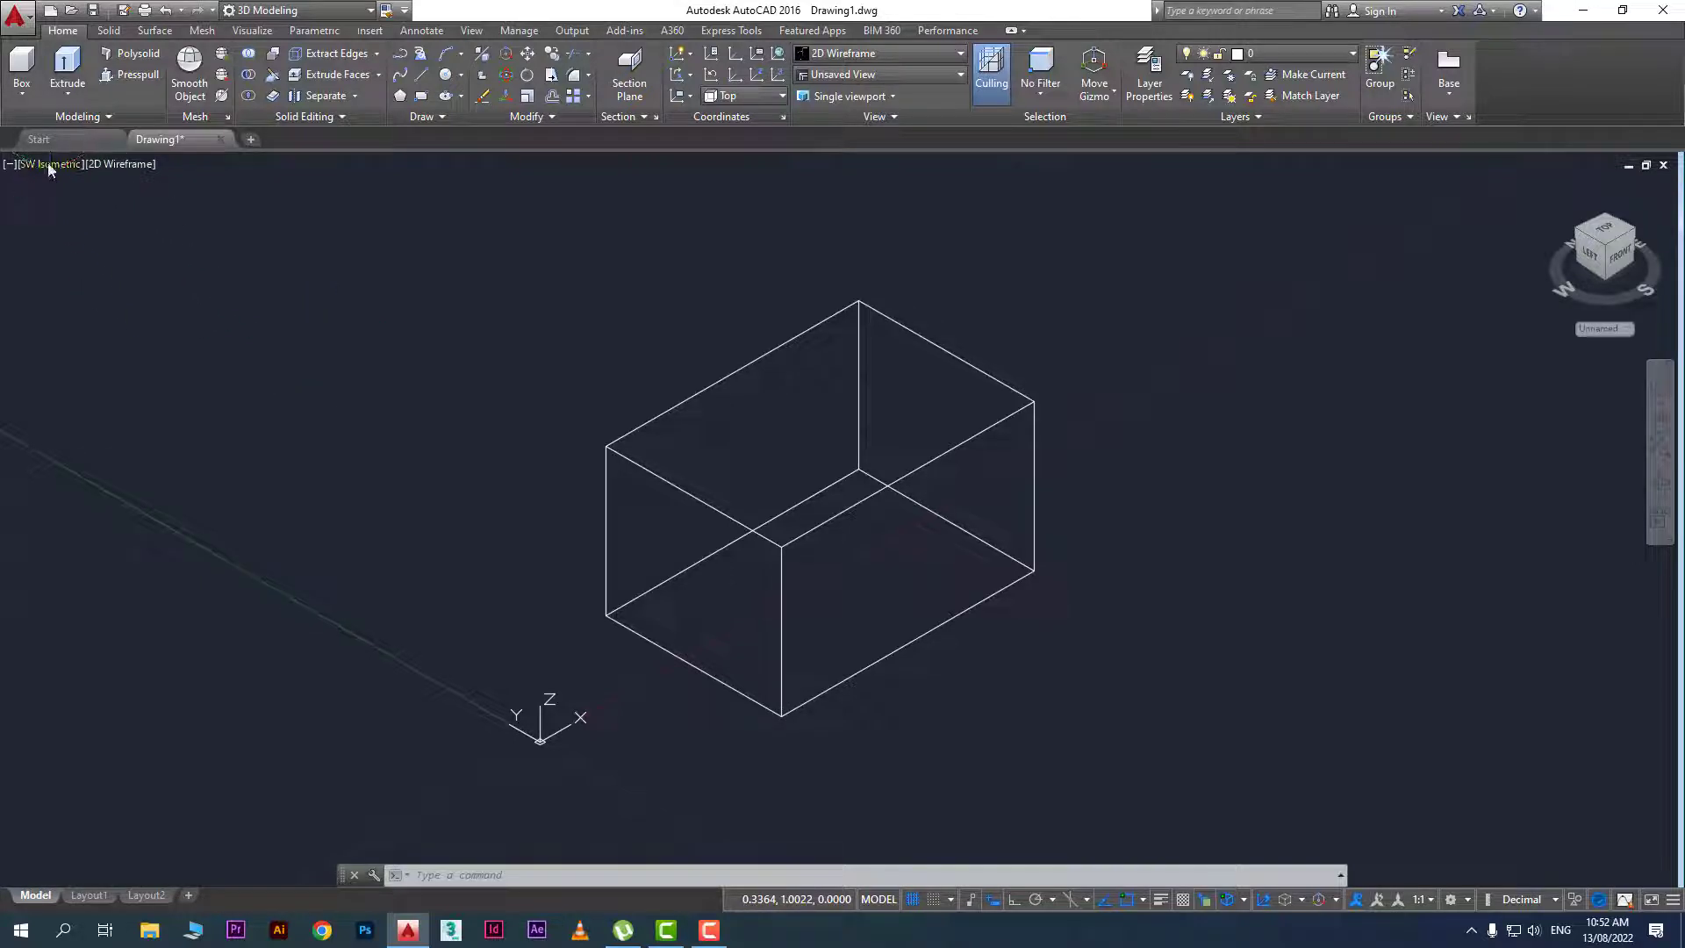
left_click(48, 167)
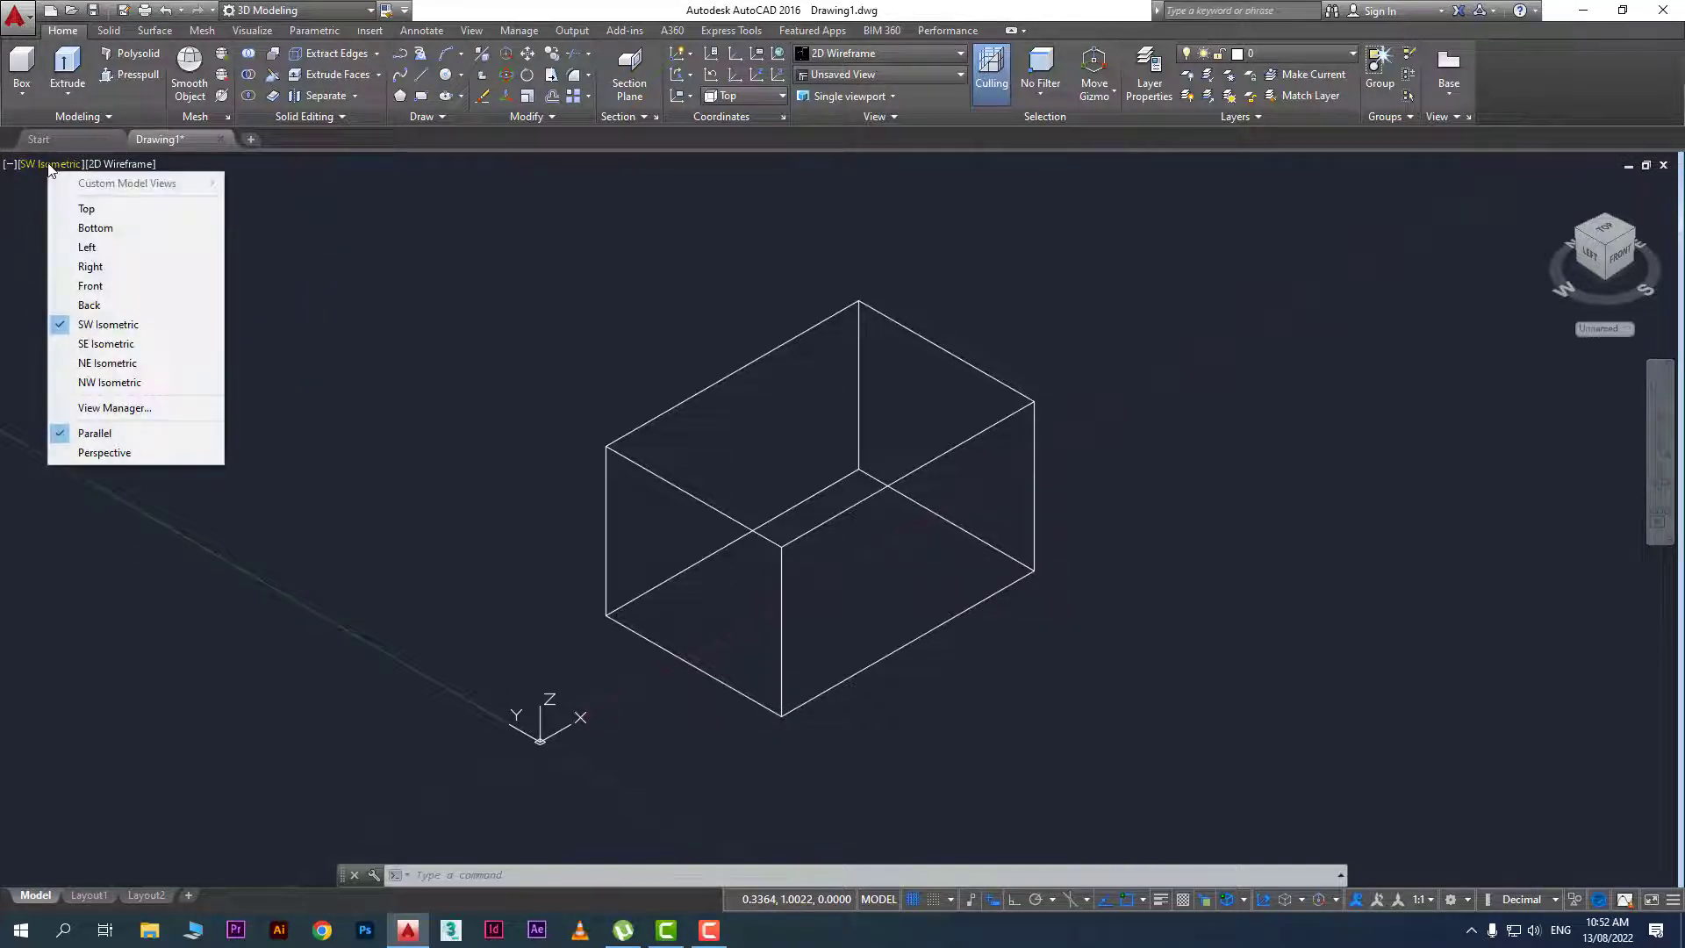
left_click(1152, 634)
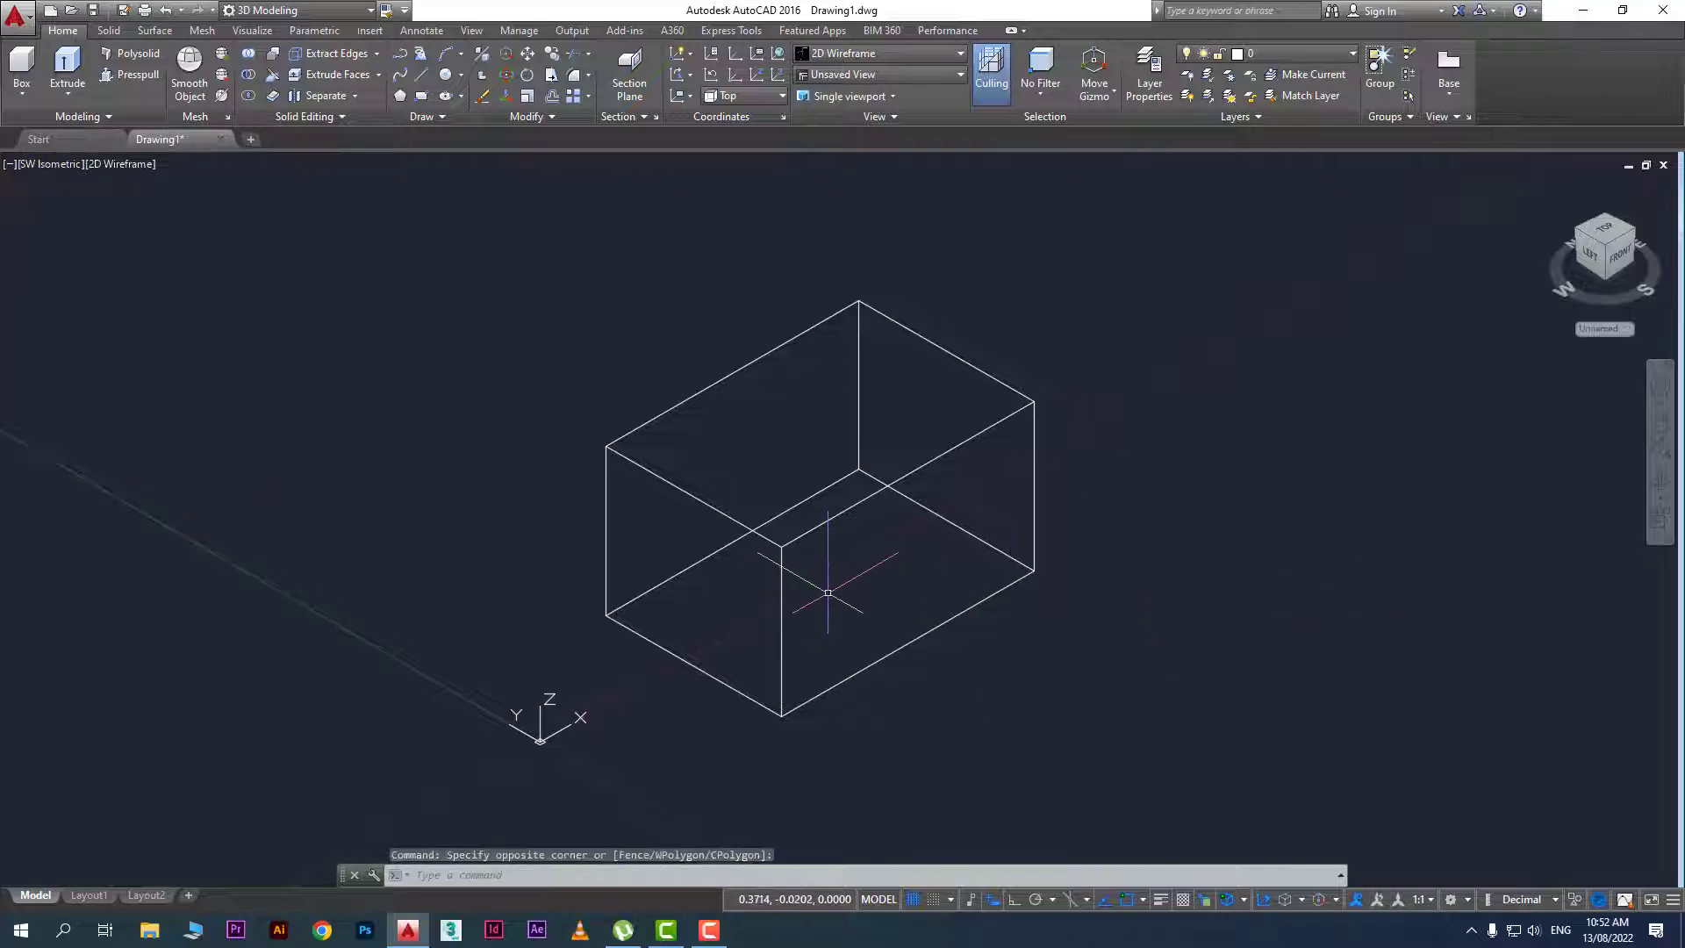
Delete the solid box from the drawing
left_click(1106, 674)
left_click(807, 414)
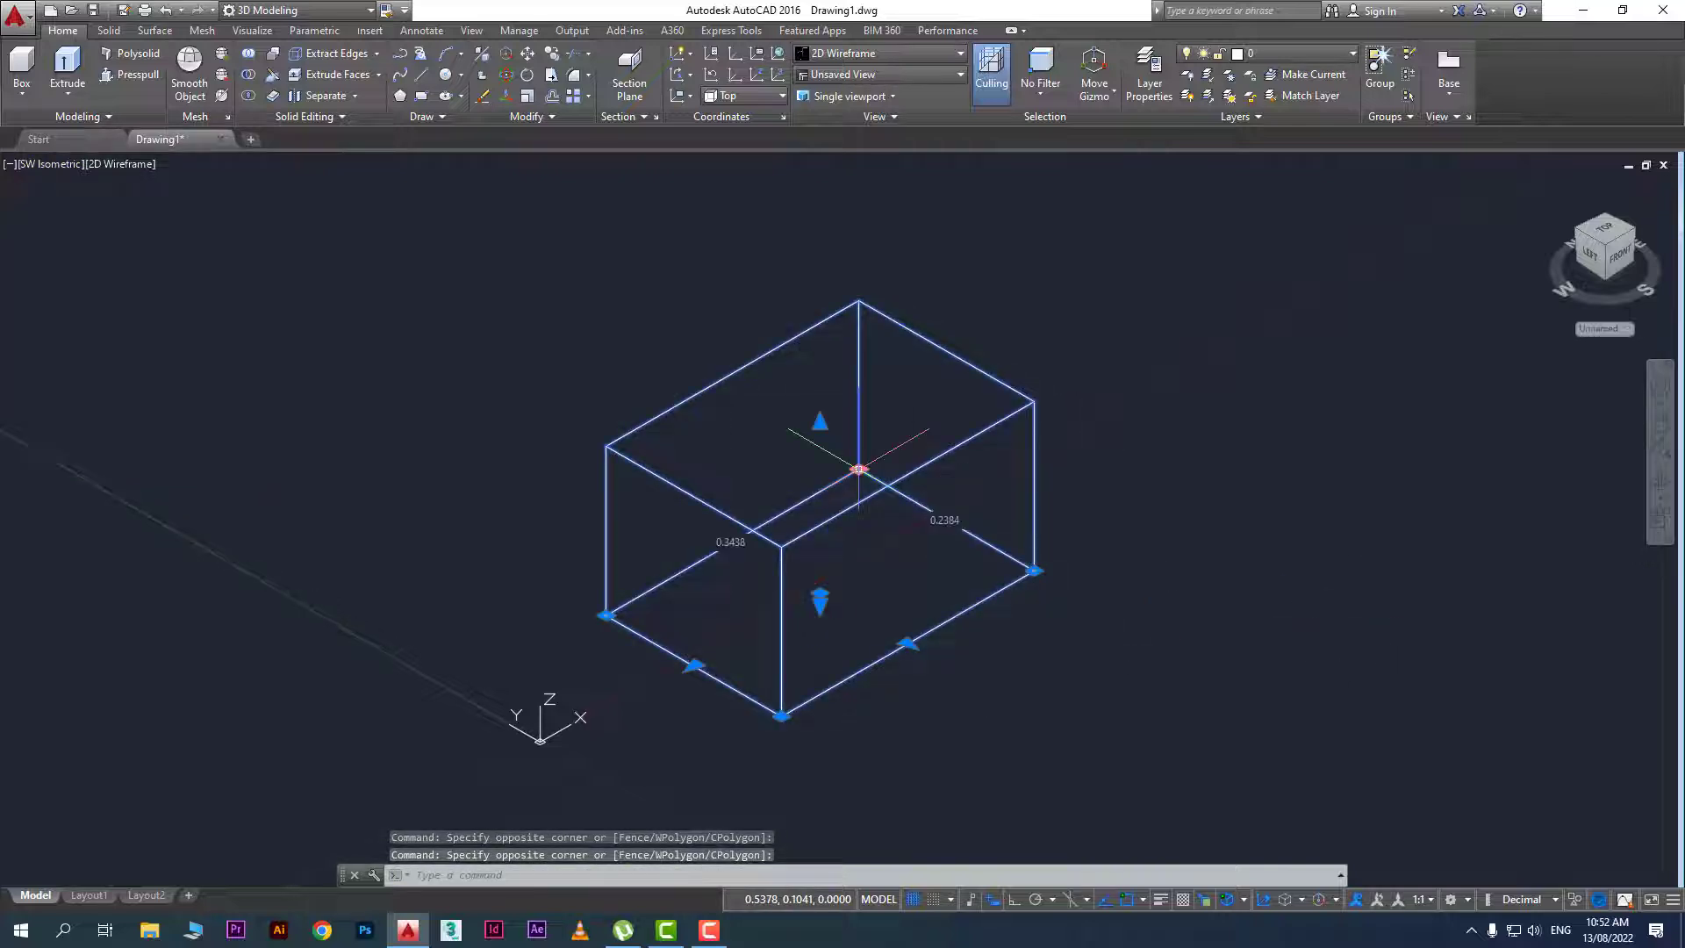
key("Delete")
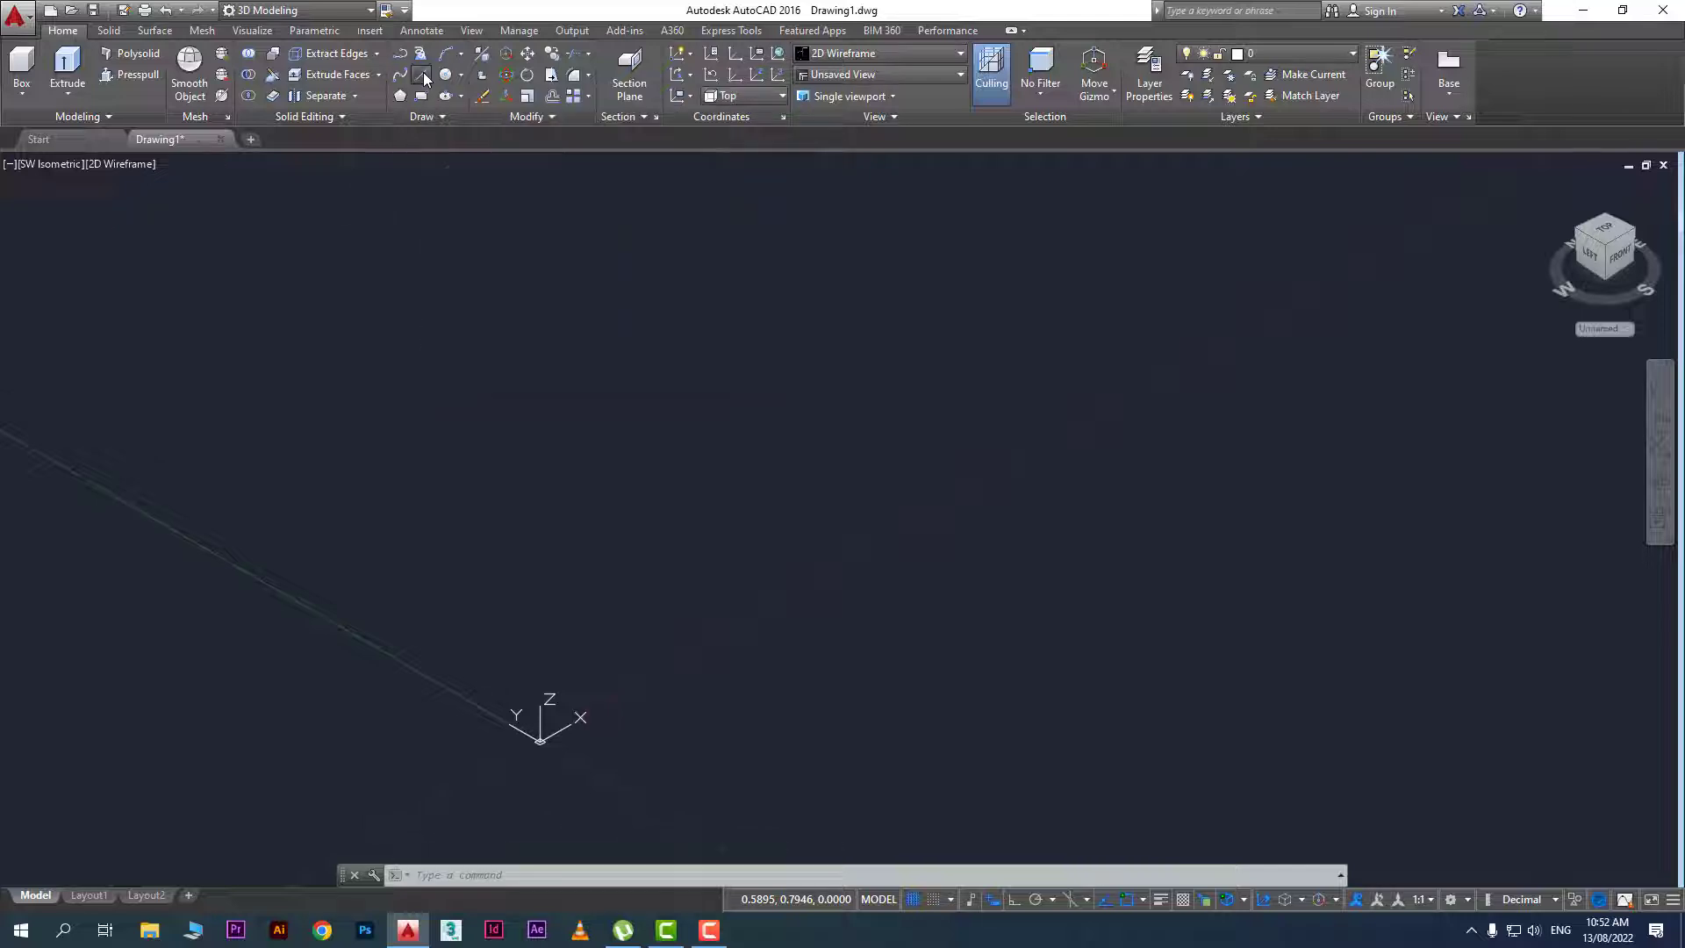
Draw a line about 0.65 units long from the origin along the X axis with Ortho mode turned on
left_click(422, 75)
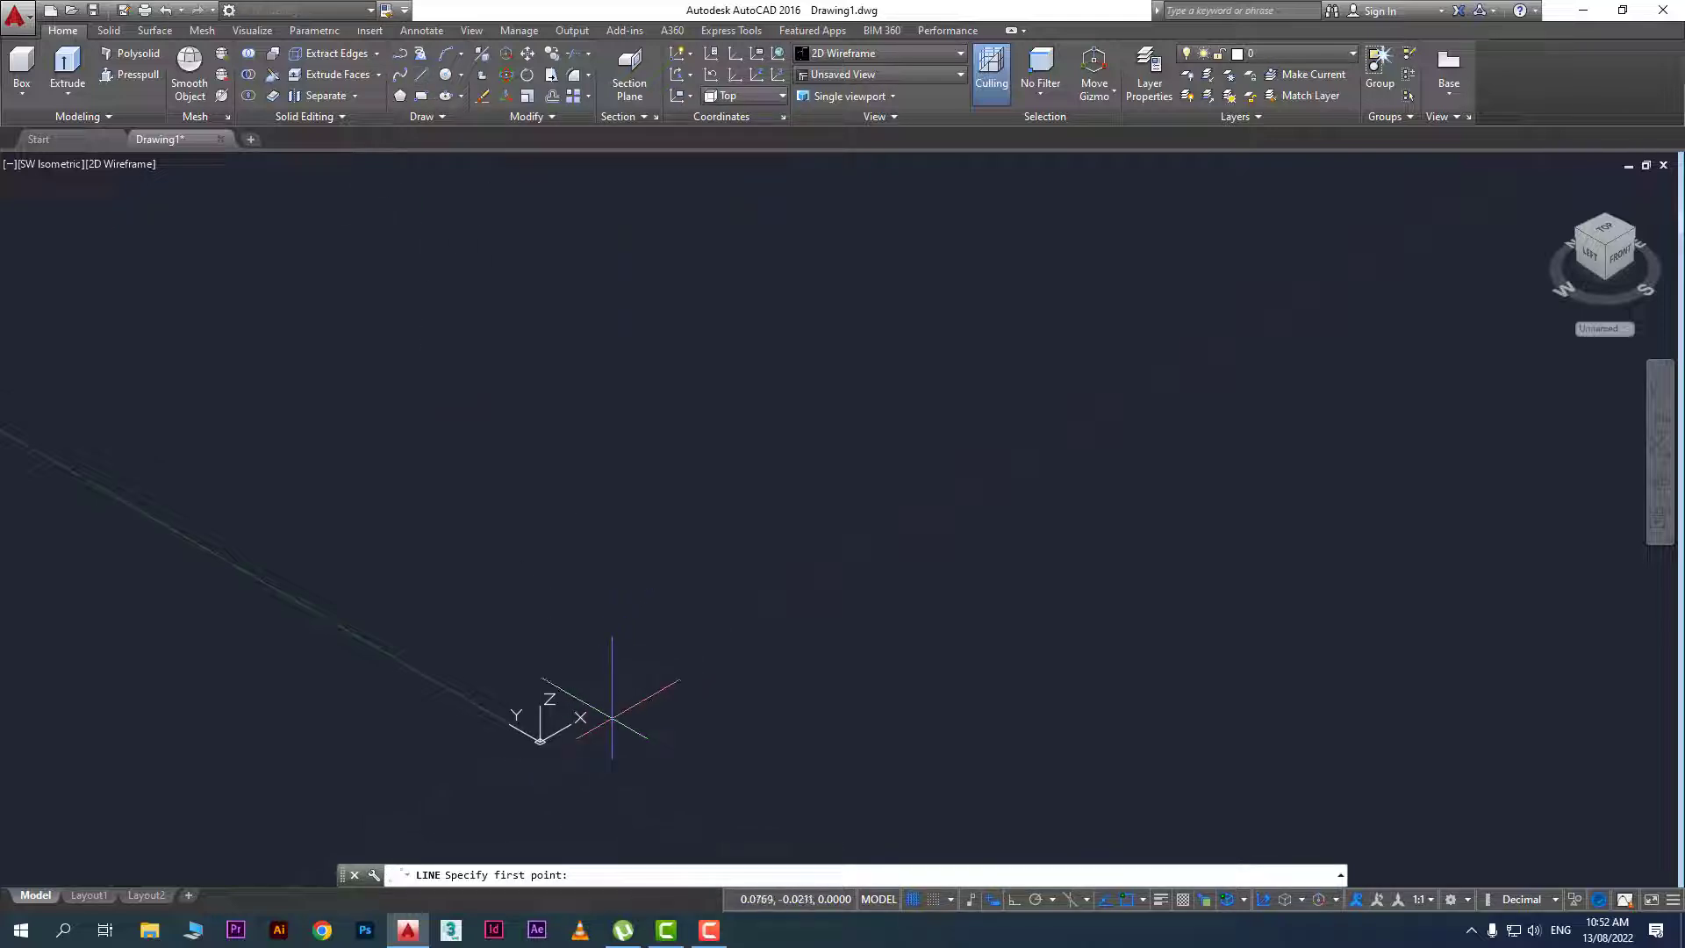
left_click(538, 742)
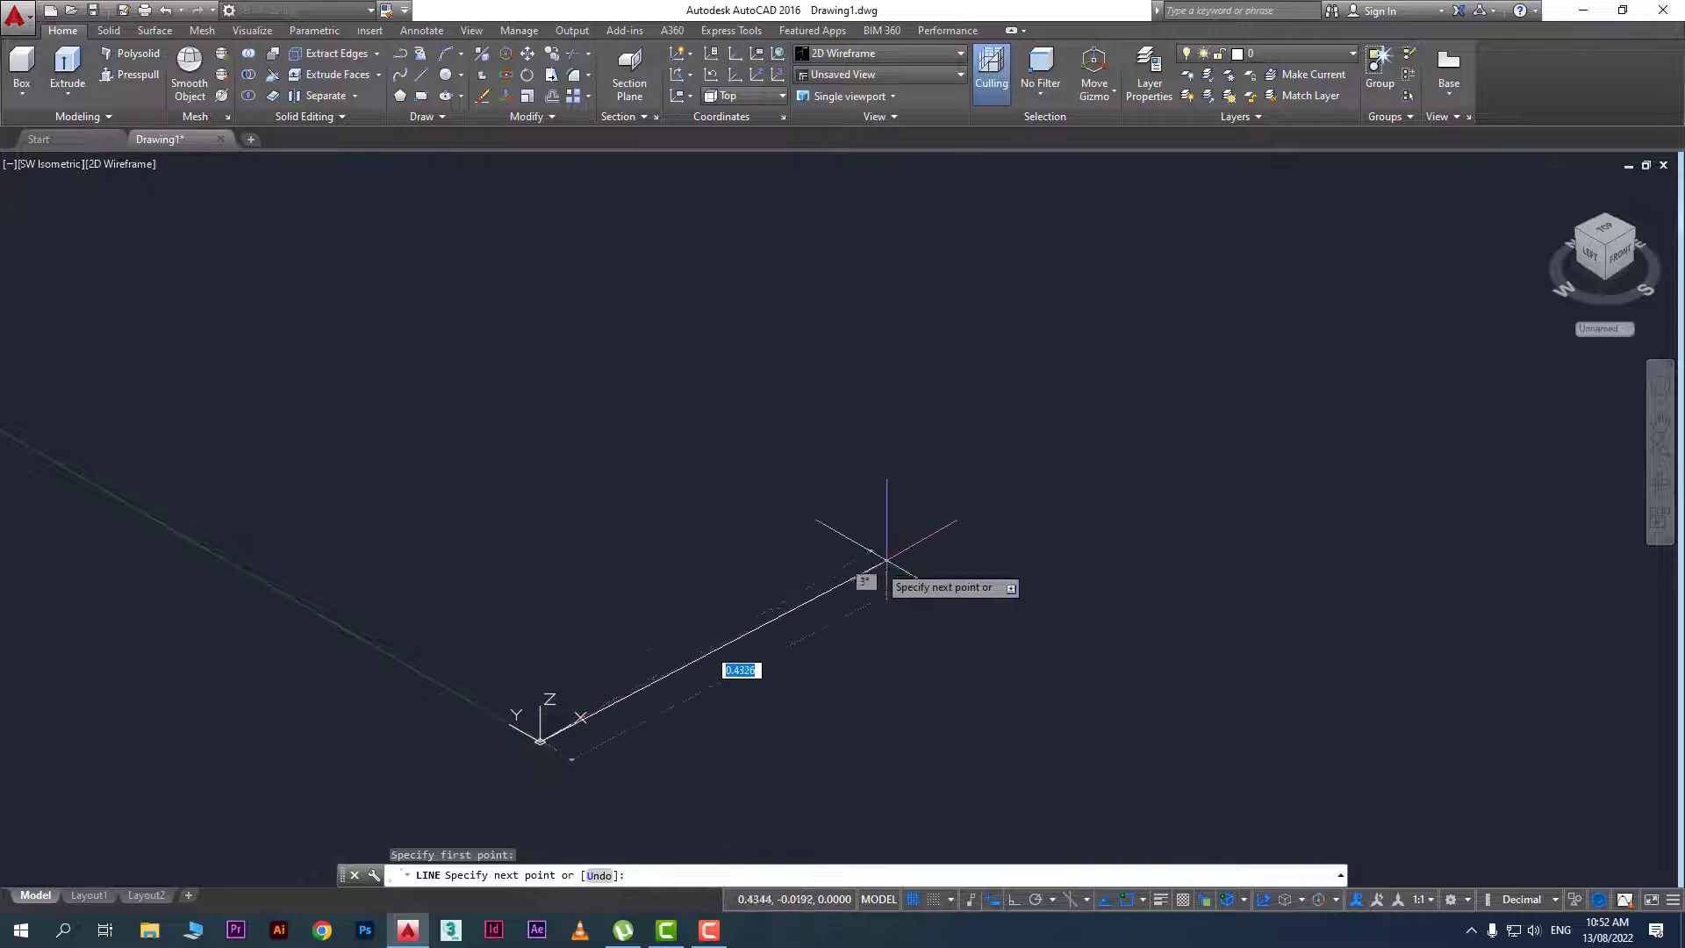
left_click(1013, 899)
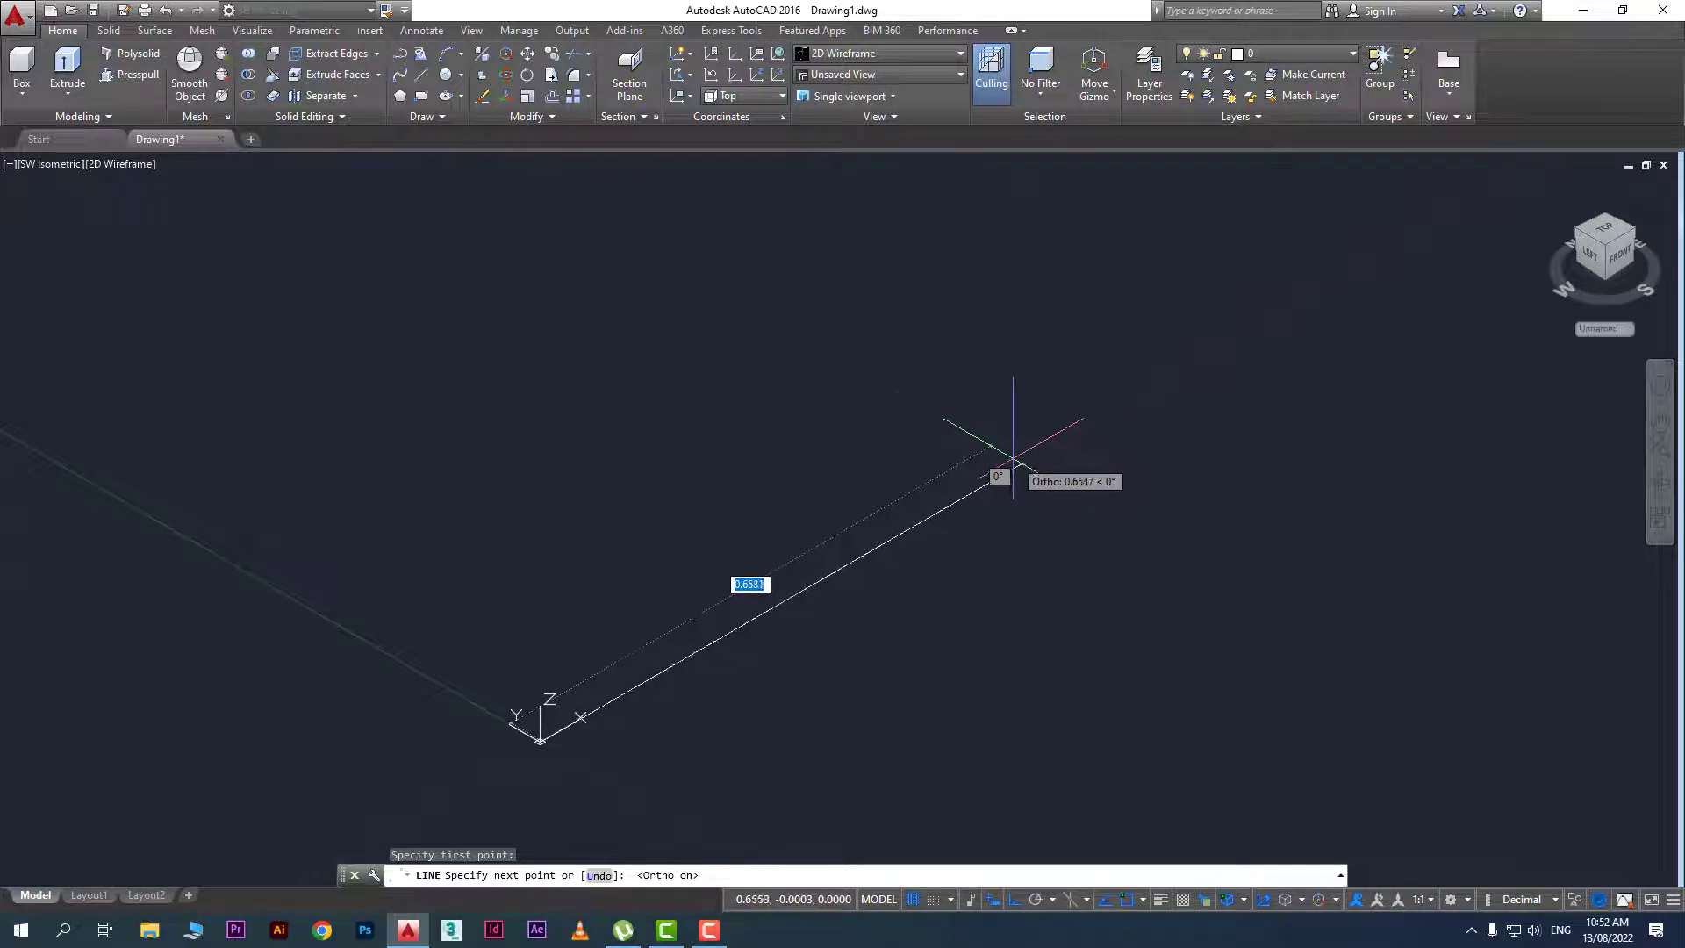
left_click(1008, 469)
key("Escape")
key("Escape")
Draw a second line from the origin along the Y axis, about 0.5 units long
key("space")
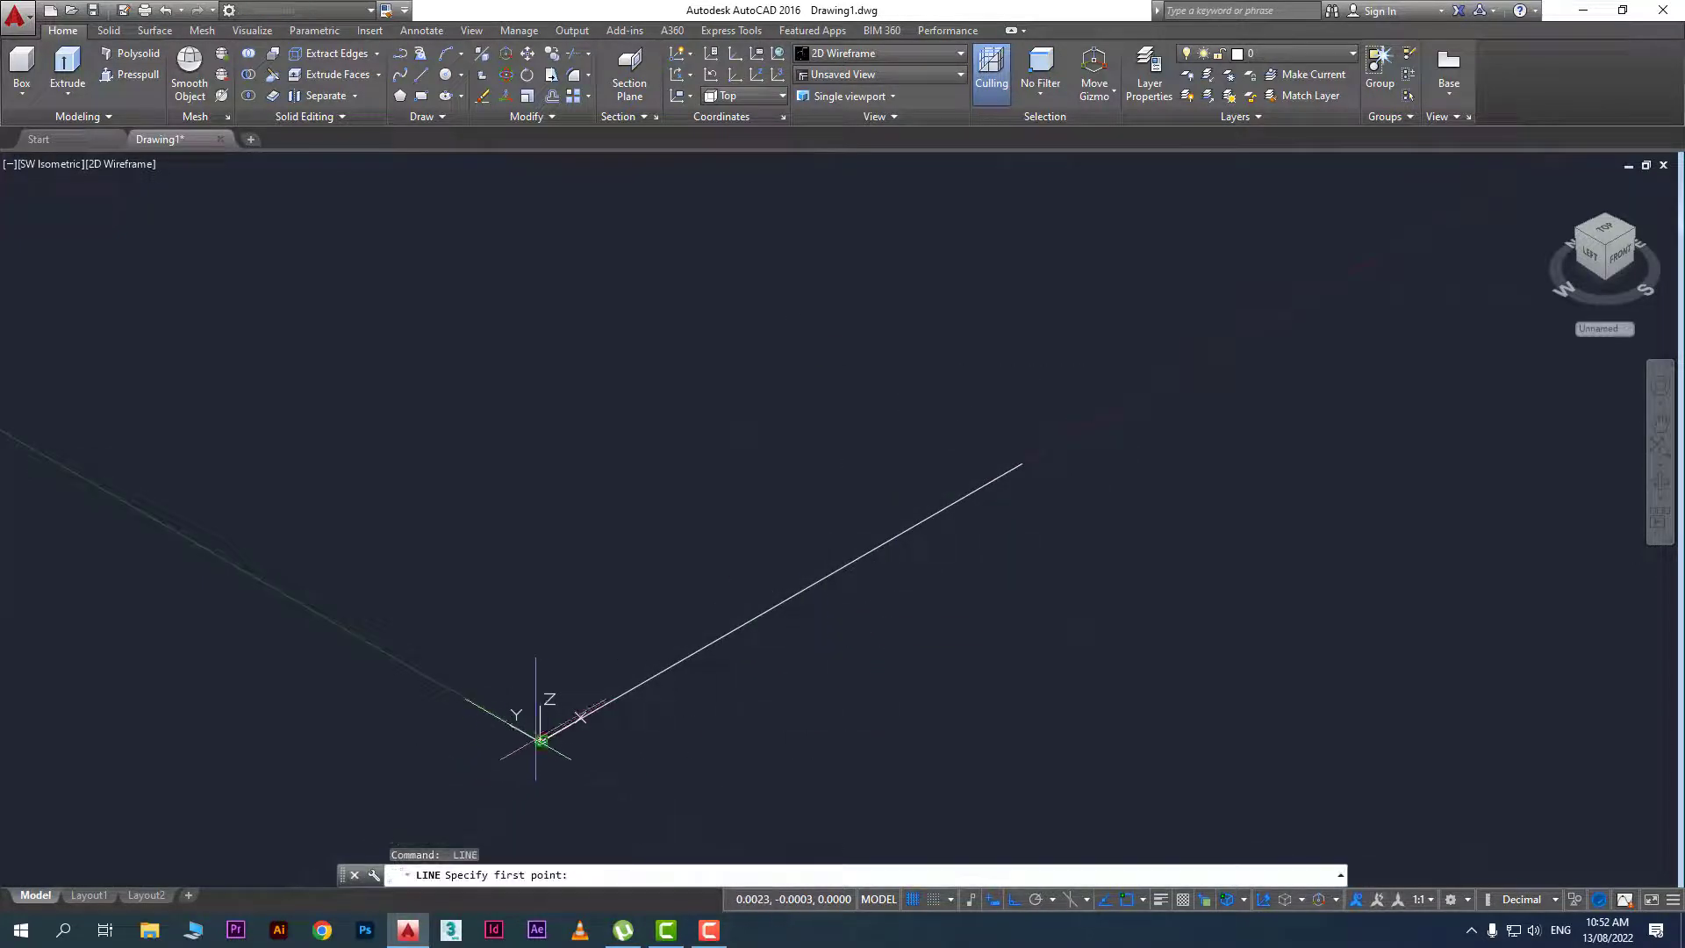
left_click(541, 742)
left_click(169, 489)
key("Escape")
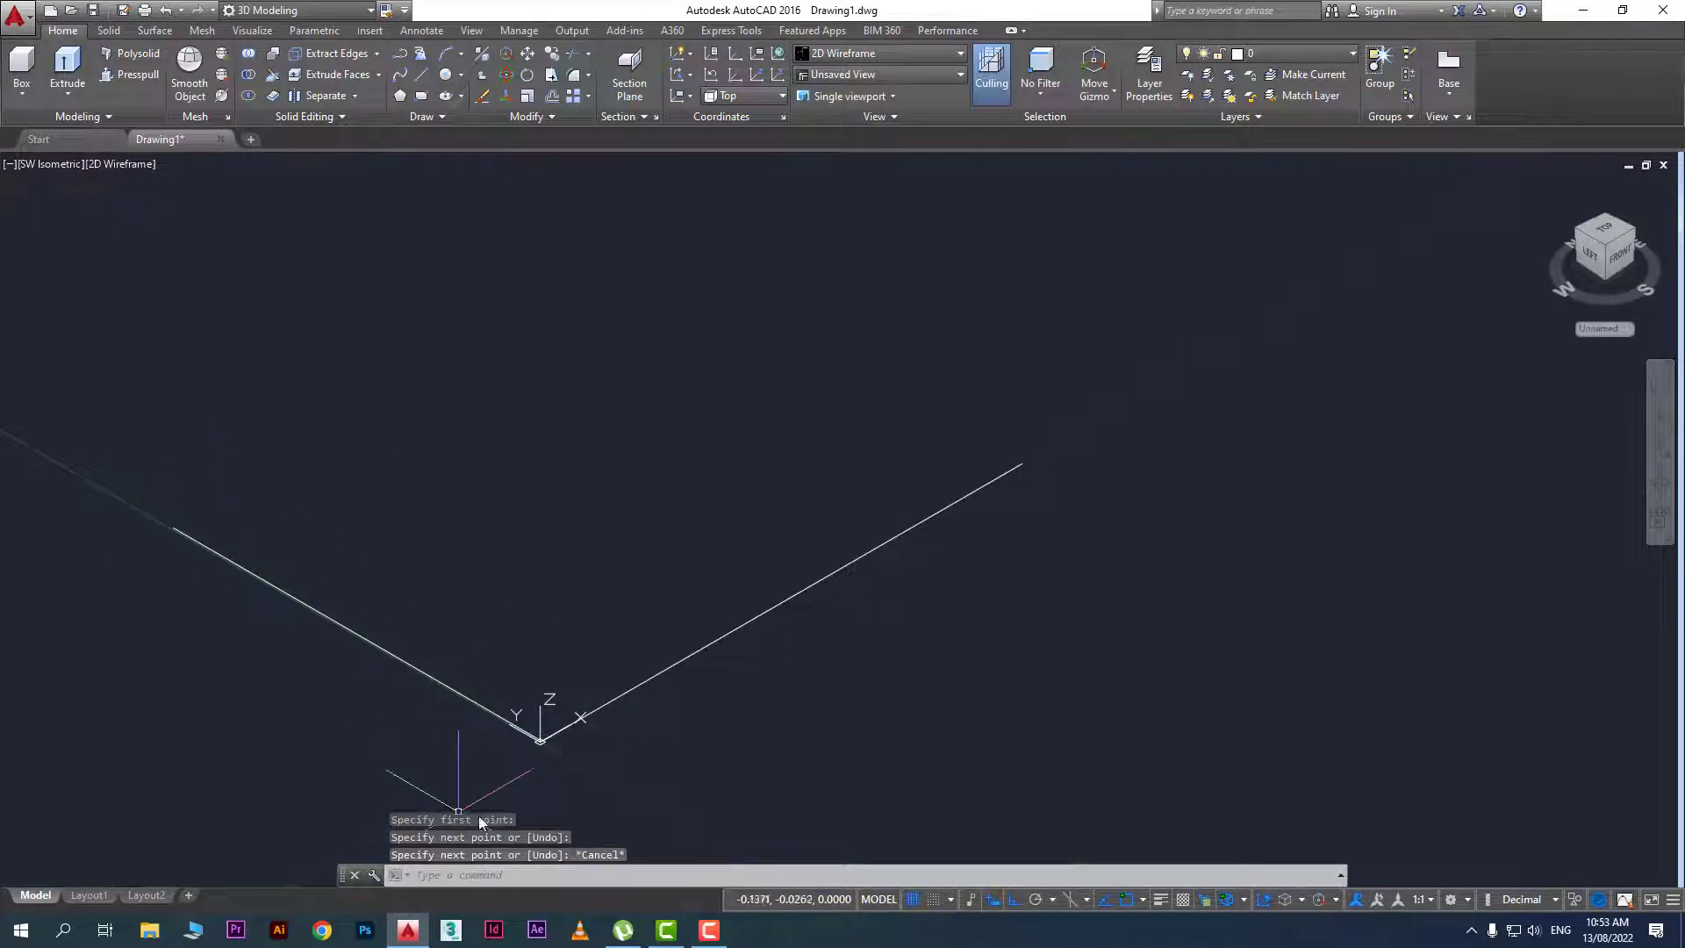
Draw a vertical line from the origin up the Z axis, about 0.52 units long
key("space")
left_click(541, 742)
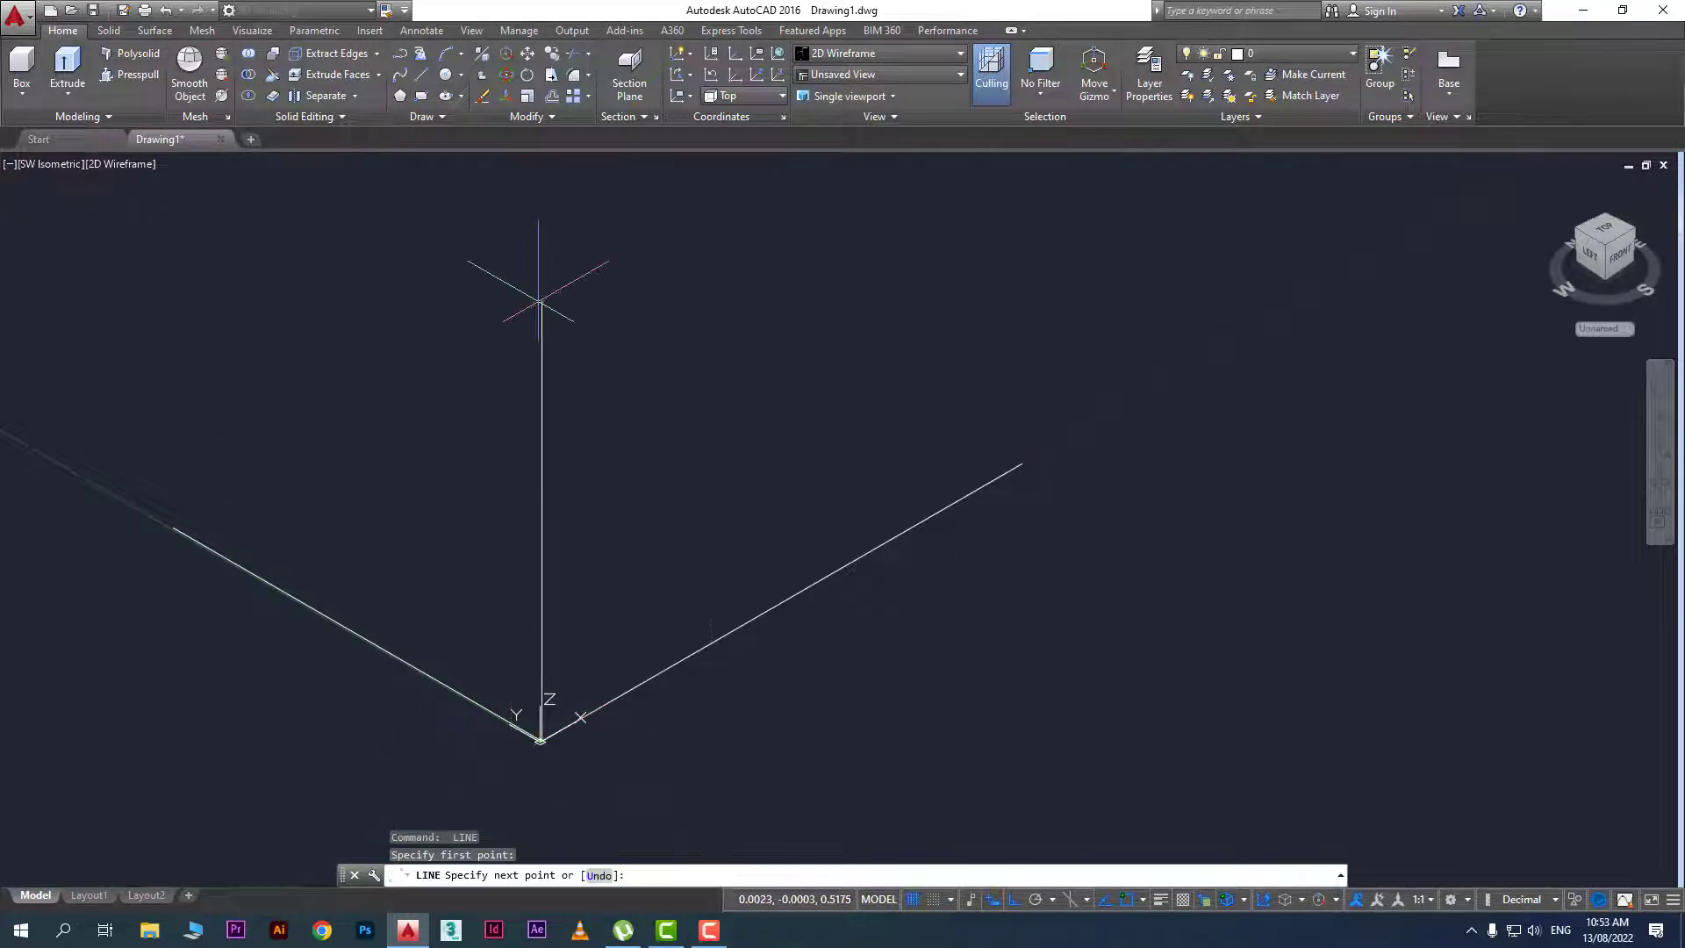
left_click(541, 301)
key("Escape")
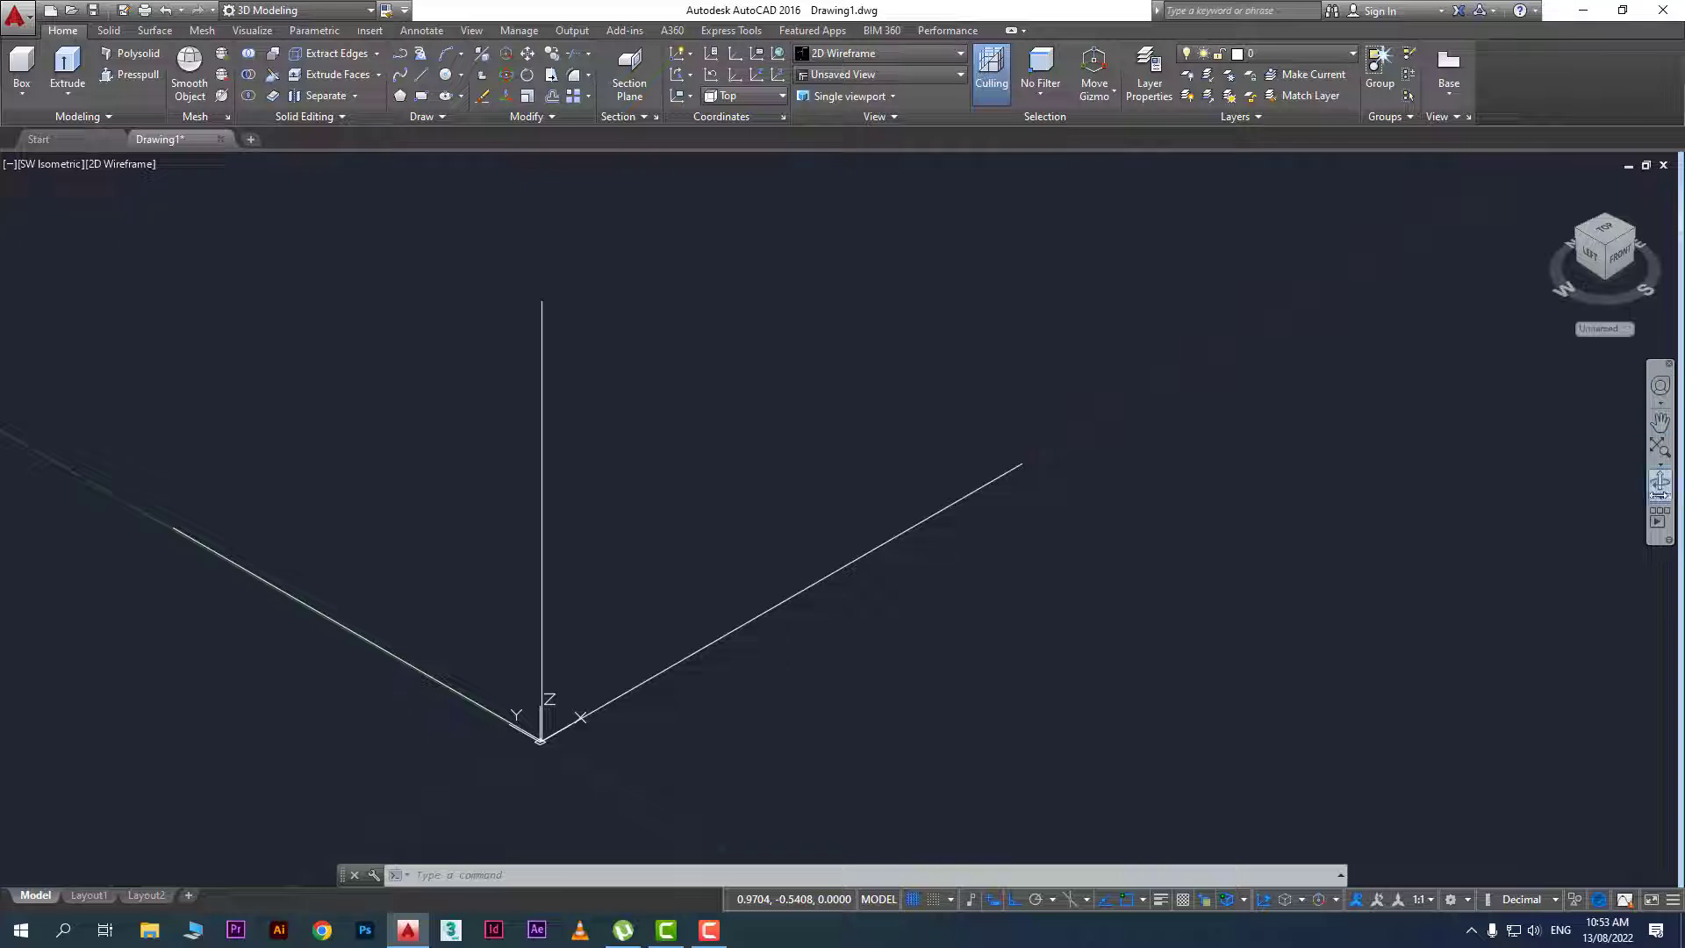
Orbit around the three axis lines to examine their directions in space from different angles
left_click(1659, 482)
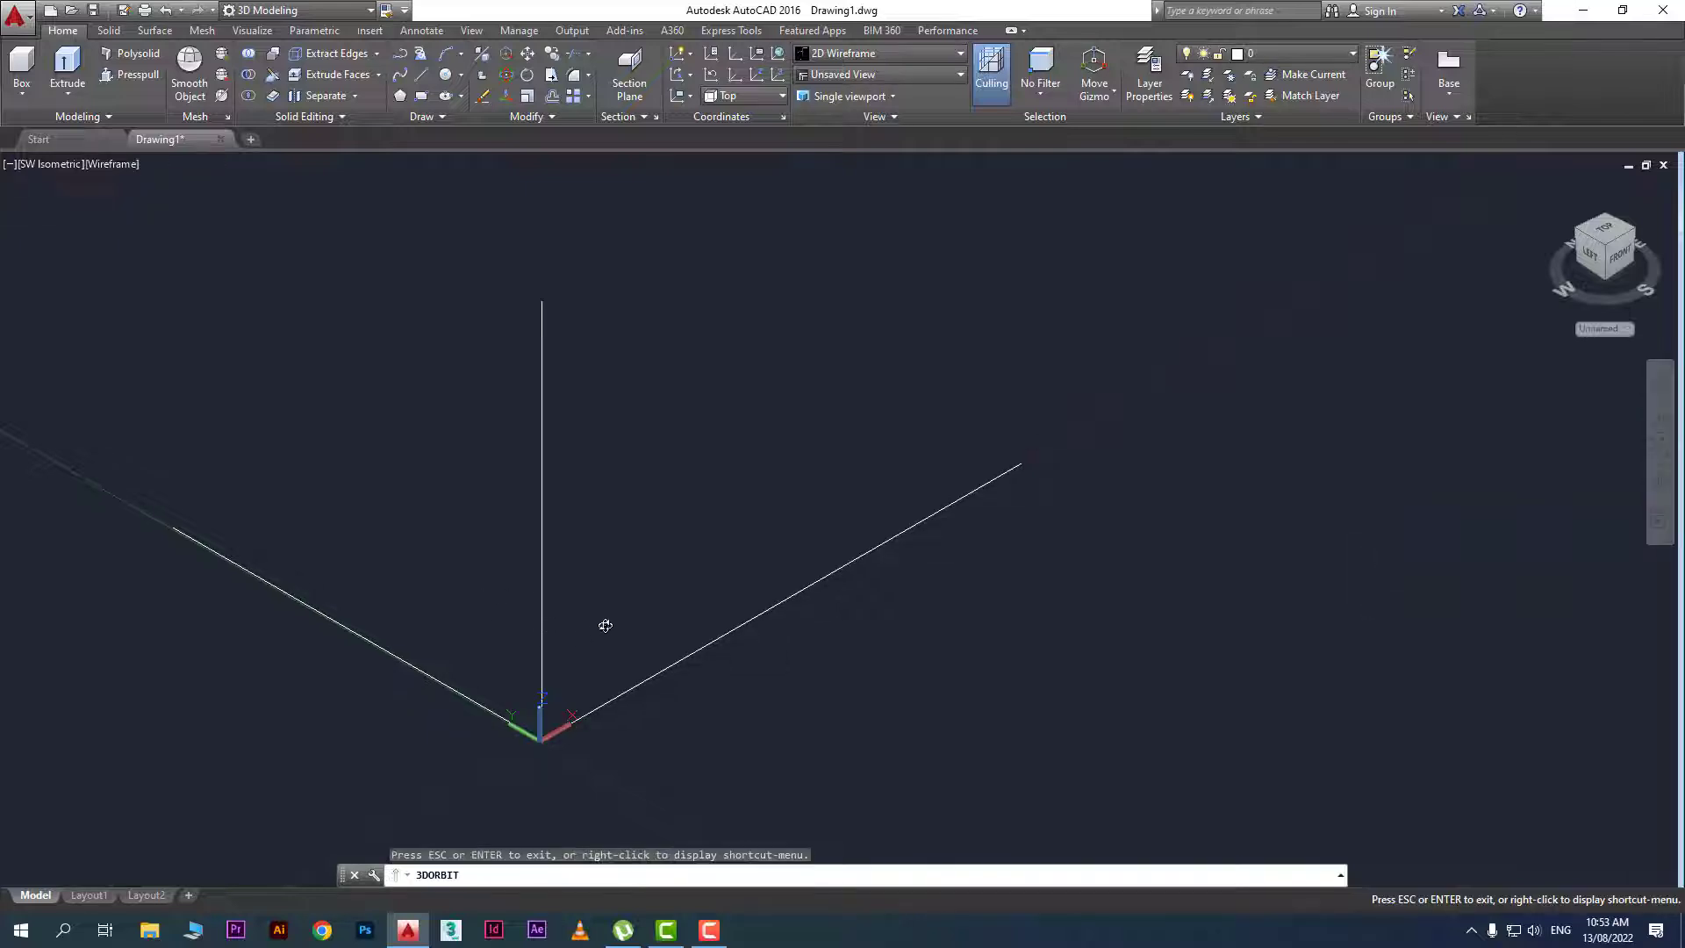
left_click_drag(606, 625, 628, 683)
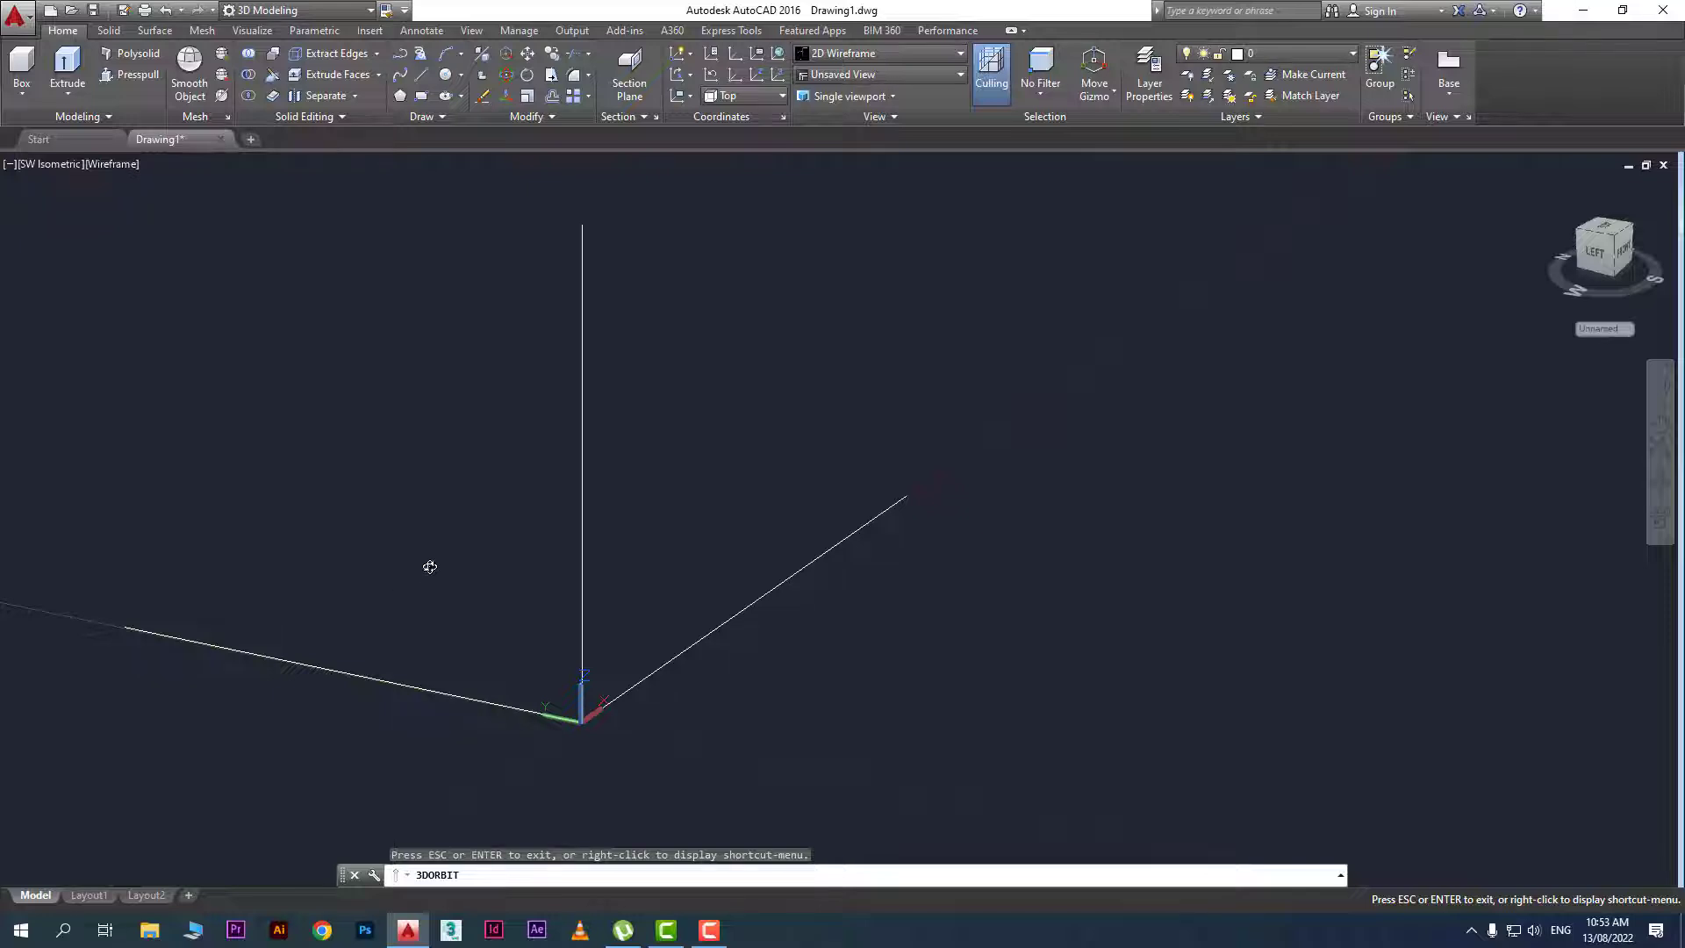
key("Escape")
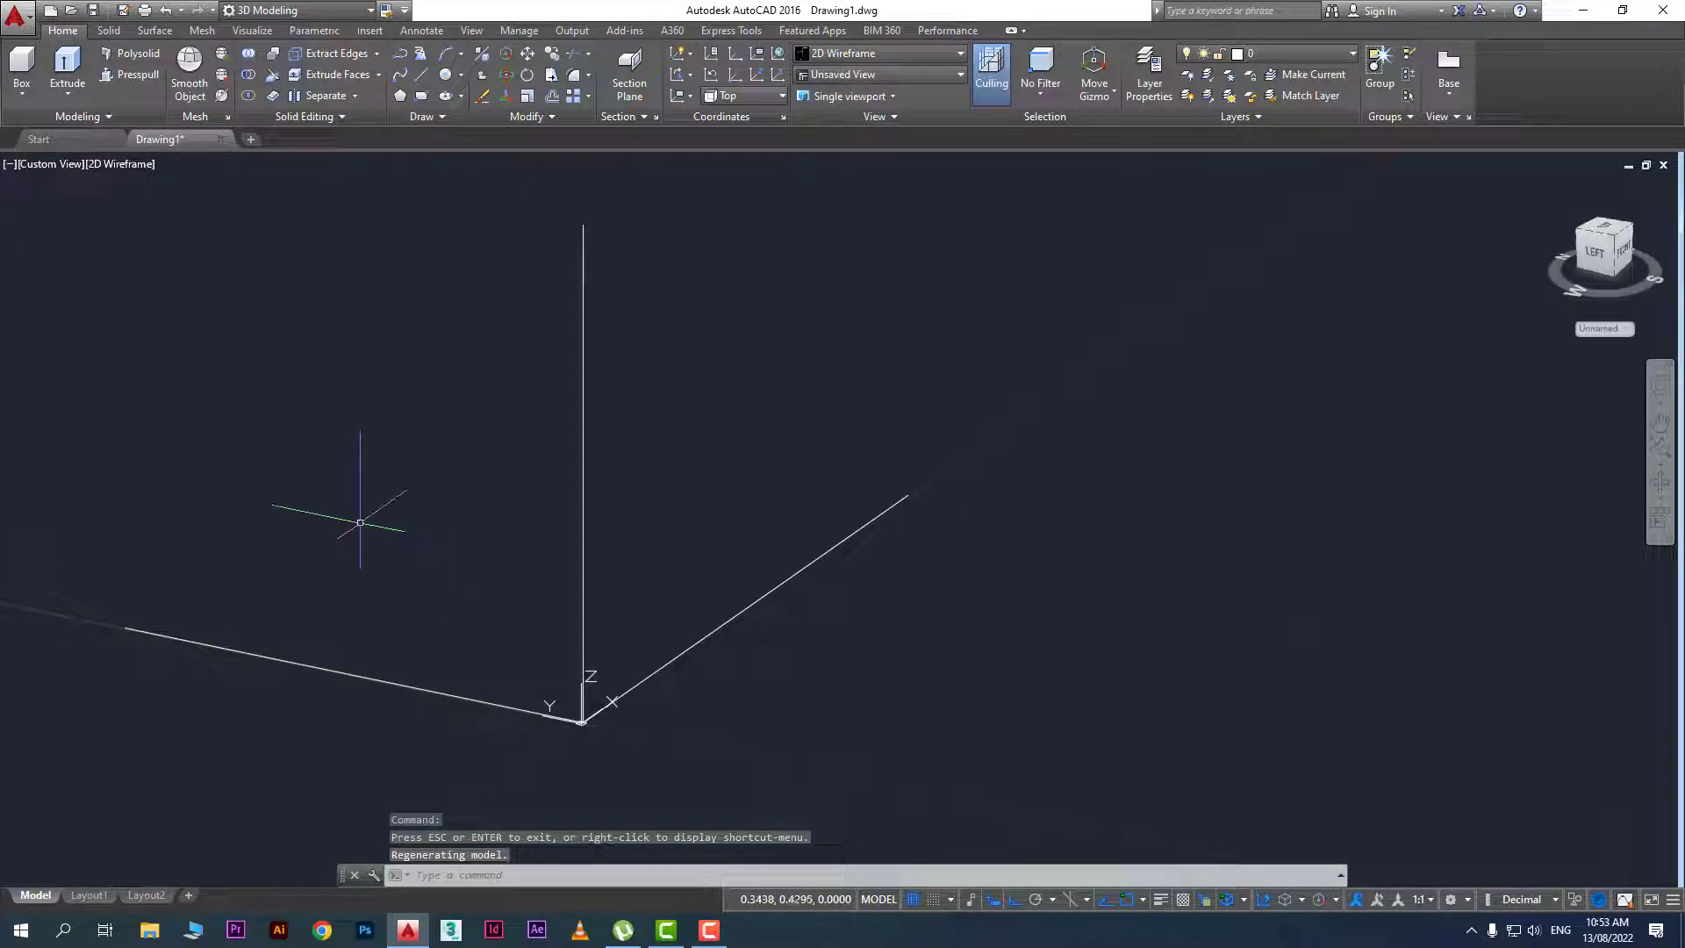
left_click_drag(370, 504, 693, 505)
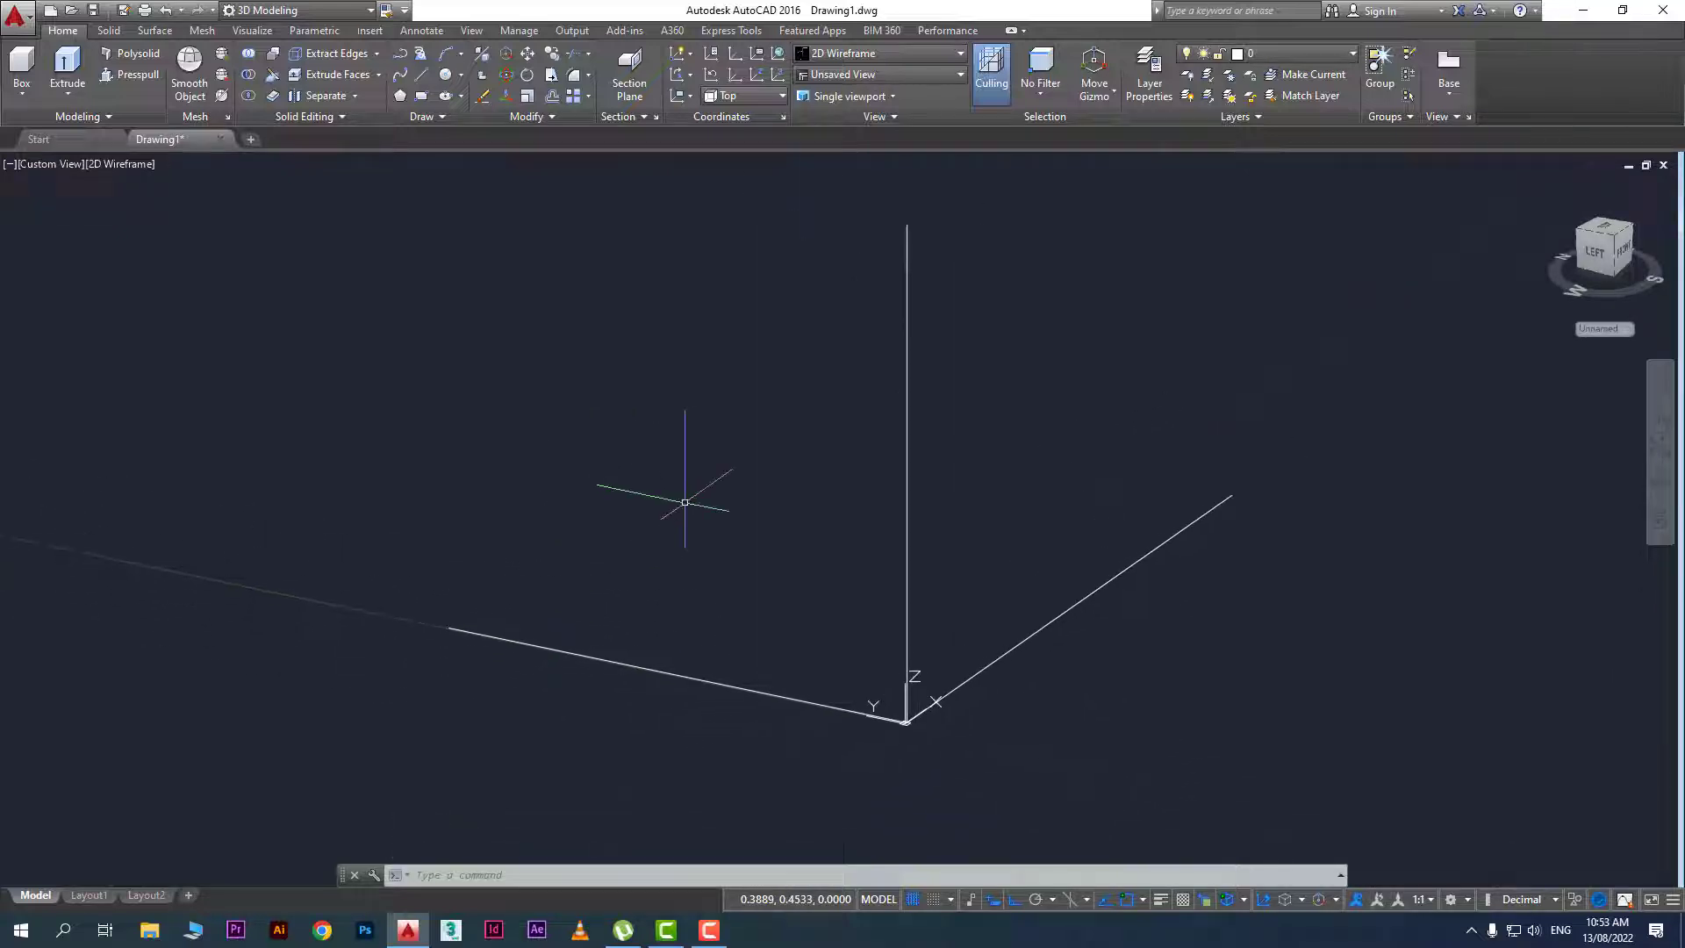
mouse_move(734, 483)
middle_mouse_down("shift")
mouse_move(734, 538)
mouse_move(729, 482)
mouse_move(838, 474)
mouse_move(880, 530)
mouse_move(798, 514)
mouse_move(804, 470)
mouse_move(903, 466)
mouse_move(872, 515)
mouse_move(804, 461)
mouse_move(866, 534)
mouse_move(933, 523)
mouse_move(898, 516)
mouse_move(912, 514)
mouse_move(962, 545)
mouse_move(1012, 526)
mouse_move(861, 518)
mouse_move(899, 556)
mouse_move(939, 541)
middle_mouse_up("shift")
scroll(869, 531, "up", 2)
scroll(866, 527, "down", 5)
scroll(866, 525, "up", 5)
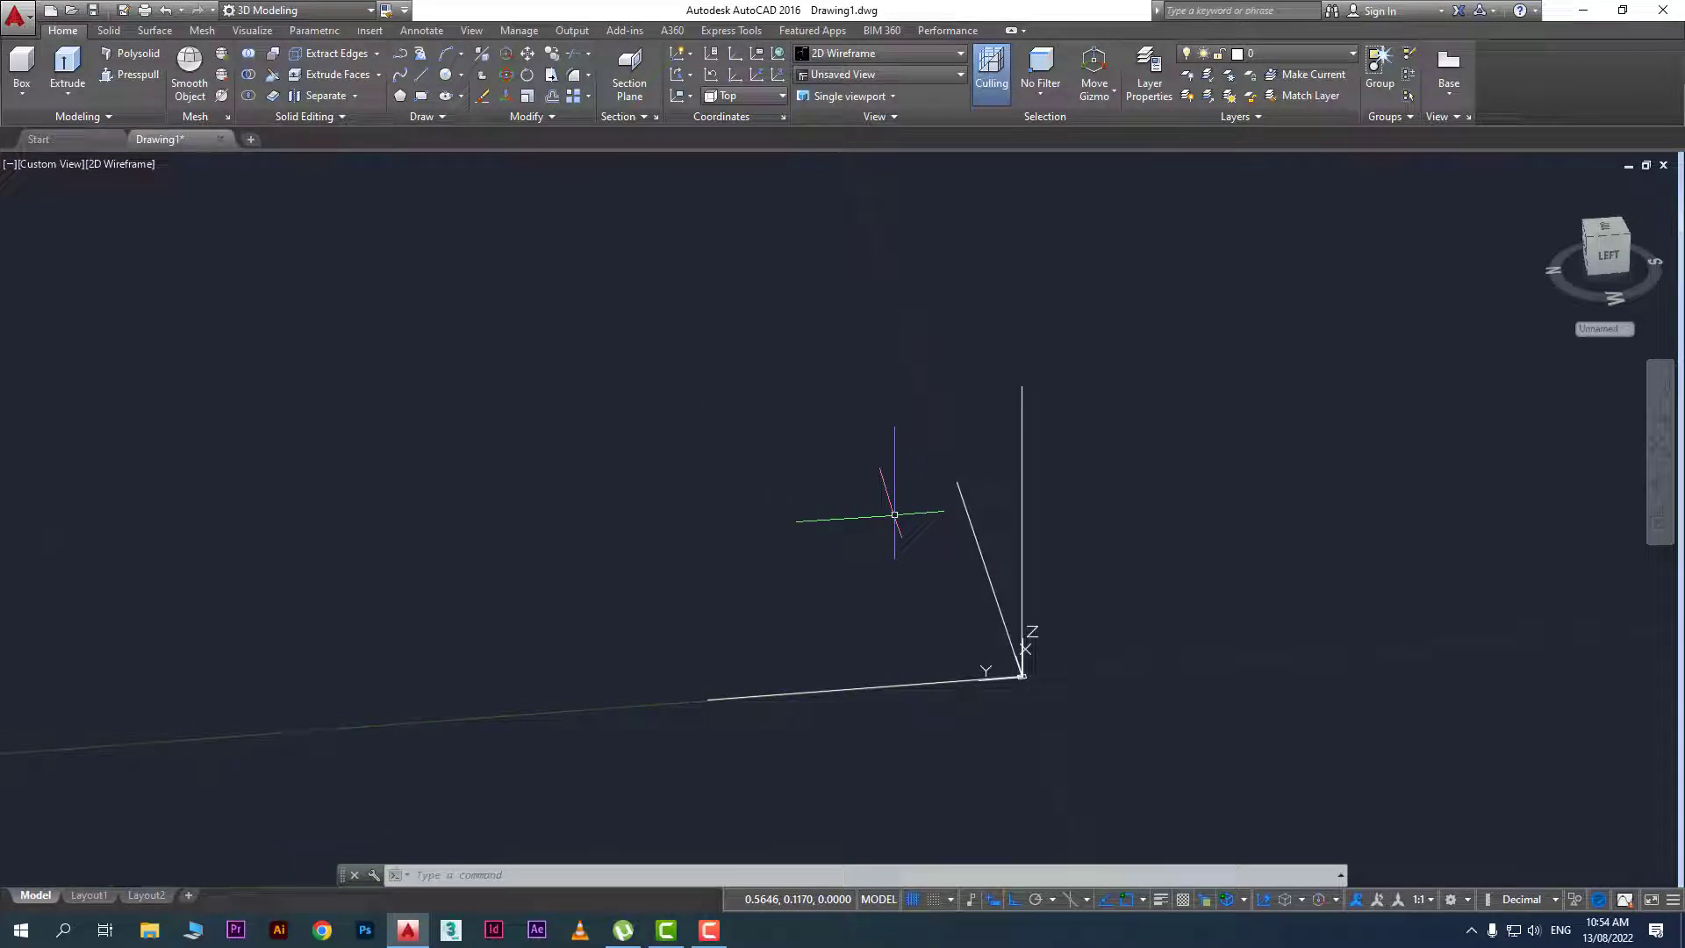
Restore the SW Isometric view with the three axis lines in sight
left_click(65, 165)
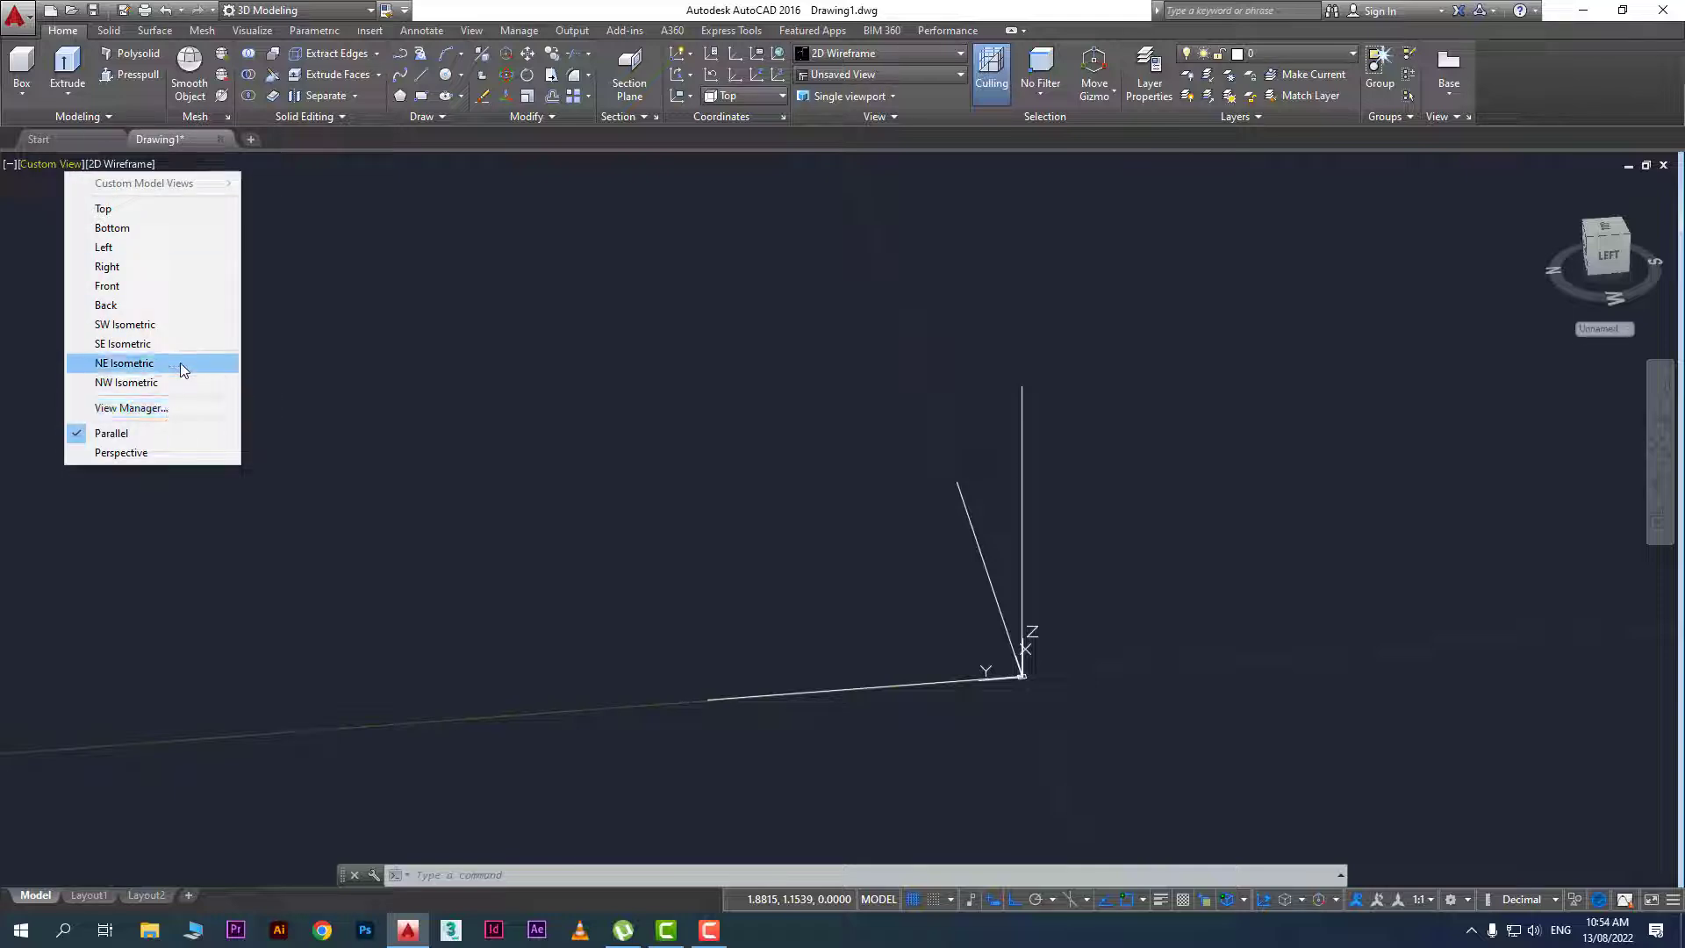
left_click(175, 324)
scroll(464, 442, "down", 2)
middle_click_drag(465, 441, 560, 403)
scroll(820, 768, "up", 2)
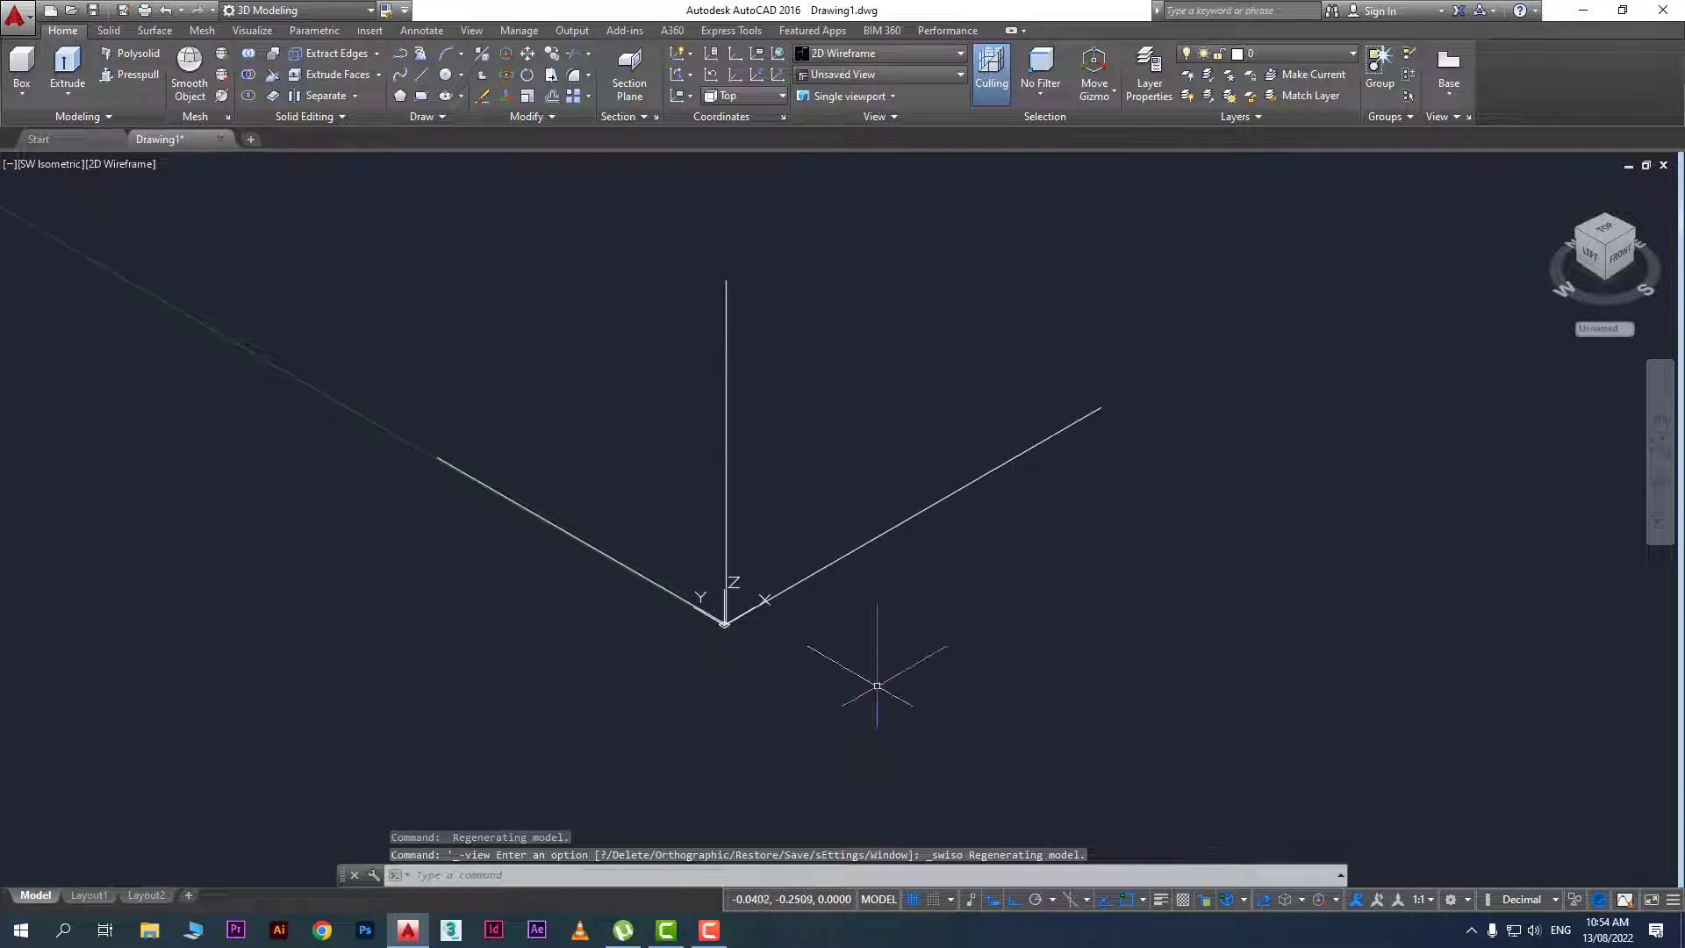
left_click(914, 669)
left_click(548, 502)
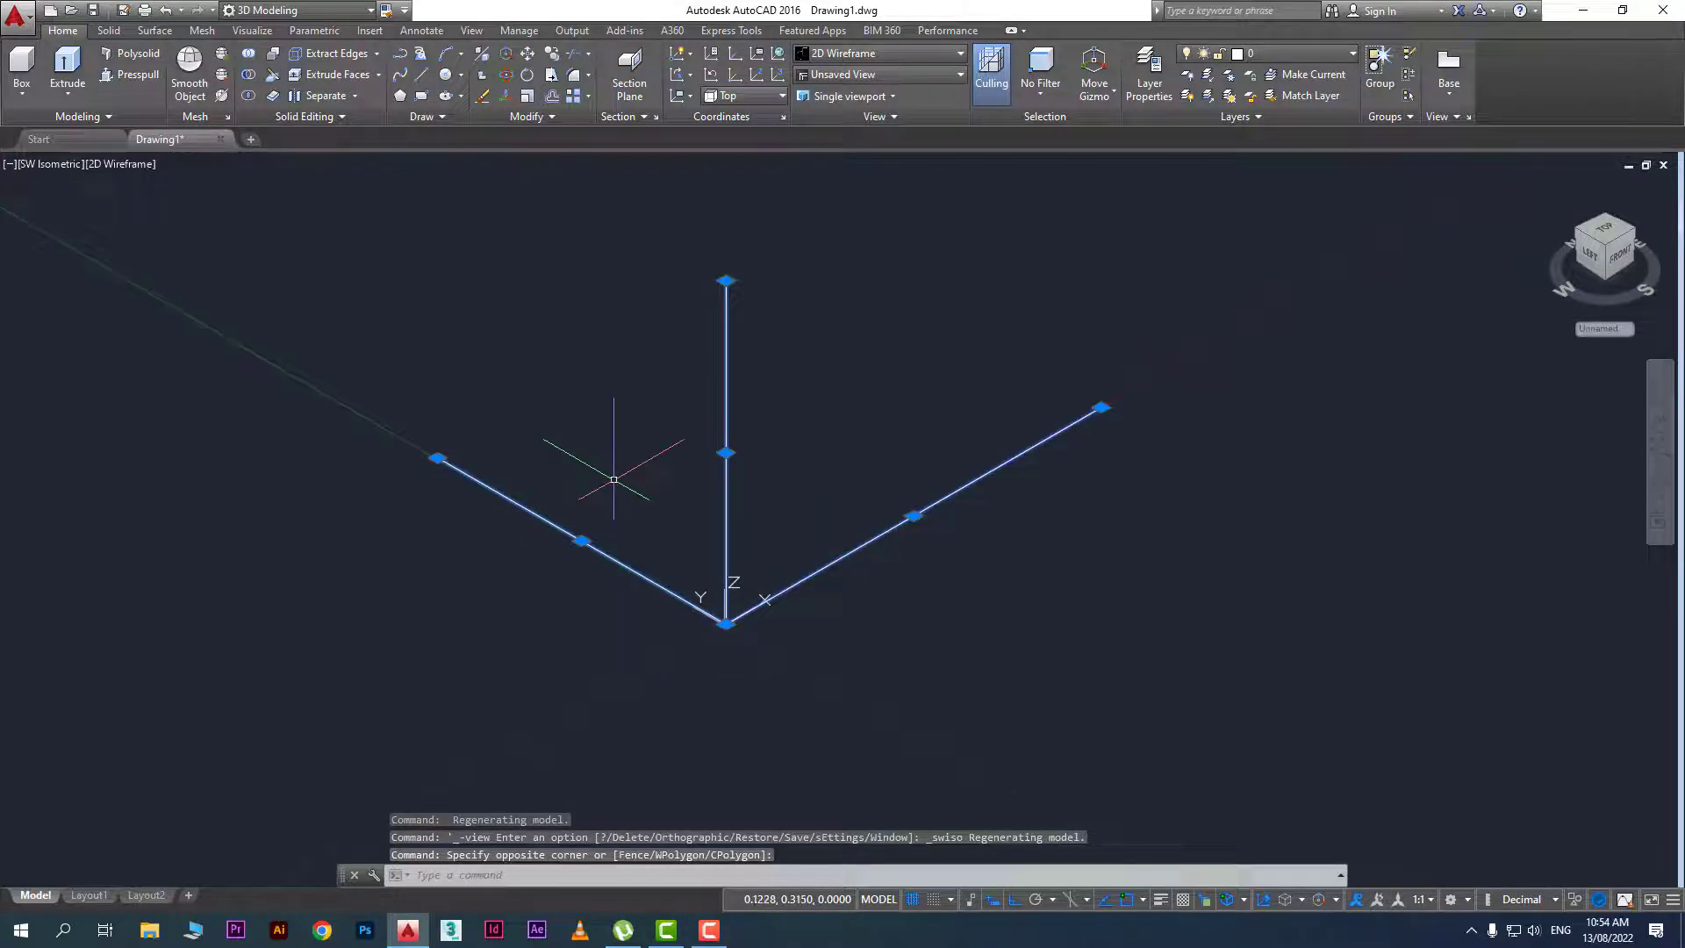
key("Escape")
Copy the Y-axis line from the origin to the far end of the X-axis line
middle_click_drag(545, 590, 564, 657)
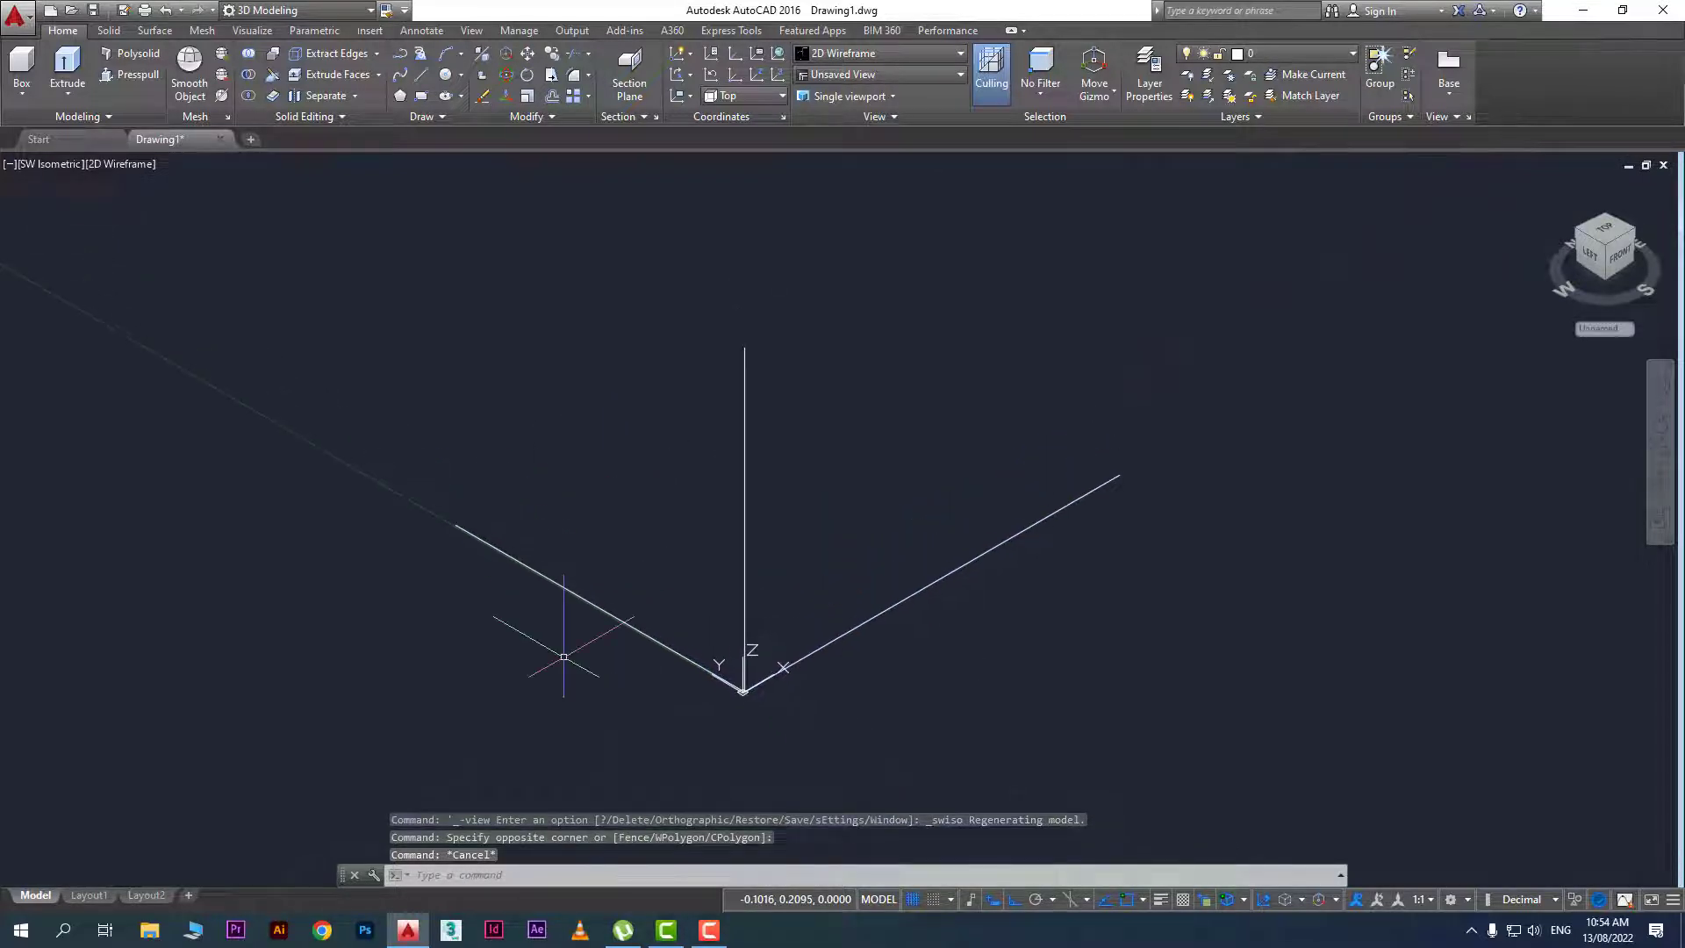
type("co")
key("Return")
left_click(677, 716)
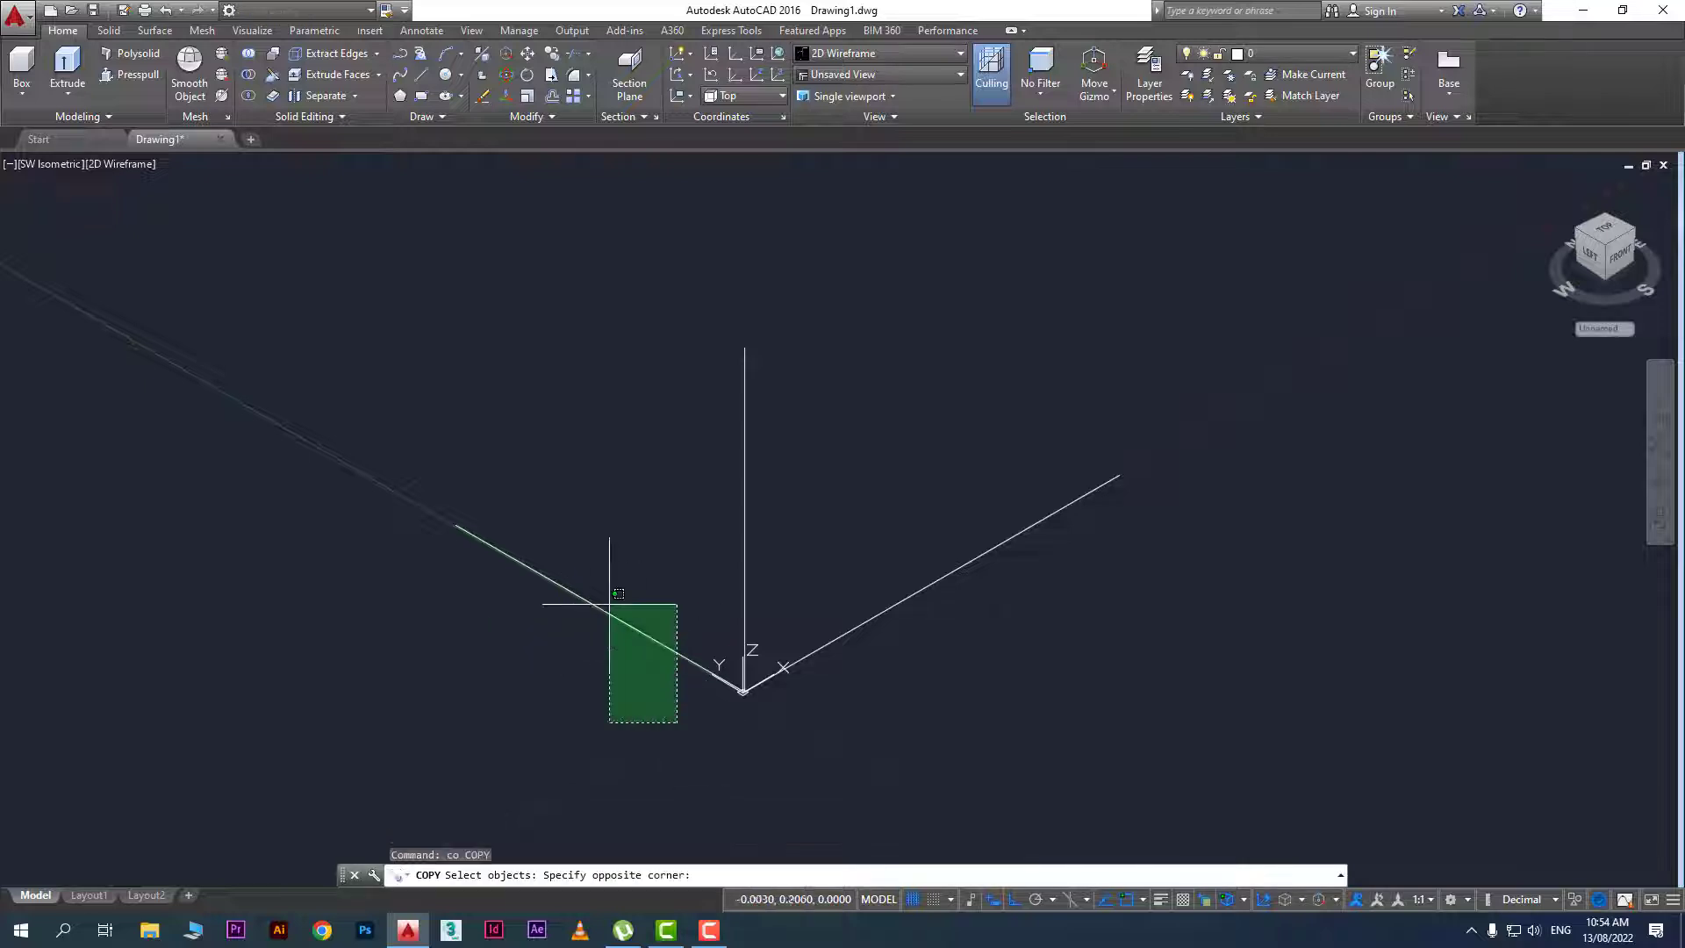
left_click(606, 595)
key("Return")
left_click(745, 692)
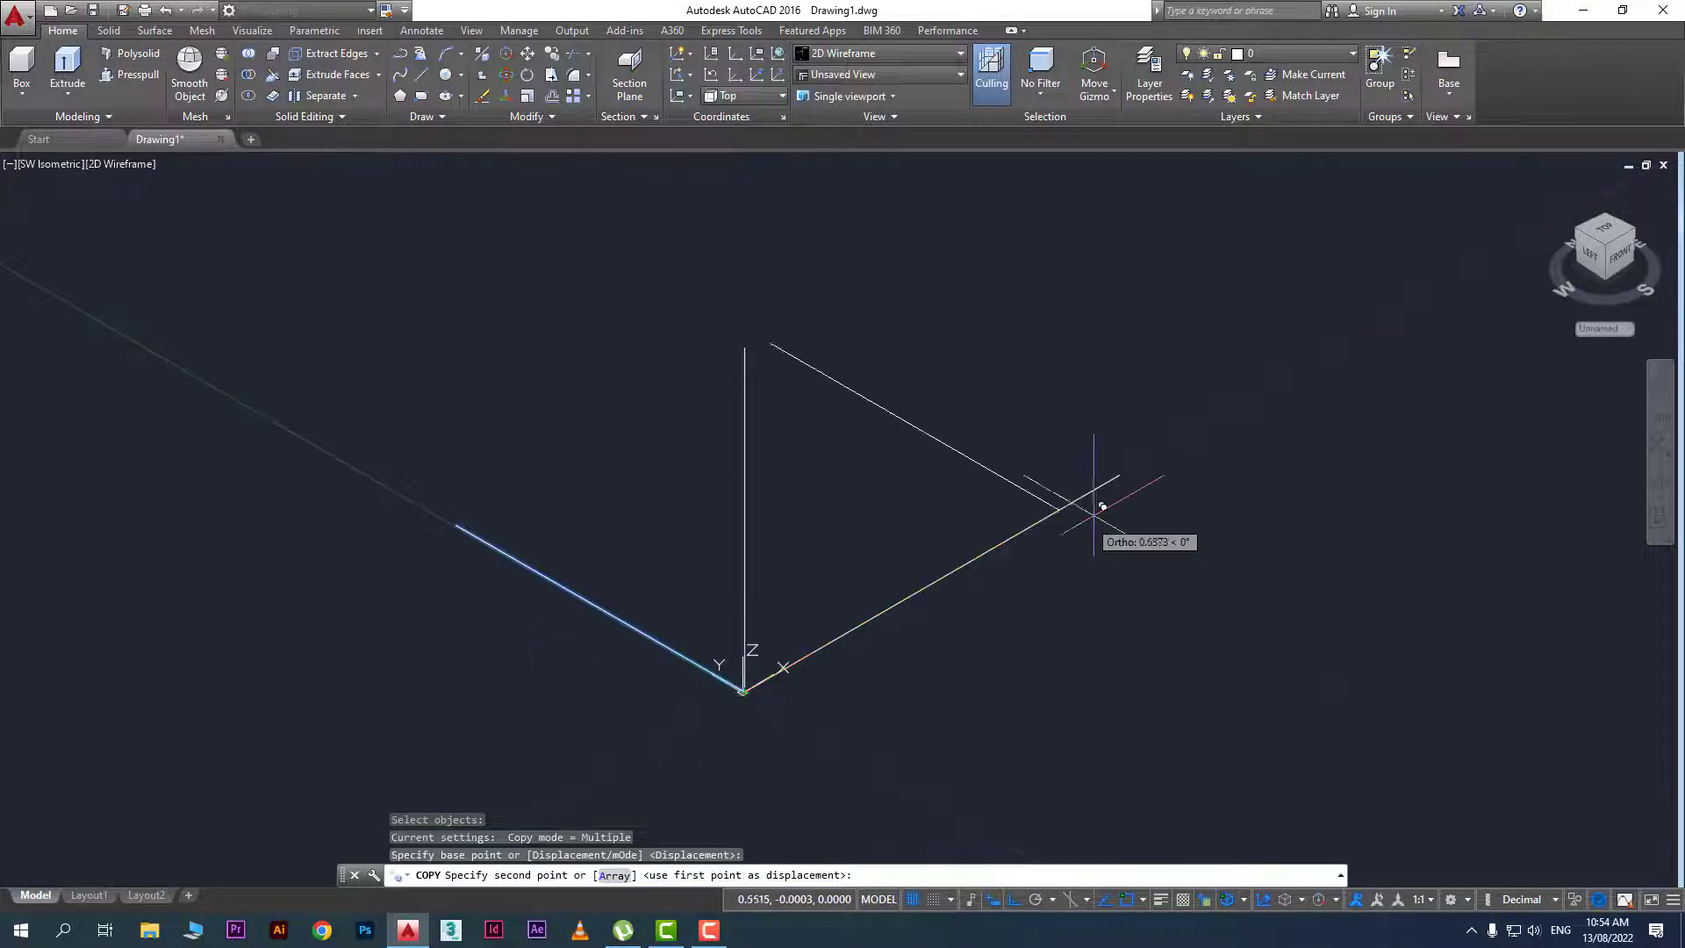
left_click(1119, 474)
key("Escape")
Copy the X-axis line from the origin to the far end of the Y-axis line, closing the base rectangle
key("Return")
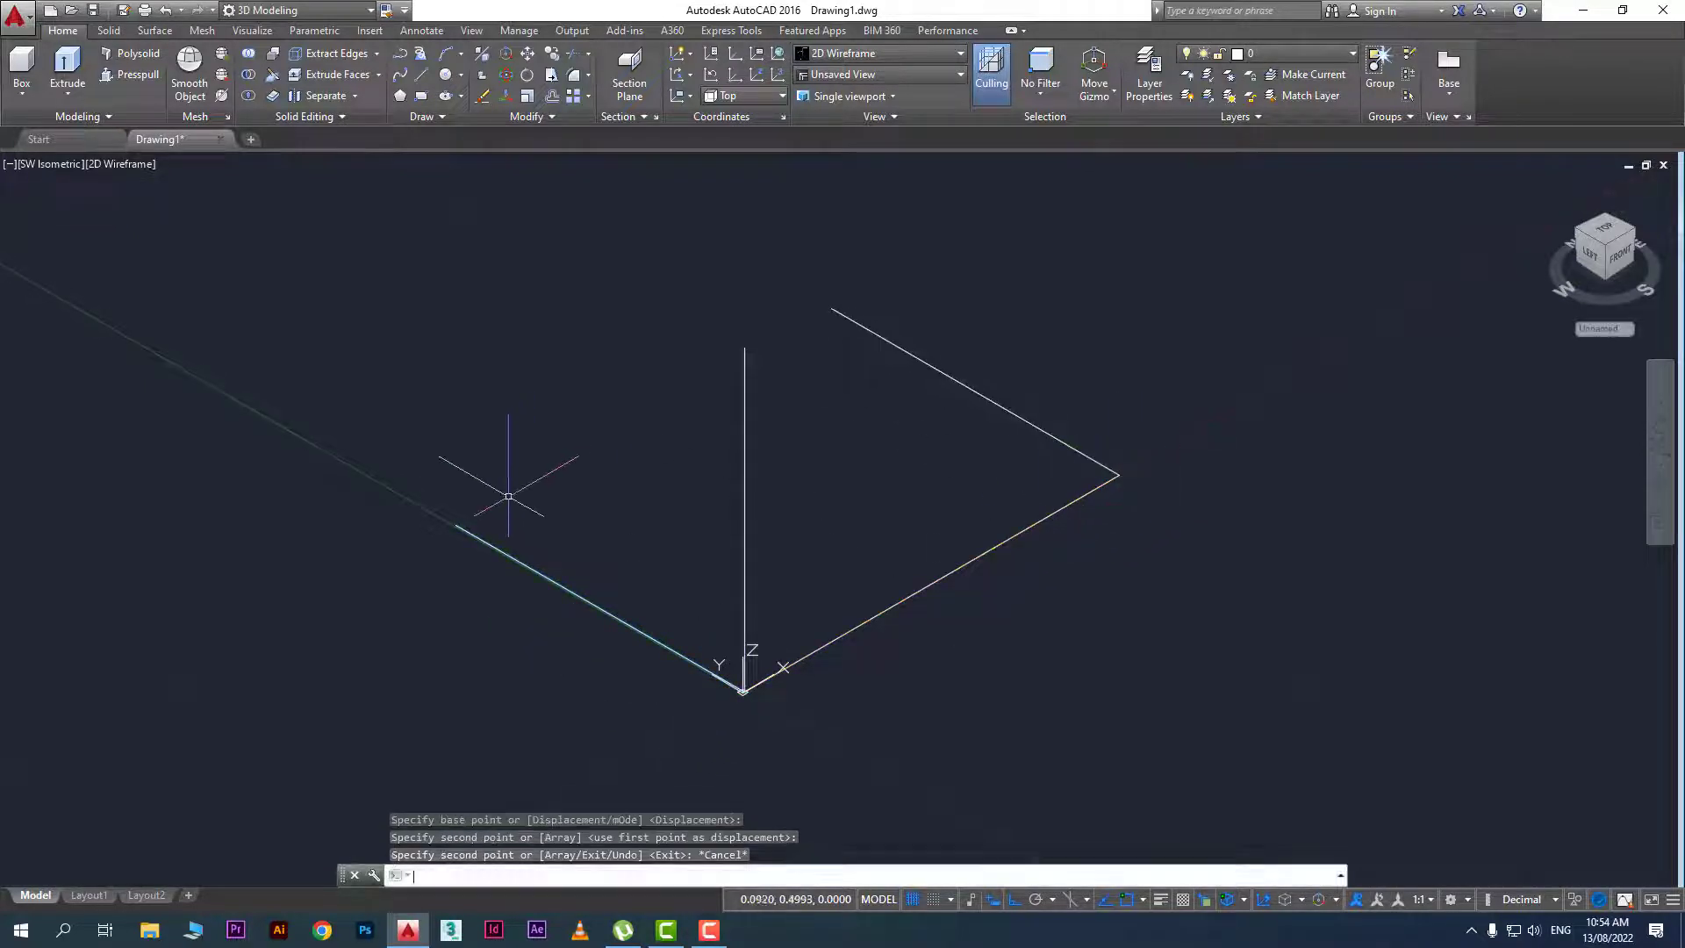
left_click(833, 638)
key("Return")
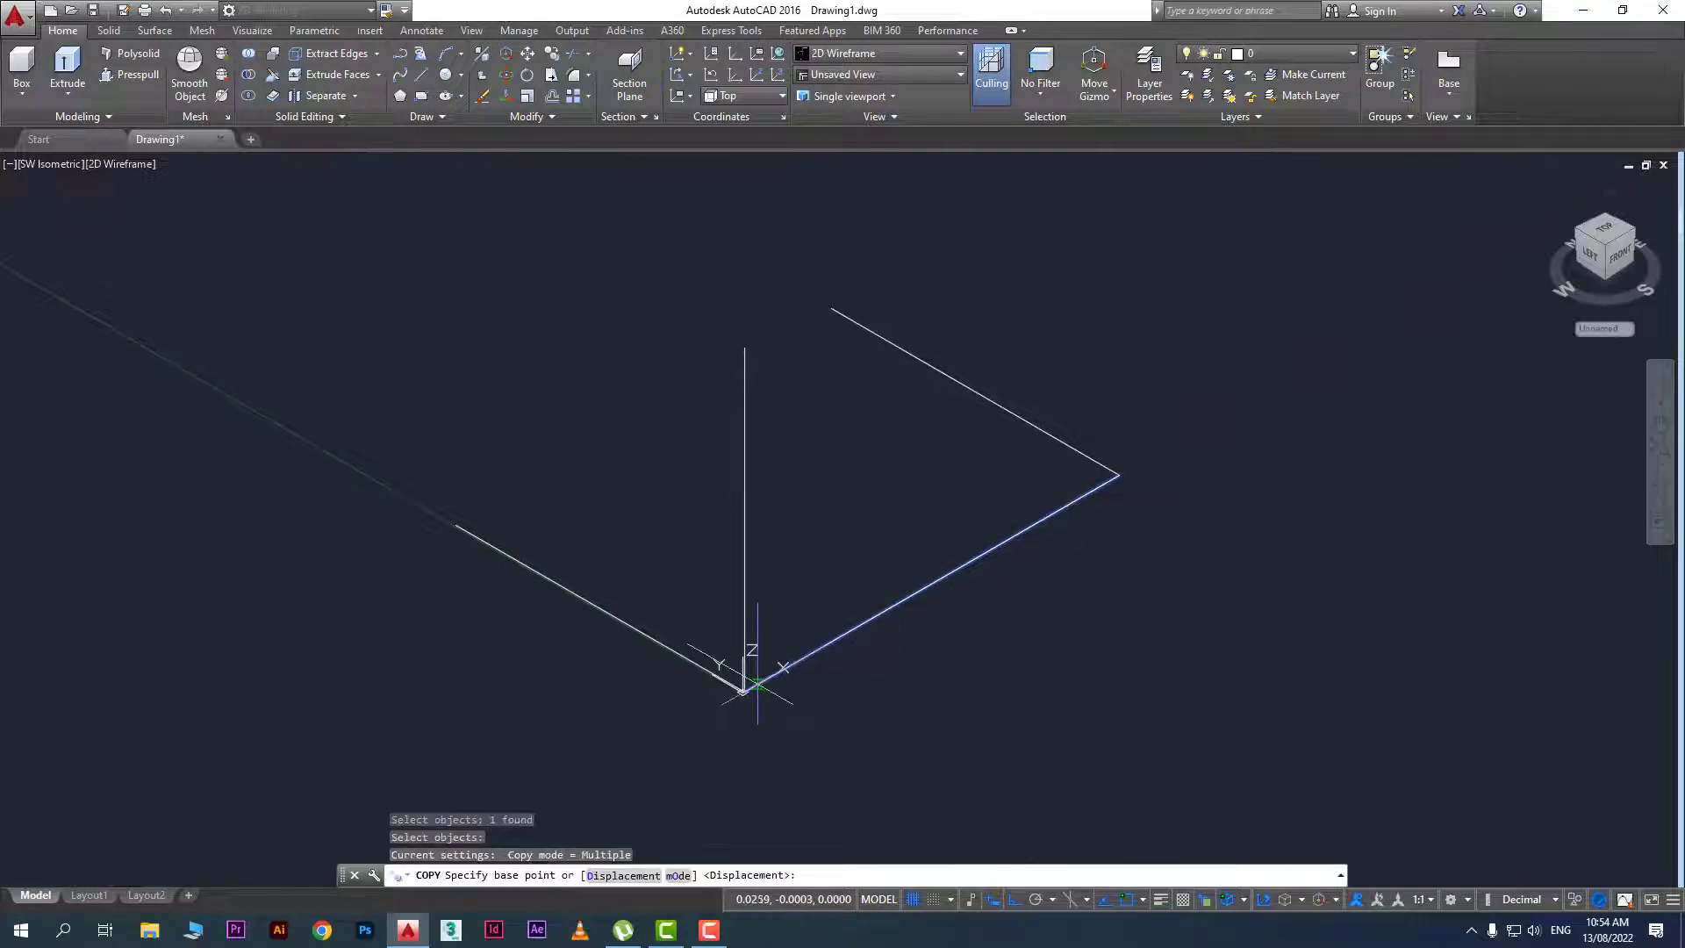
left_click(744, 692)
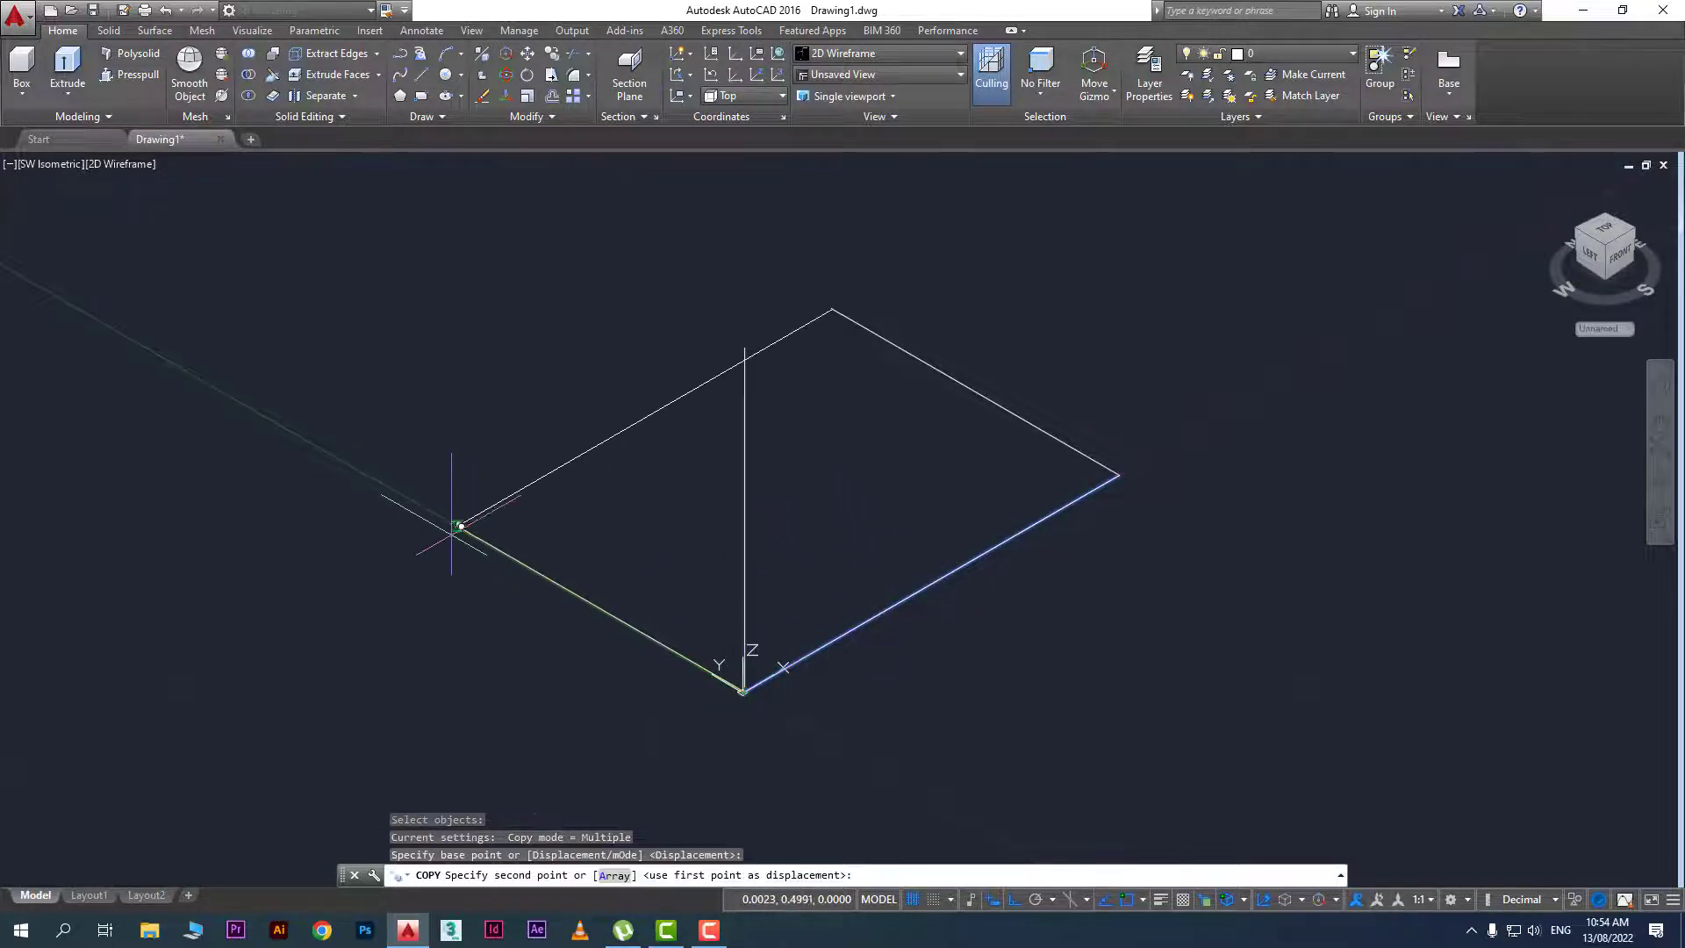
left_click(457, 524)
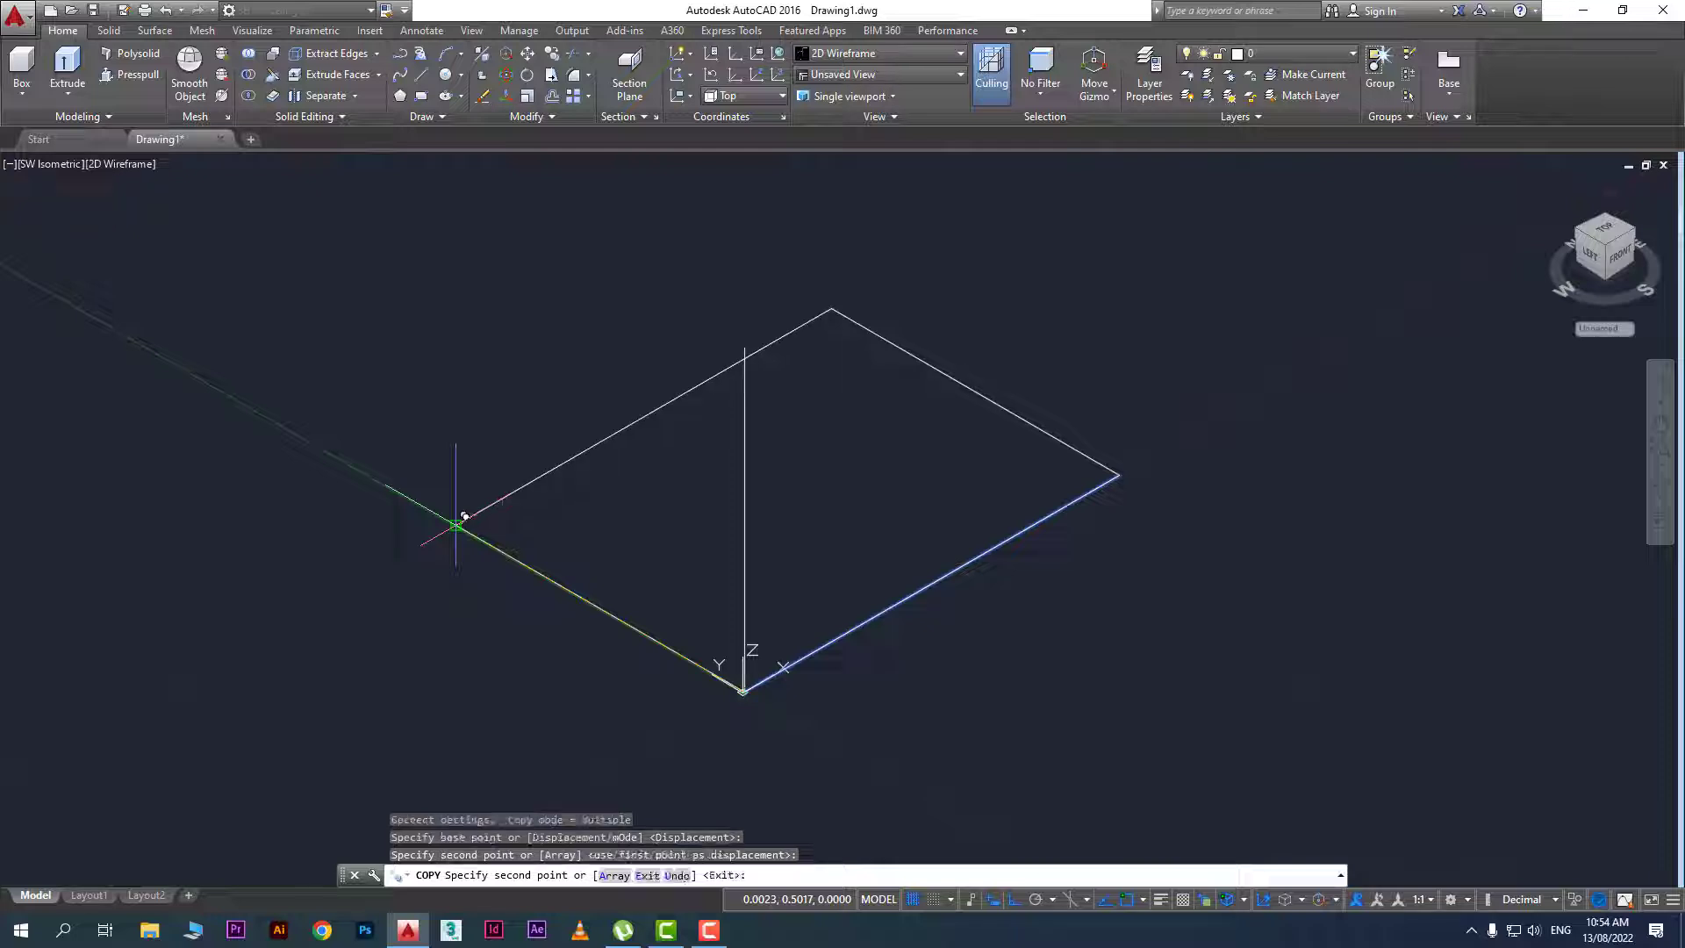
key("Escape")
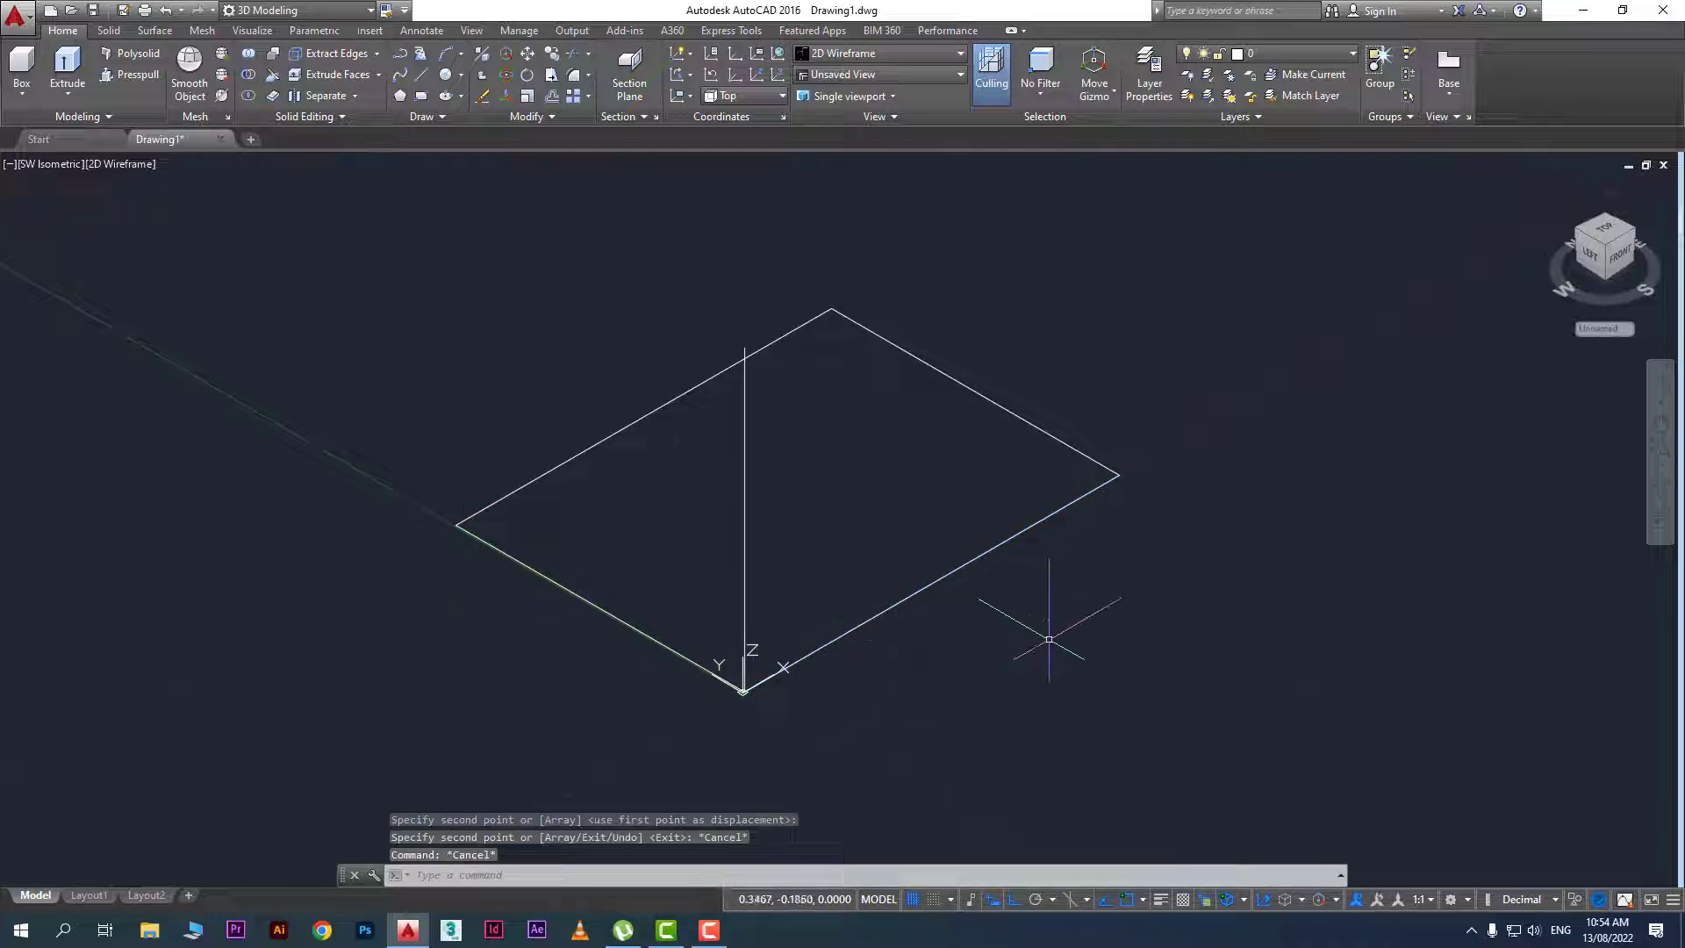
Copy the four lines of the base rectangle from the origin to the upper end of the vertical line
type("co")
key("Return")
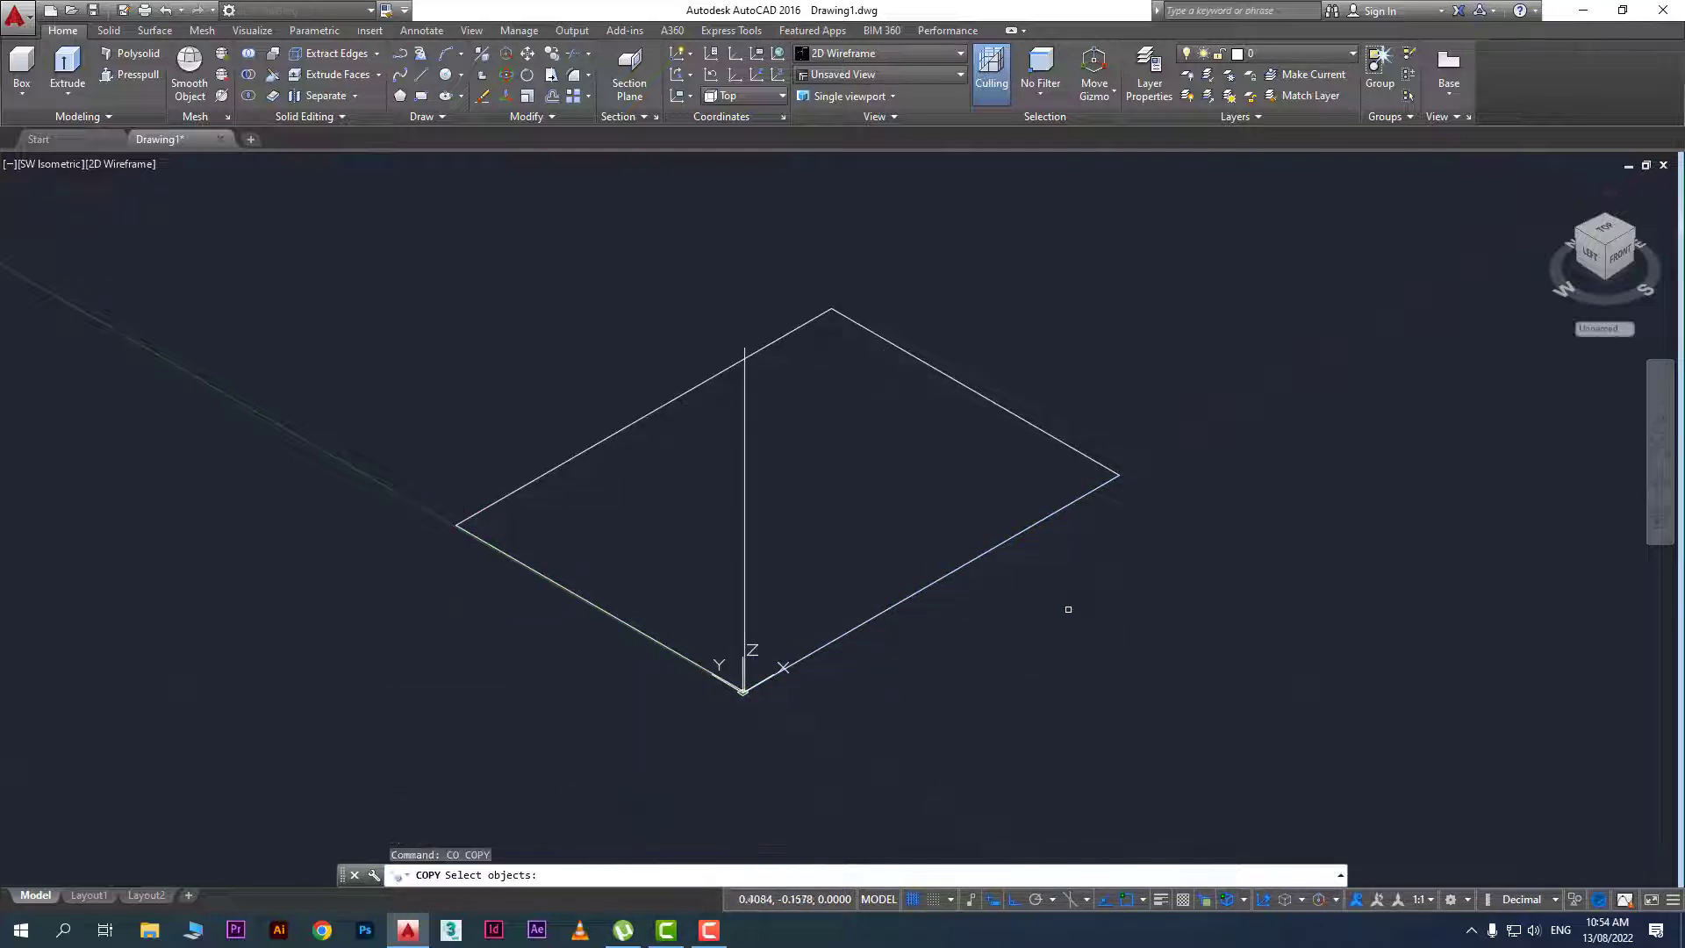
left_click(1067, 609)
left_click(993, 343)
left_click(632, 447)
left_click(564, 433)
left_click(624, 549)
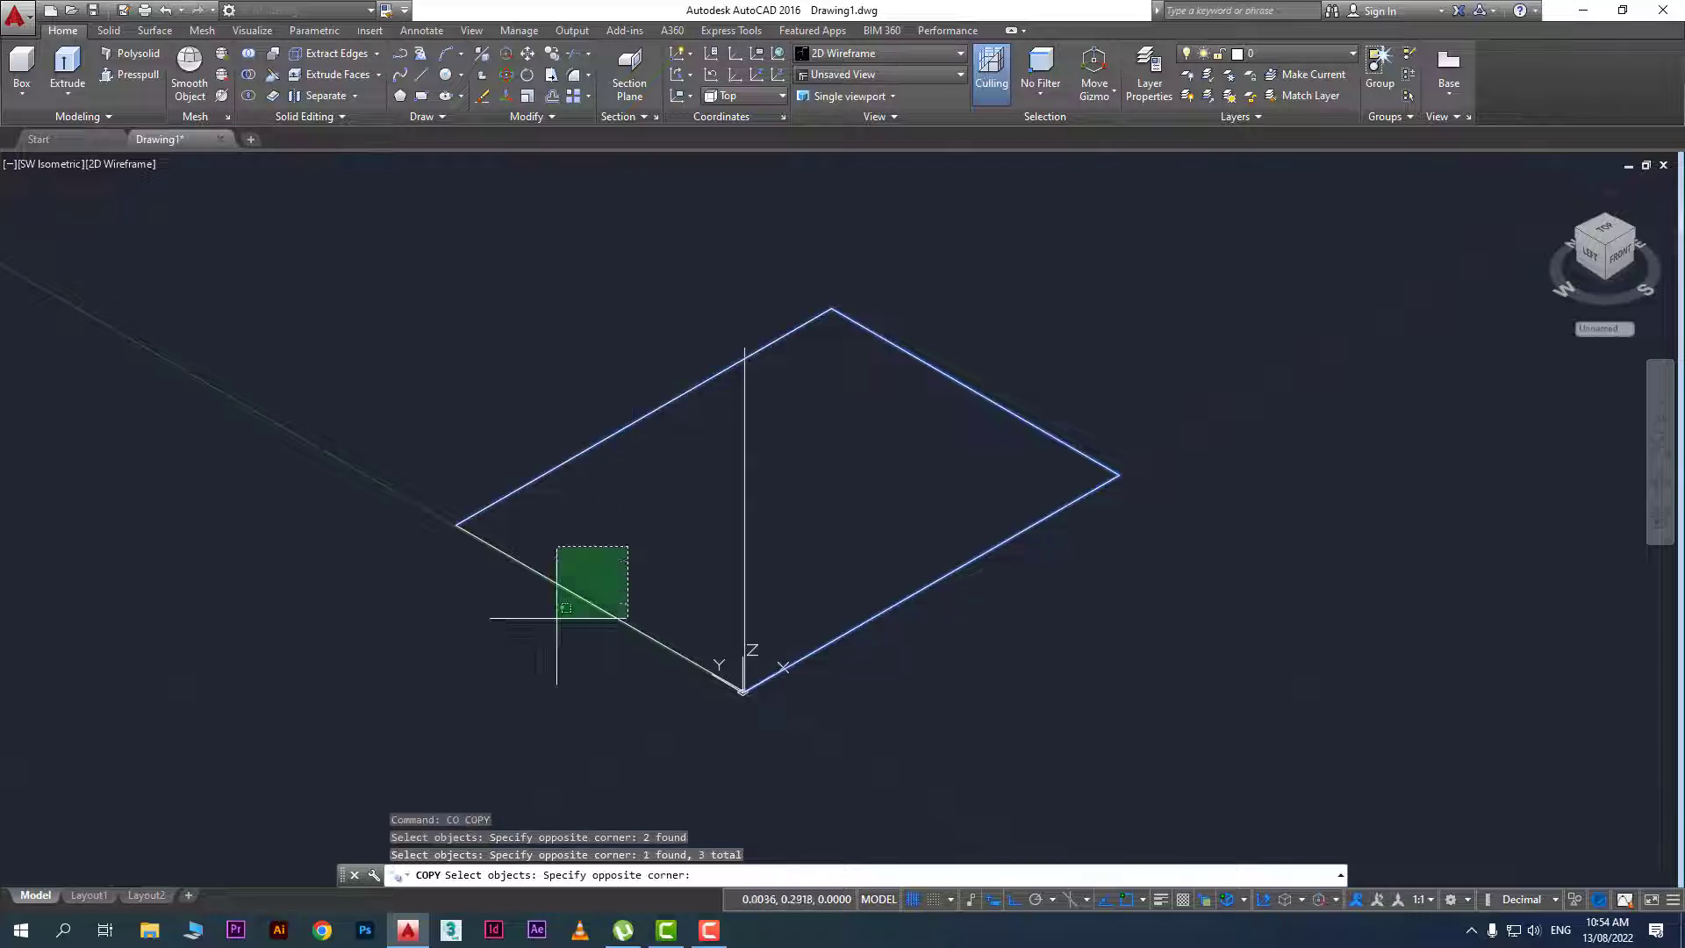
left_click(557, 618)
key("Return")
left_click(744, 690)
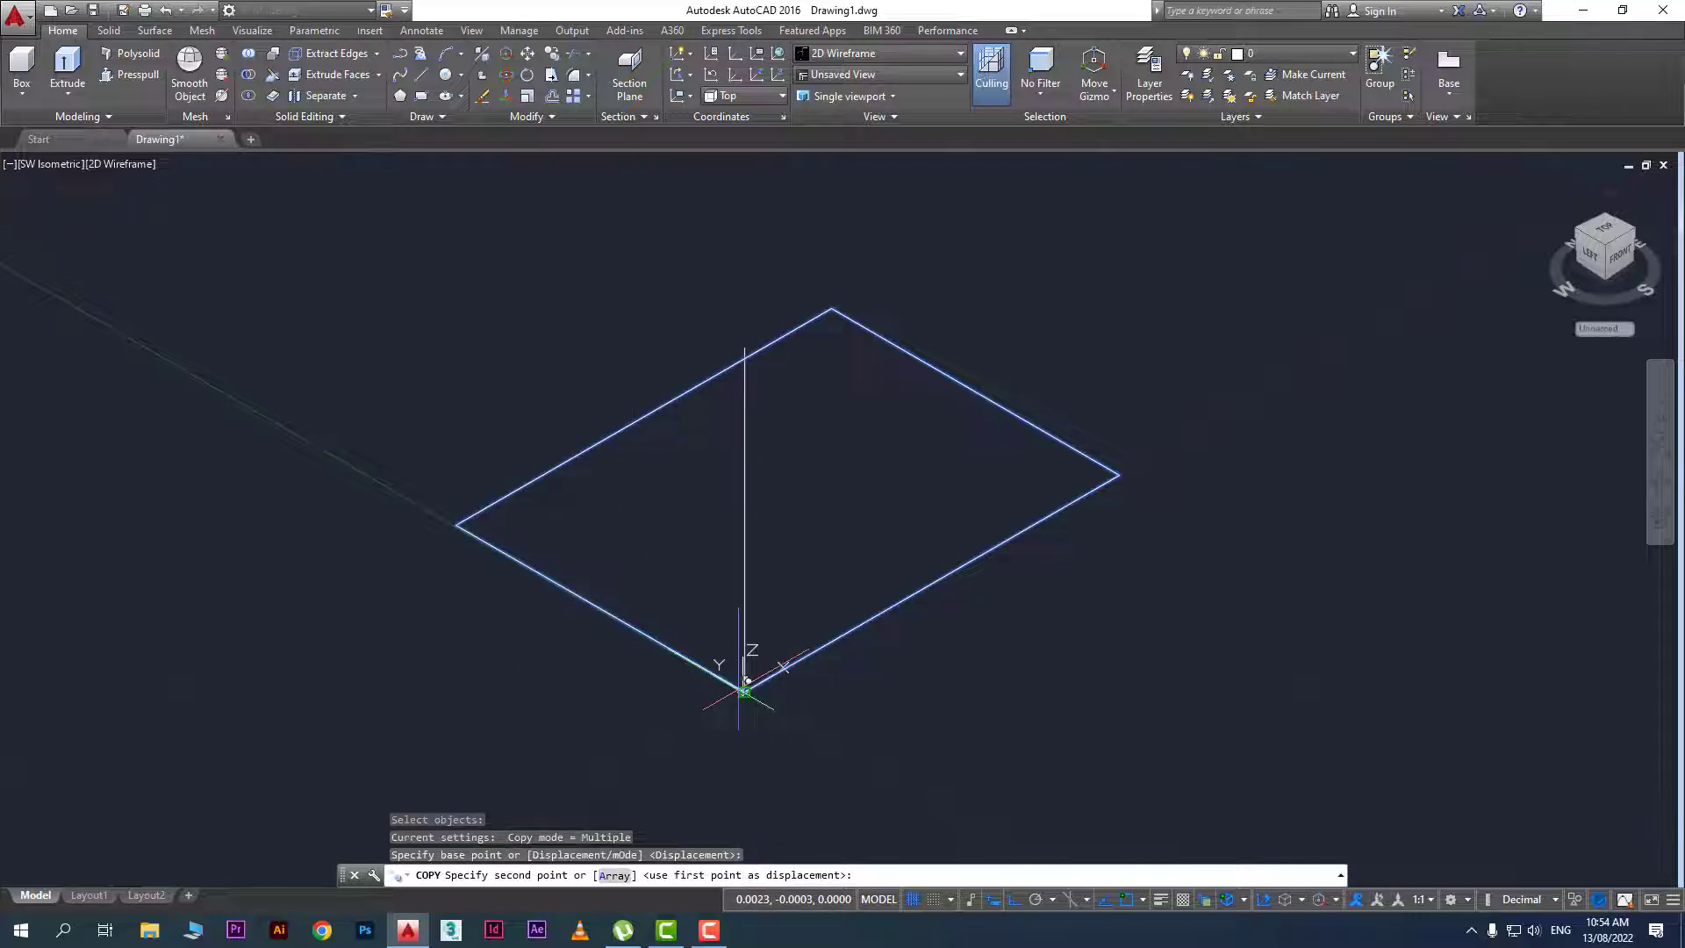
left_click(744, 349)
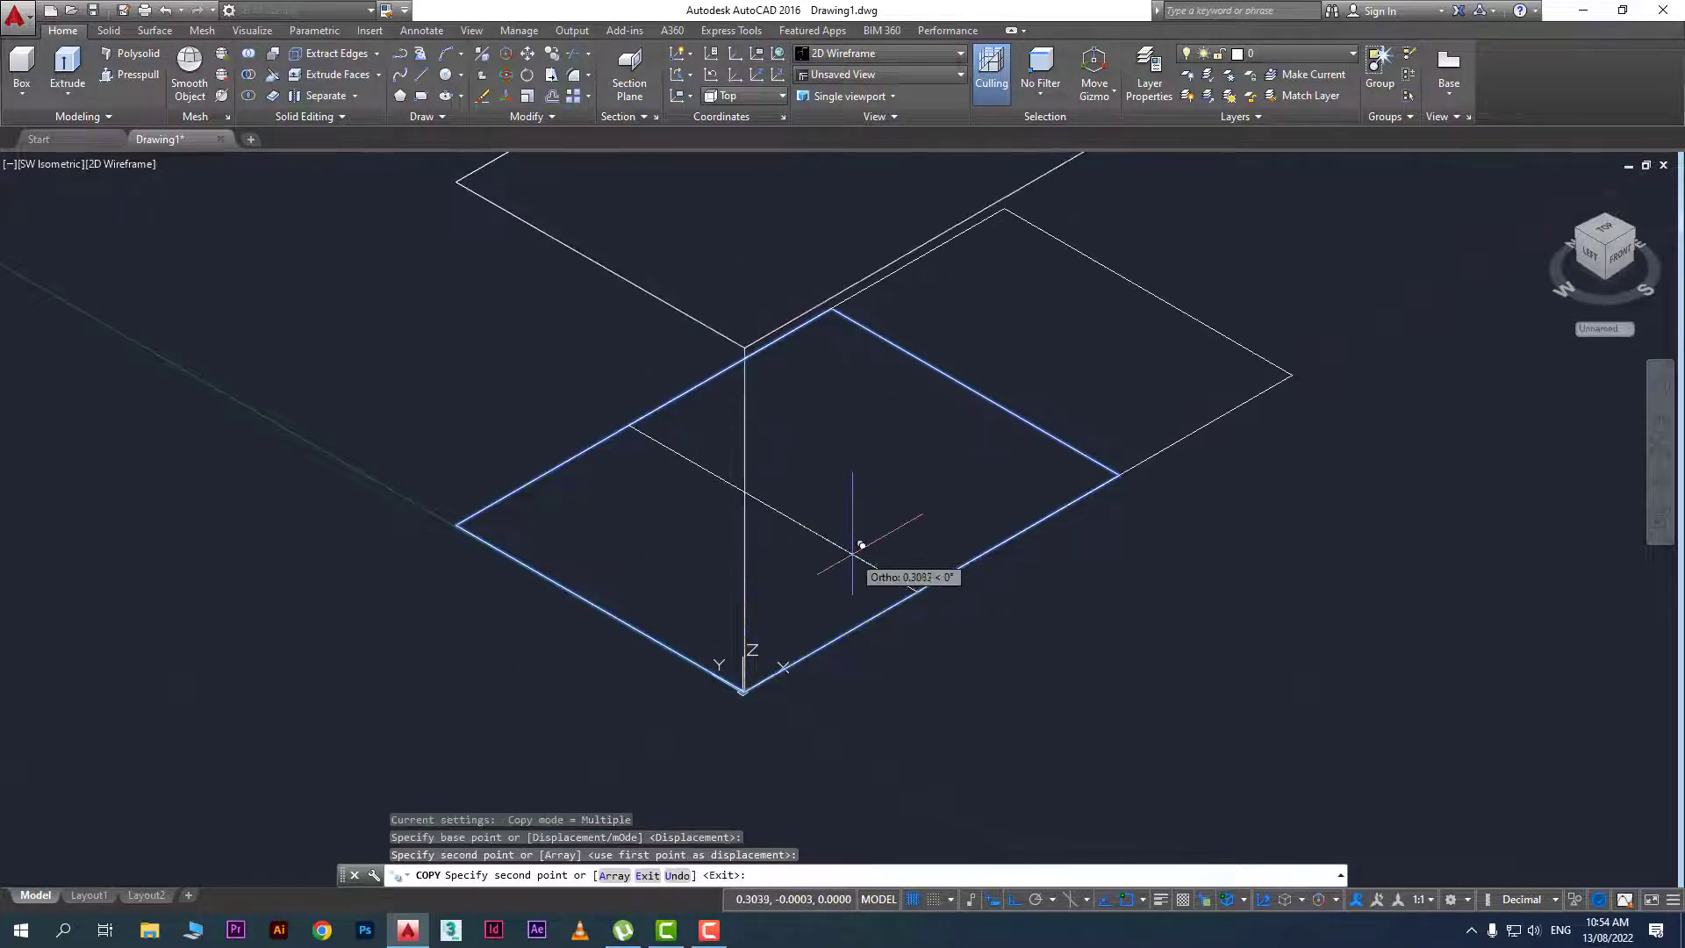
key("Escape")
Orbit around the wireframe to examine the two rectangles and the vertical line between them
scroll(841, 548, "down", 2)
middle_click_drag(848, 545, 913, 587, "shift")
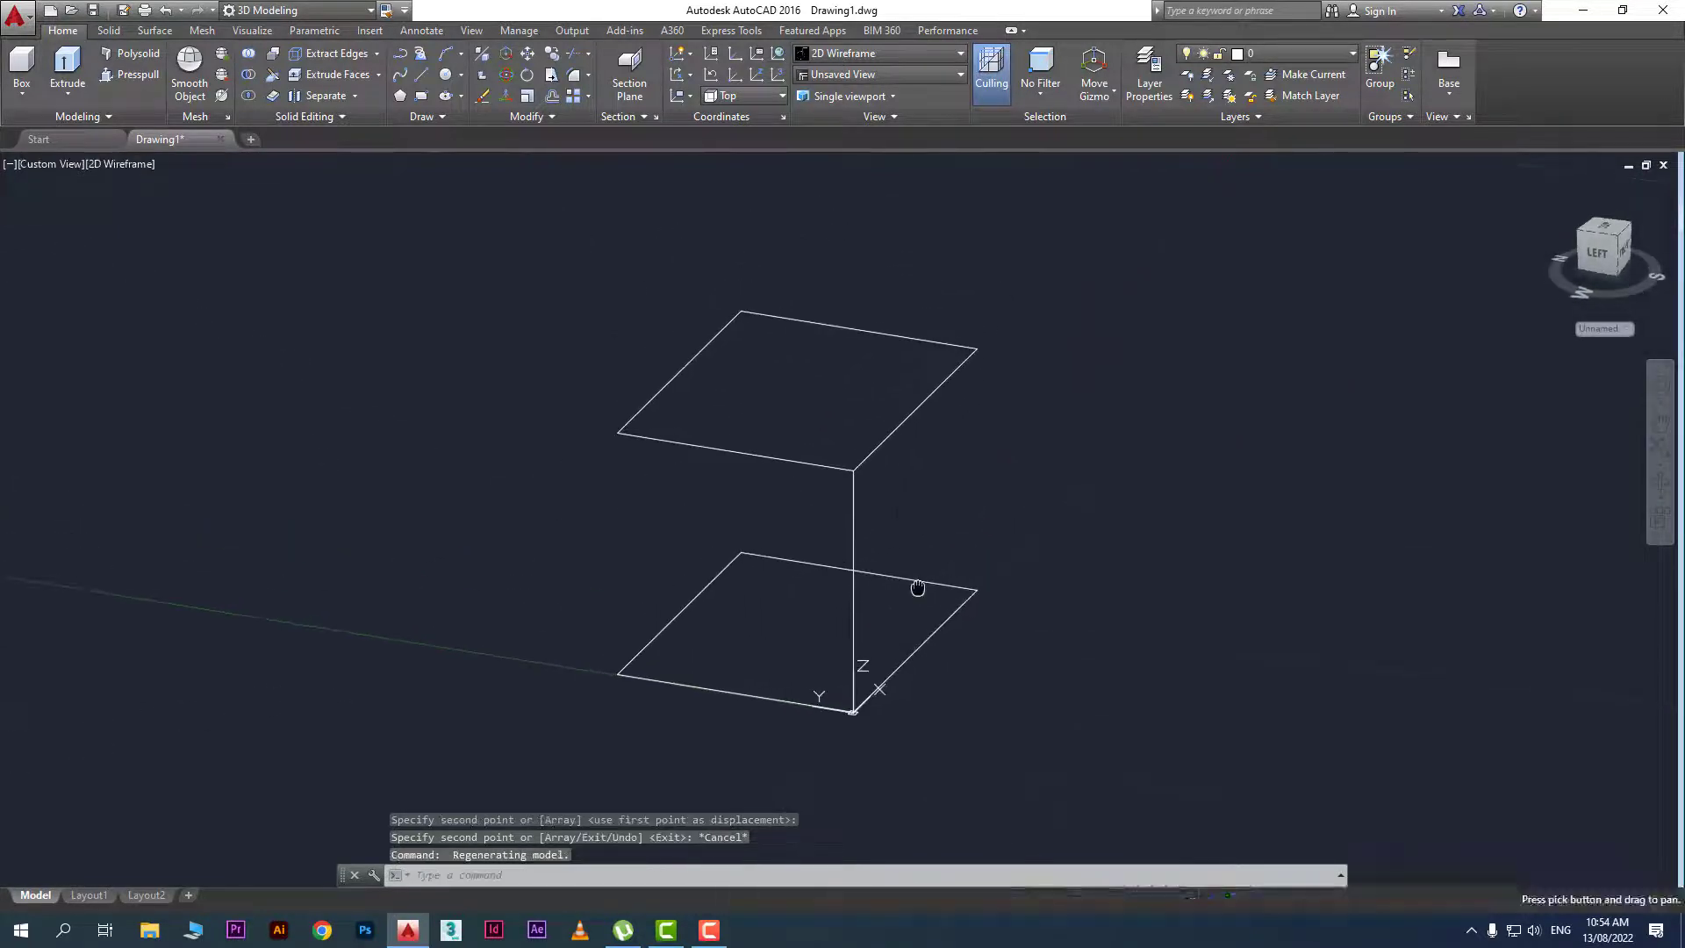
scroll(982, 638, "up", 2)
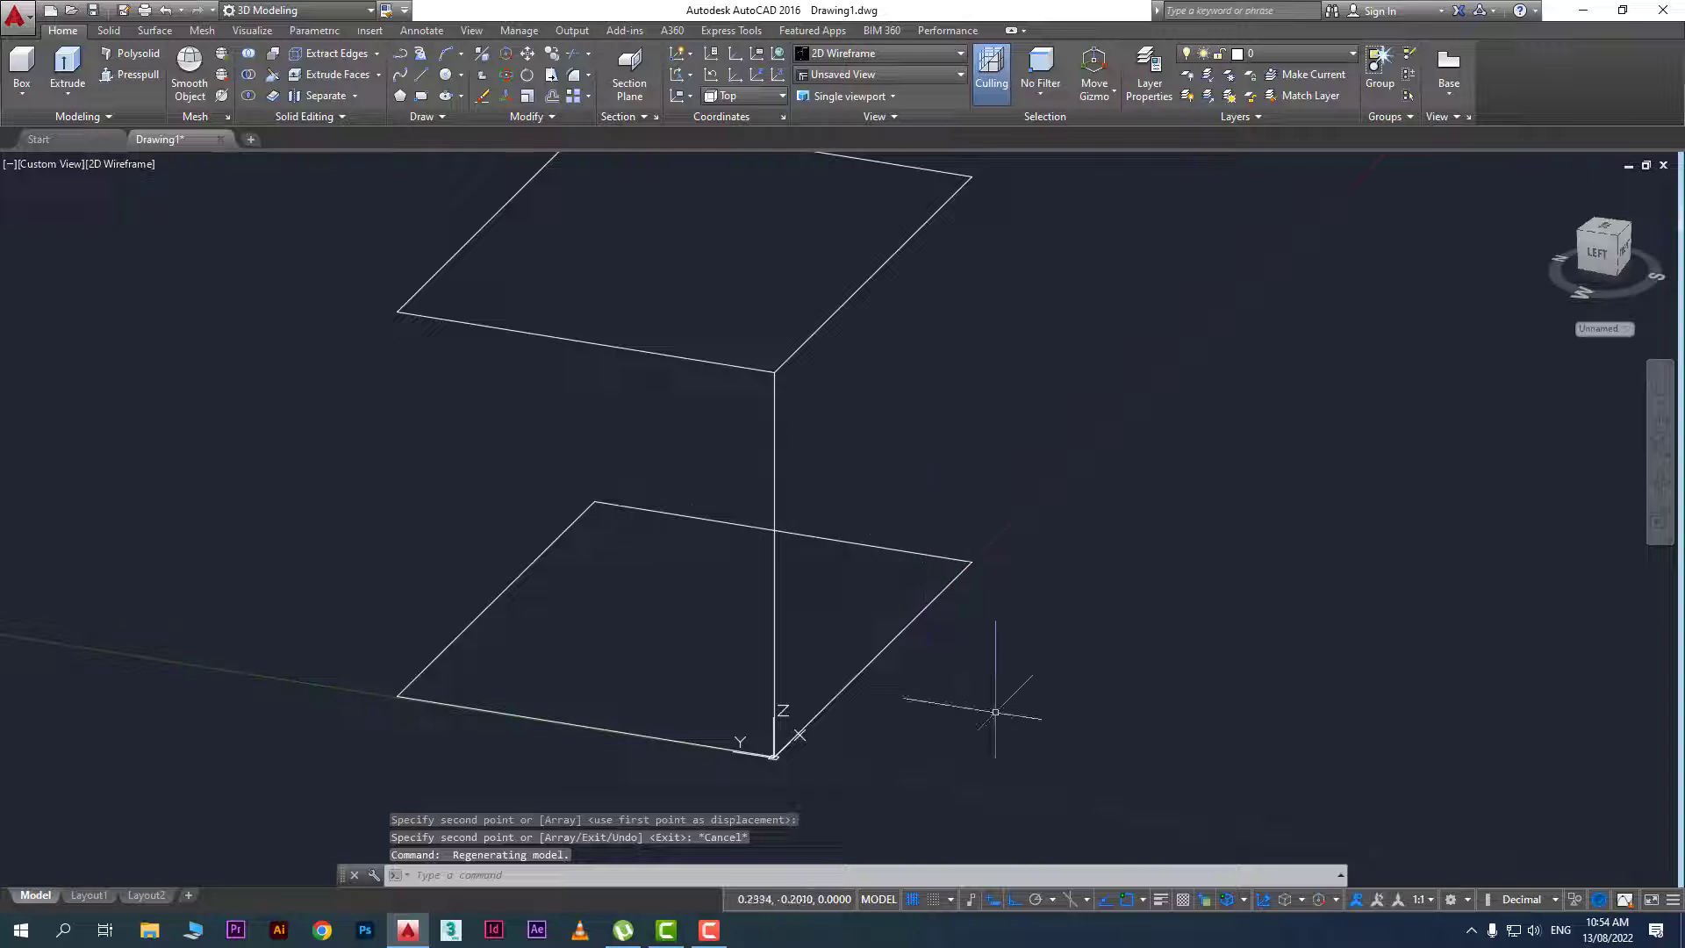
middle_click_drag(903, 682, 986, 694)
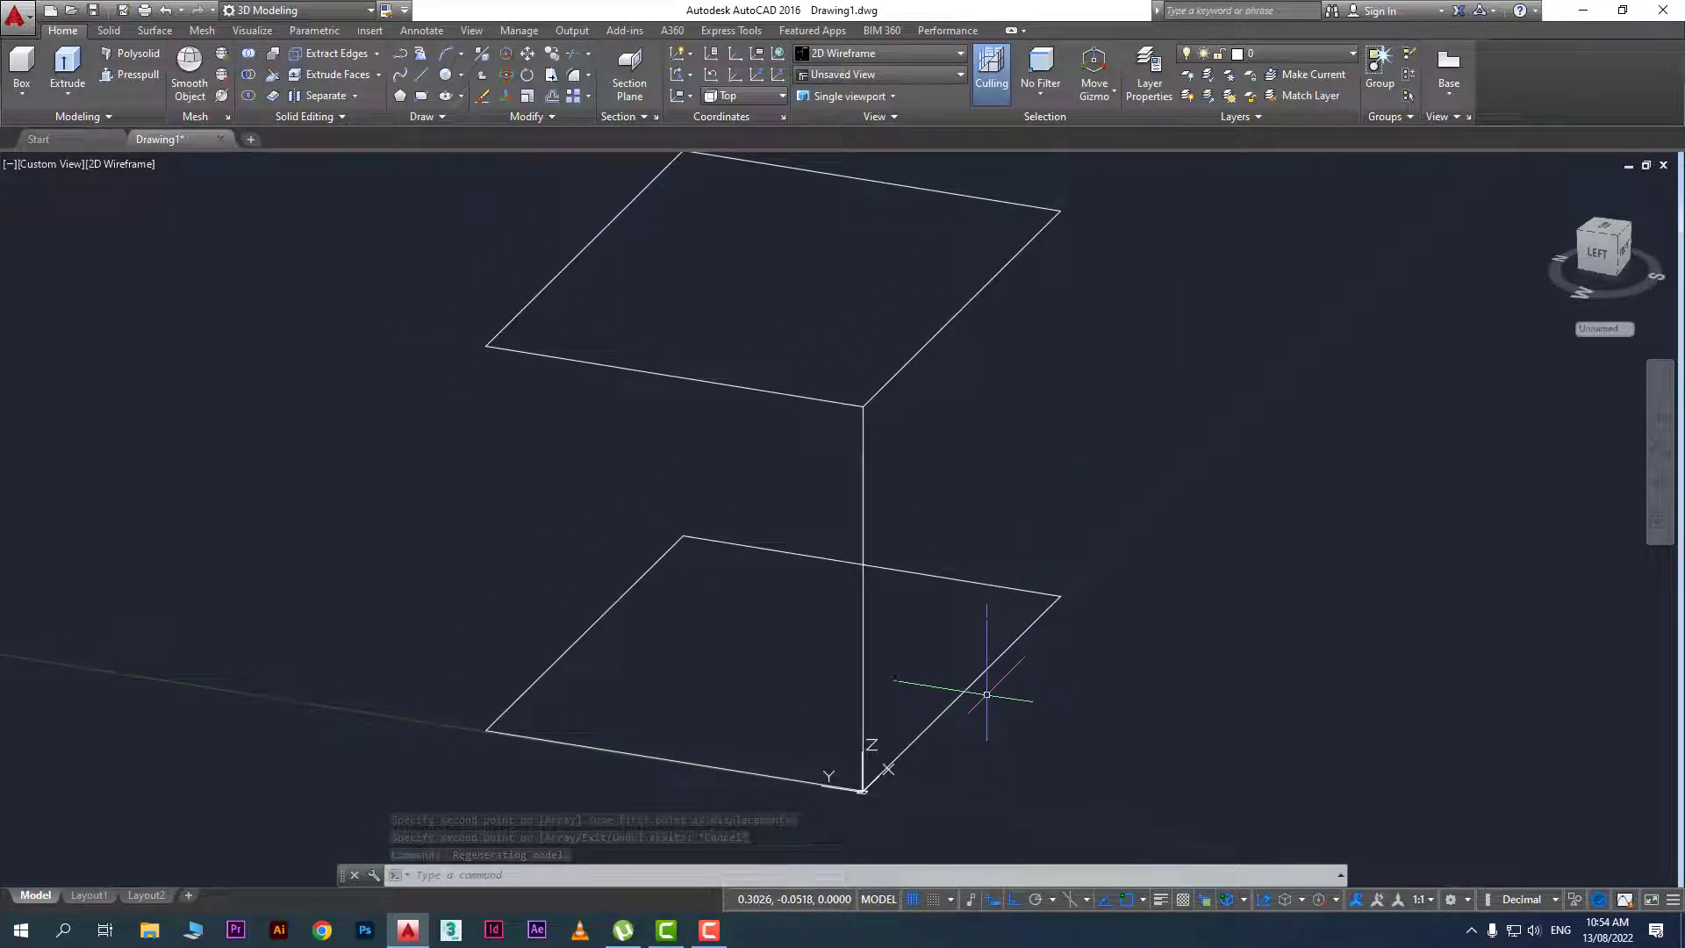
left_click(32, 166)
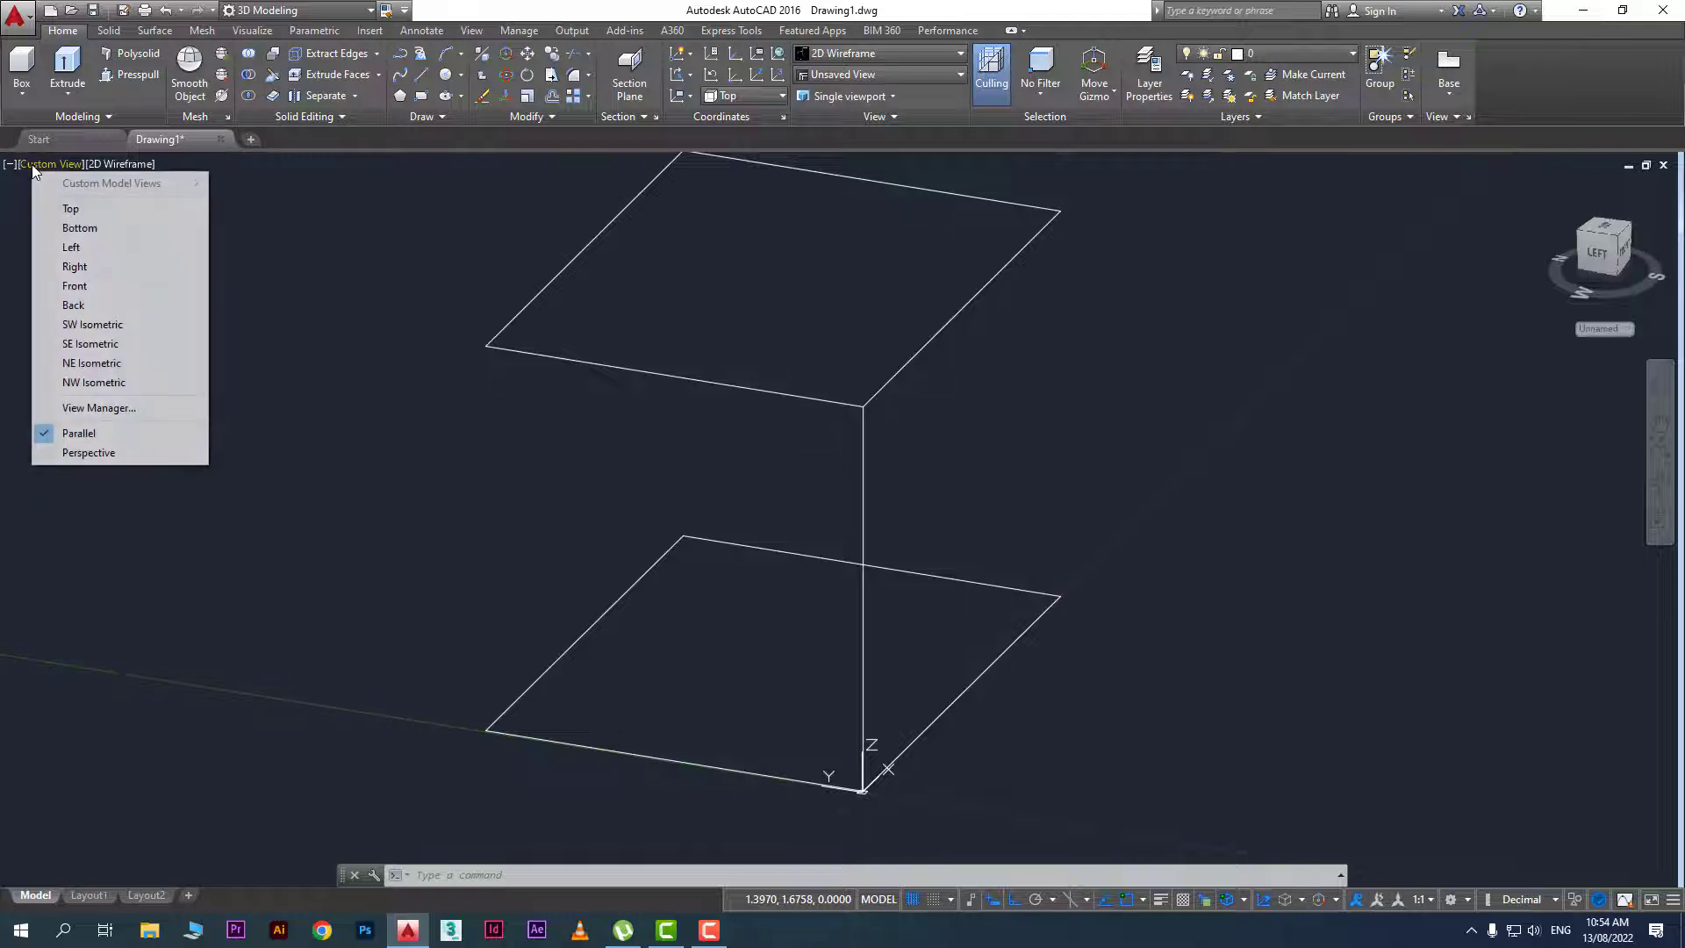
left_click(48, 166)
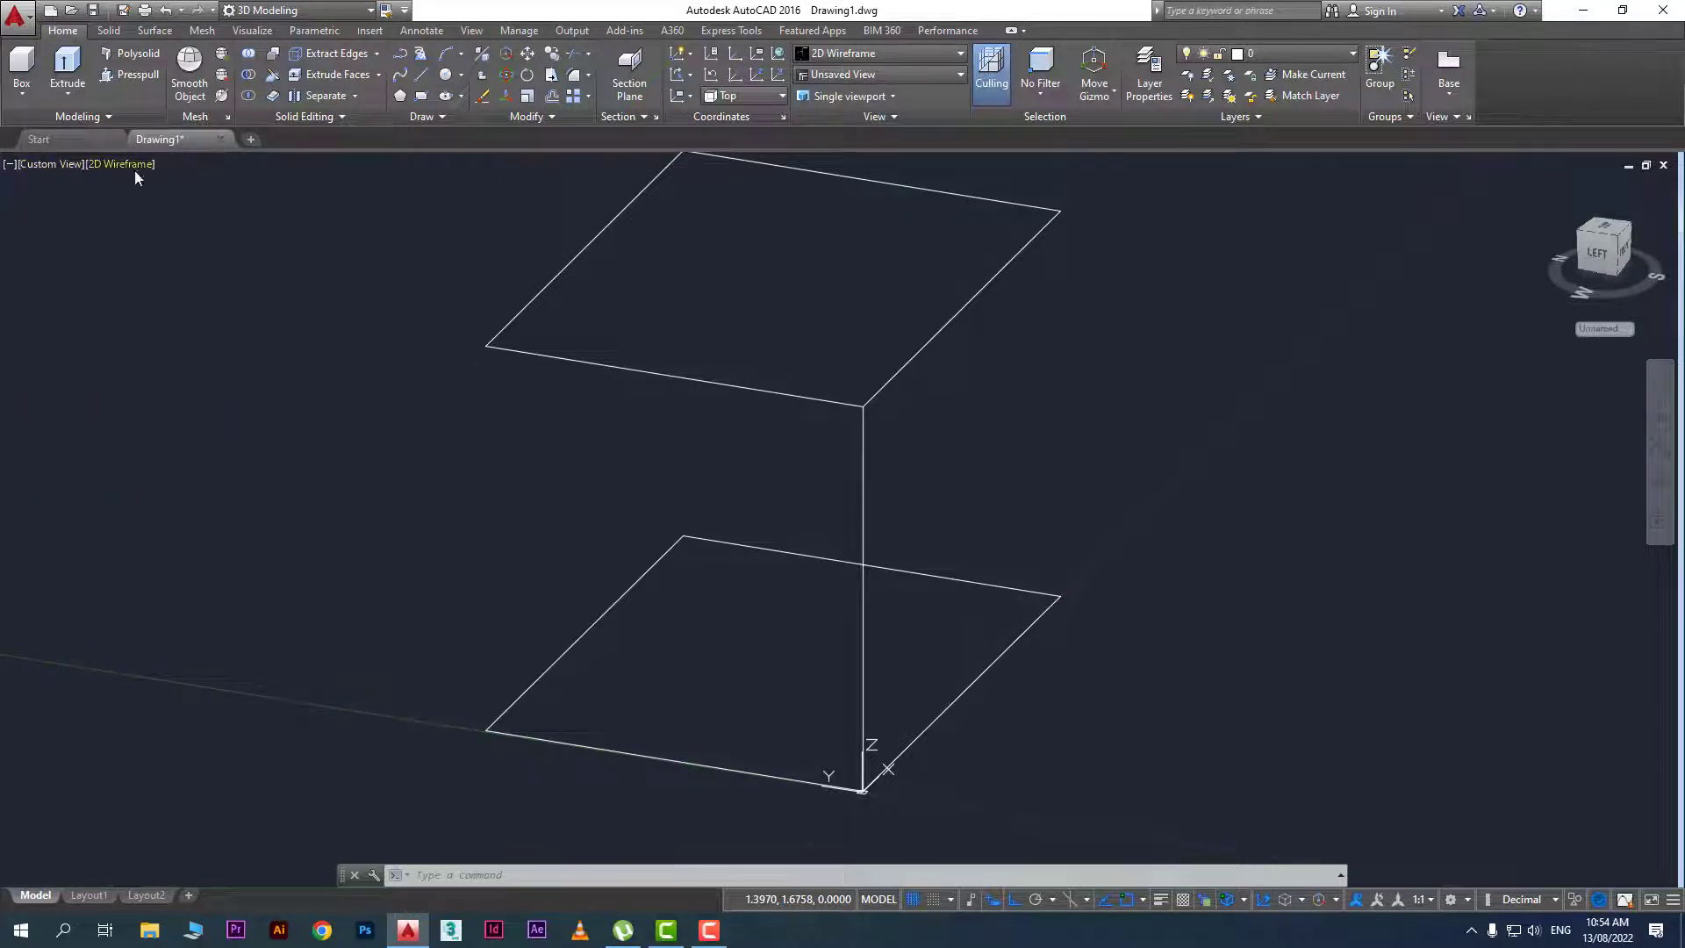
left_click(295, 375)
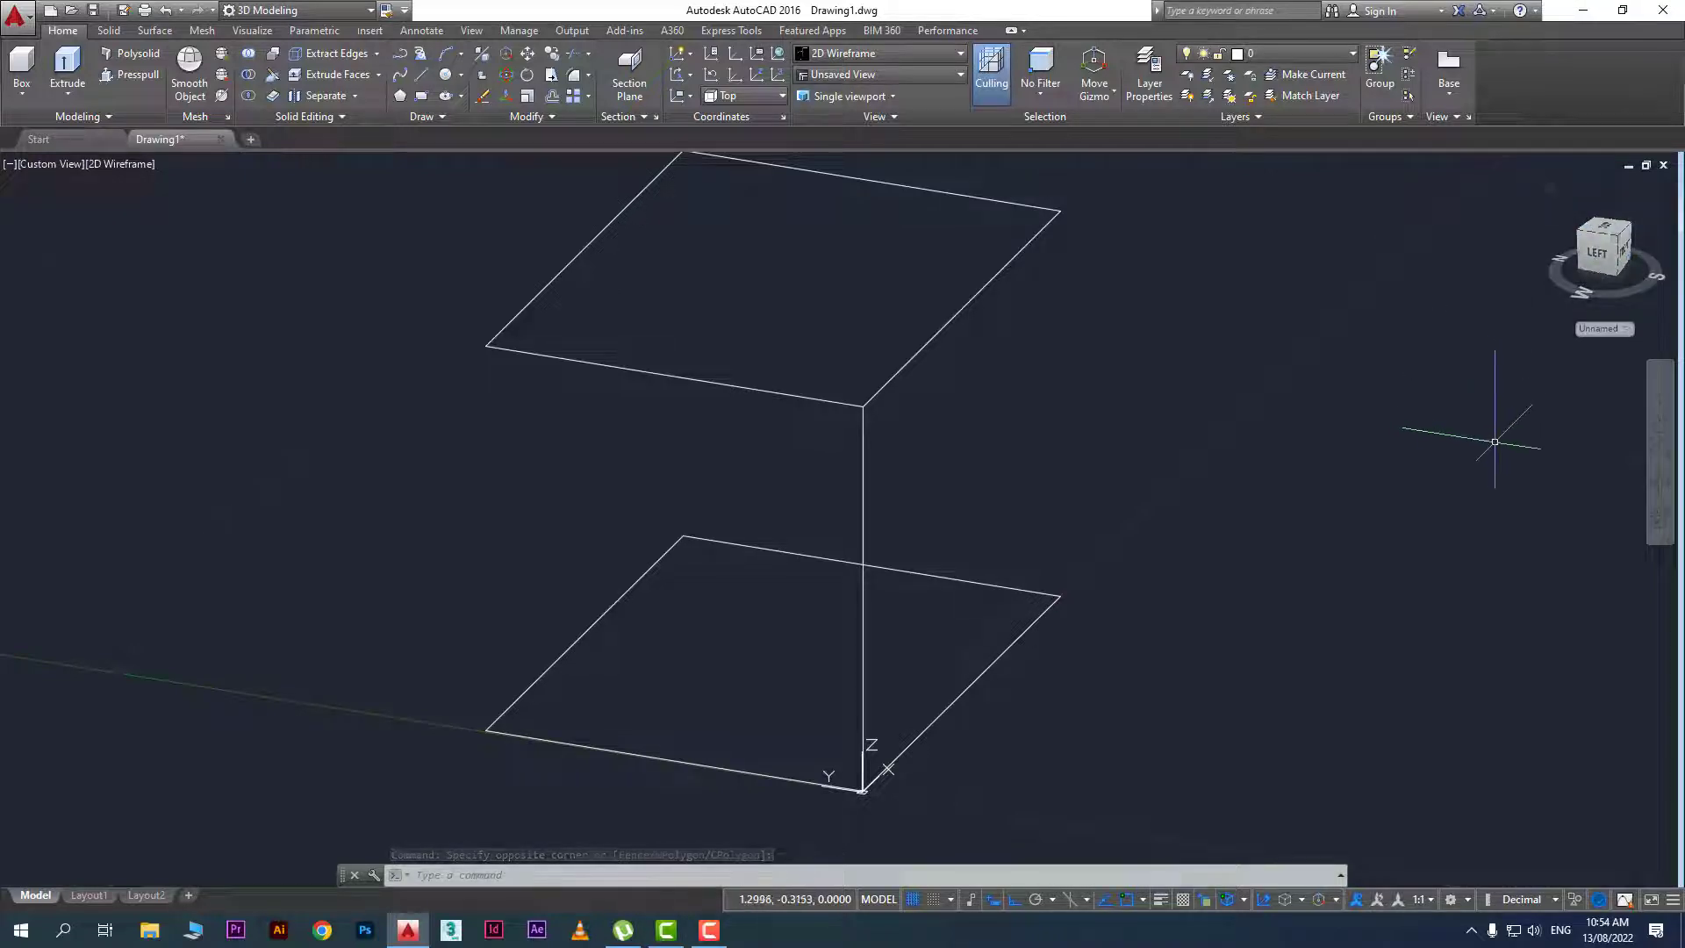
Look at the wireframe in the Top view and in the NW Isometric view using the ViewCube
left_click(1608, 231)
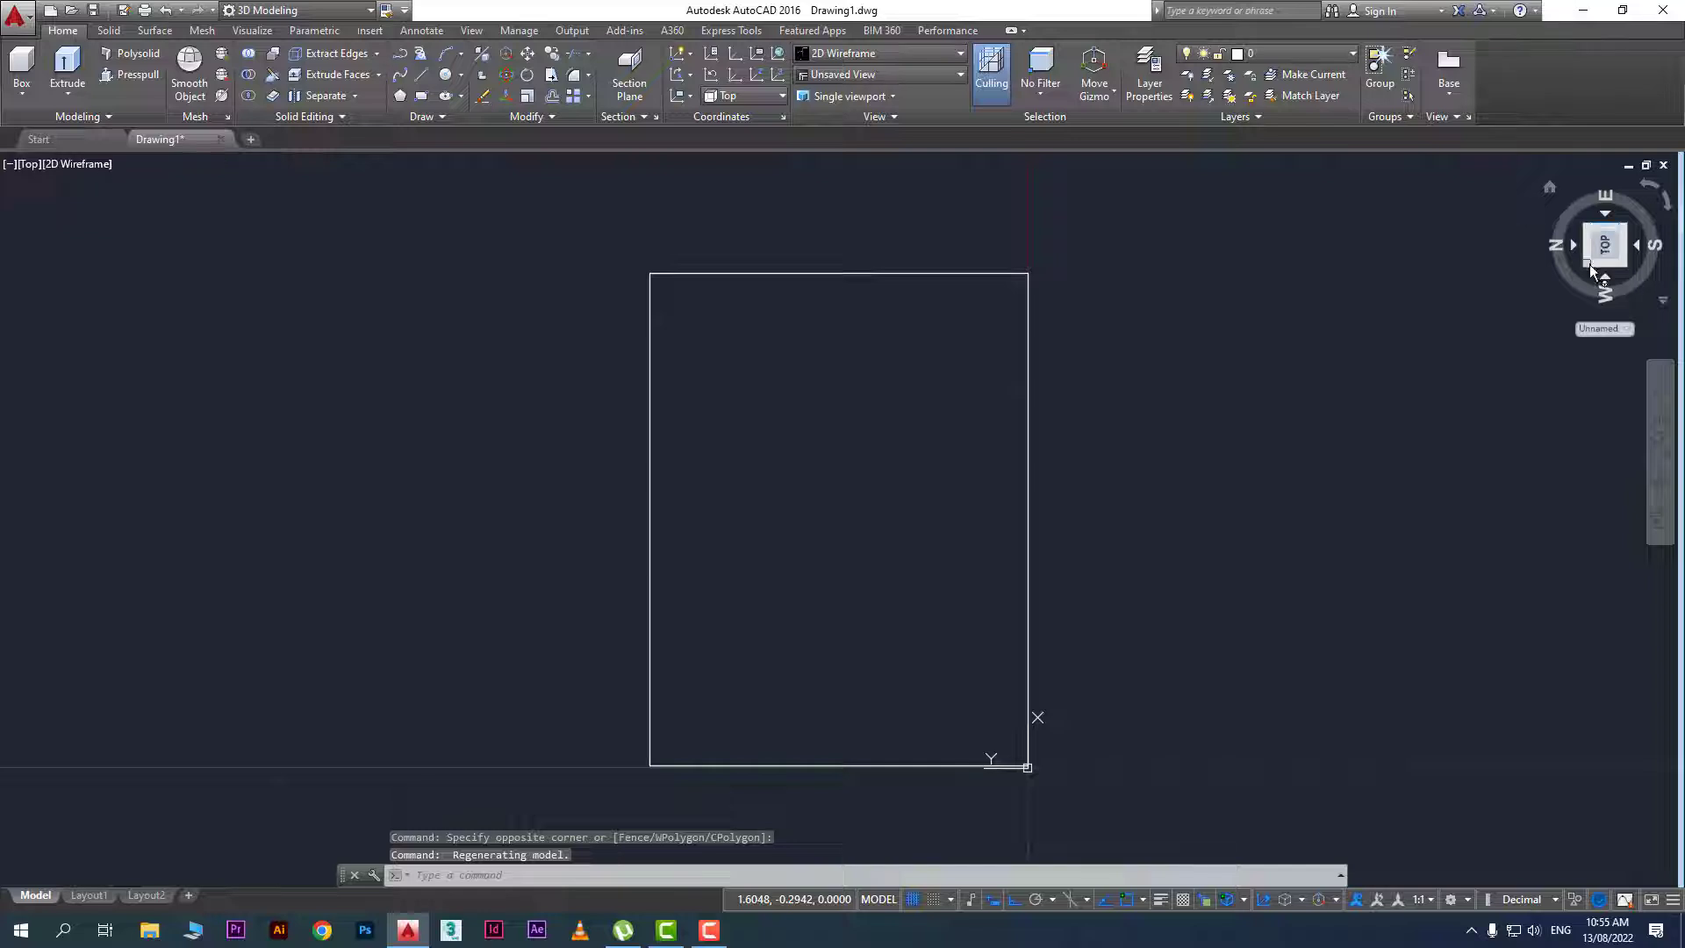
left_click(1589, 263)
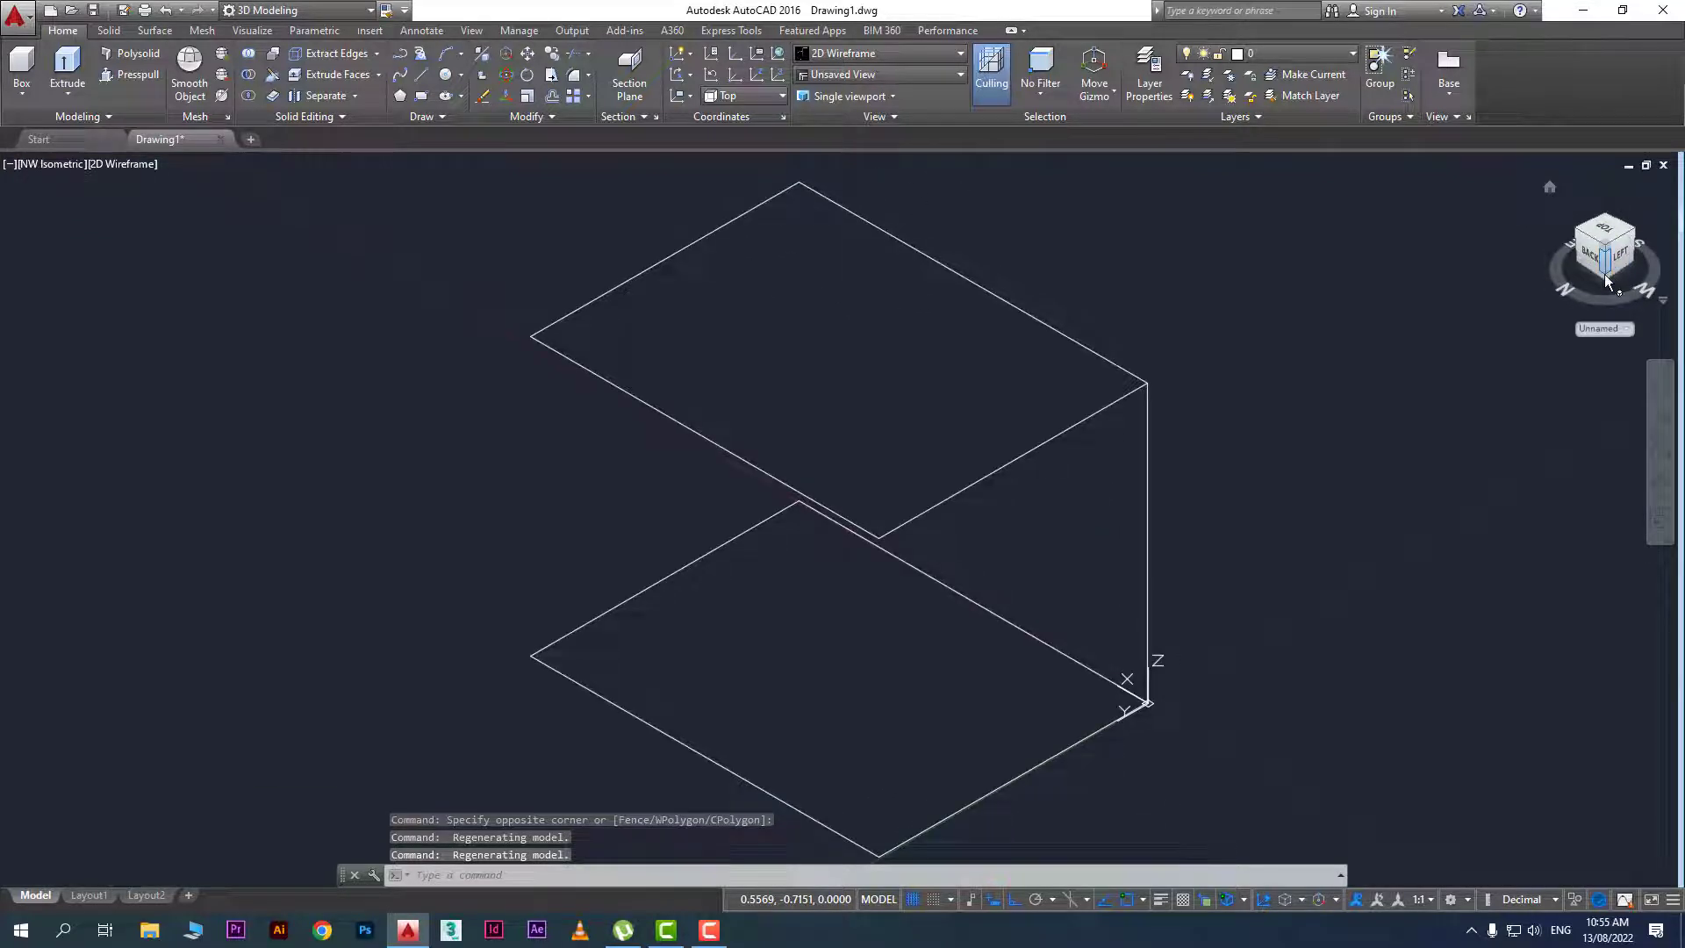
Examine the wireframe in the Back and Right views and from the corners between them, and return to the Home view
left_click(1593, 259)
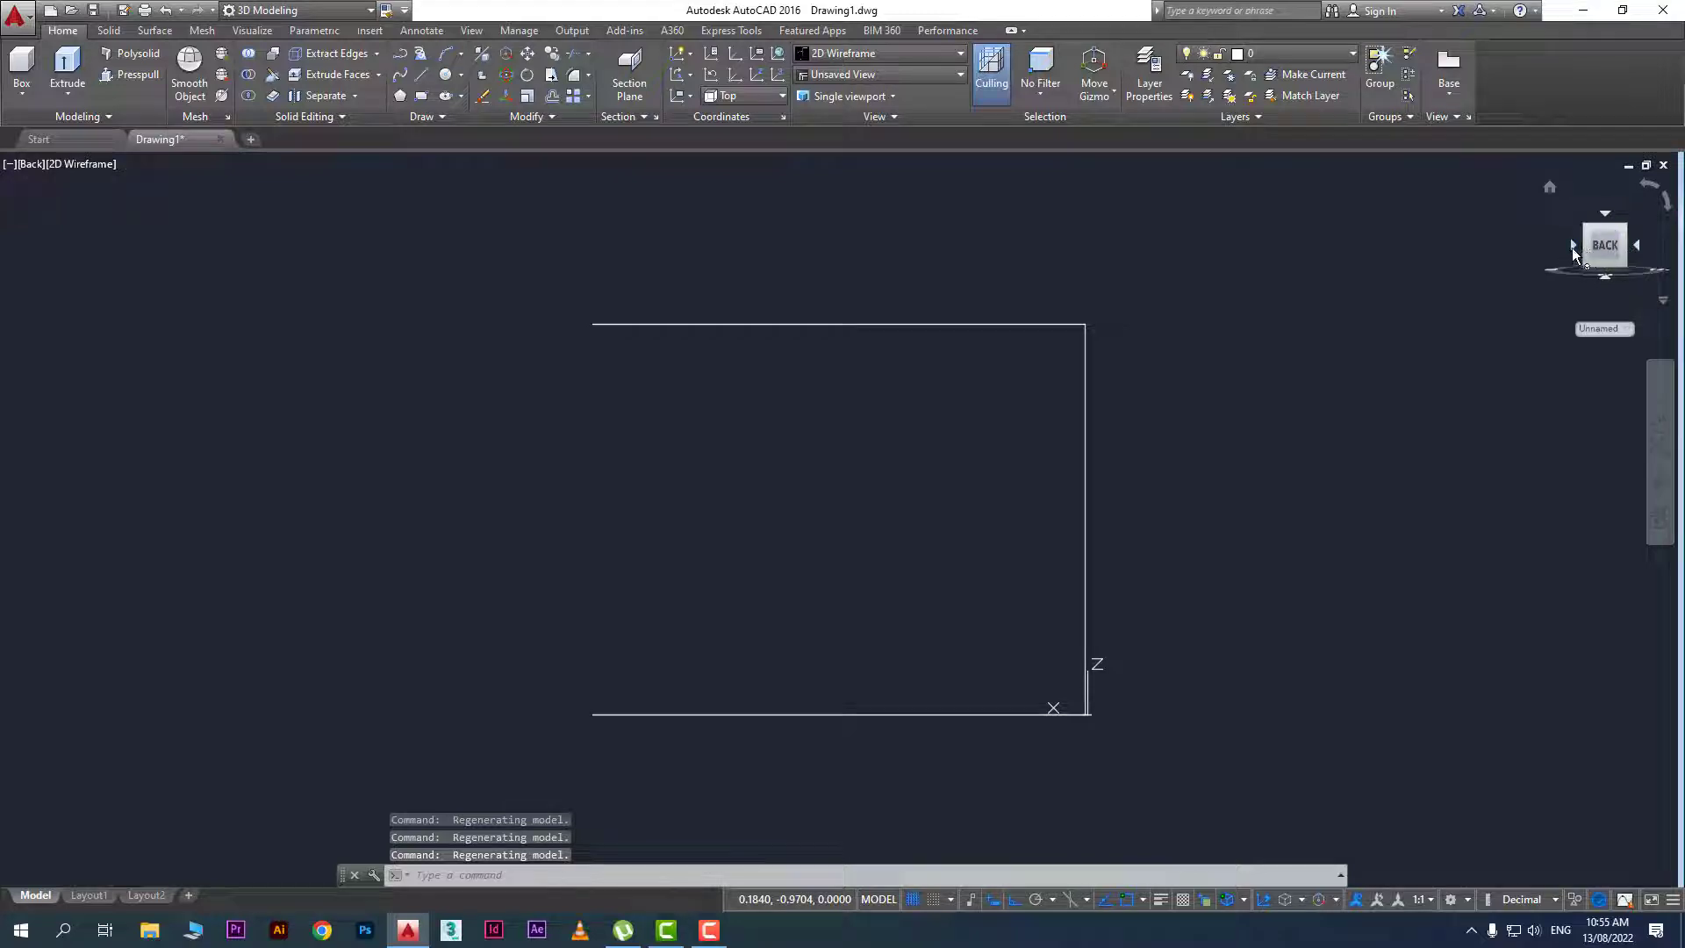
left_click(1572, 246)
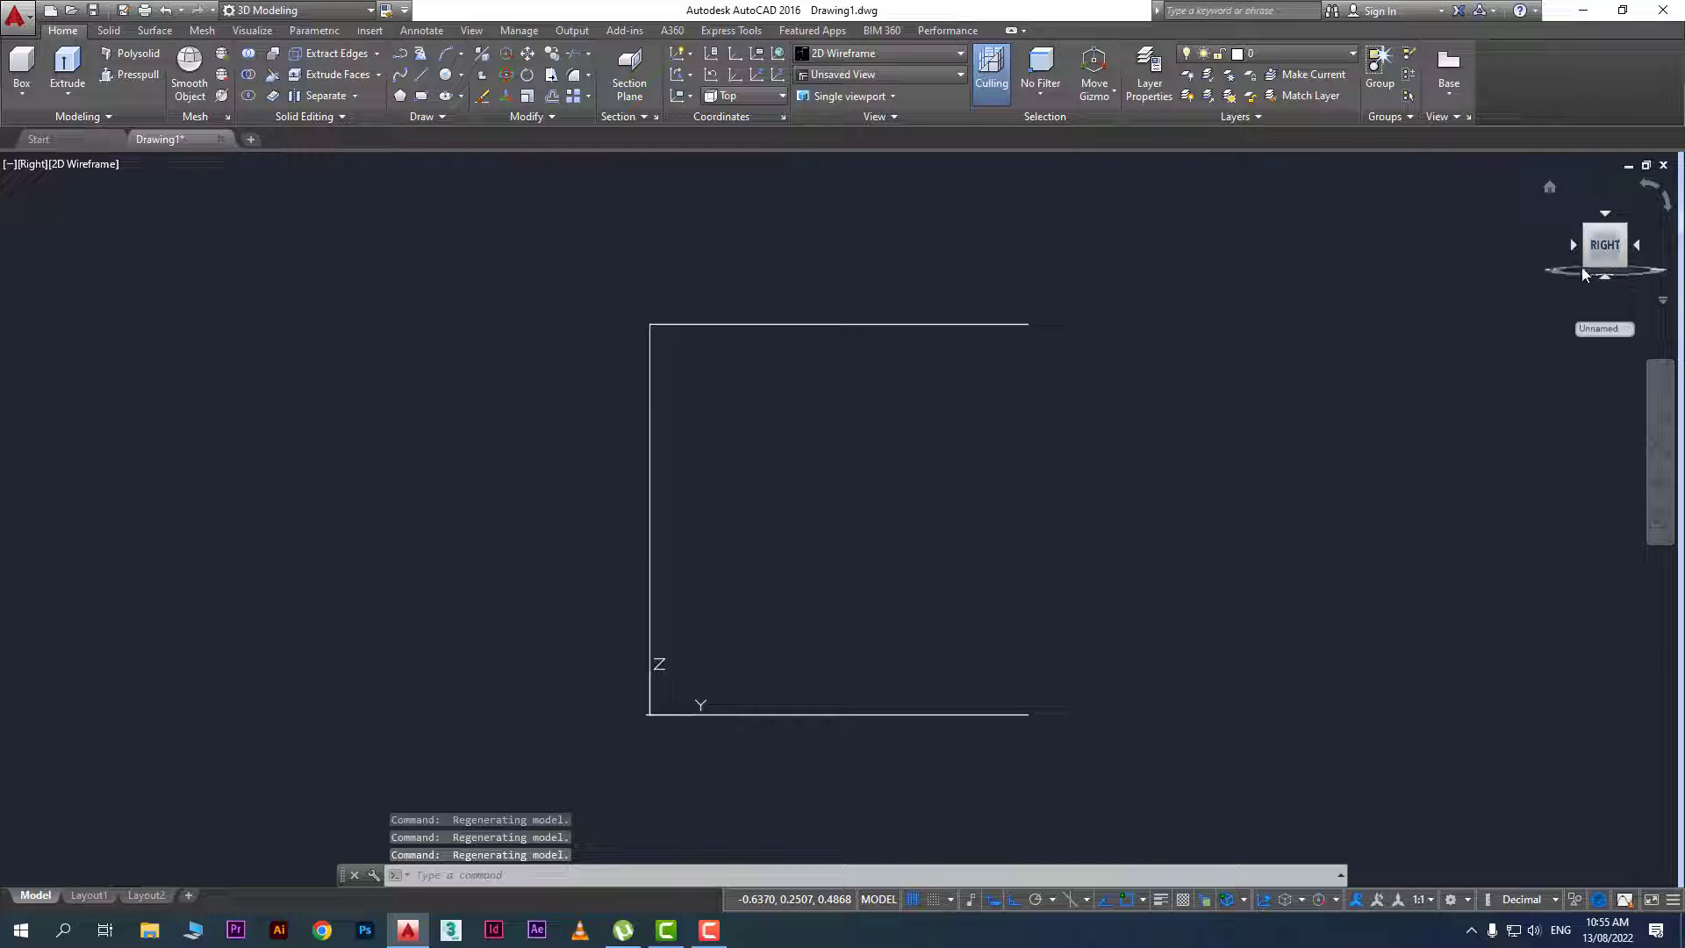
mouse_move(1578, 275)
middle_mouse_down("shift")
mouse_move(1542, 349)
mouse_move(1211, 353)
mouse_move(1386, 342)
middle_mouse_up("shift")
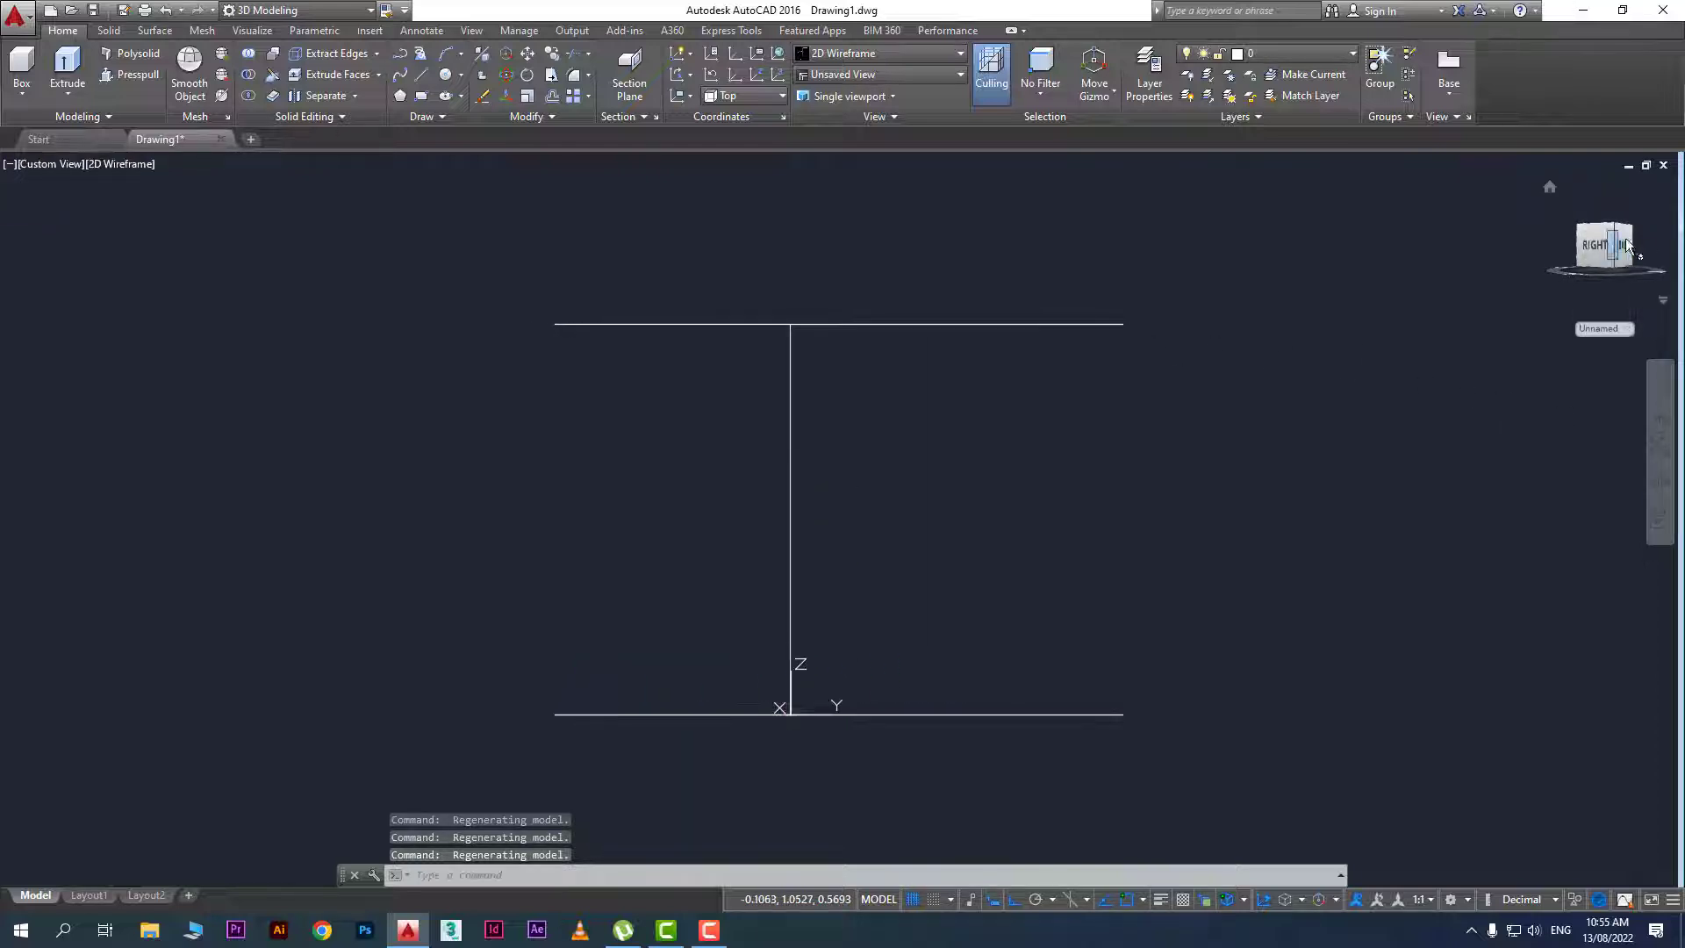
mouse_move(1585, 257)
middle_mouse_down("shift")
mouse_move(1471, 319)
mouse_move(1471, 384)
mouse_move(1396, 372)
mouse_move(1451, 331)
mouse_move(1418, 358)
middle_mouse_up("shift")
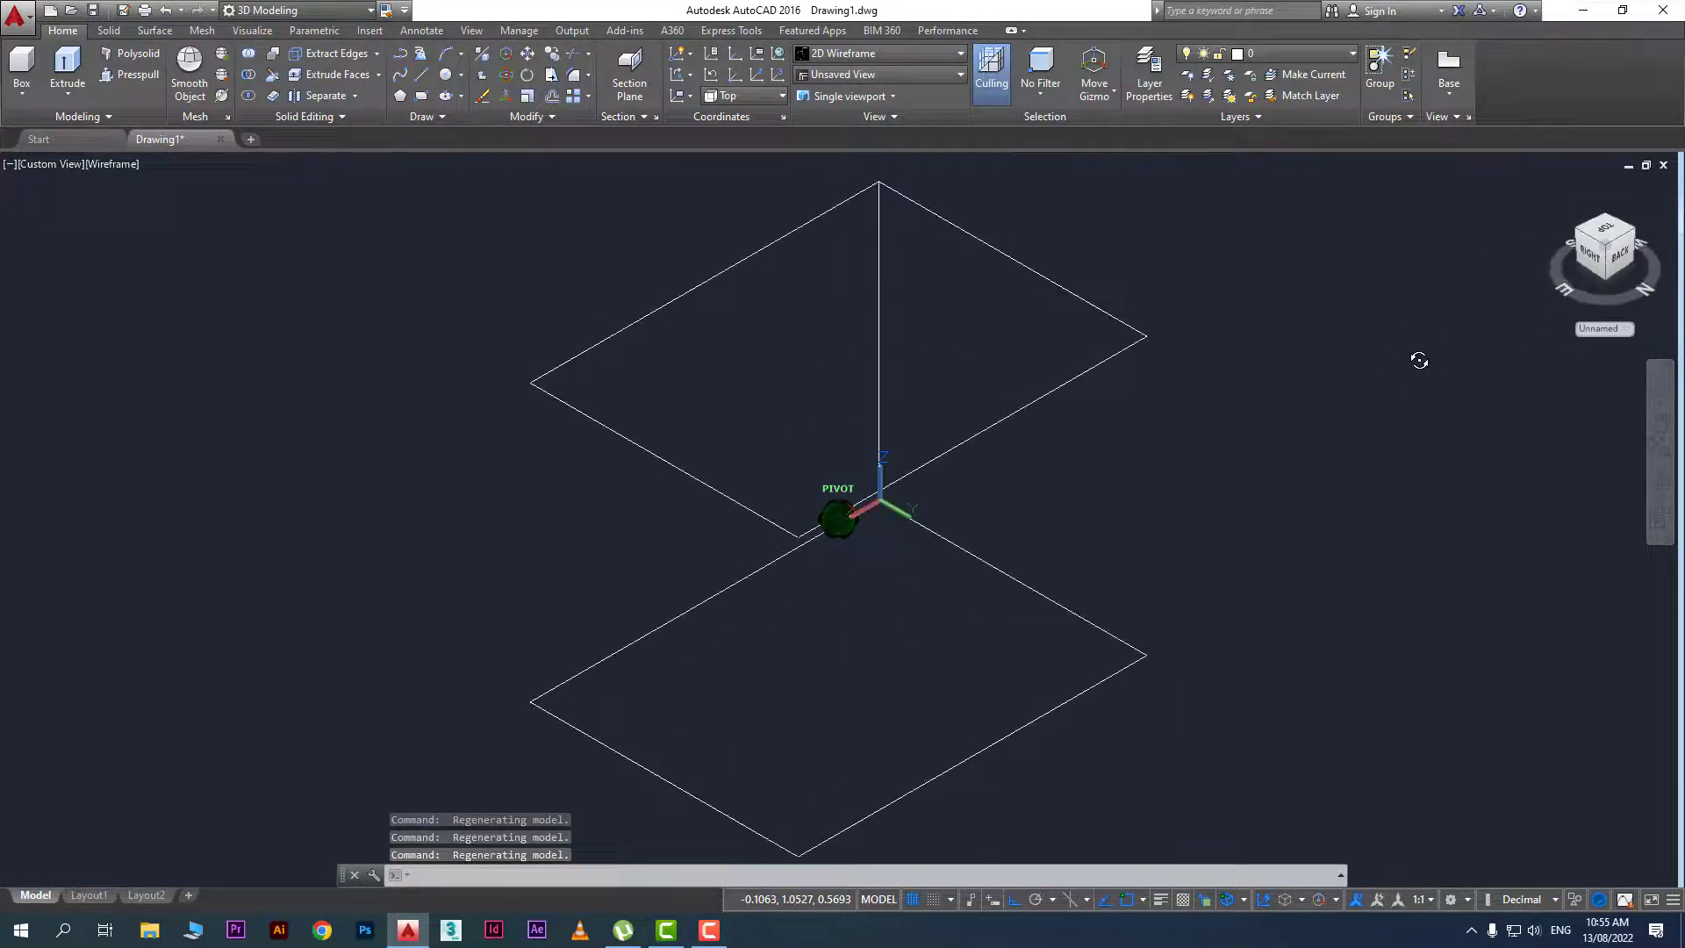
mouse_move(1579, 280)
middle_mouse_down("shift")
mouse_move(1468, 250)
mouse_move(1545, 287)
mouse_move(1601, 261)
middle_mouse_up("shift")
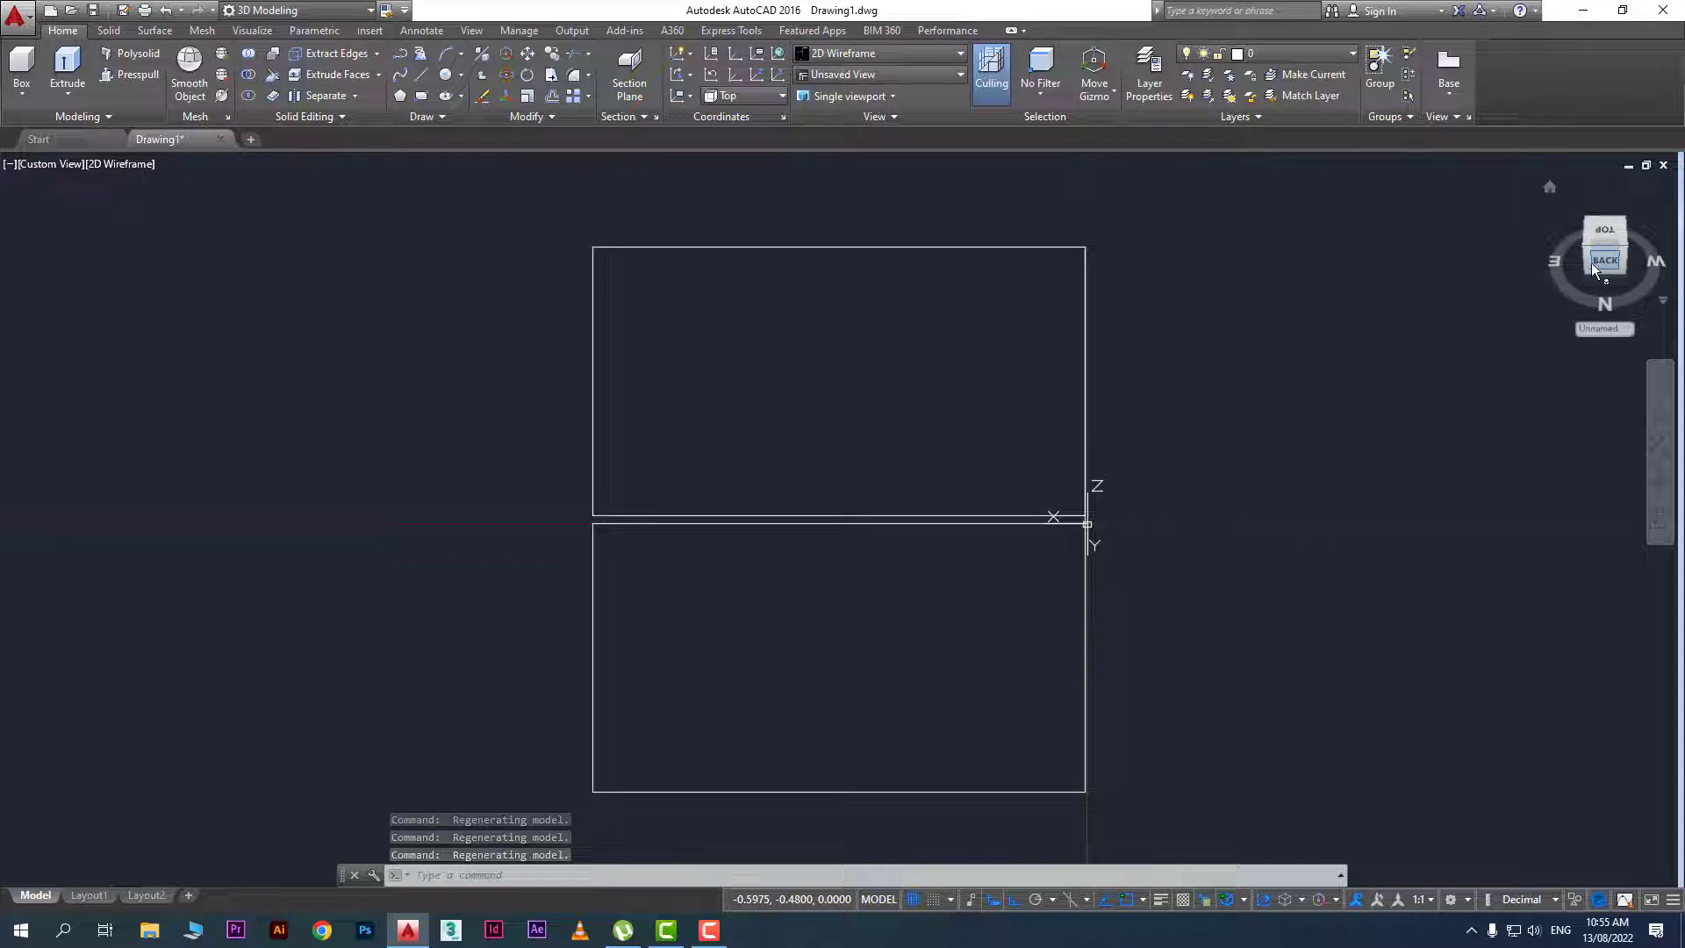
left_click(1587, 256)
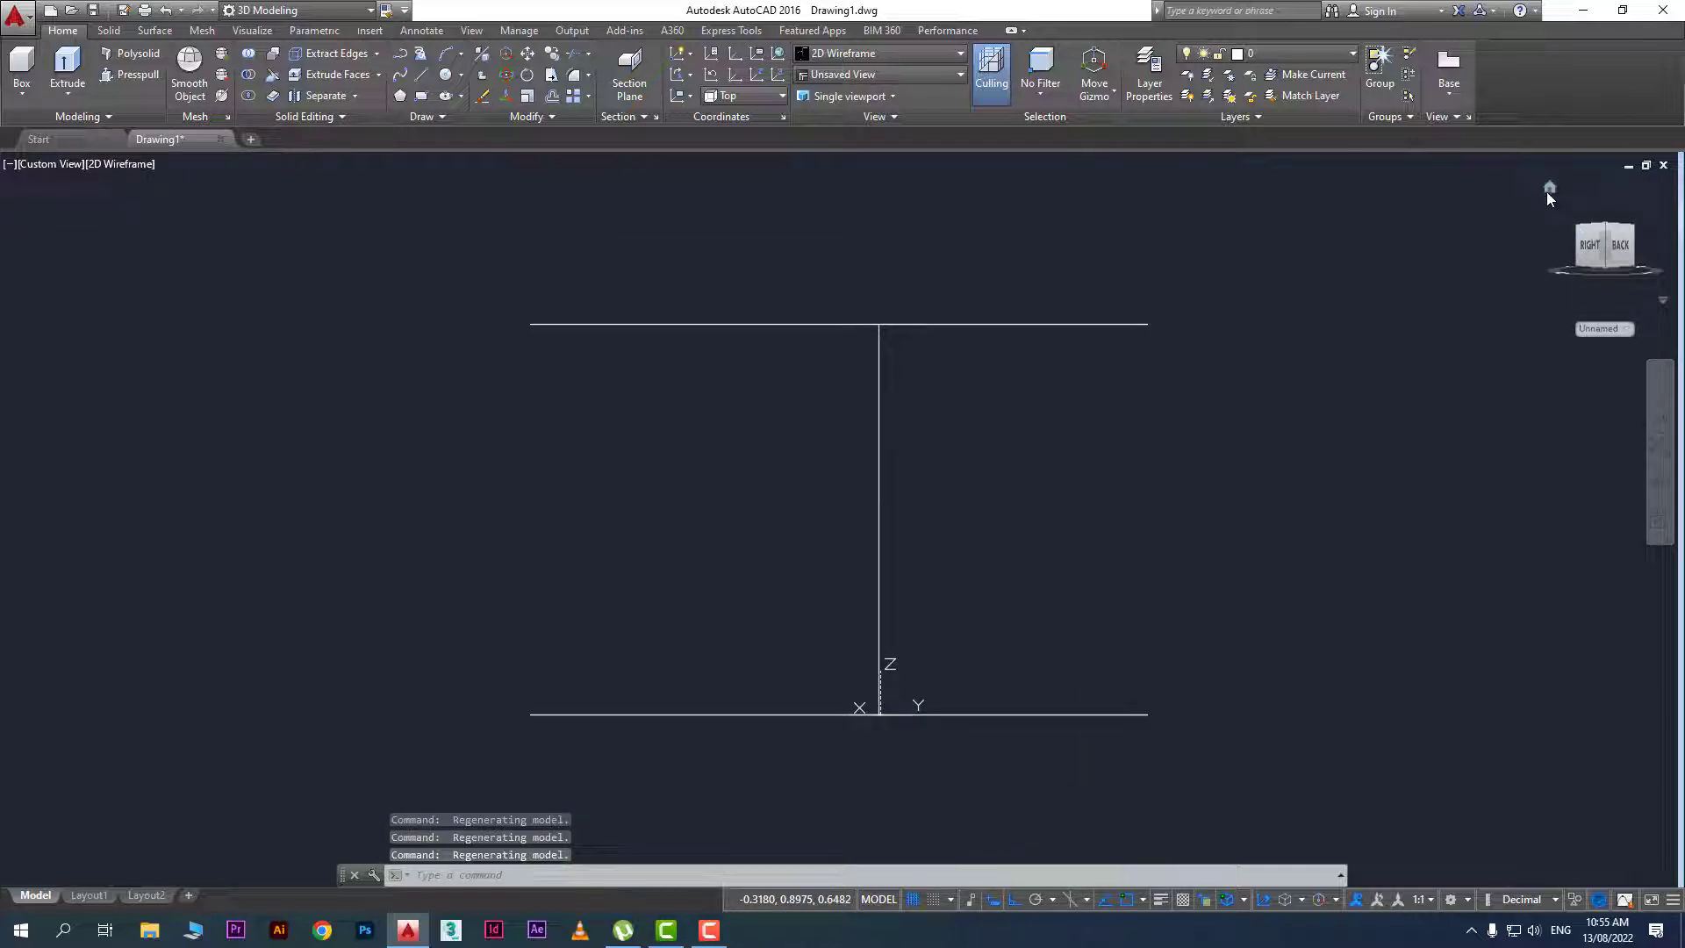
left_click(1547, 192)
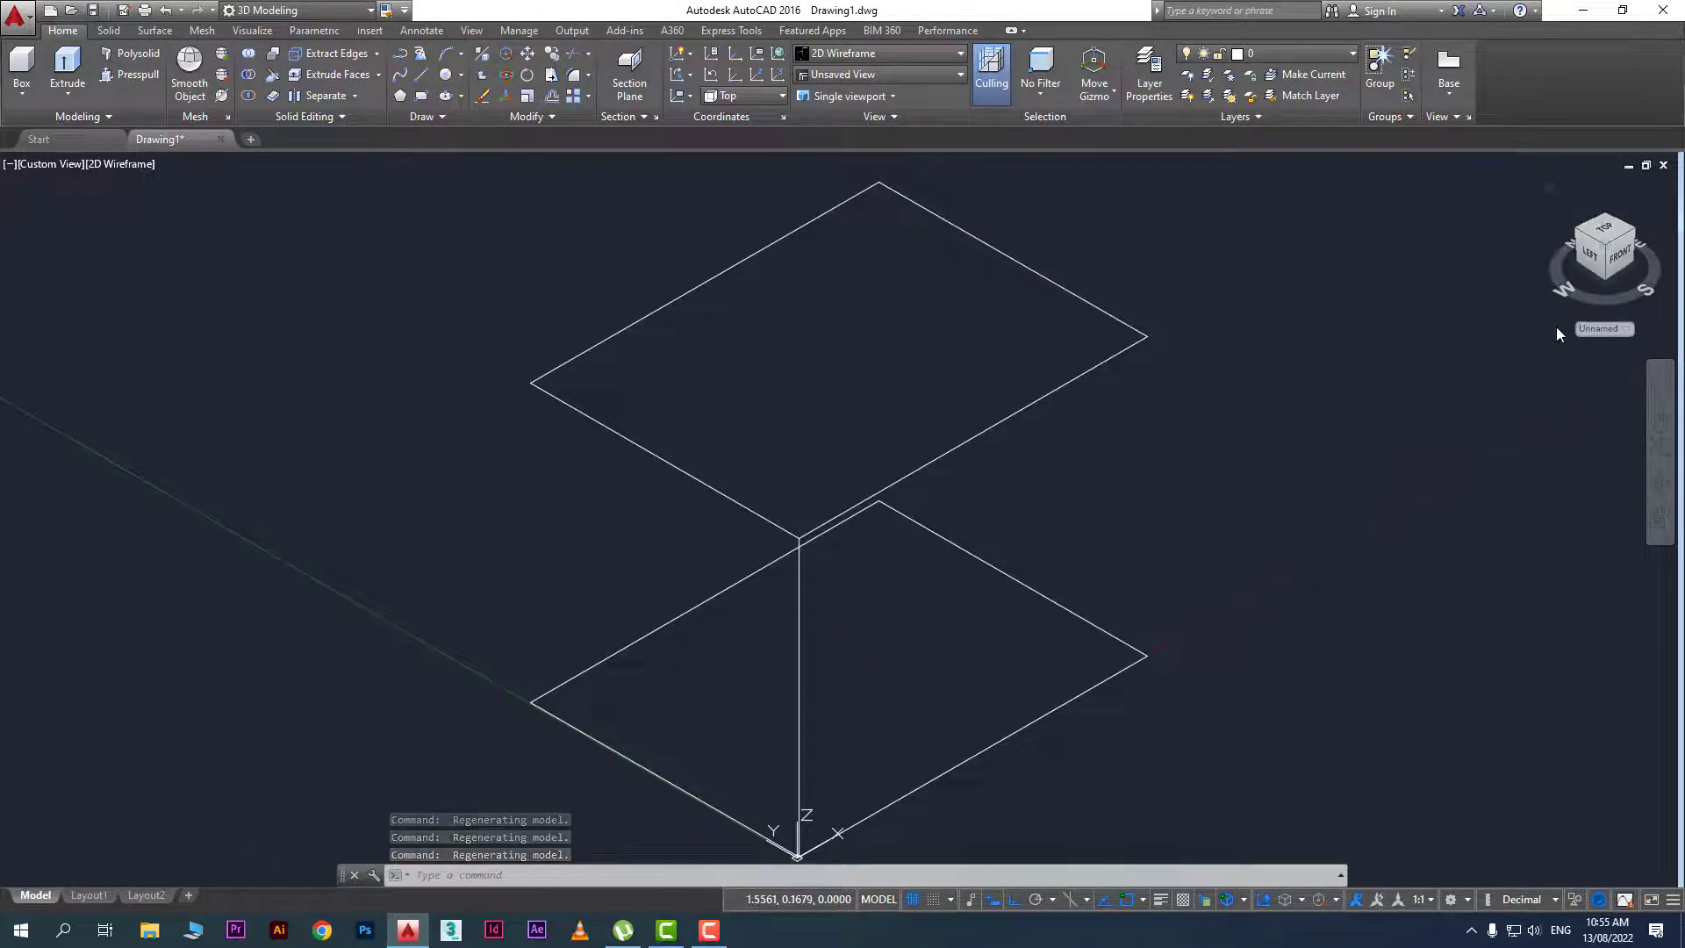
View the wireframe from below at its Left, Front and Bottom corner and set this view as the Home view
left_click(1600, 279)
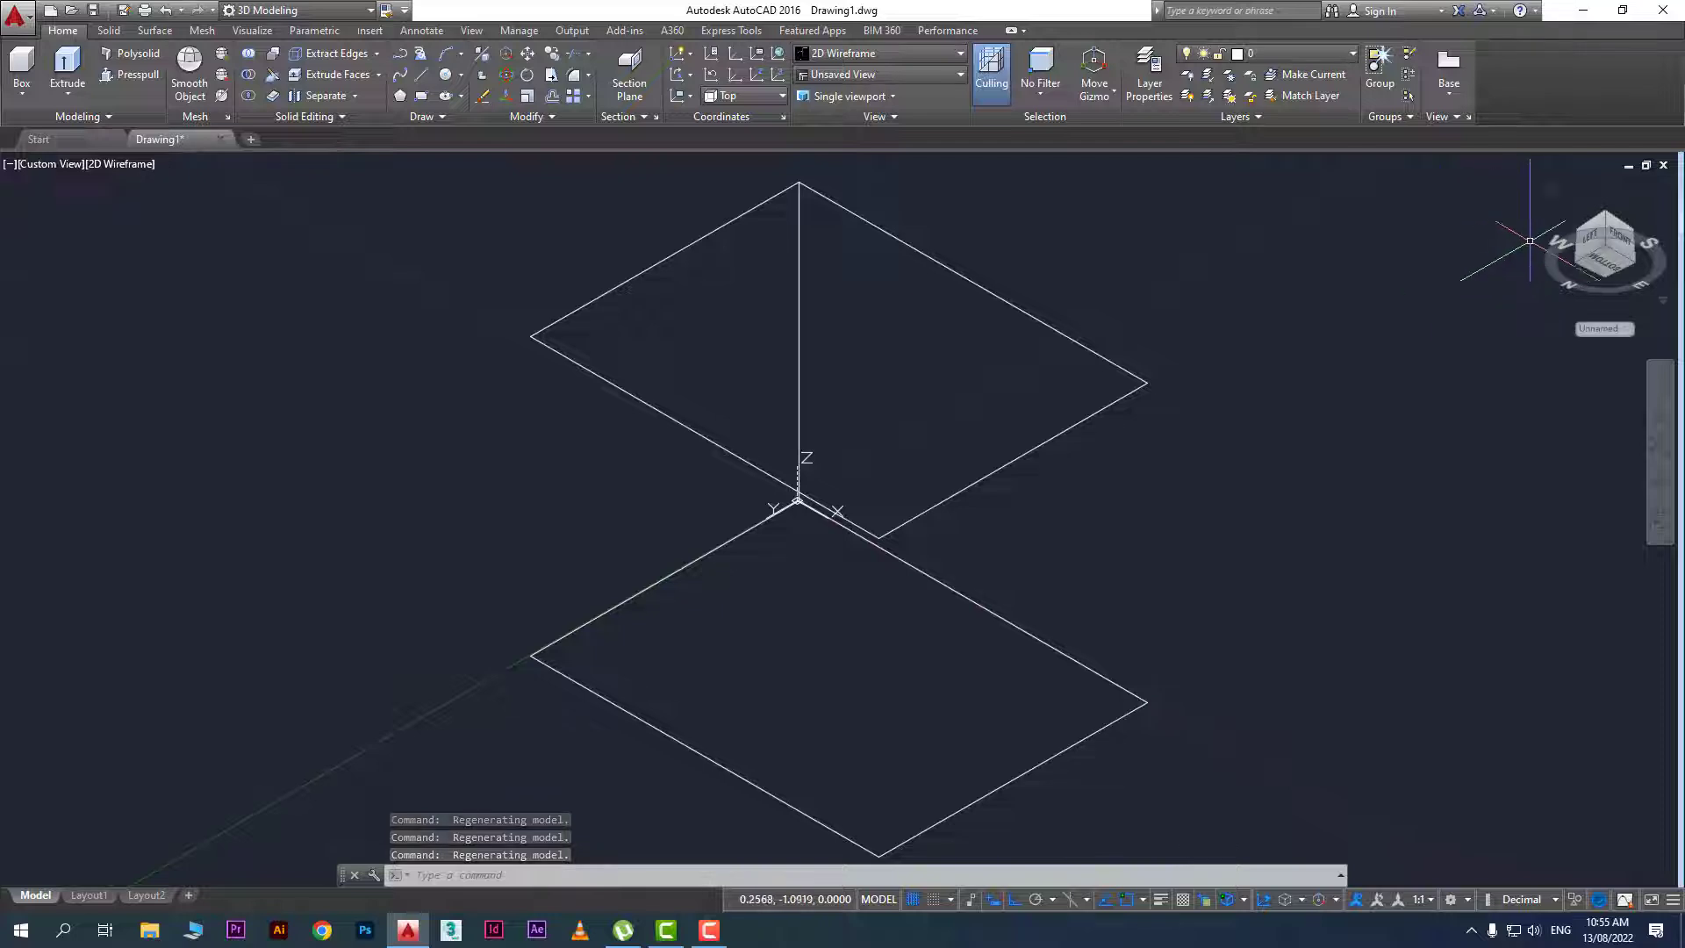
right_click(1615, 263)
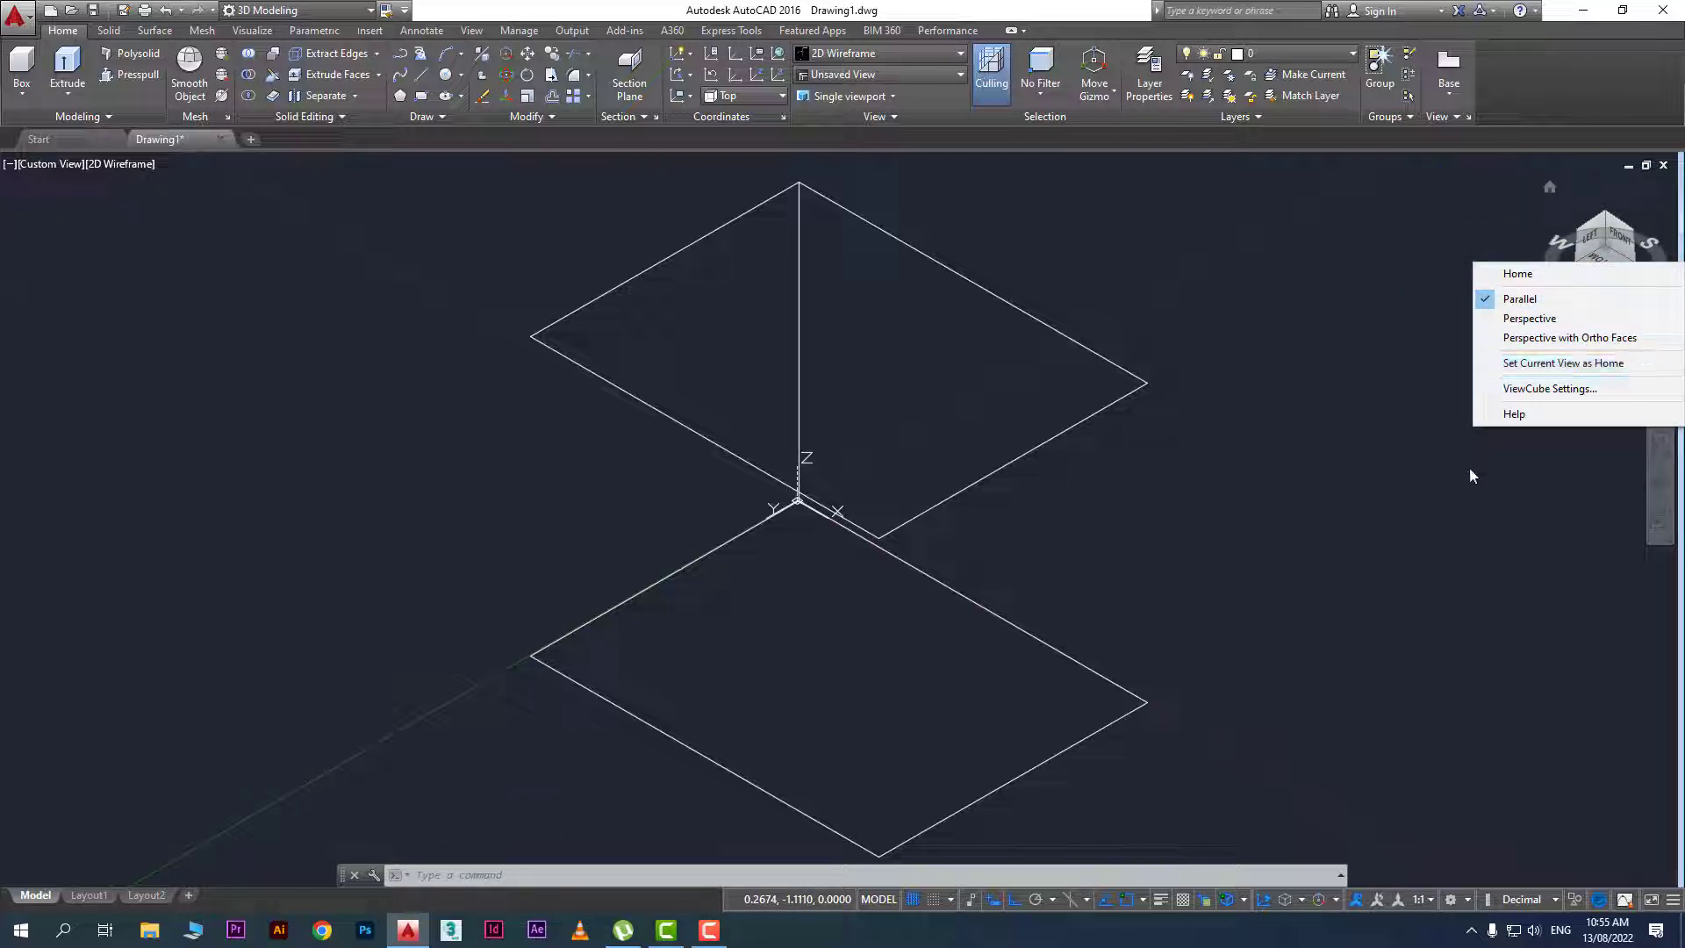
left_click(1610, 364)
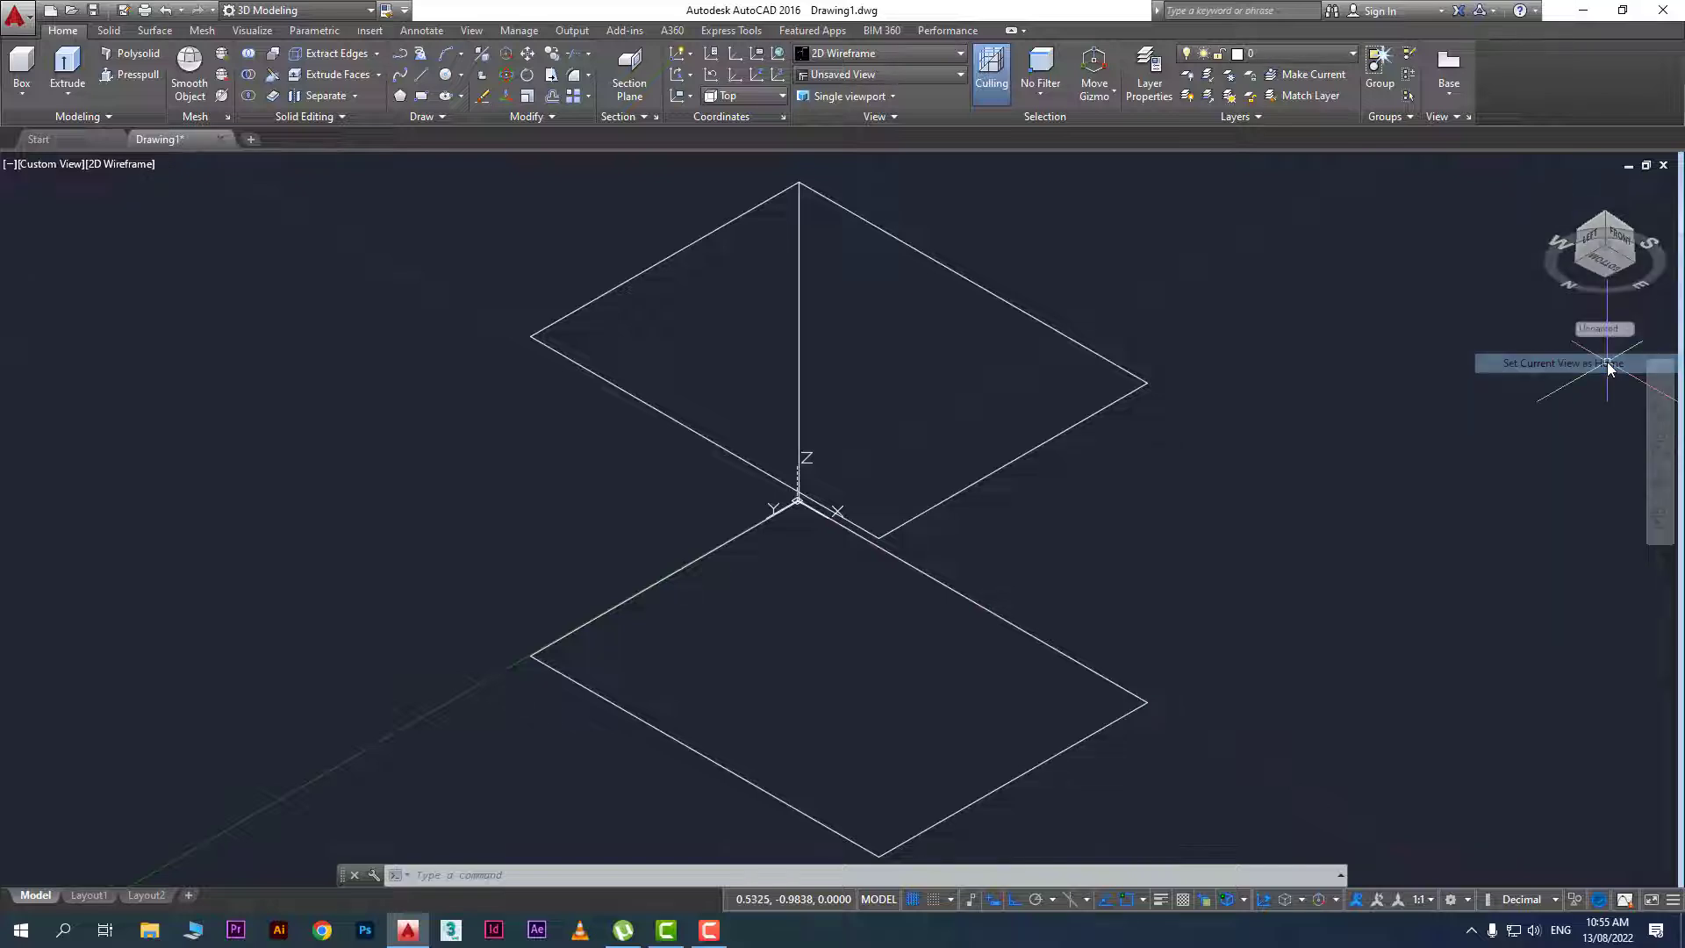
Orbit the wireframe to a different angle and restore the Home view to check it
scroll(1114, 487, "down", 3)
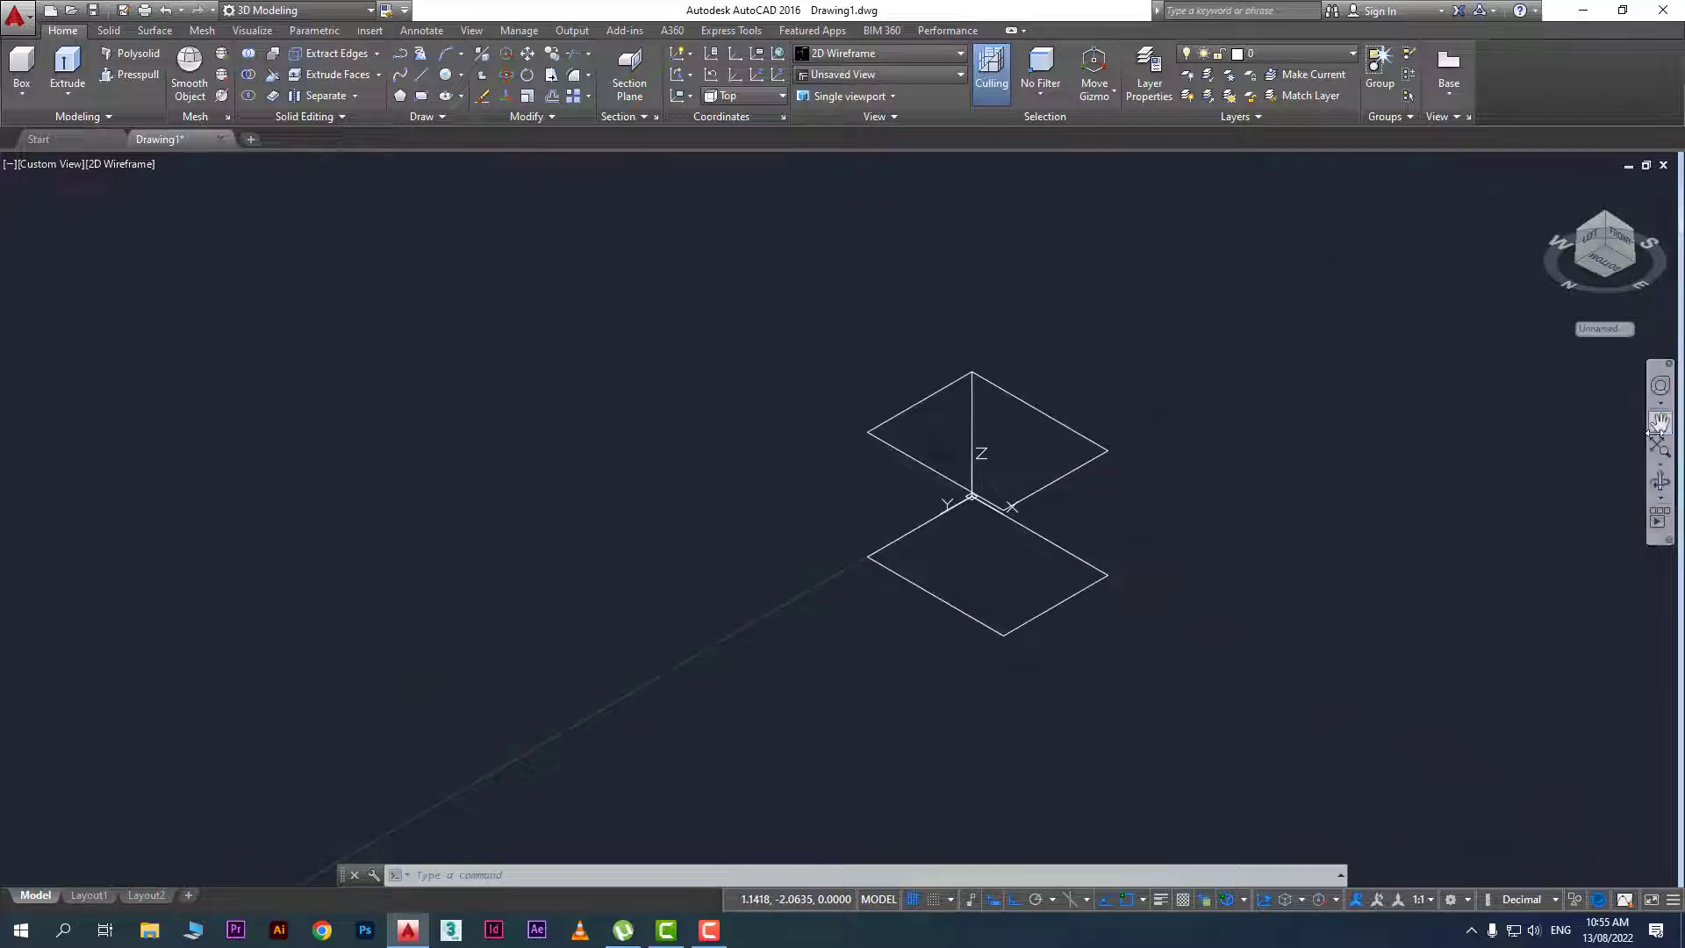
left_click(1660, 481)
mouse_move(1106, 544)
left_mouse_down()
mouse_move(1070, 572)
mouse_move(1140, 711)
mouse_move(1361, 407)
left_mouse_up()
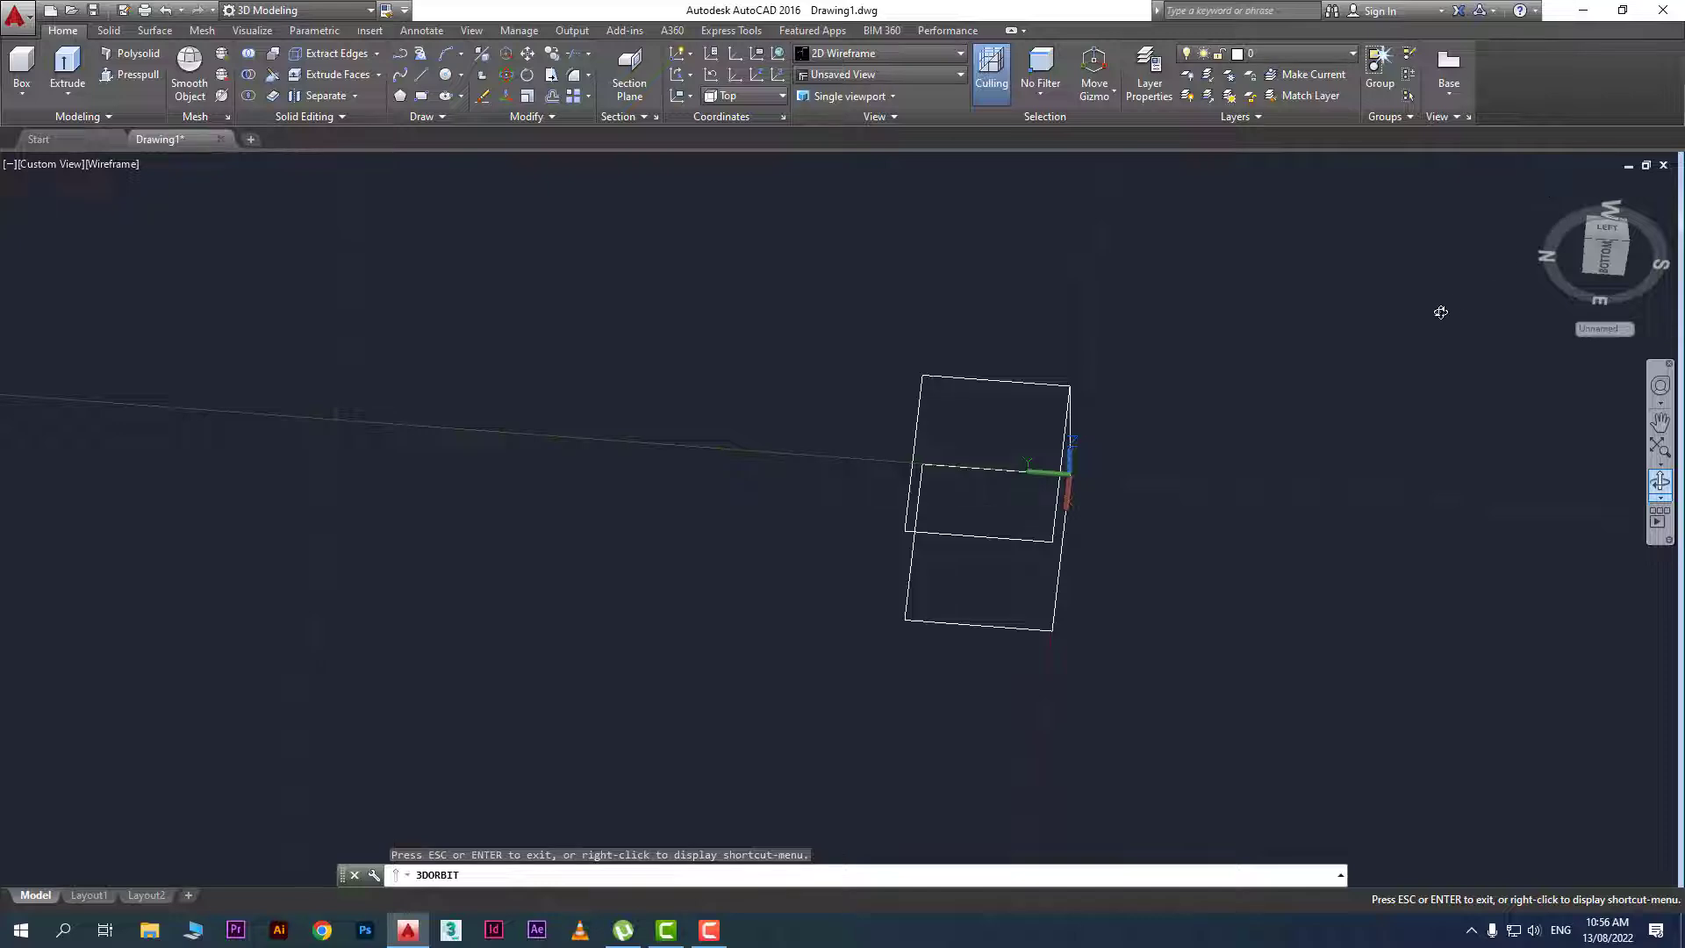
right_click(1487, 440)
left_click(1492, 447)
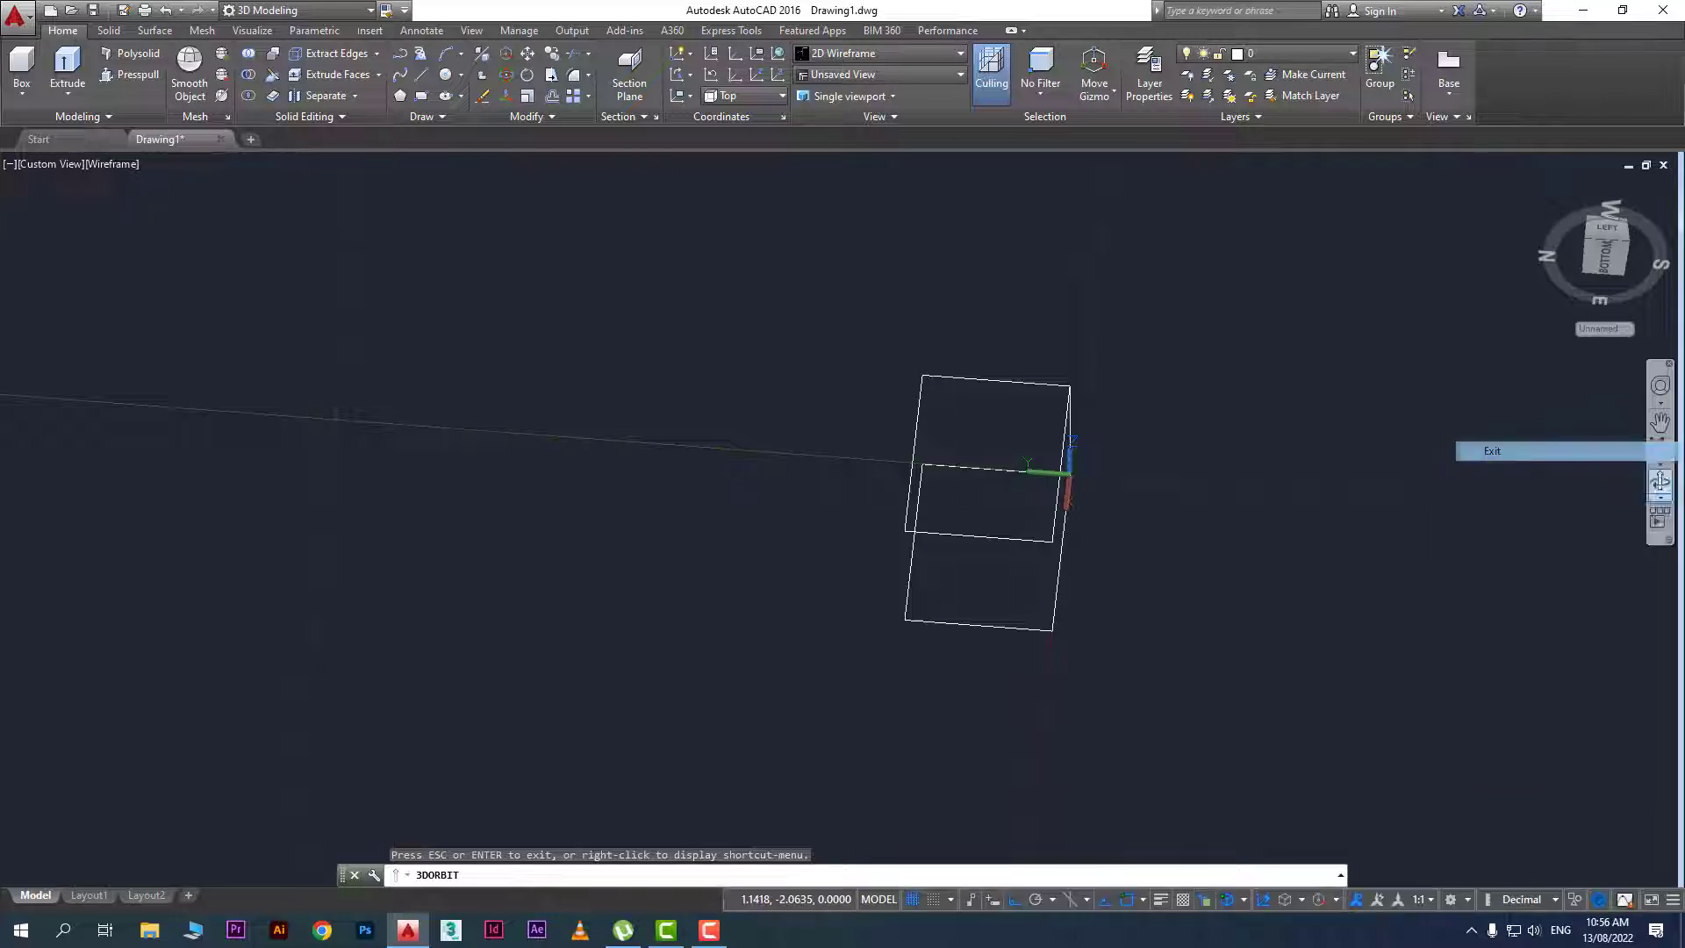
left_click(1547, 187)
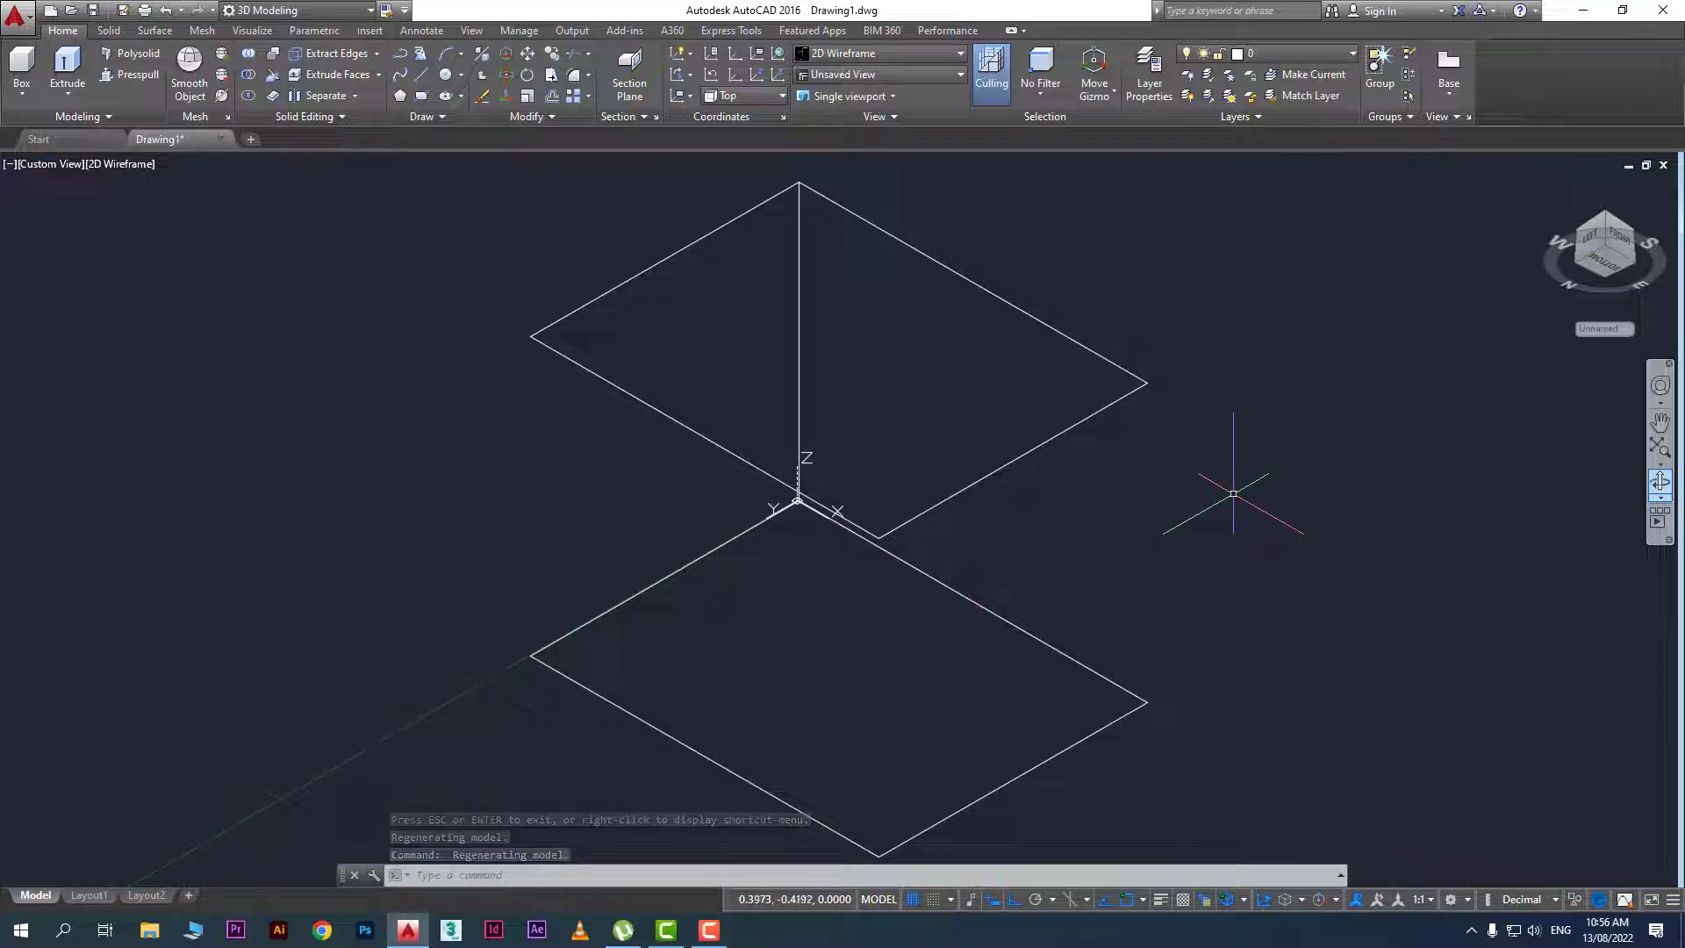
Set the viewport to the SW Isometric view
left_click(41, 163)
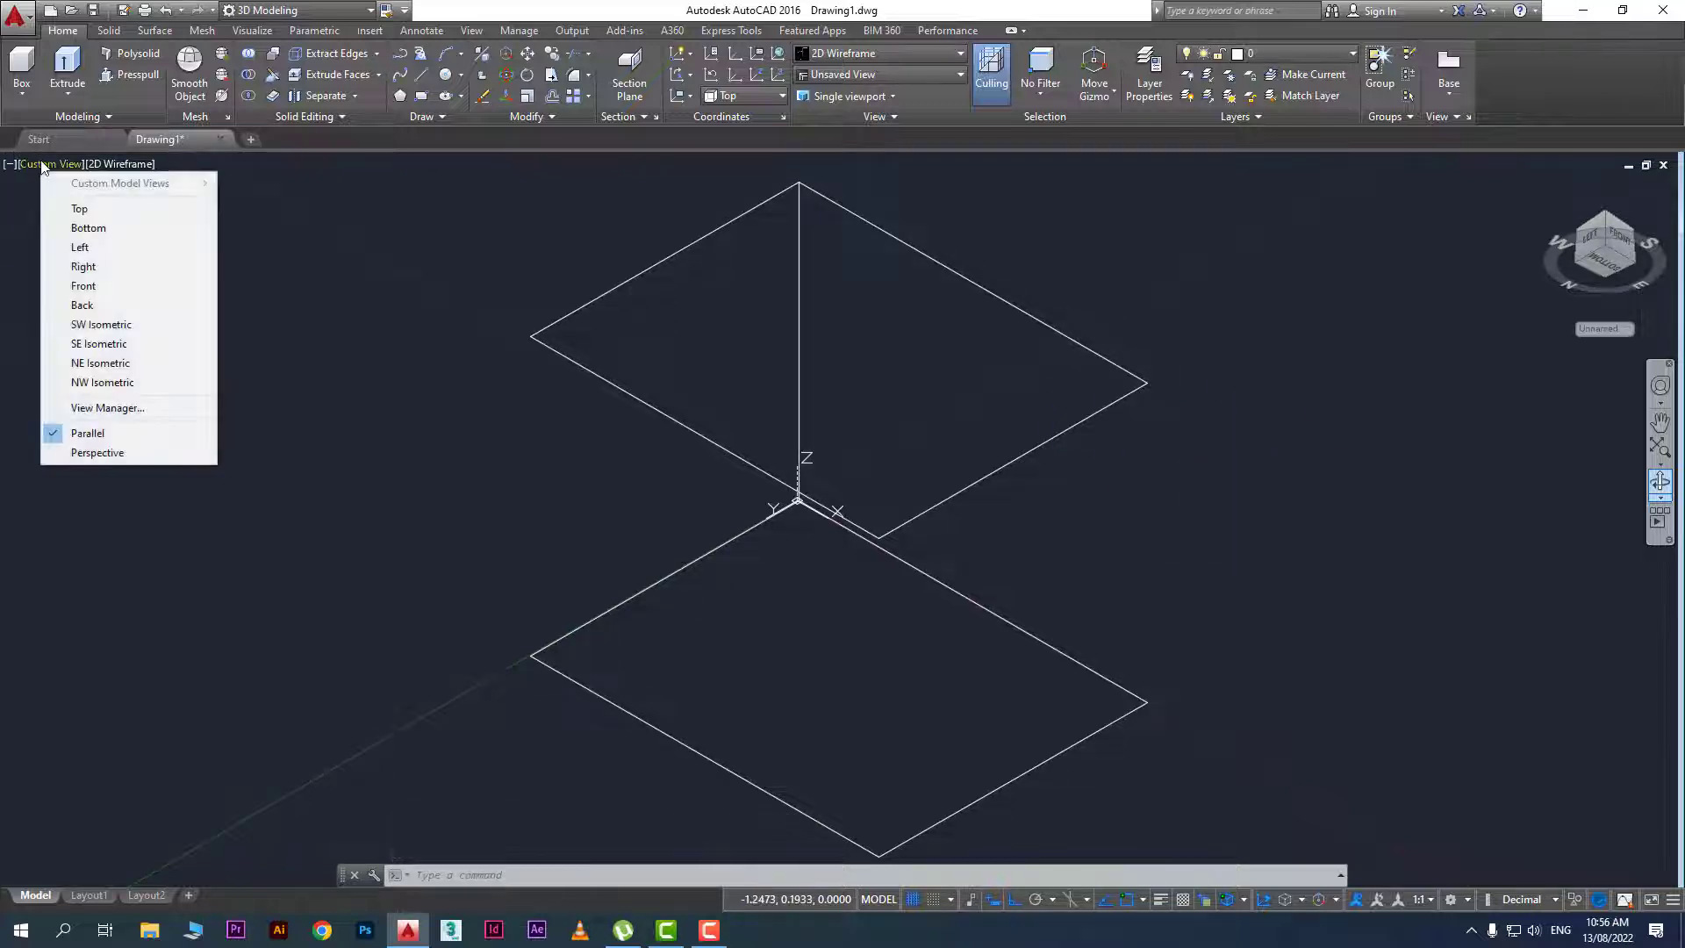
left_click(171, 328)
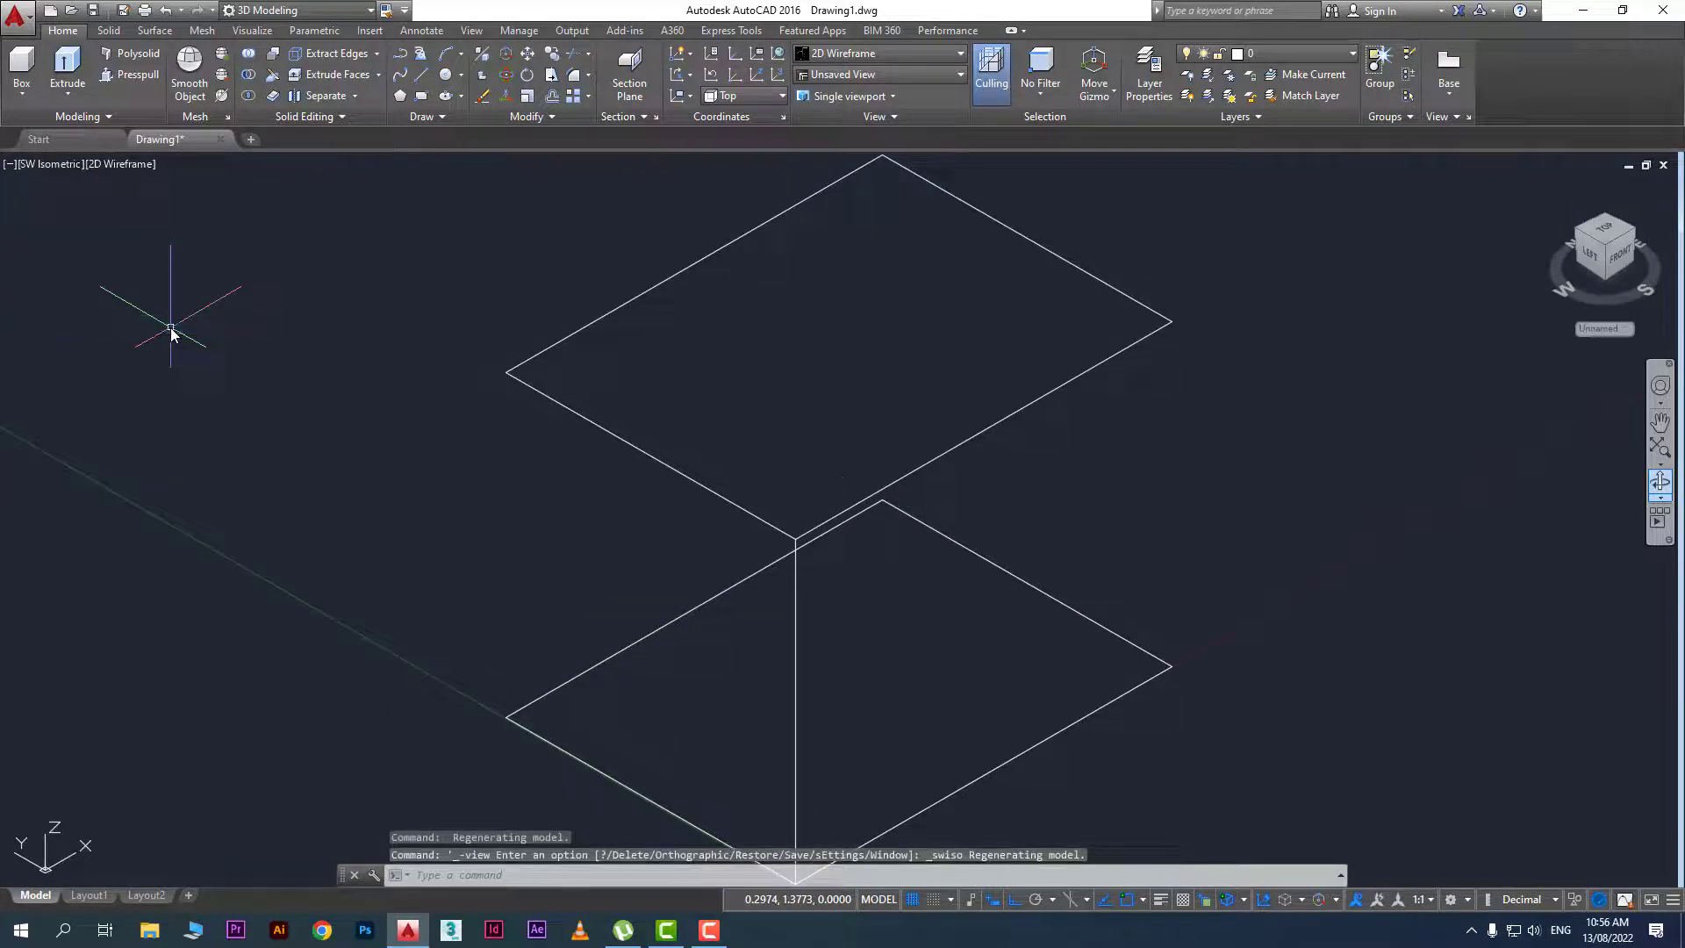
scroll(892, 489, "down", 3)
scroll(869, 520, "up", 2)
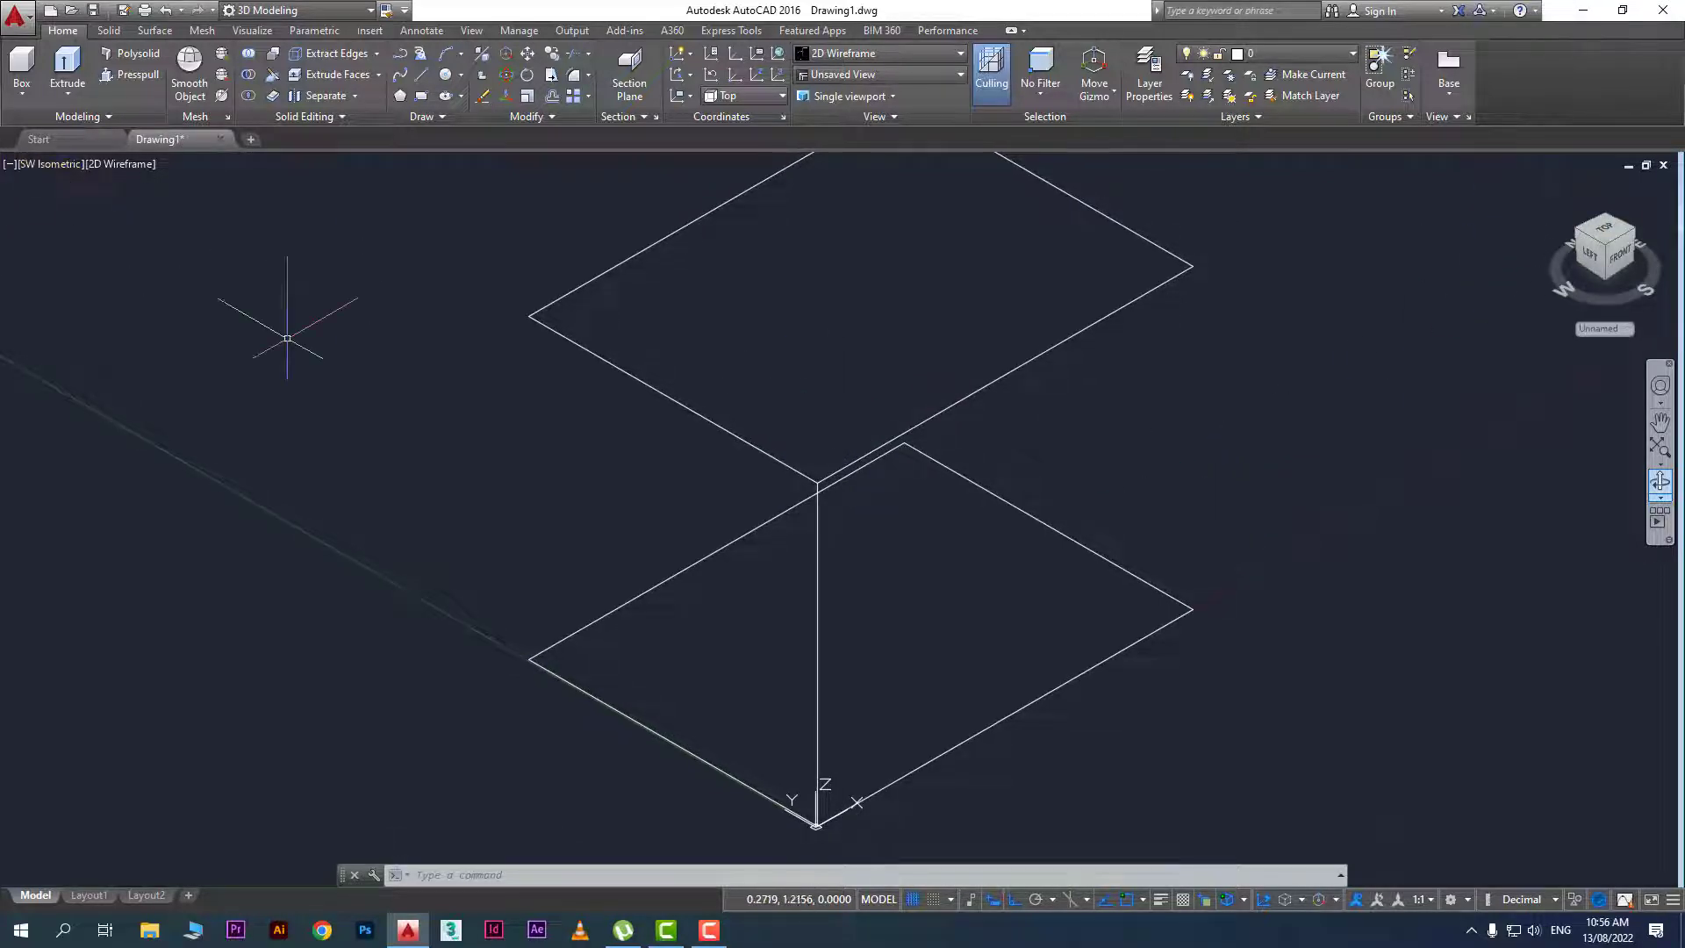
Erase all the lines of the wireframe to clear the drawing
left_click(1258, 701)
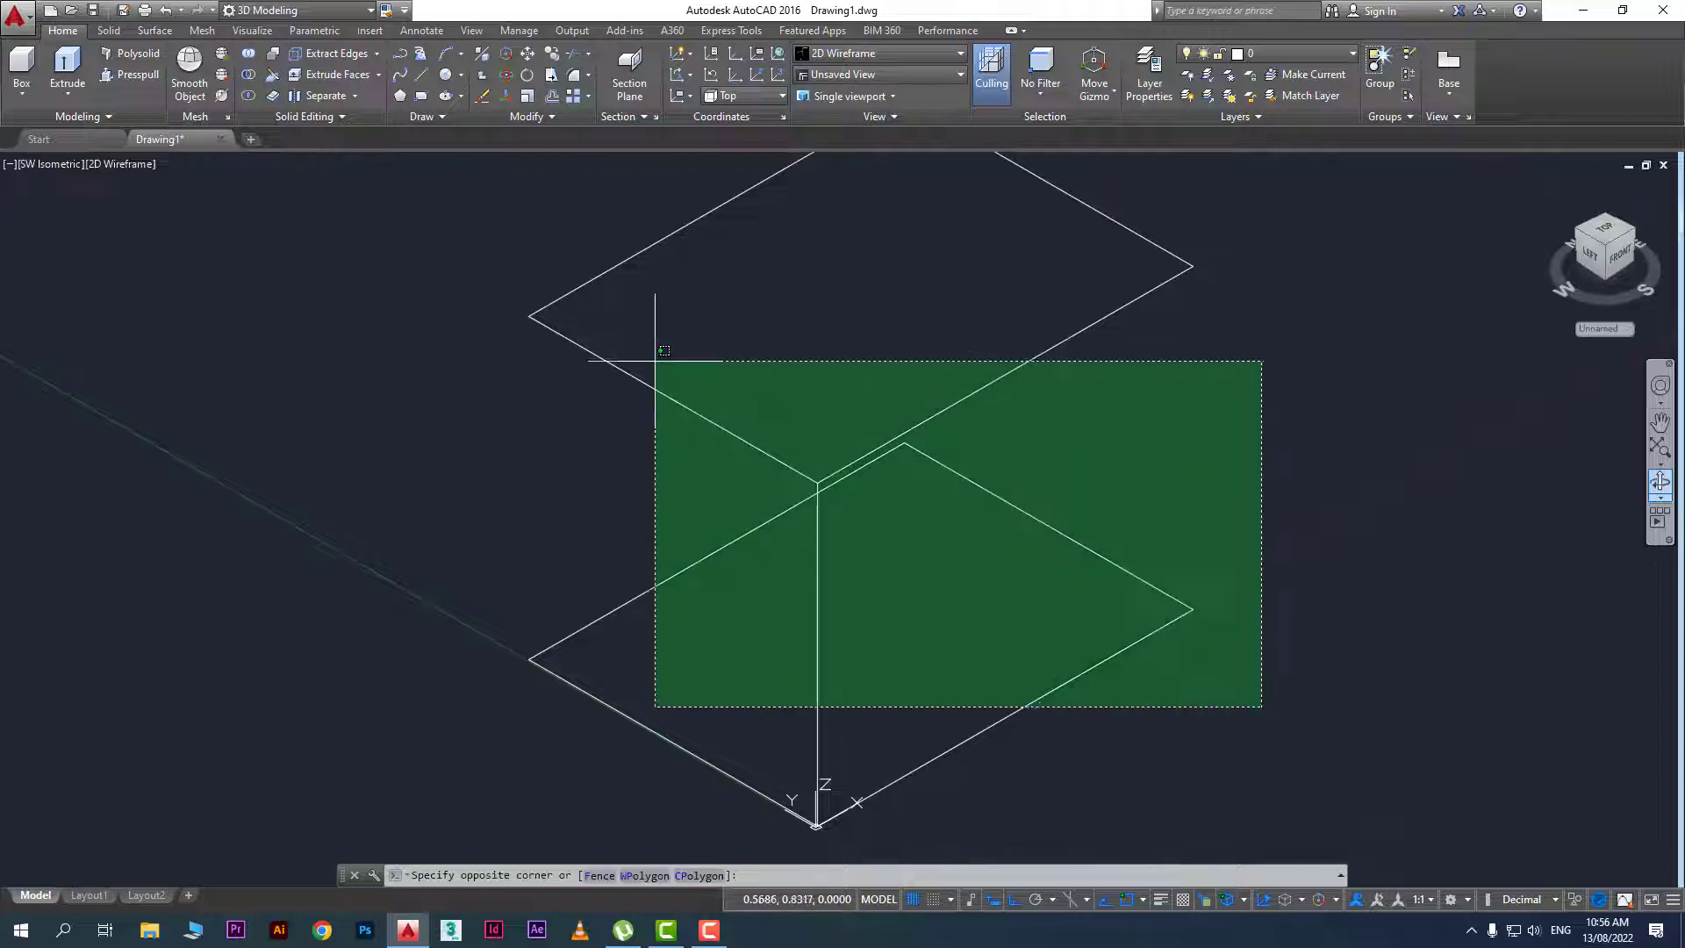
left_click(592, 318)
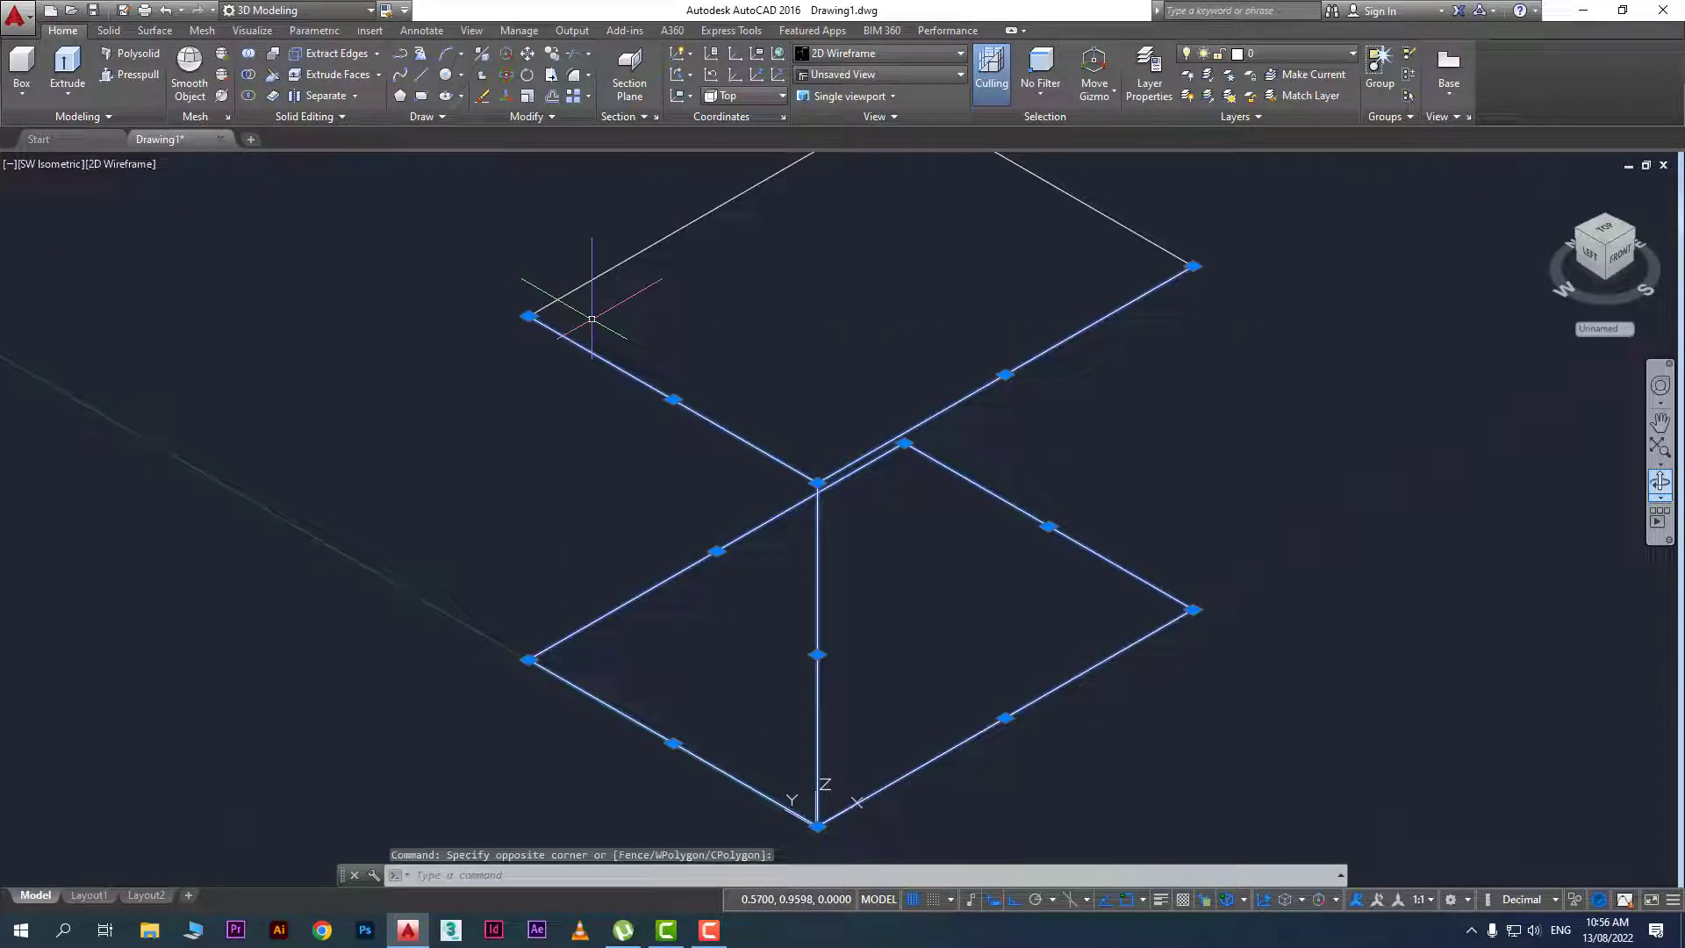
key("Delete")
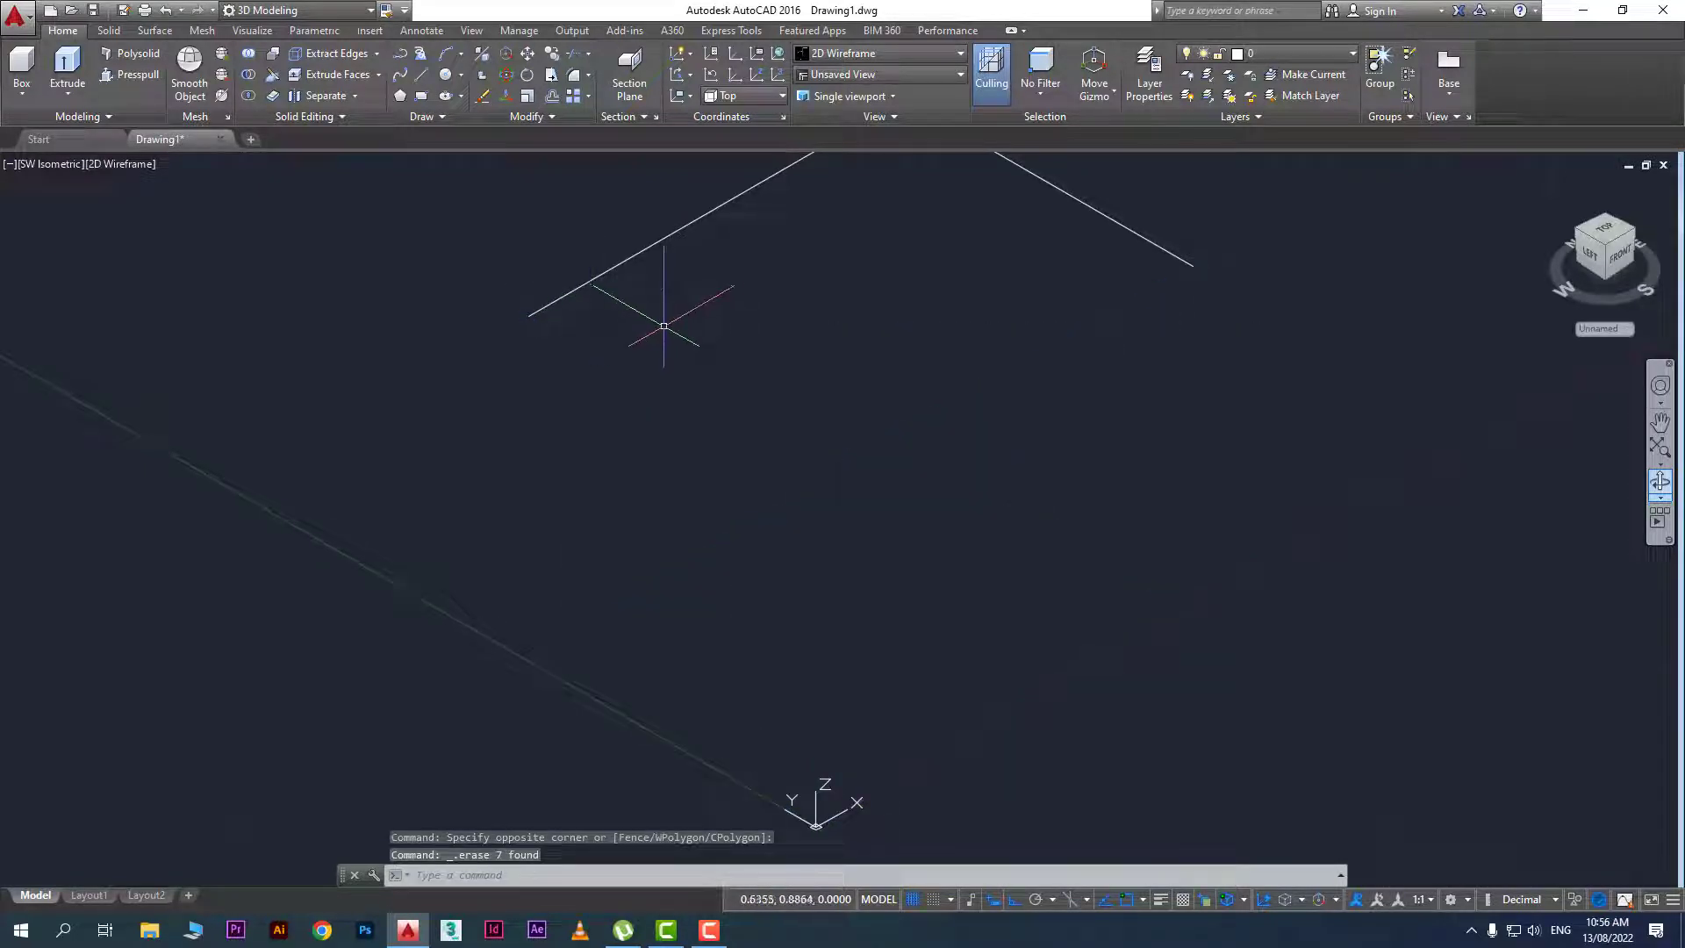
scroll(664, 326, "down", 4)
left_click(971, 492)
left_click(460, 311)
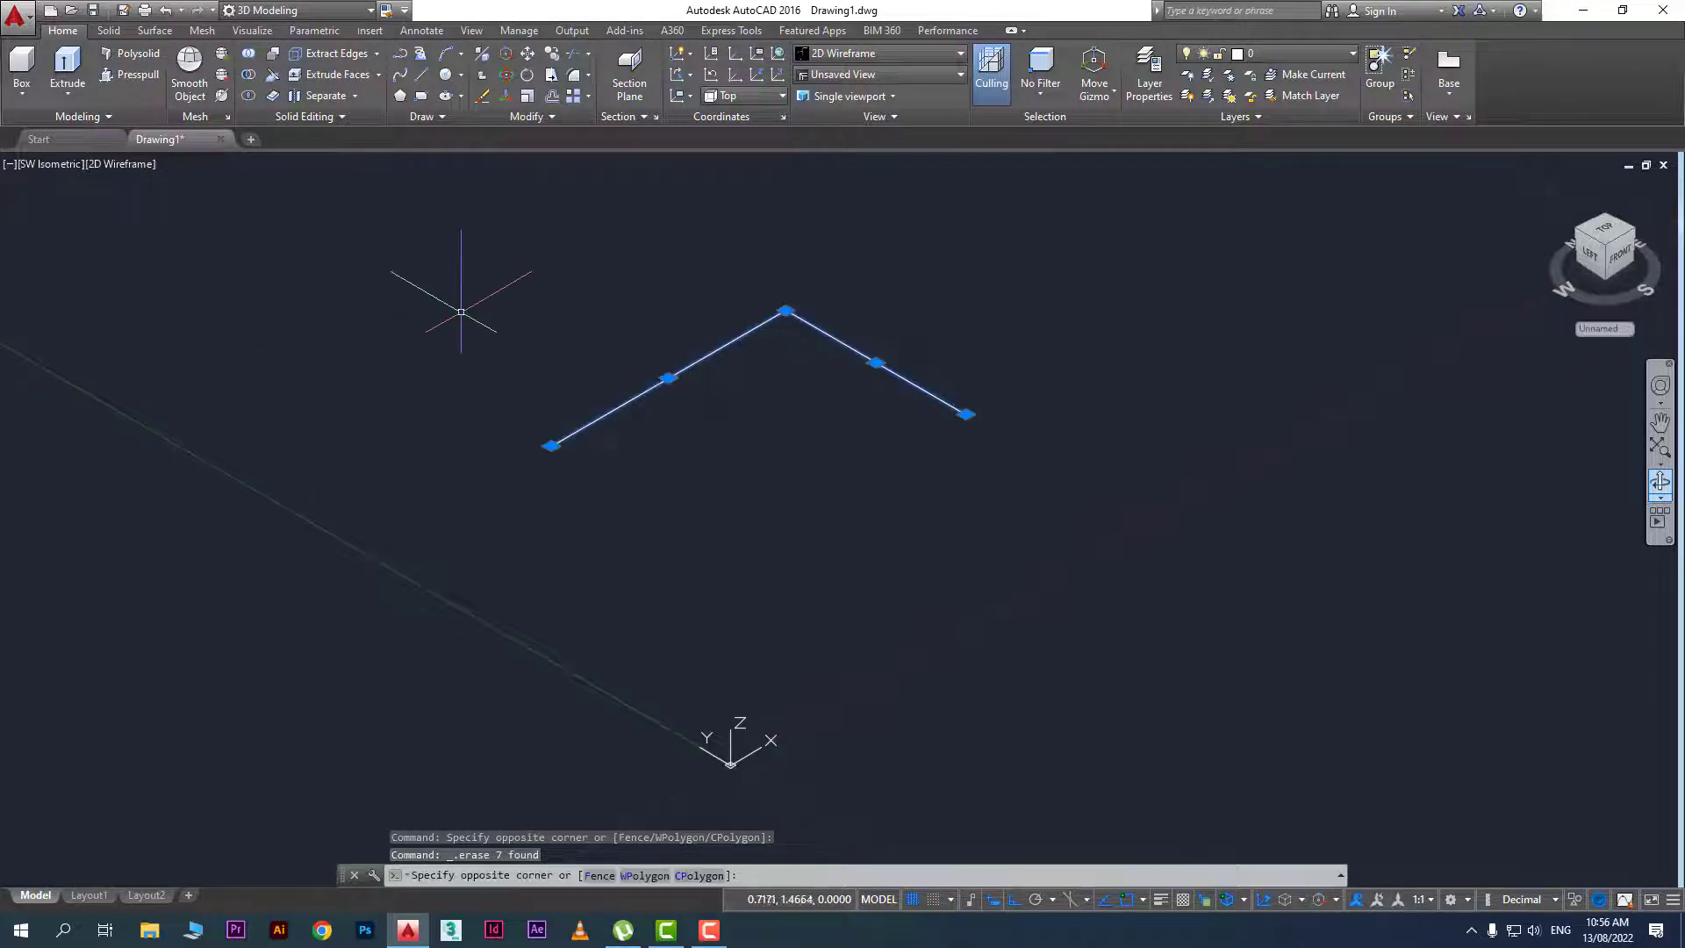
key("Delete")
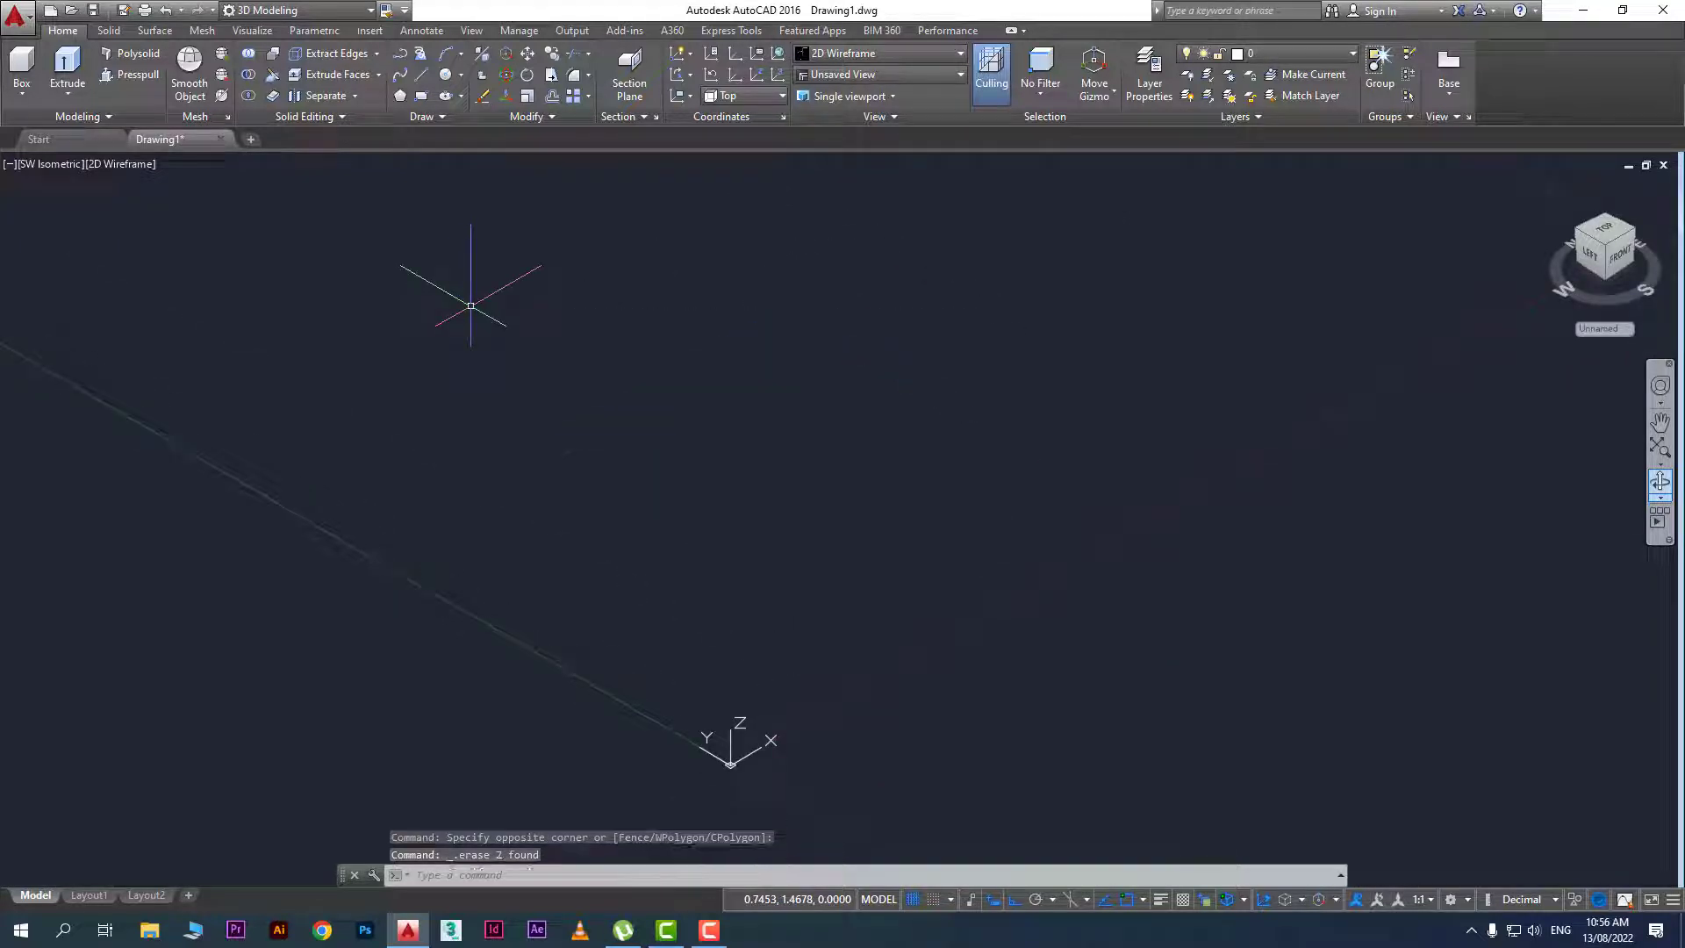
Create a solid box with a freely picked rectangular base beside the origin and a height of 1
left_click(25, 98)
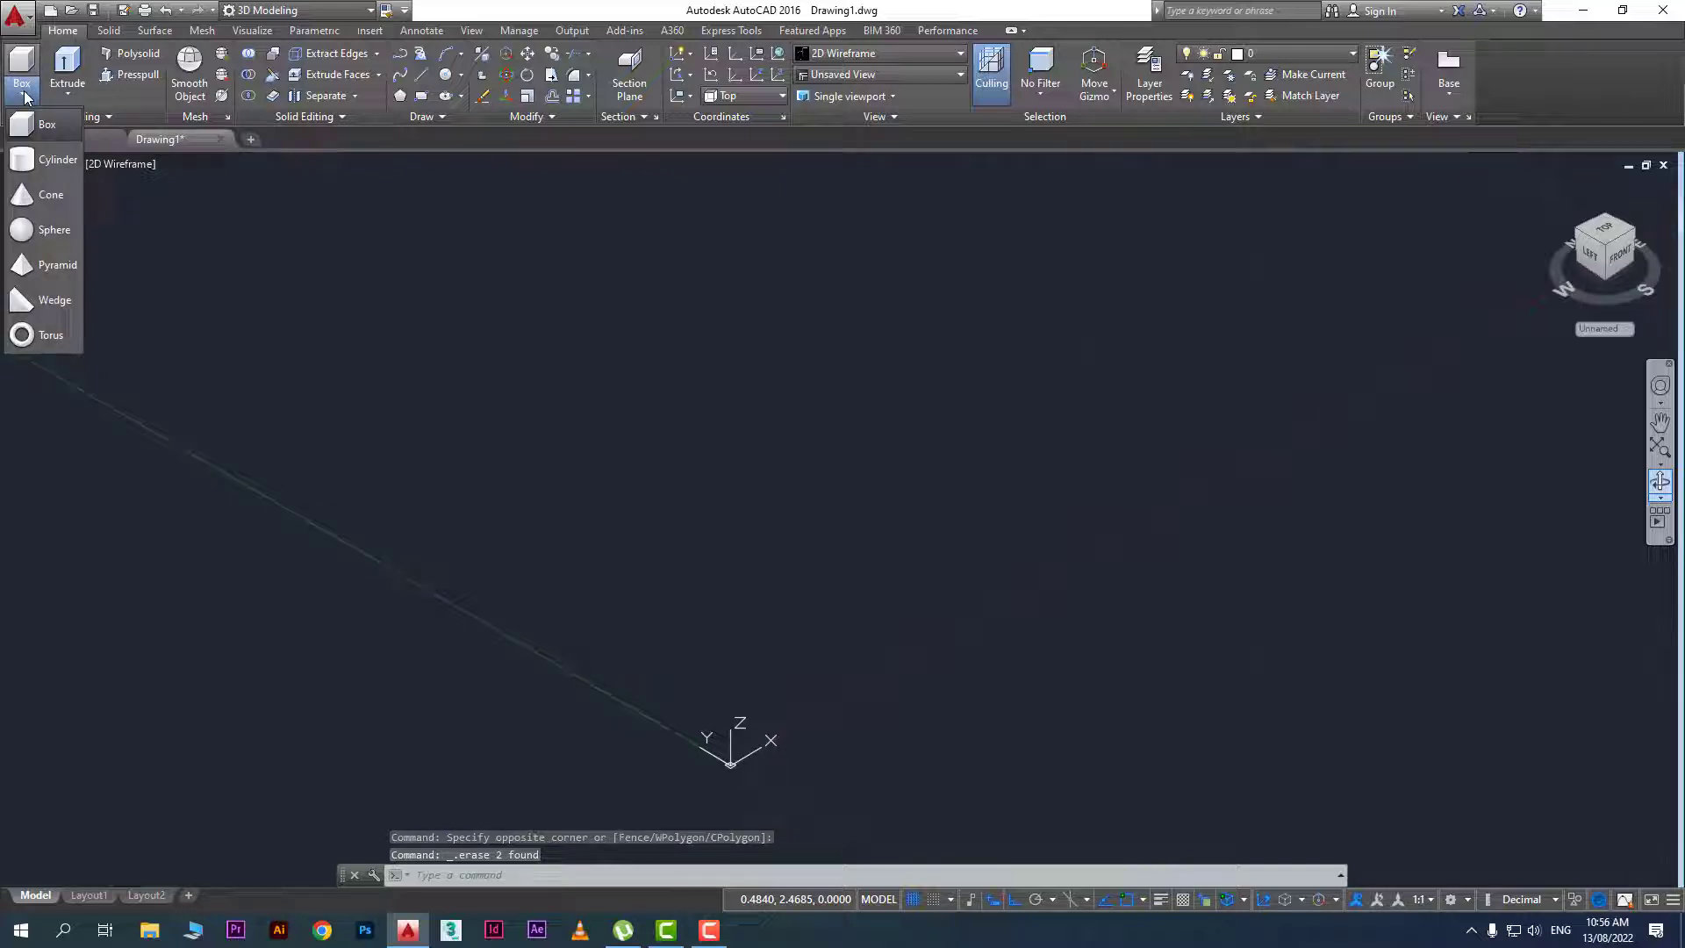
left_click(36, 137)
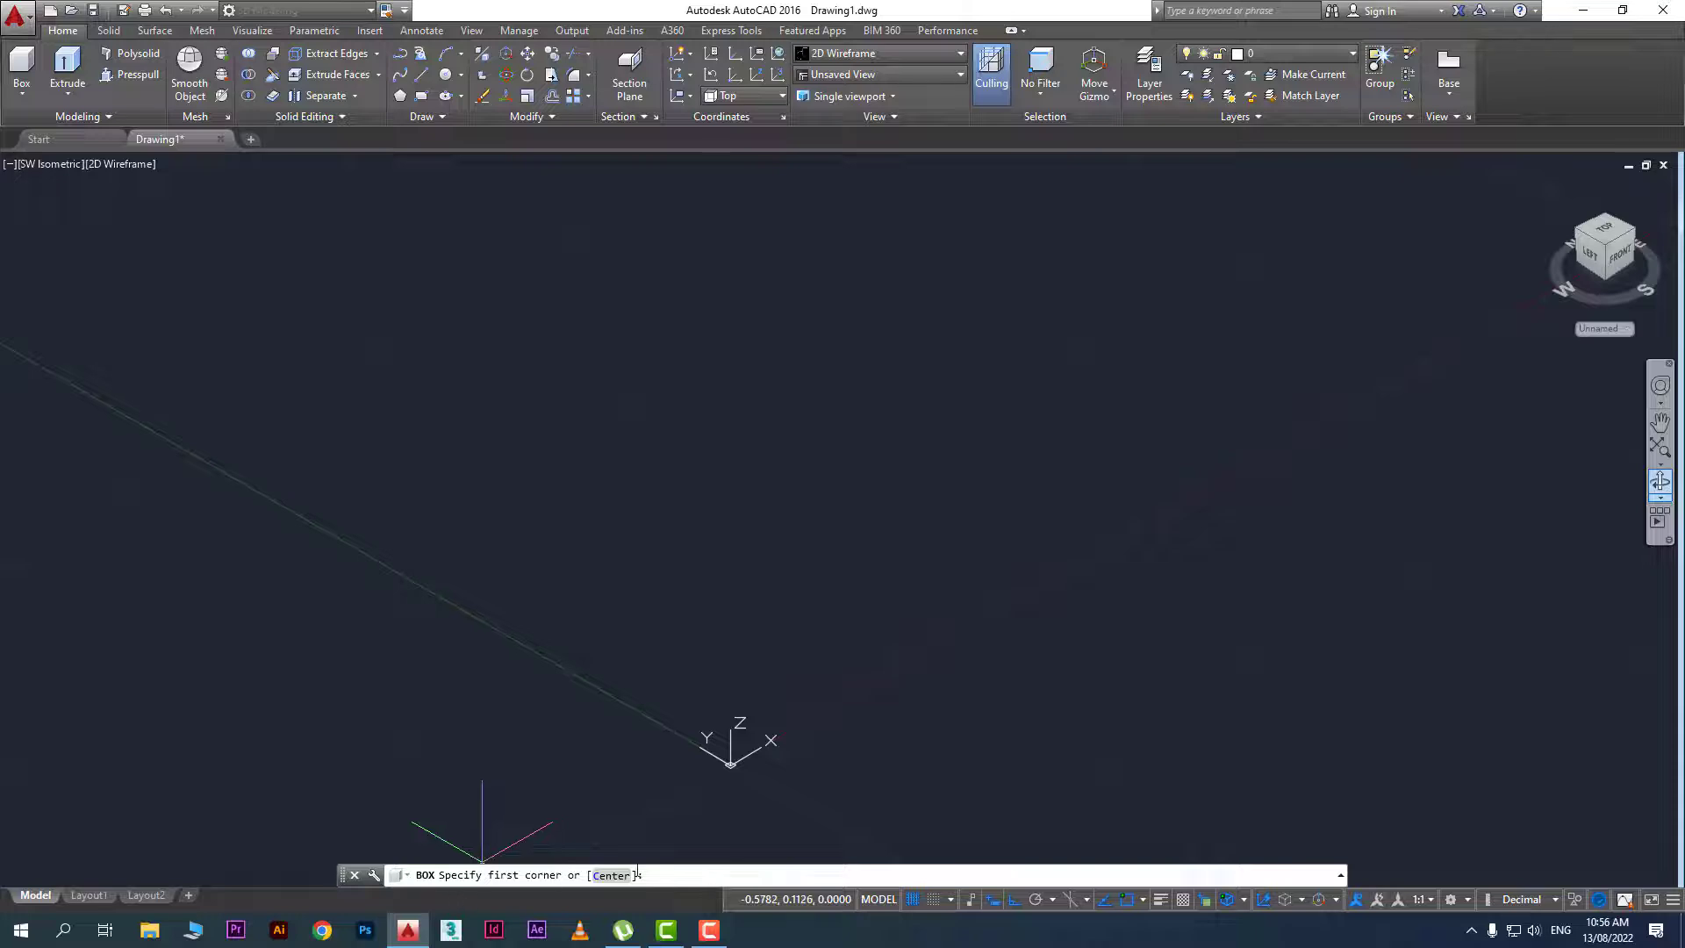
middle_click_drag(989, 624, 778, 733)
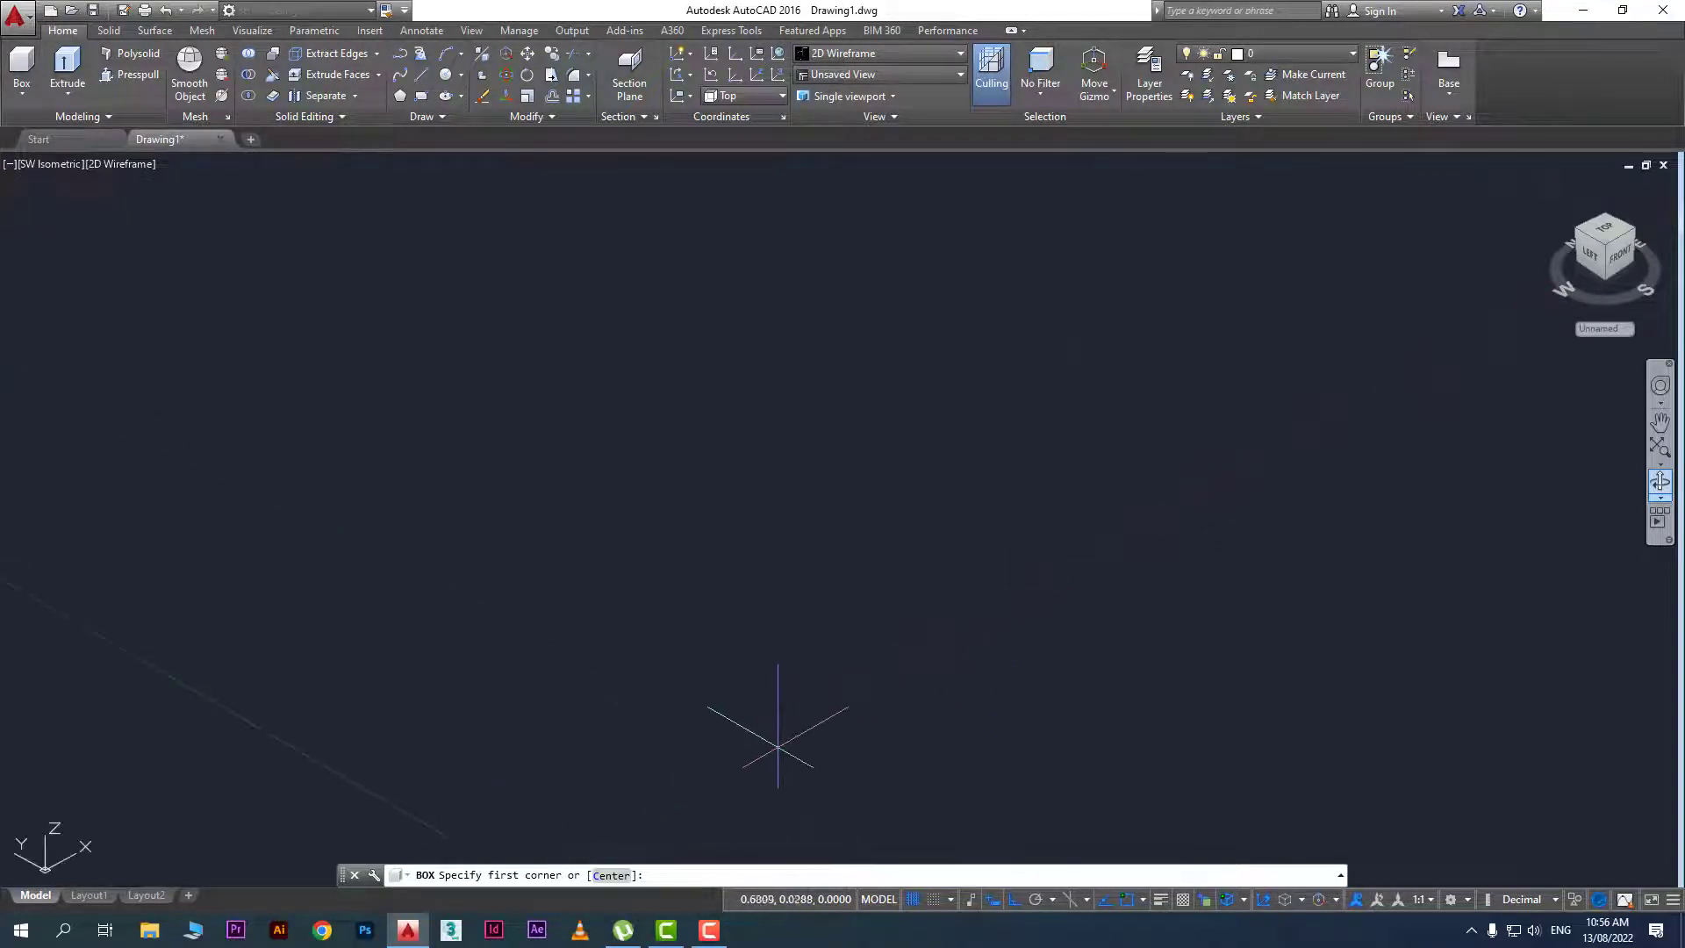
left_click(770, 742)
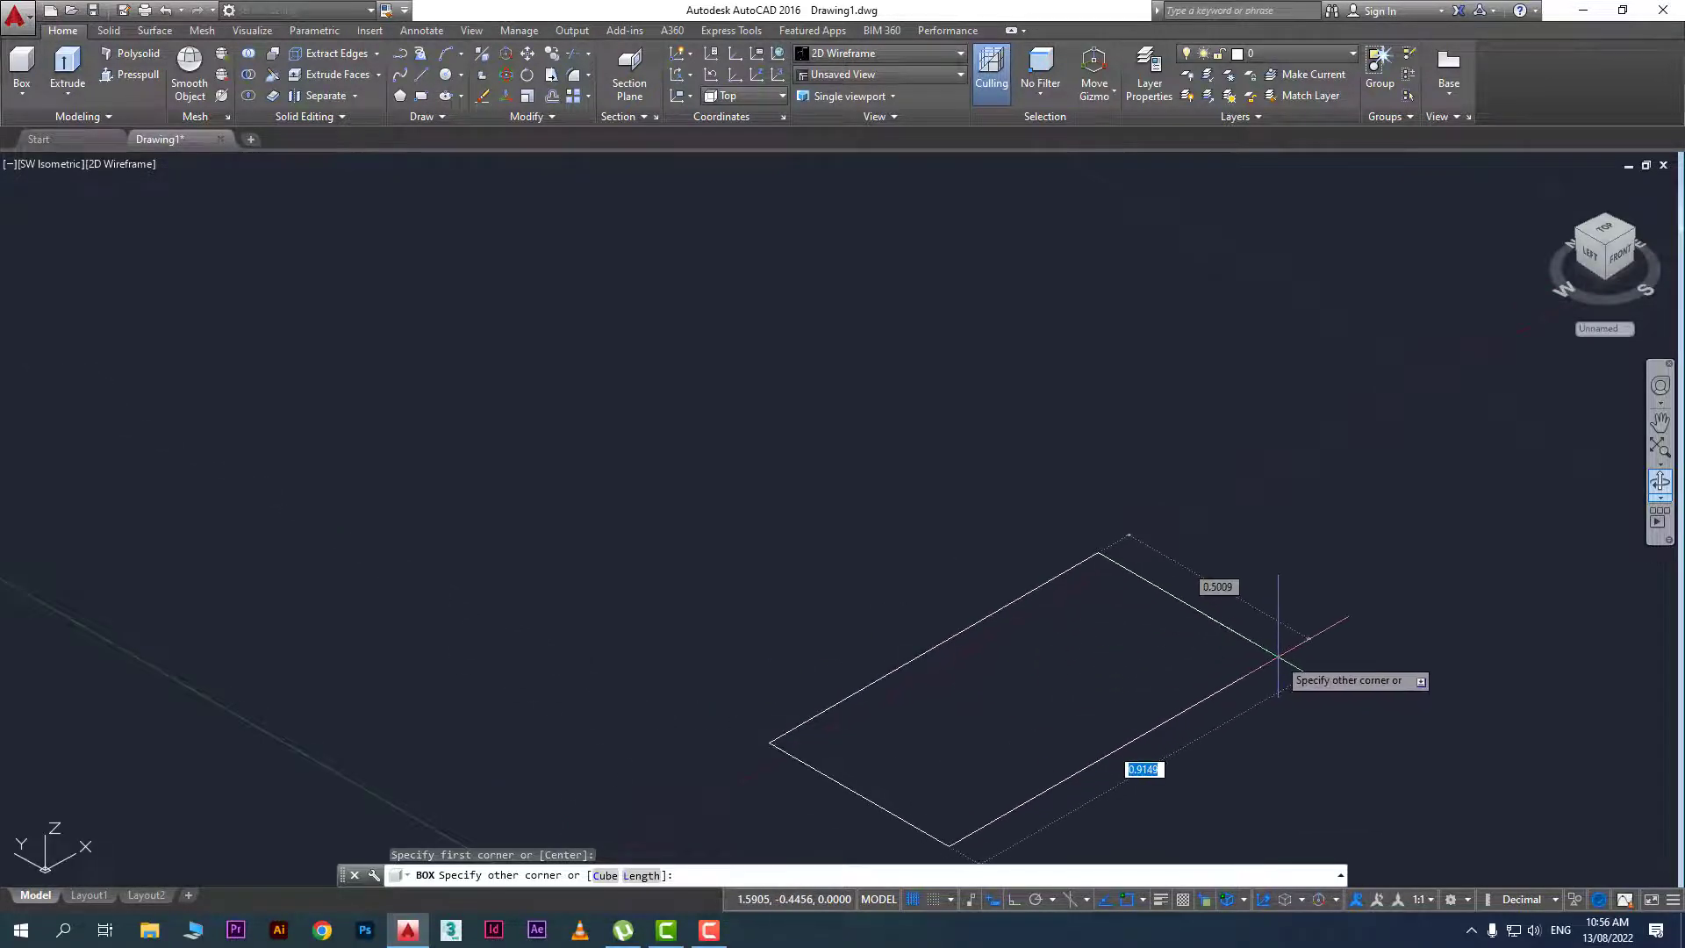
left_click(1252, 691)
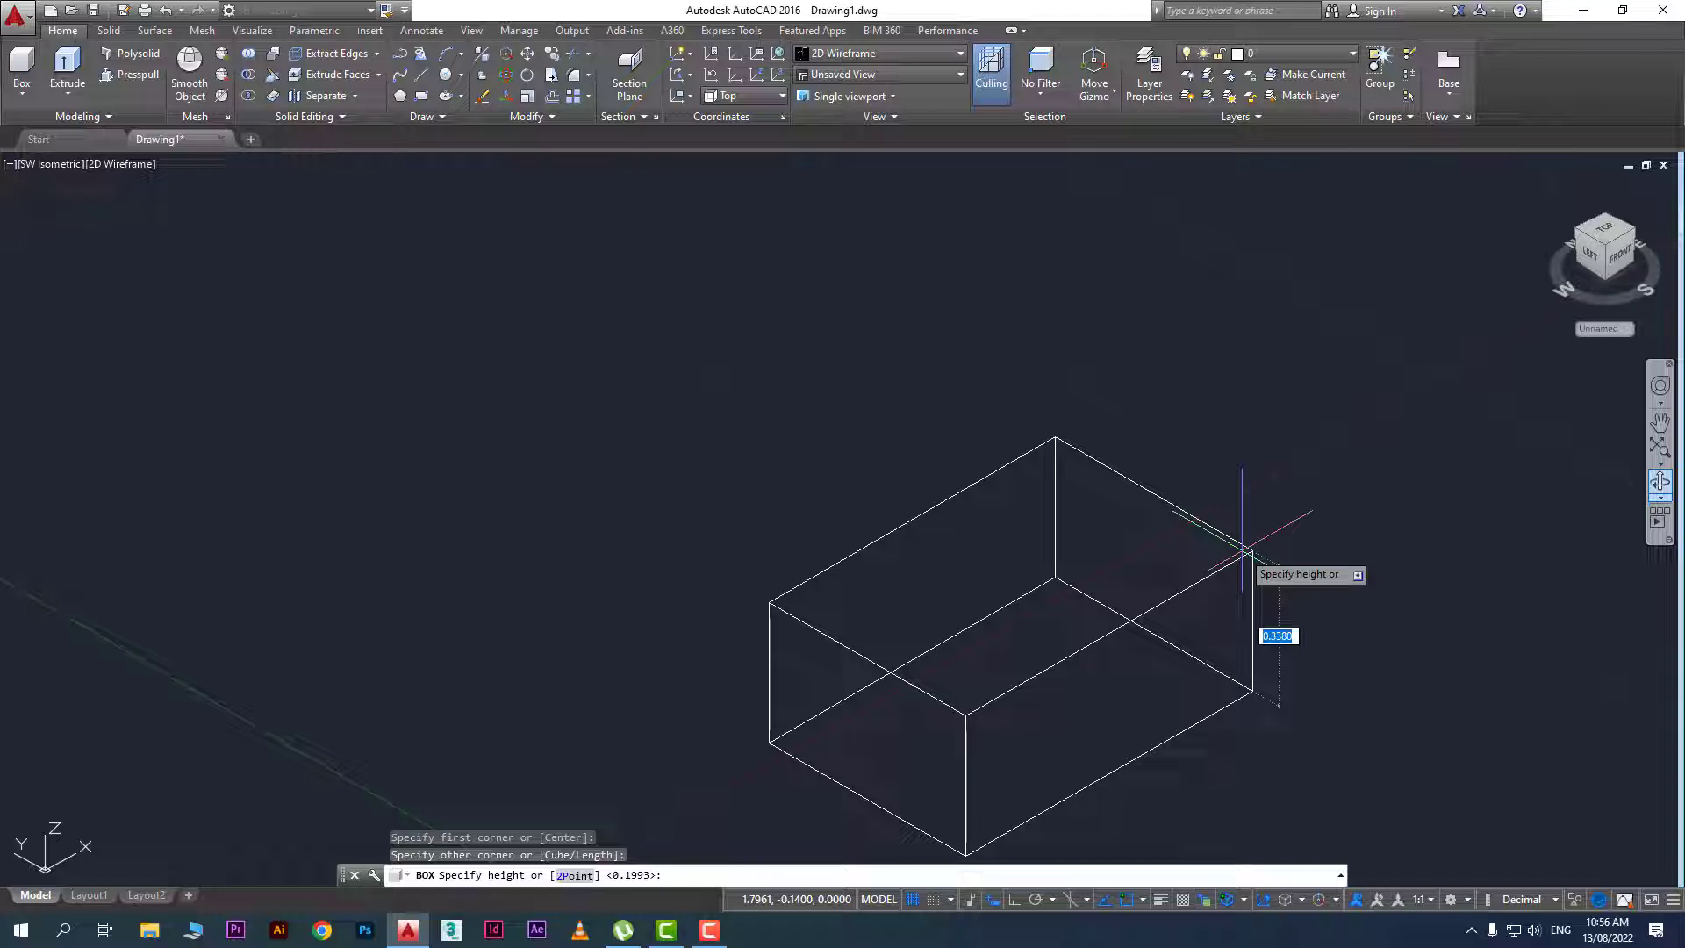
key("Return")
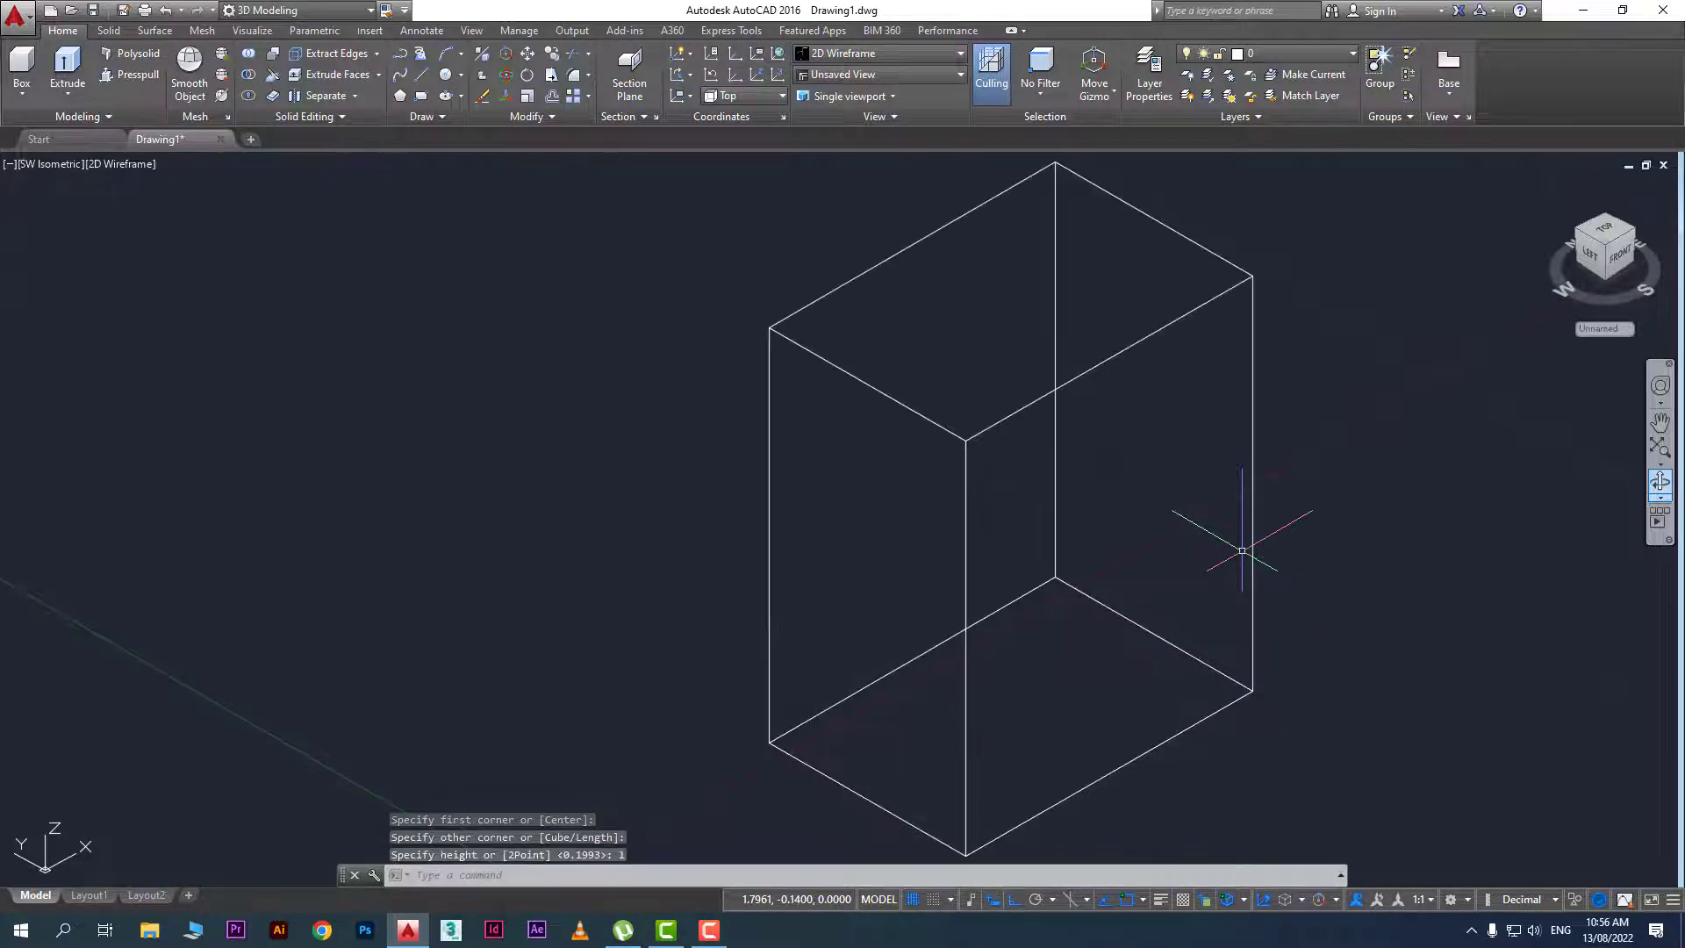
Show the box in the Conceptual visual style and change it to the Hidden style
middle_click_drag(1242, 550, 989, 541)
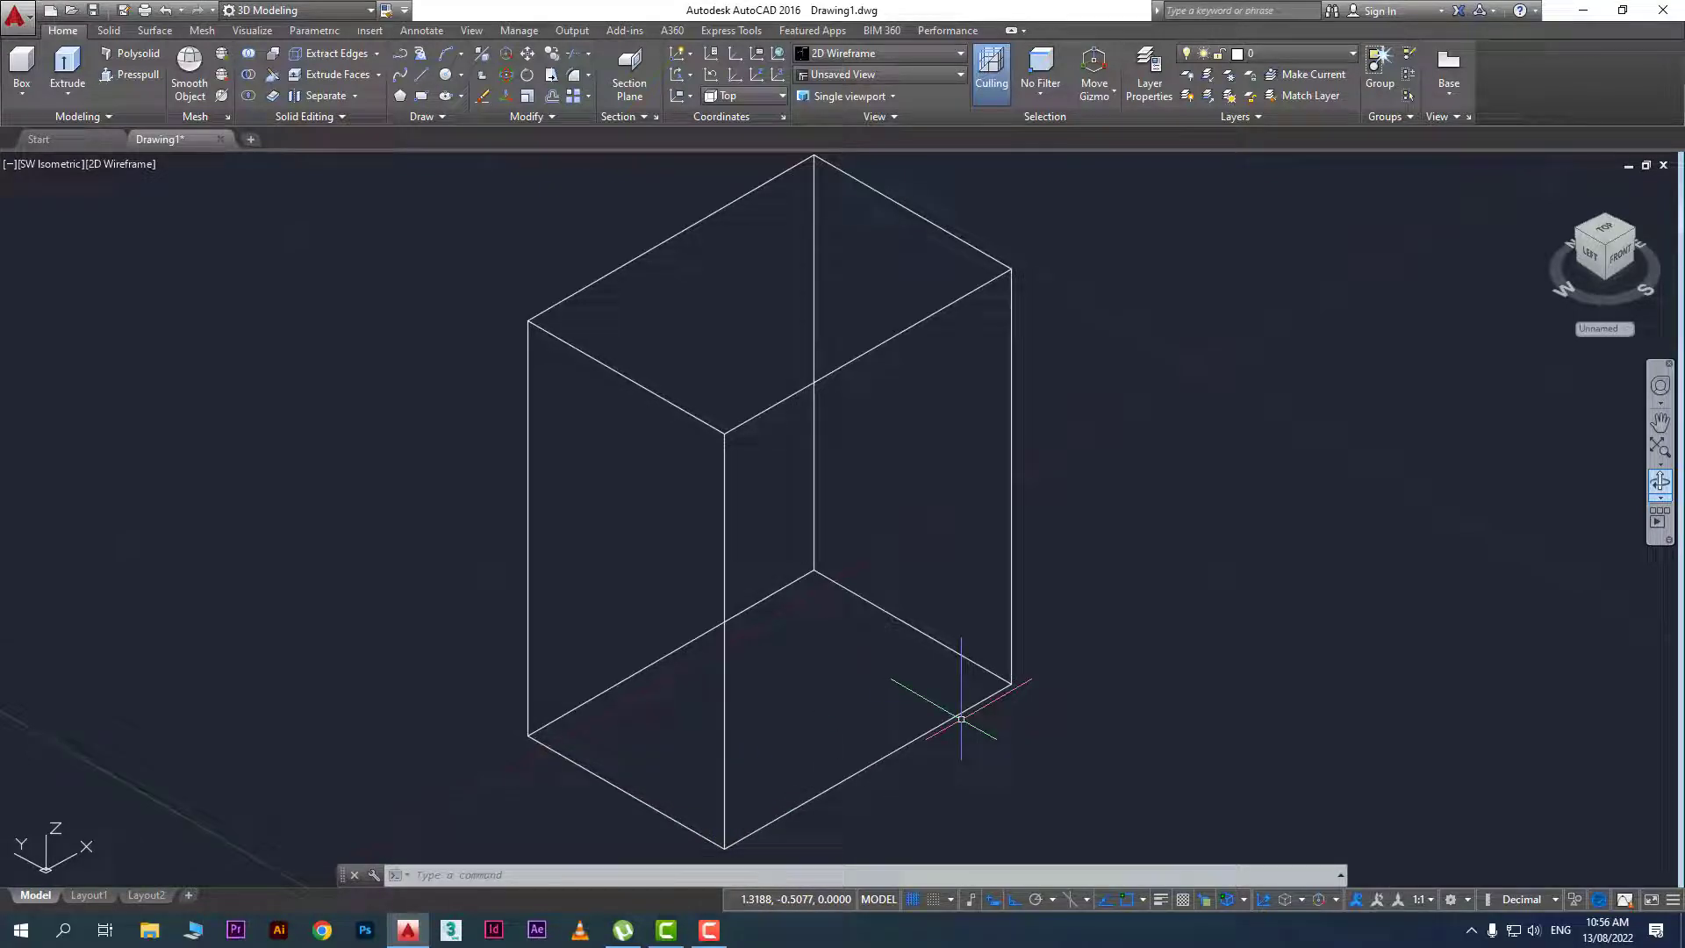
middle_click_drag(891, 669, 768, 695)
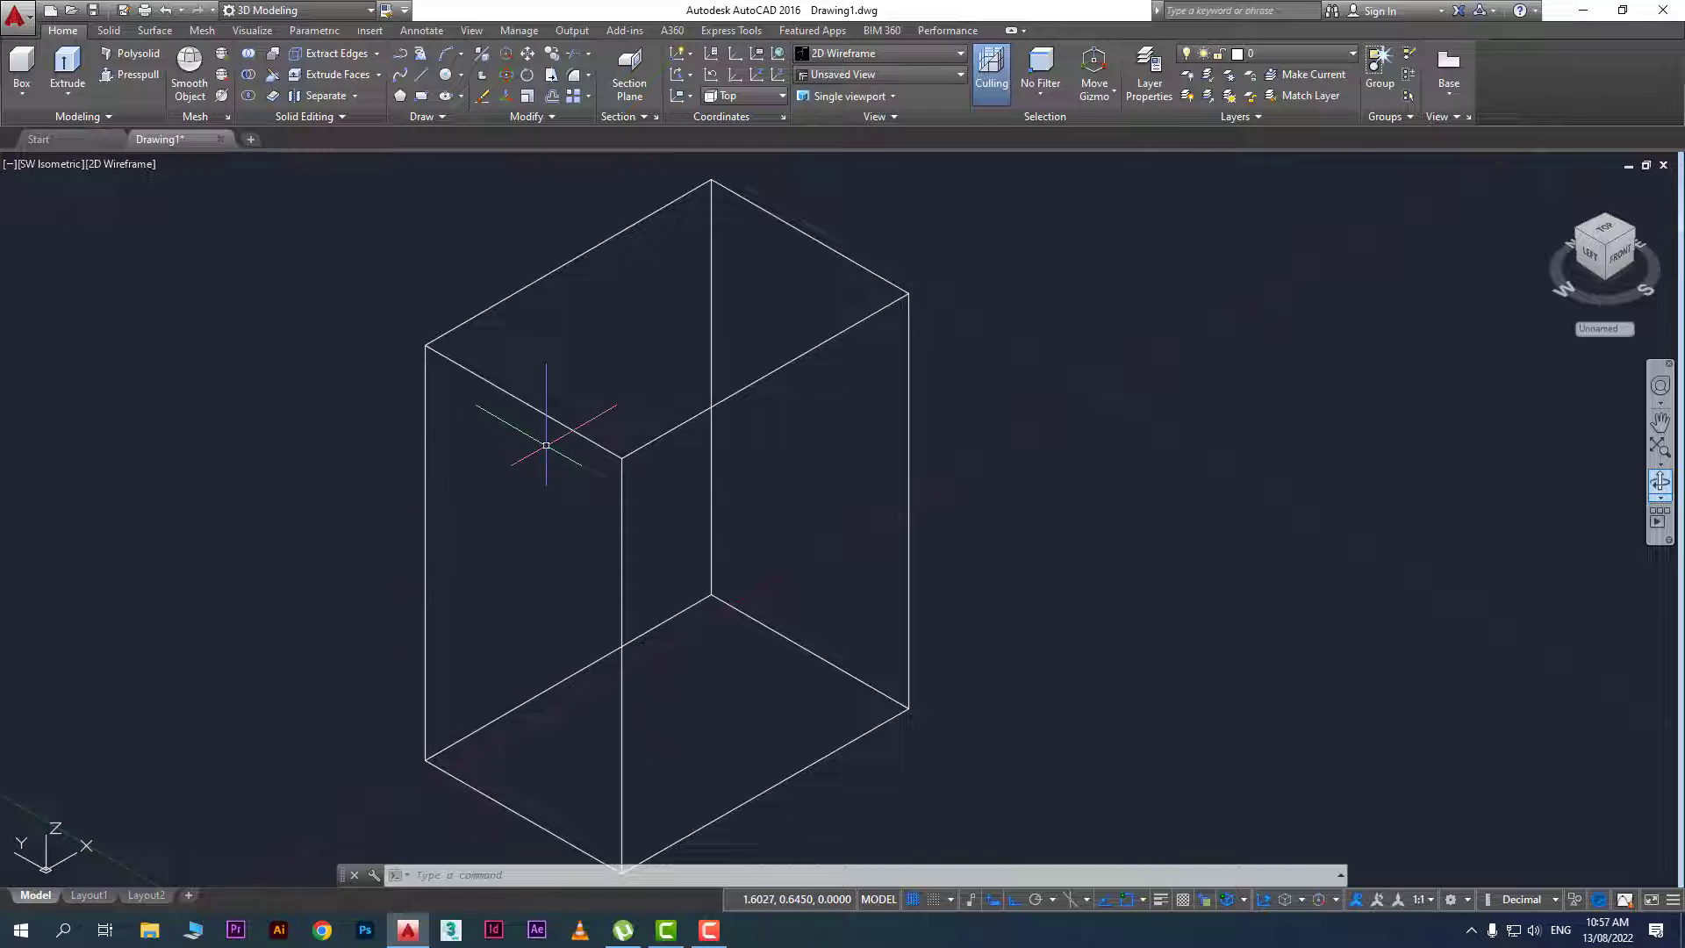
scroll(515, 459, "down", 2)
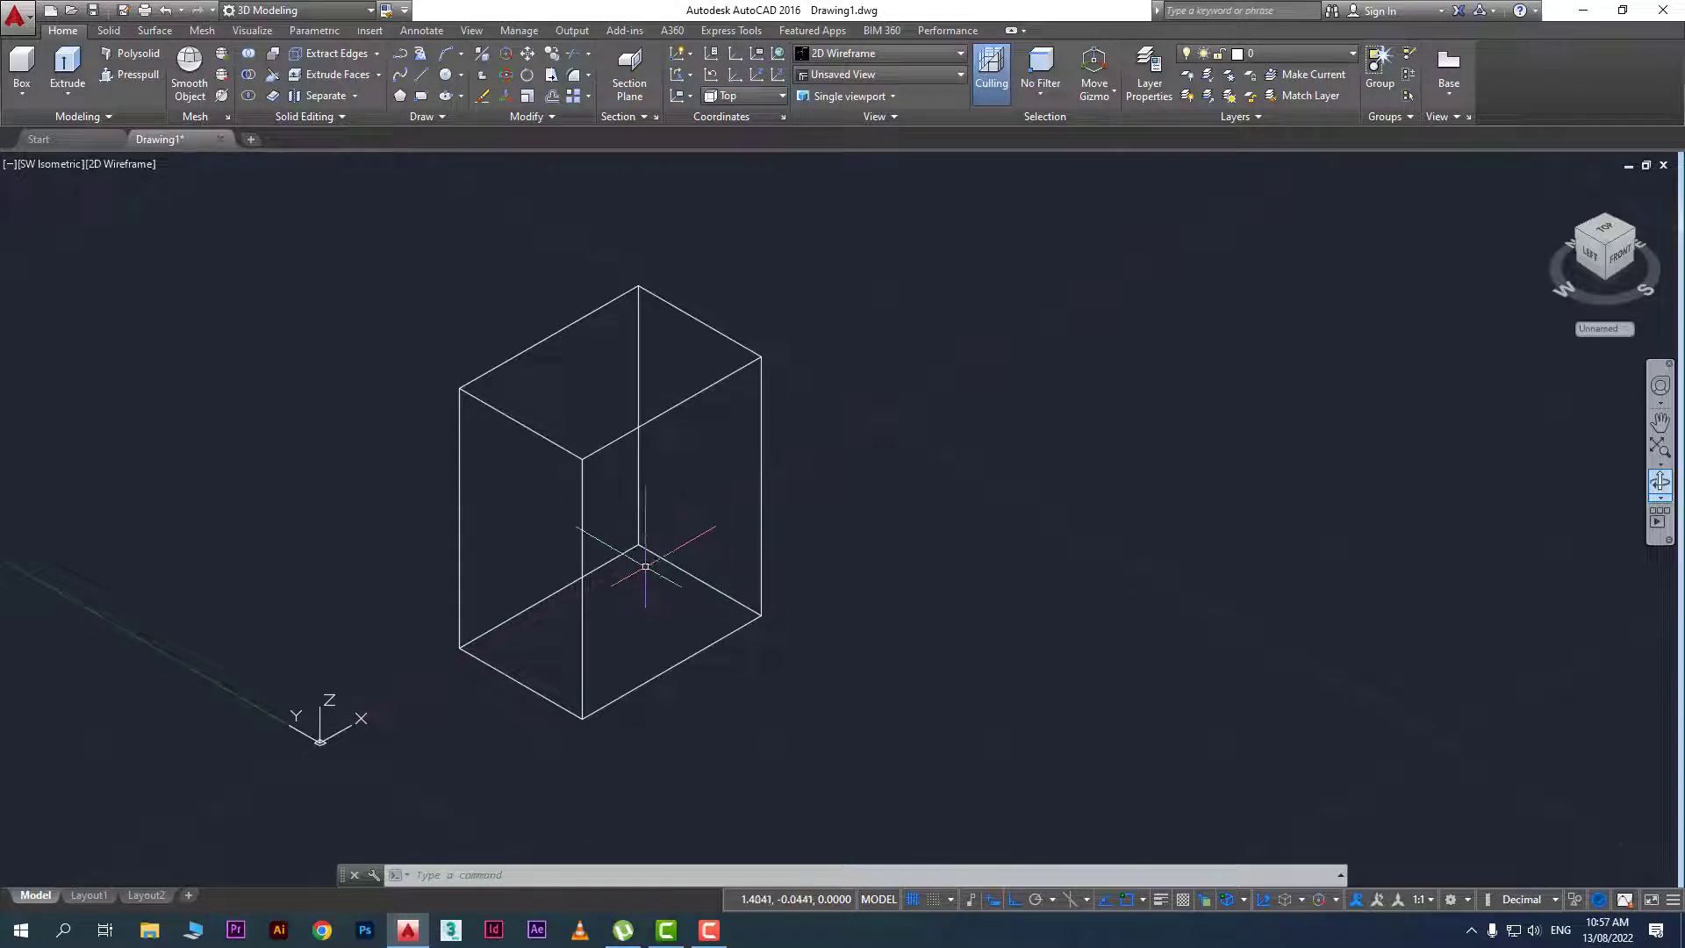
left_click(120, 164)
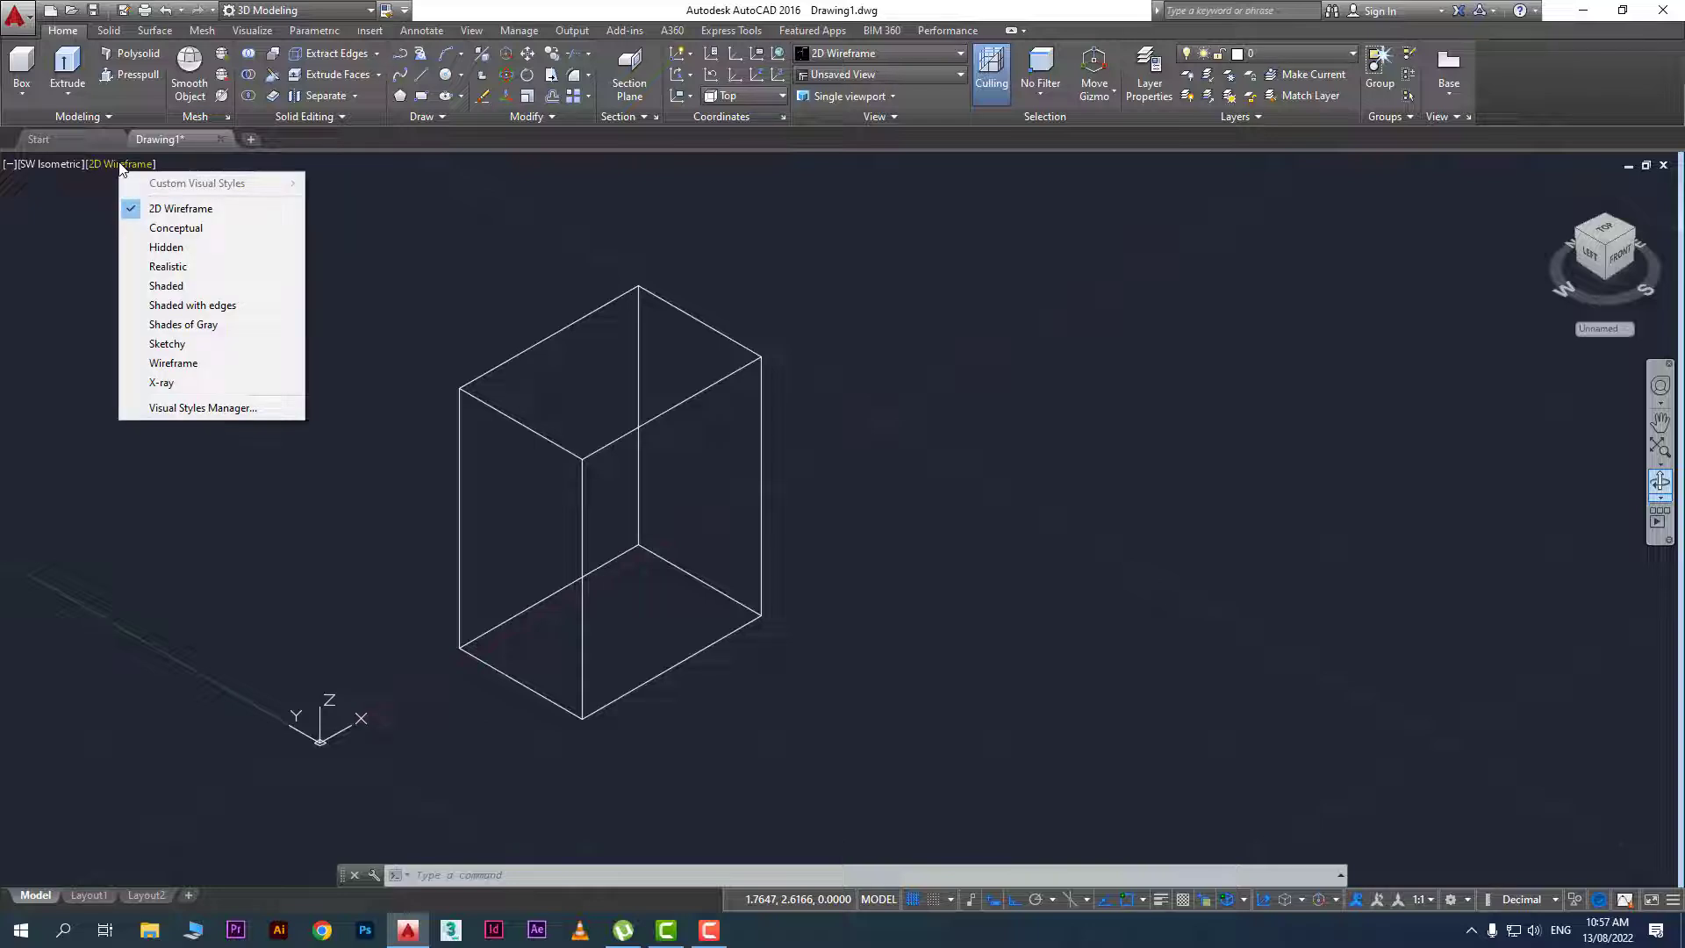
left_click(230, 230)
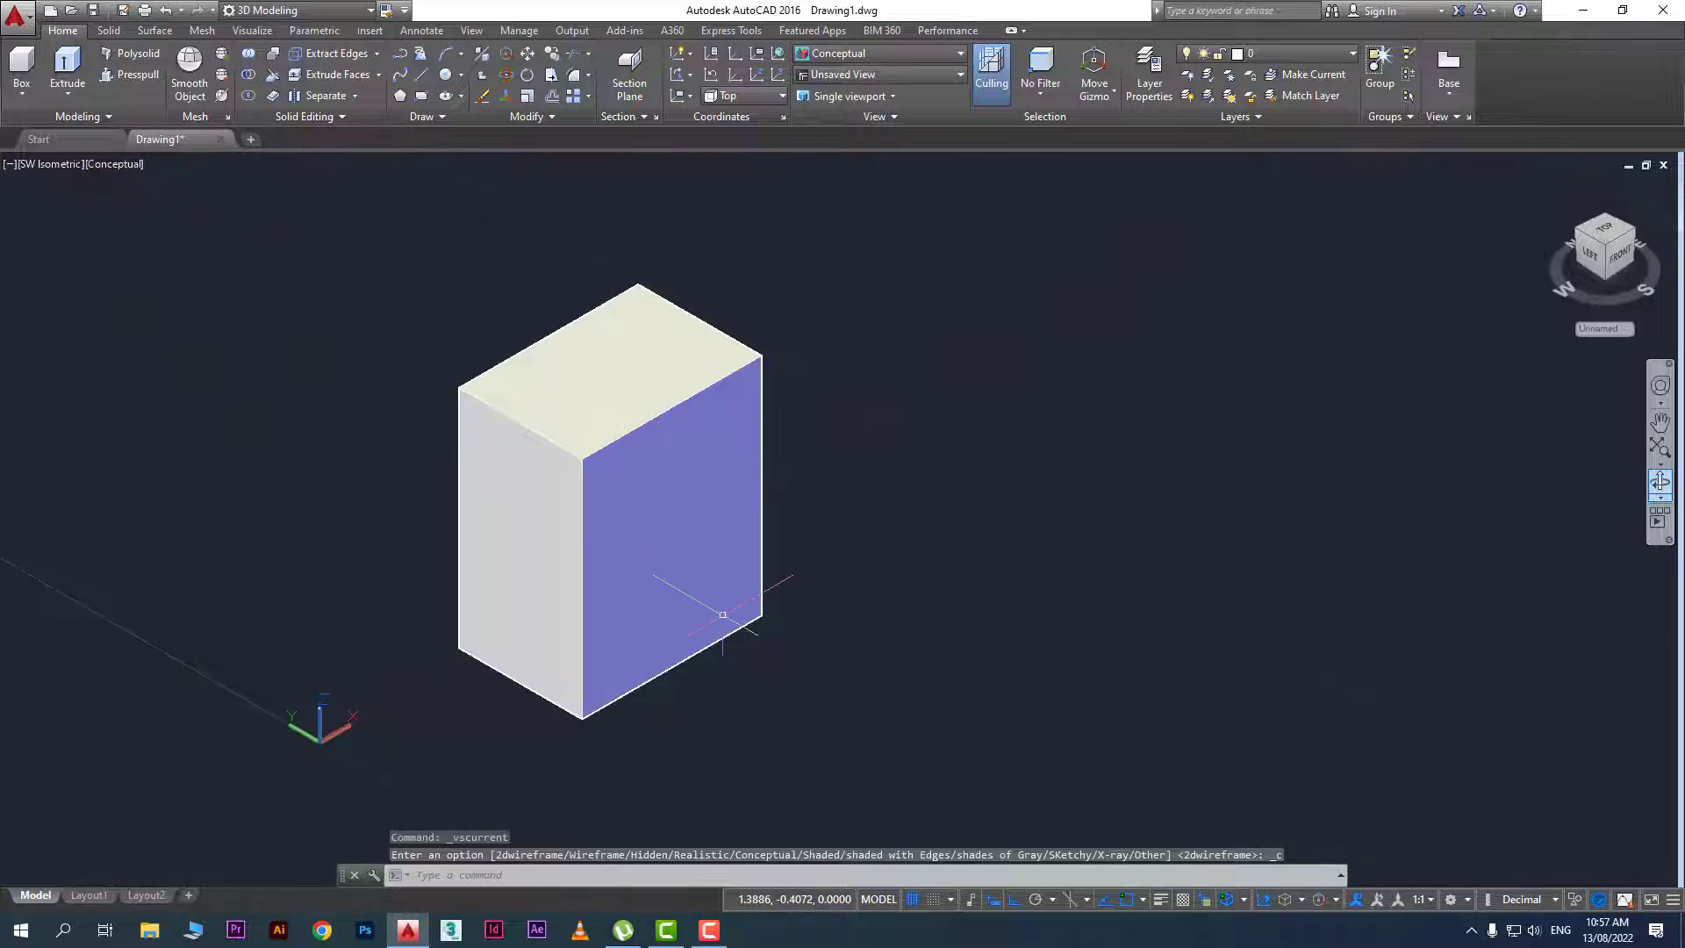
left_click(93, 165)
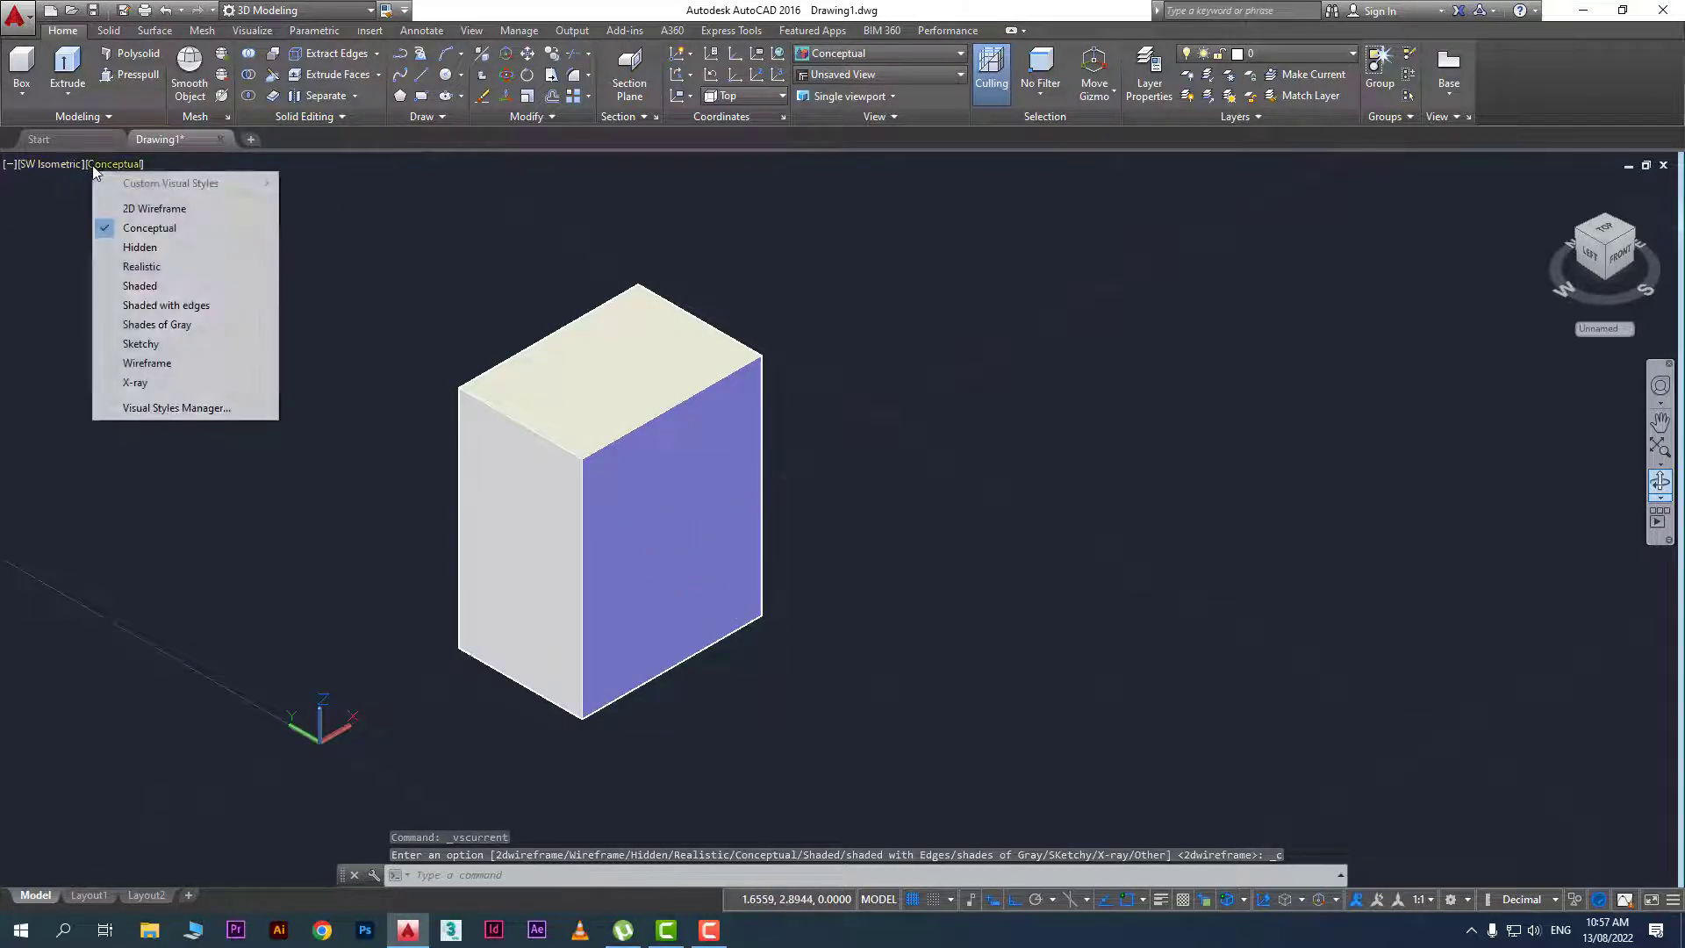
left_click(211, 247)
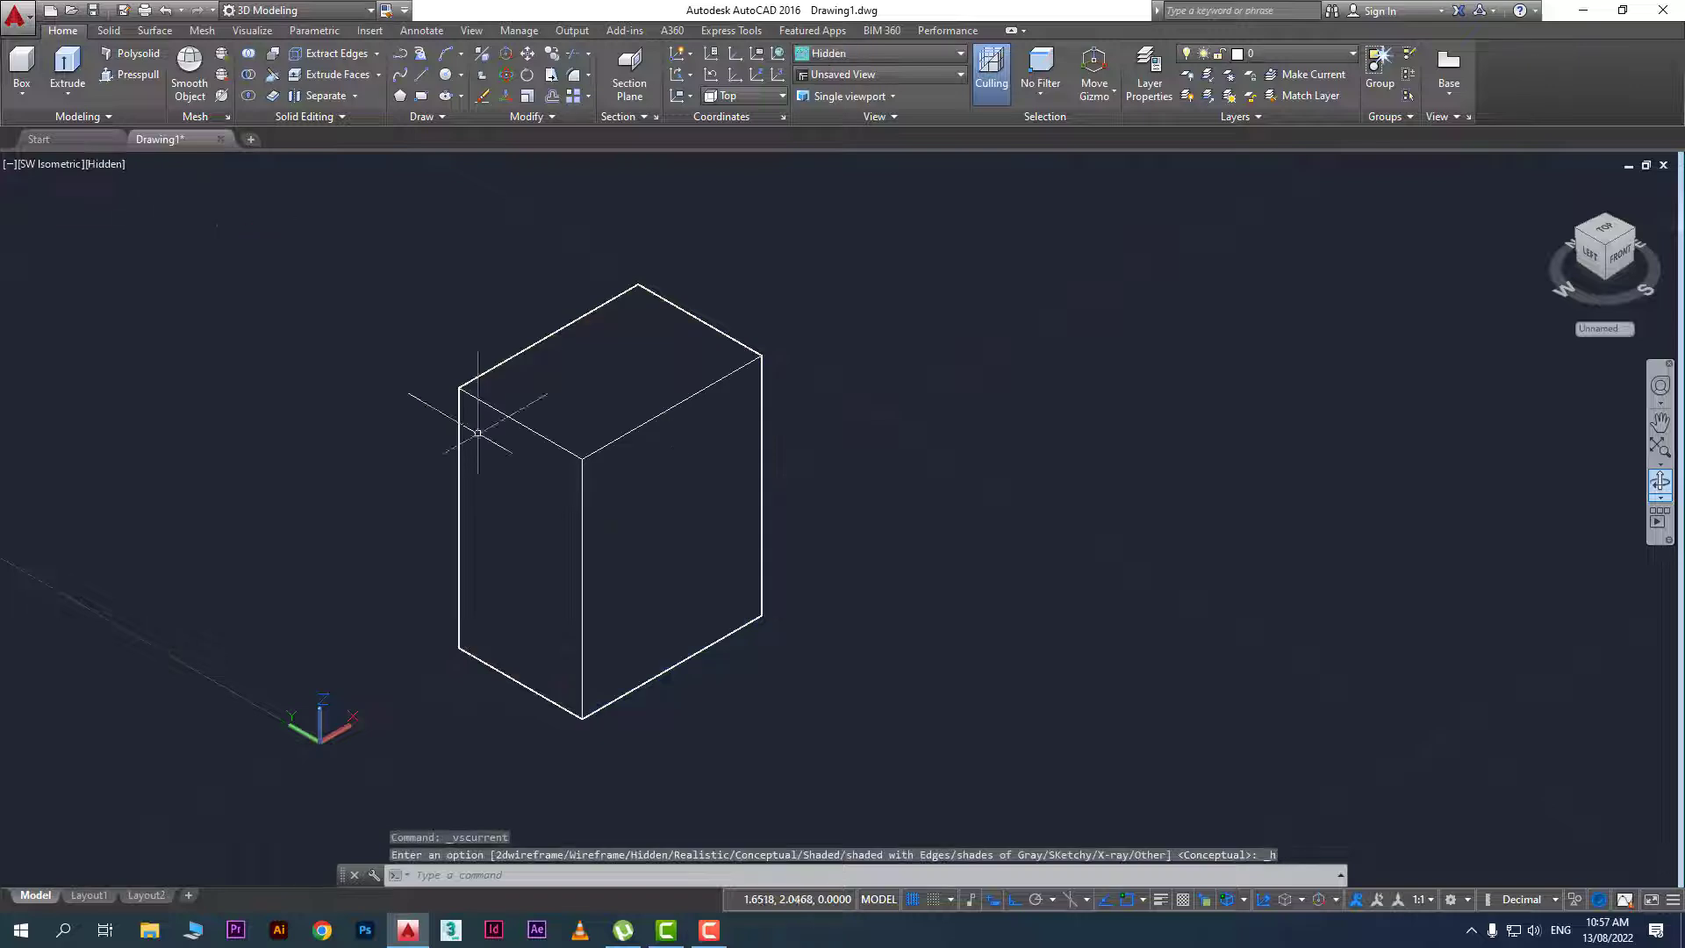
Show the box in the Realistic visual style and change it to the Shaded style
scroll(677, 583, "up", 2)
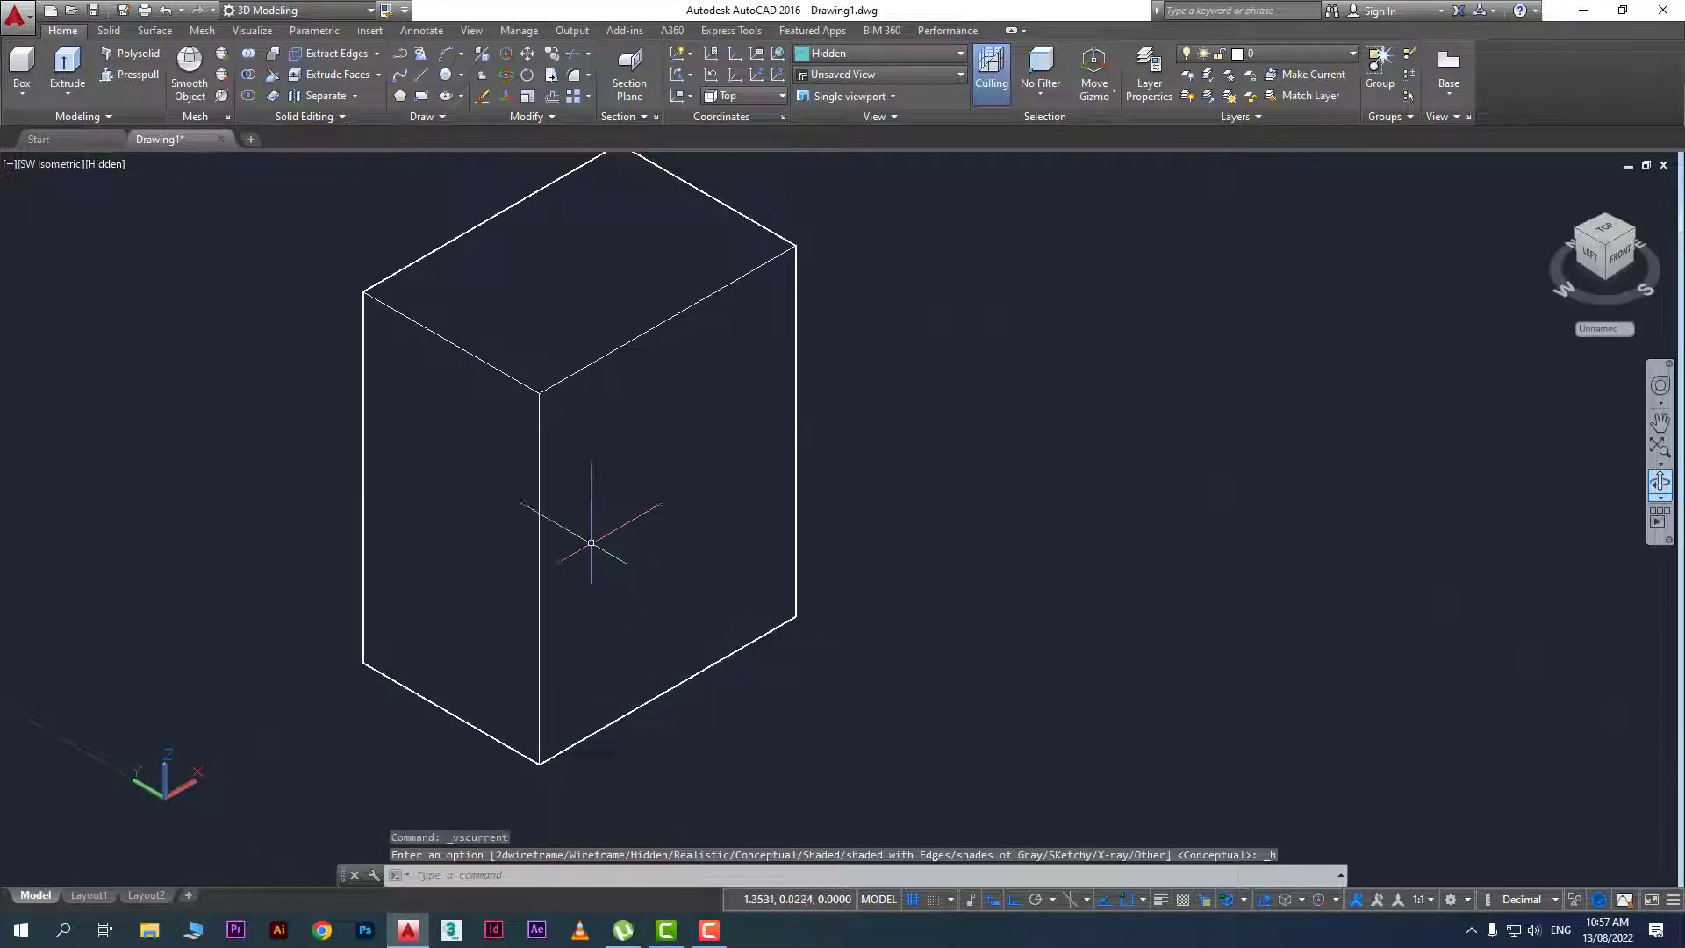
left_click(72, 163)
left_click(98, 163)
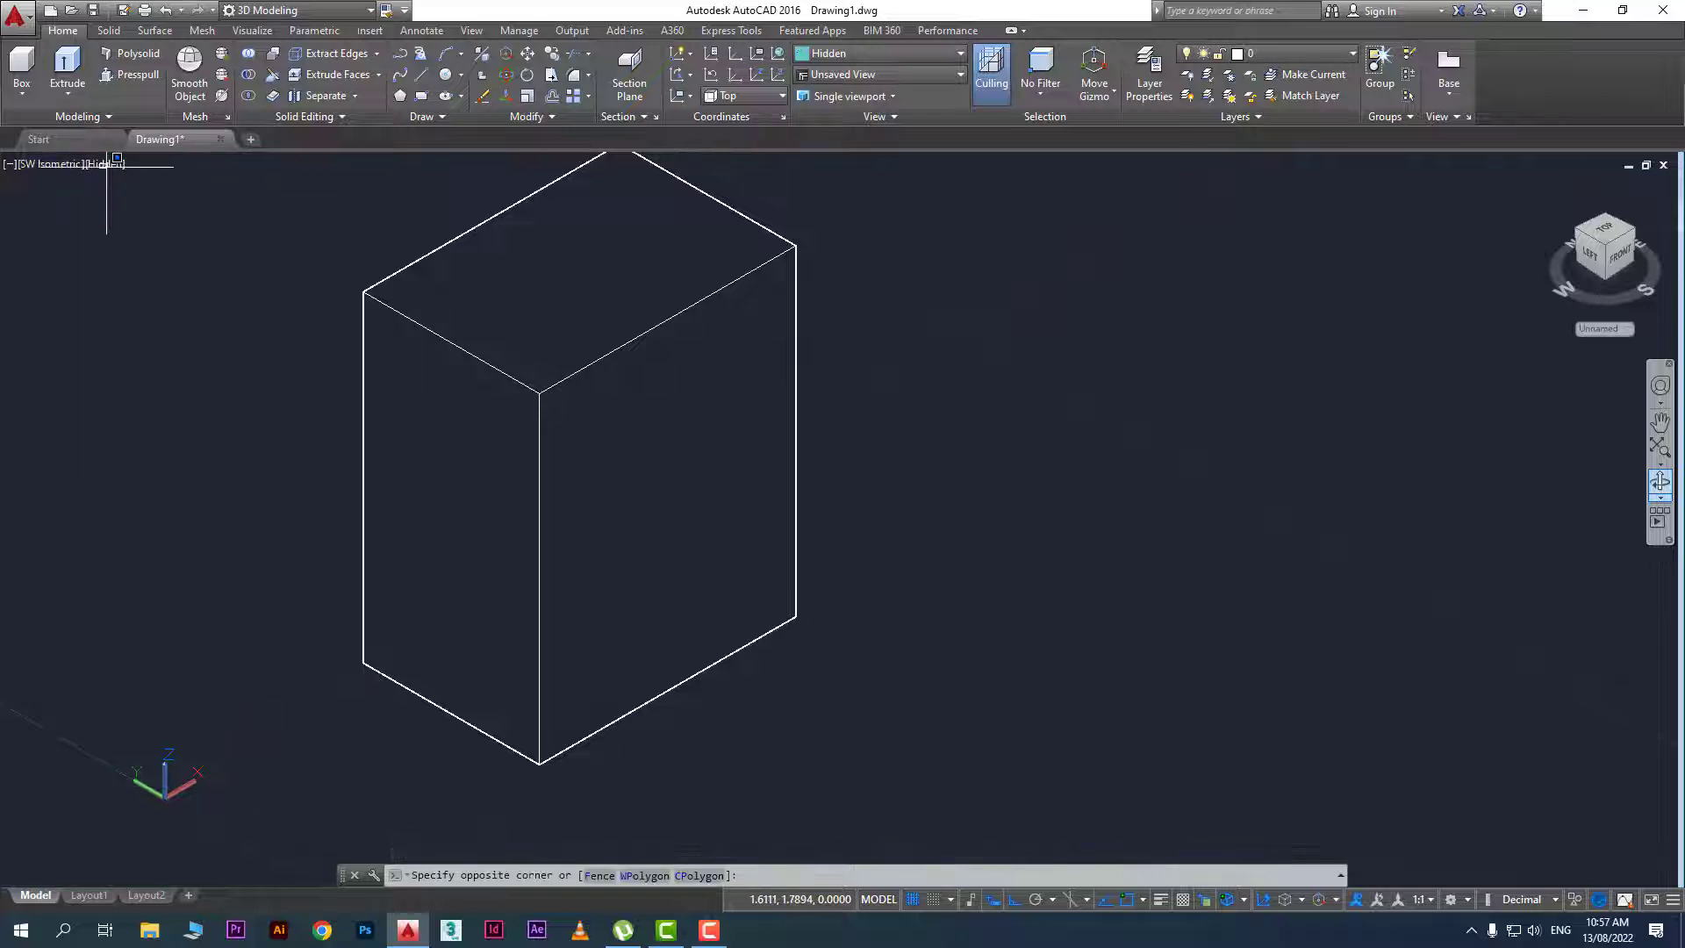
left_click(114, 180)
left_click(105, 163)
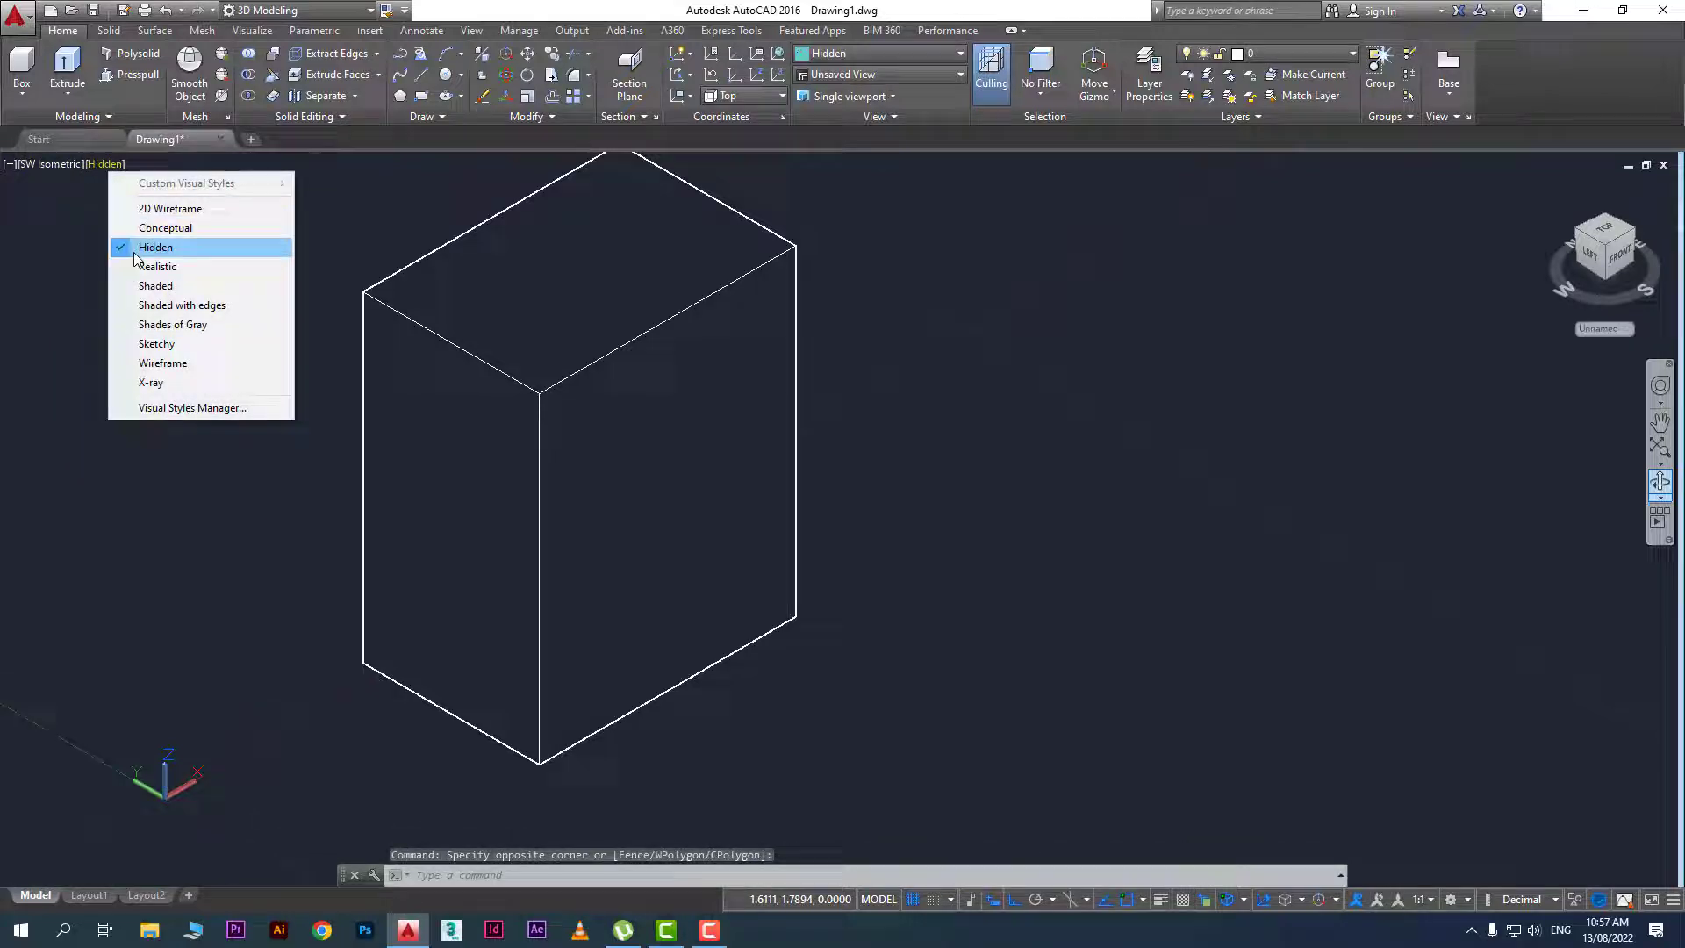
left_click(188, 267)
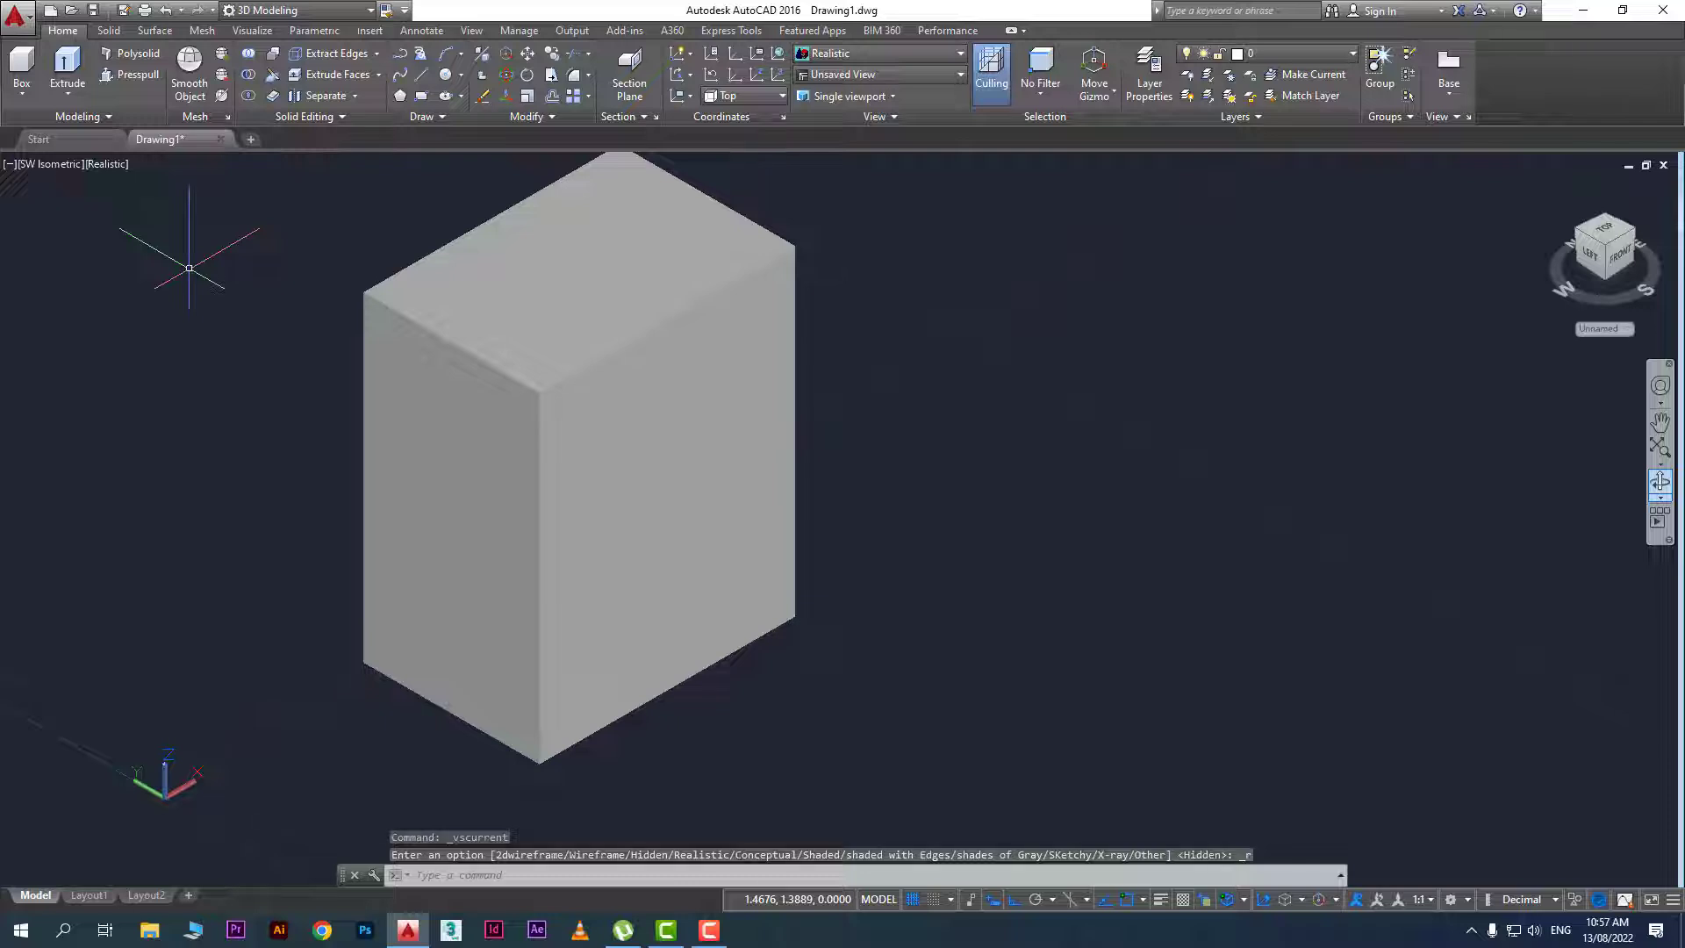
left_click(105, 164)
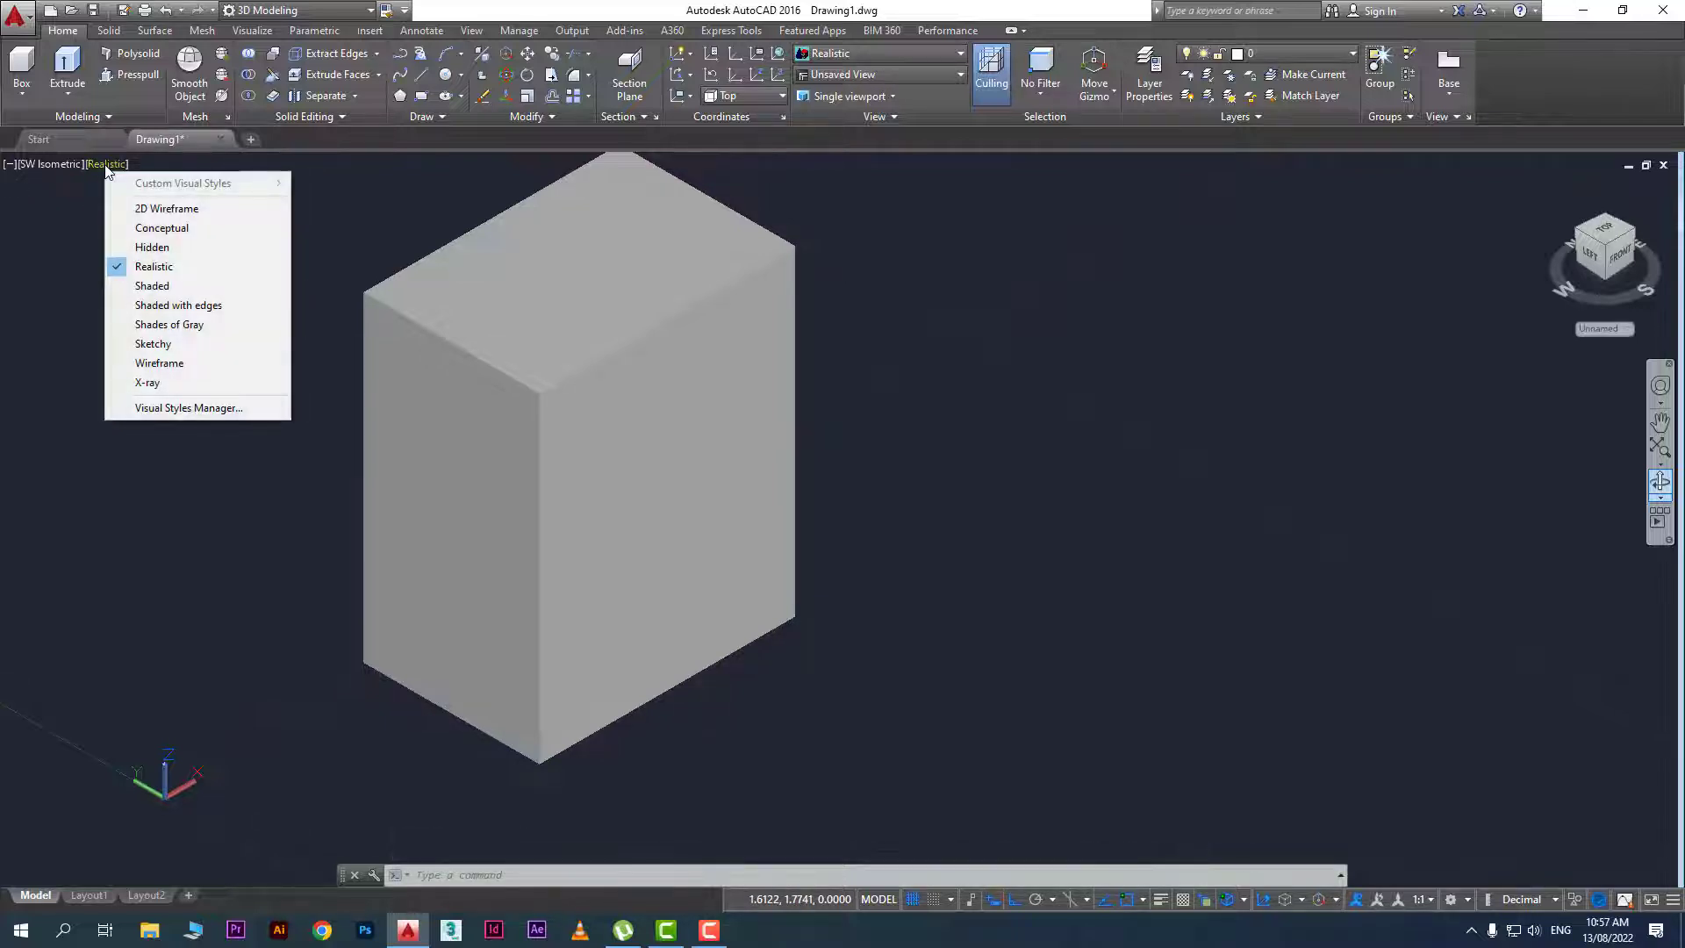
left_click(211, 287)
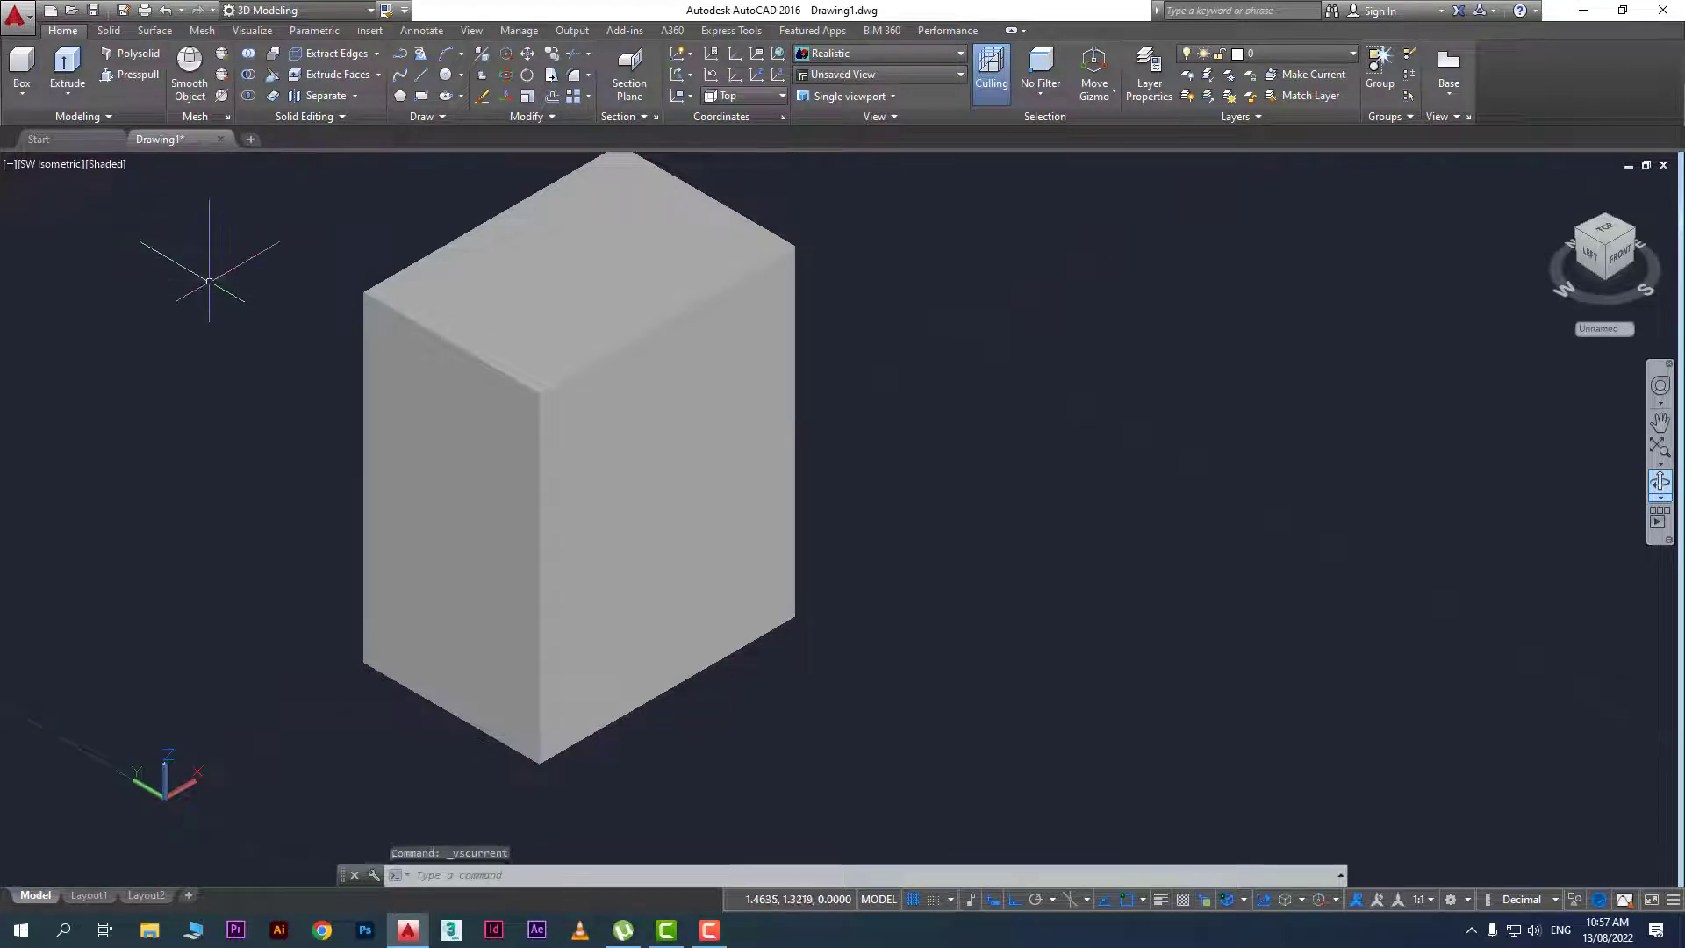
Switch the box's visual style to Conceptual and change it to Shaded with edges
left_click(93, 164)
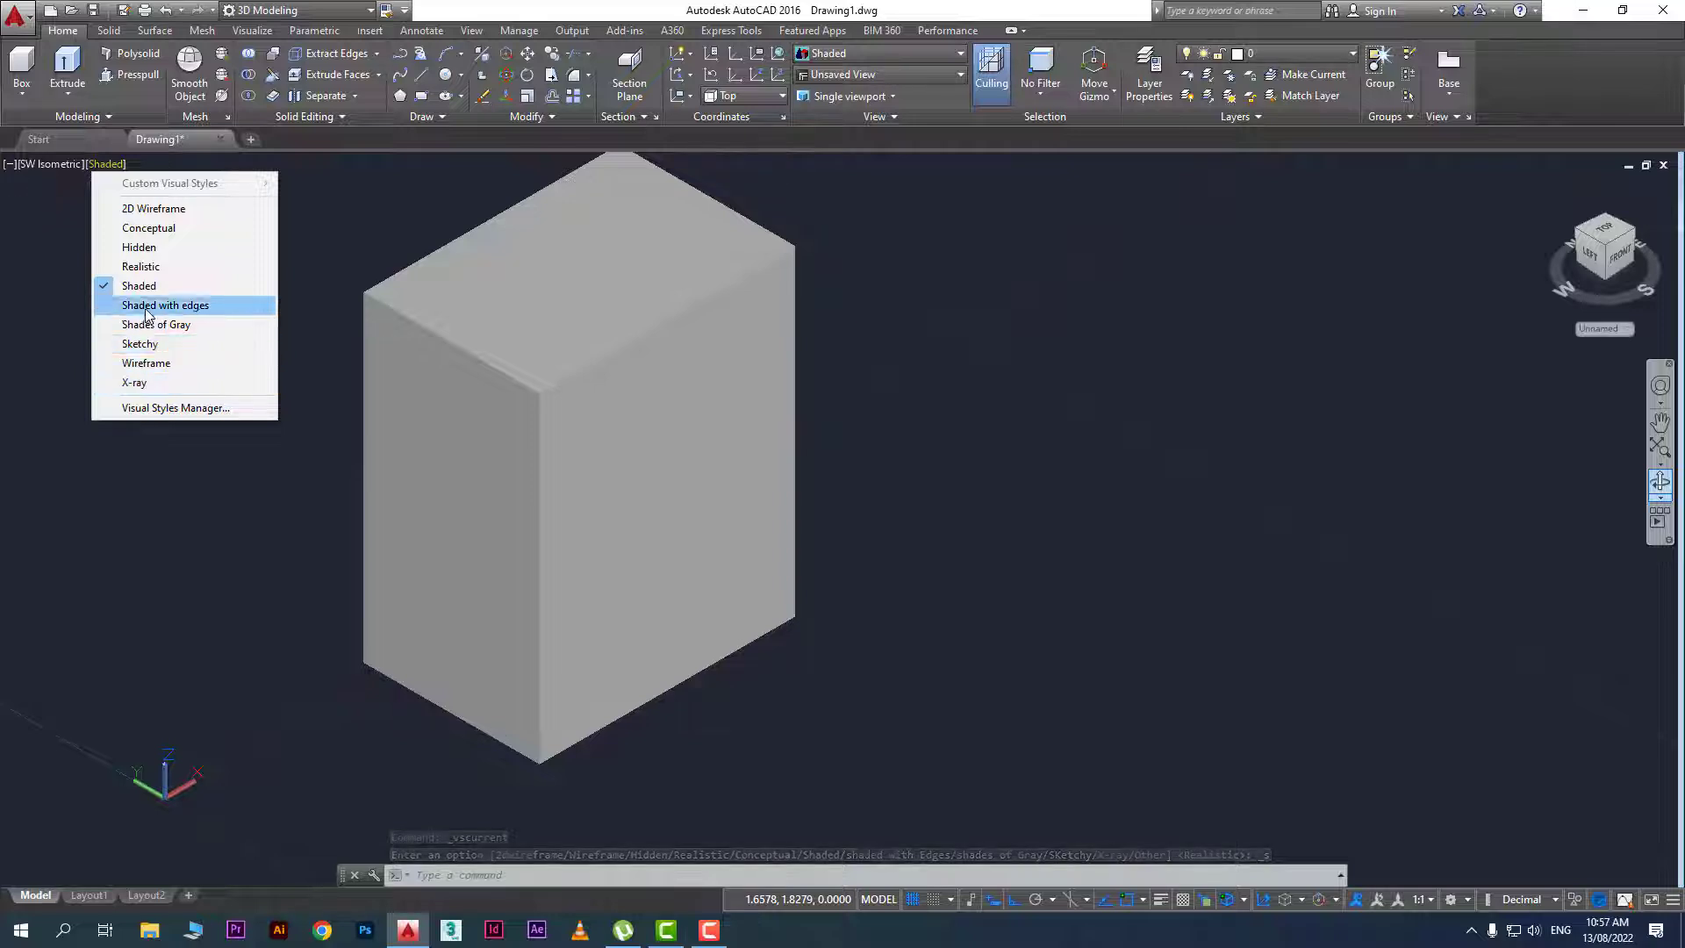
left_click(890, 49)
left_click(890, 50)
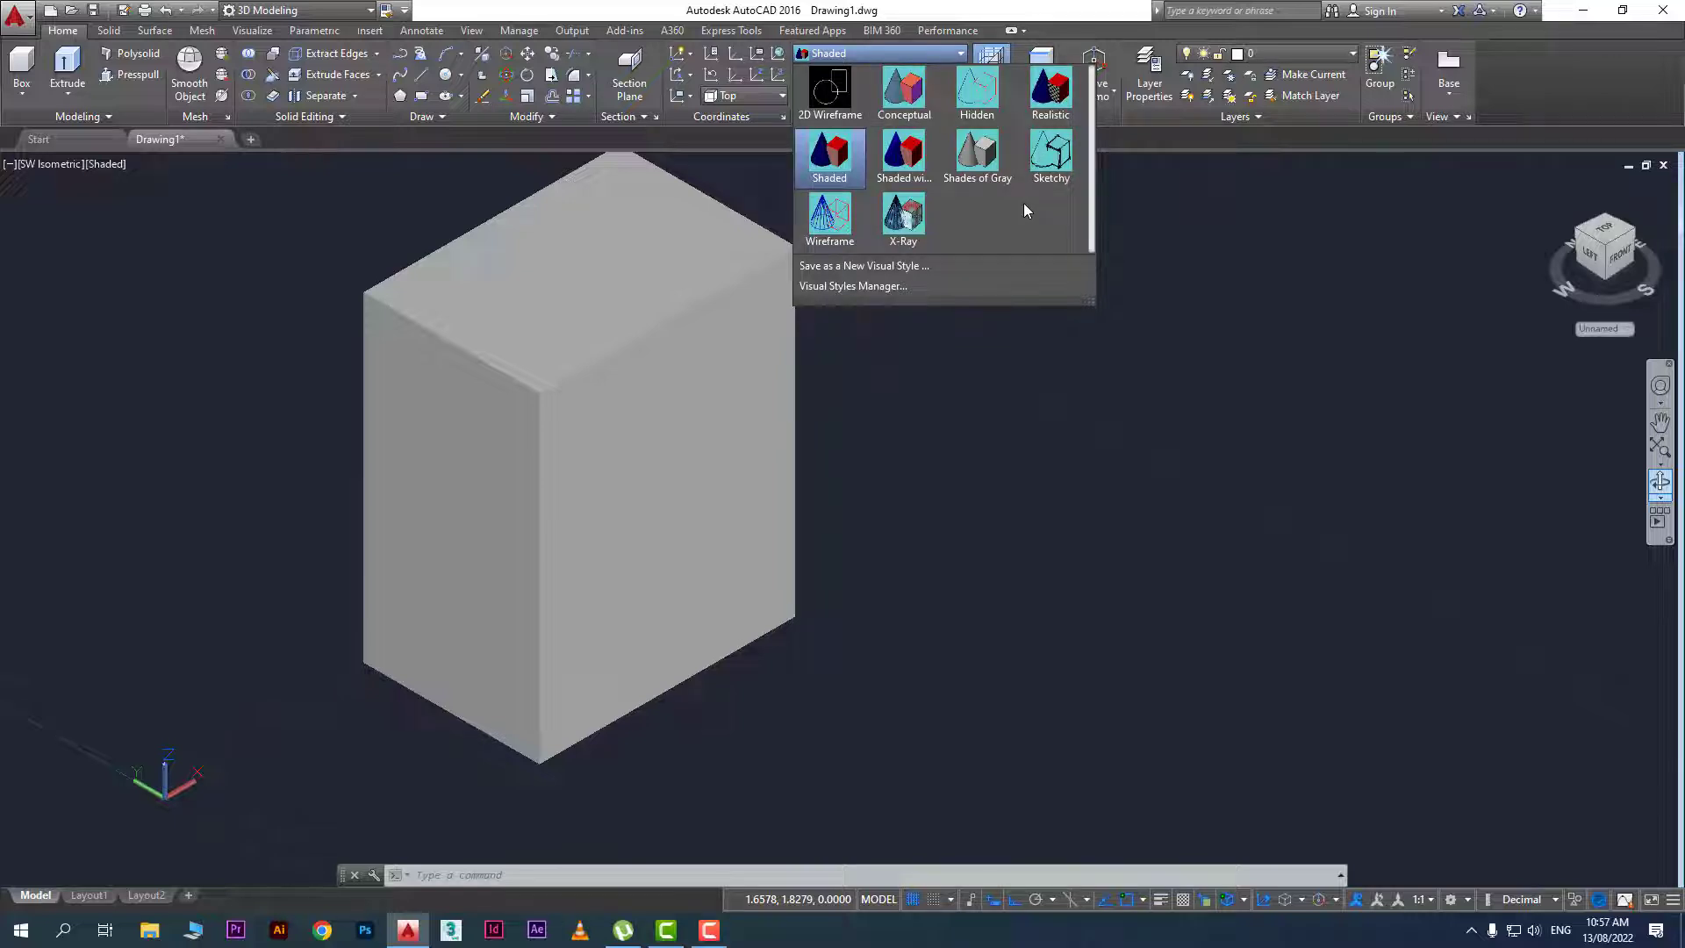
left_click(916, 103)
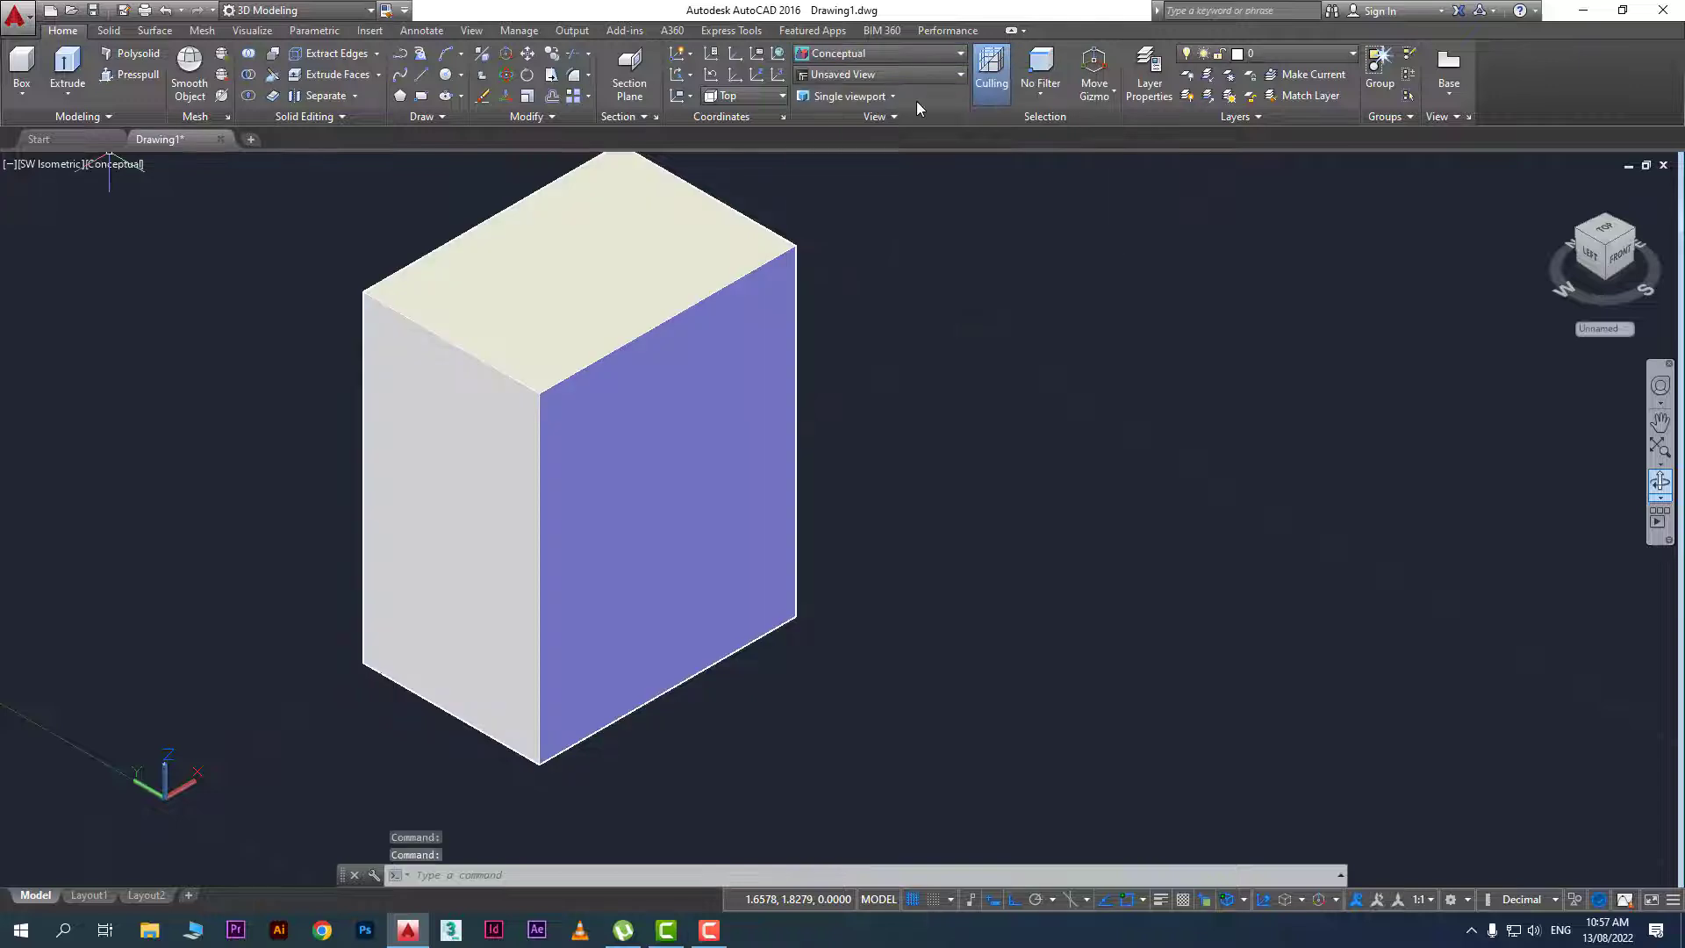
left_click(927, 58)
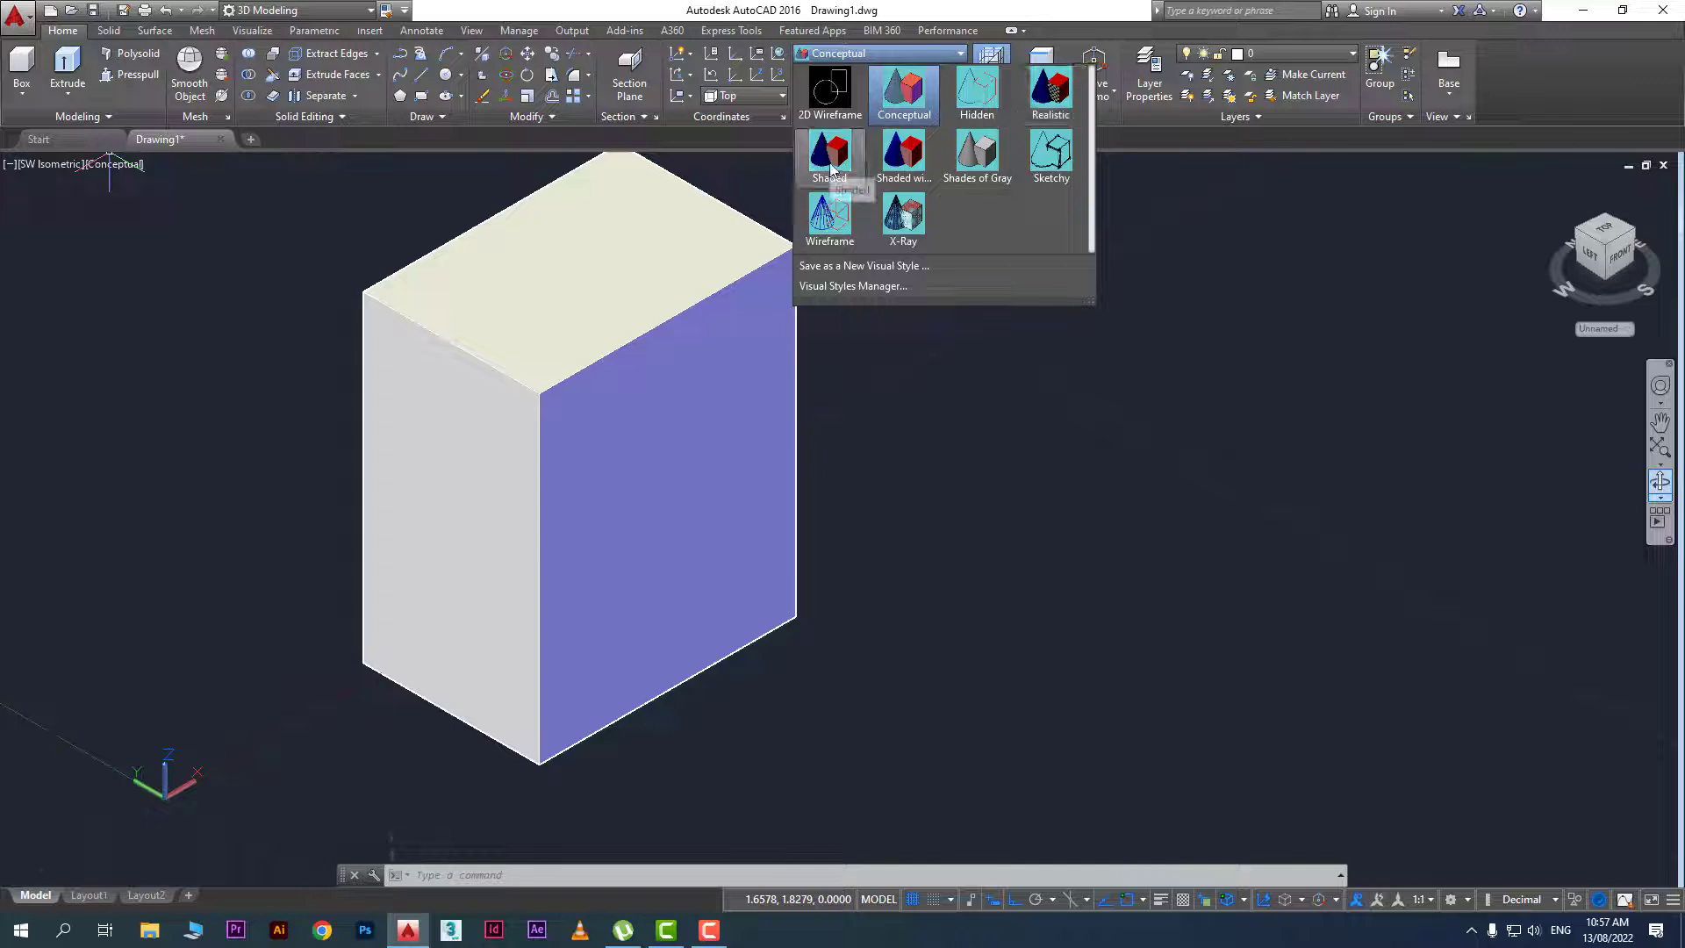
left_click(916, 166)
scroll(548, 533, "up", 2)
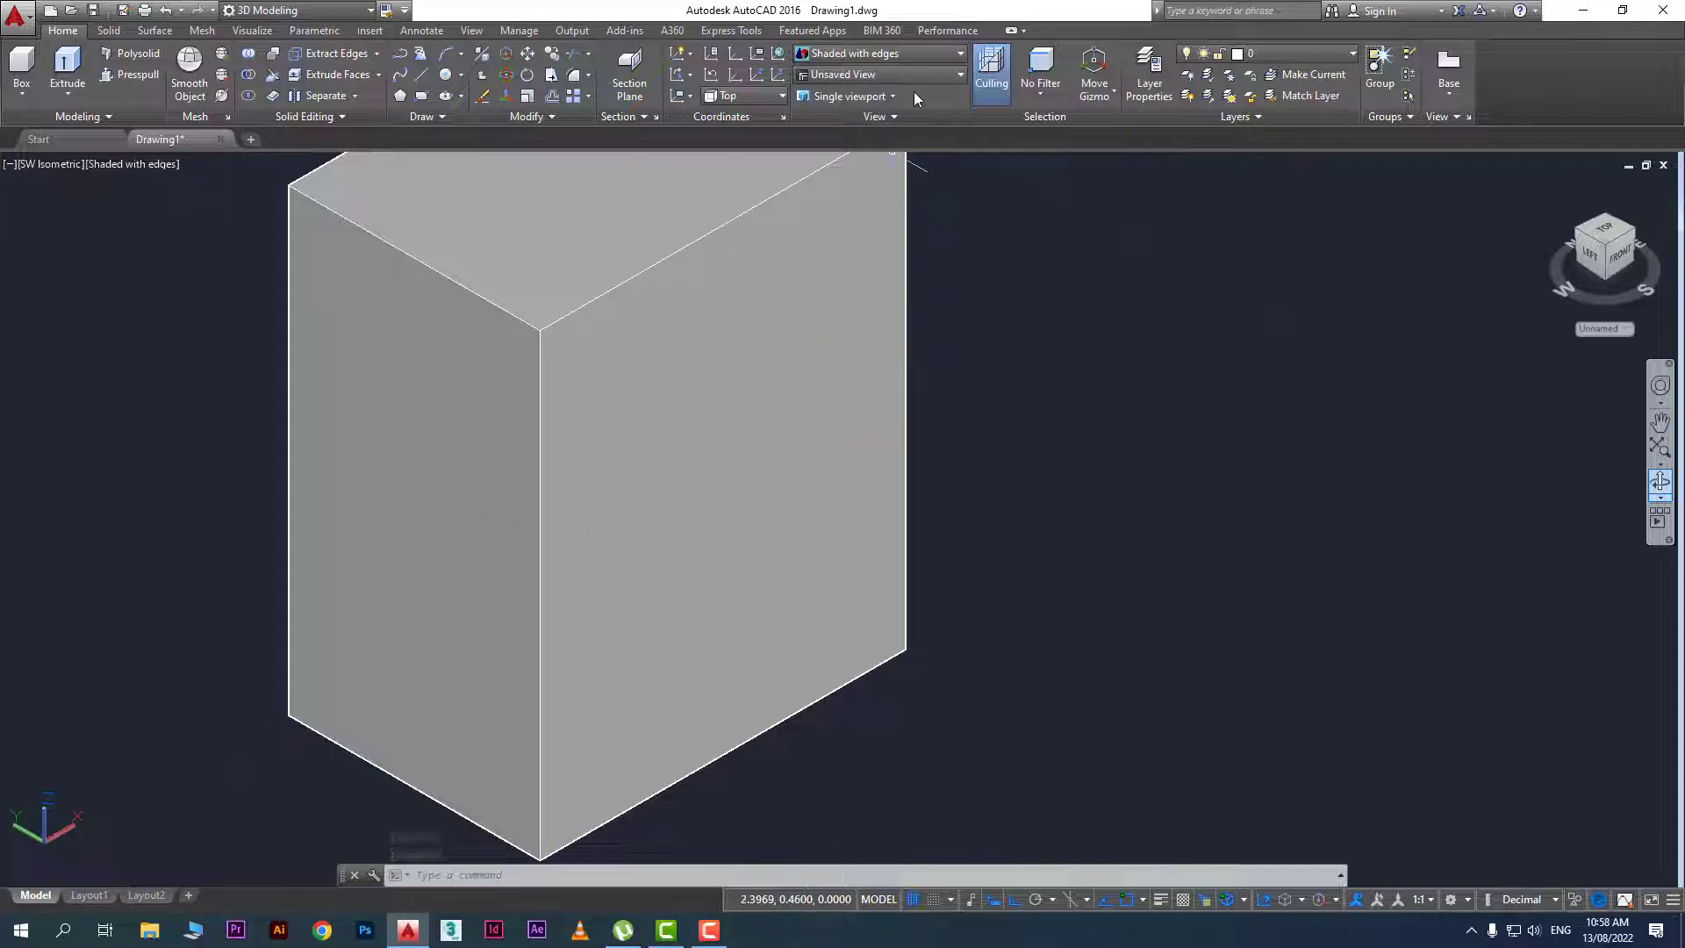
Display the box in the X-Ray visual style and change it to the Sketchy style
left_click(913, 56)
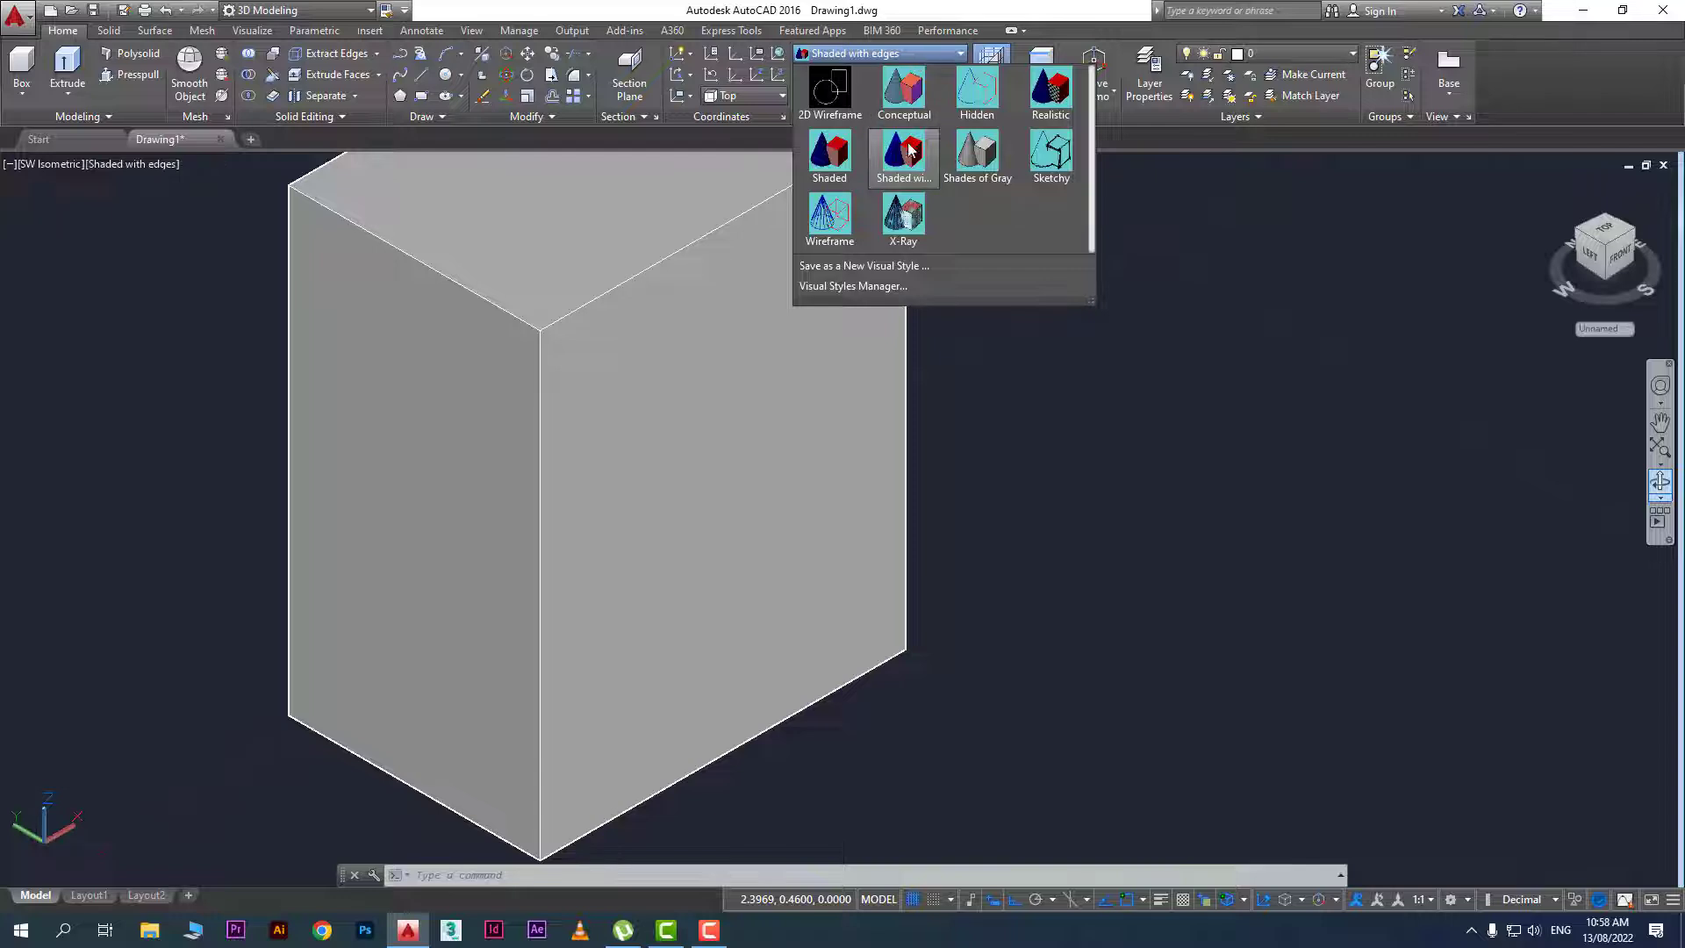
left_click(903, 215)
middle_click_drag(606, 467, 611, 468)
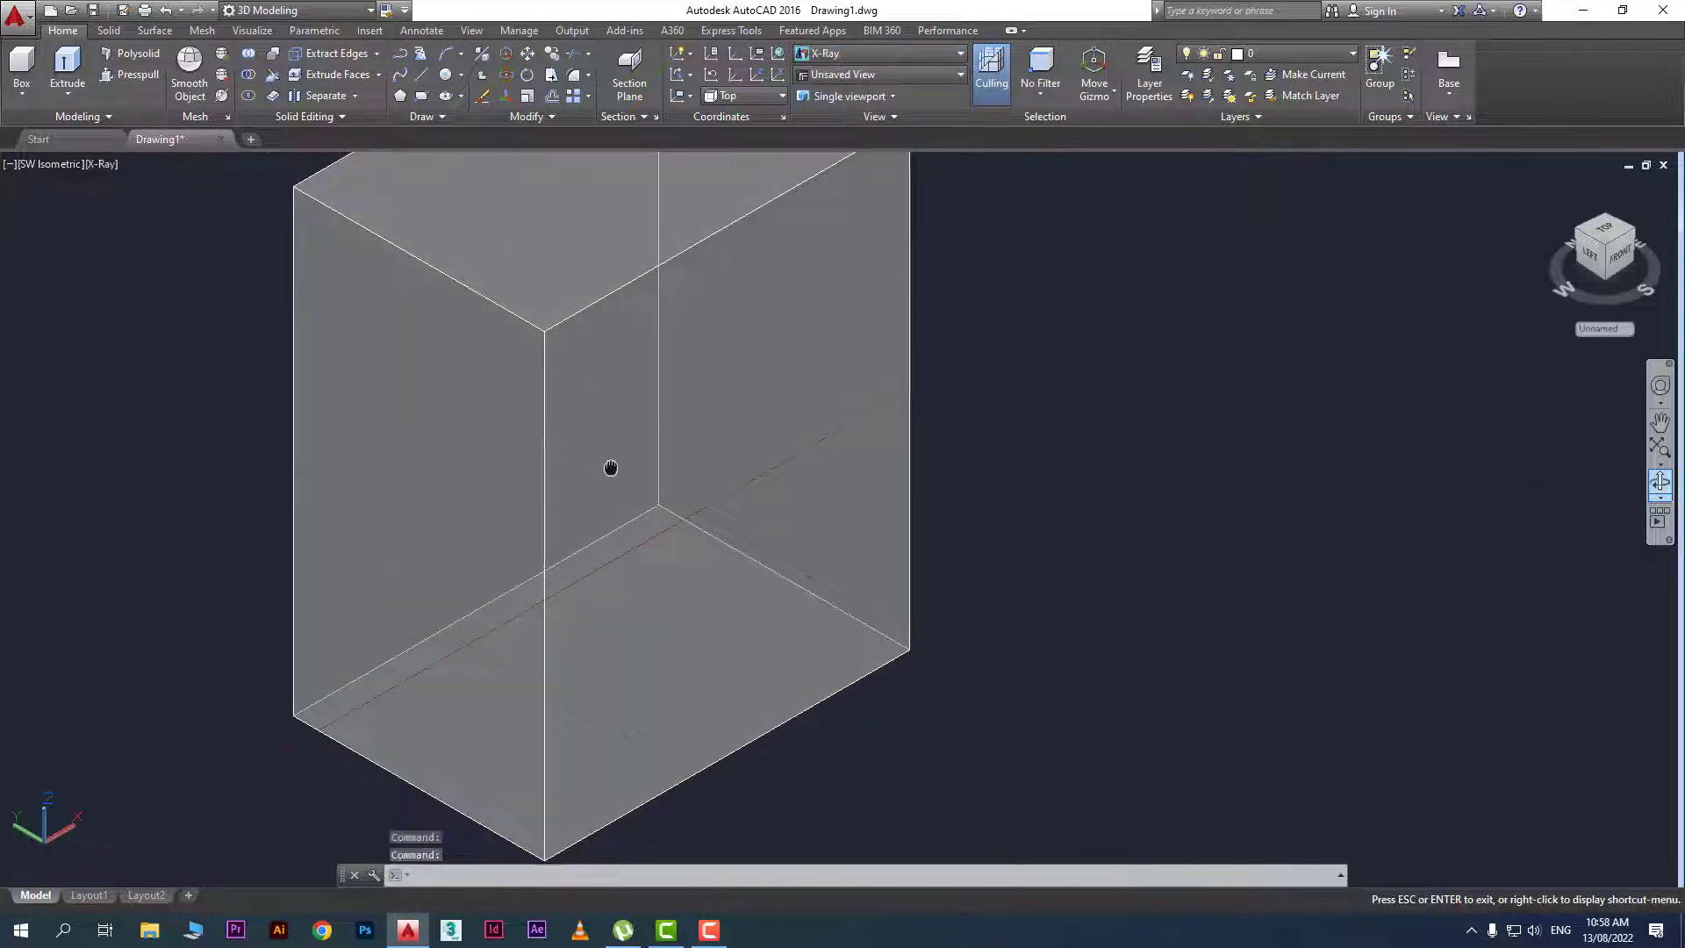
left_click_drag(611, 468, 681, 490)
key("Escape")
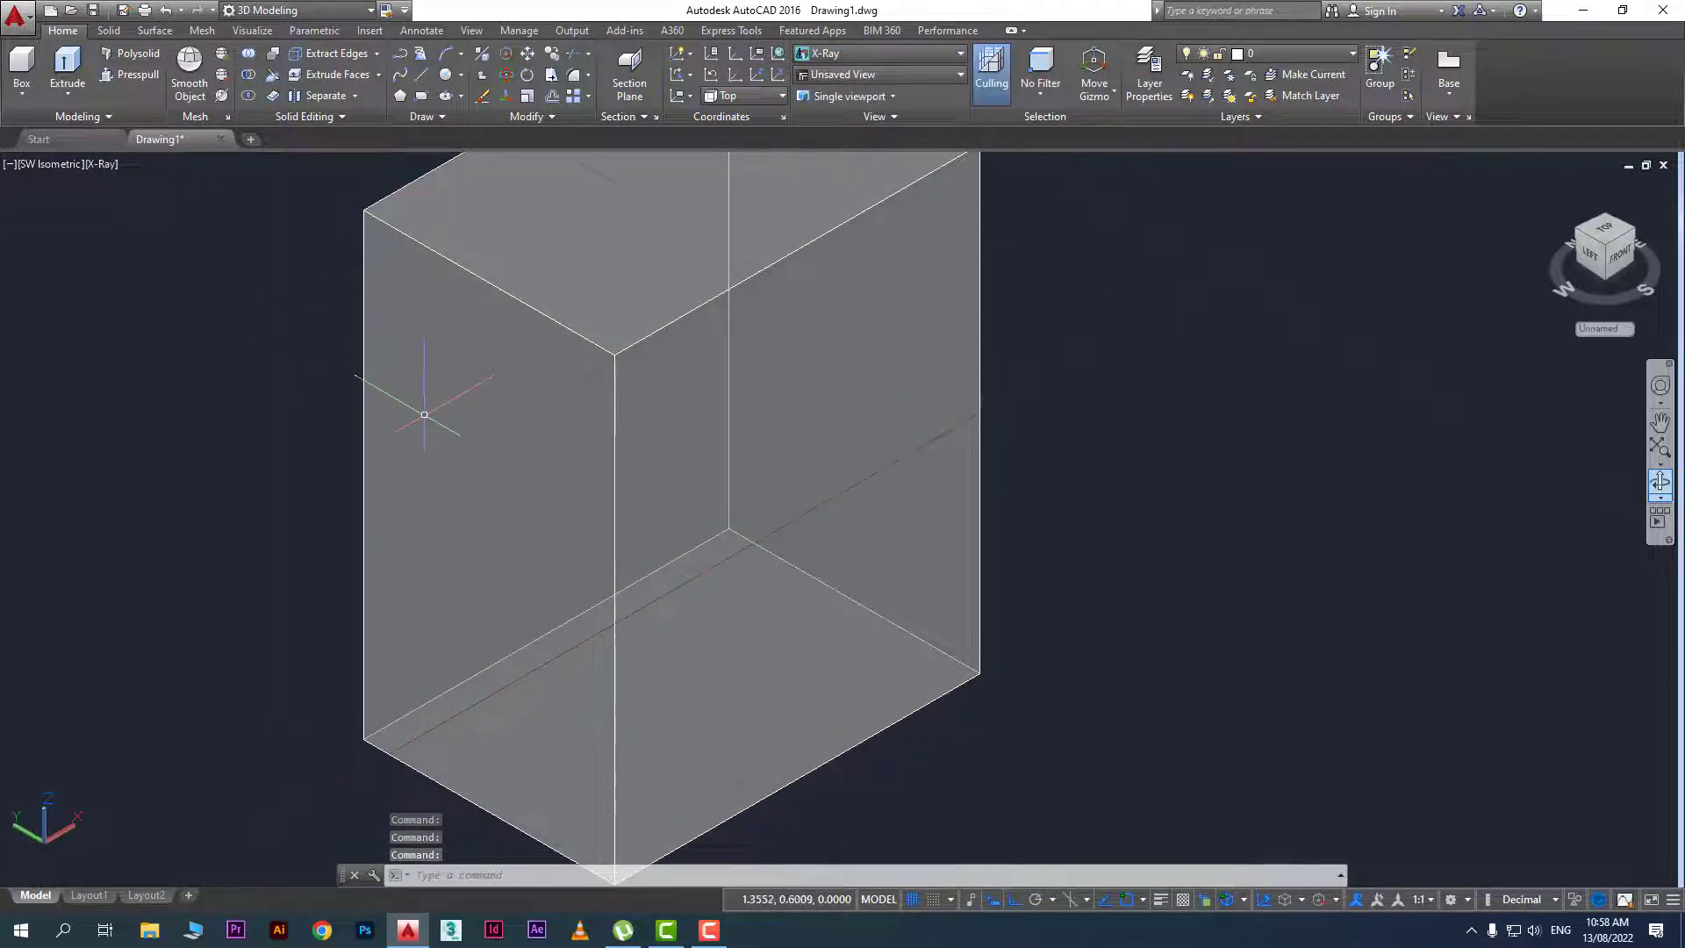
left_click(851, 53)
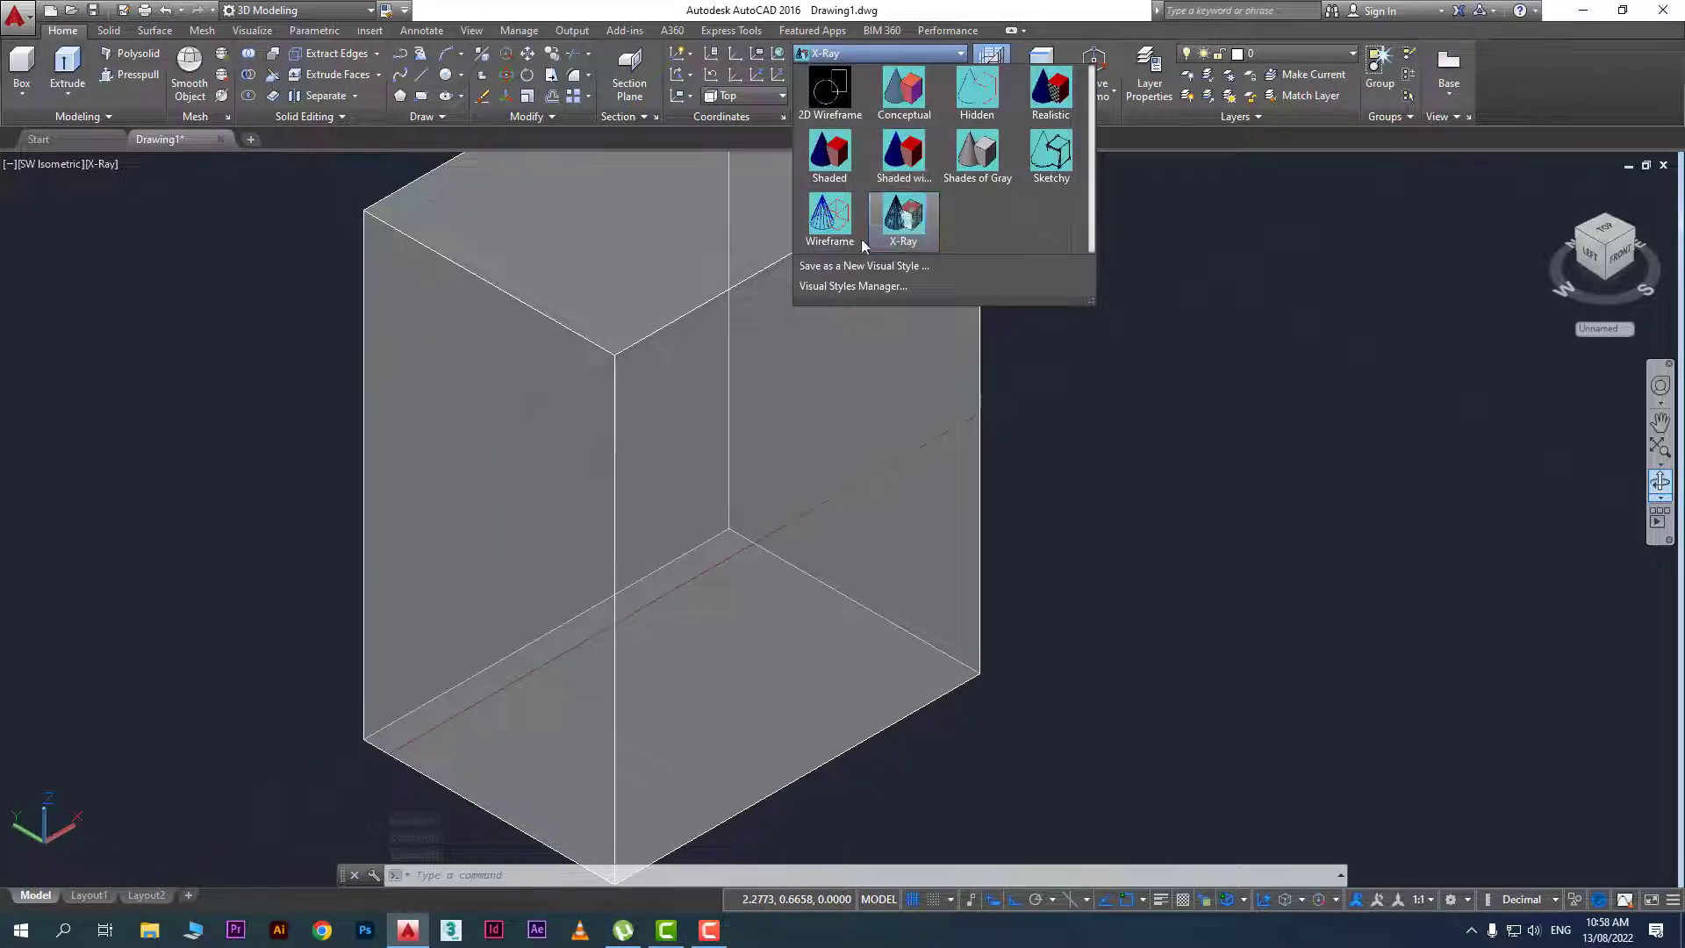
left_click(1053, 163)
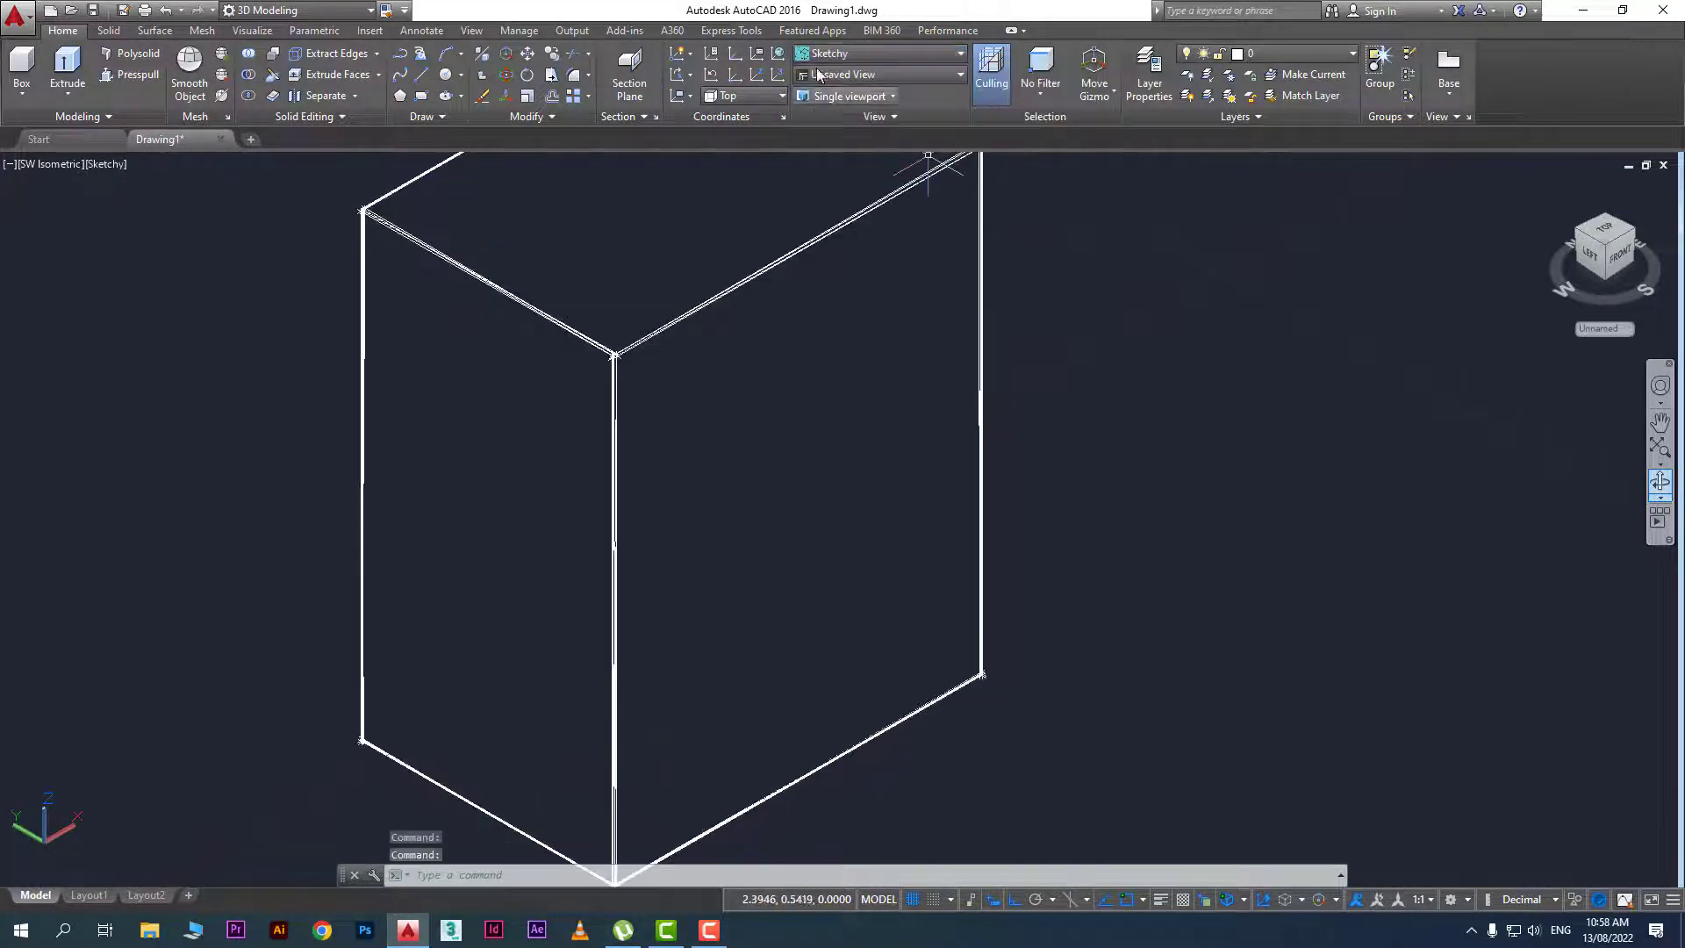
Show the box in the 2D Wireframe visual style and change it to X-Ray
left_click(94, 164)
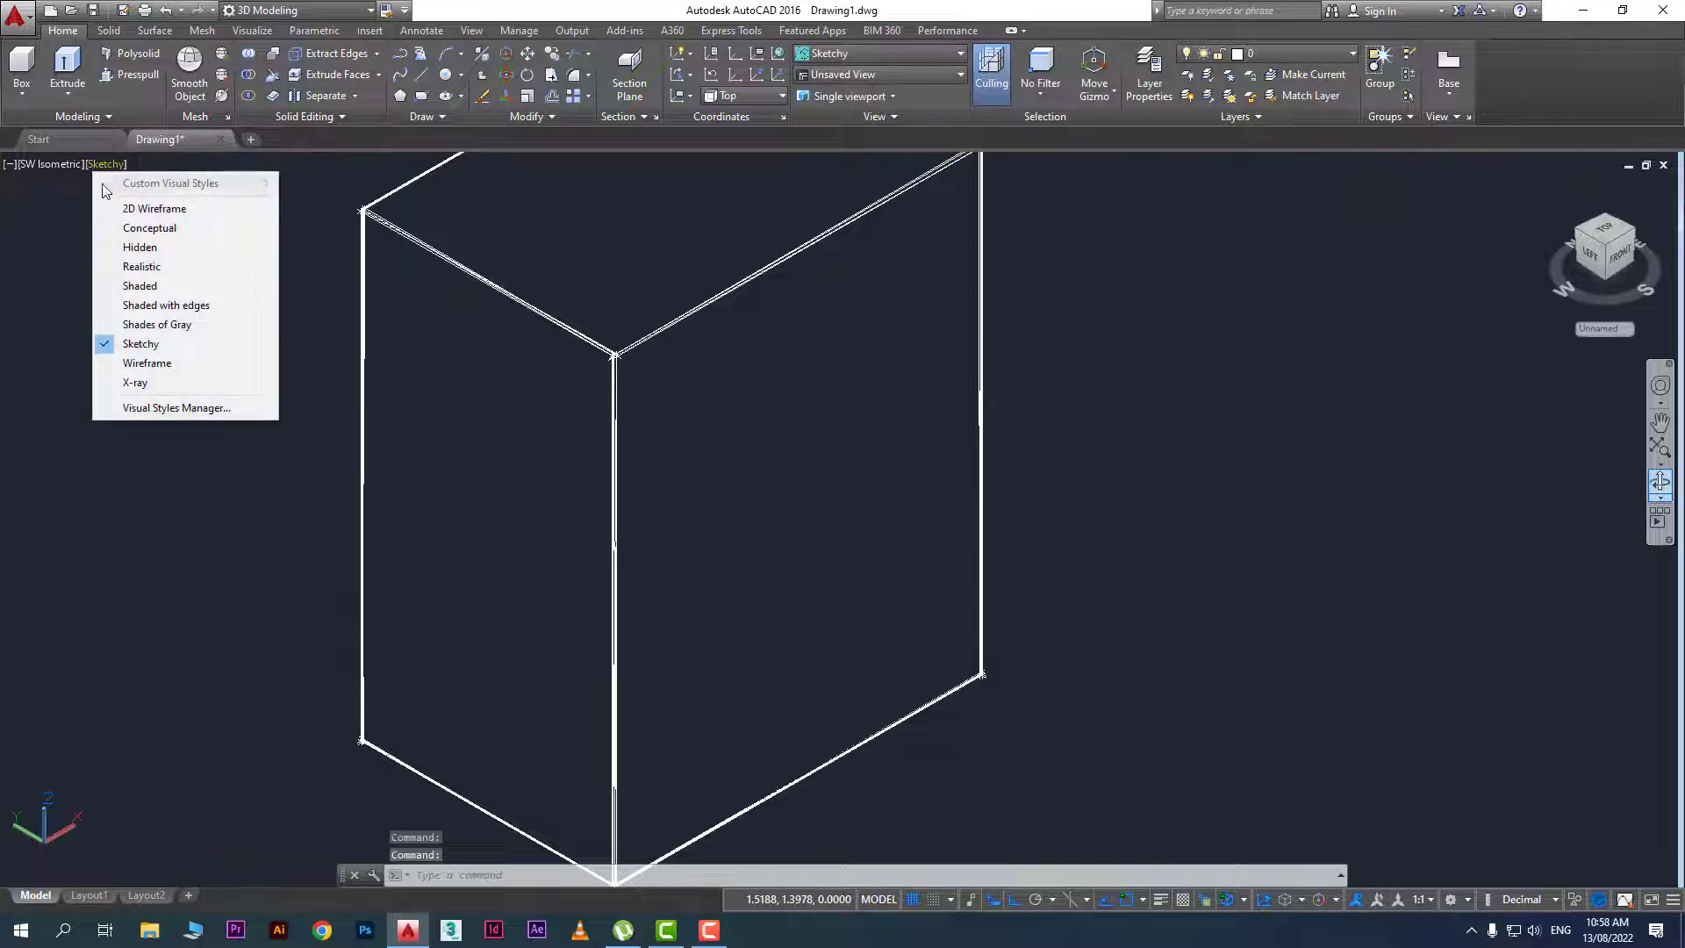
left_click(175, 209)
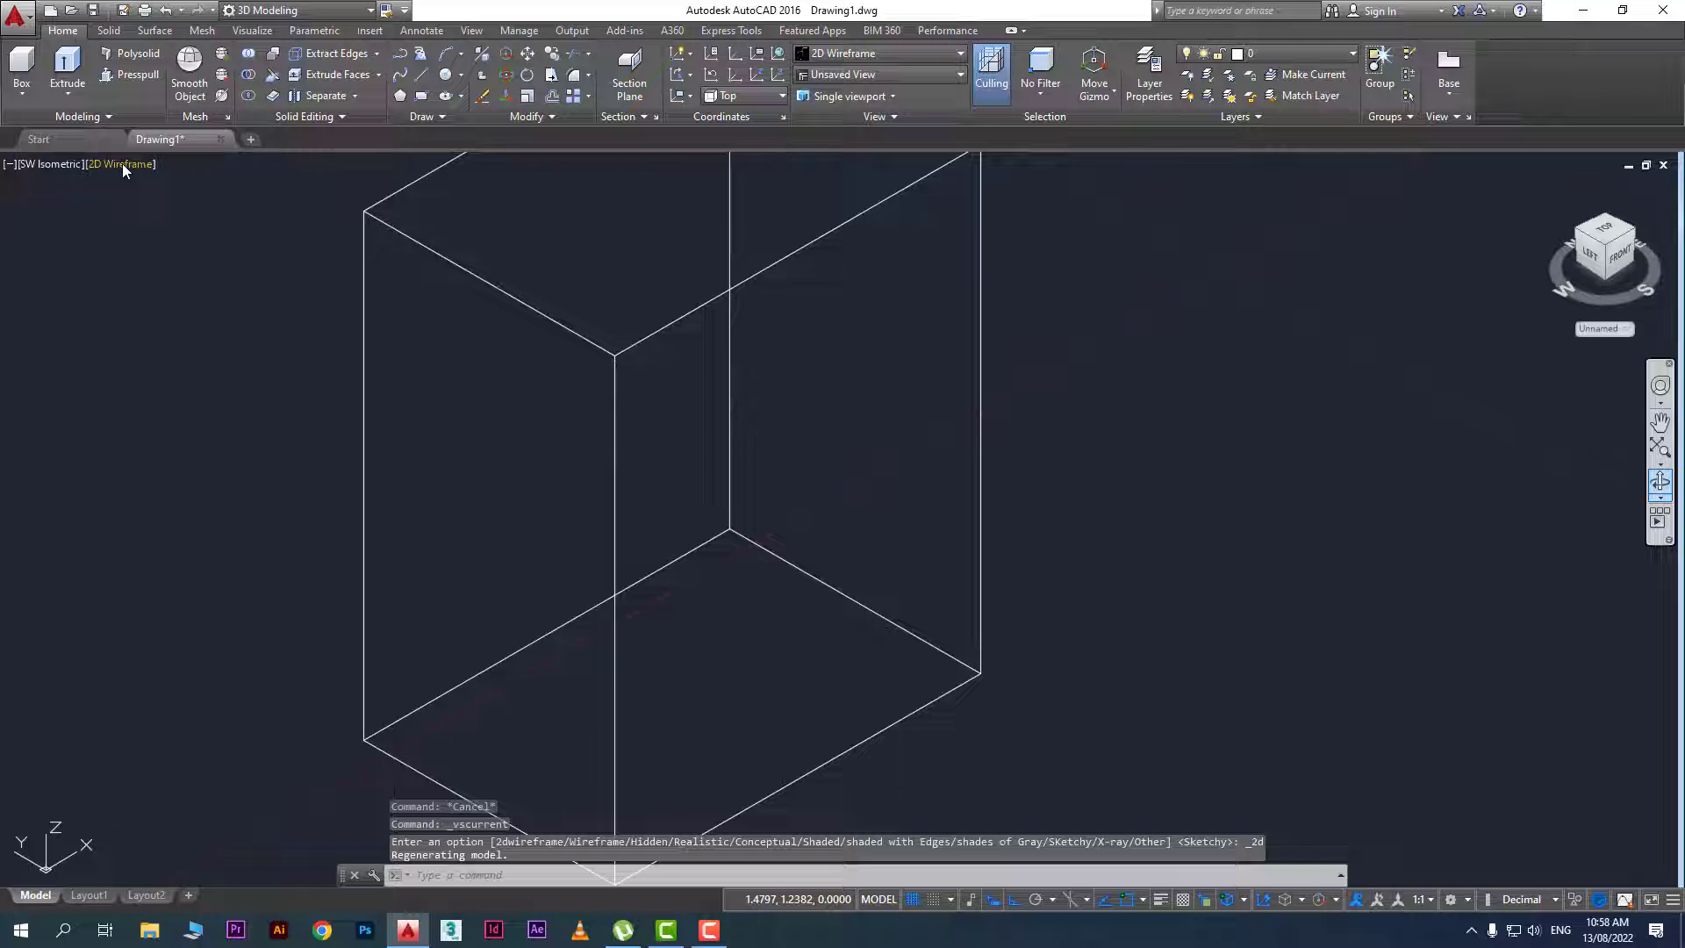
left_click(123, 163)
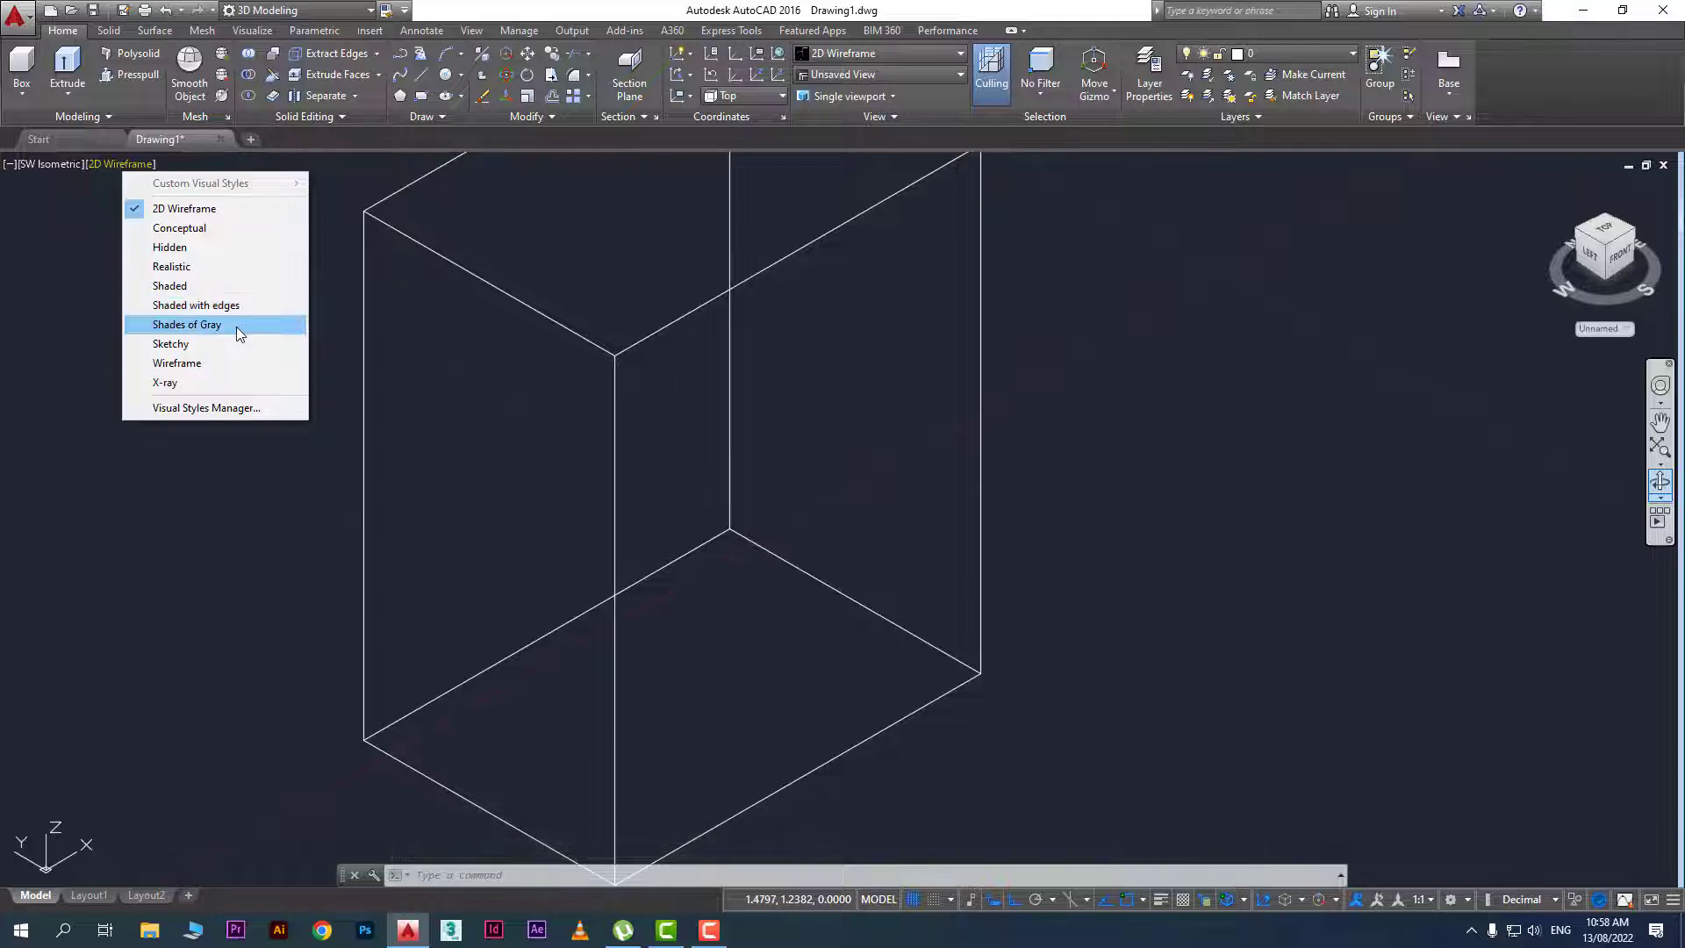
left_click(236, 382)
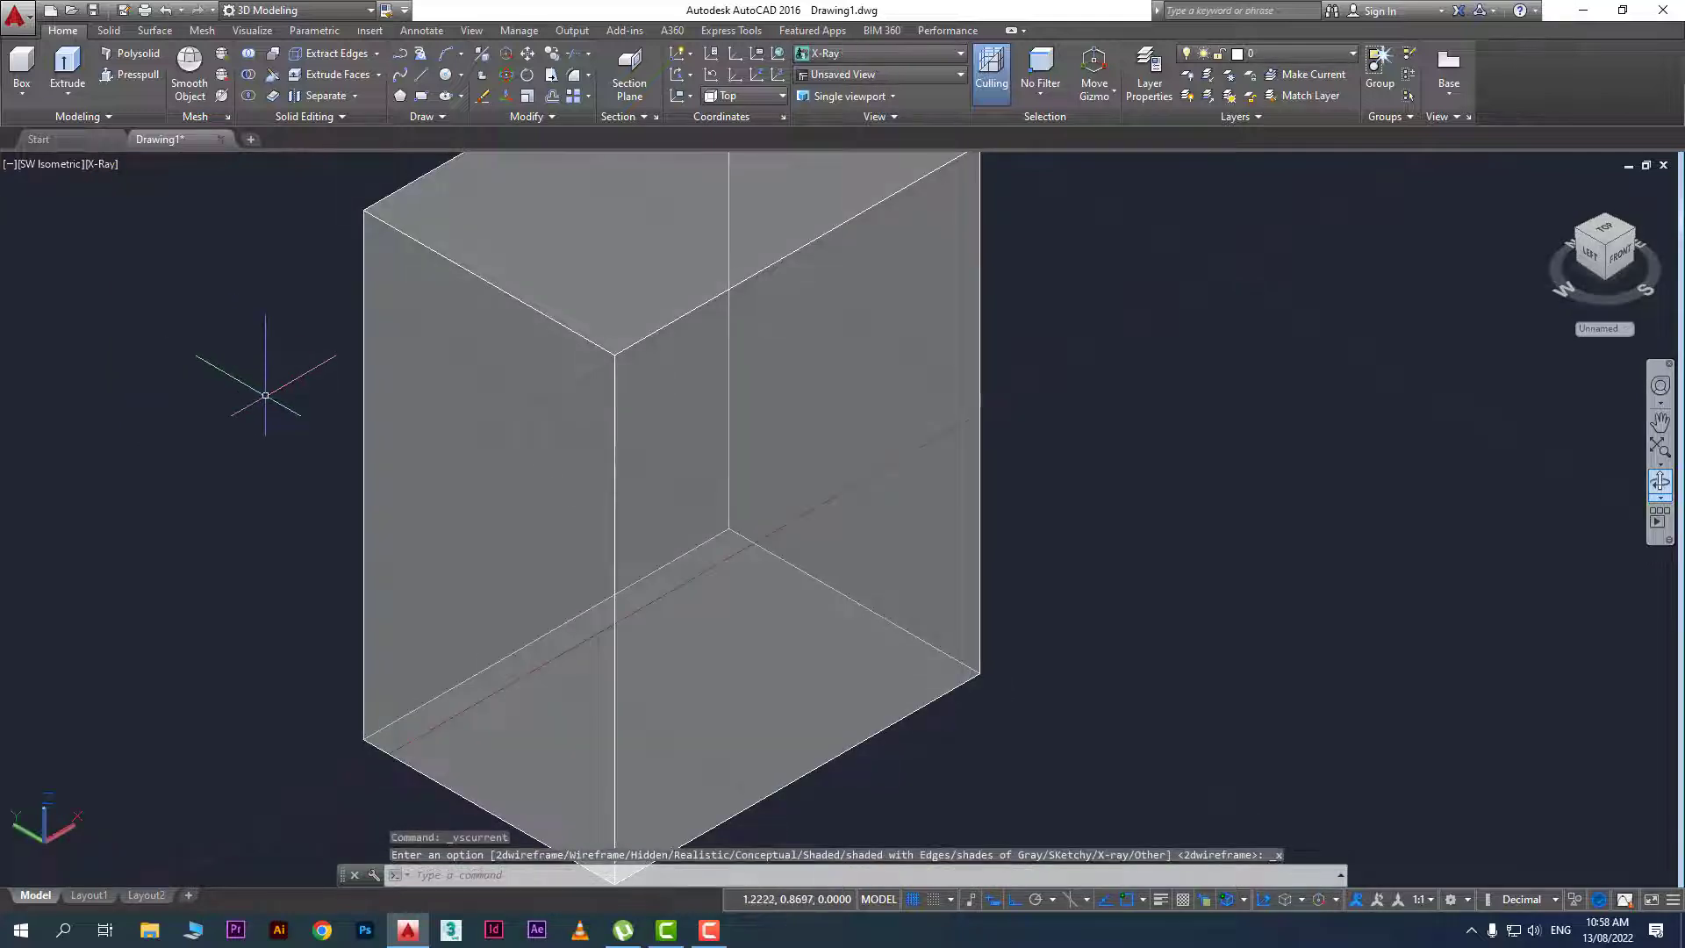
scroll(670, 492, "down", 3)
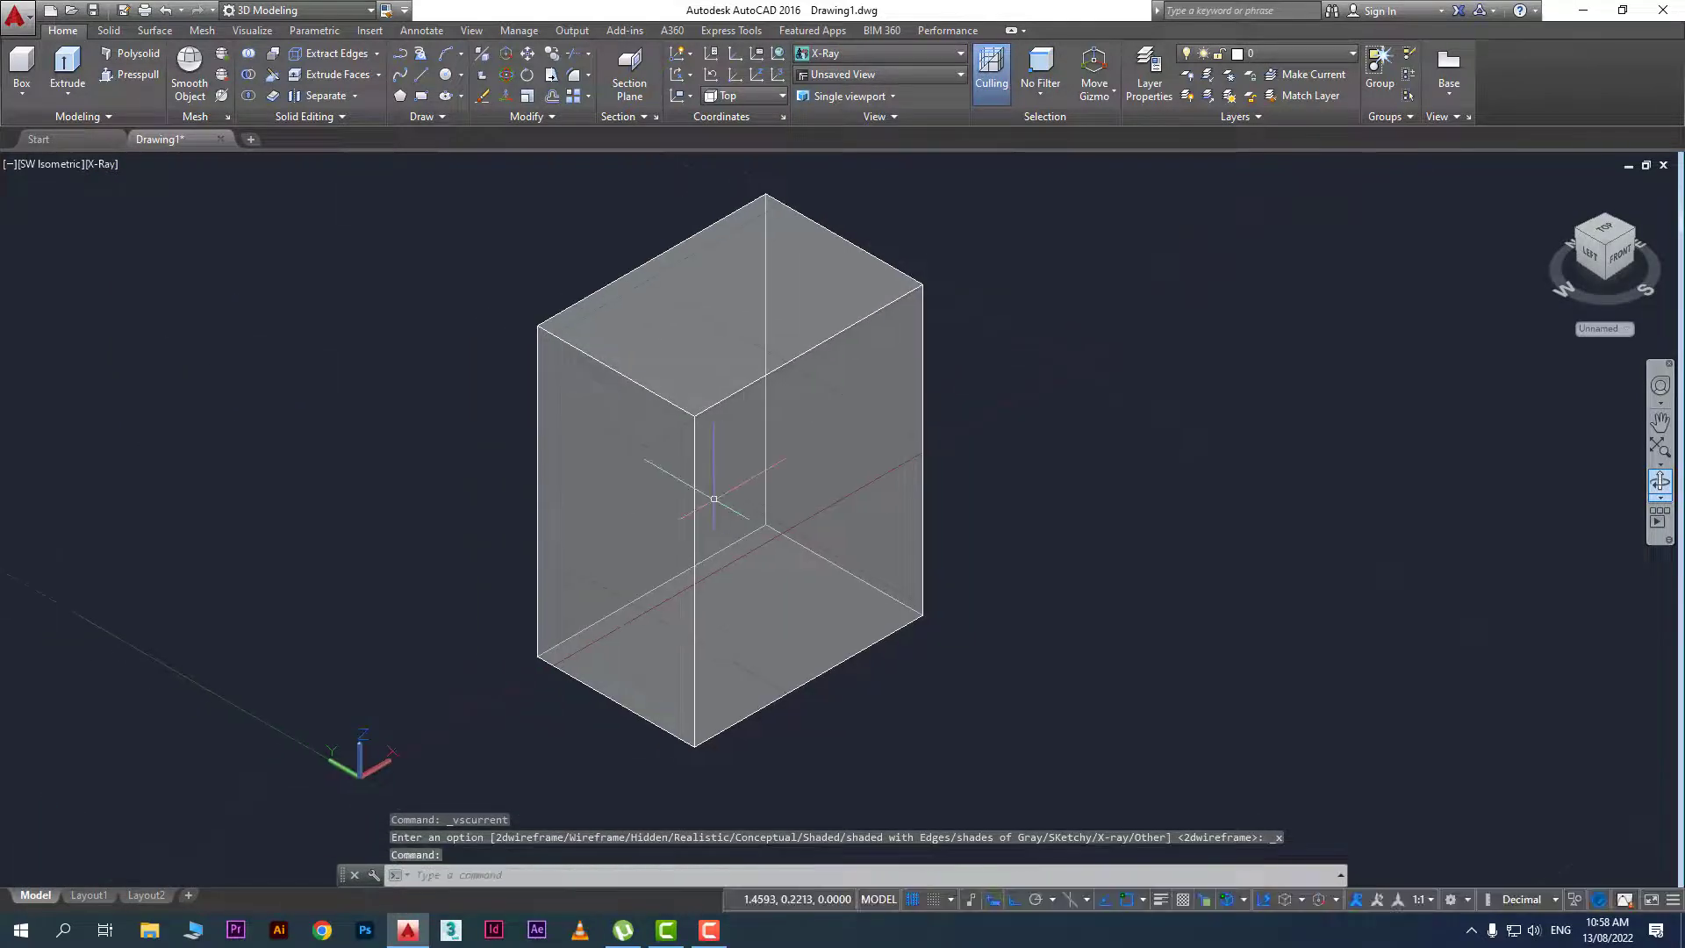
middle_click_drag(838, 513, 591, 556)
key("Escape")
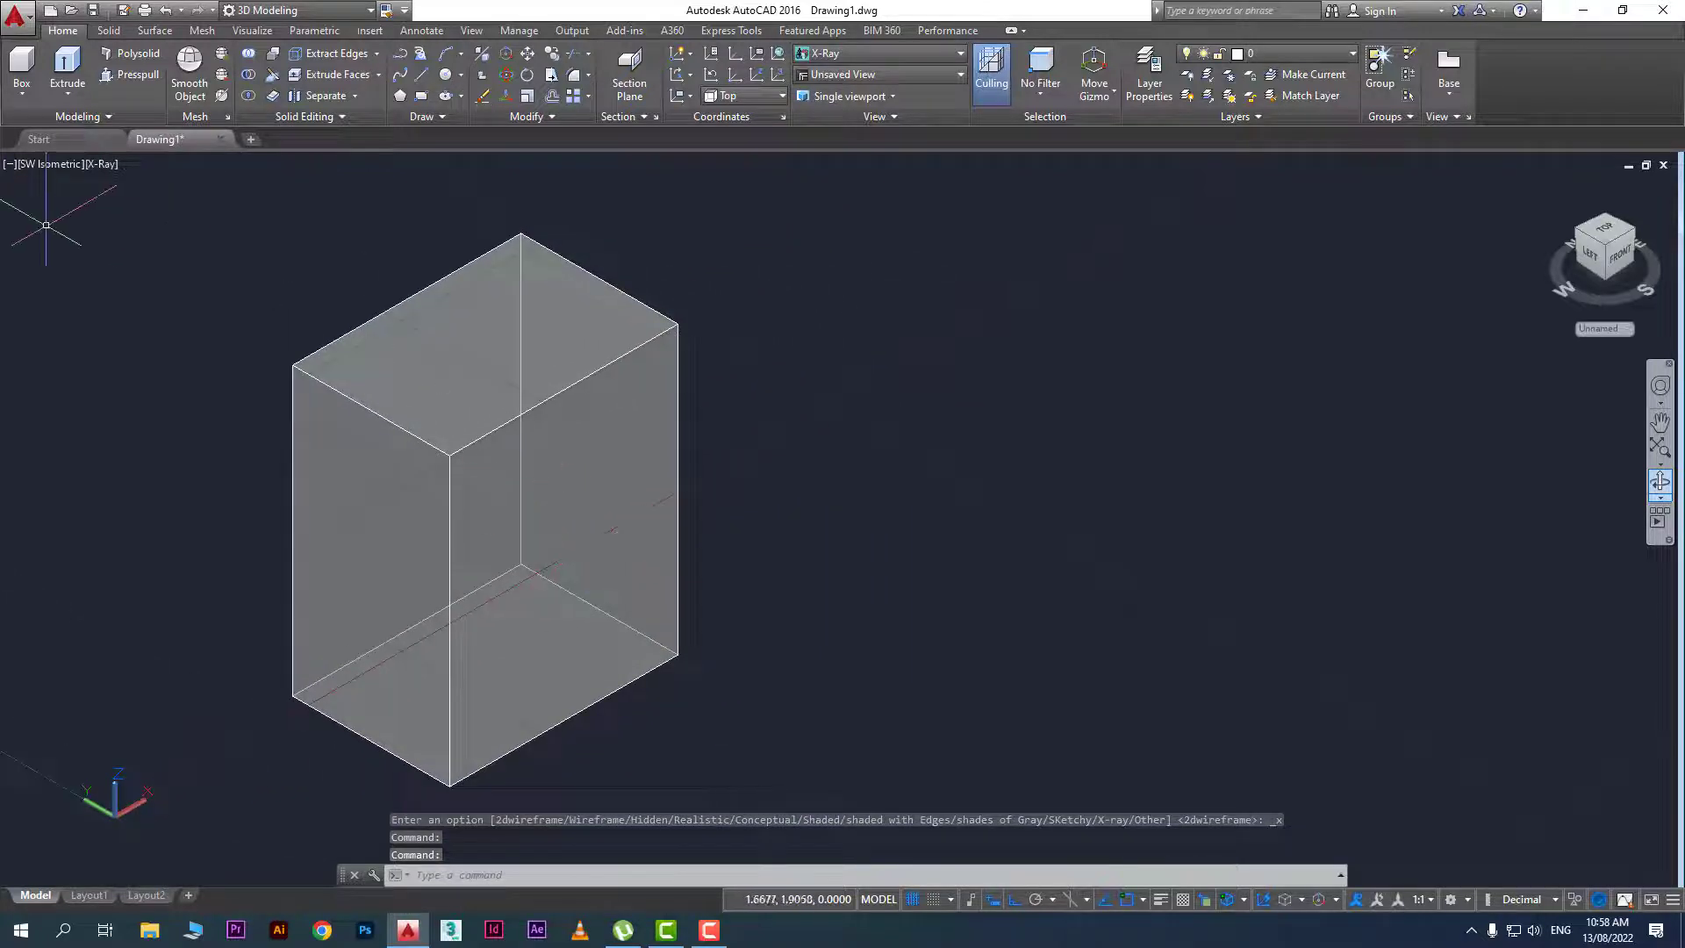
Create a second solid box beside the first with the Length option, using length 1, width 1 and height 1
left_click(21, 88)
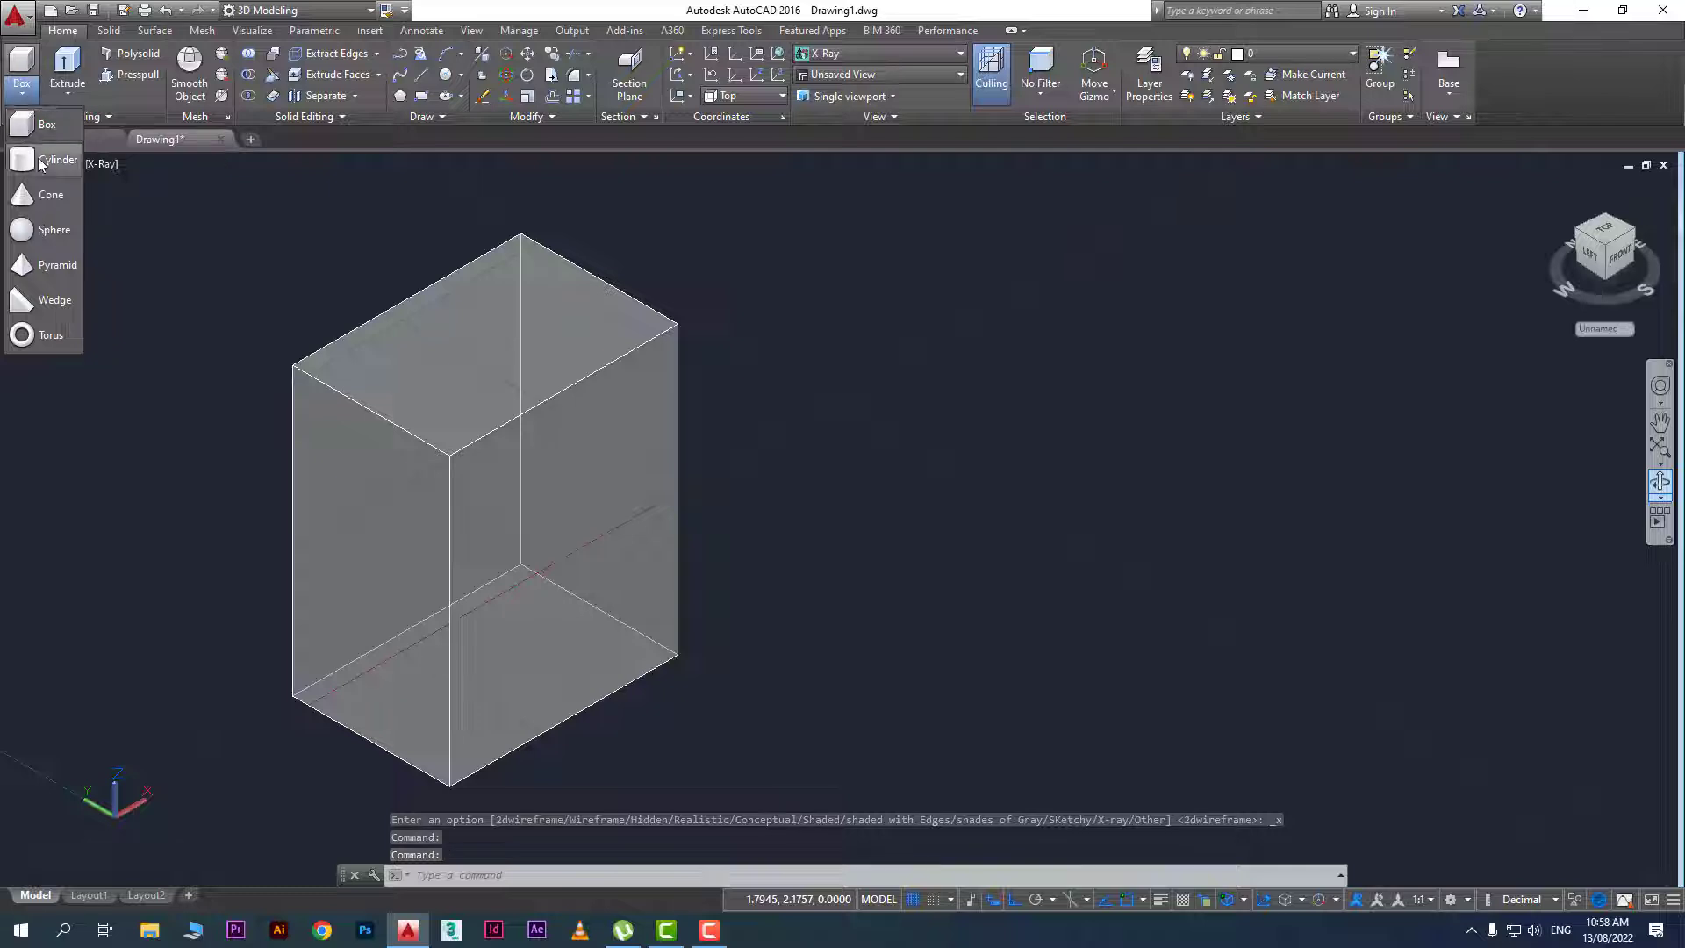
left_click(46, 124)
middle_click_drag(772, 413, 643, 426)
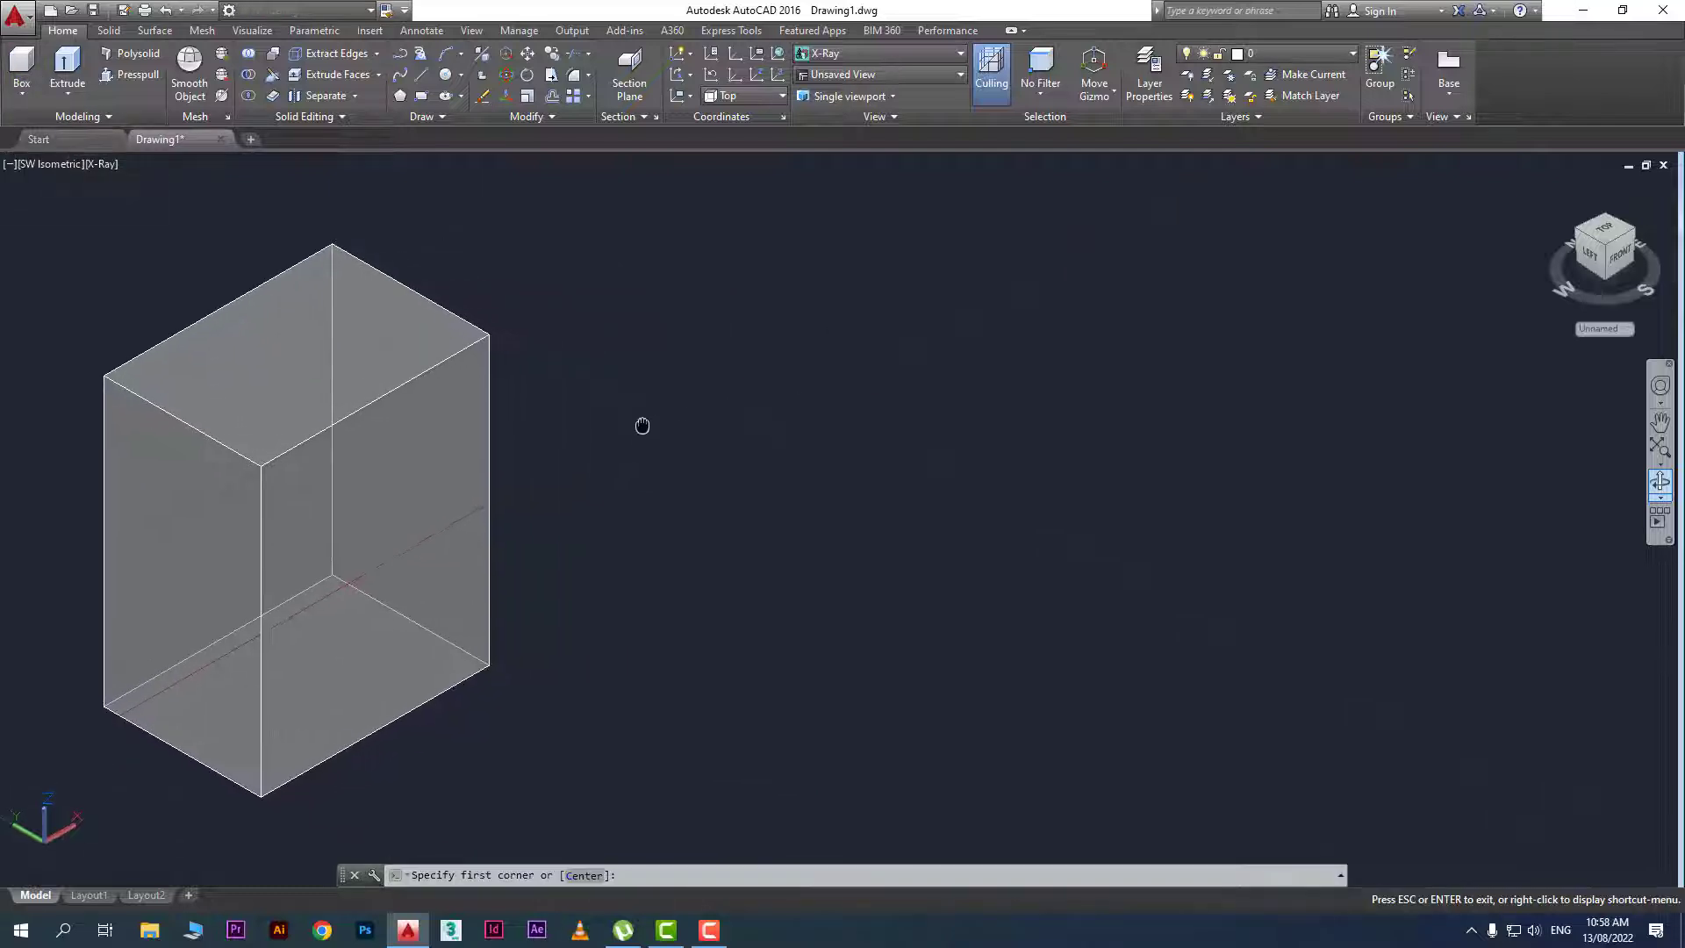
key("Escape")
left_click(638, 480)
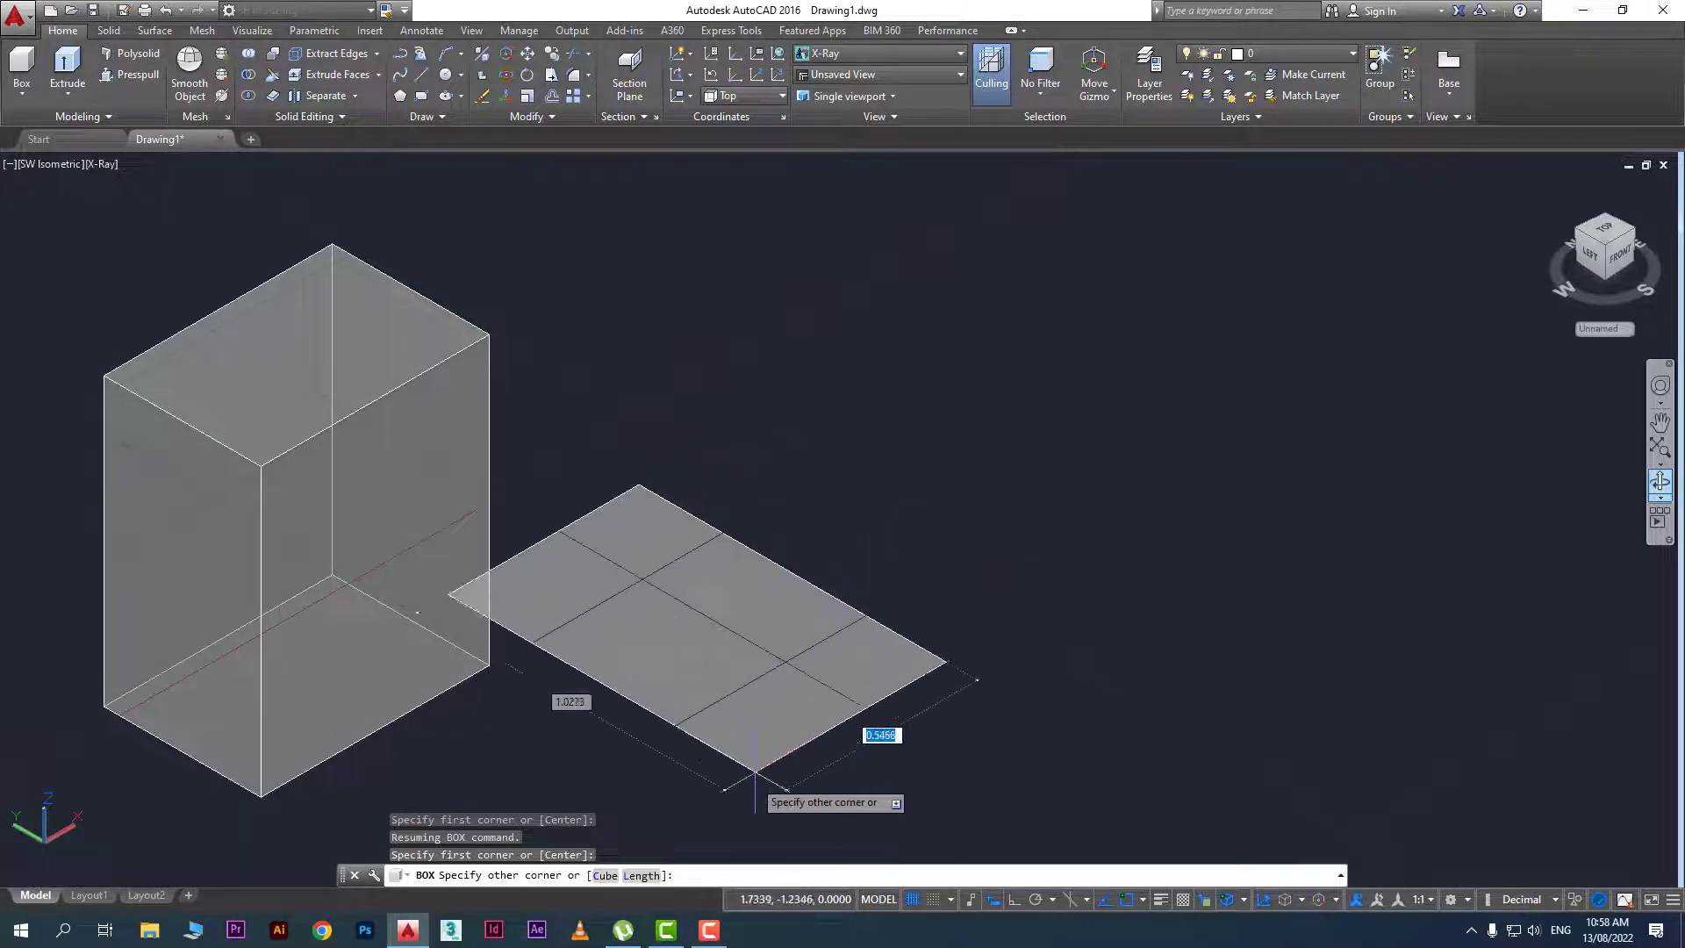
left_click(641, 875)
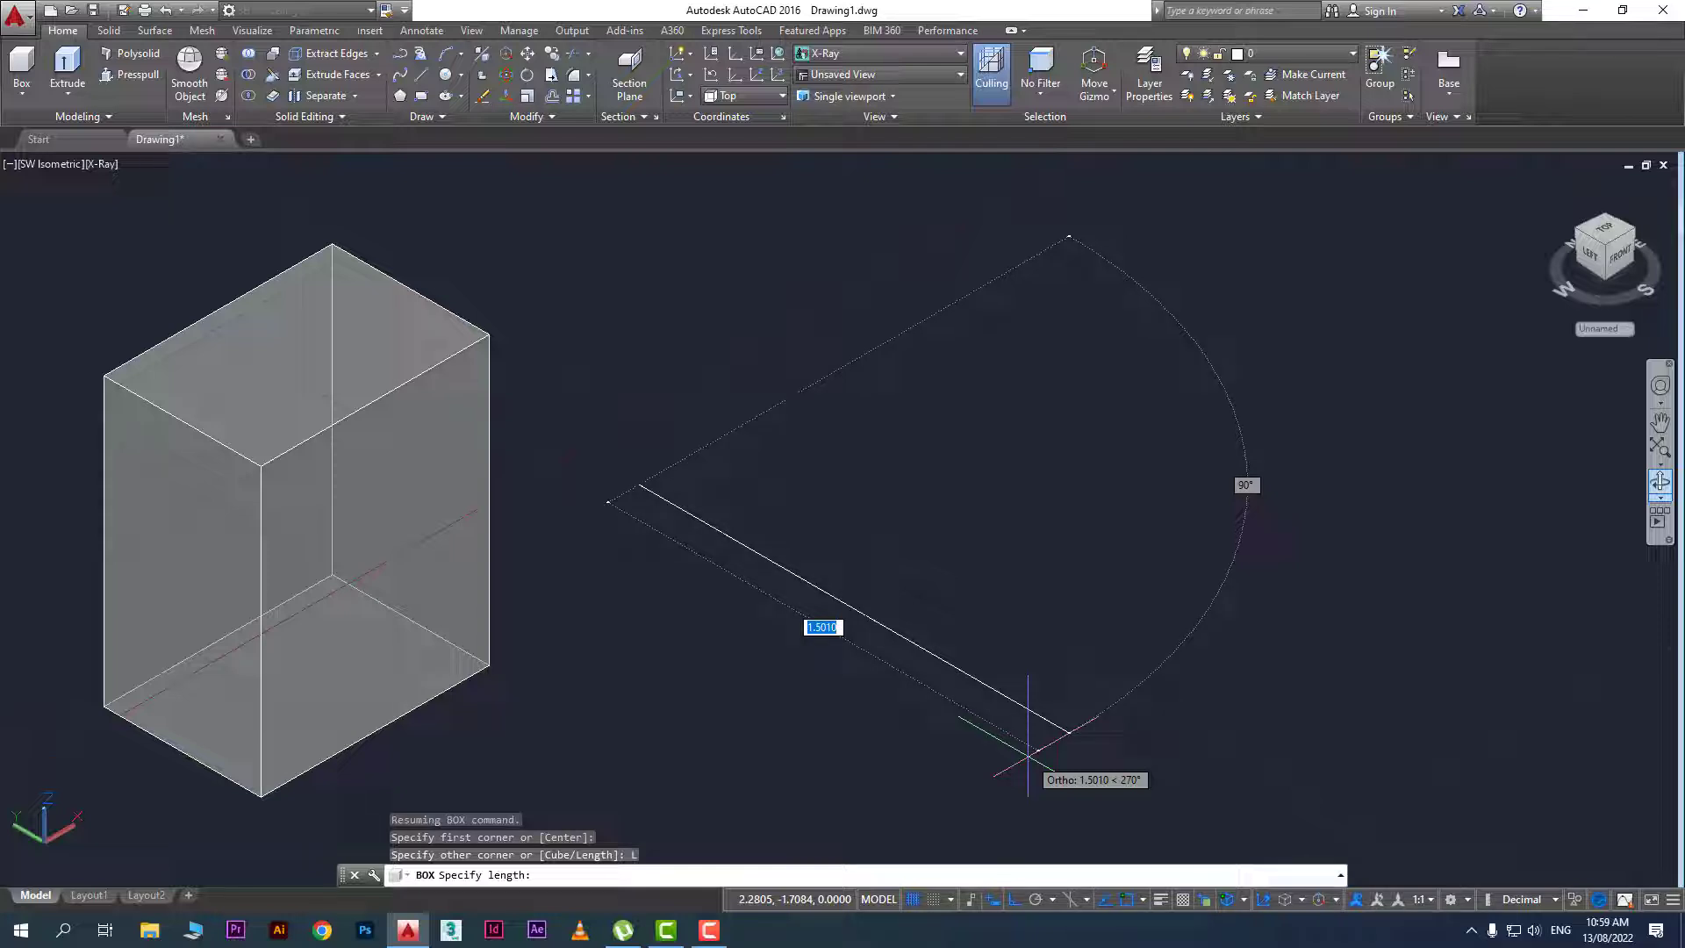
type("1")
key("Return")
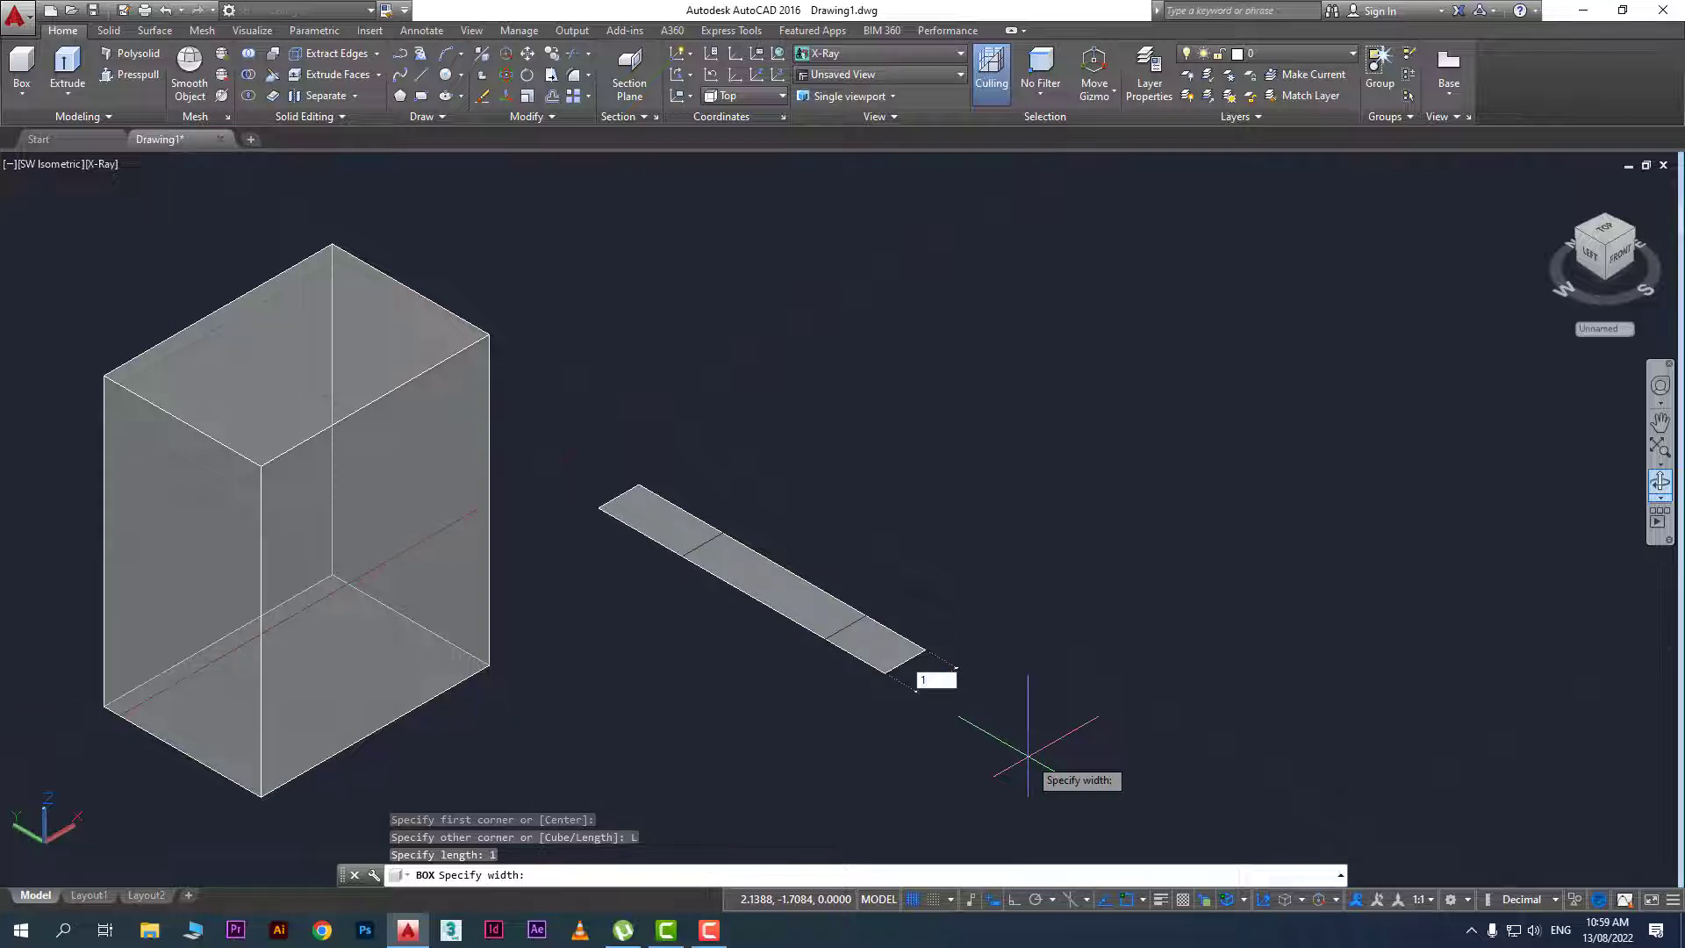
type("1")
key("Return")
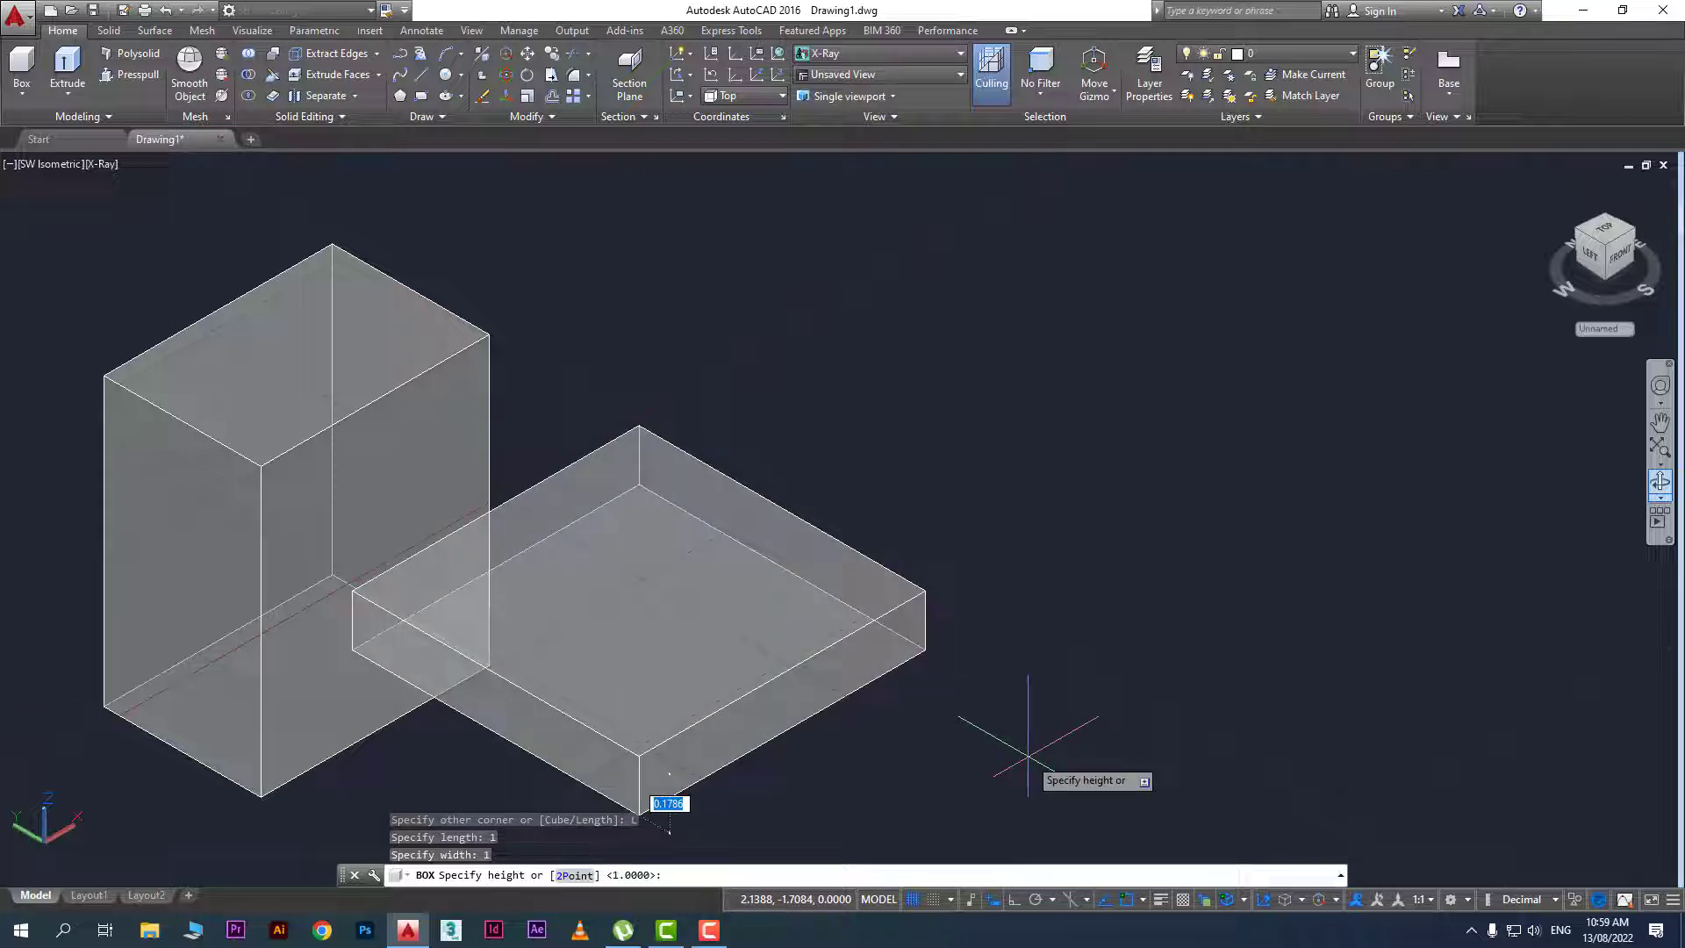
key("Return")
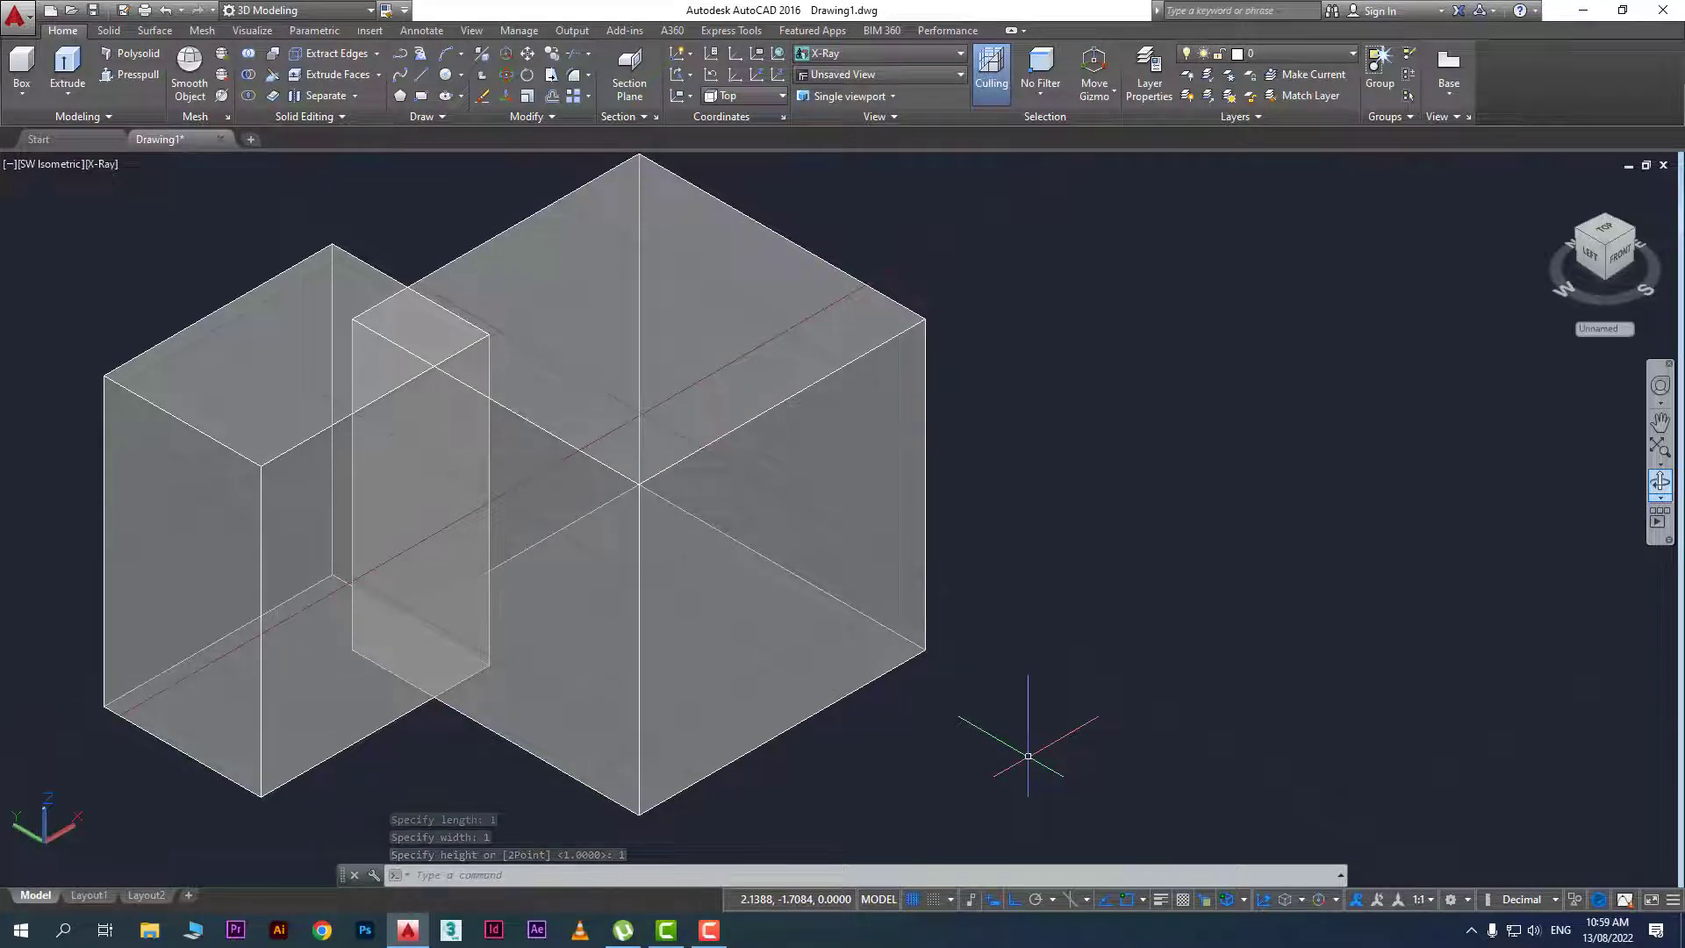
Display both boxes in the Realistic visual style and change it to Shaded with edges
middle_click_drag(1061, 594, 790, 629)
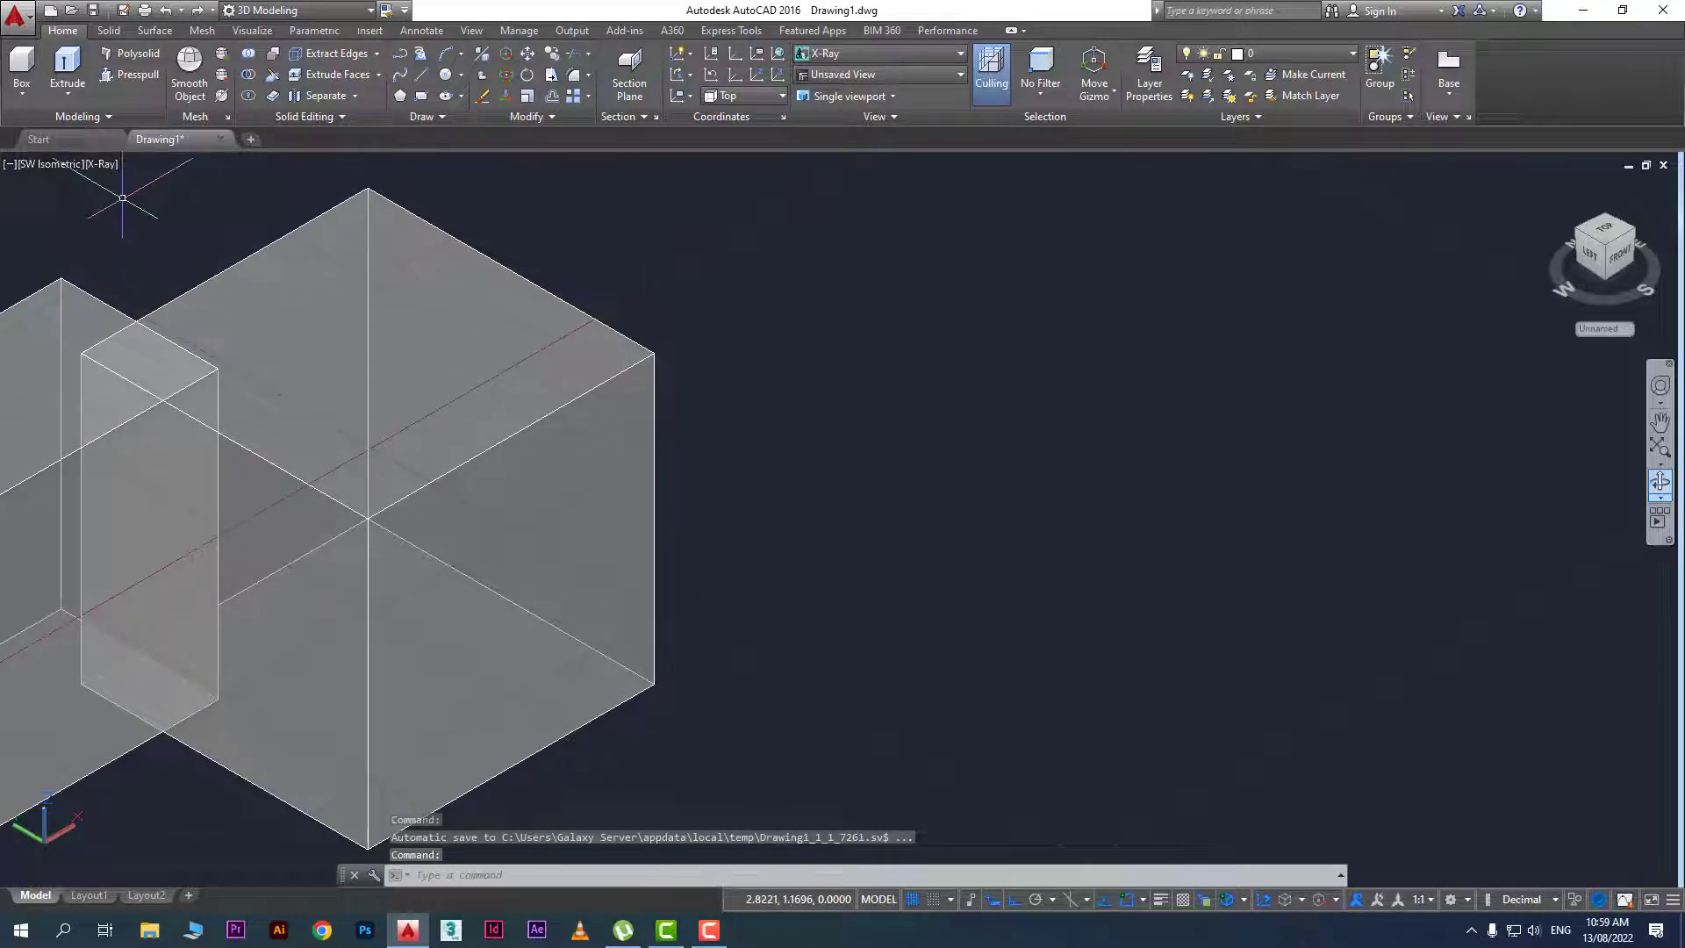
left_click(100, 164)
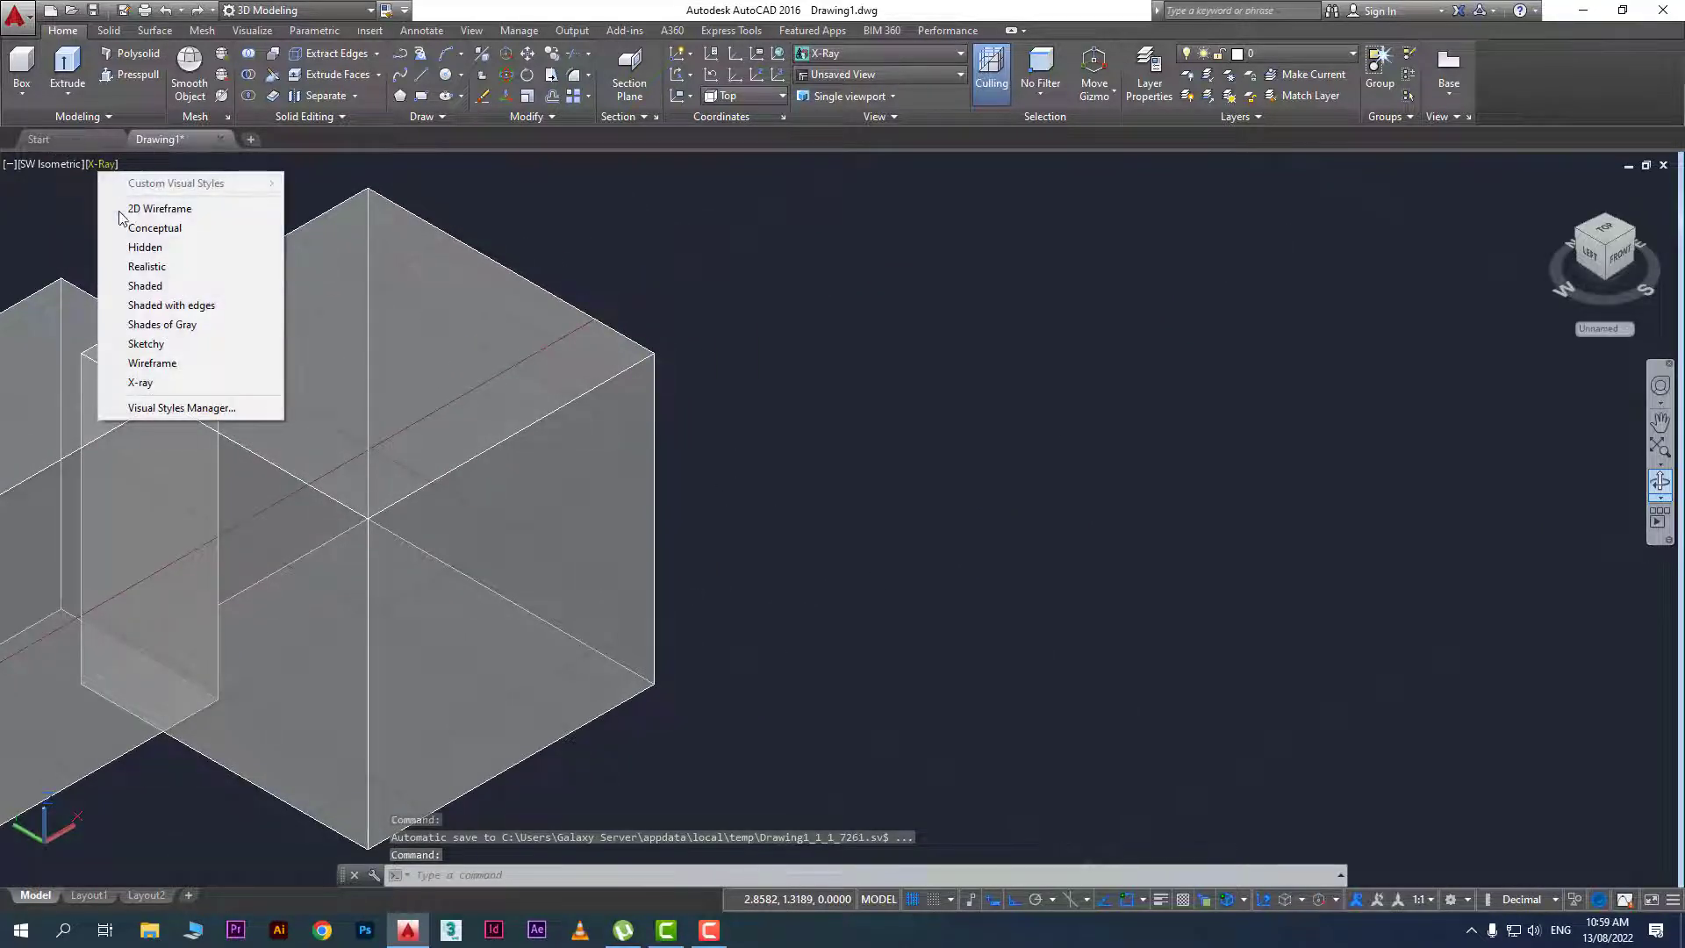
left_click(170, 266)
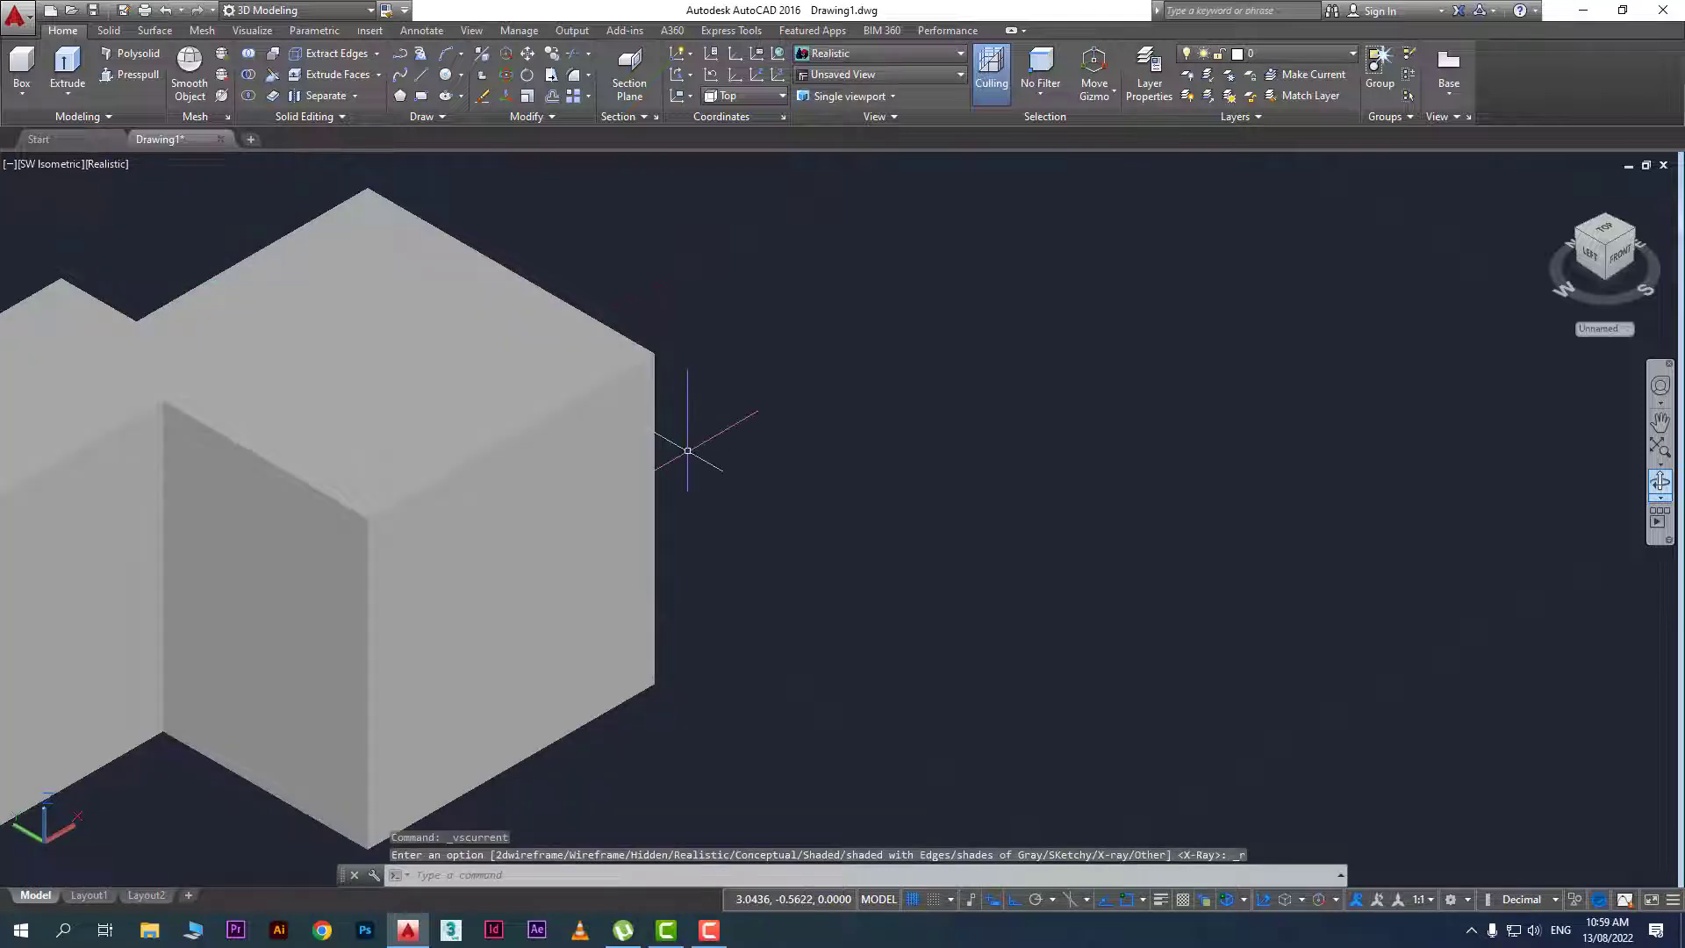
left_click(113, 167)
left_click(234, 305)
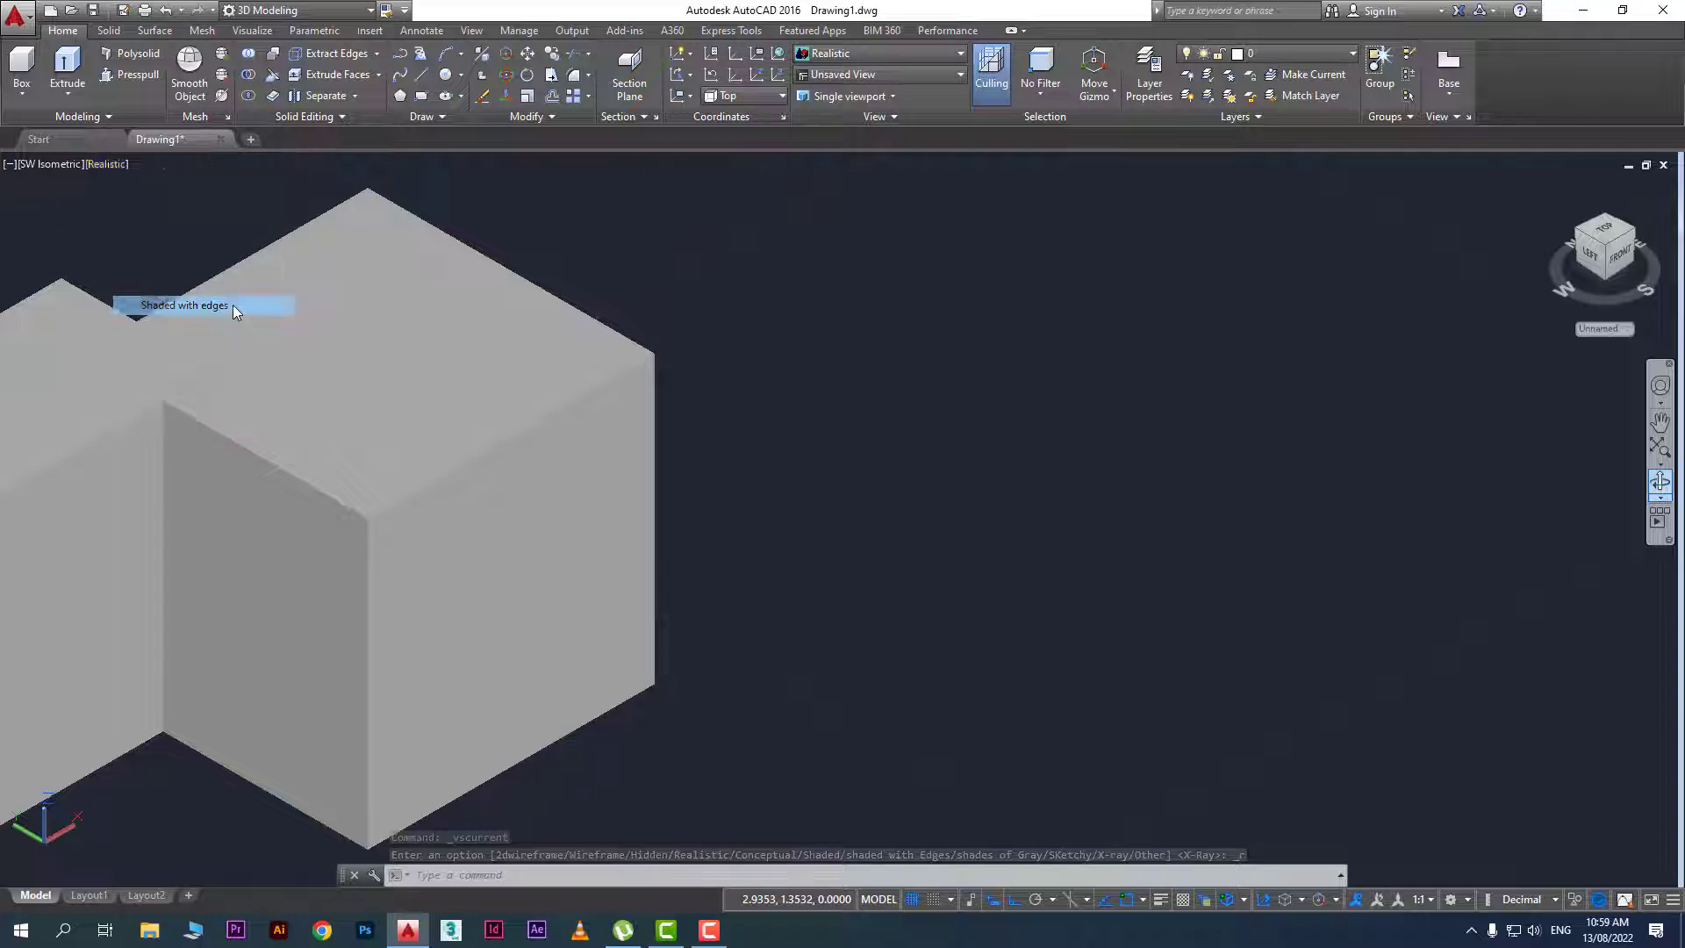
middle_click_drag(466, 646, 555, 607)
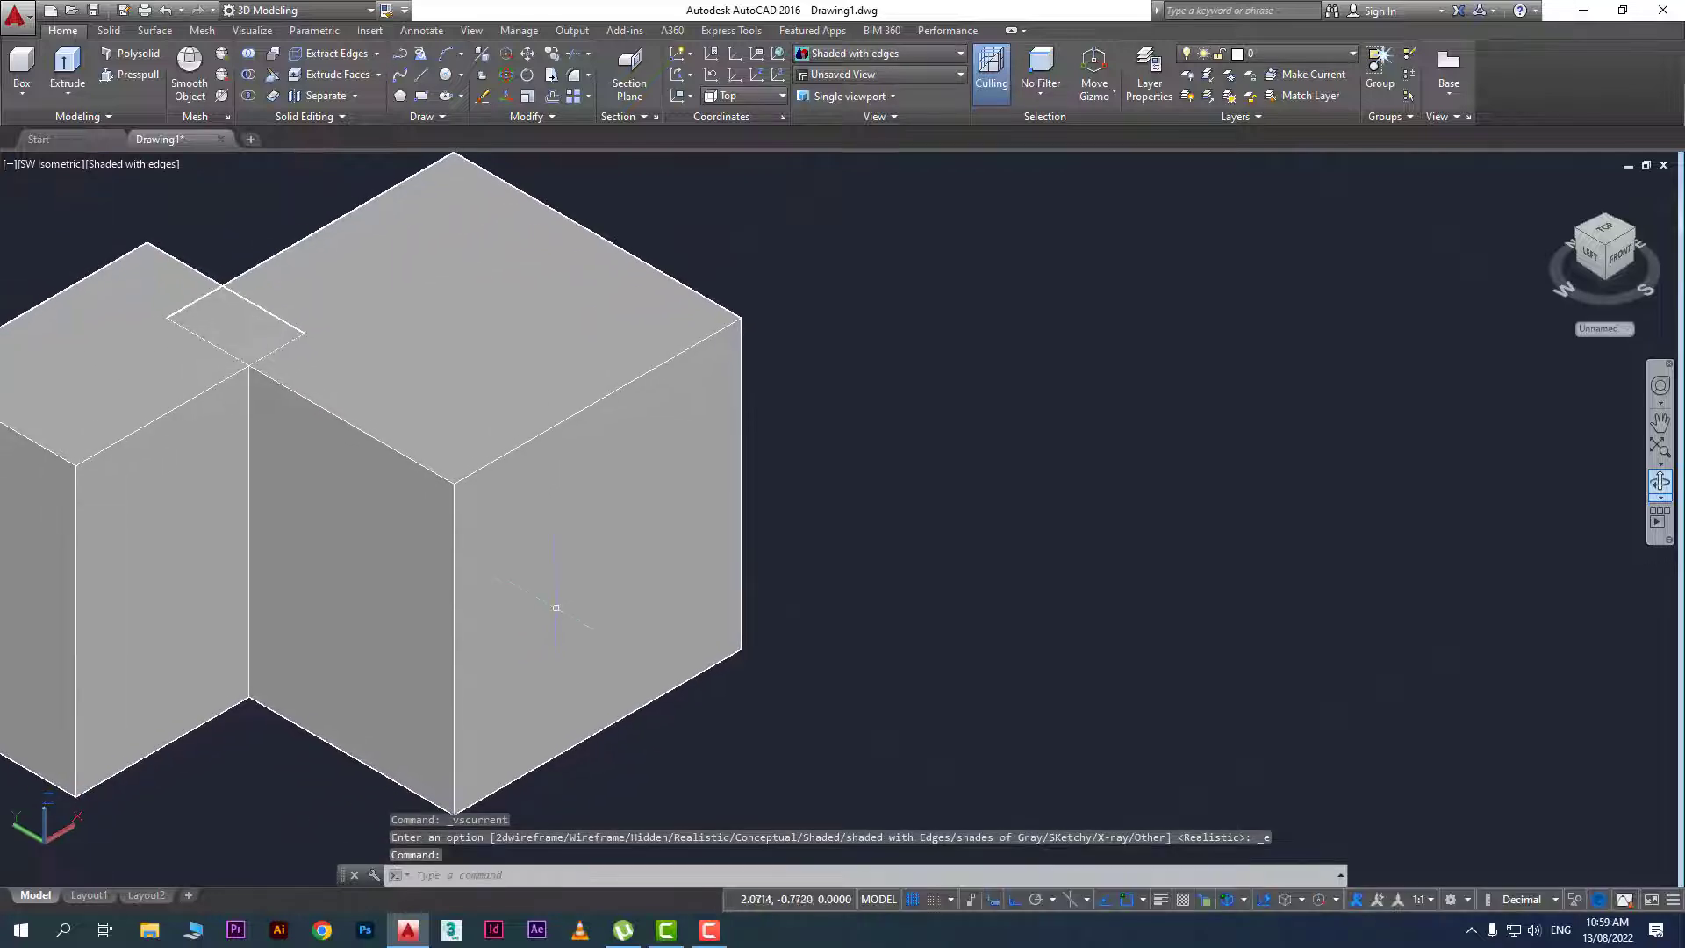
middle_click_drag(641, 537, 590, 559)
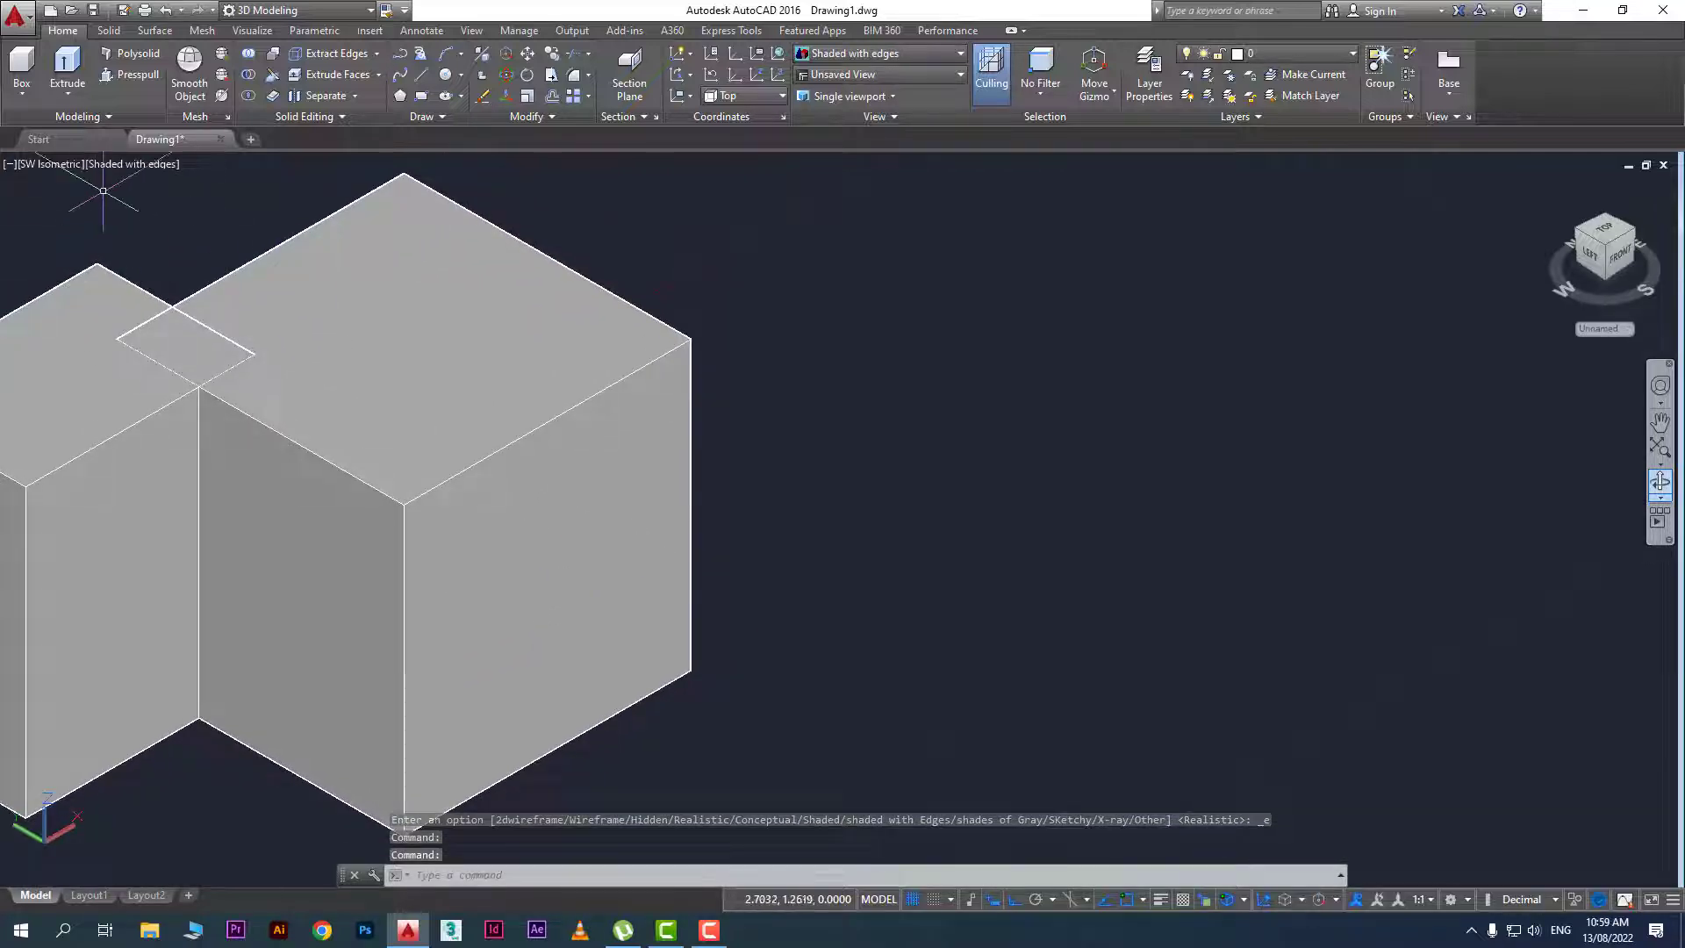
Create a thin, wall-like solid box beside the two existing boxes by picking its base corners and height freehand
left_click(26, 102)
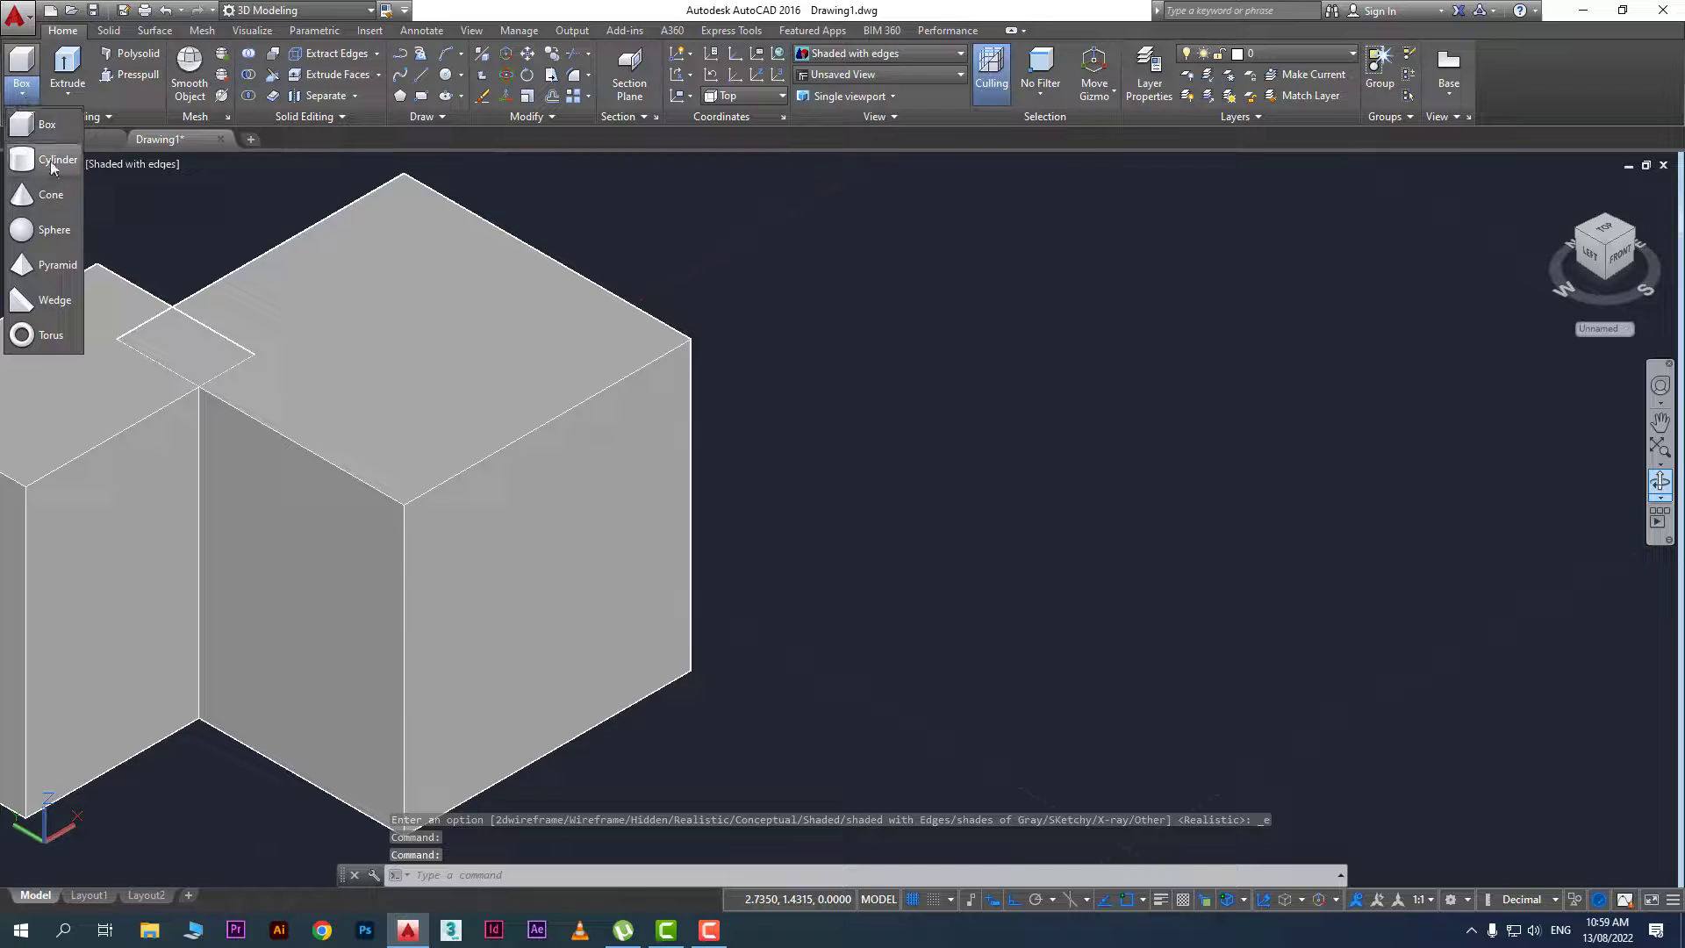
left_click(46, 123)
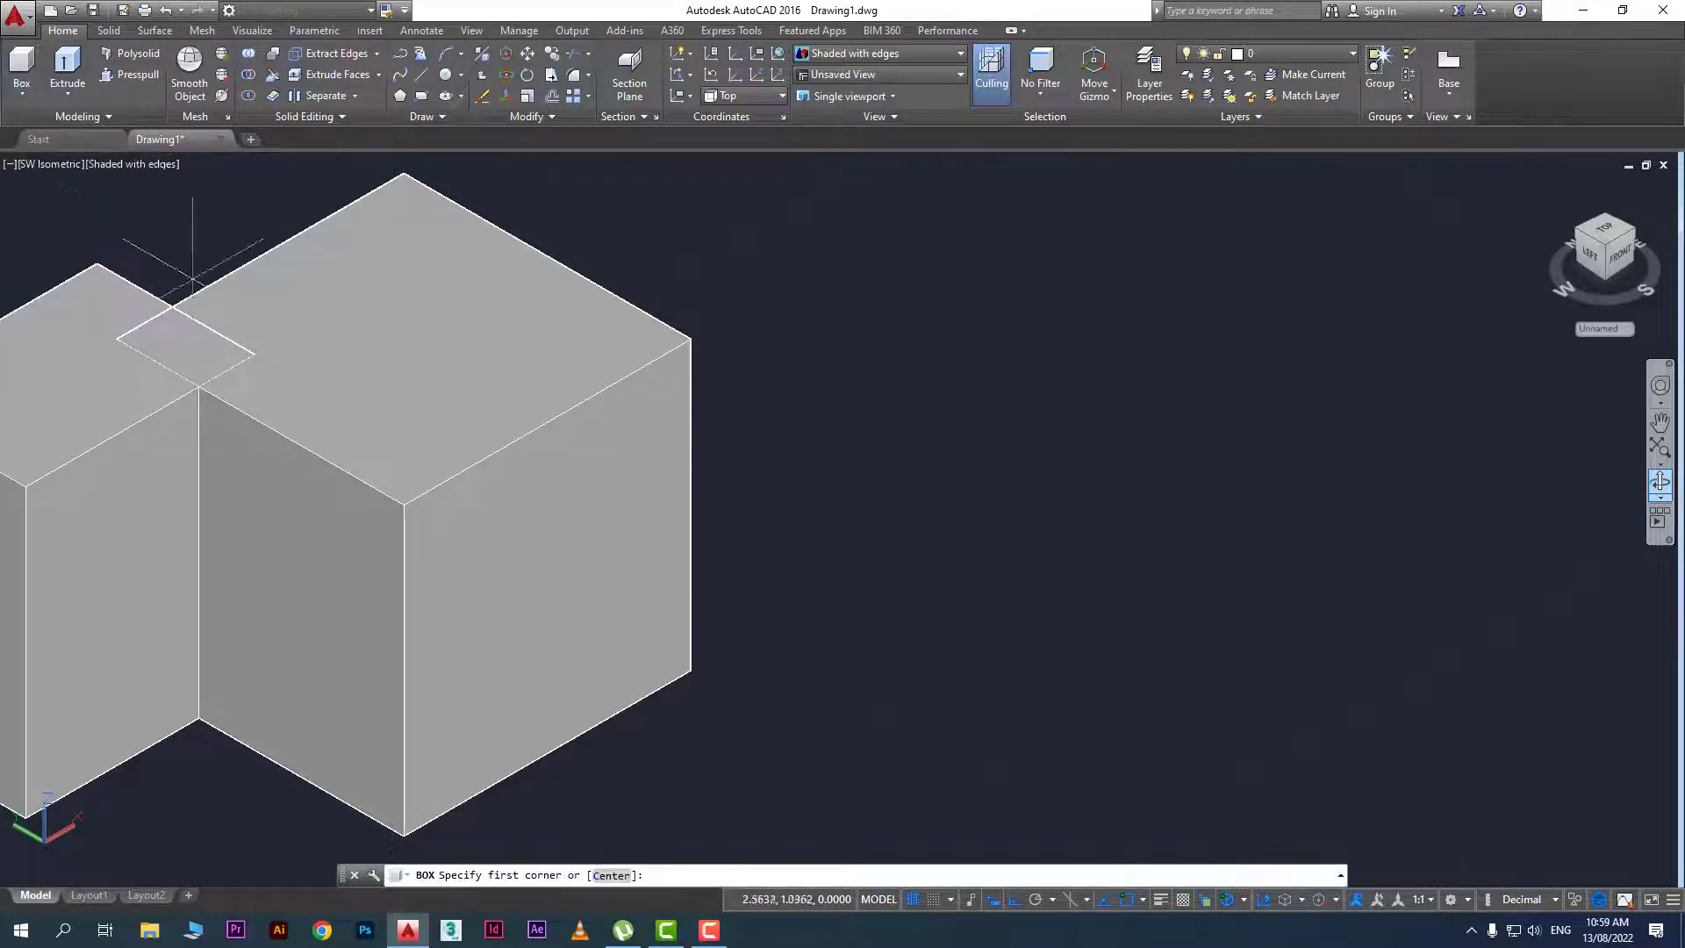
middle_click_drag(910, 614, 741, 640)
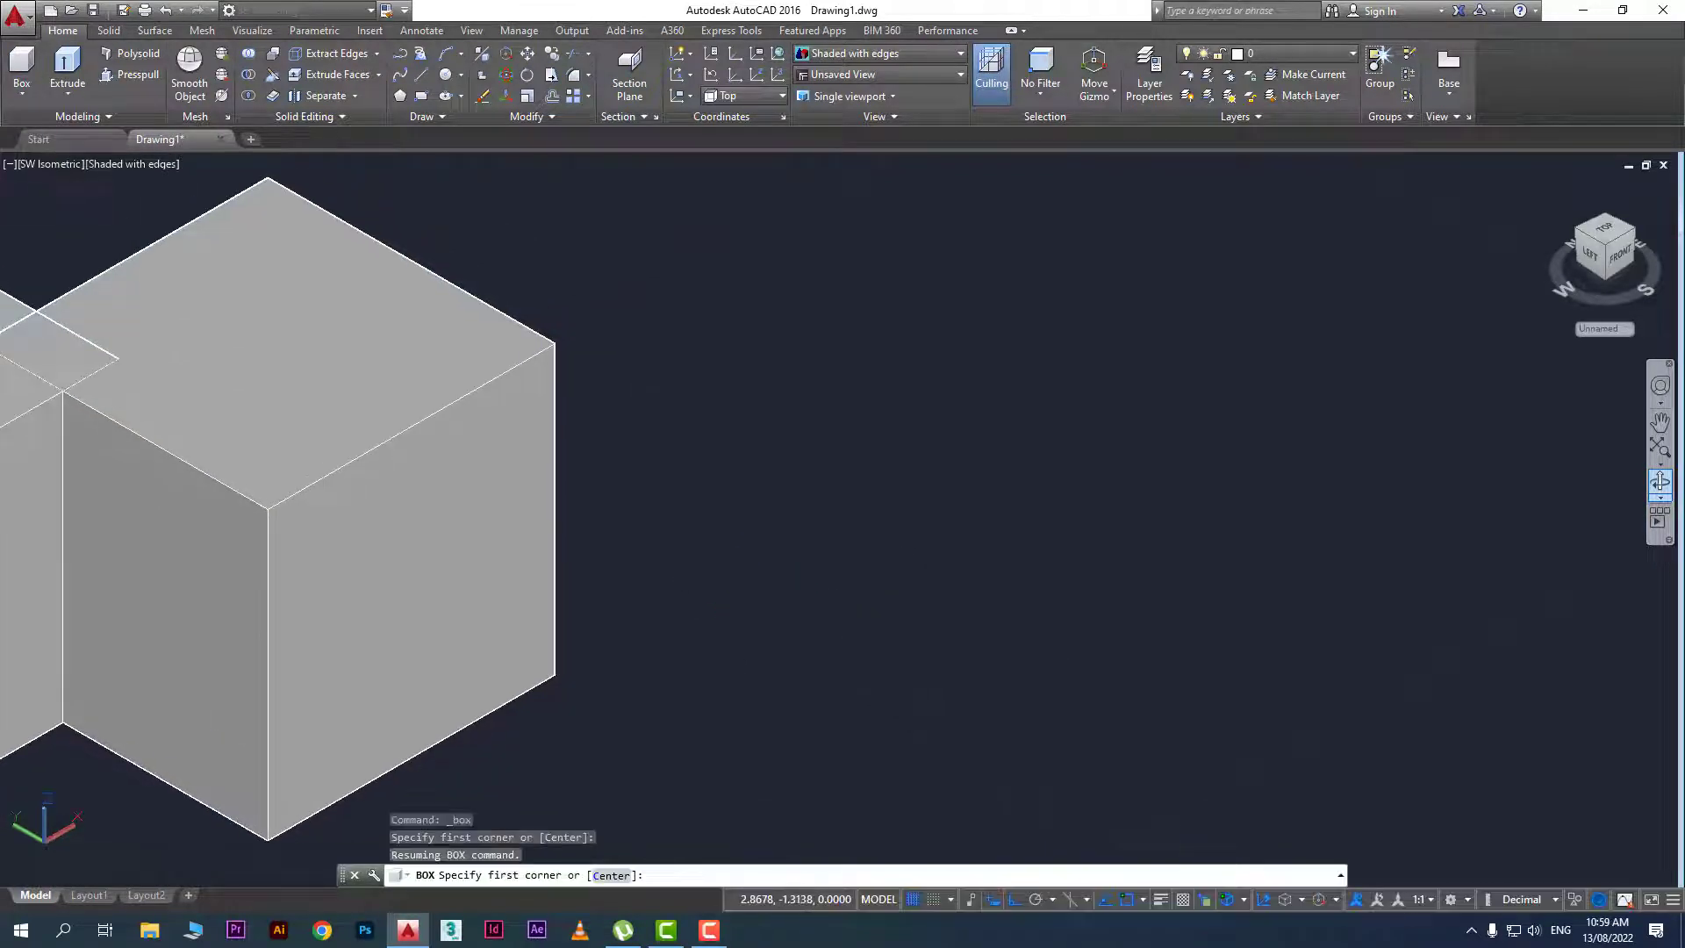
left_click(753, 595)
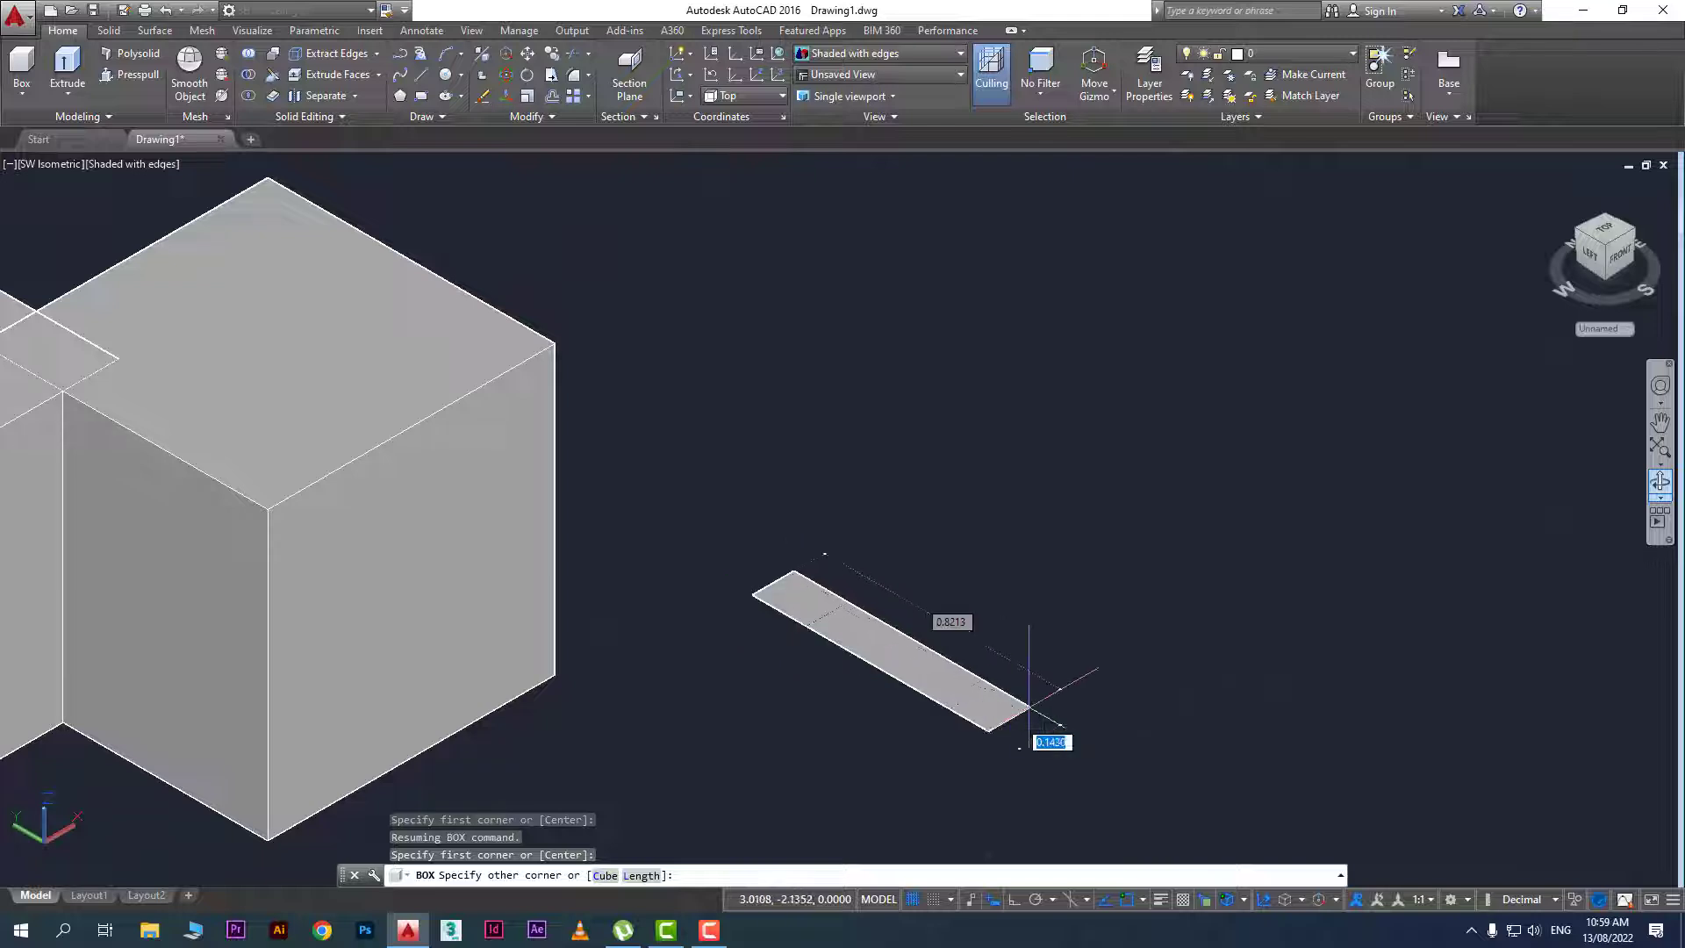
left_click(1176, 816)
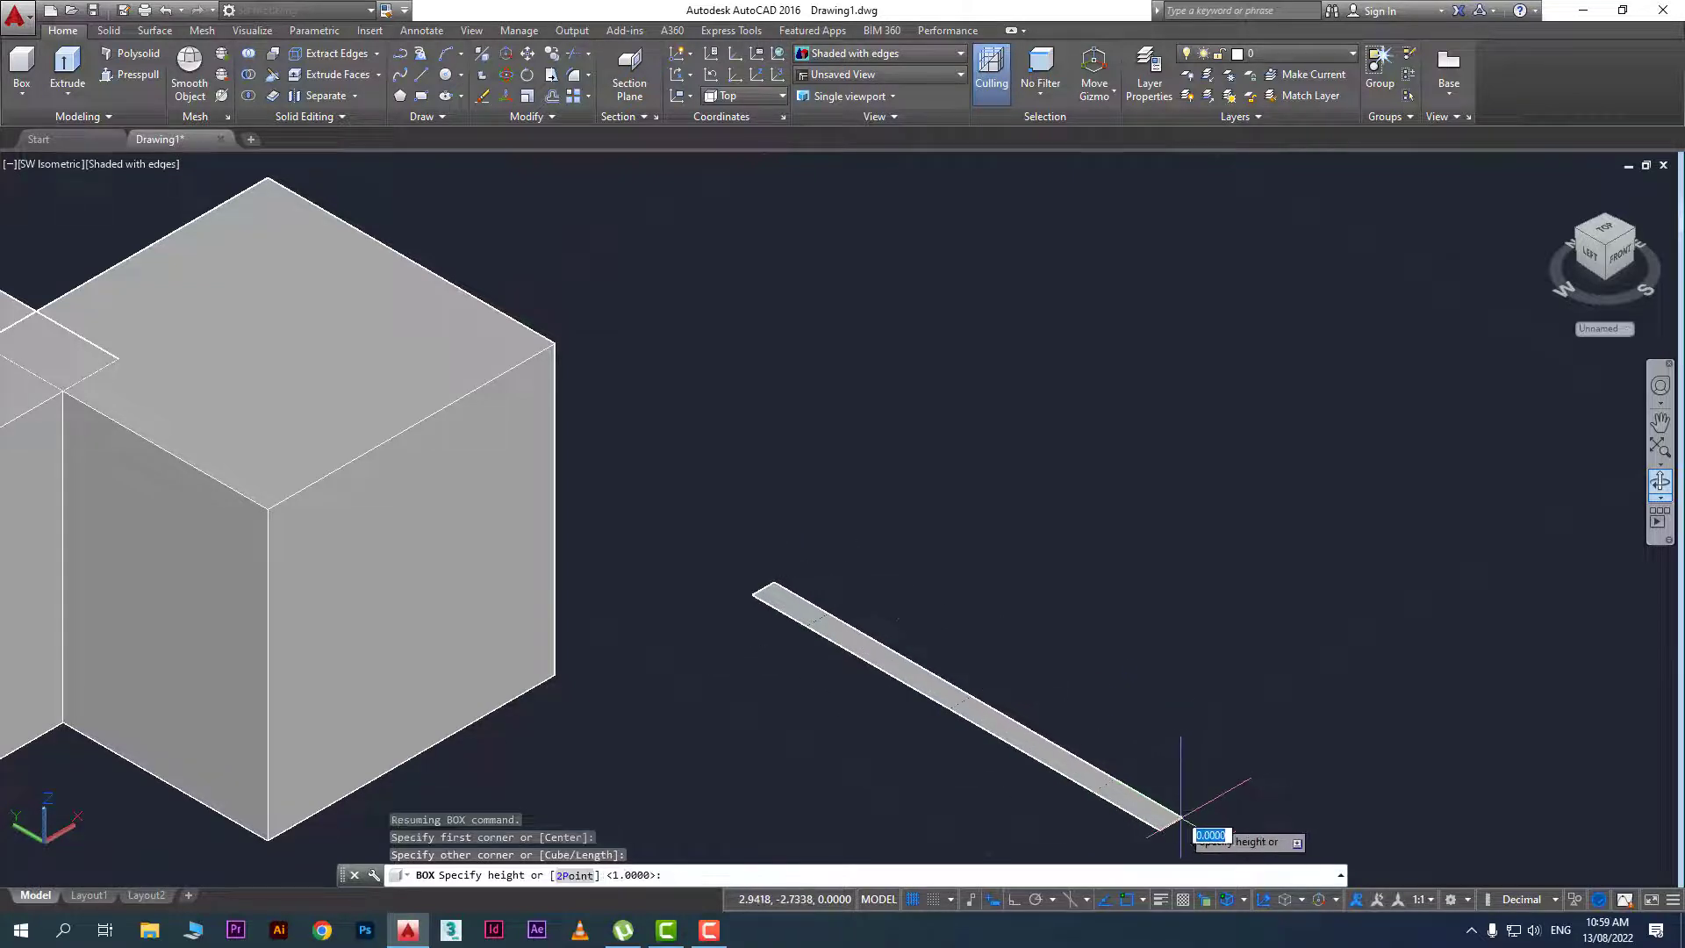
left_click(1191, 478)
middle_click_drag(1264, 678, 945, 608)
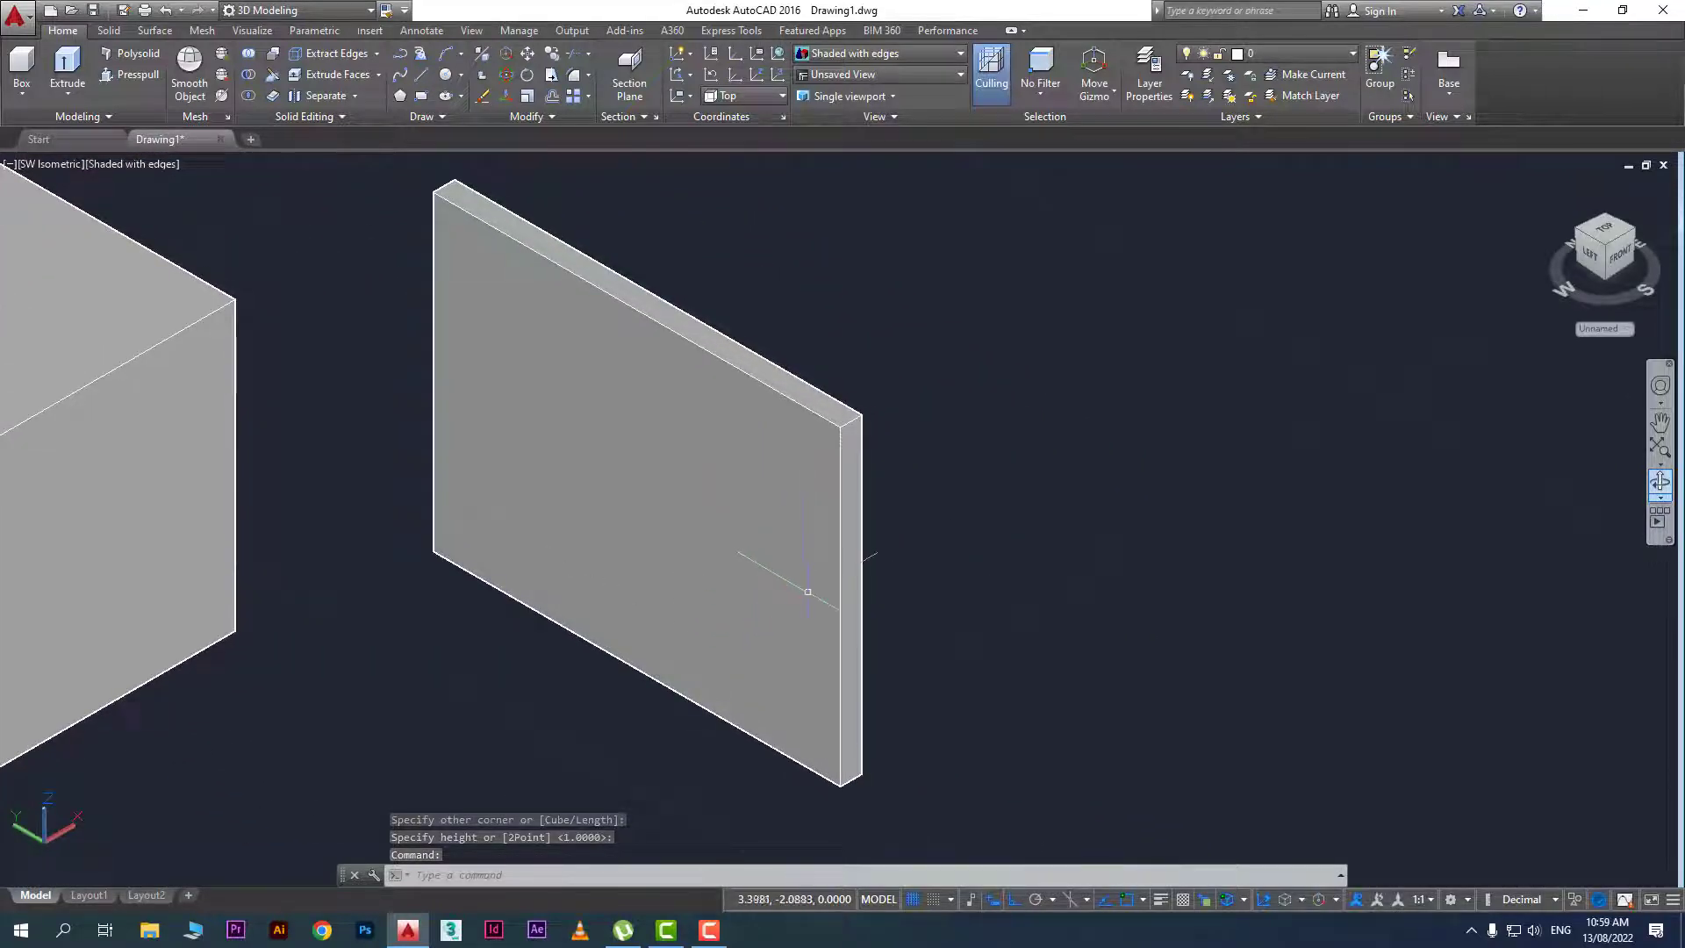
middle_click_drag(757, 588, 865, 509)
scroll(582, 548, "down", 4)
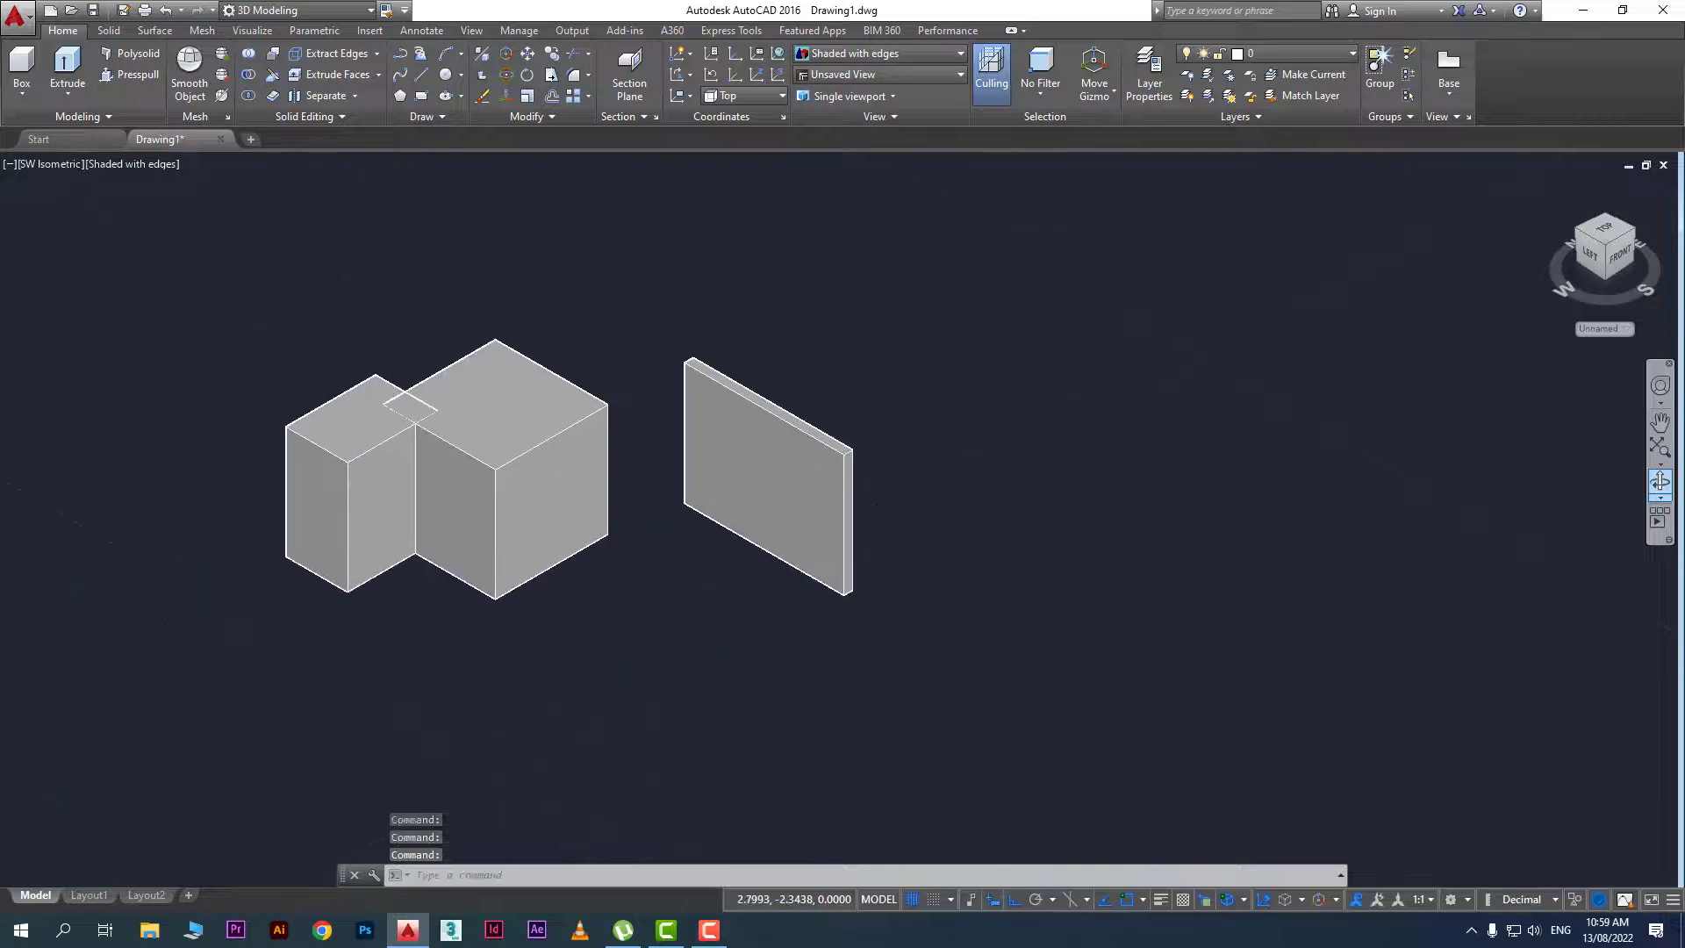
Create a solid box in front of the thin wall-like box with the Cube option, using length .5
scroll(783, 588, "up", 4)
middle_click_drag(667, 612, 774, 514)
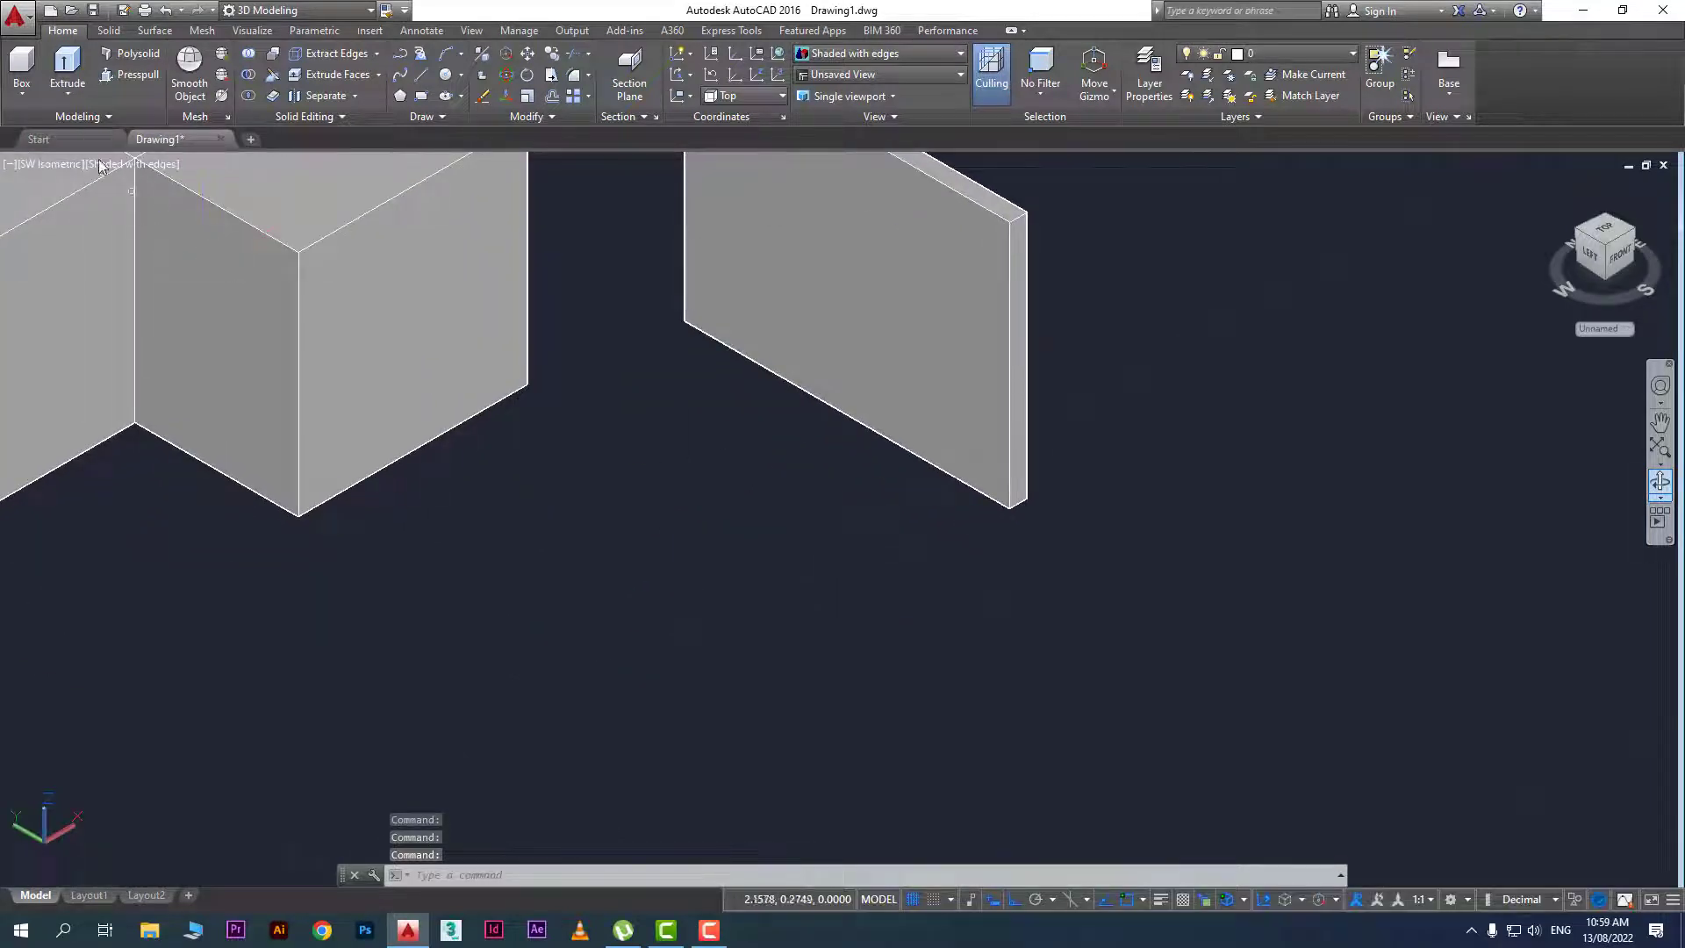
left_click(22, 92)
left_click(26, 128)
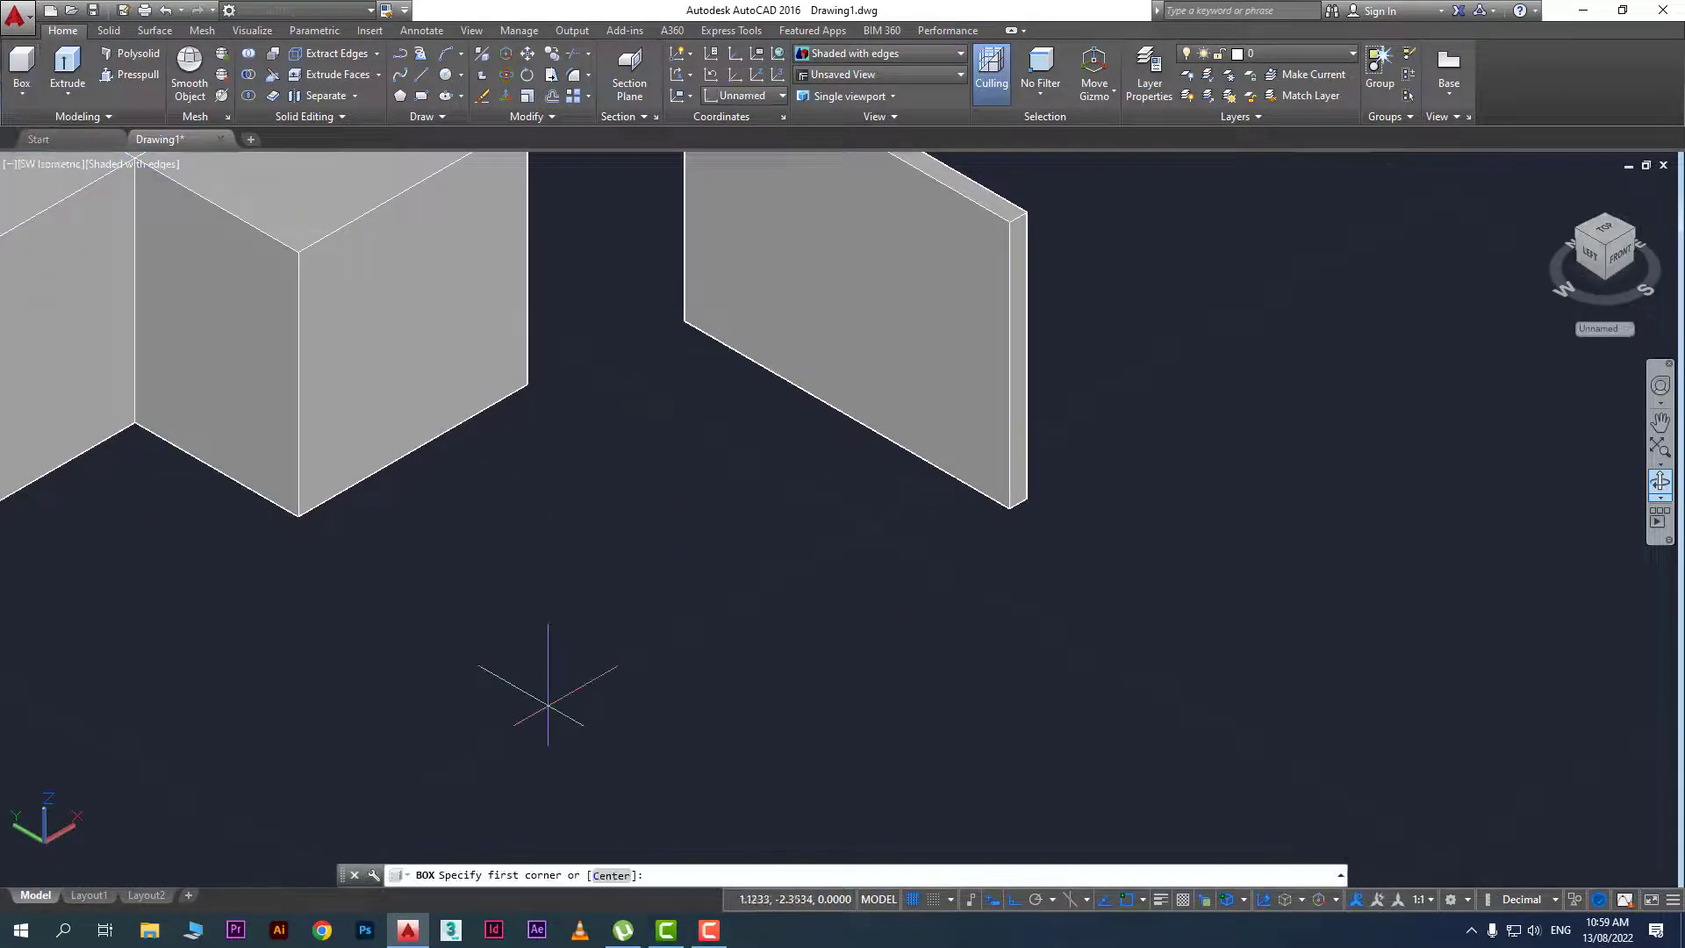
left_click(646, 764)
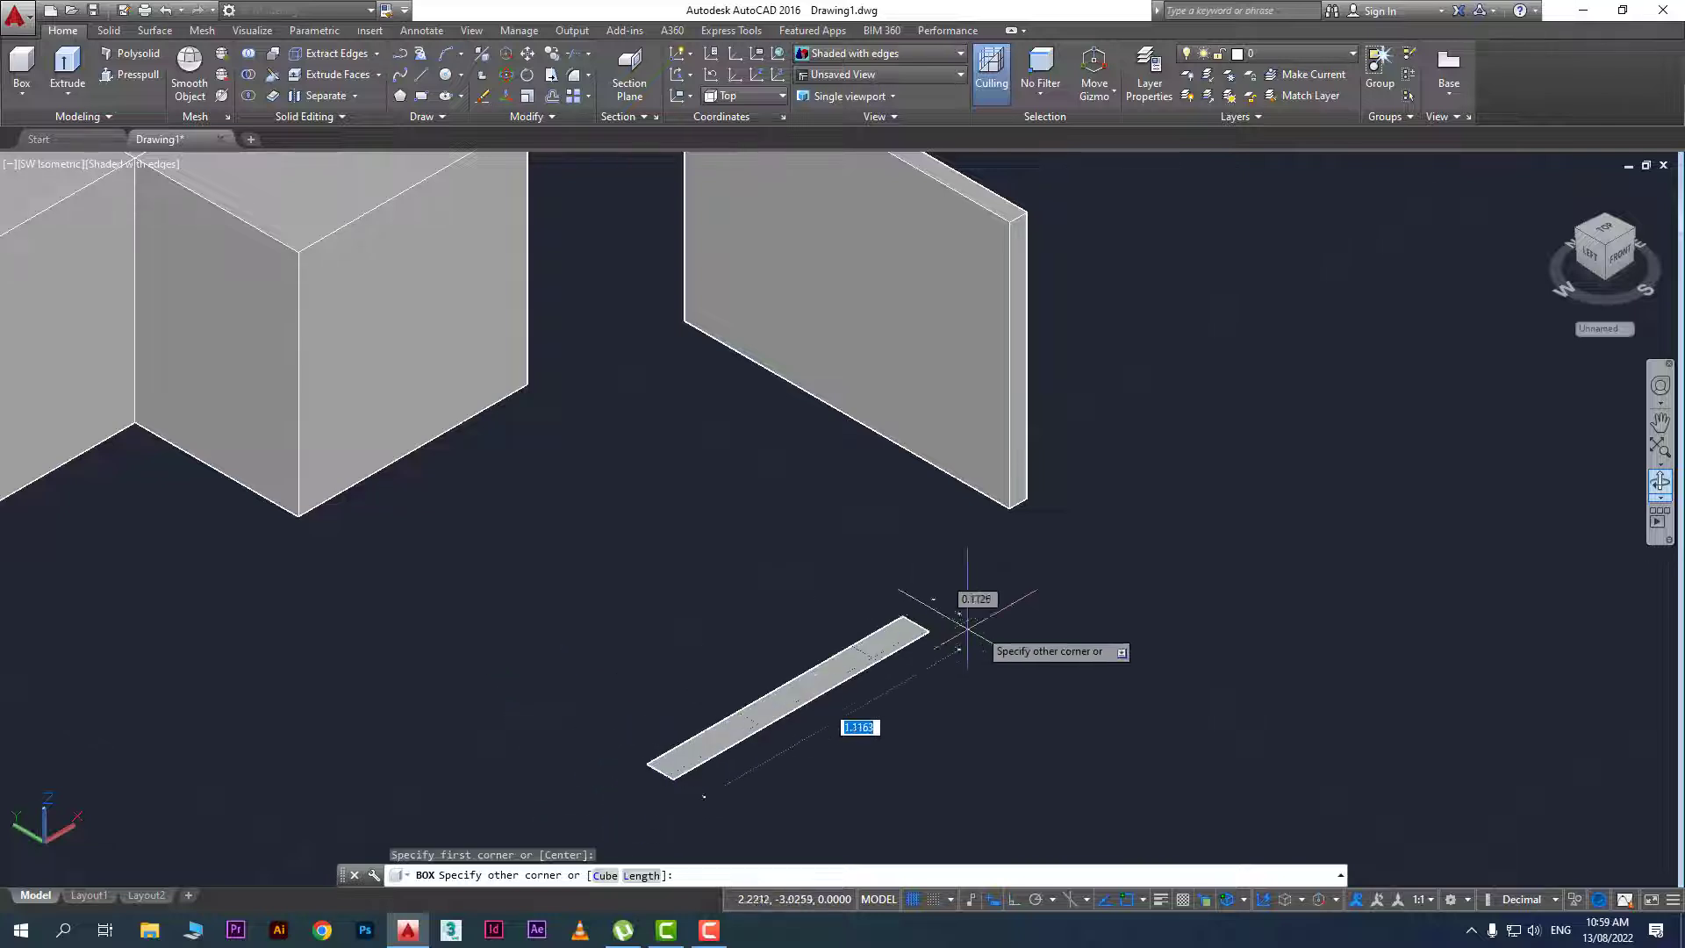
middle_click_drag(1180, 717, 1149, 686)
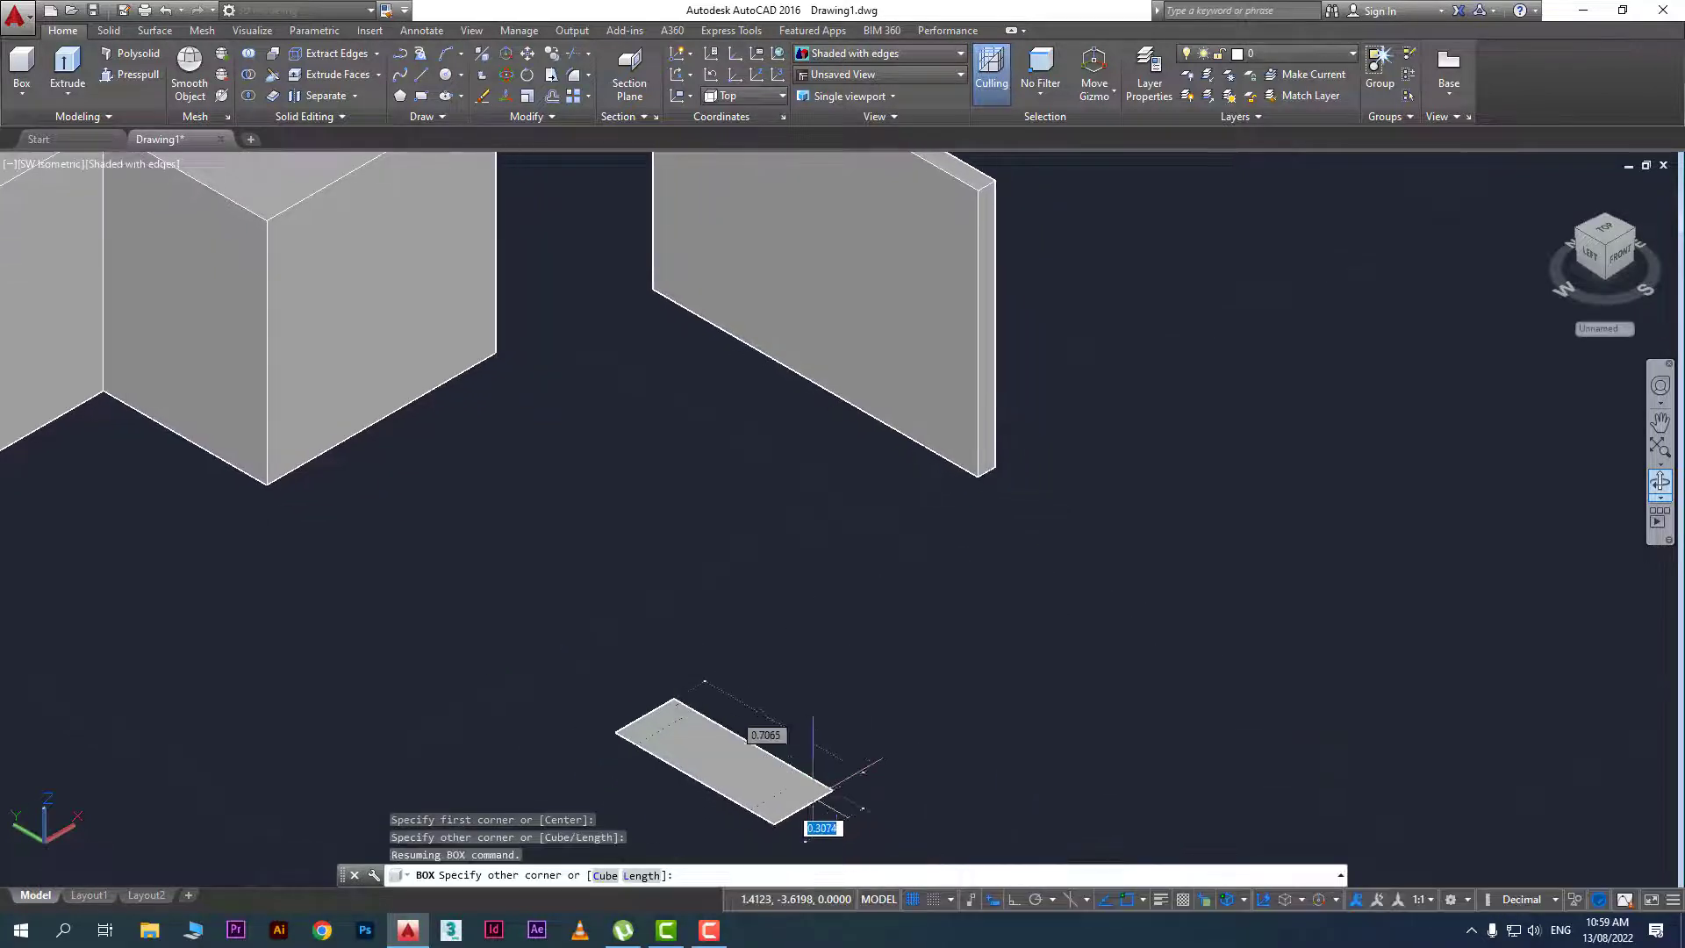
left_click(607, 876)
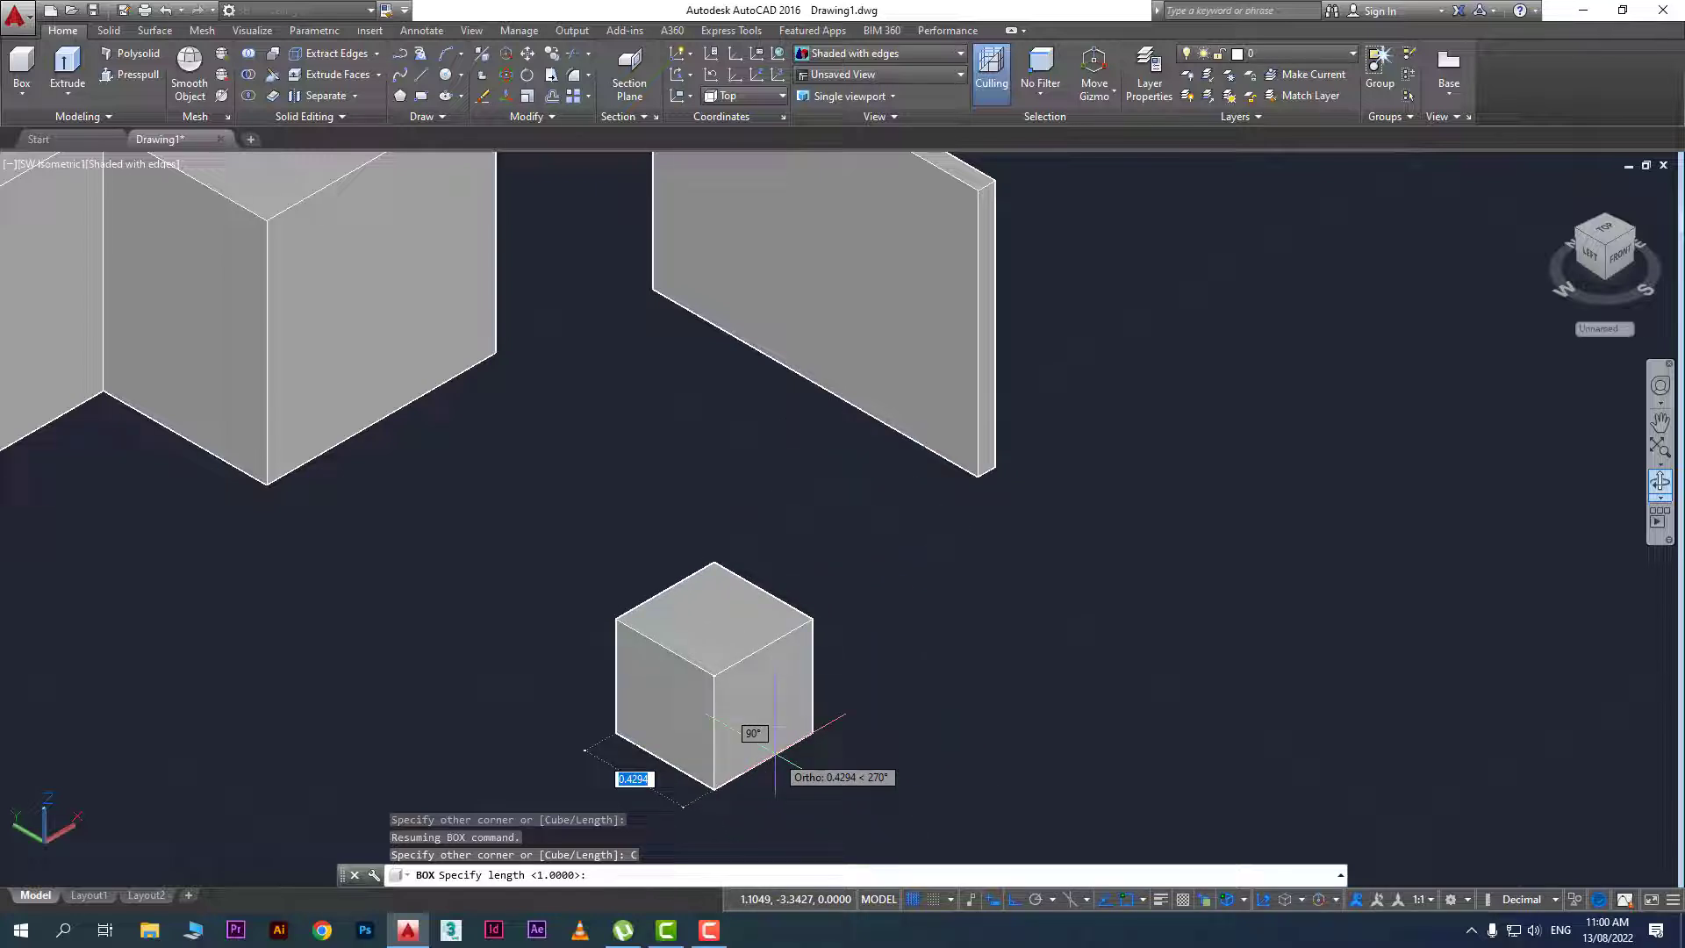
type(".5")
key("Return")
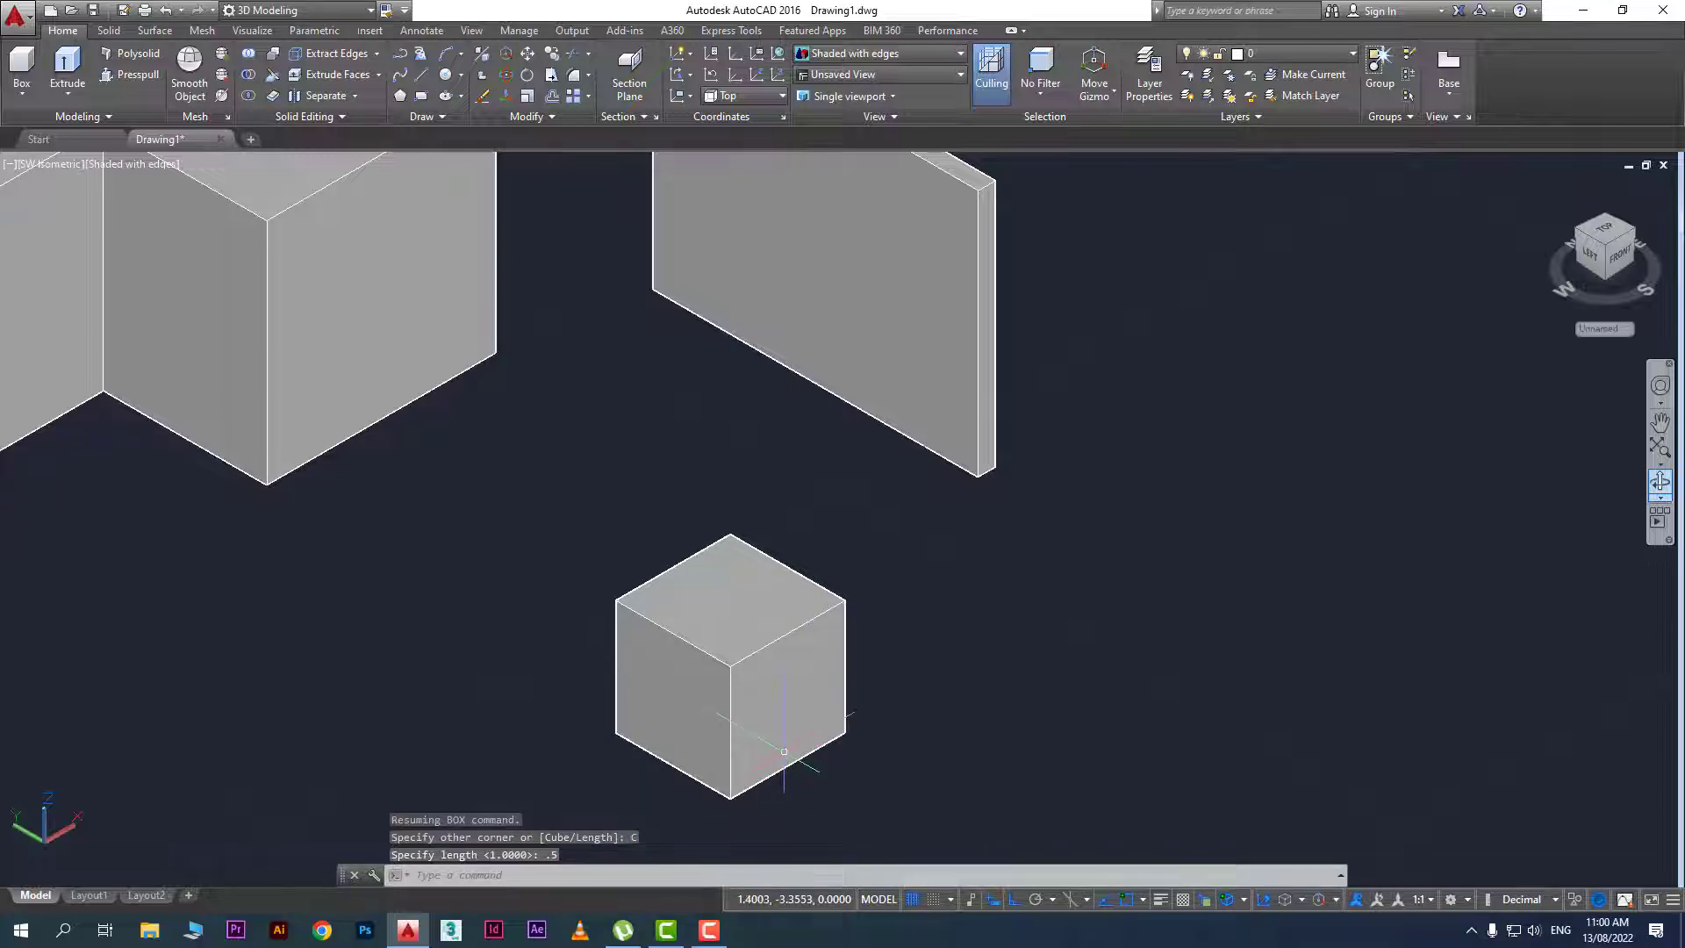
Create a solid cylinder beside the small cube with base radius .5 and height 1
middle_click_drag(860, 811, 641, 752)
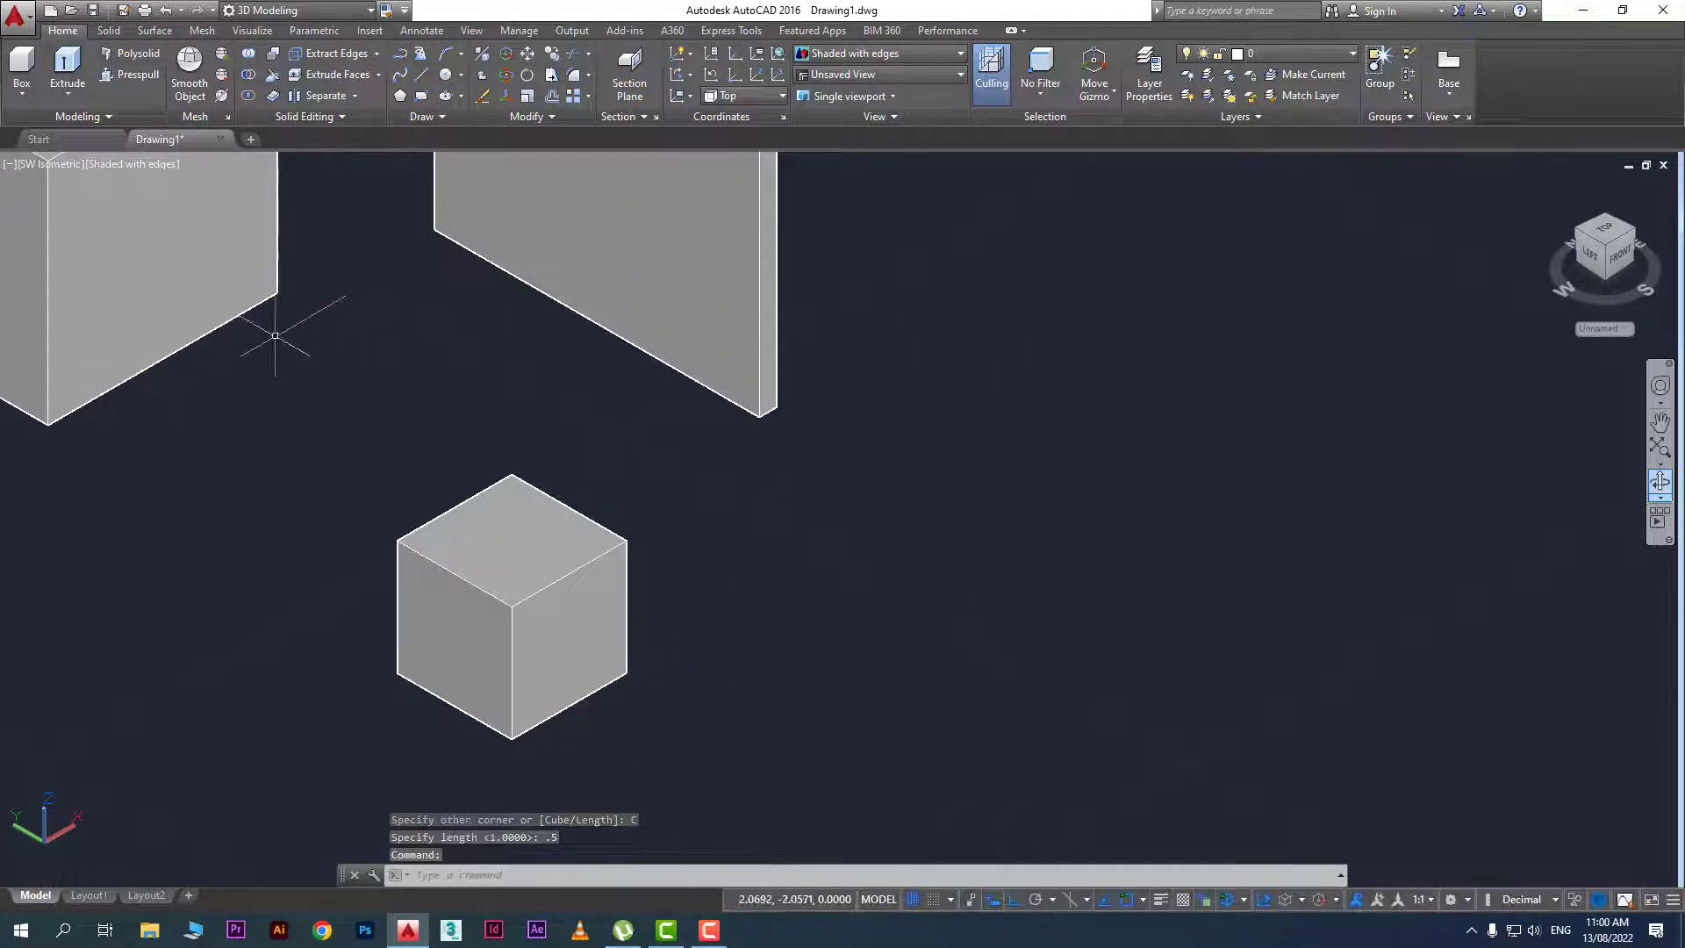
left_click(22, 88)
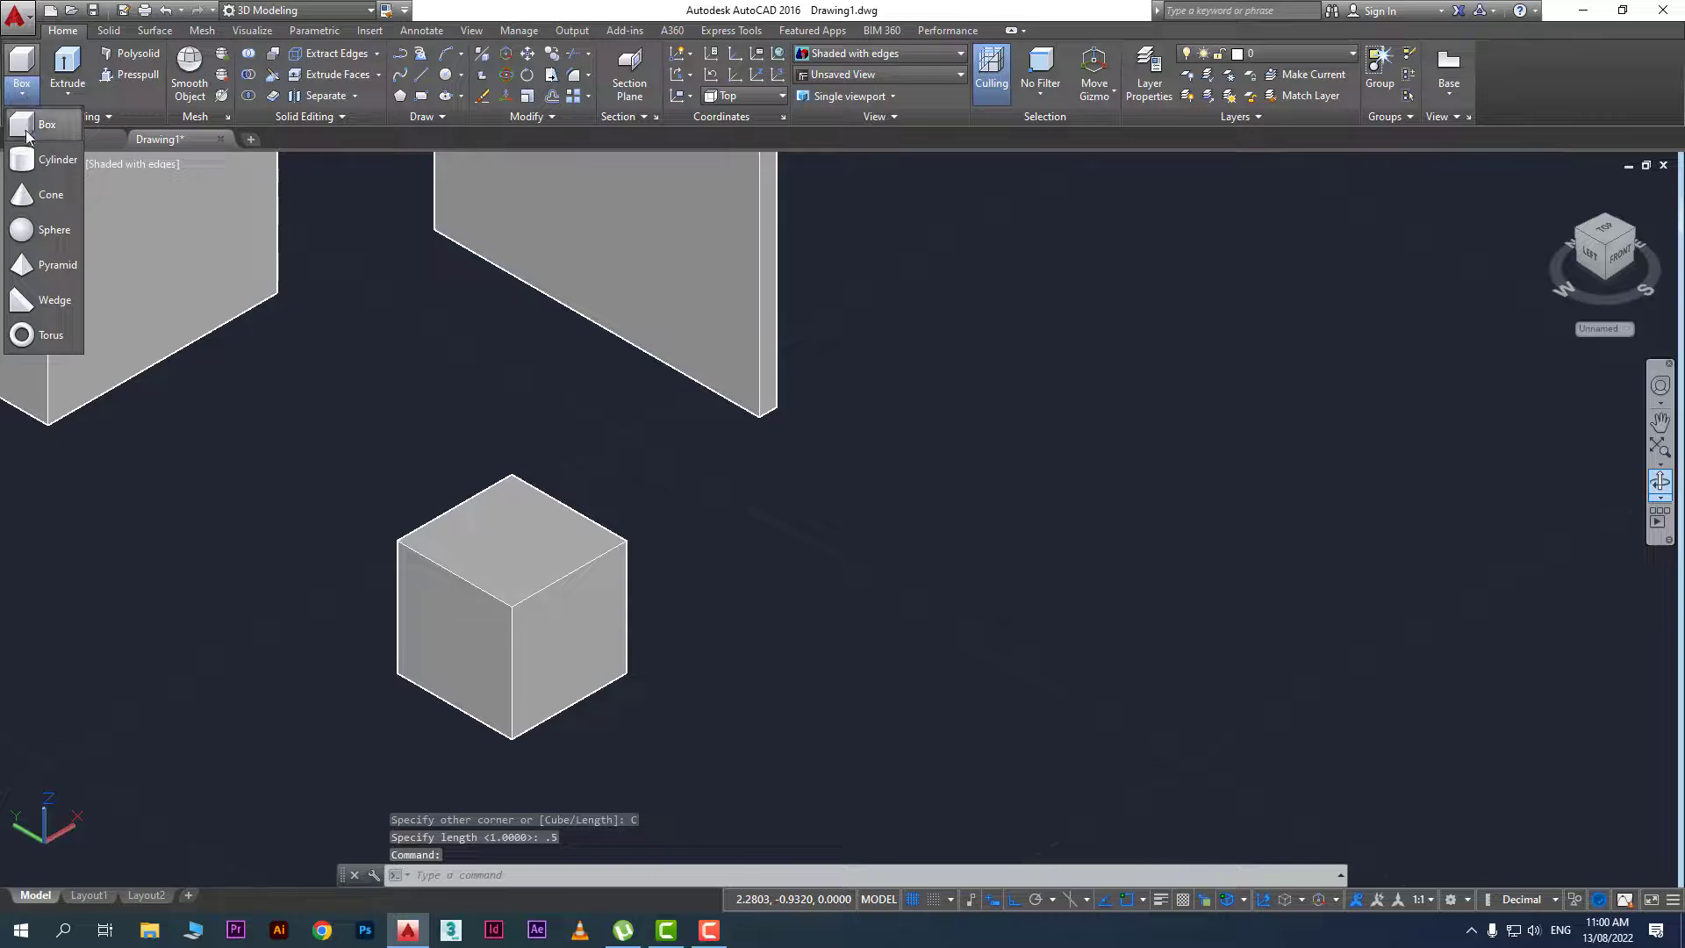
left_click(56, 167)
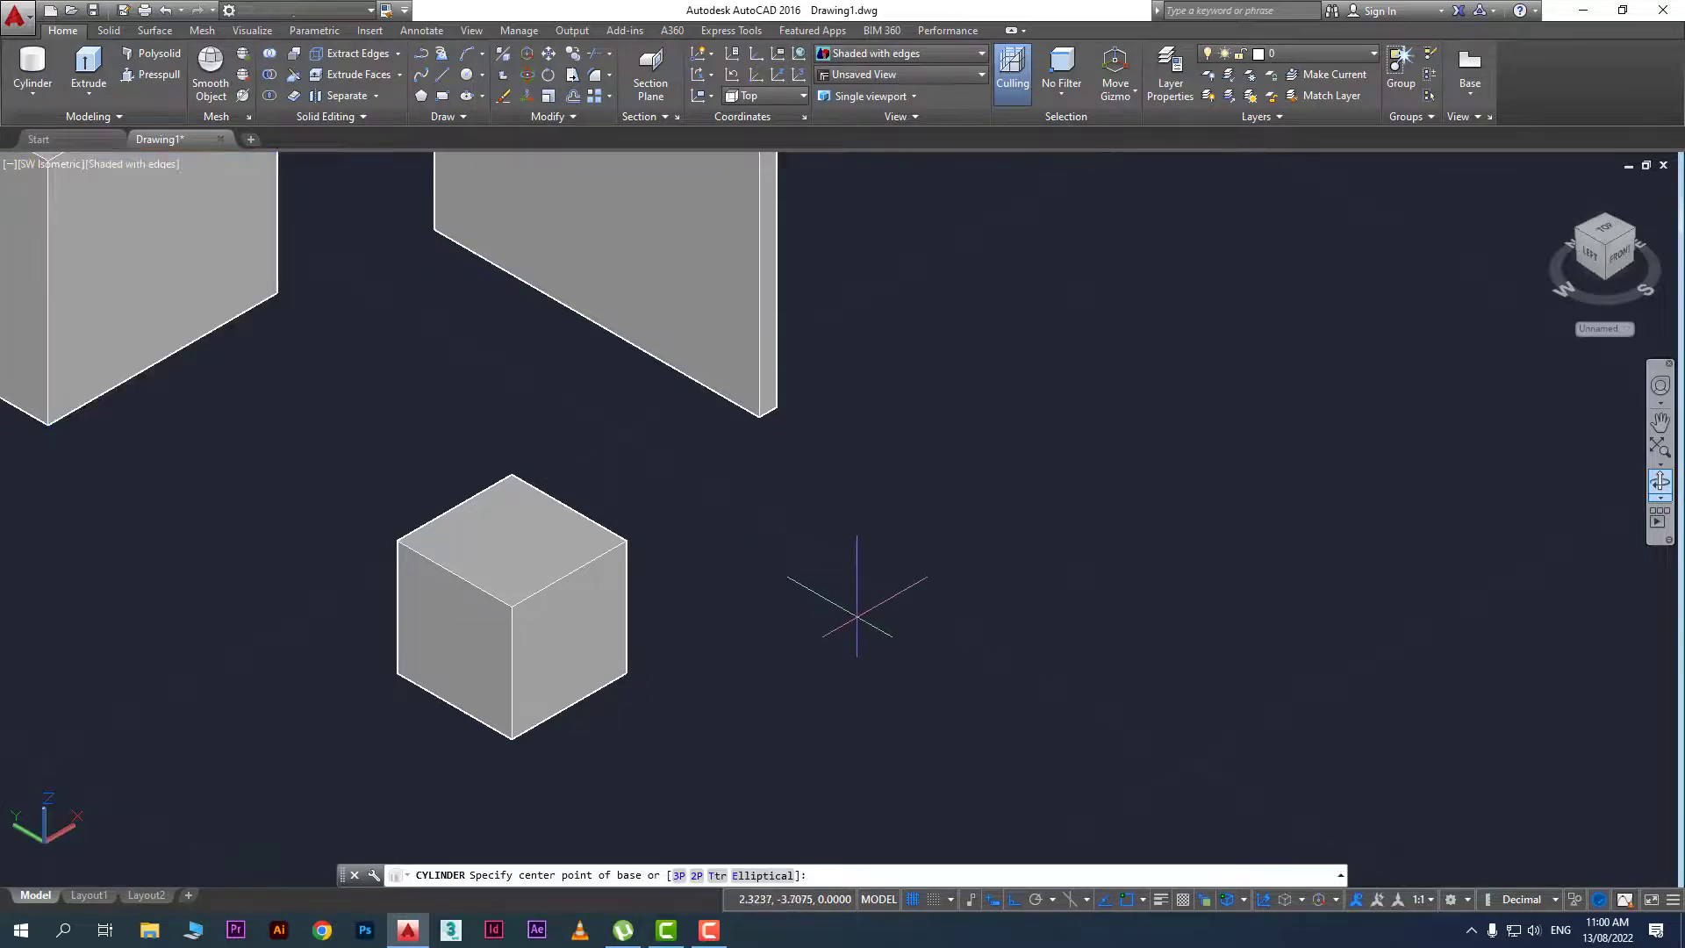
left_click(930, 602)
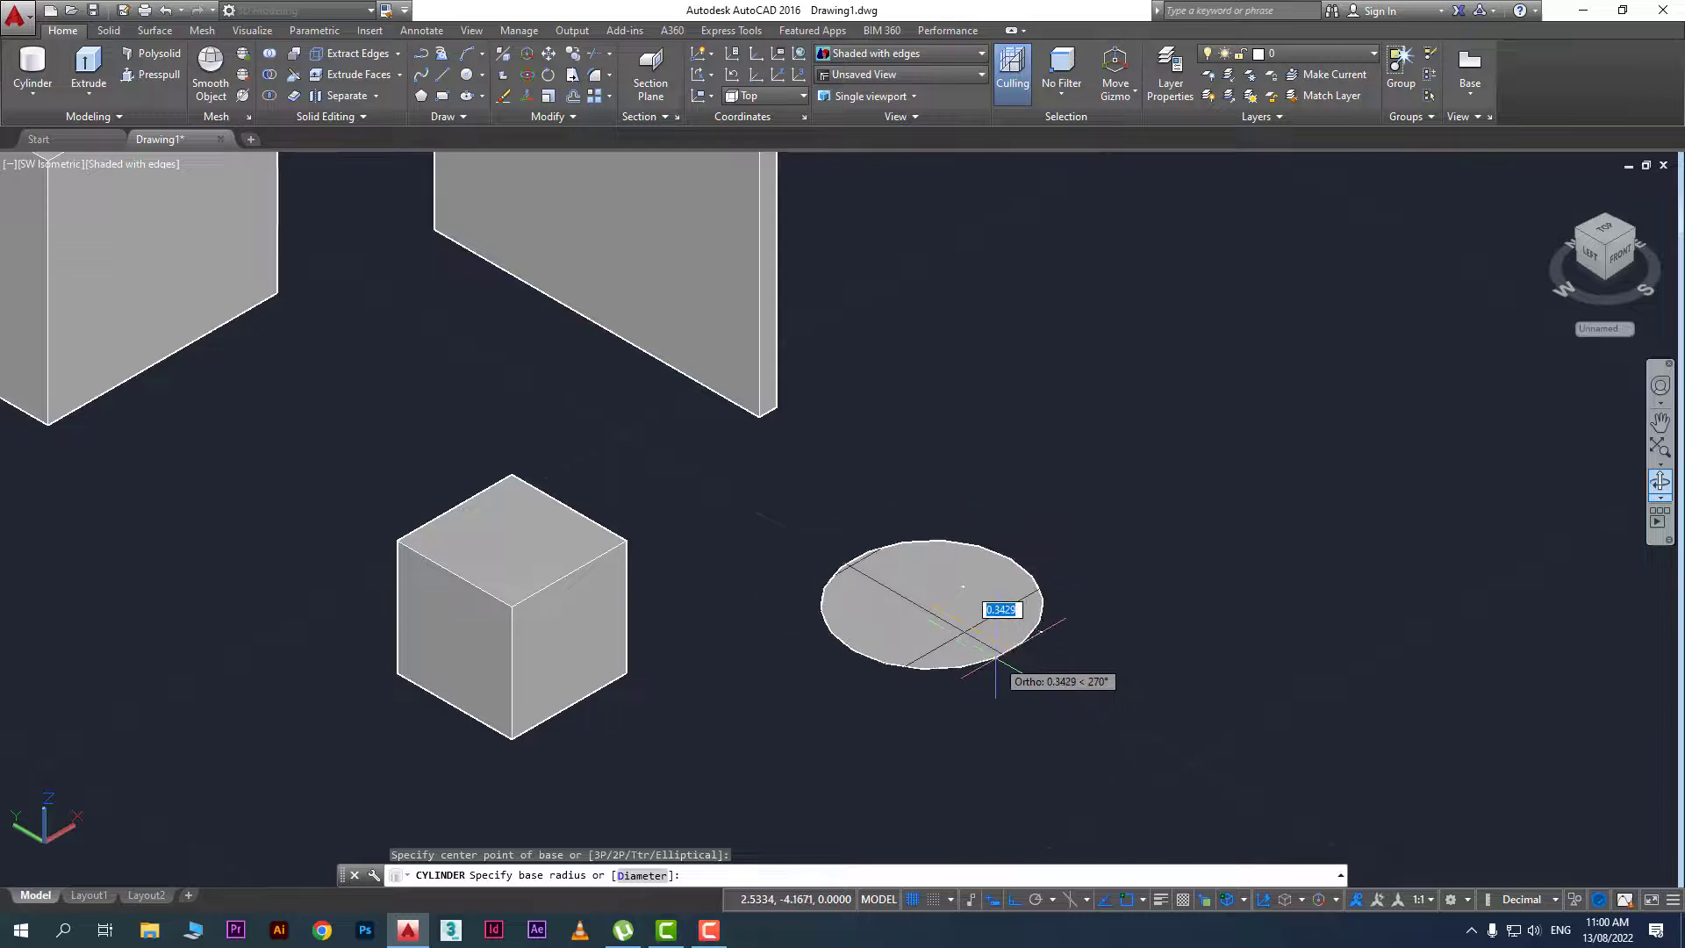
type(".5")
key("Return")
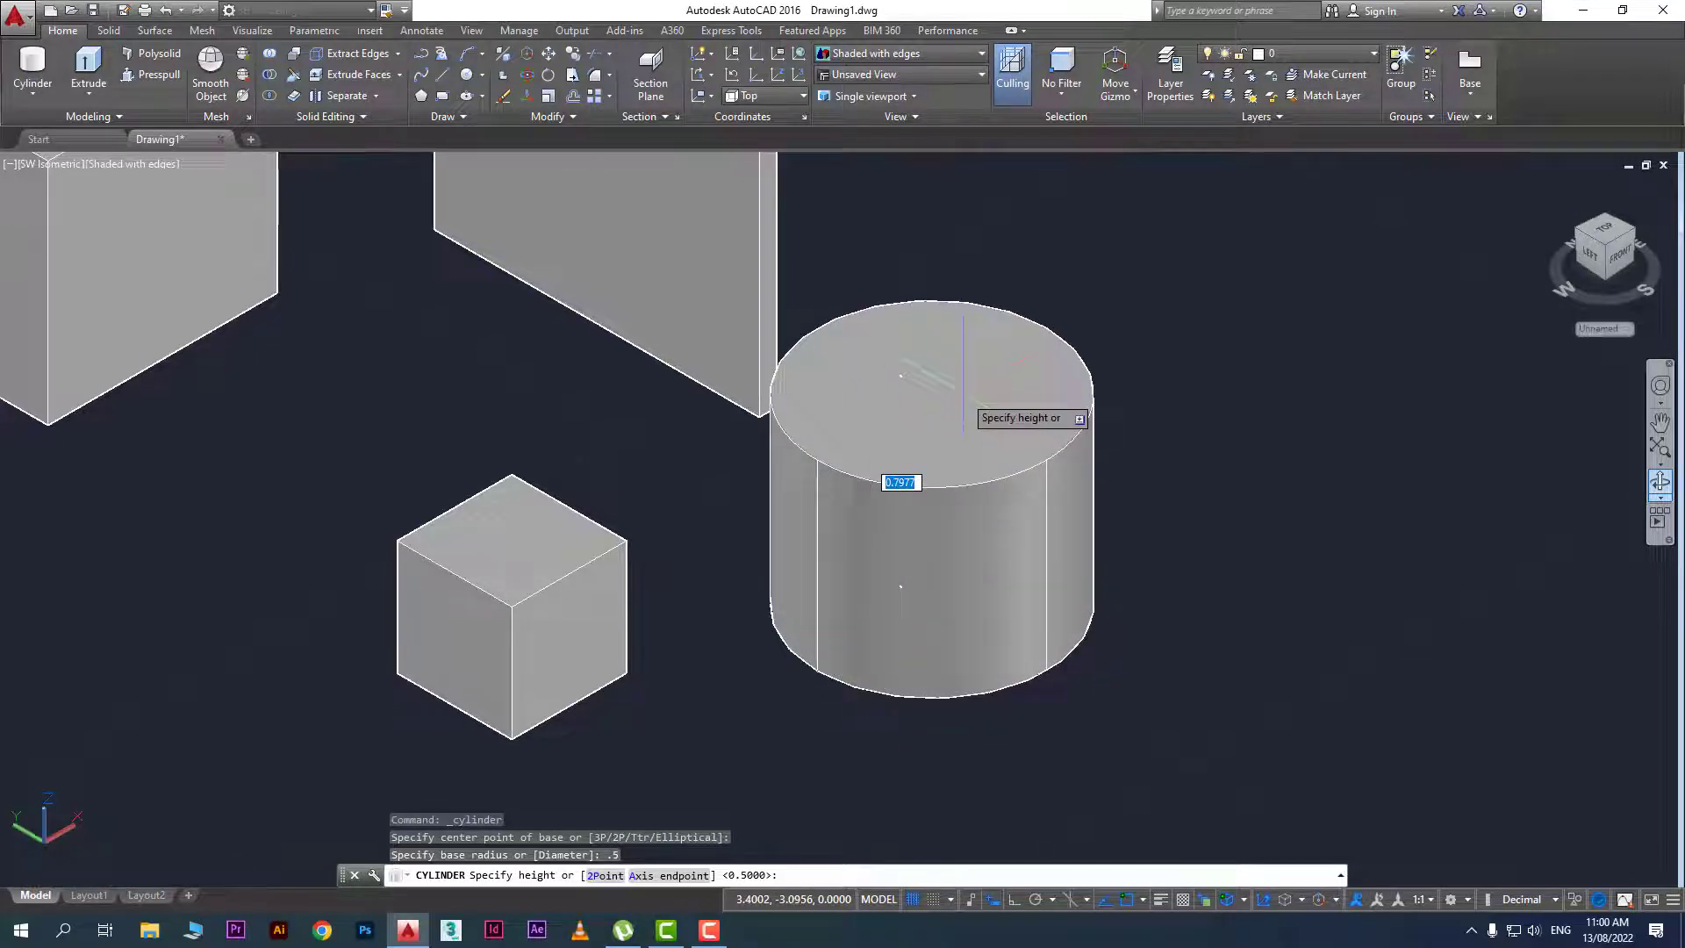
key("Return")
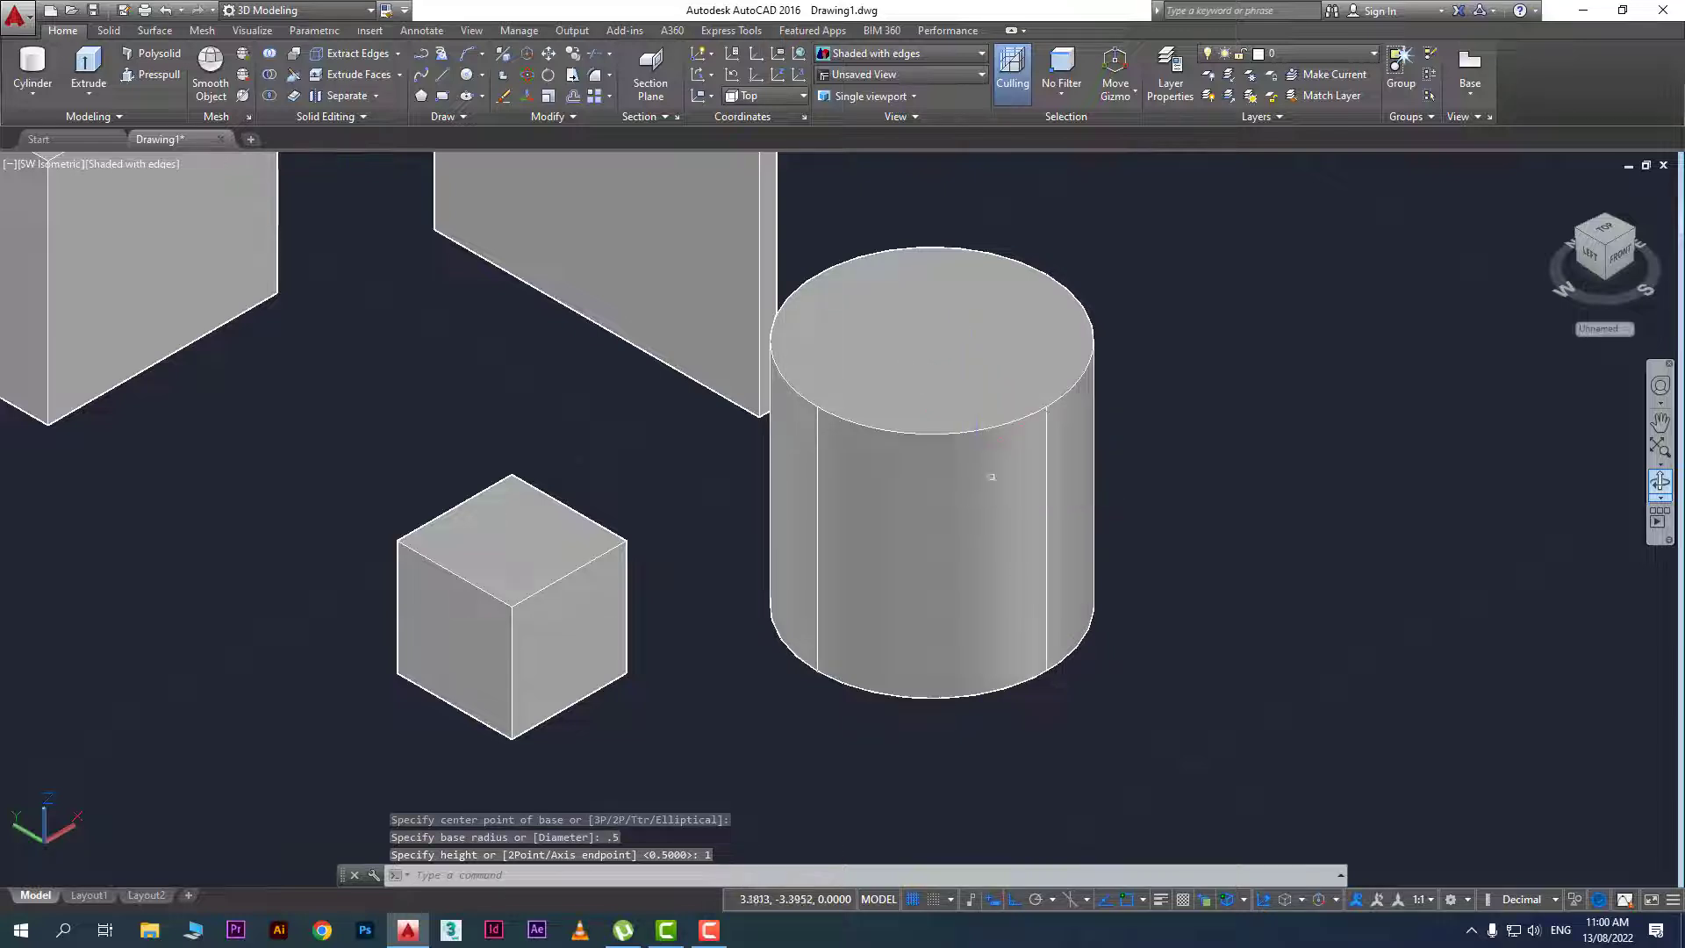
Create a solid cone in the empty area in front of the two joined boxes with base radius .5 and height 1
scroll(895, 526, "down", 2)
middle_click_drag(895, 526, 1196, 466)
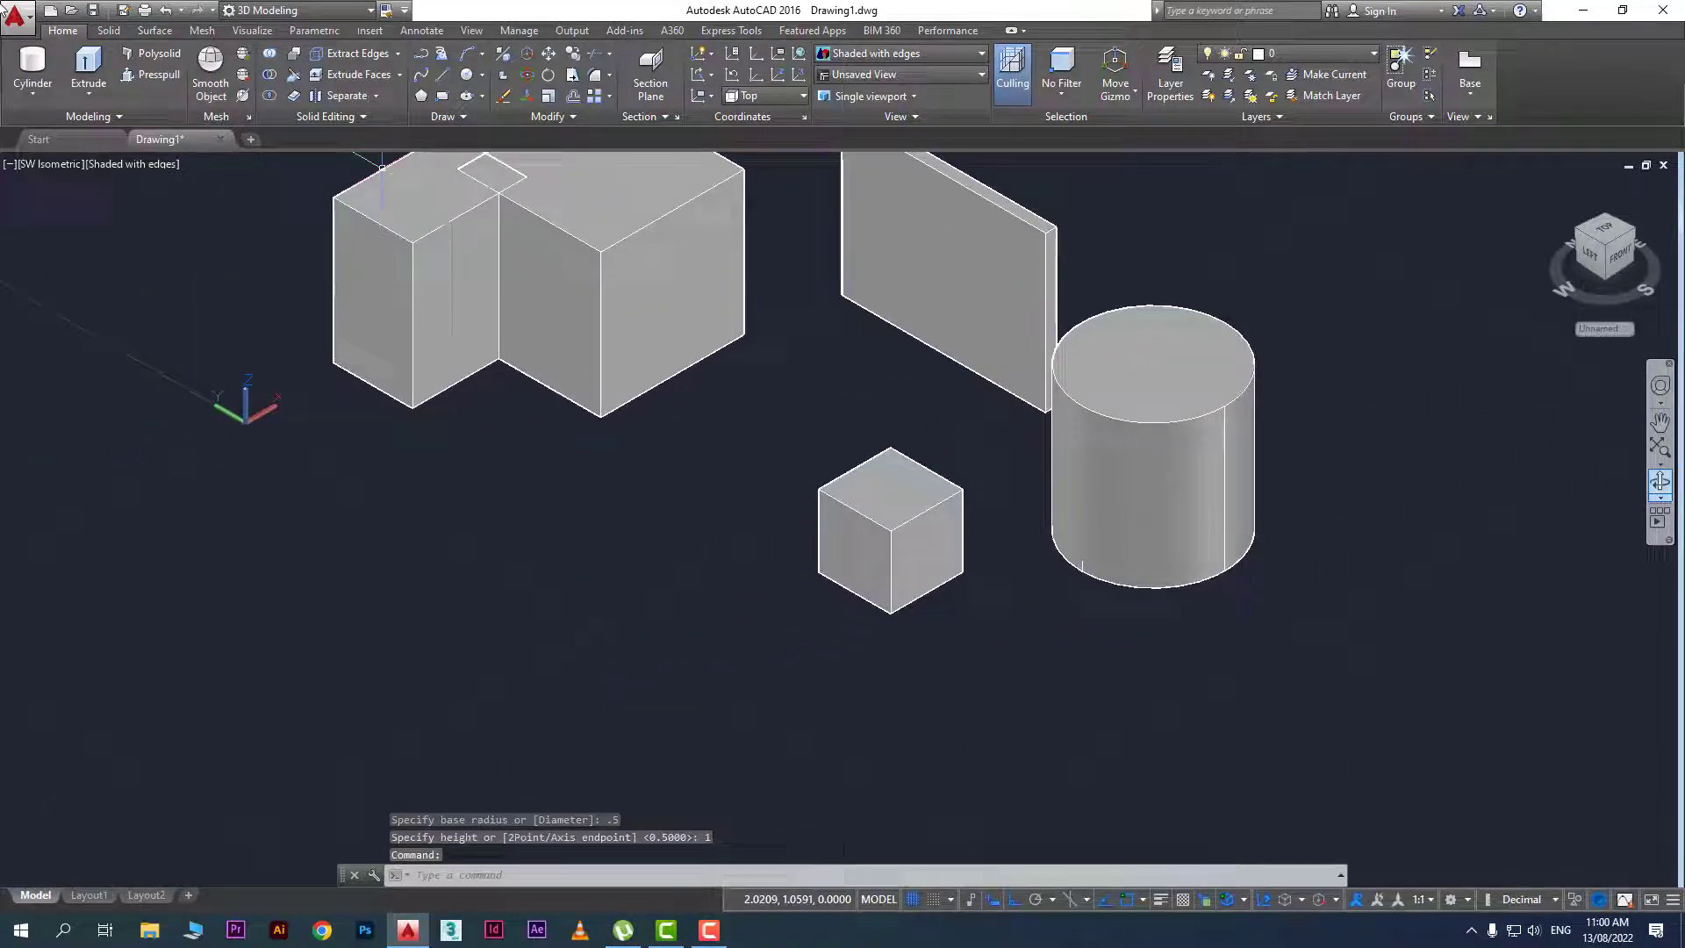
left_click(32, 93)
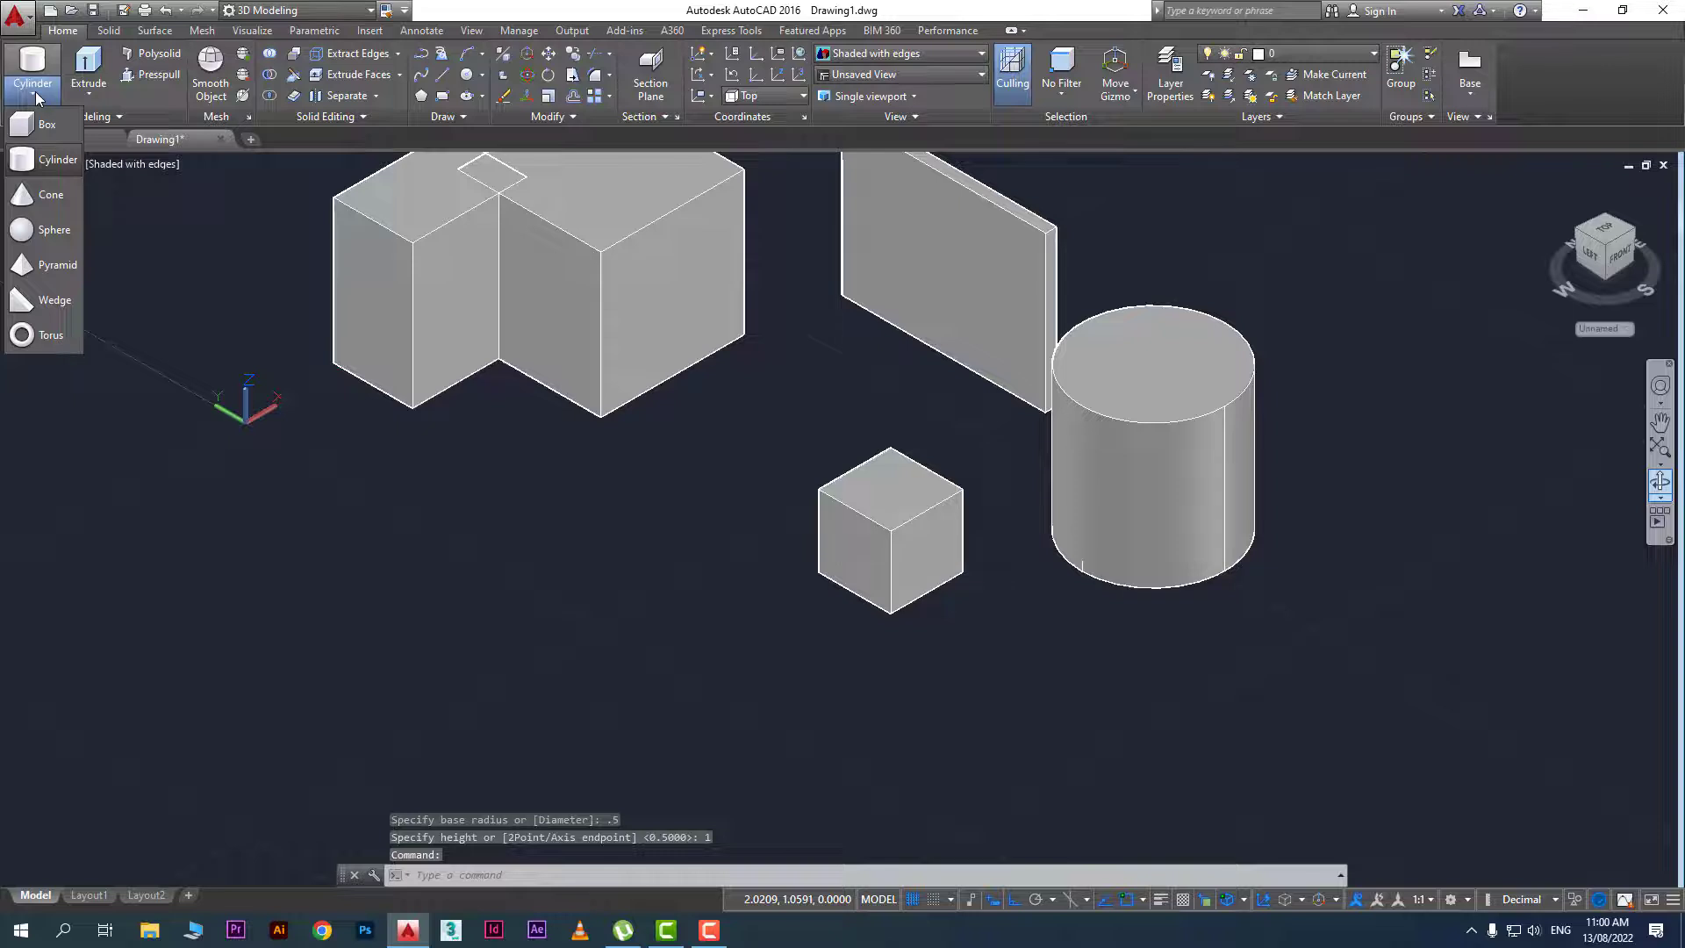
left_click(54, 196)
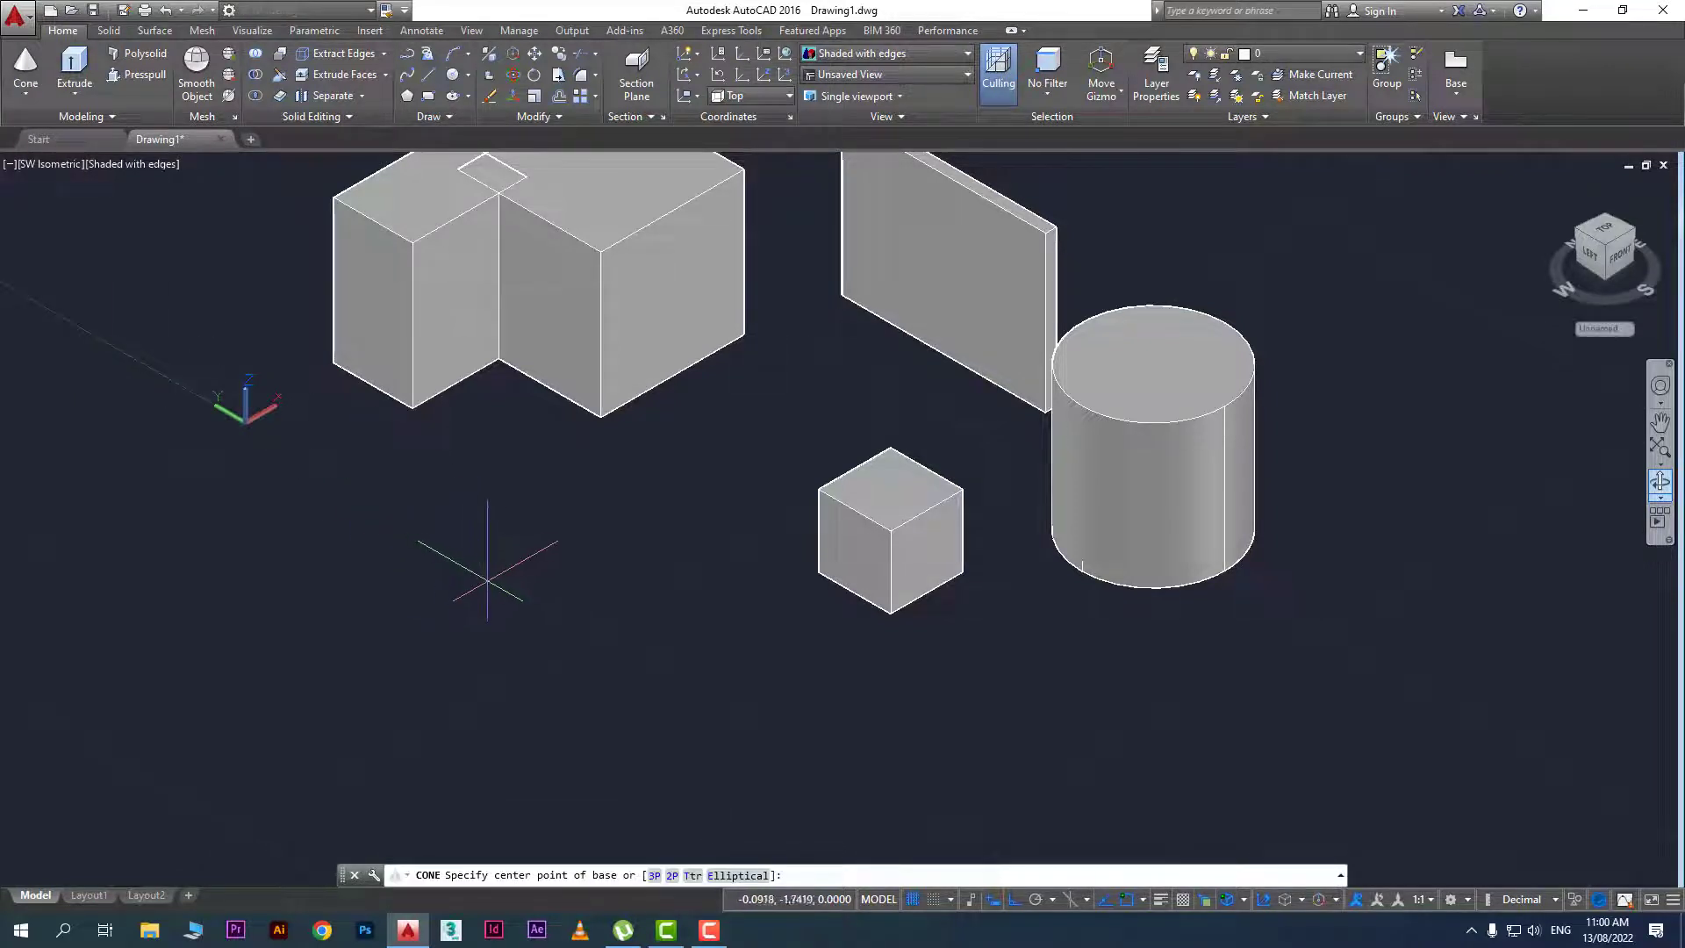
left_click(544, 638)
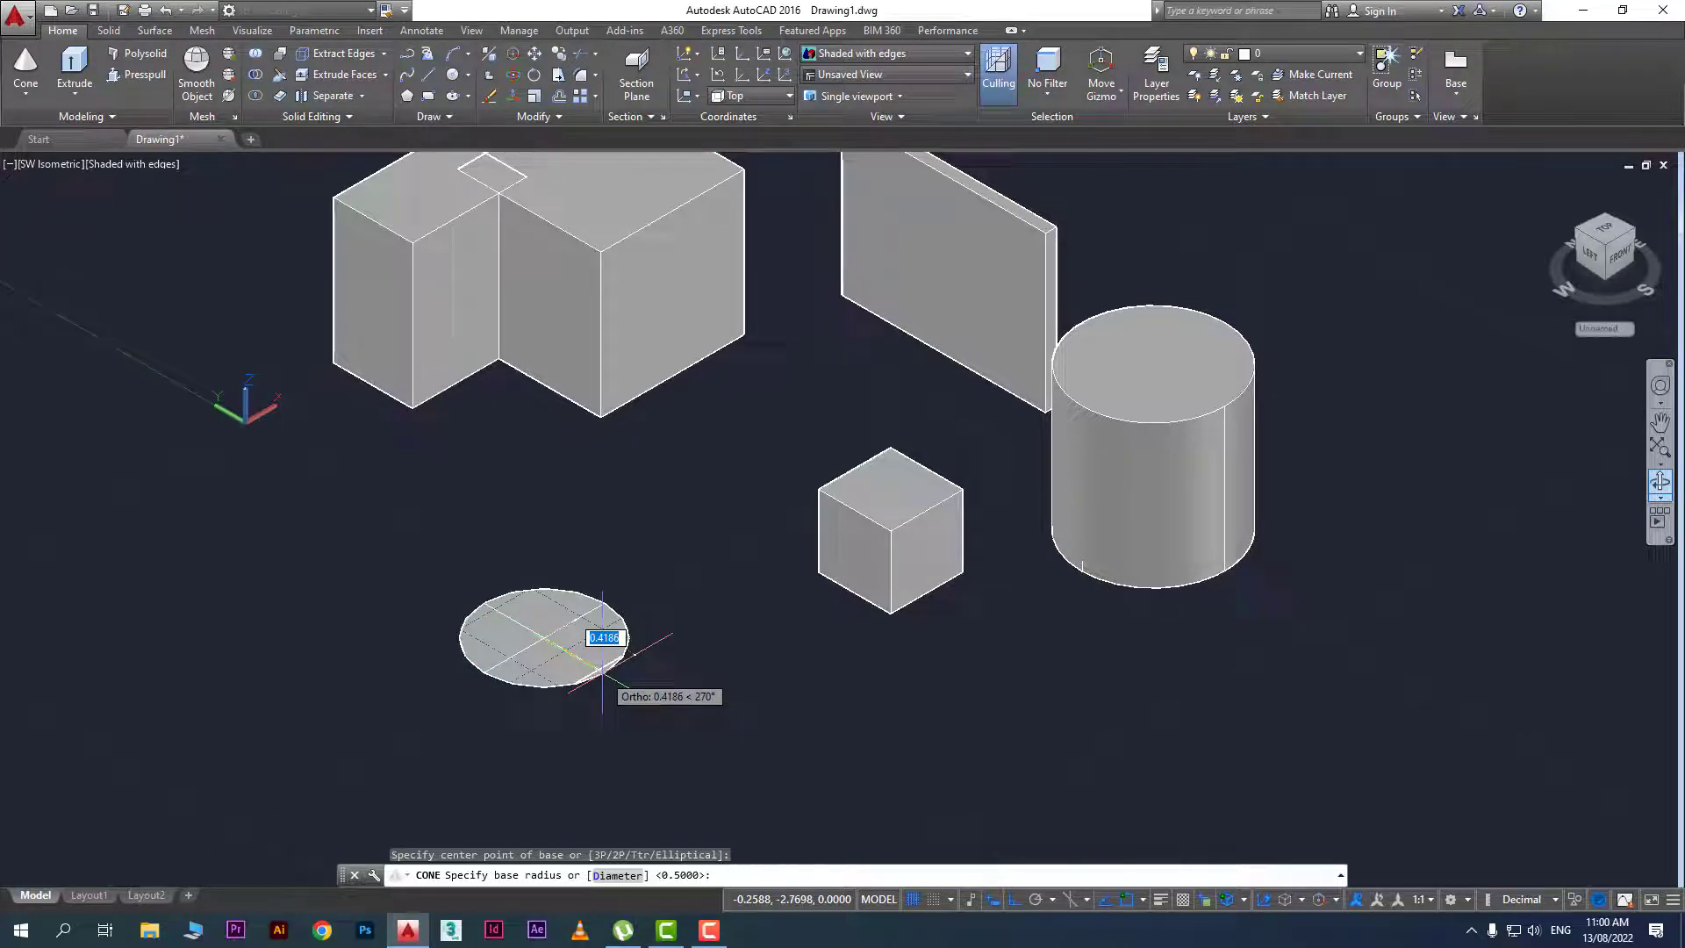
type(".5")
key("Return")
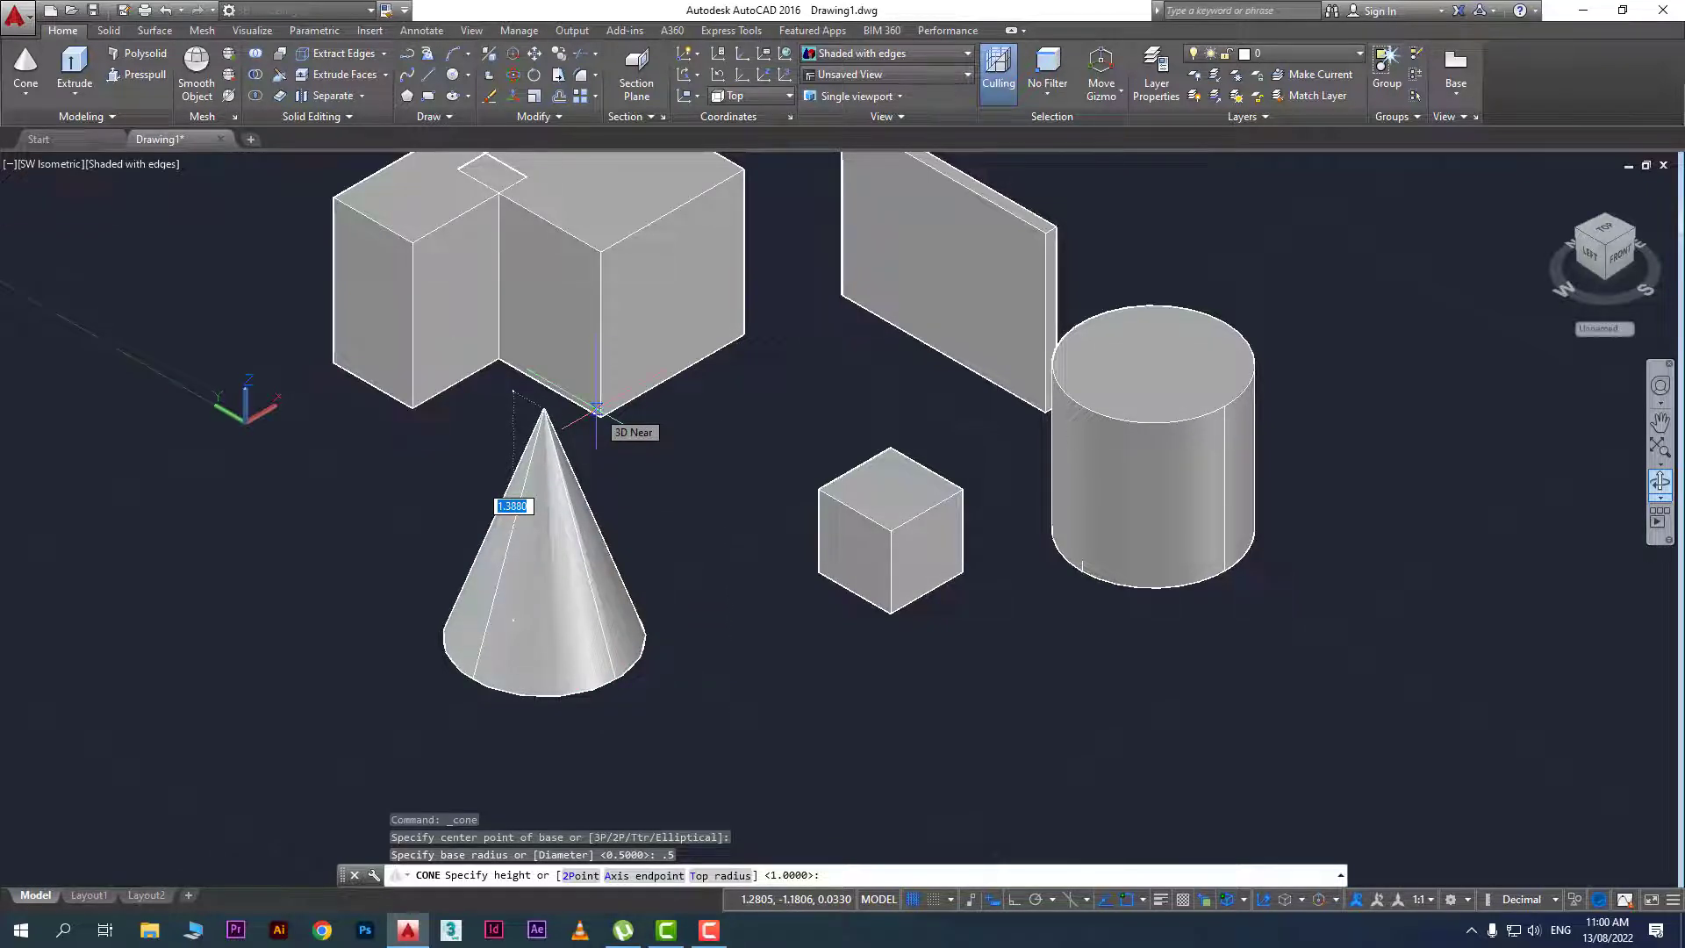
key("Return")
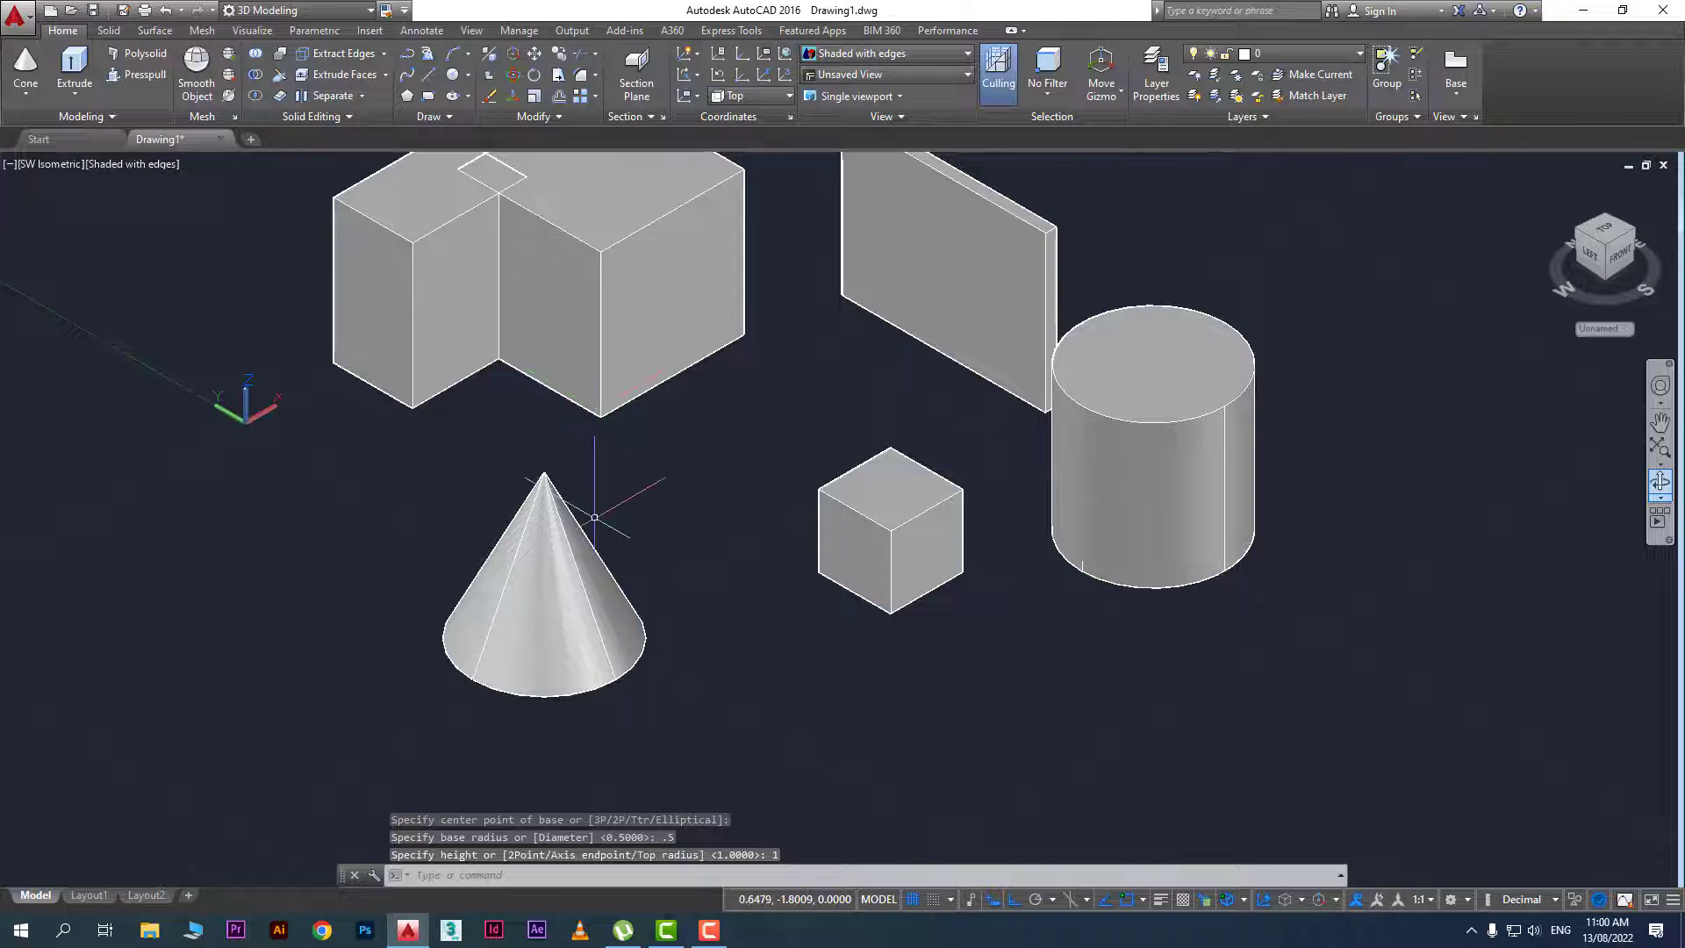
middle_click_drag(593, 519, 524, 510)
scroll(575, 619, "up", 2)
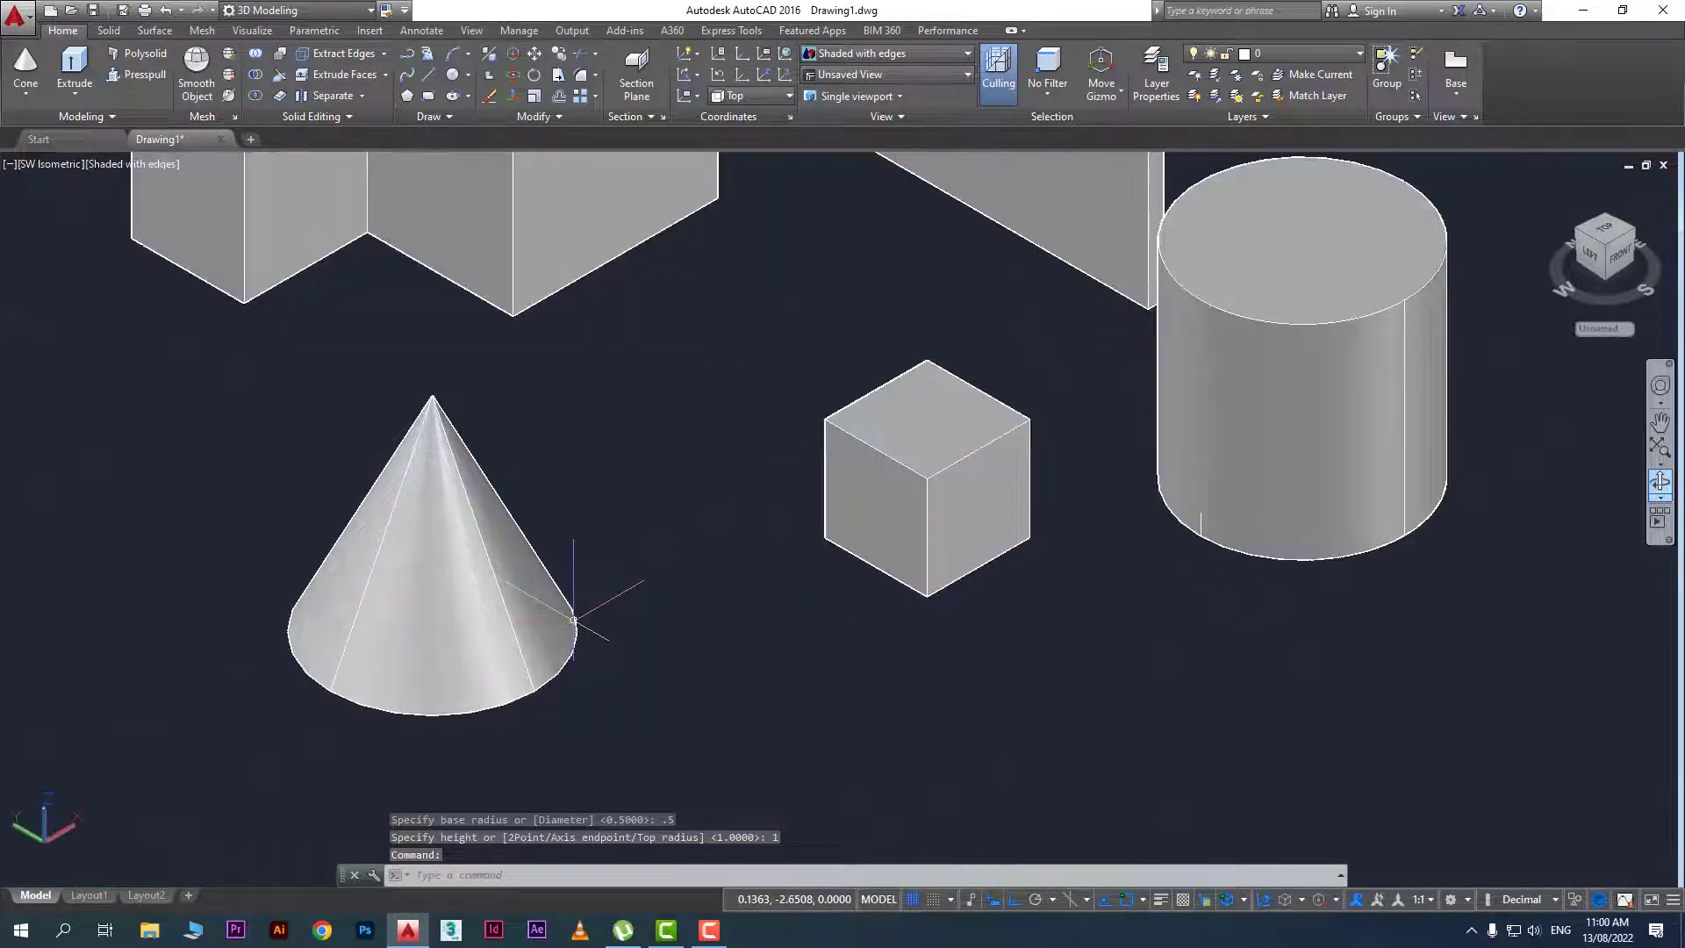
scroll(687, 658, "down", 2)
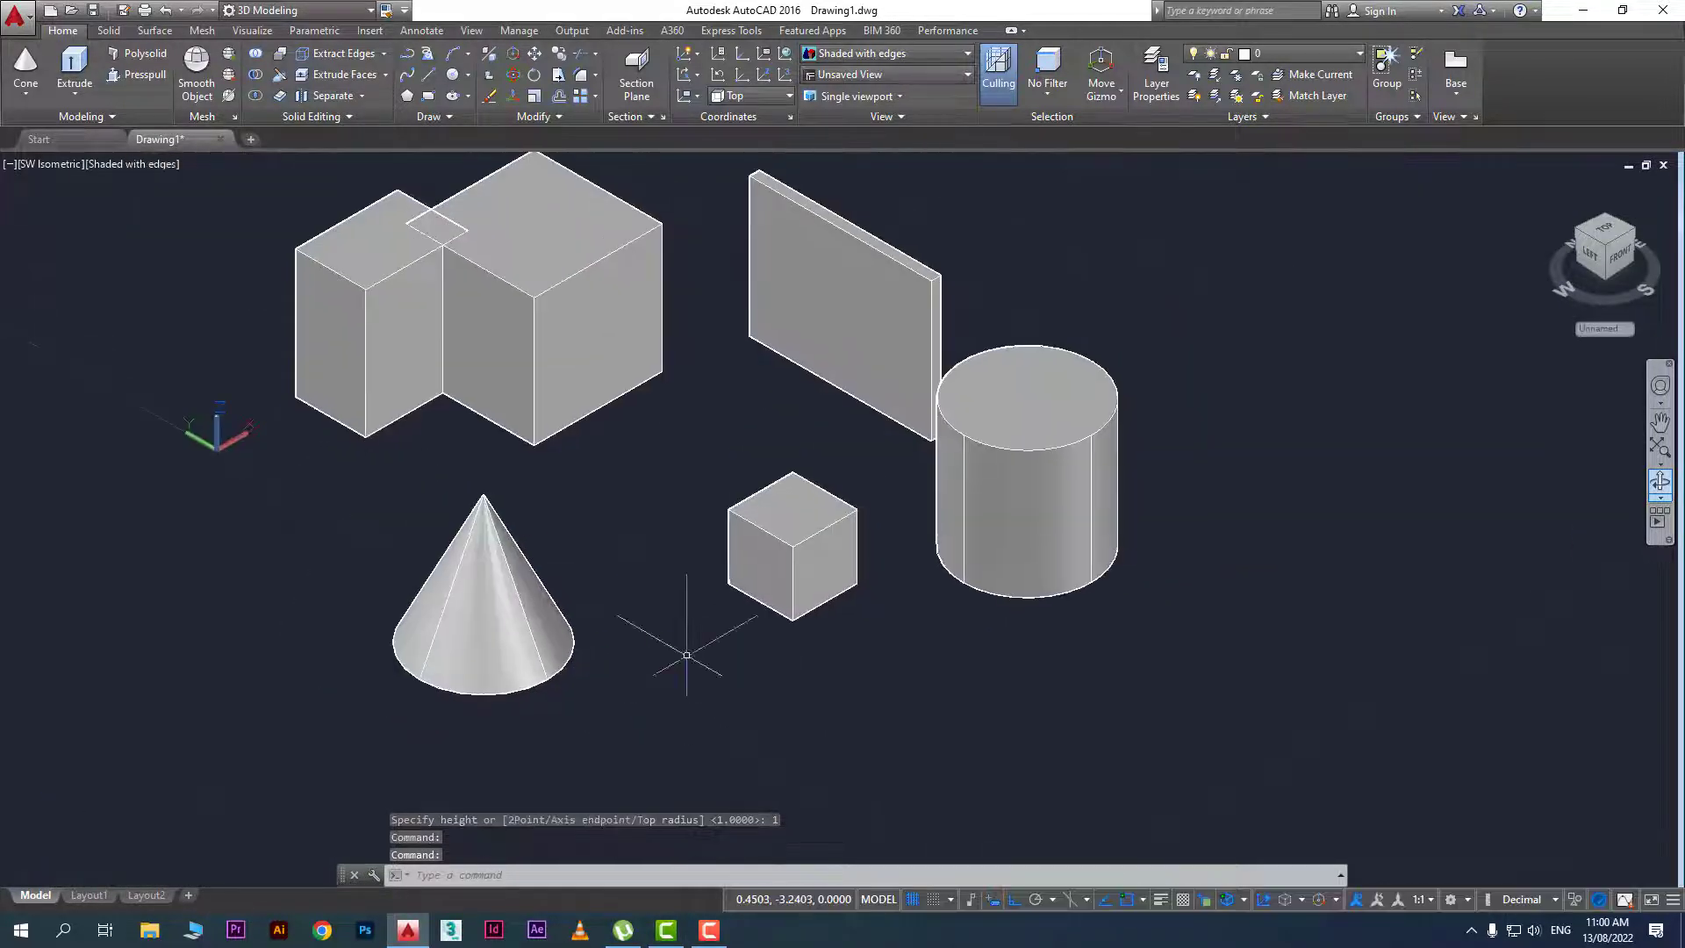
scroll(687, 655, "up", 2)
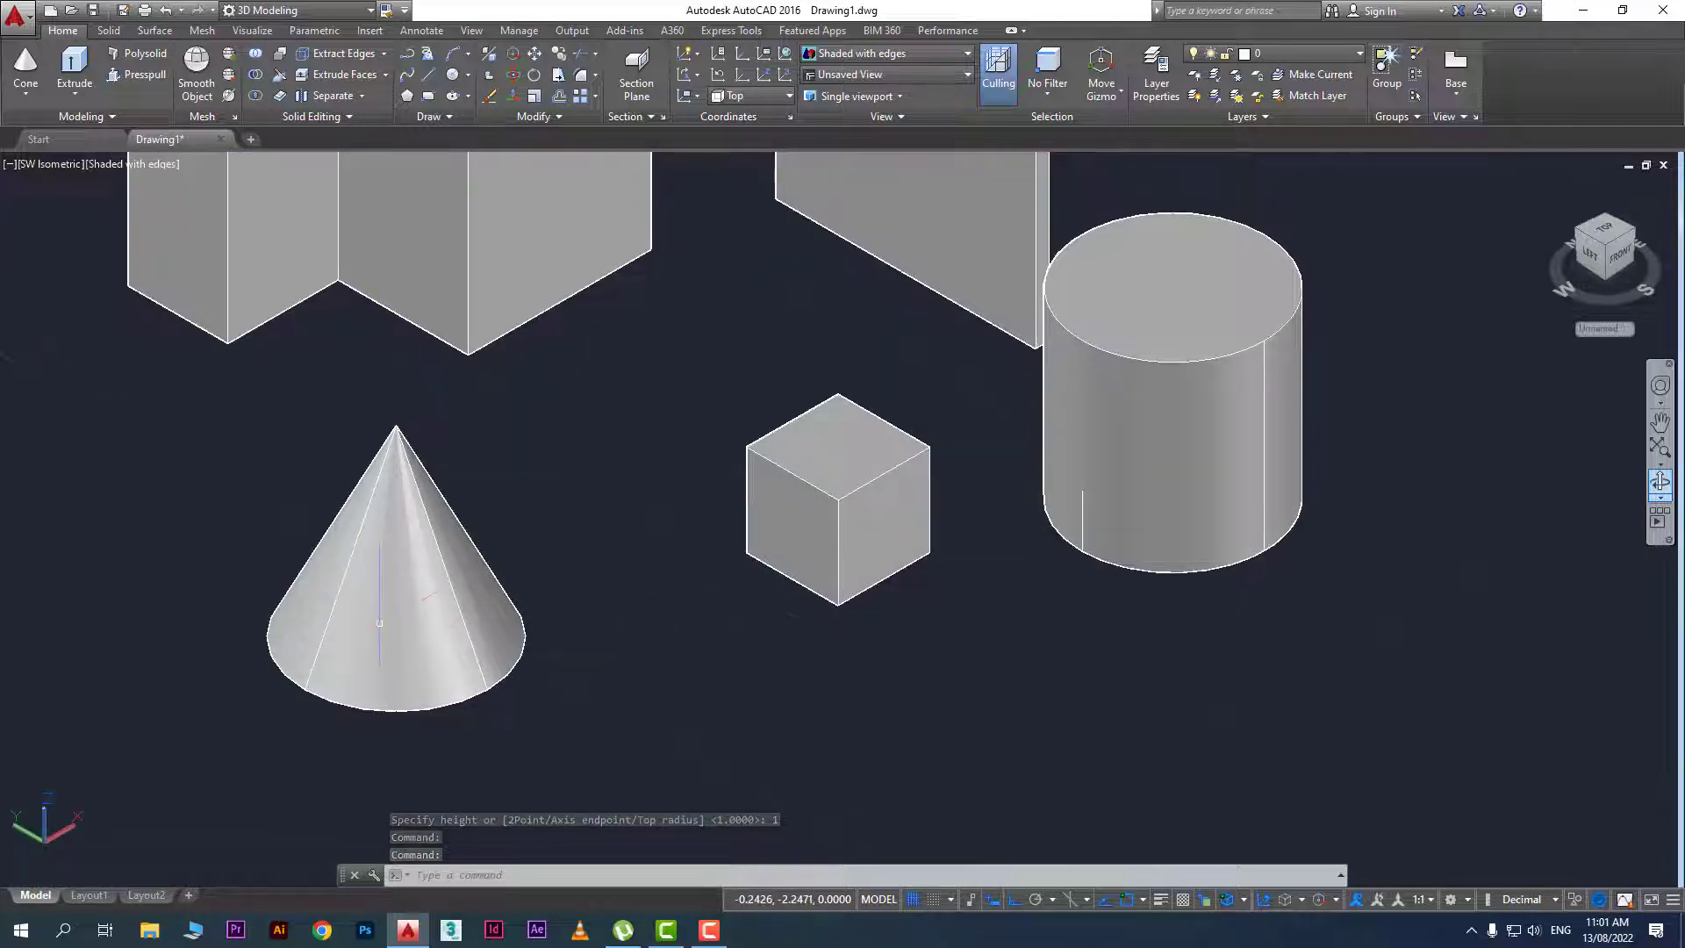
left_click(379, 623)
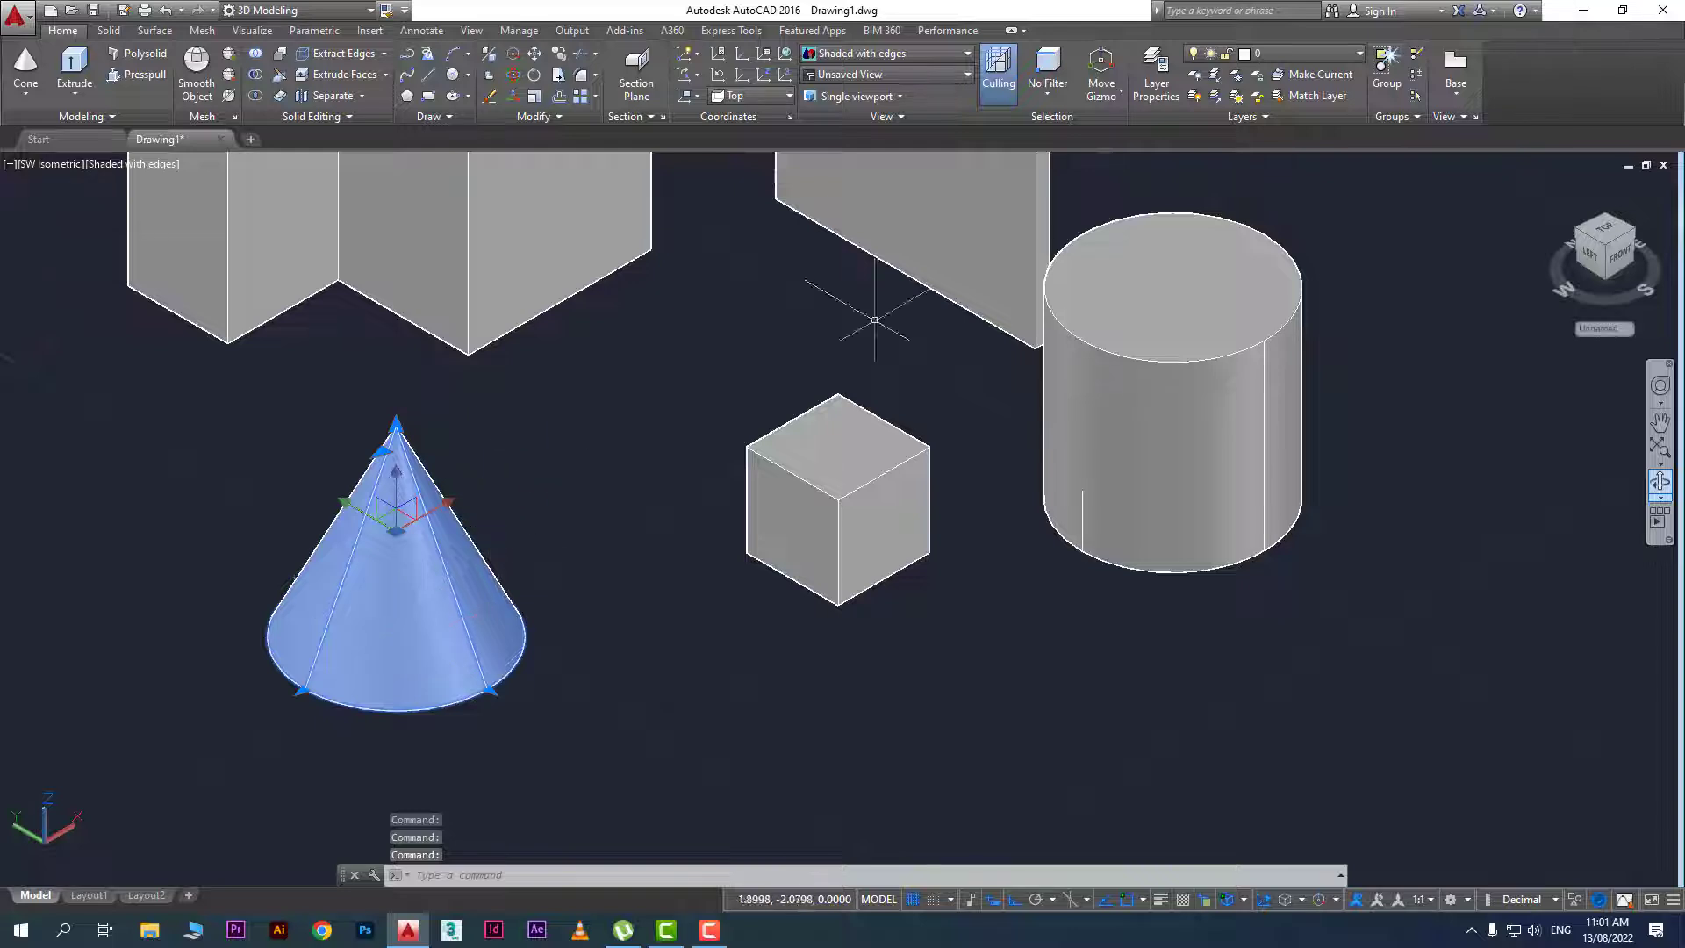
middle_click_drag(1170, 312, 1086, 362)
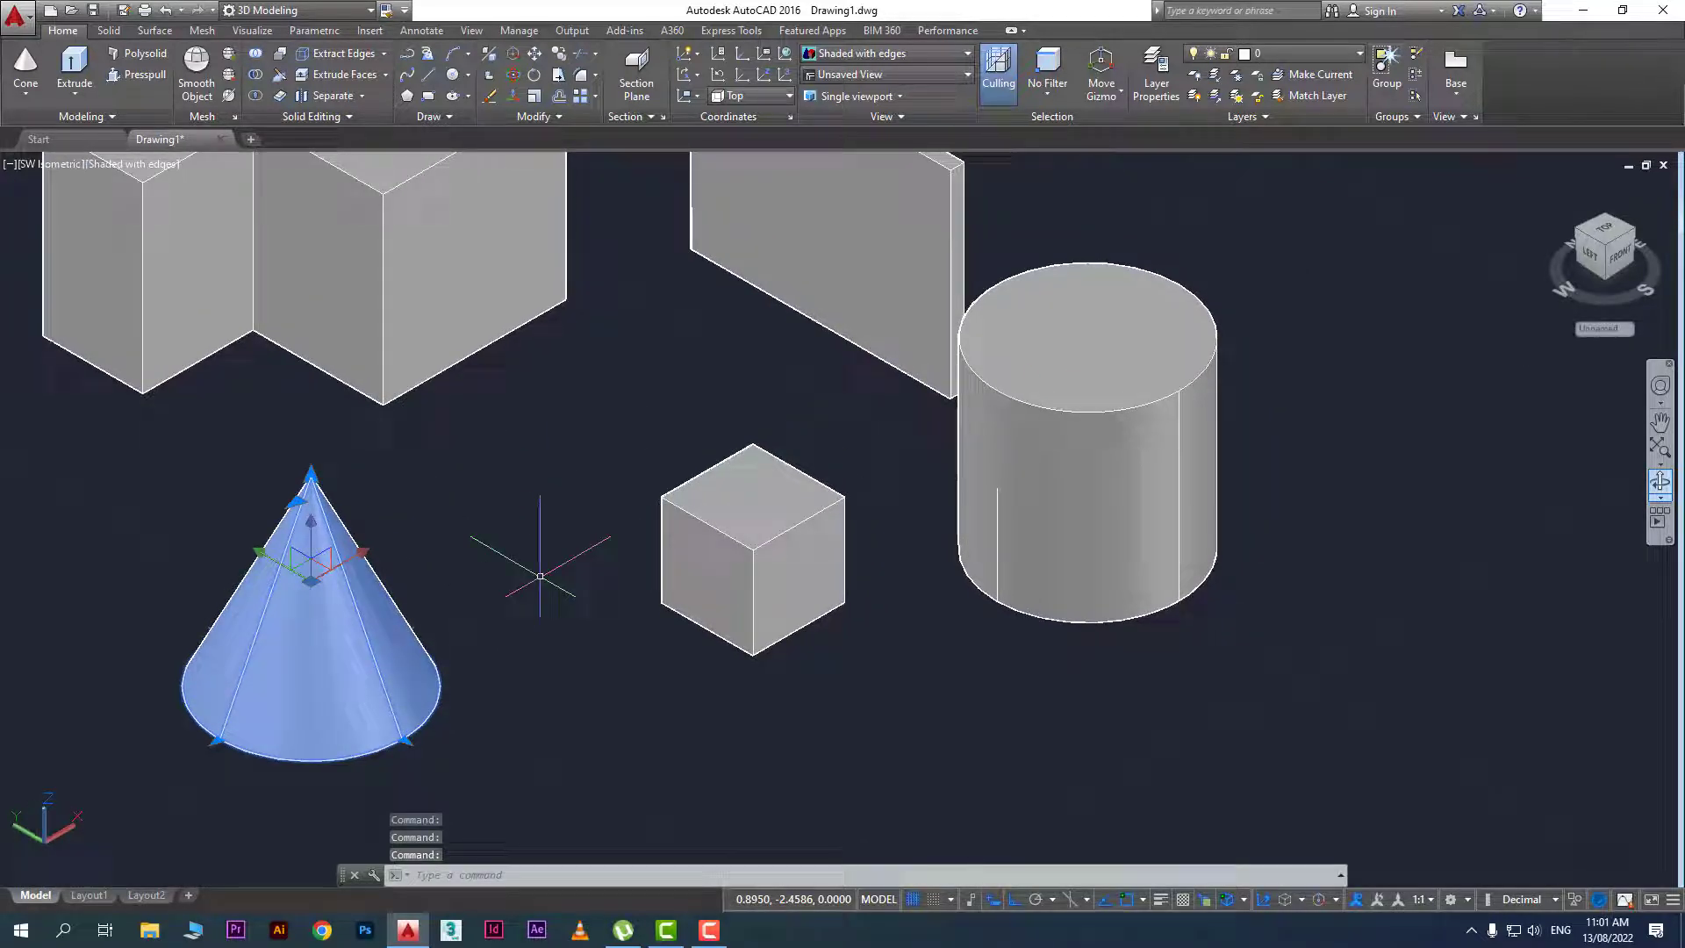
key("Escape")
Move the cone onto the top of the cylinder, from a base point on its lower edge to the cylinder's top edge
type("m")
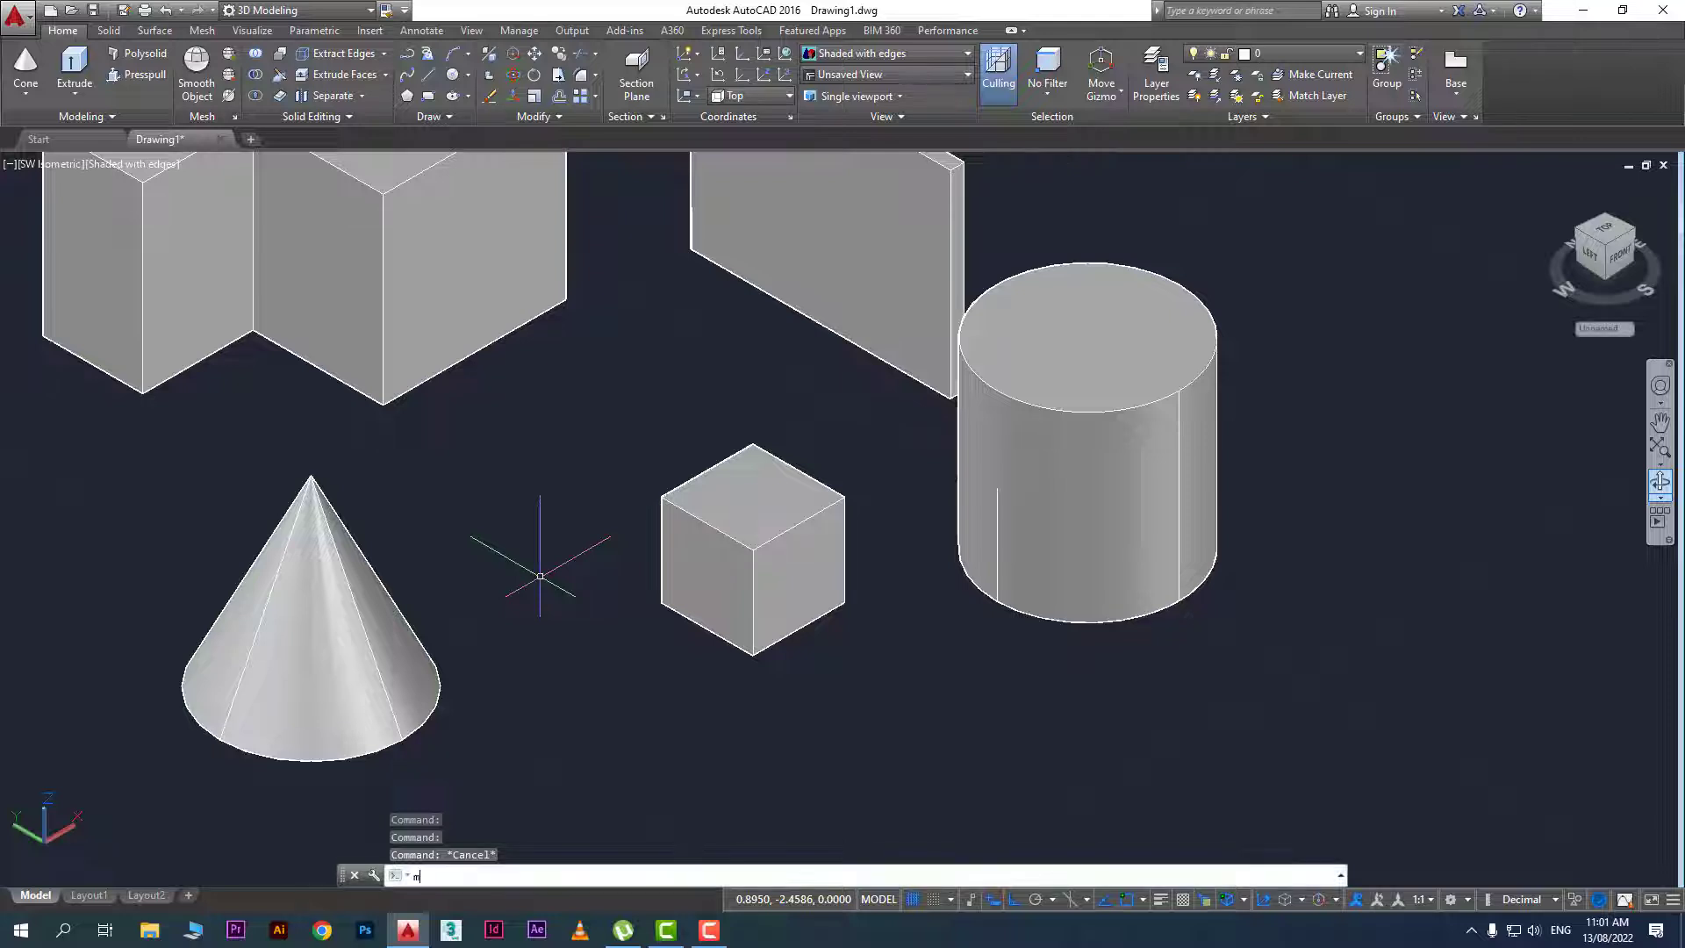
key("Return")
left_click(506, 778)
left_click(316, 688)
key("Return")
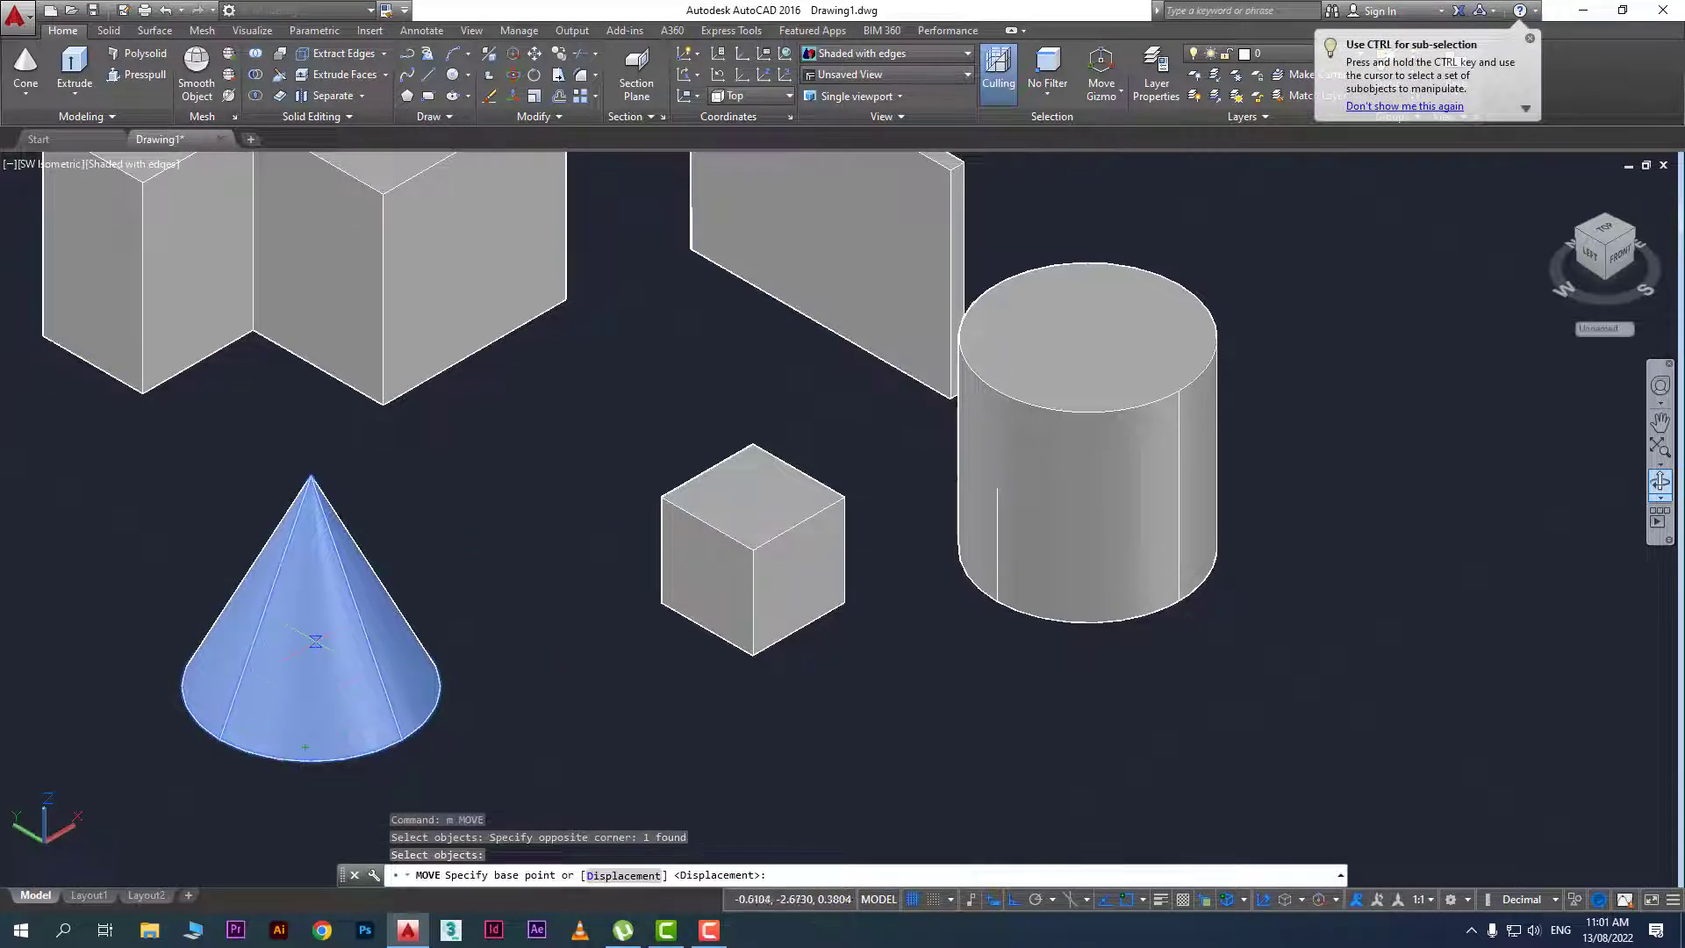
left_click(398, 736)
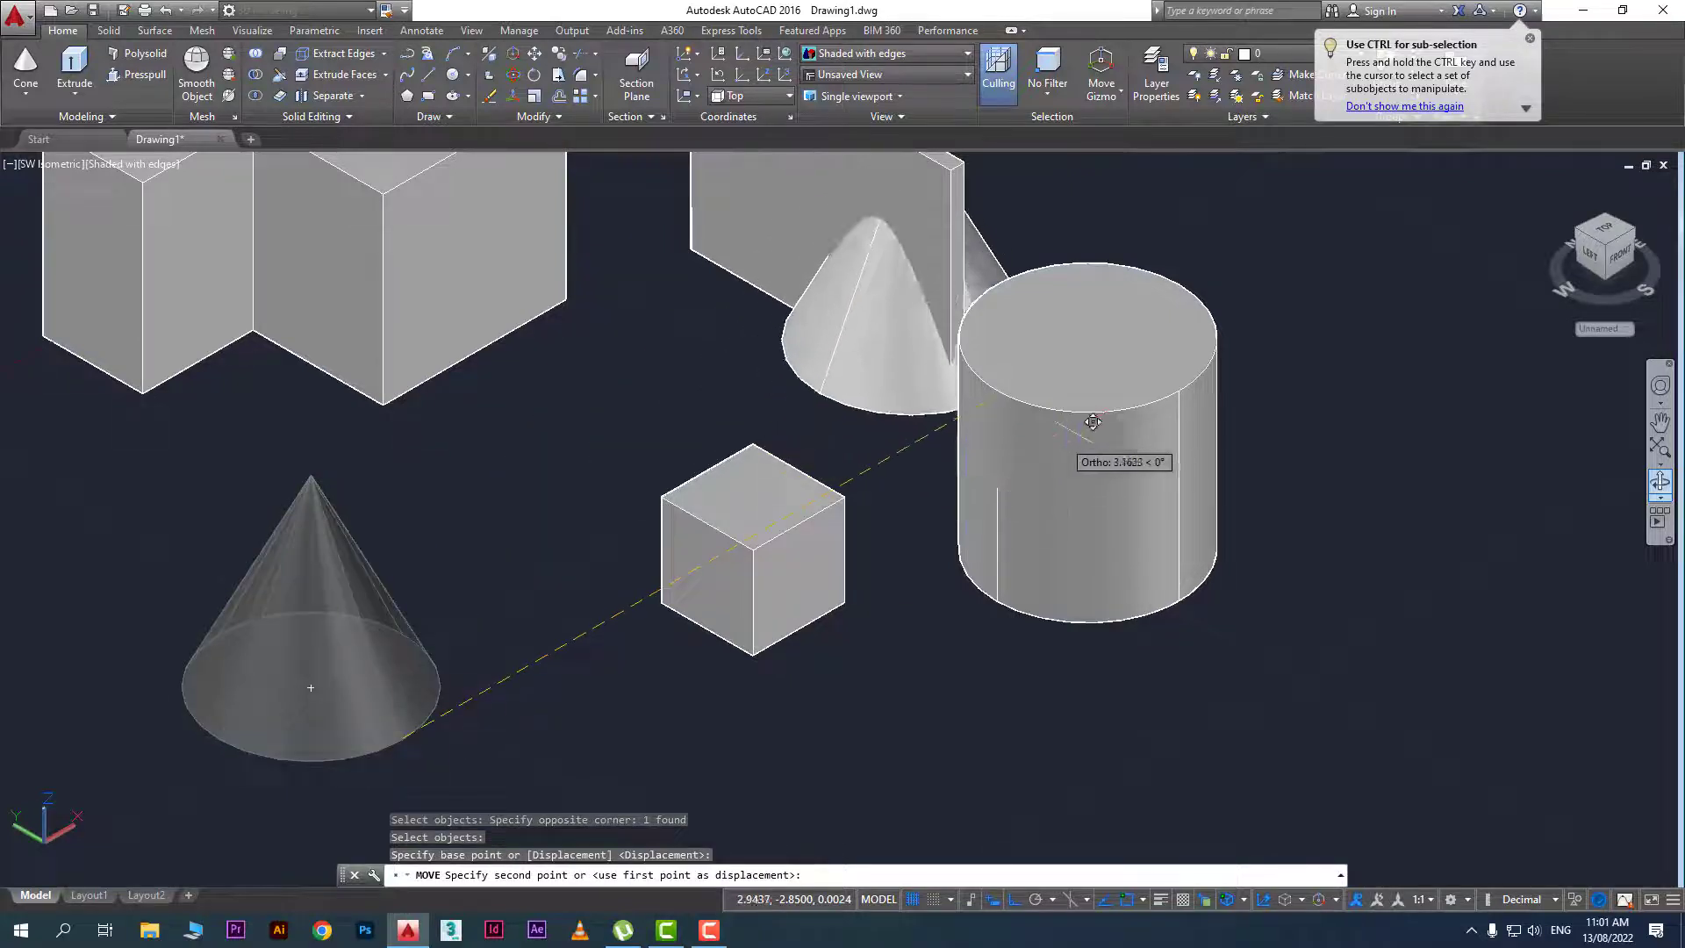
left_click(1176, 387)
scroll(939, 550, "down", 3)
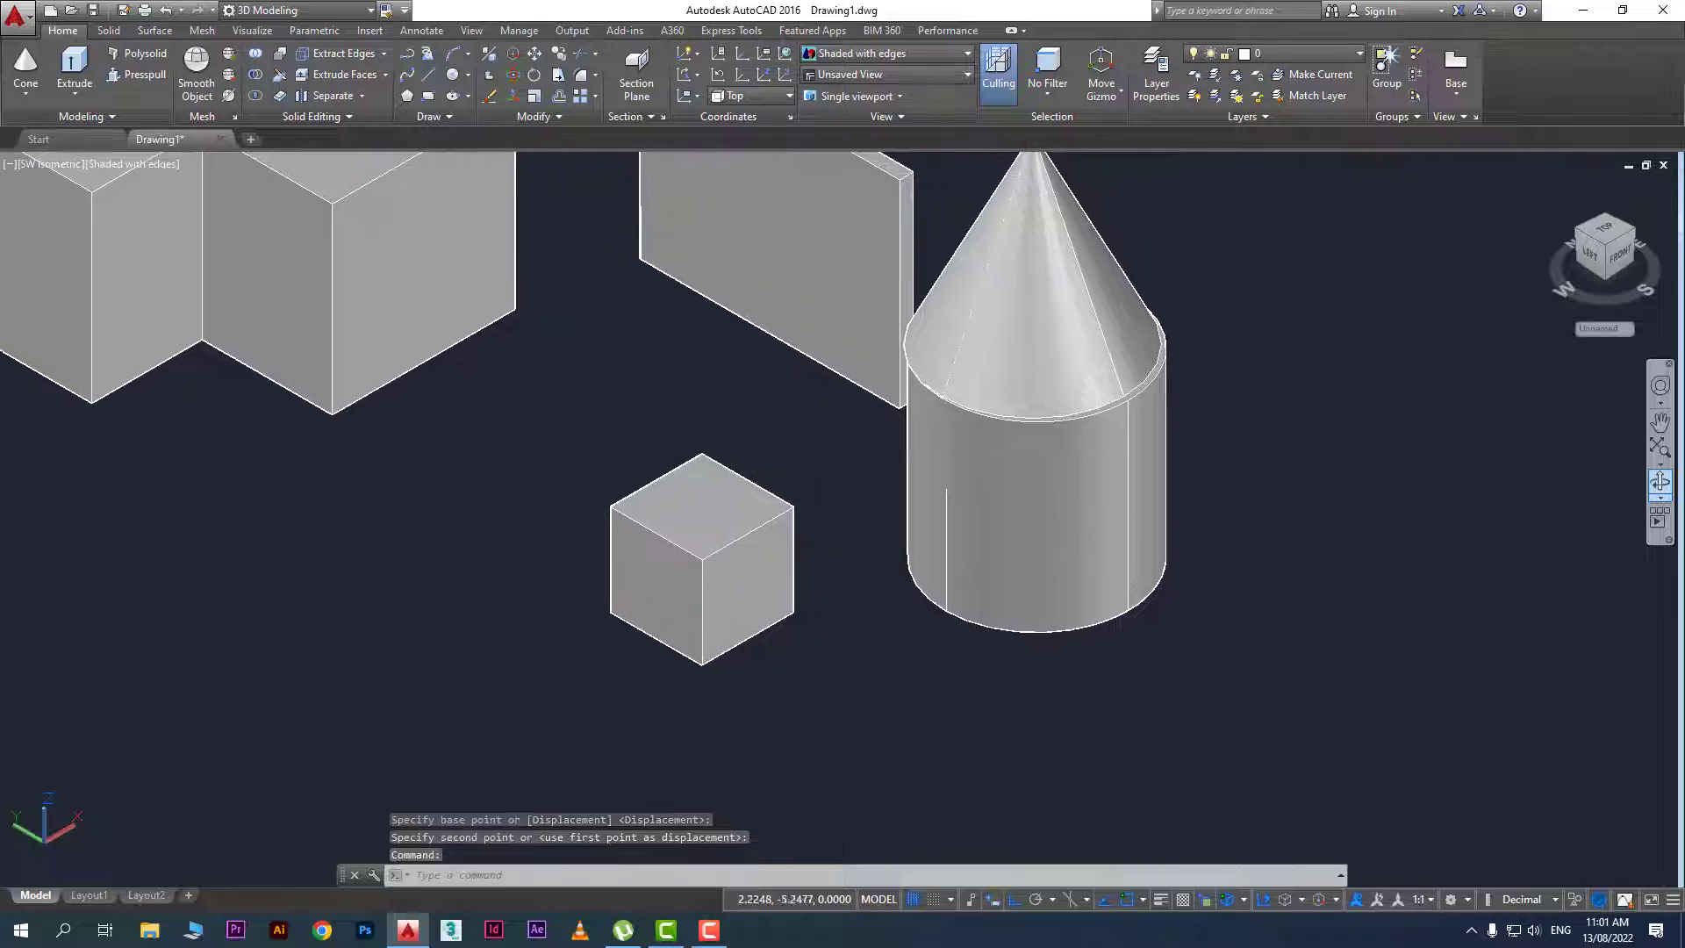
scroll(1101, 504, "up", 2)
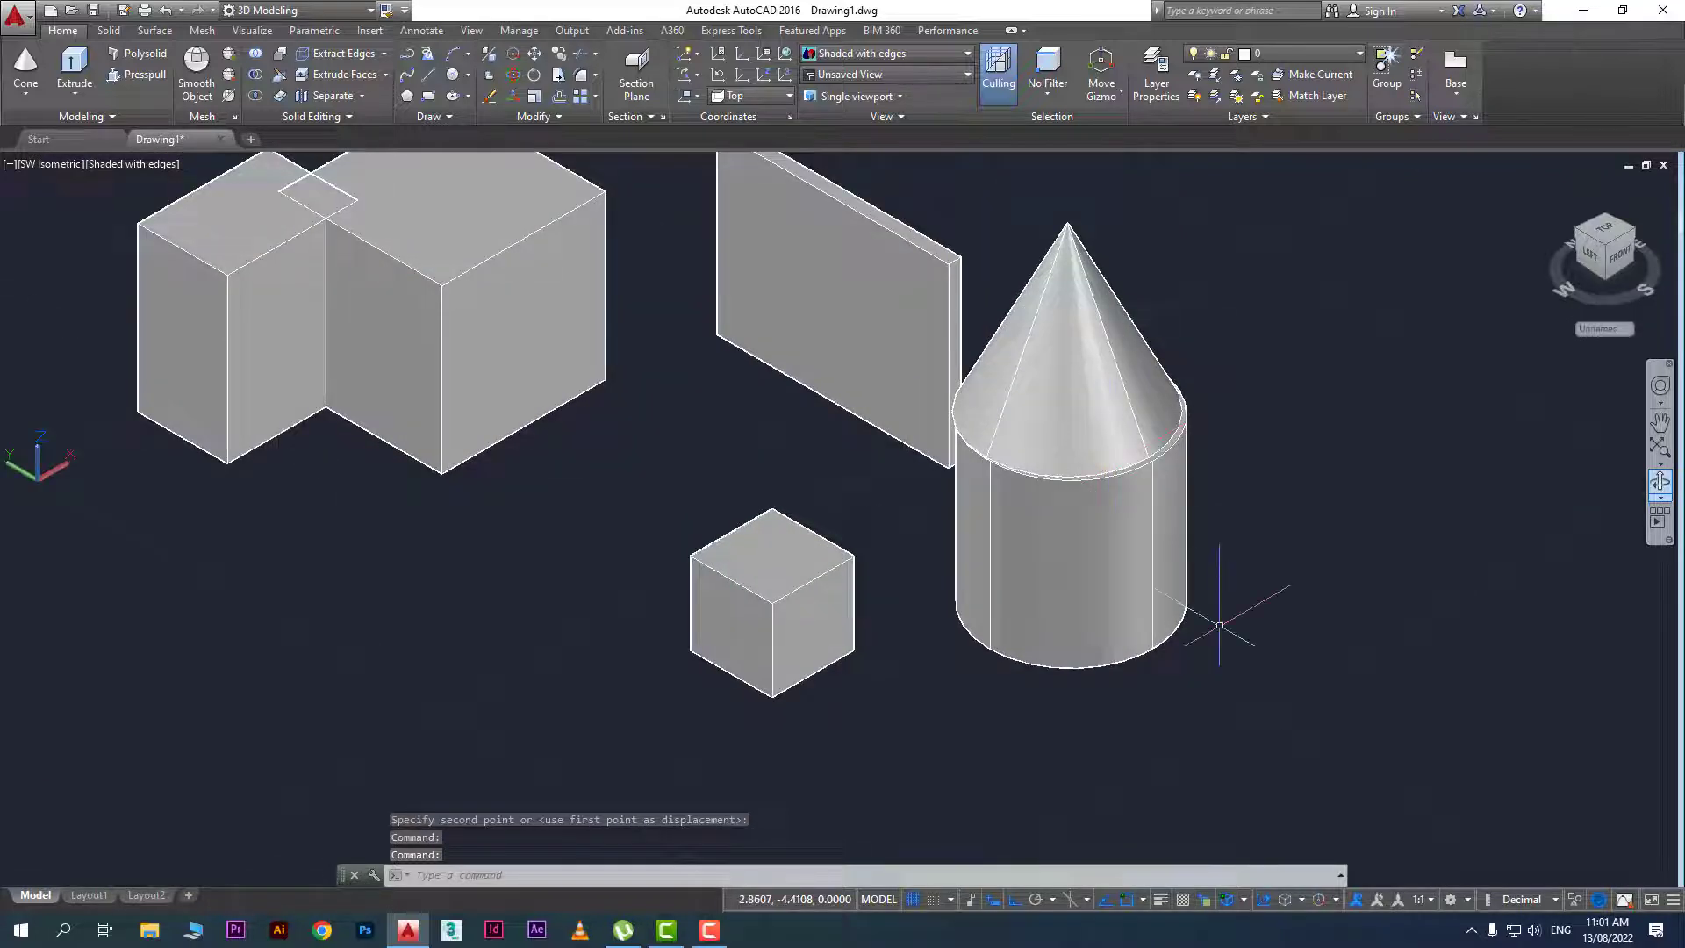
Undo the cone's move onto the cylinder and set the visual style to 2D Wireframe
key("ctrl+z")
key("ctrl+z")
key("ctrl+z")
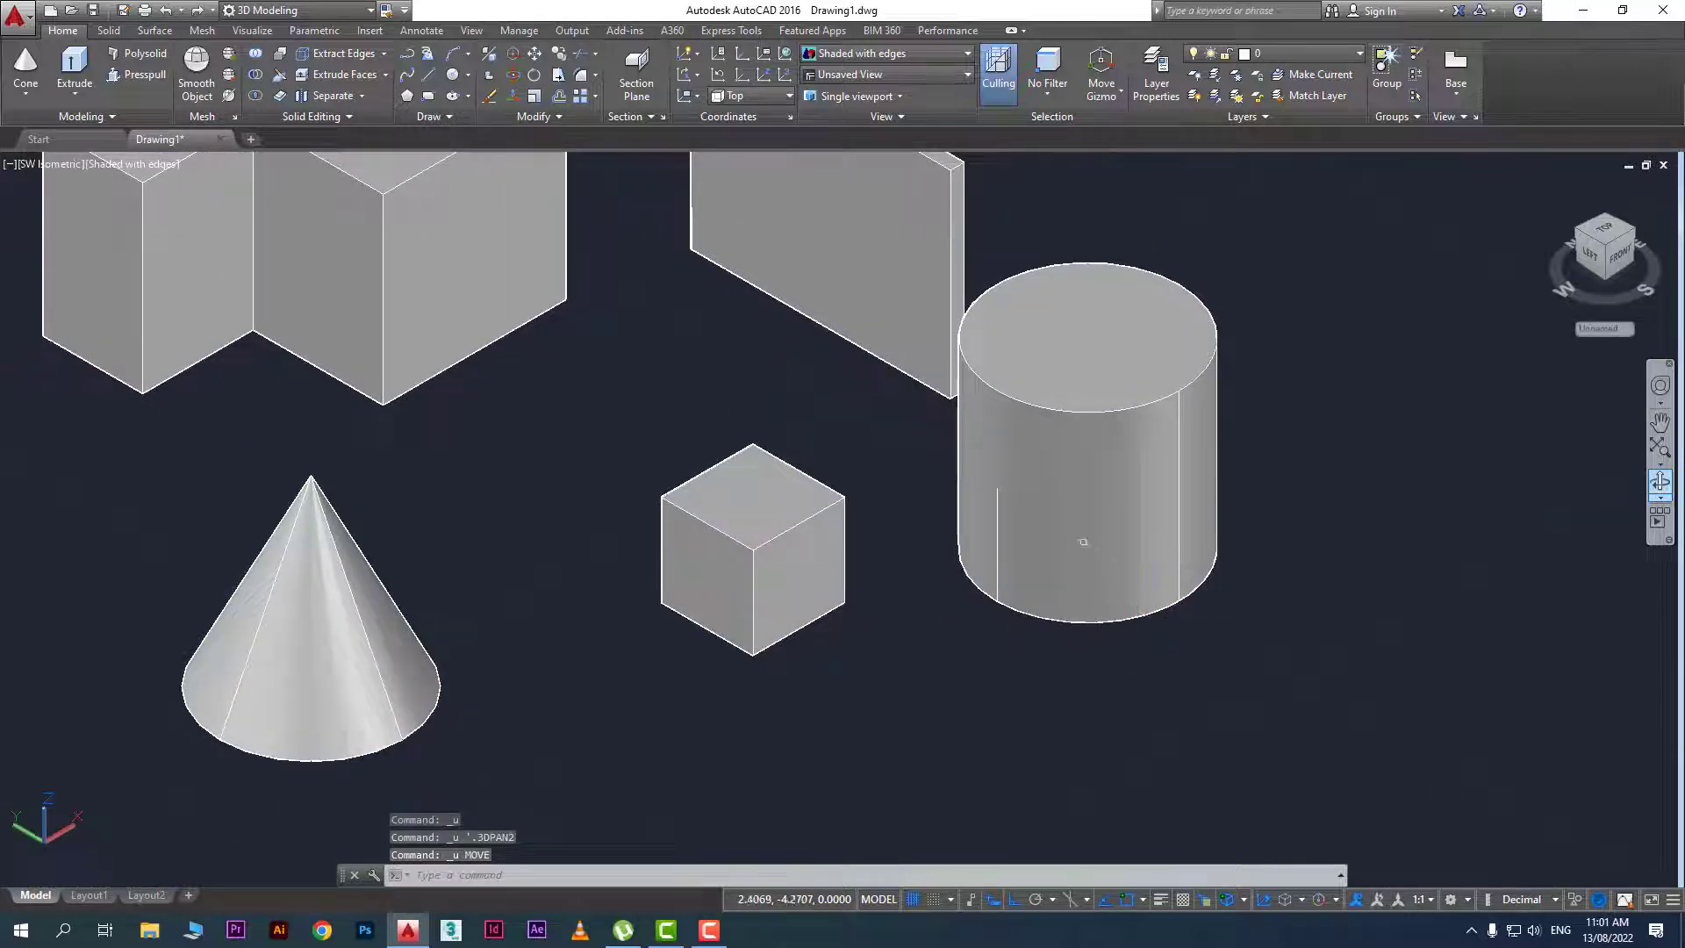
middle_click_drag(272, 358, 411, 340)
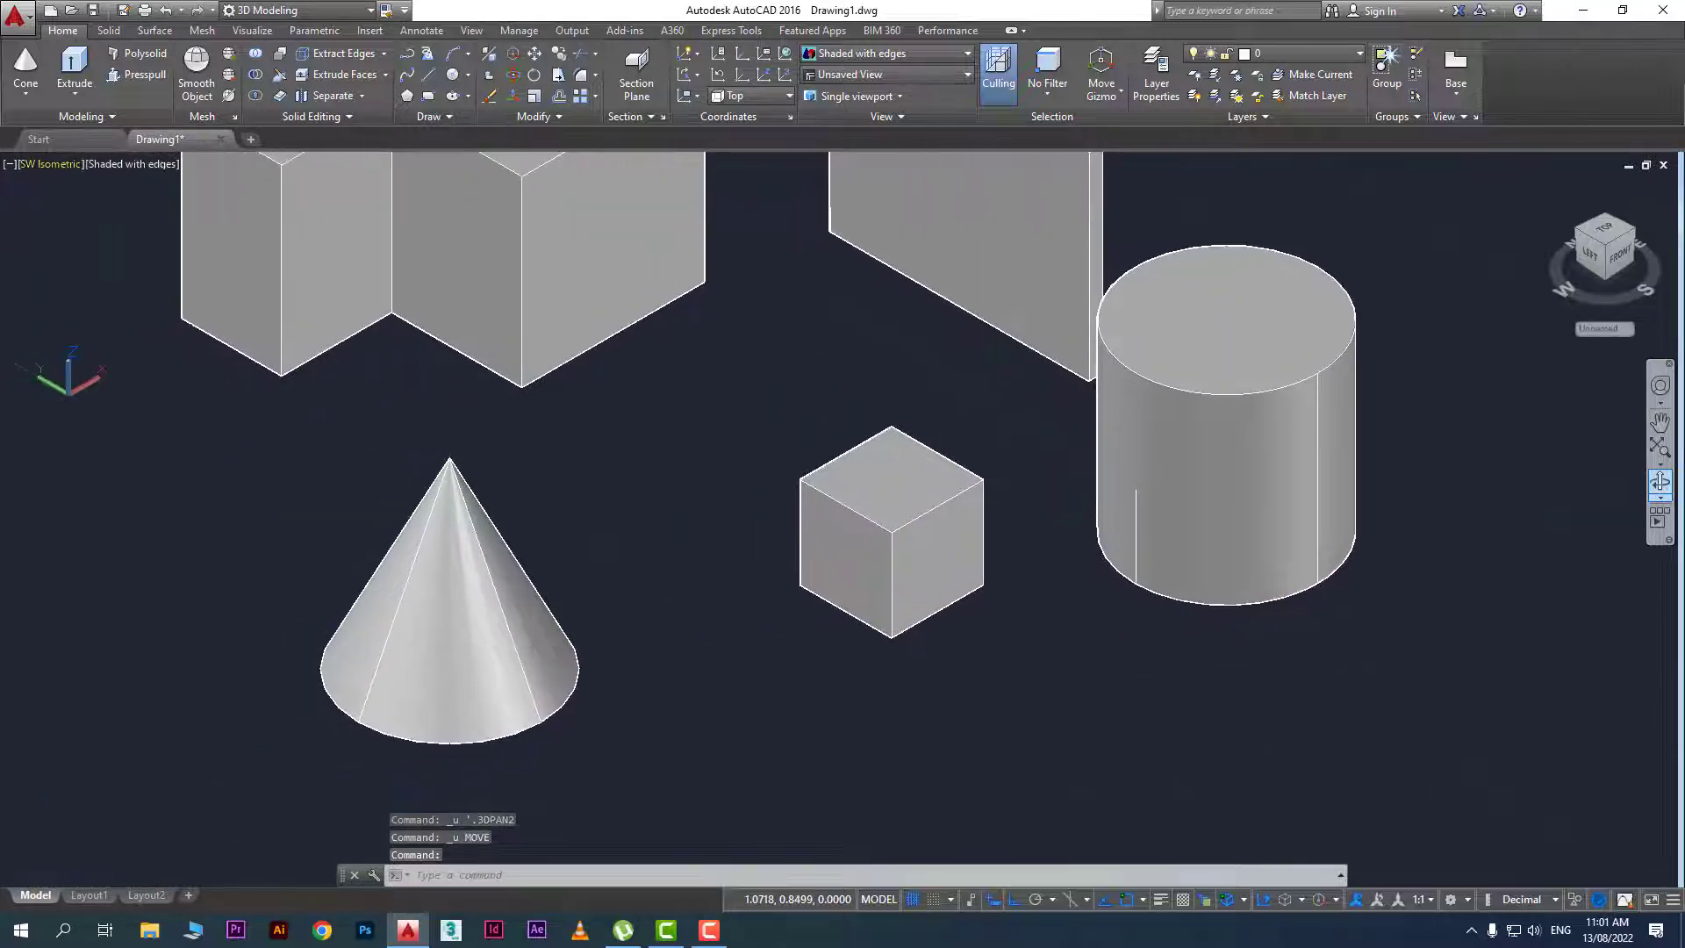
left_click(132, 164)
left_click(205, 213)
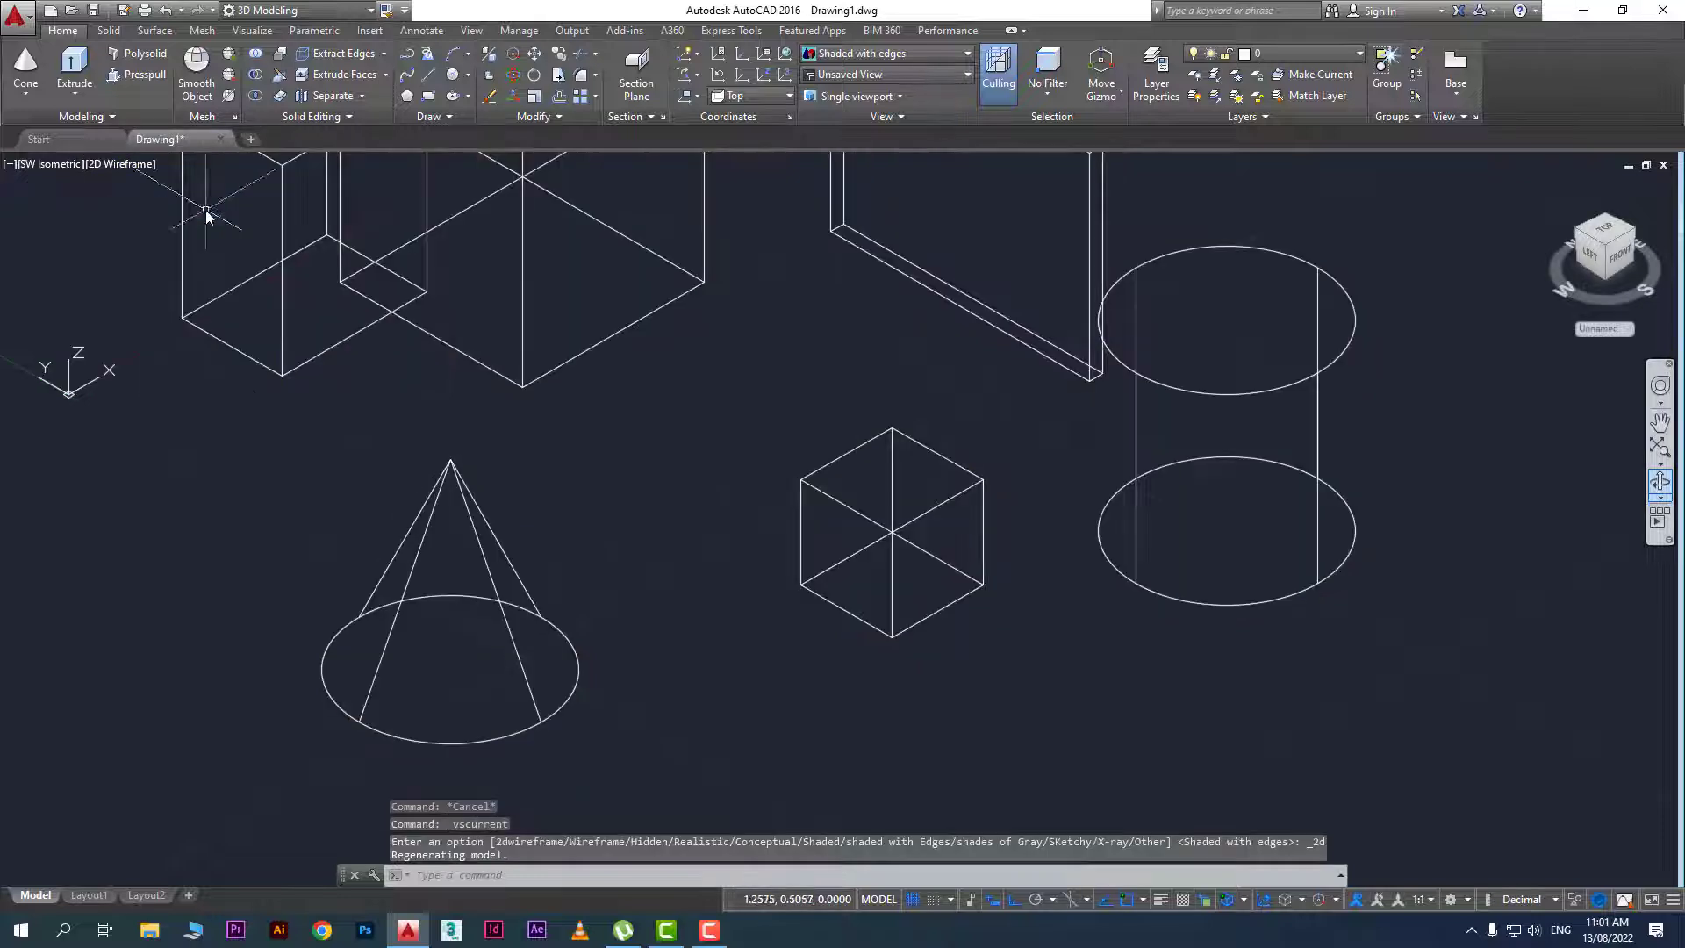
Move the cone onto the cylinder, from the center of the cone's base to the center of the cylinder's top circle
middle_click_drag(508, 677, 451, 674)
type("m")
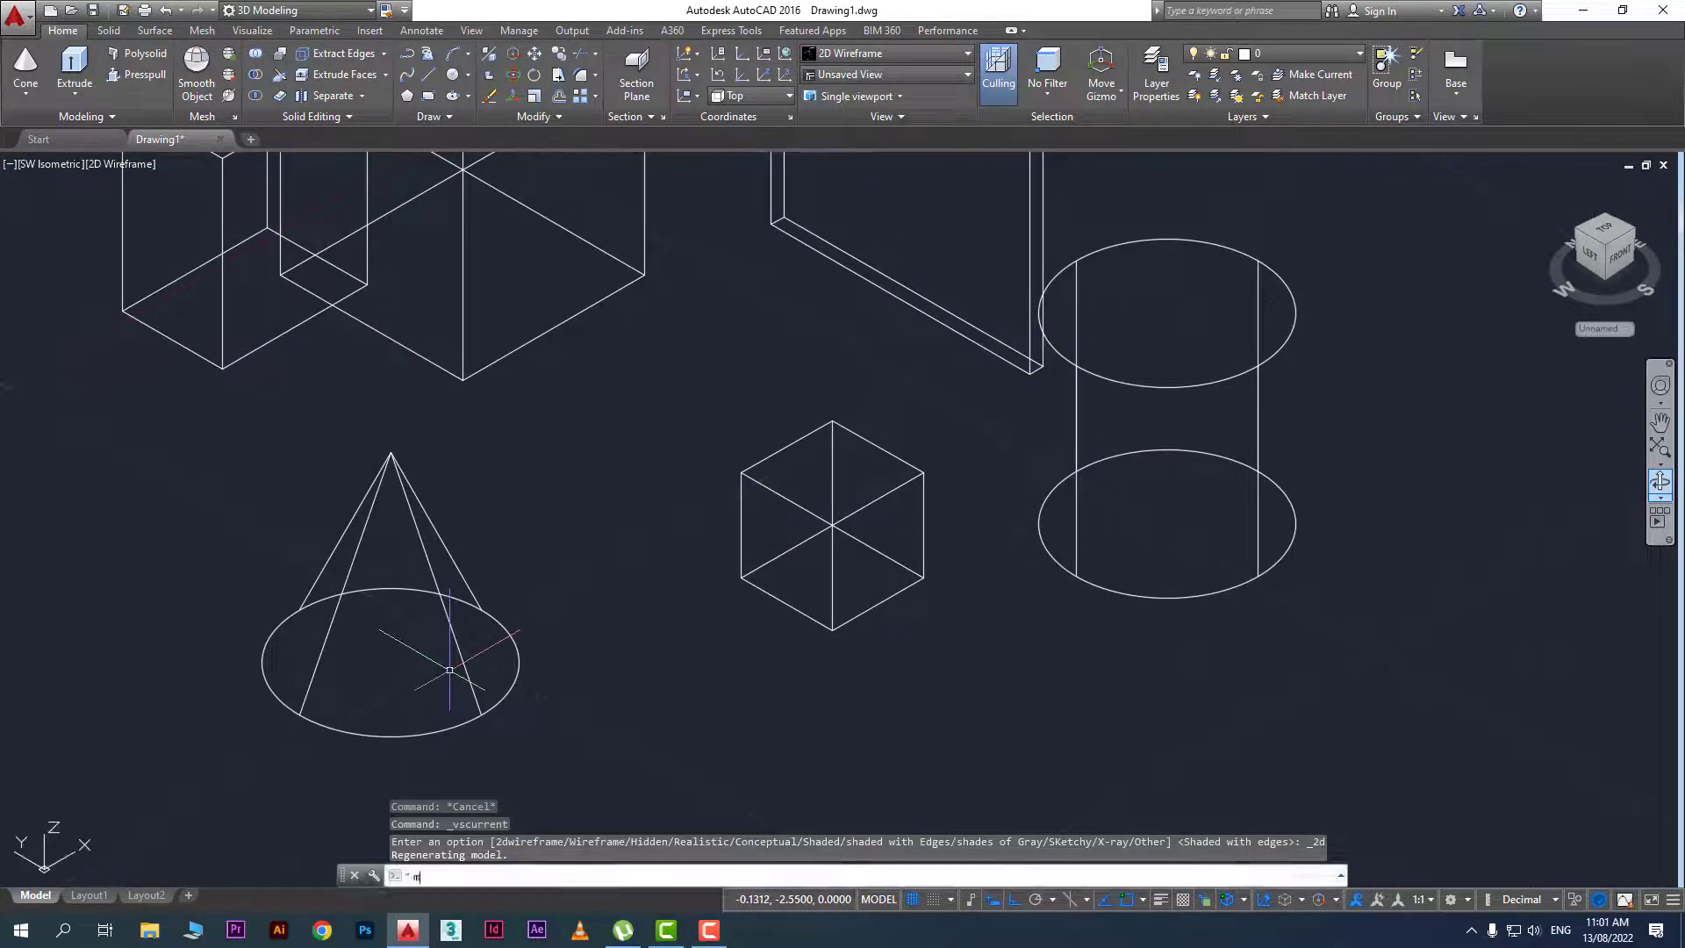
key("Return")
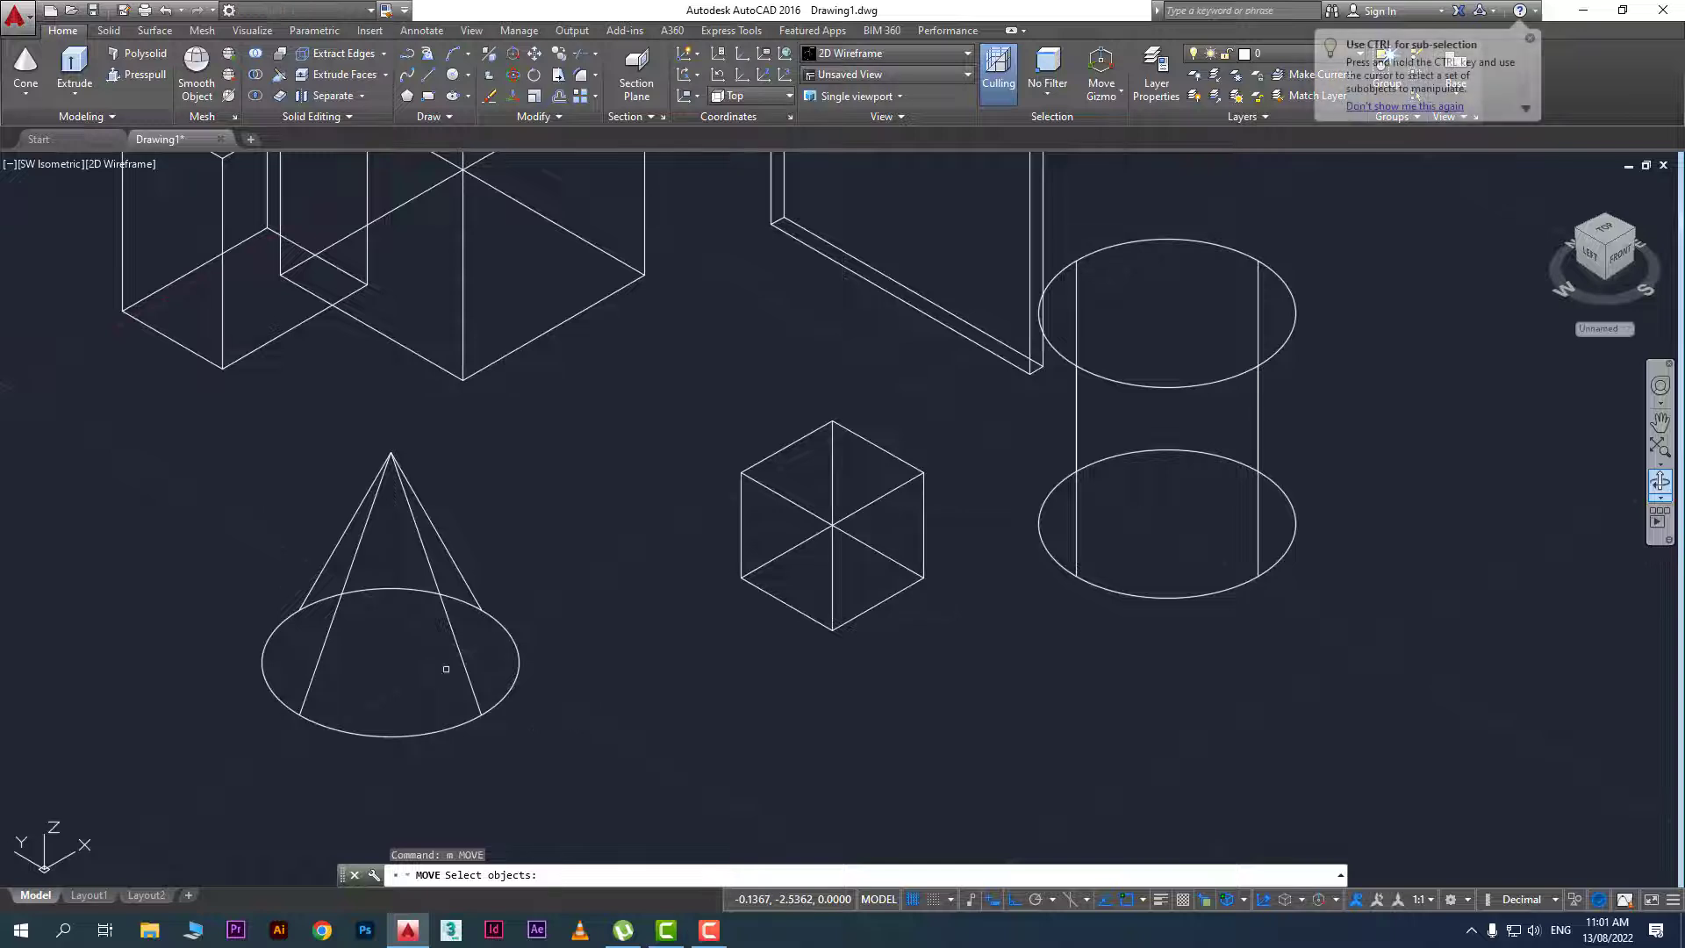
left_click(444, 669)
left_click(245, 545)
key("Return")
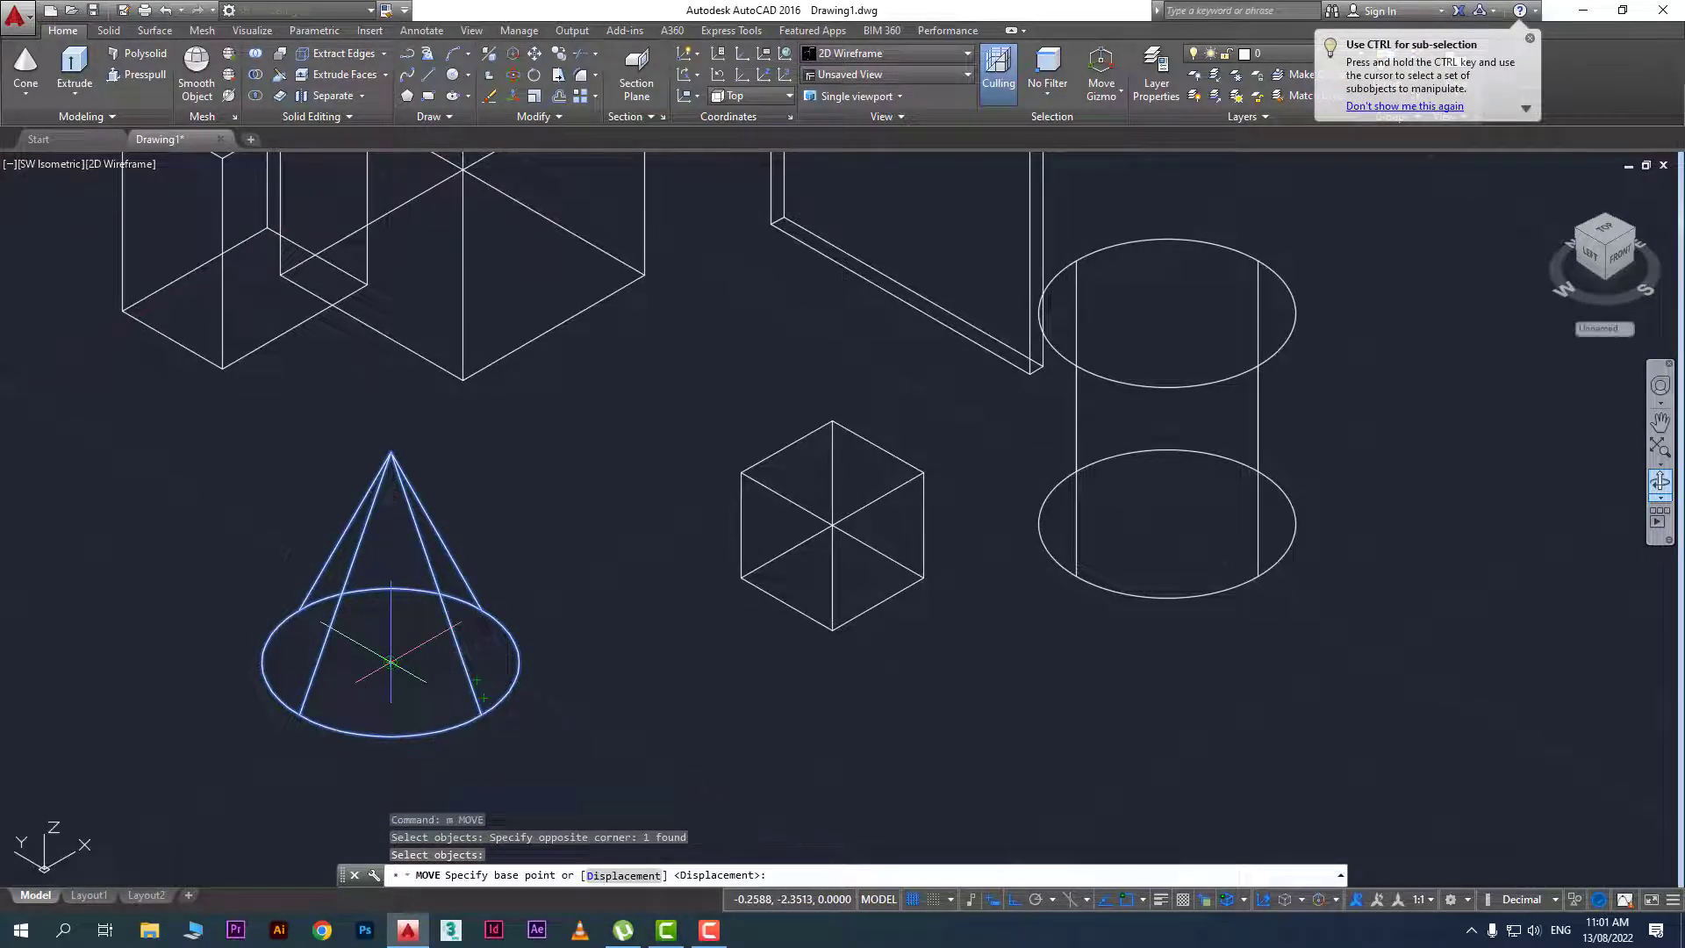
left_click(391, 661)
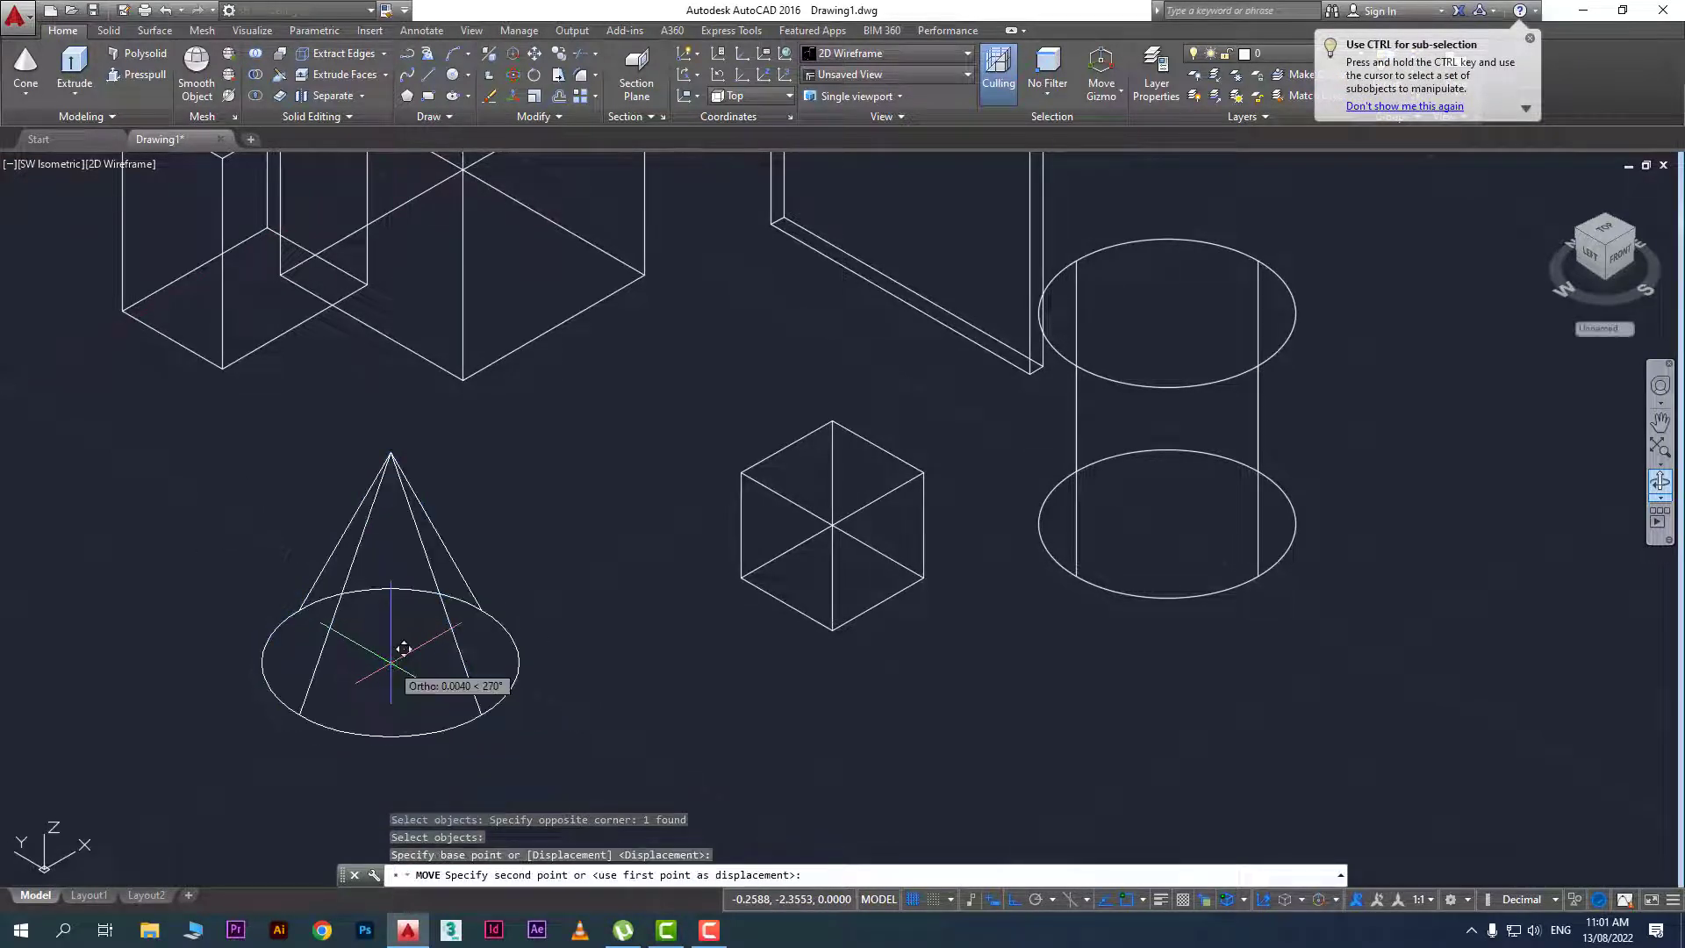
left_click(1167, 312)
middle_click_drag(1254, 451, 1233, 473)
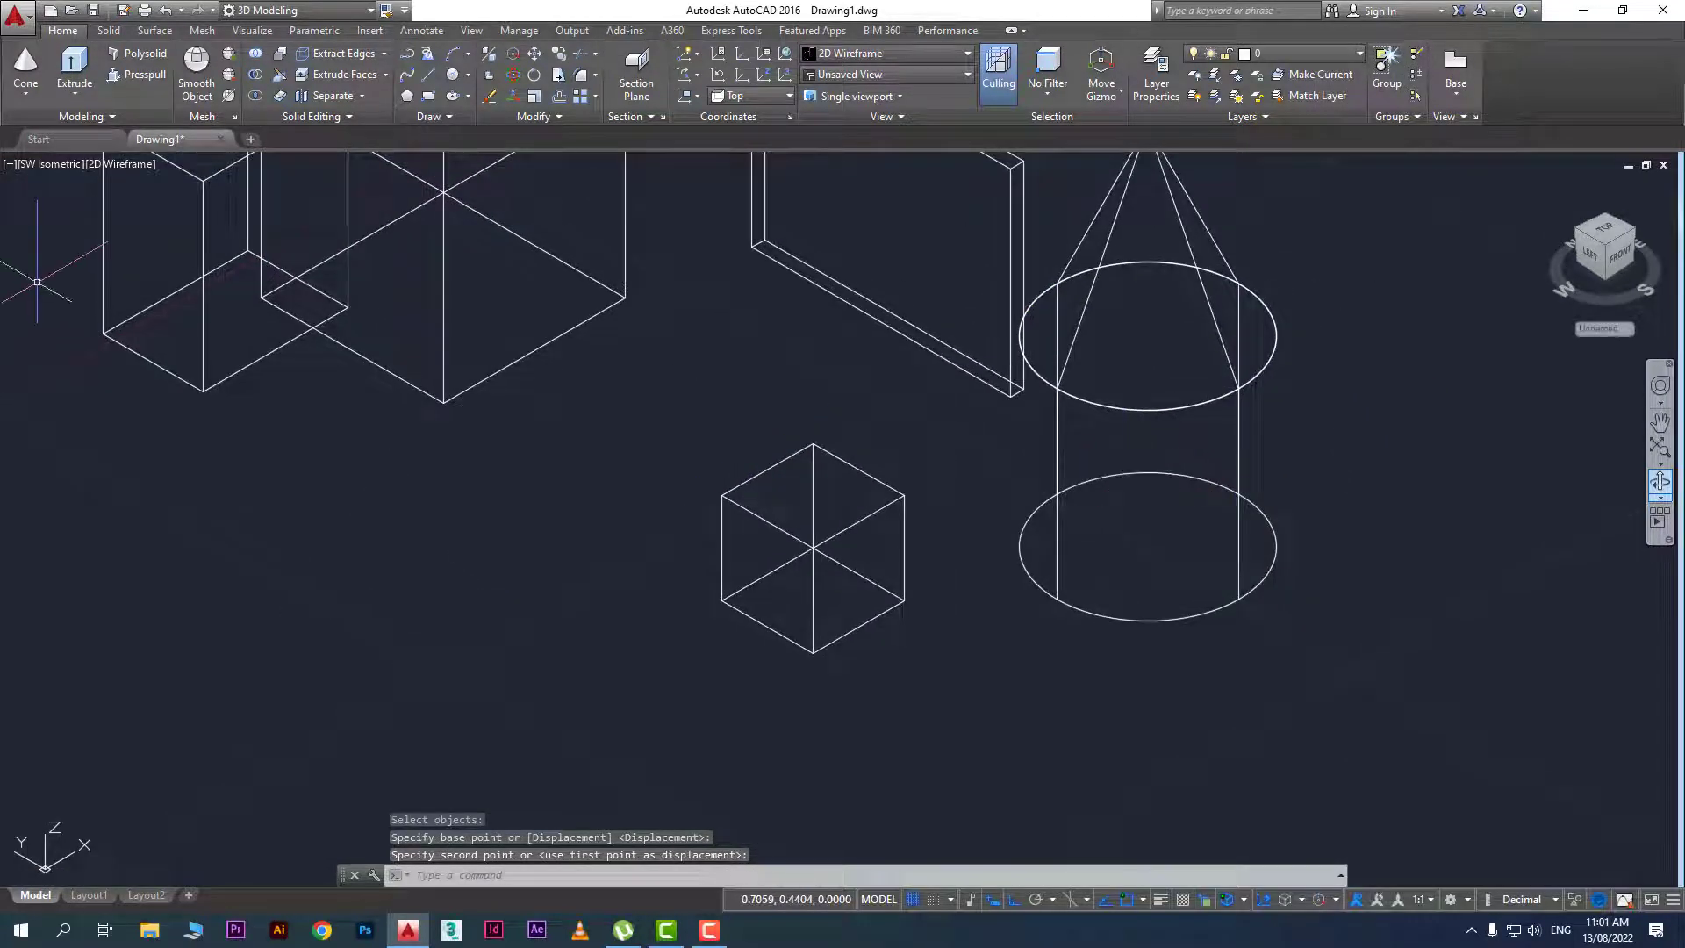
Set the visual style to Shaded with edges to view the cone on the cylinder
left_click(128, 165)
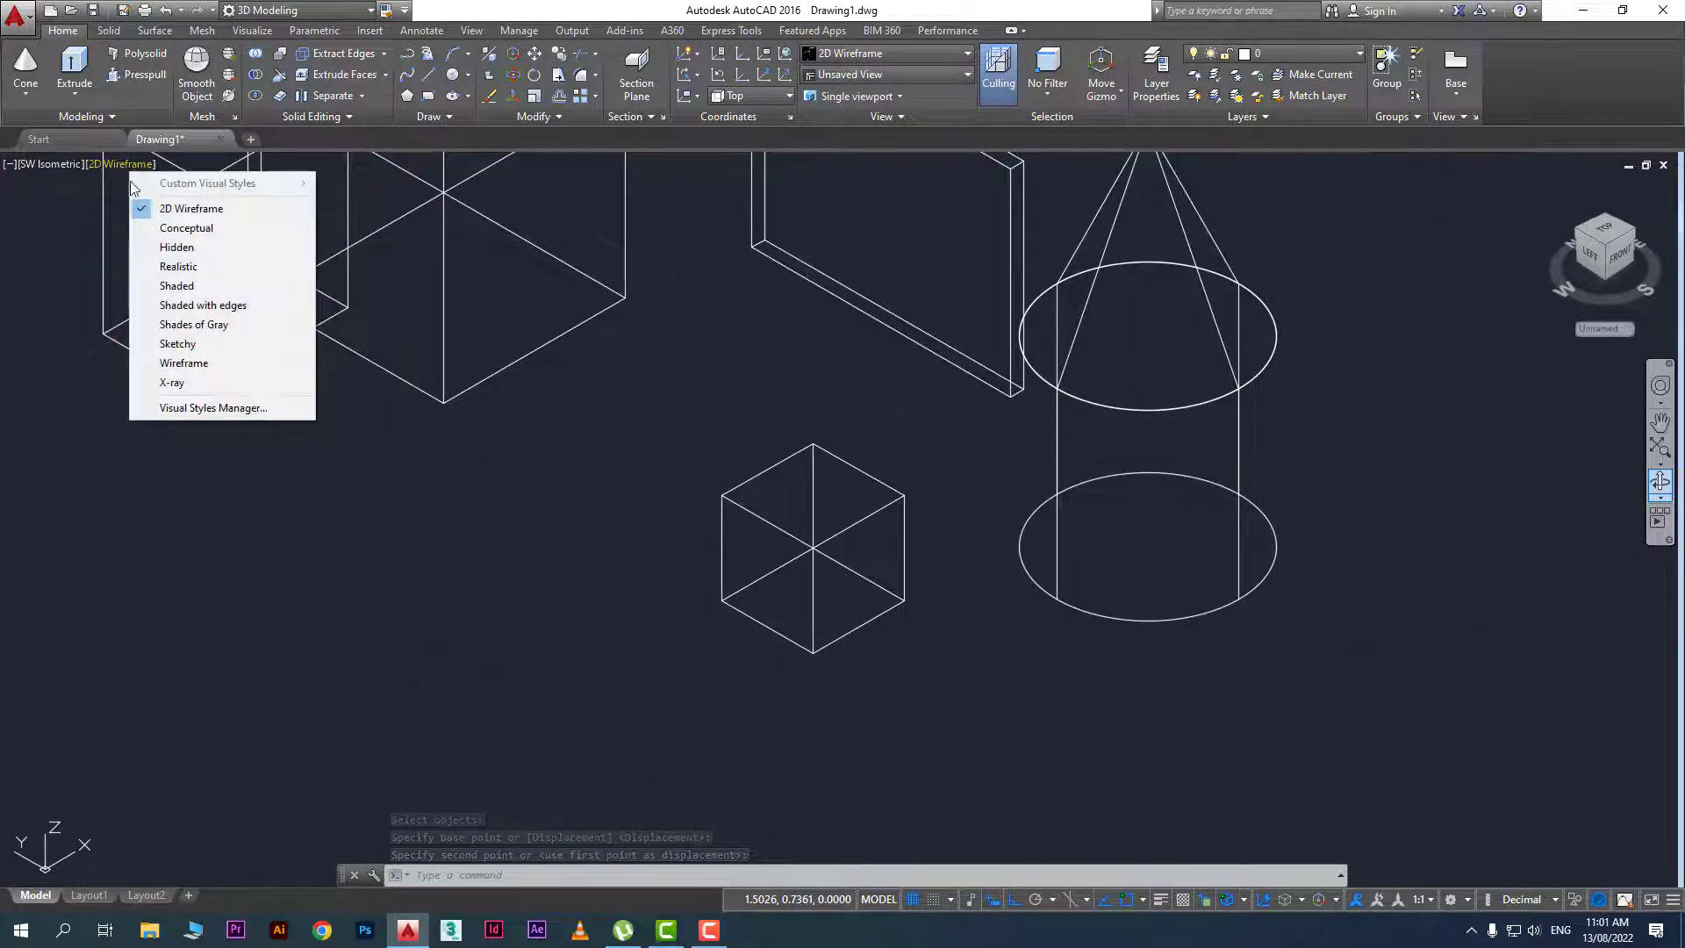
left_click(202, 305)
middle_click_drag(1100, 507, 887, 523)
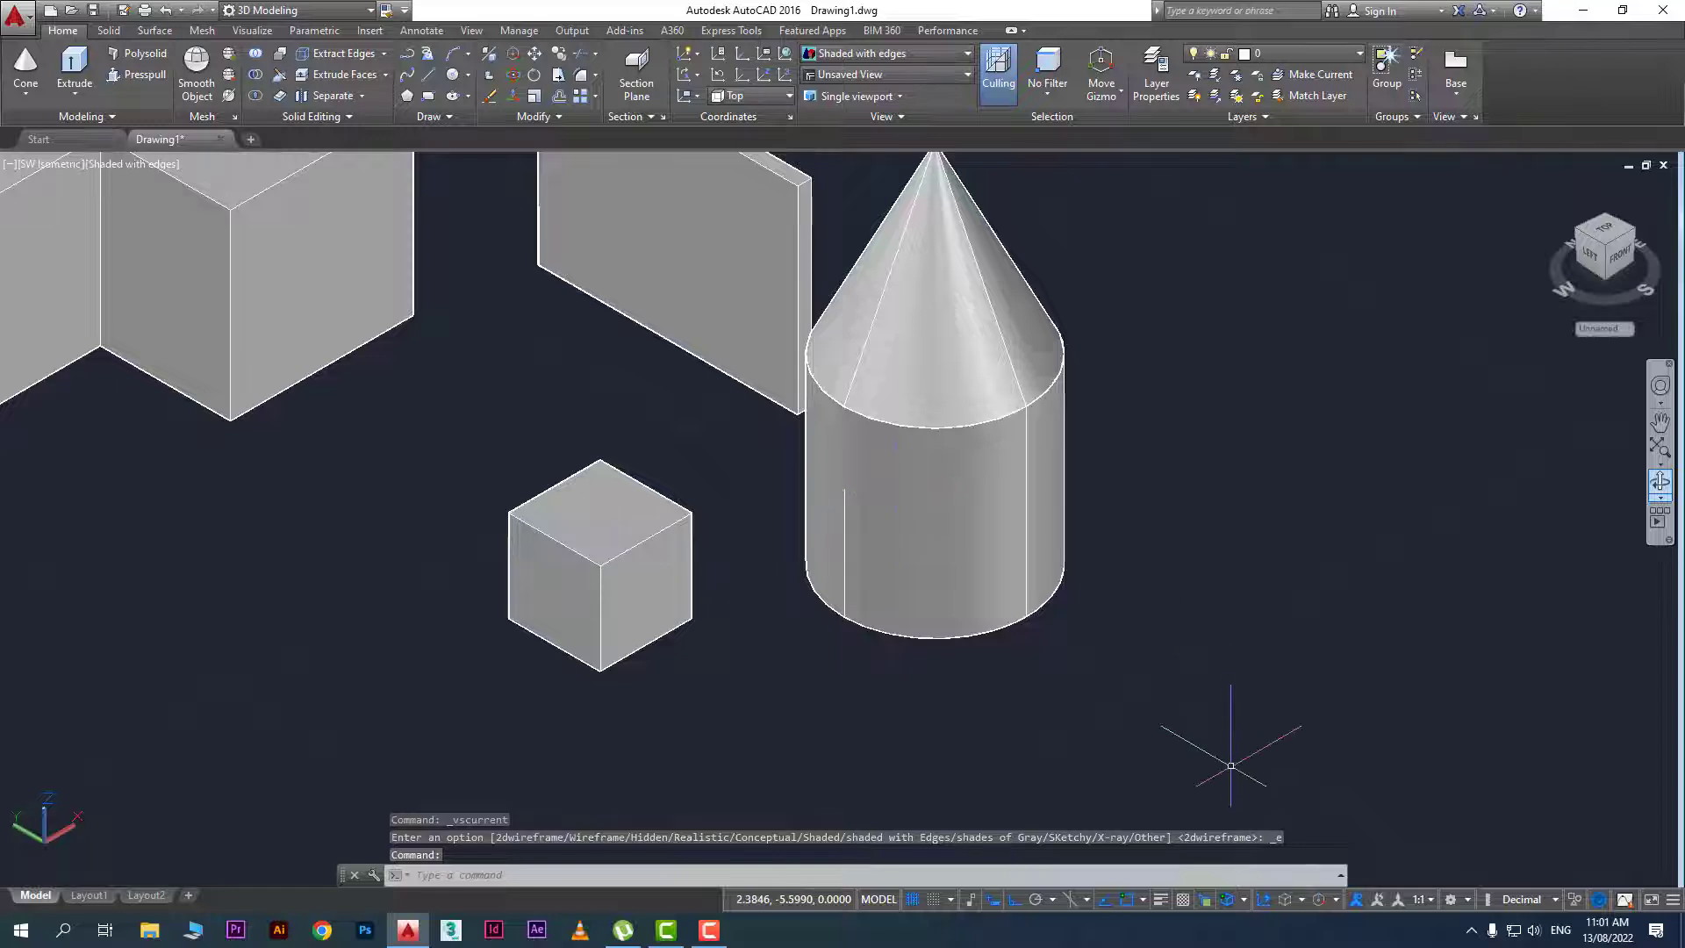
Use the VSCURRENT command to set the visual style to Shaded
type("v")
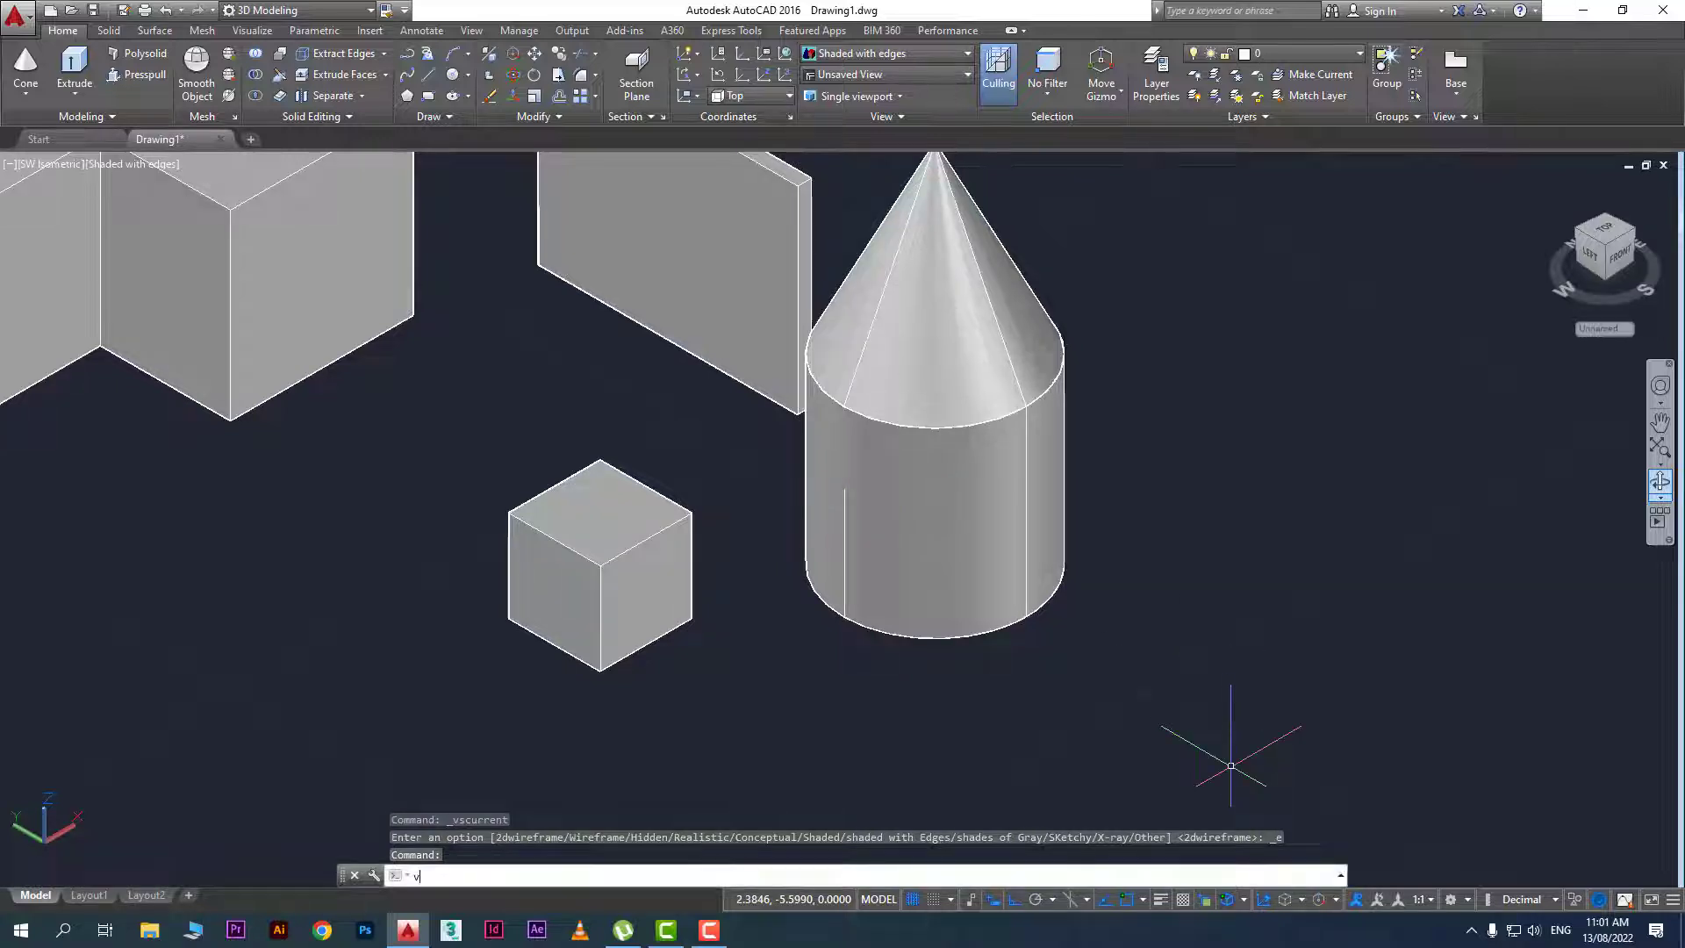
type("s")
key("Return")
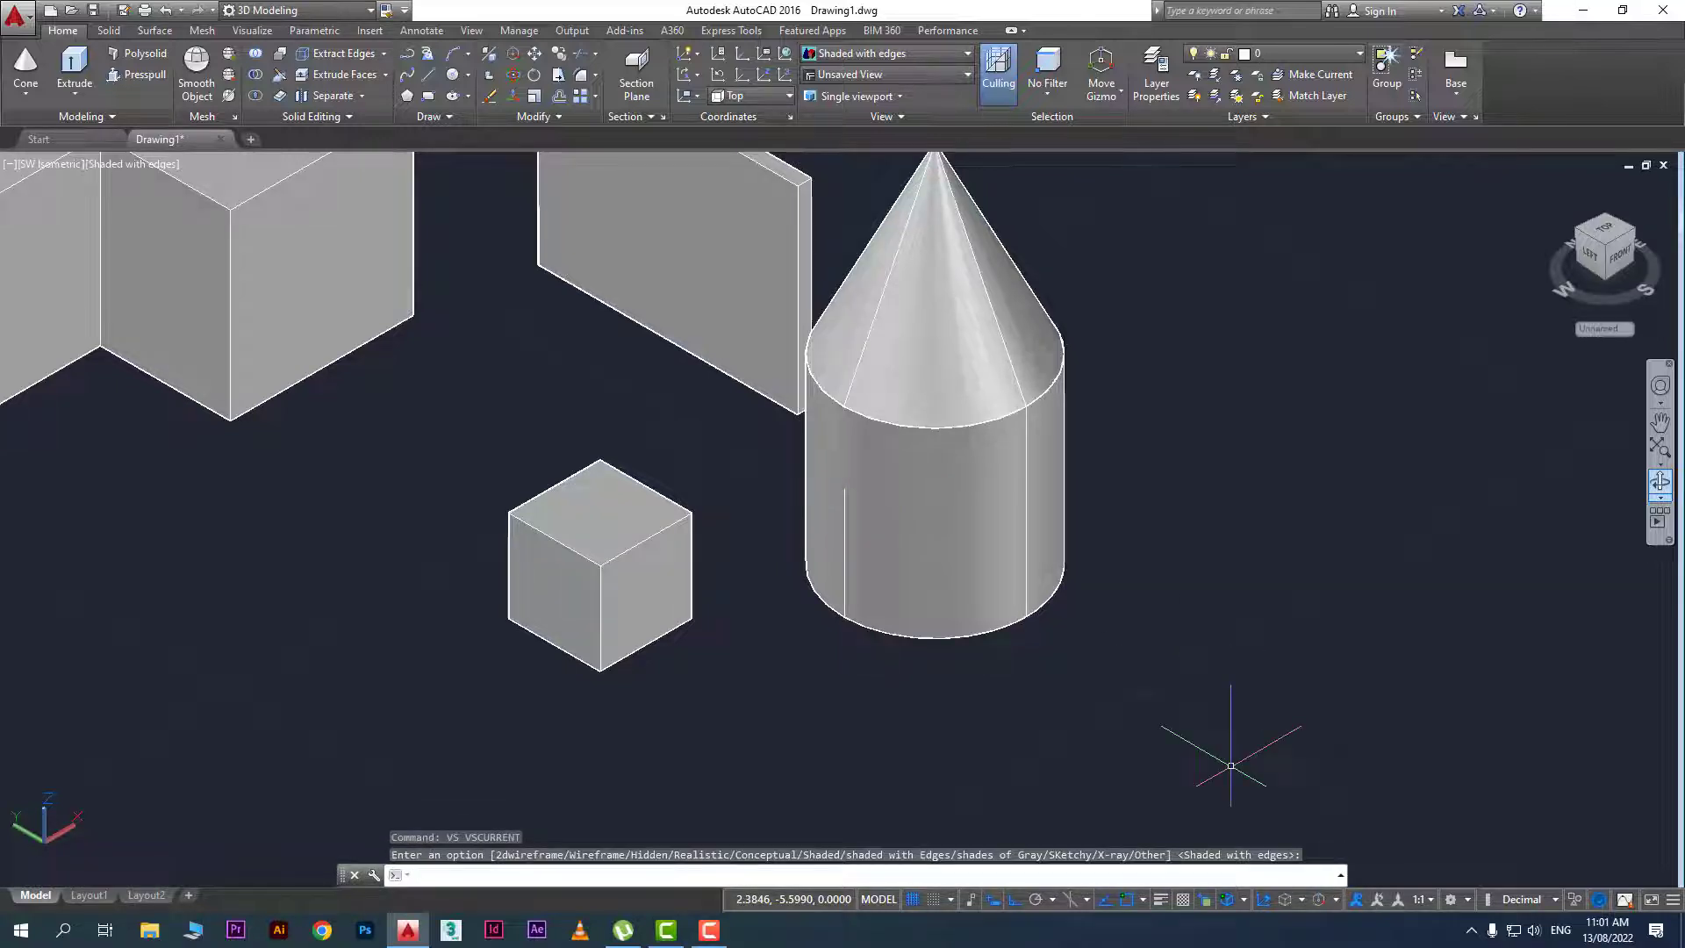
key("BackSpace")
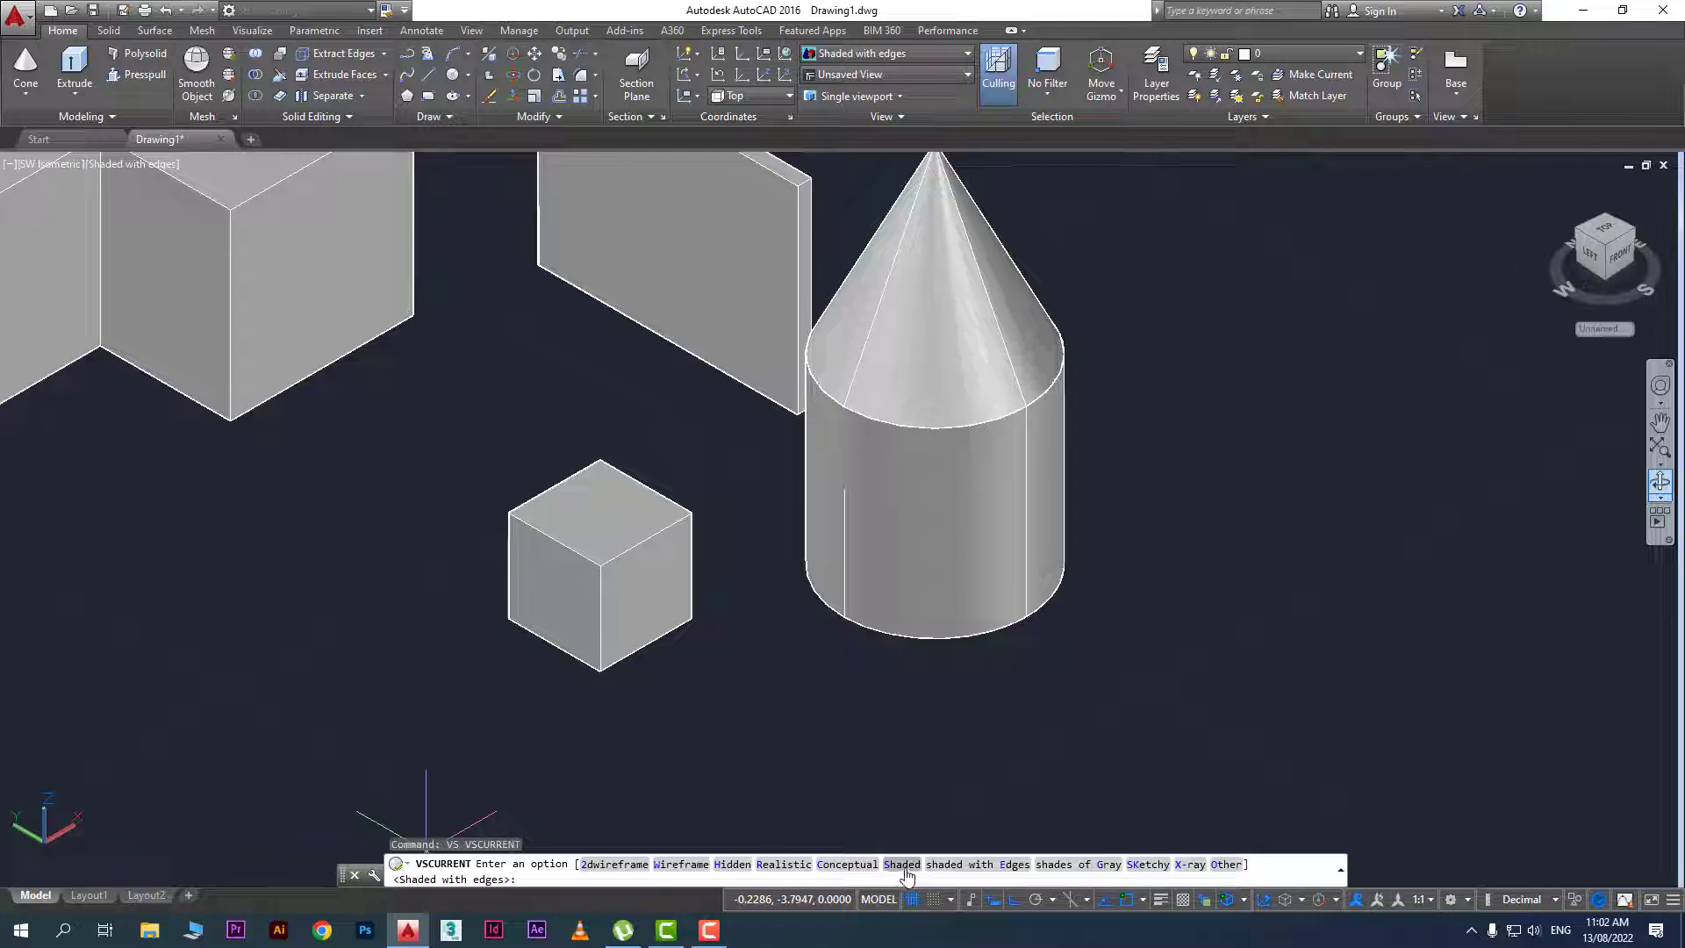
left_click(902, 866)
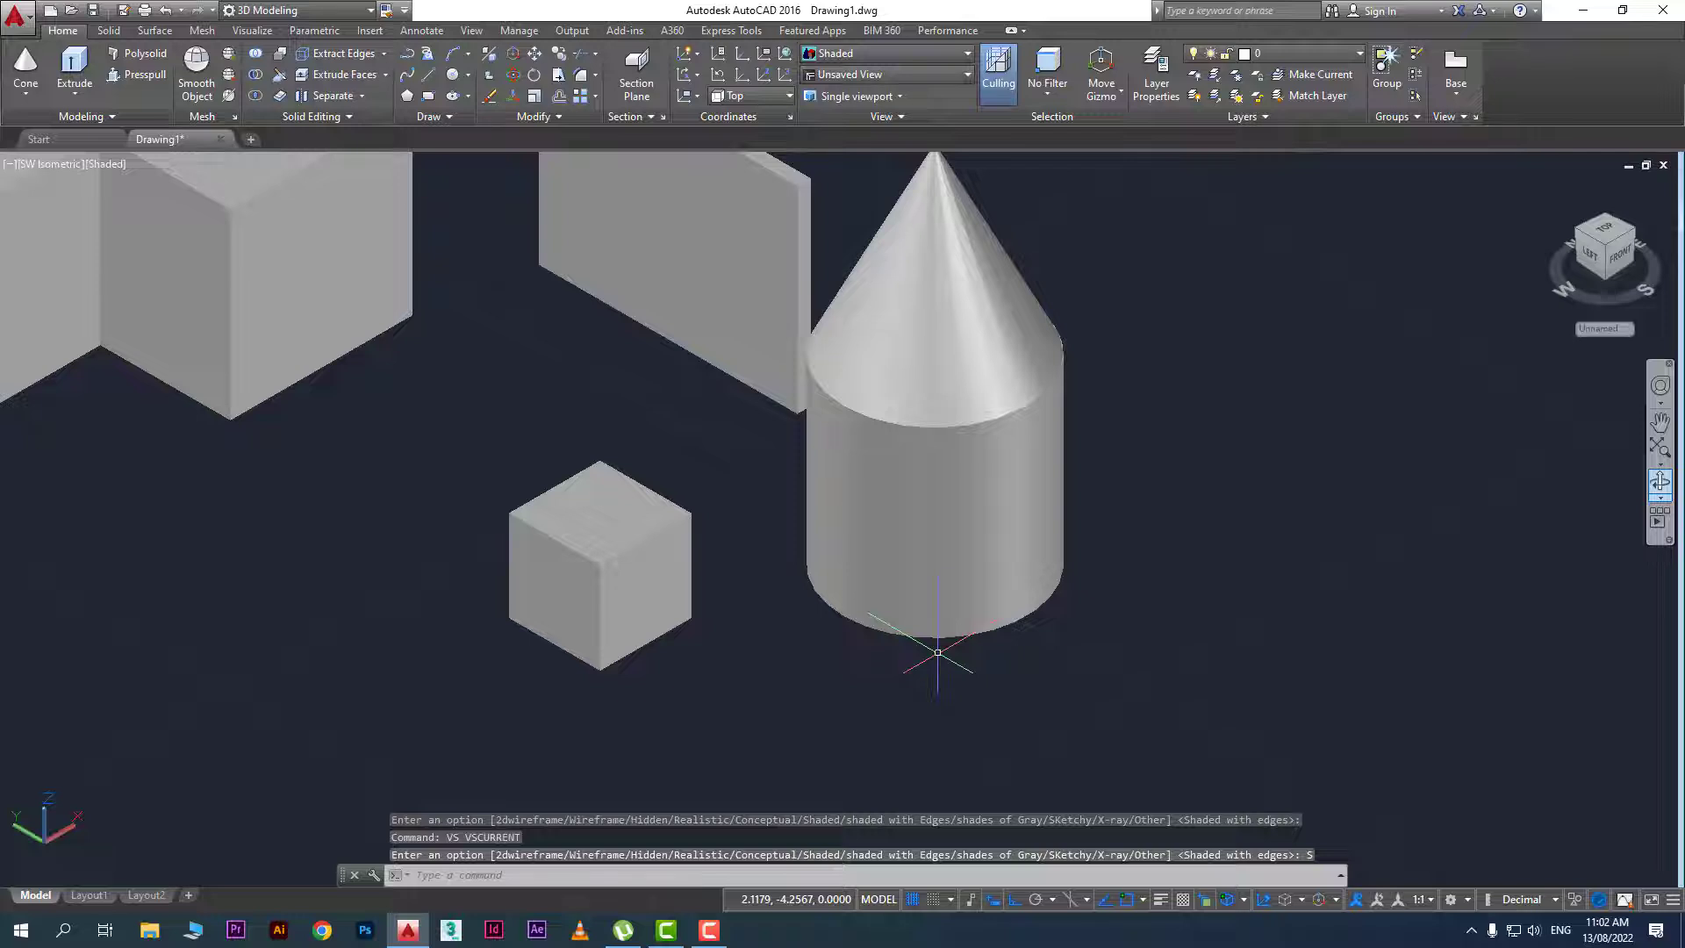
Create a solid sphere with a radius of about 0.49 in the empty area in front of the two joined boxes
scroll(916, 615, "down", 3)
middle_click_drag(917, 604, 1236, 494)
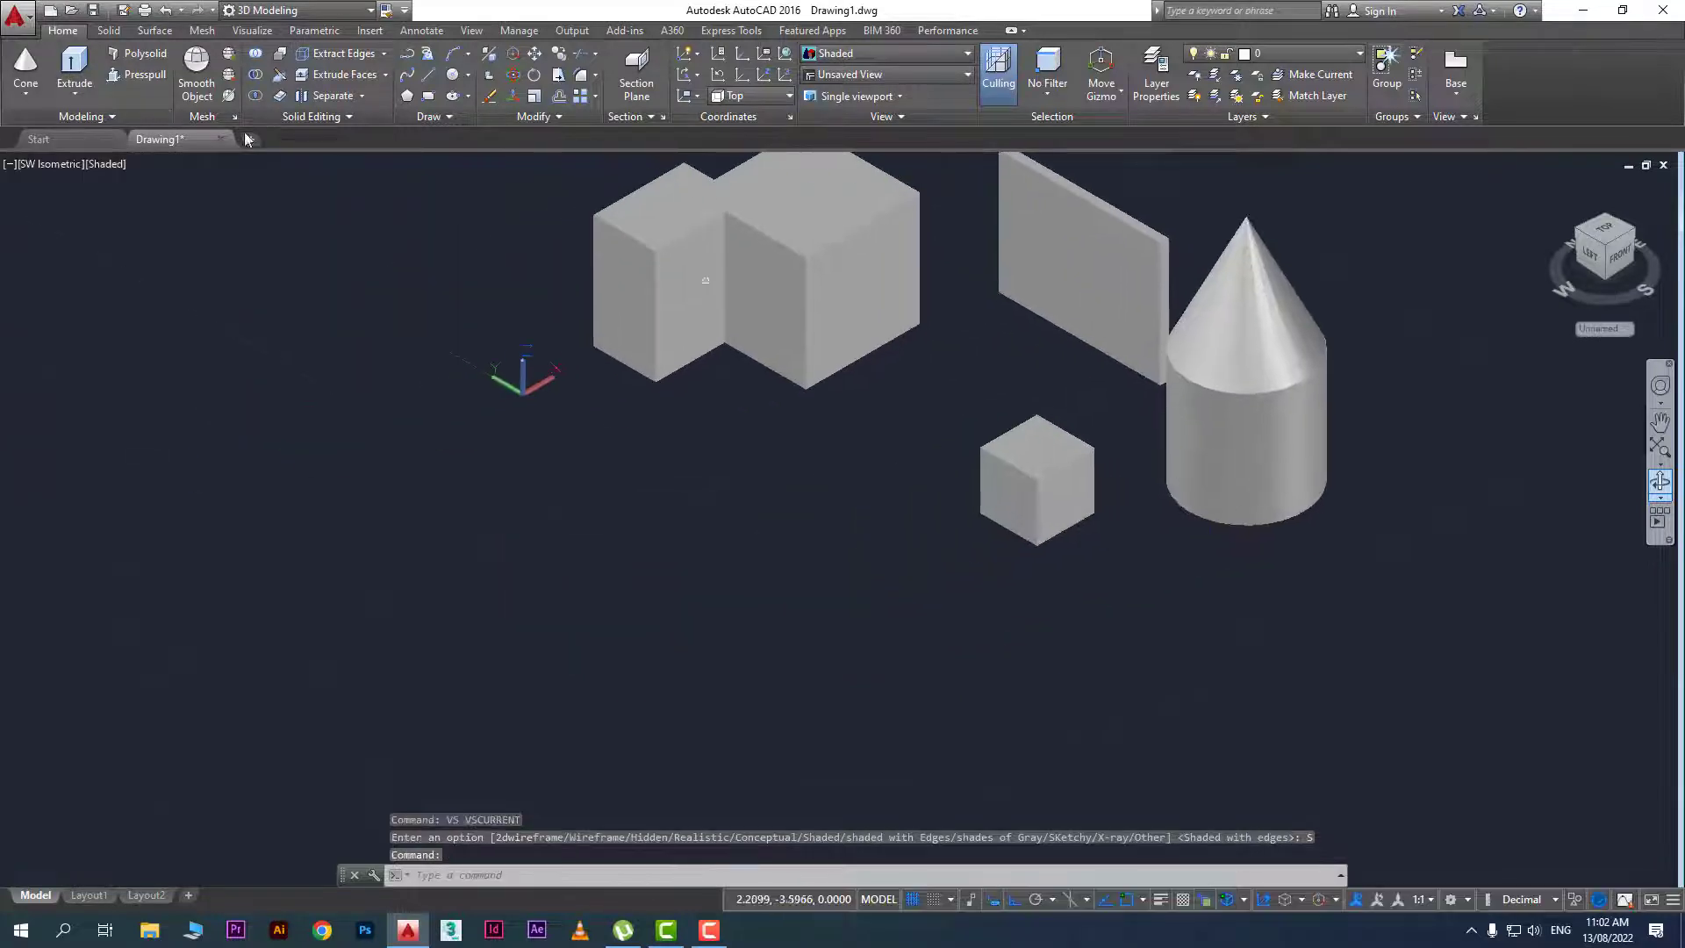
left_click(26, 91)
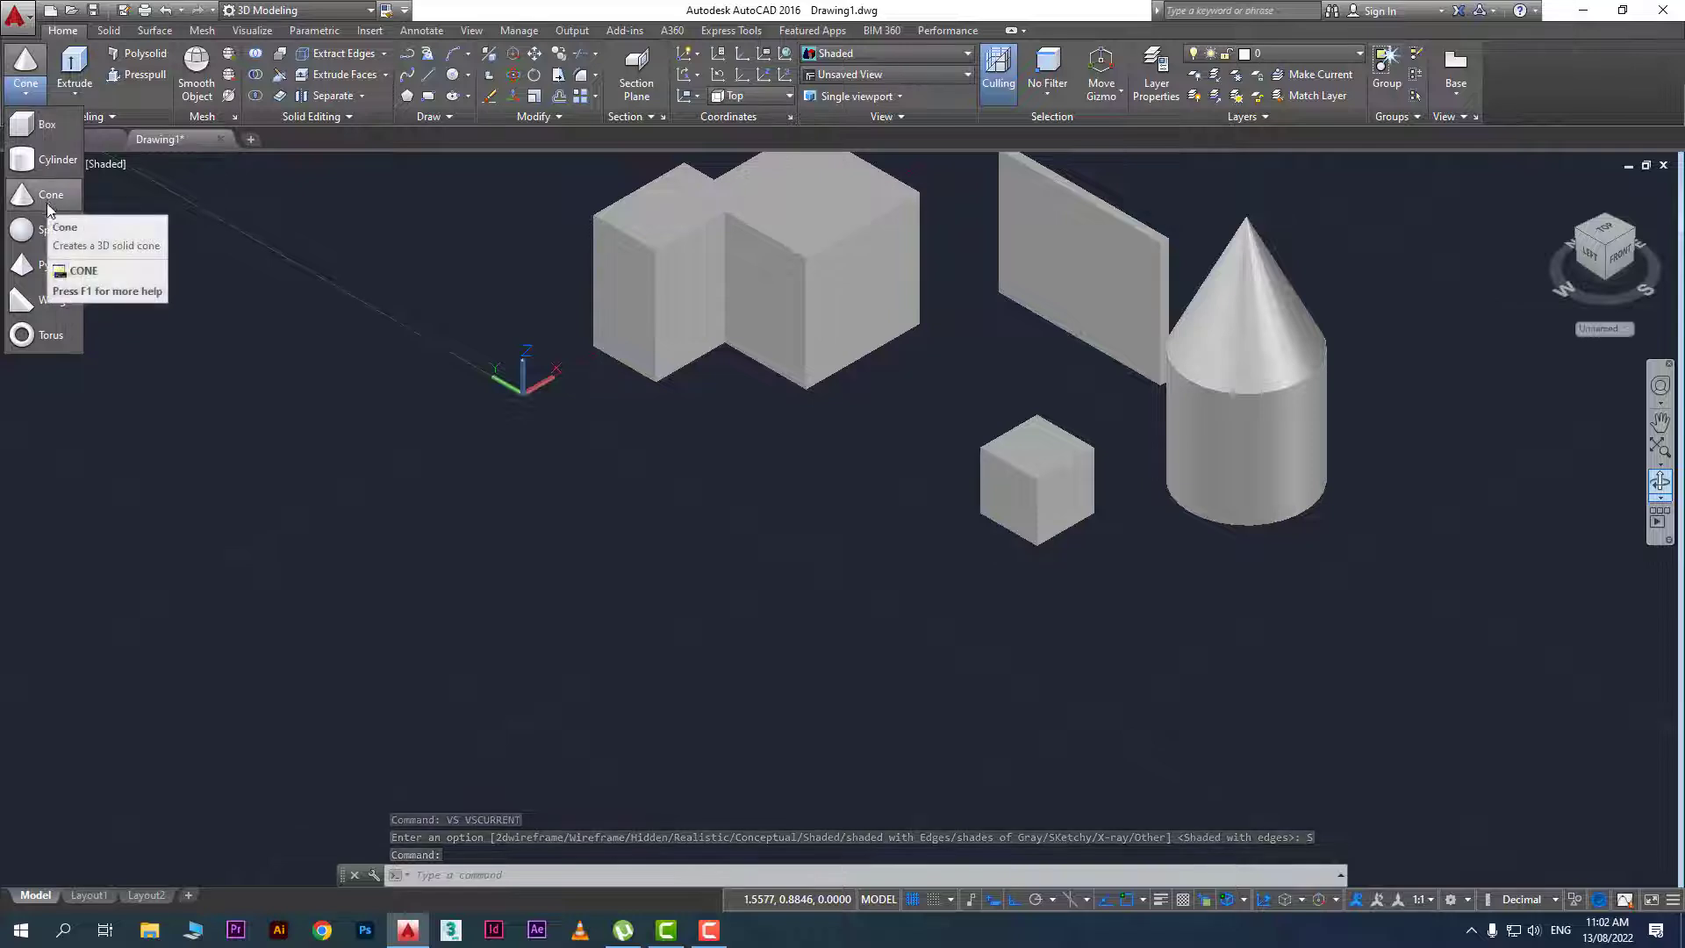
left_click(45, 230)
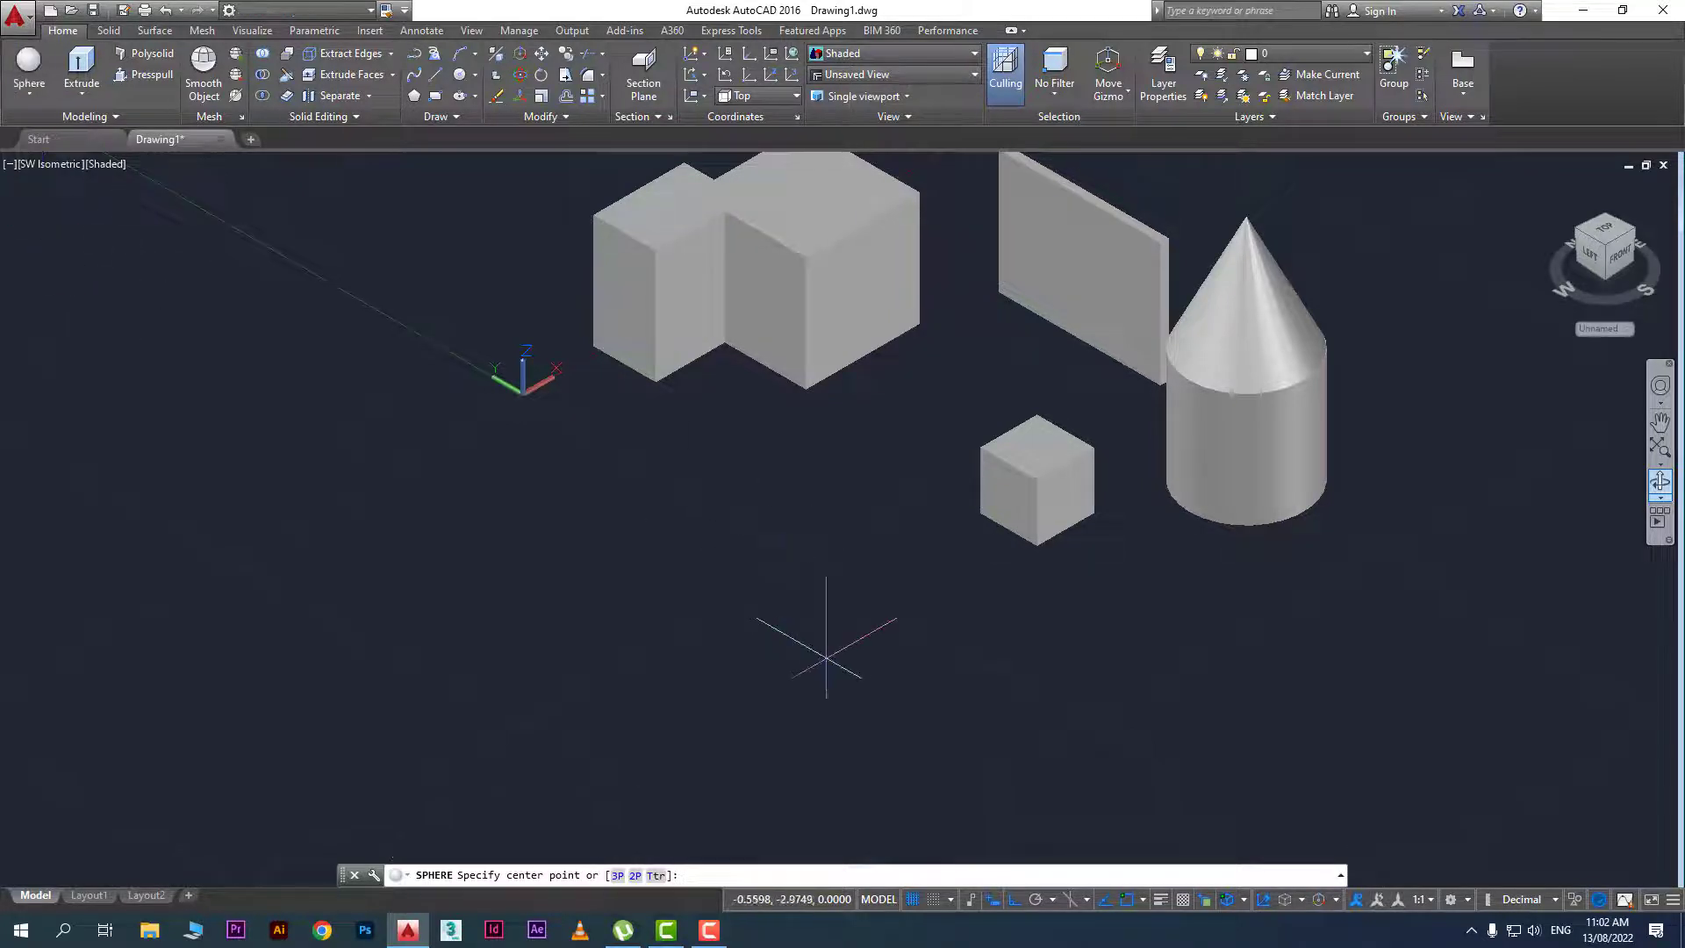
left_click(740, 559)
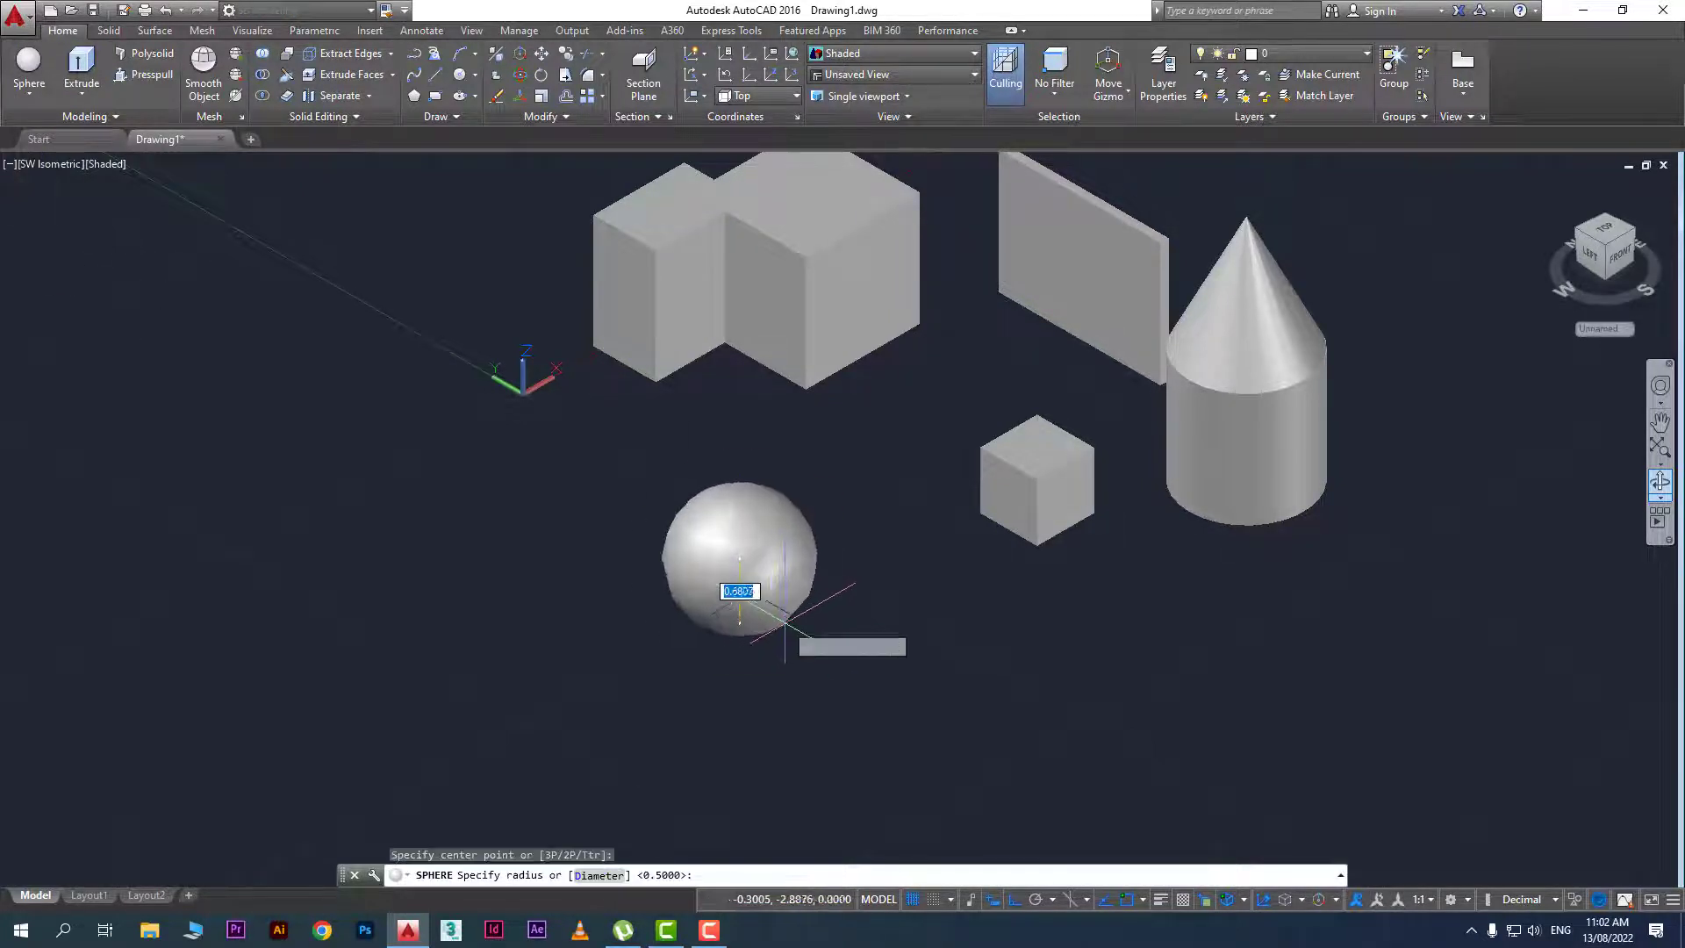
left_click(785, 623)
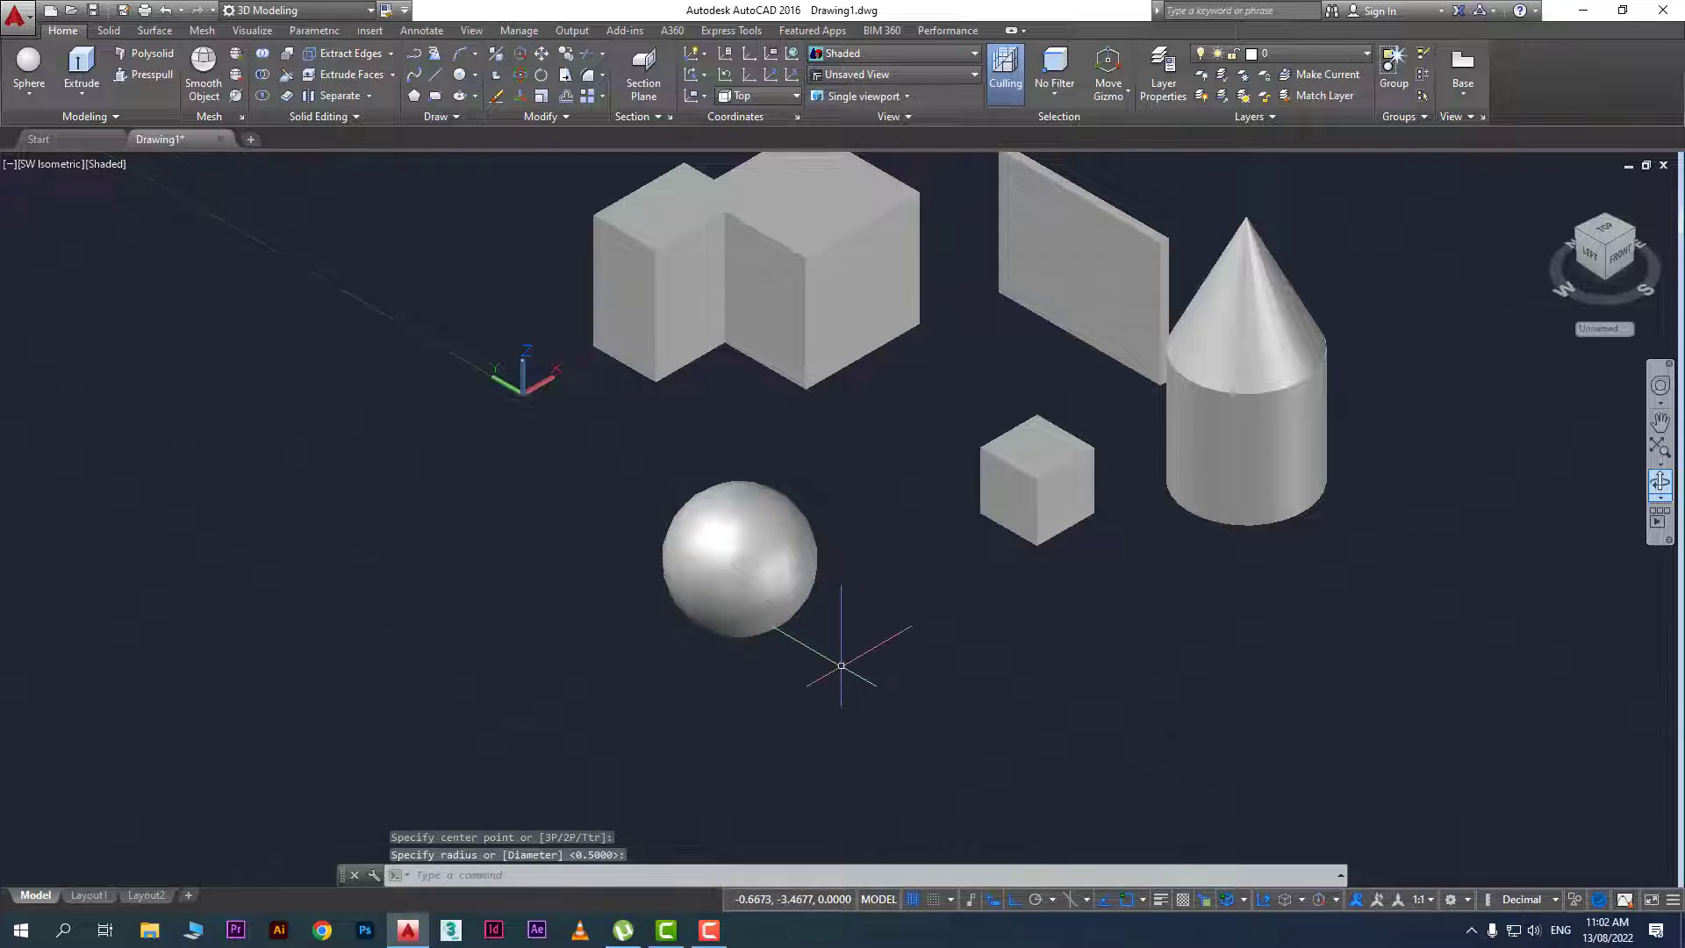
Create a solid four-sided pyramid about 0.94 high in the empty area between the sphere and the small cube, slightly in front of them
scroll(841, 665, "up", 2)
middle_click_drag(840, 664, 774, 654)
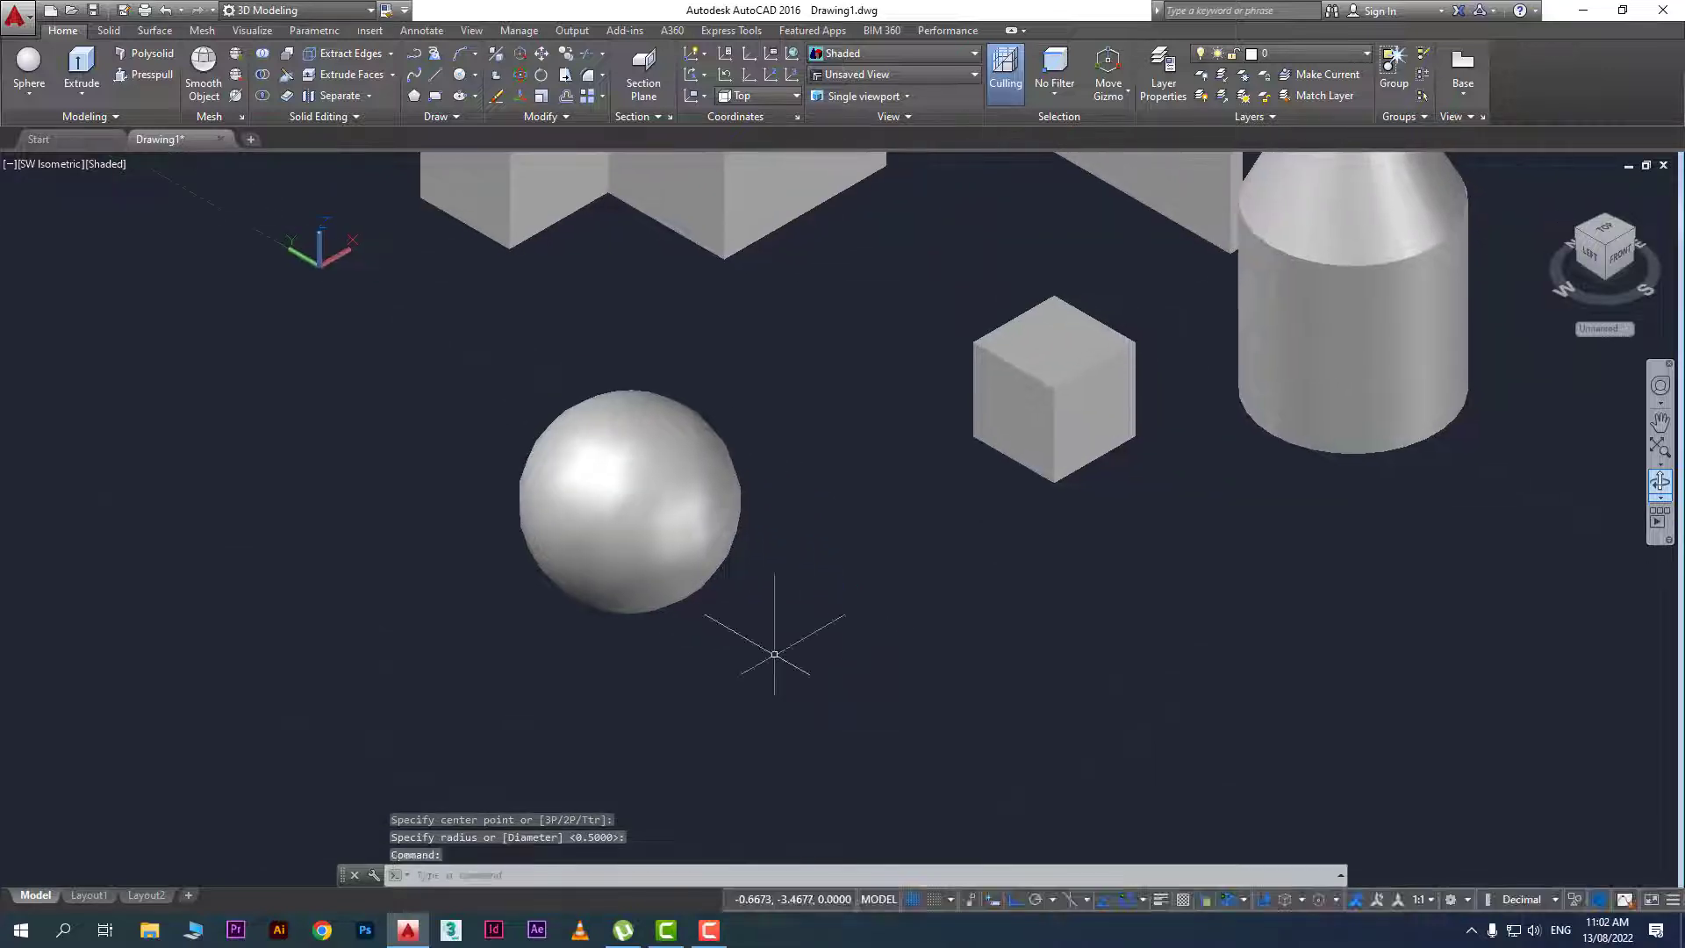
left_click(29, 94)
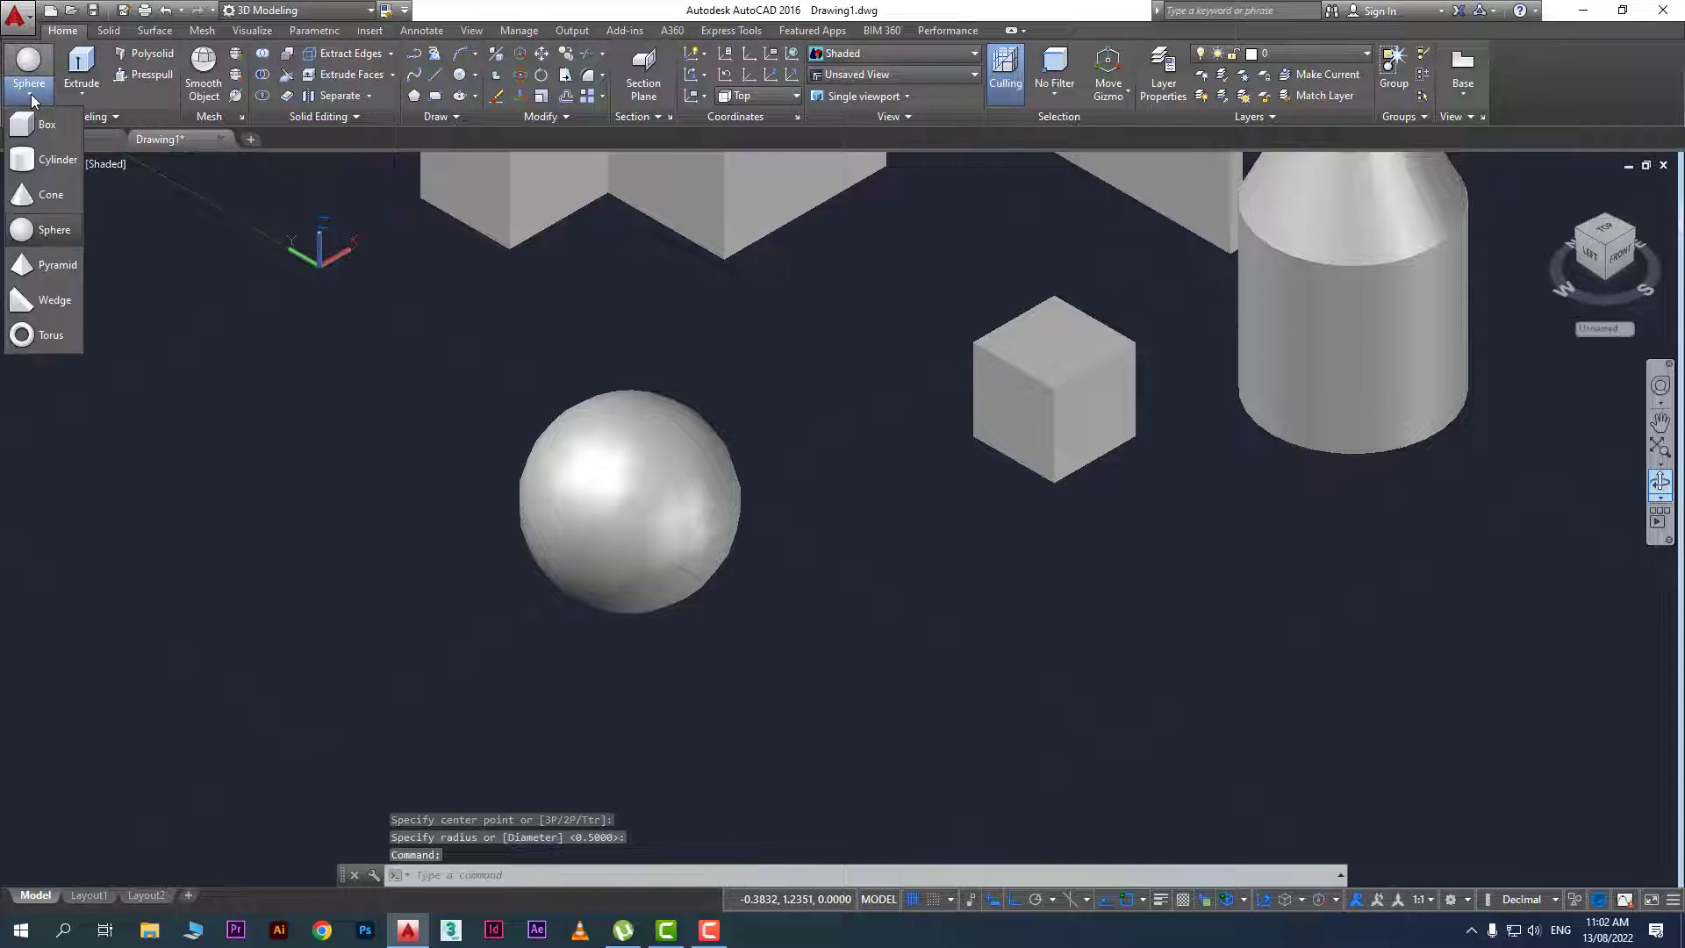
left_click(55, 266)
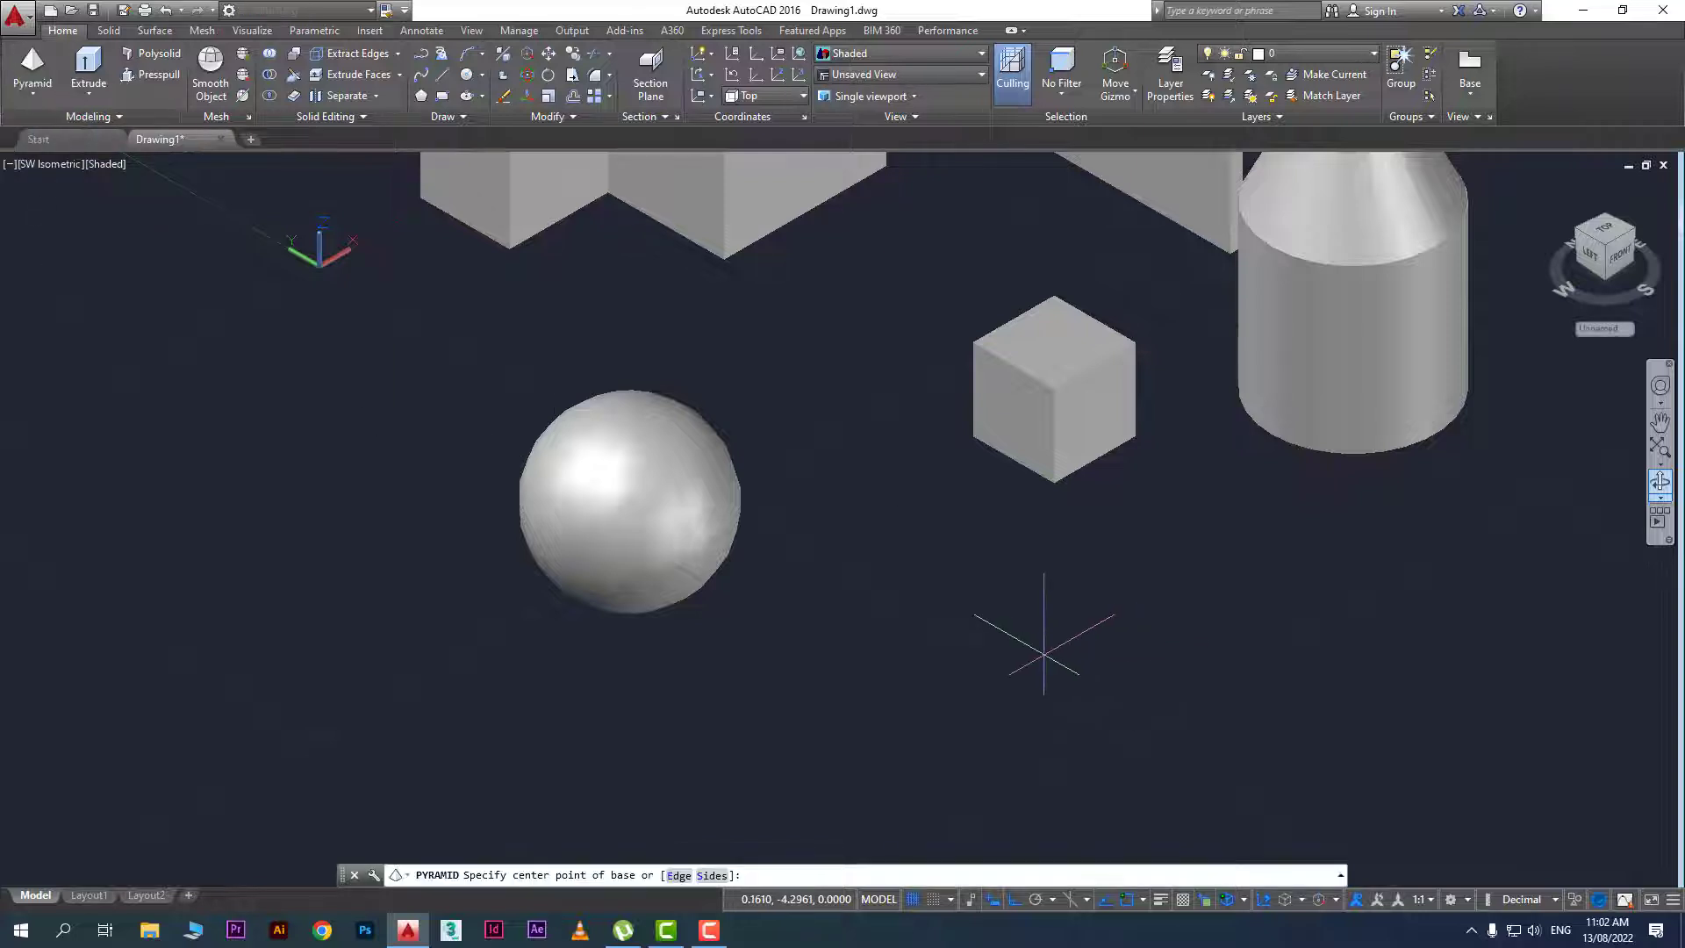
left_click(895, 620)
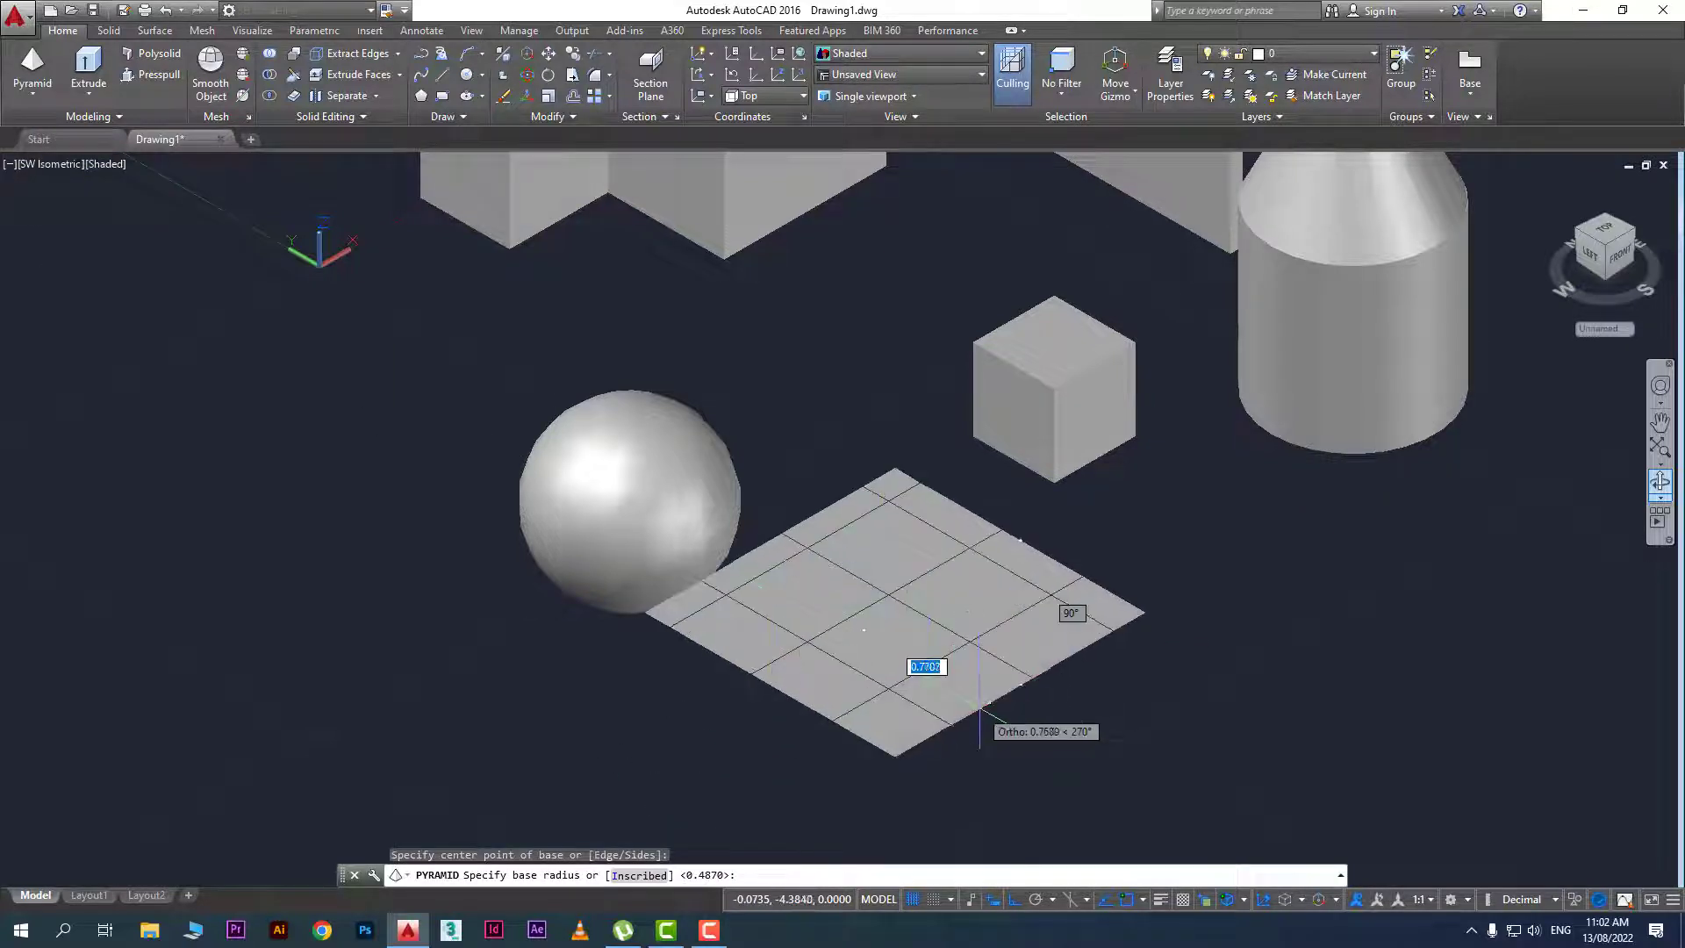
left_click(941, 660)
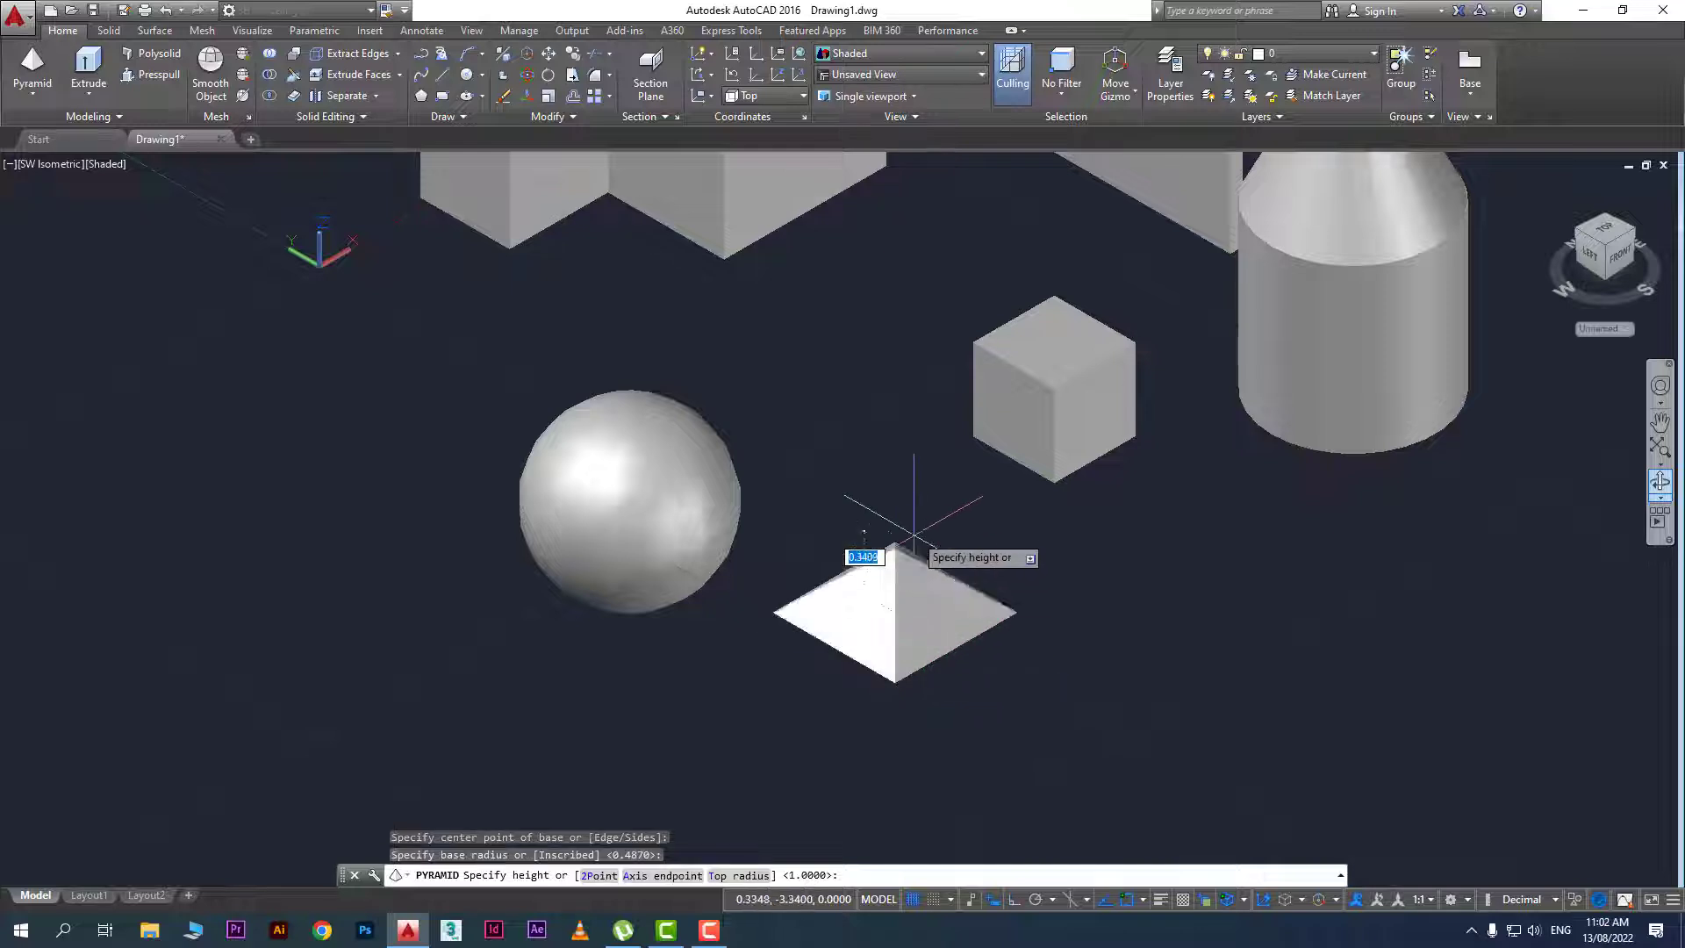
scroll(913, 585, "up", 3)
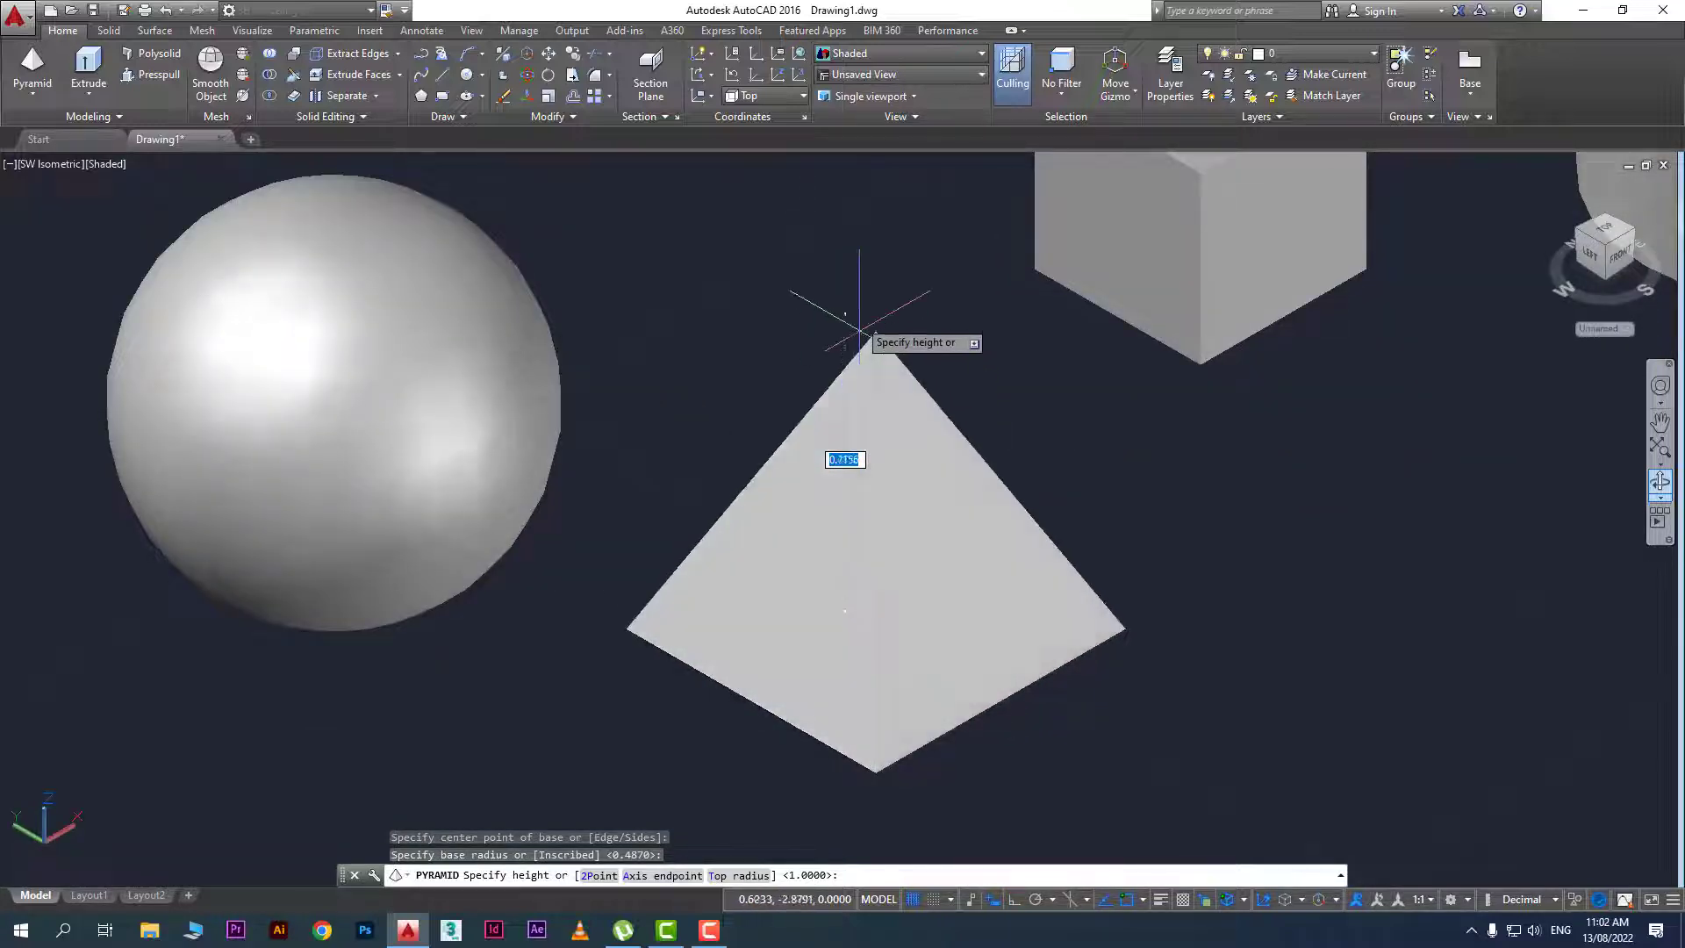
left_click(848, 256)
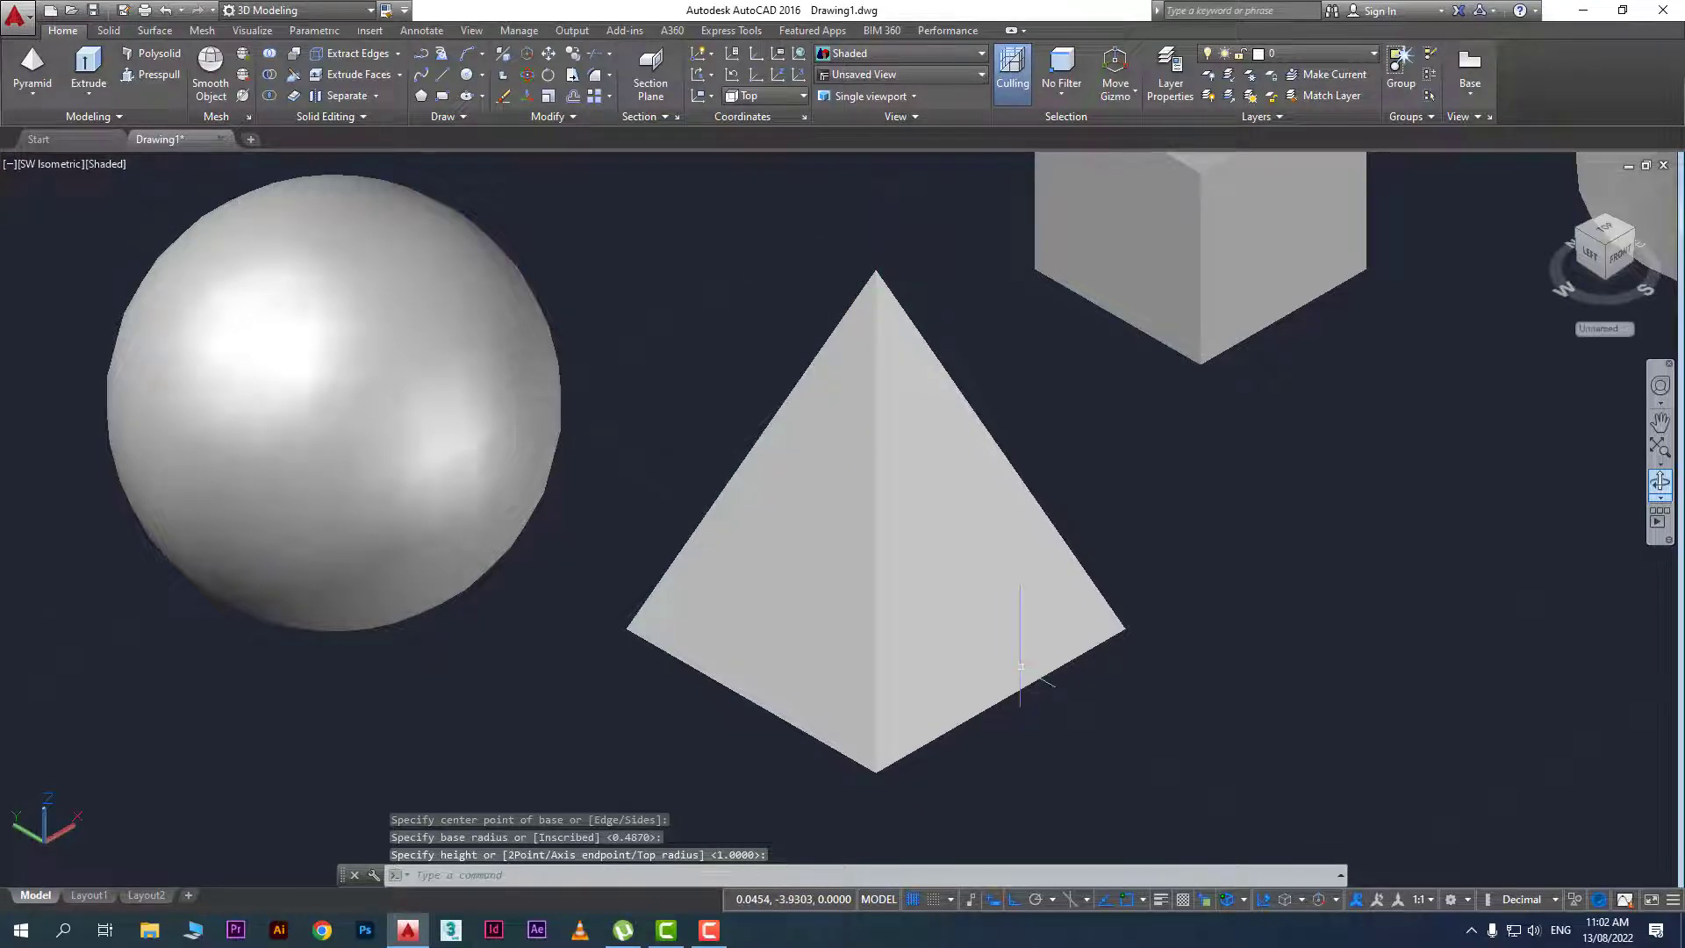
Create a narrow solid wedge beside the pyramid, with a base of about 0.96 by 0.13 and a height of about 0.14
middle_click_drag(1020, 667, 791, 594)
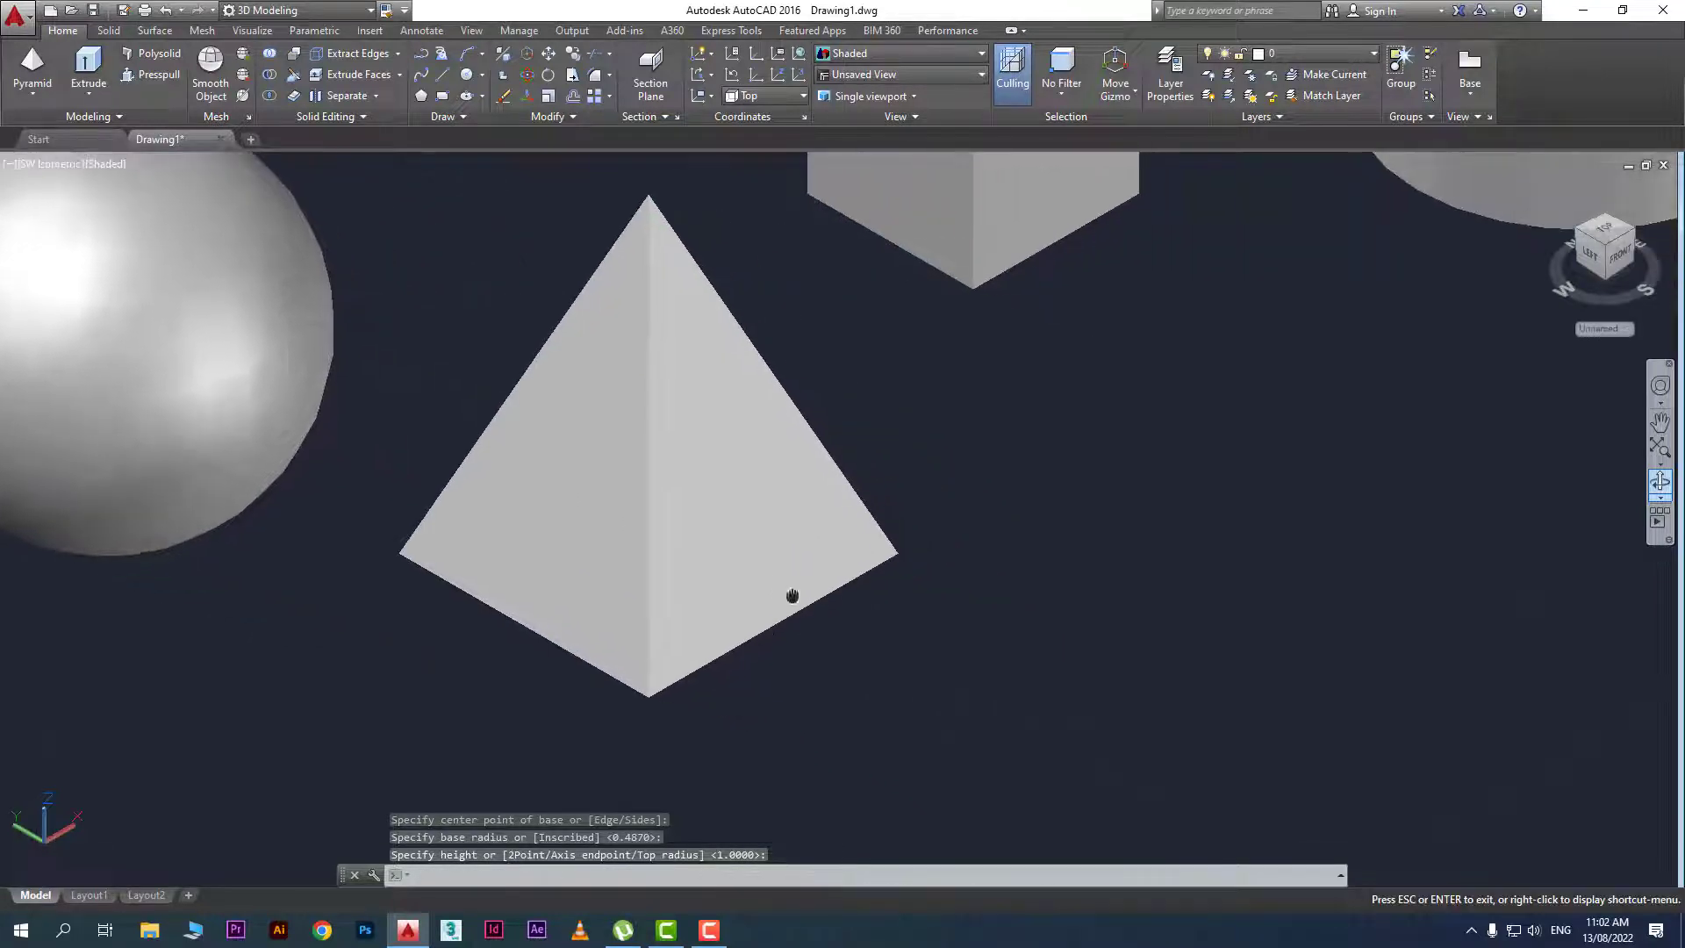
left_click(49, 103)
left_click(49, 299)
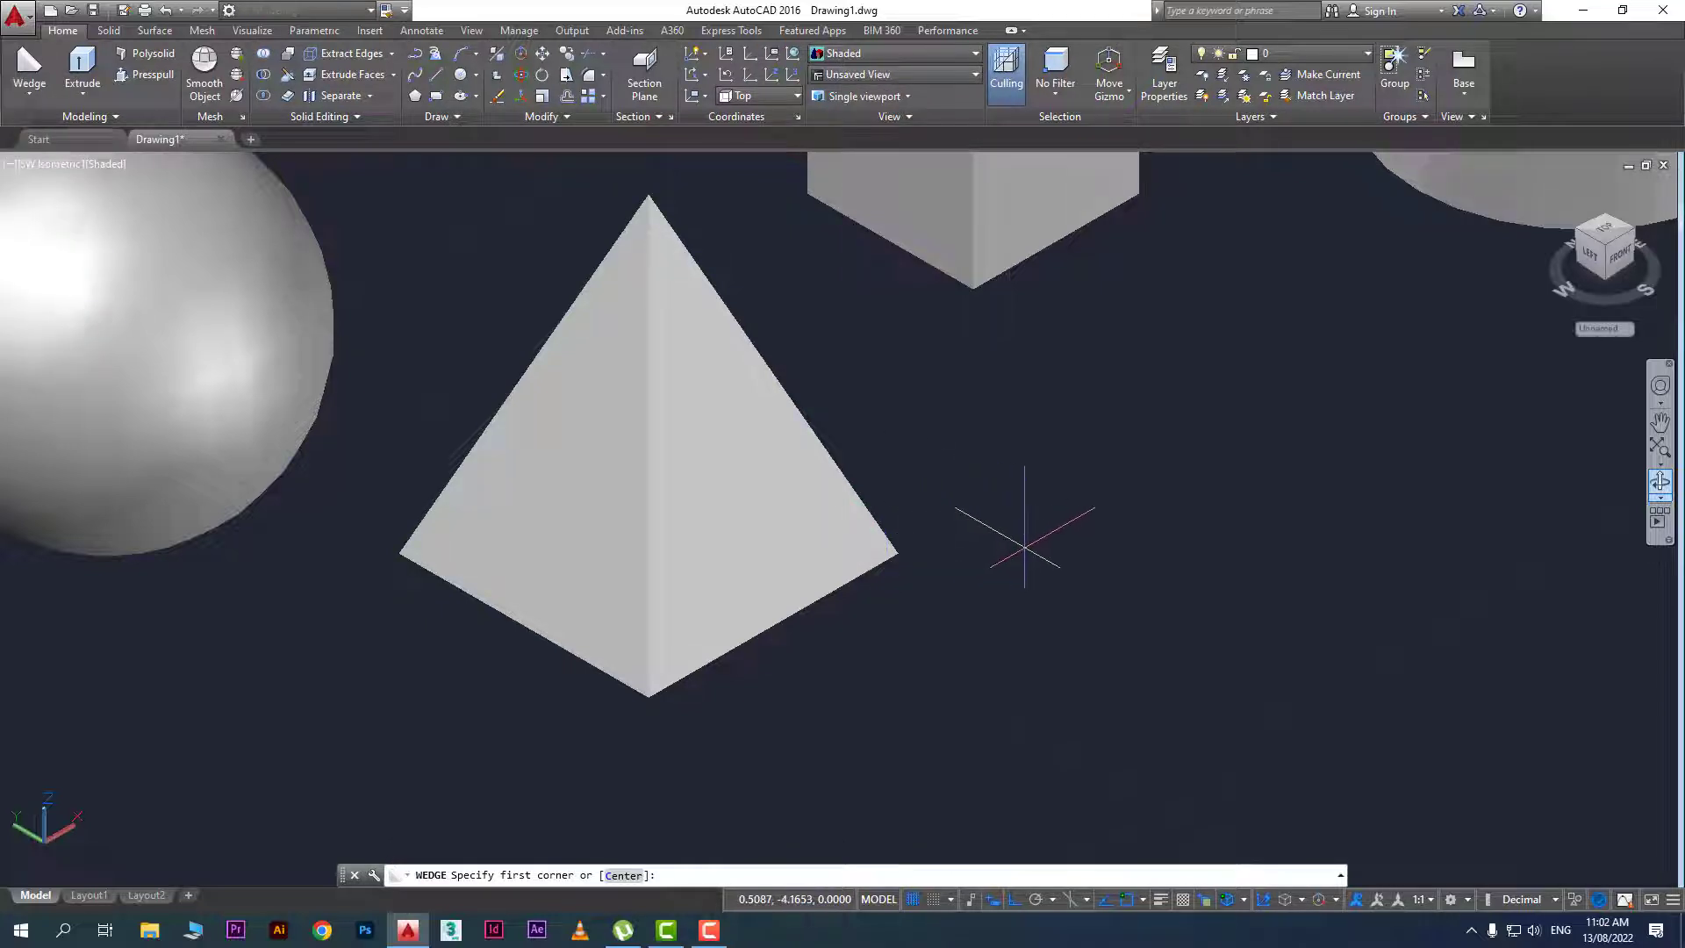
left_click(1027, 548)
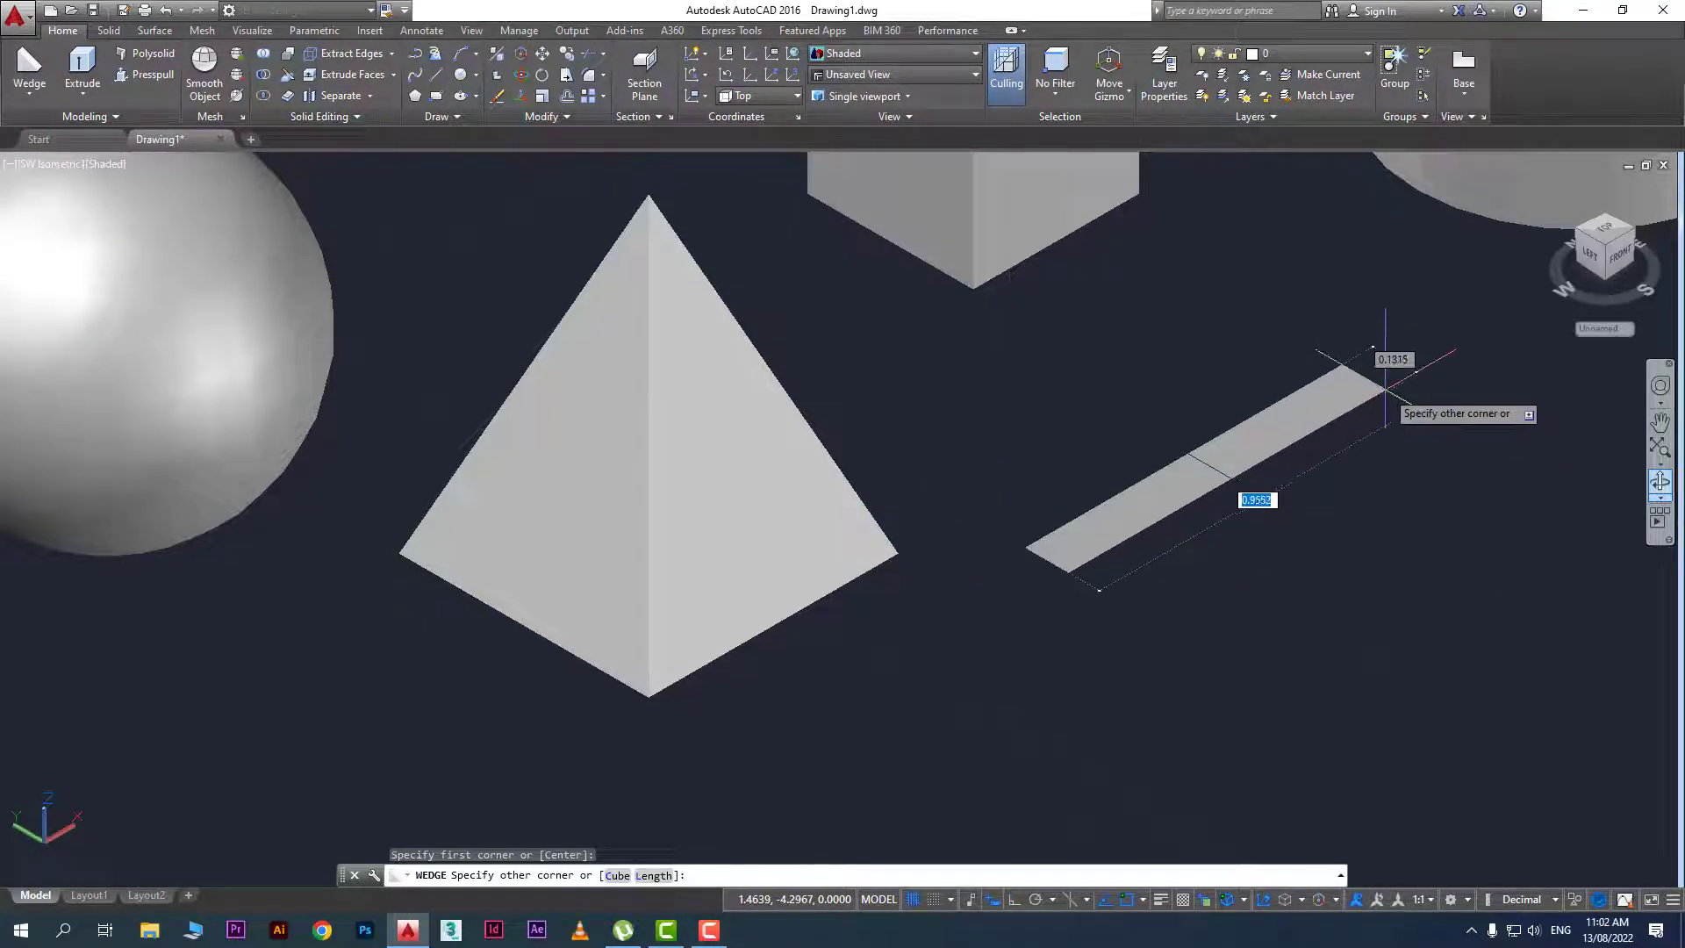
left_click(1384, 389)
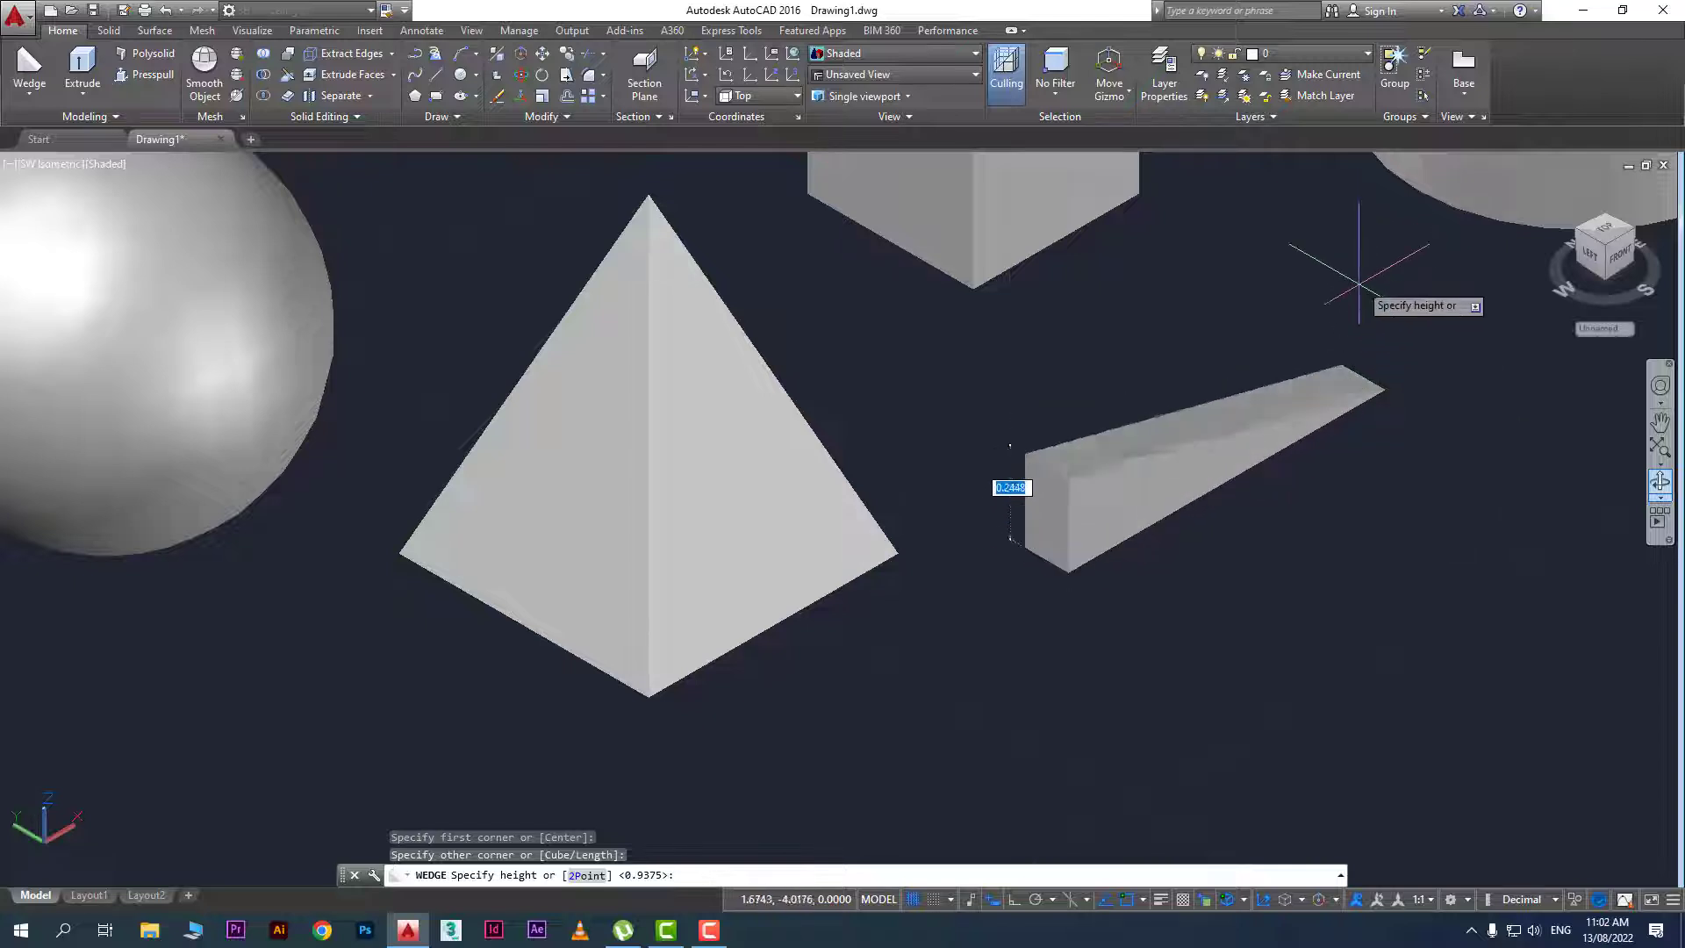
left_click(1322, 311)
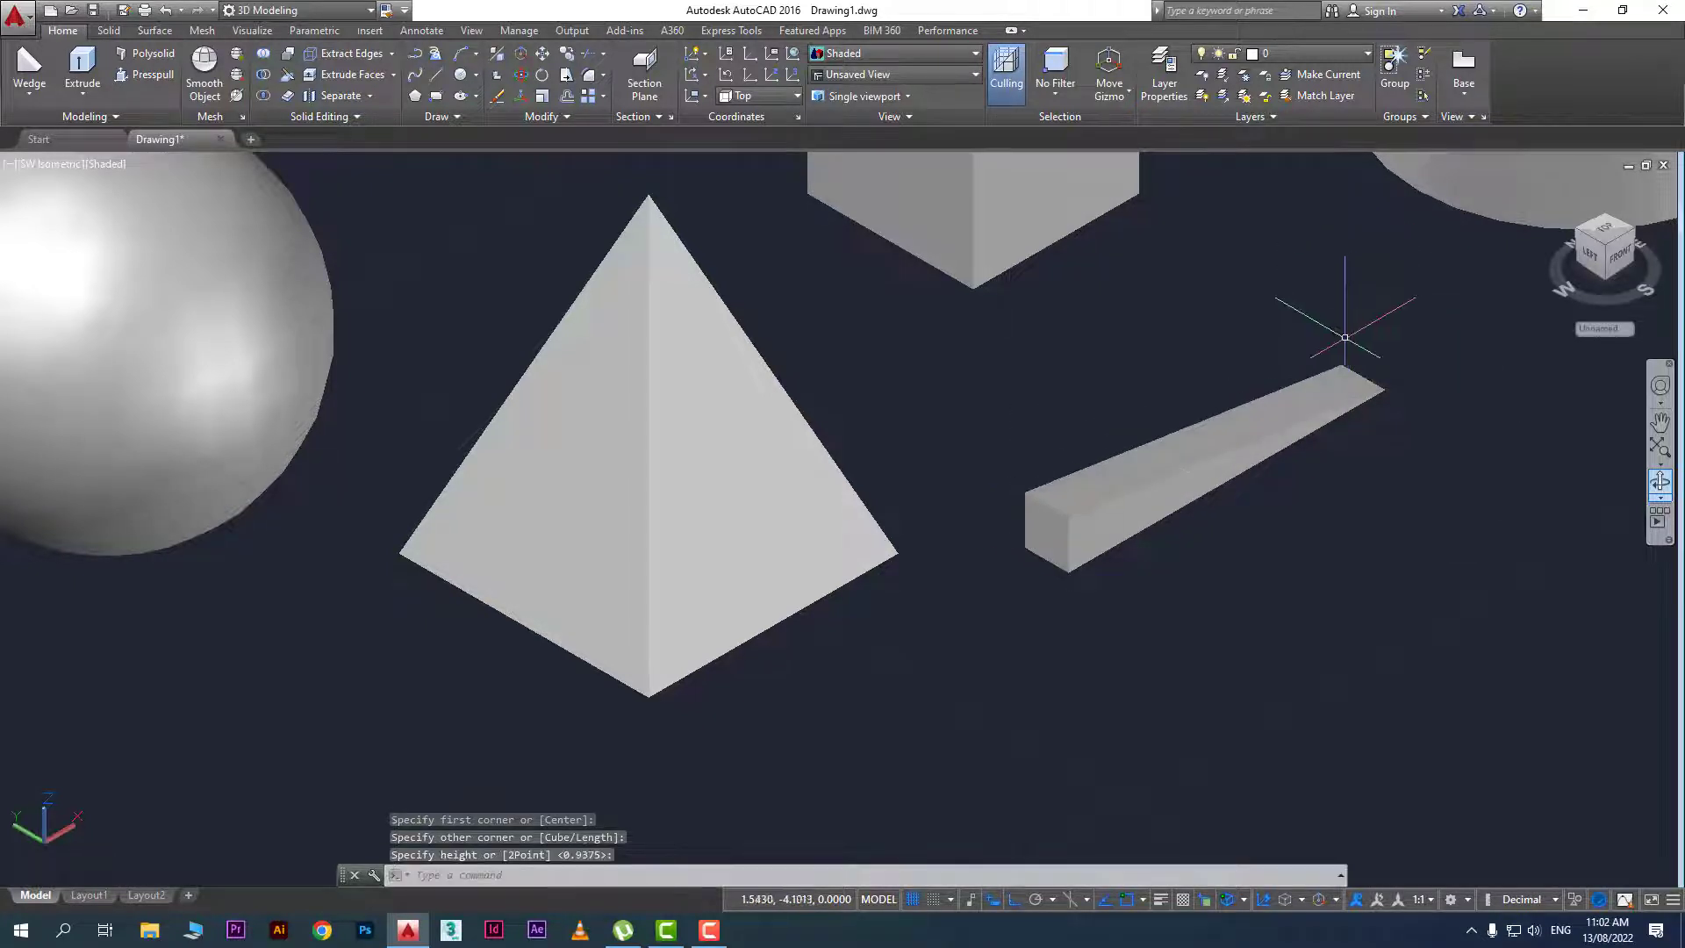
Create a second, wider solid wedge about 0.29 high in the empty area in front of the narrow wedge
middle_click_drag(1139, 459, 878, 377)
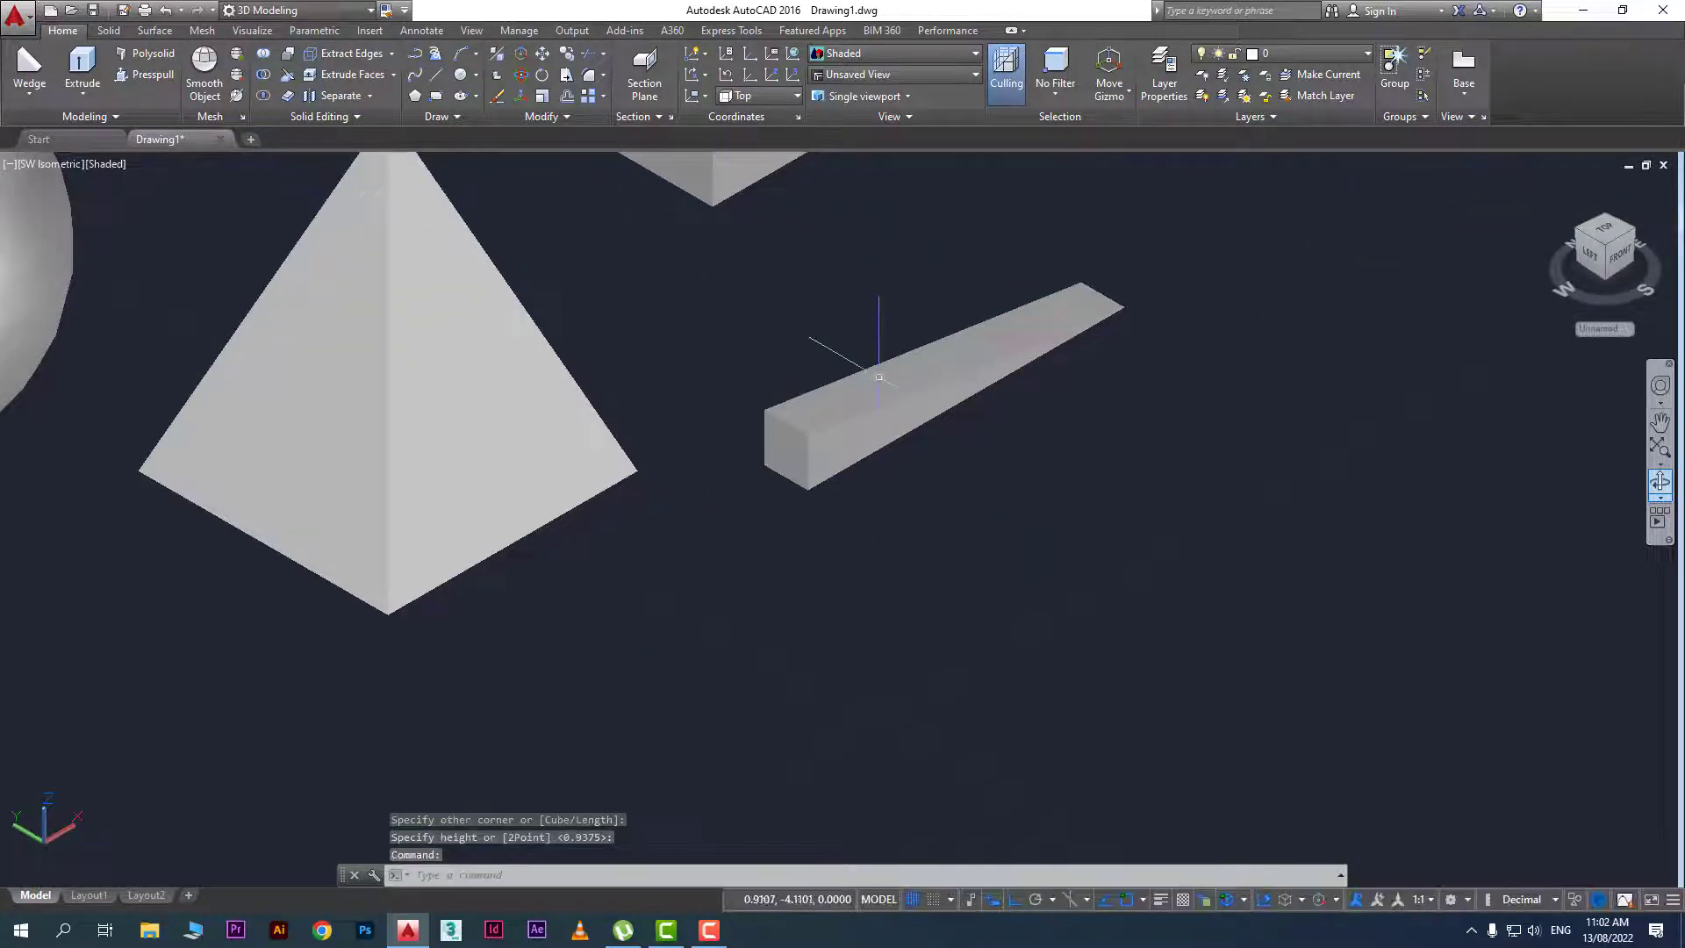
left_click(29, 88)
left_click(56, 301)
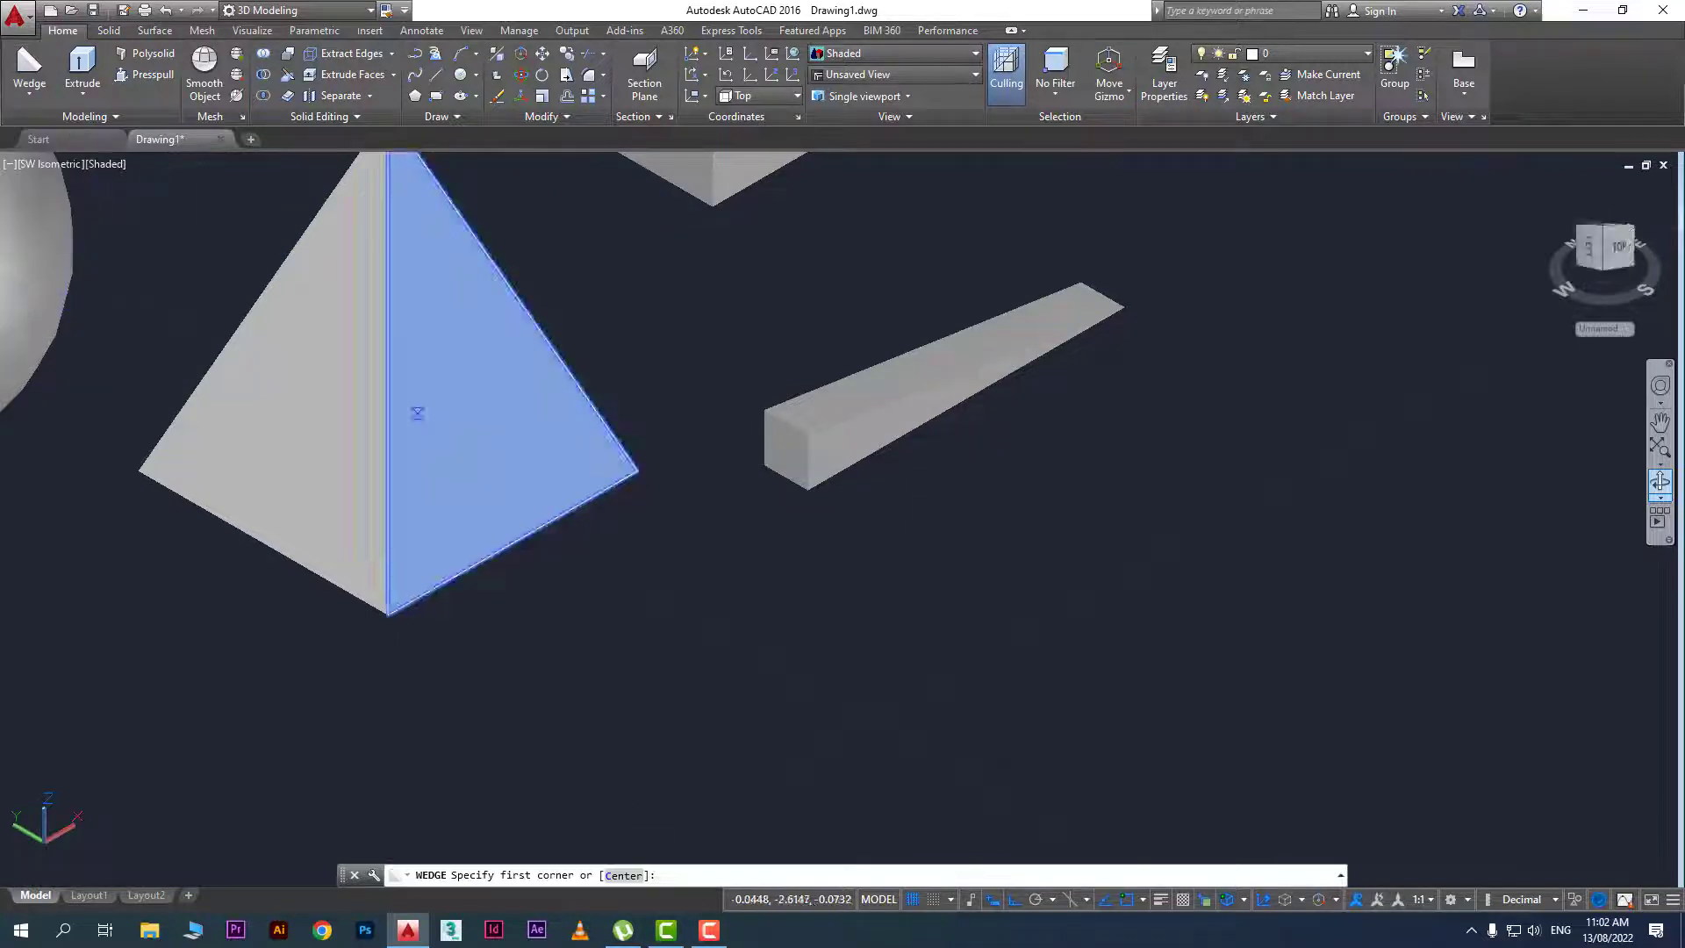
left_click(955, 522)
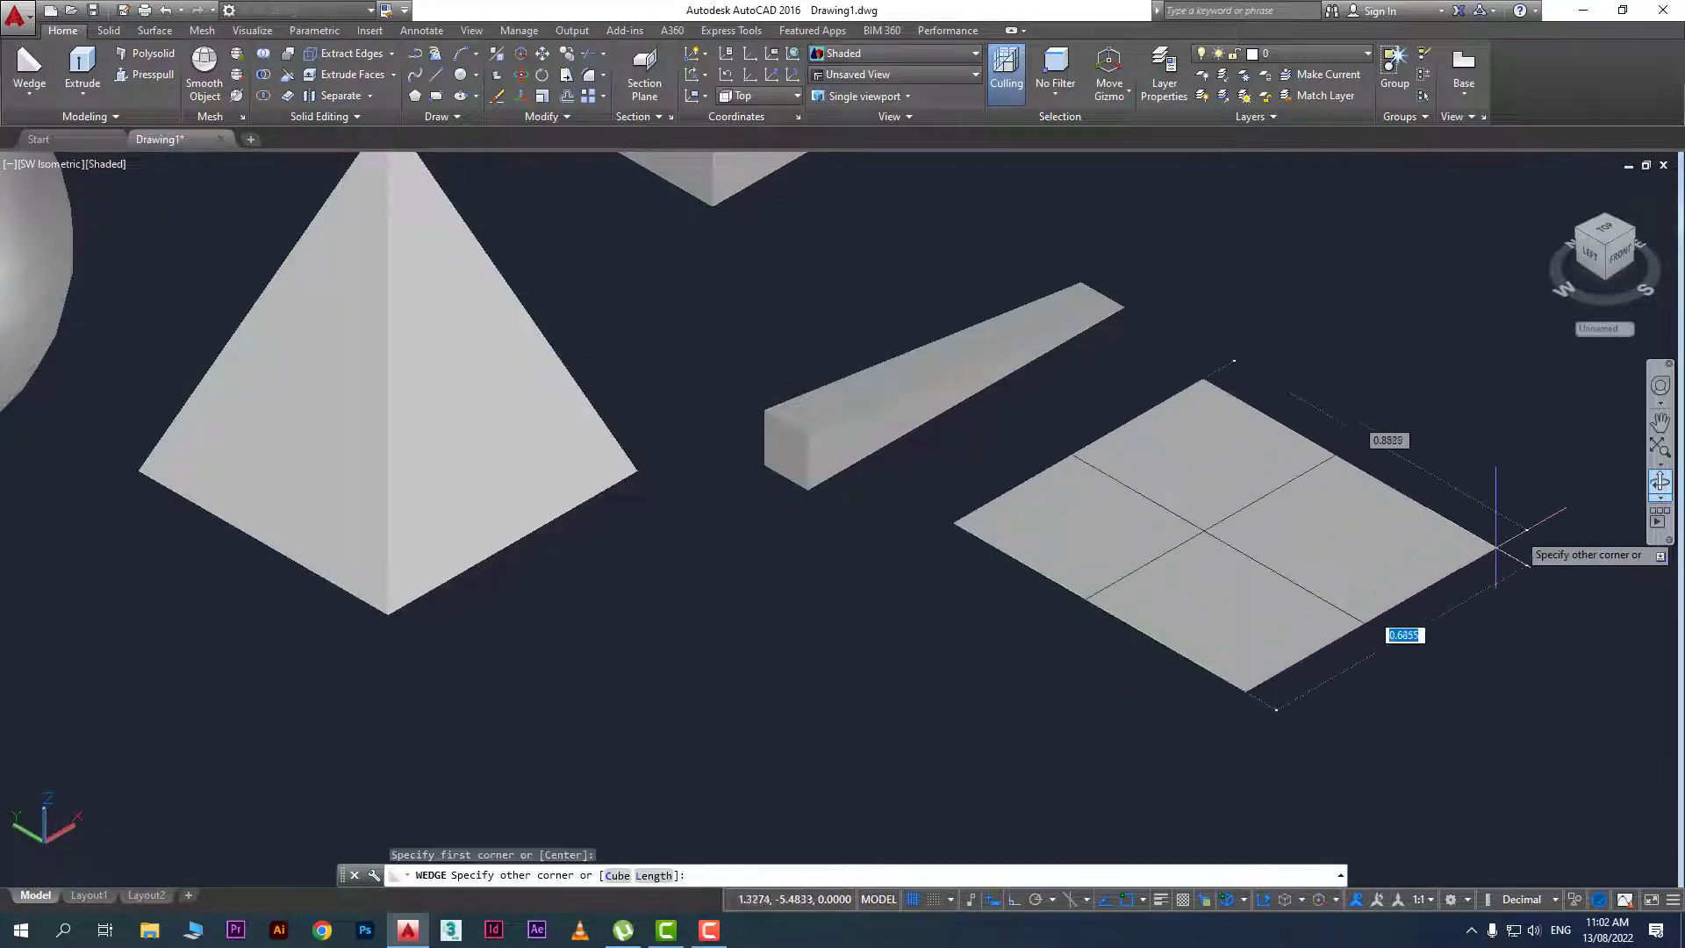
left_click(1537, 506)
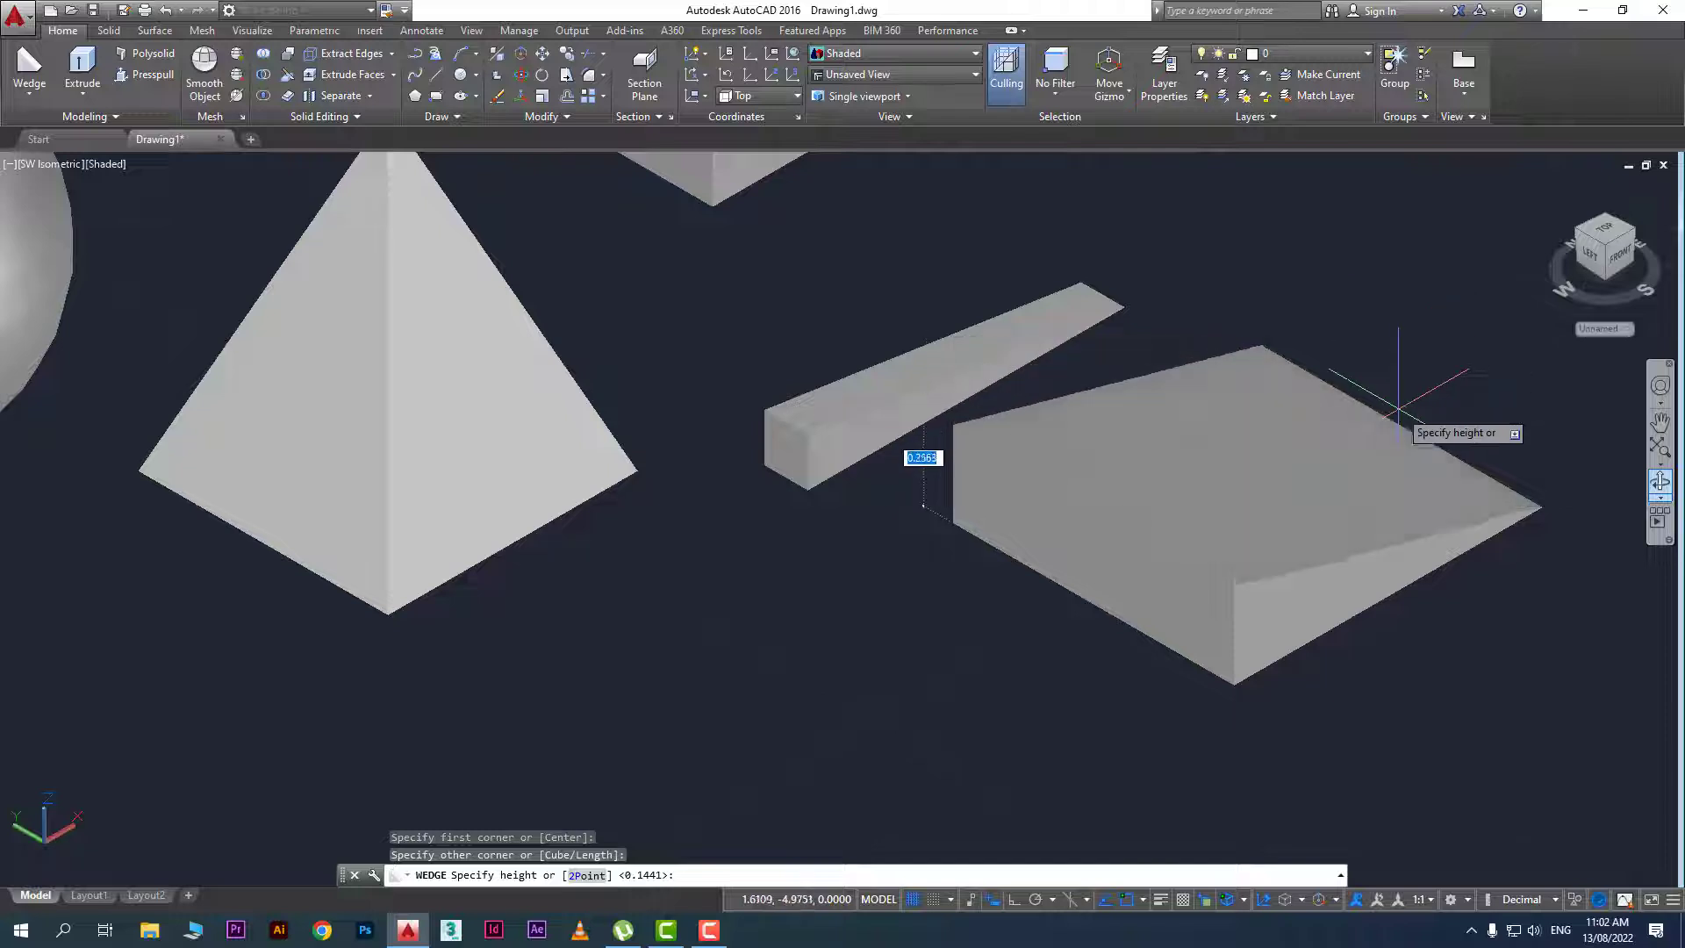
left_click(1397, 396)
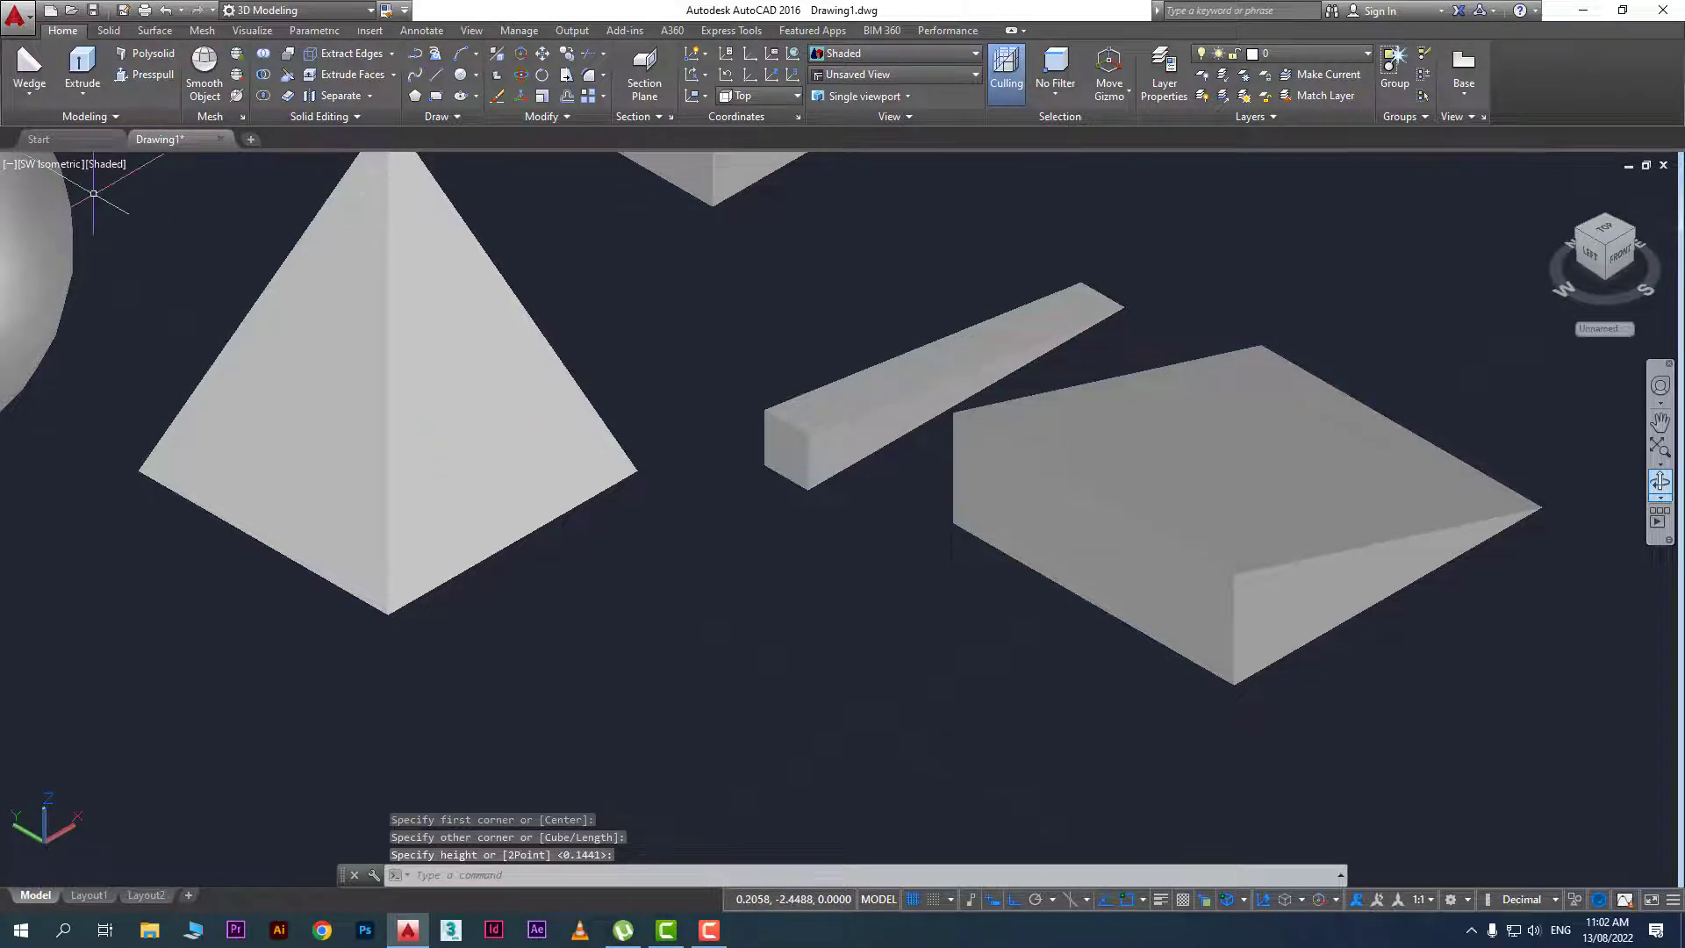
Create a small solid box in the empty area in front, between the pyramid and the wide wedge
left_click(37, 95)
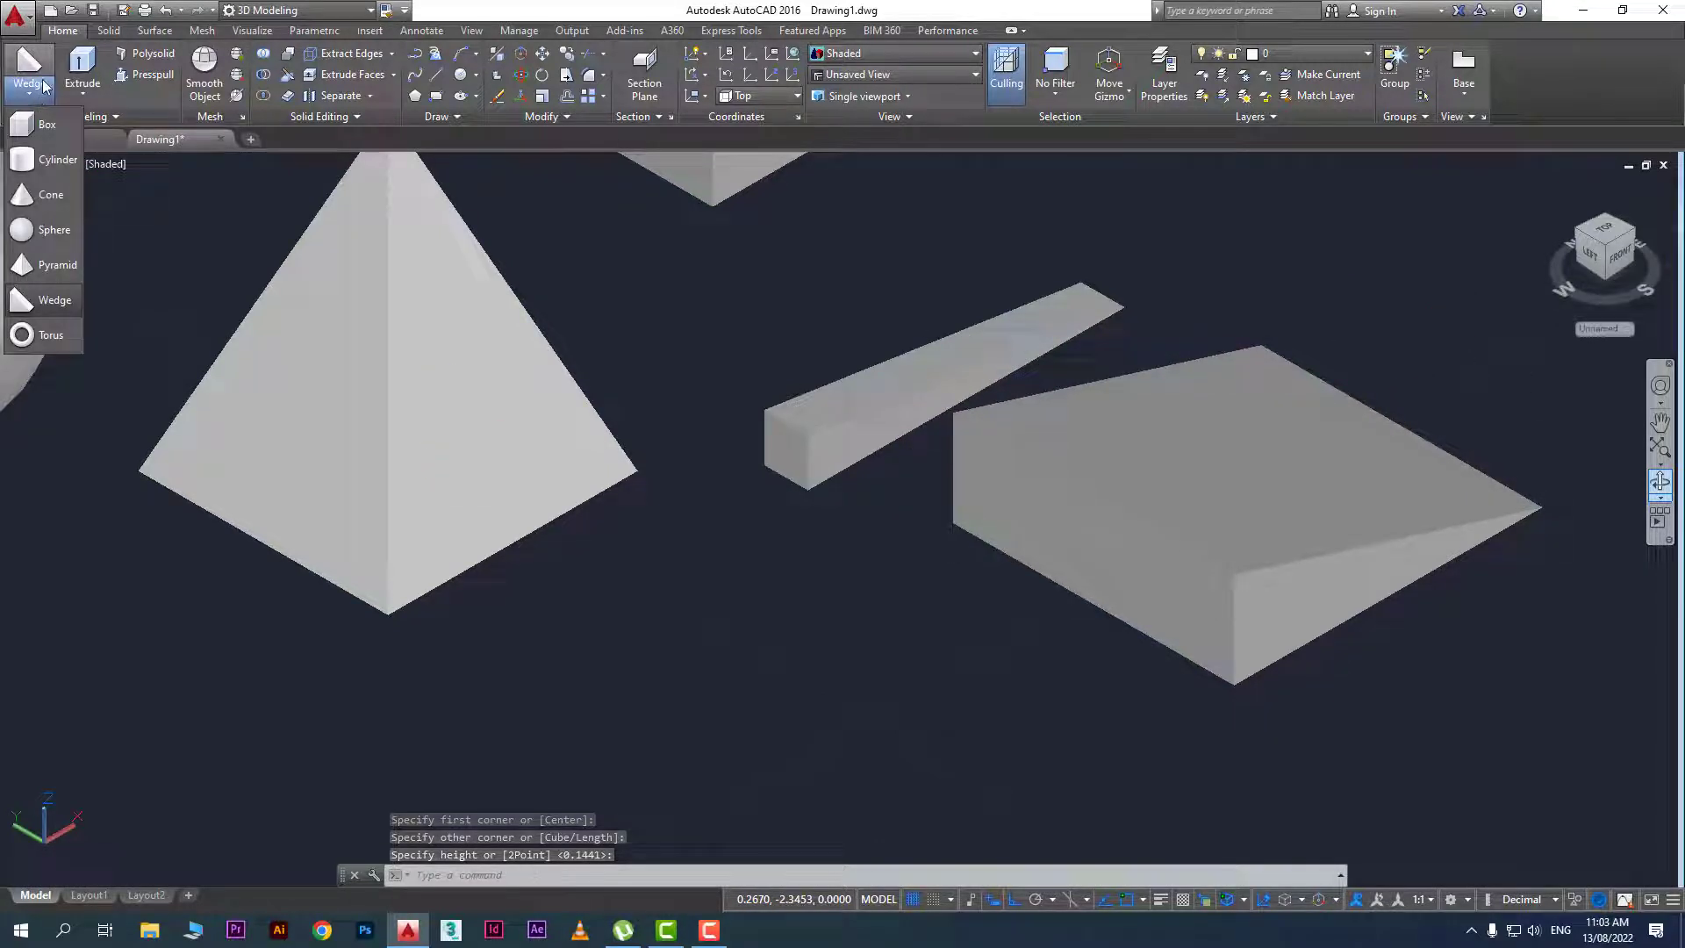
left_click(46, 124)
left_click(699, 656)
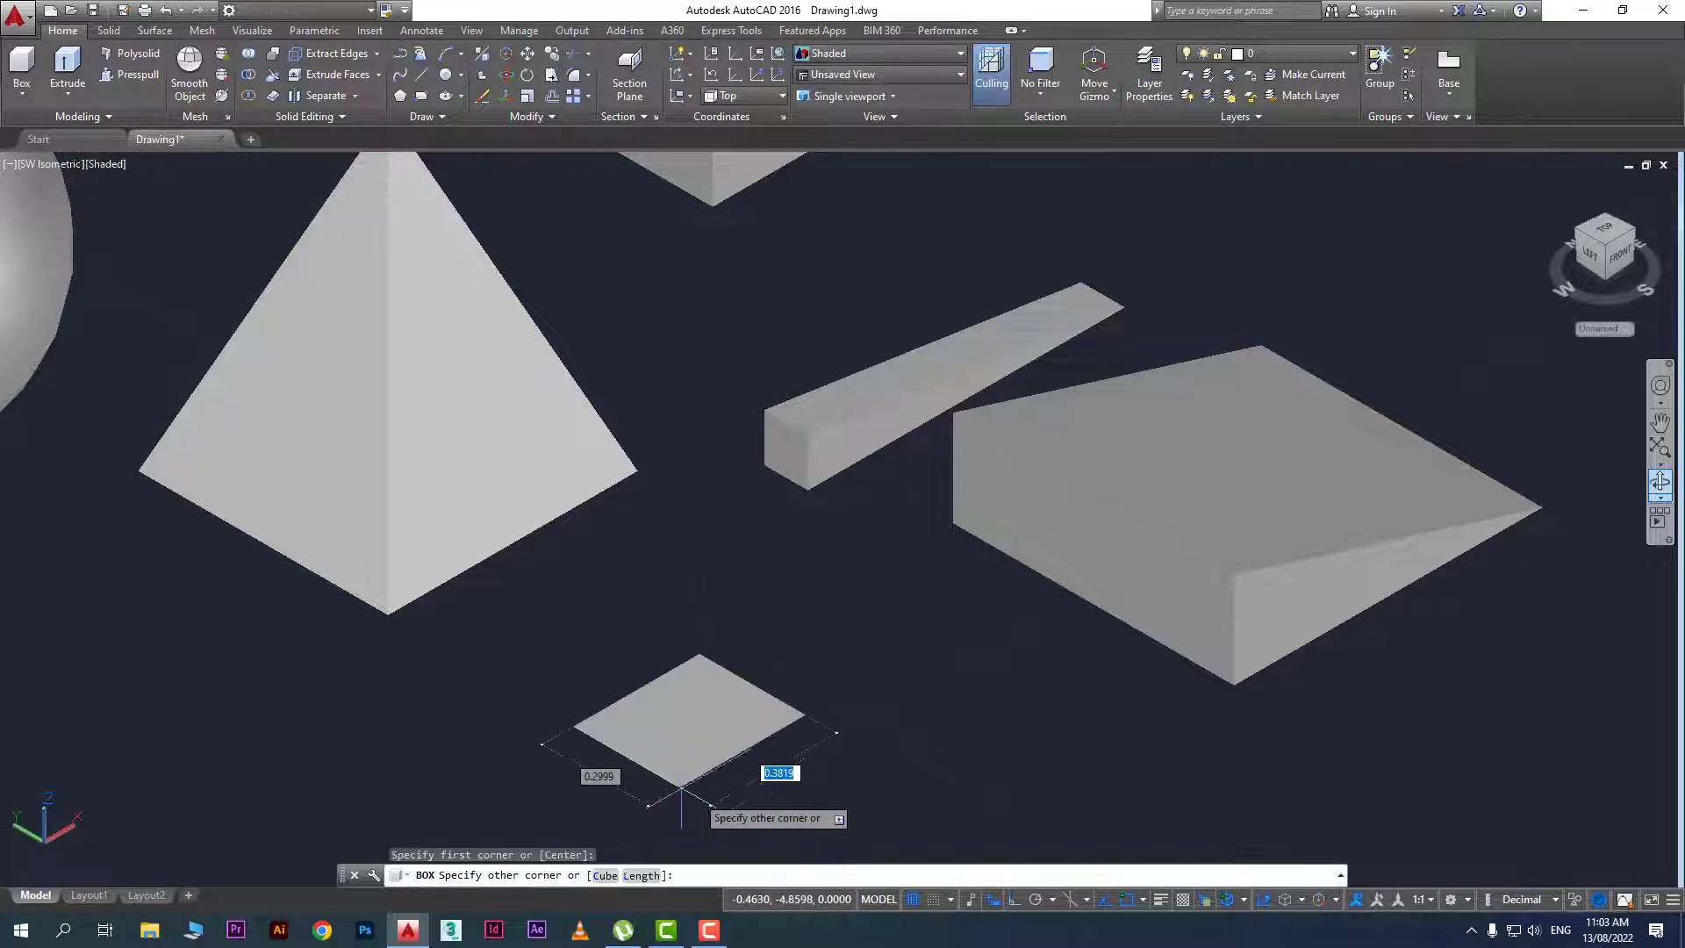
left_click(681, 787)
left_click(735, 794)
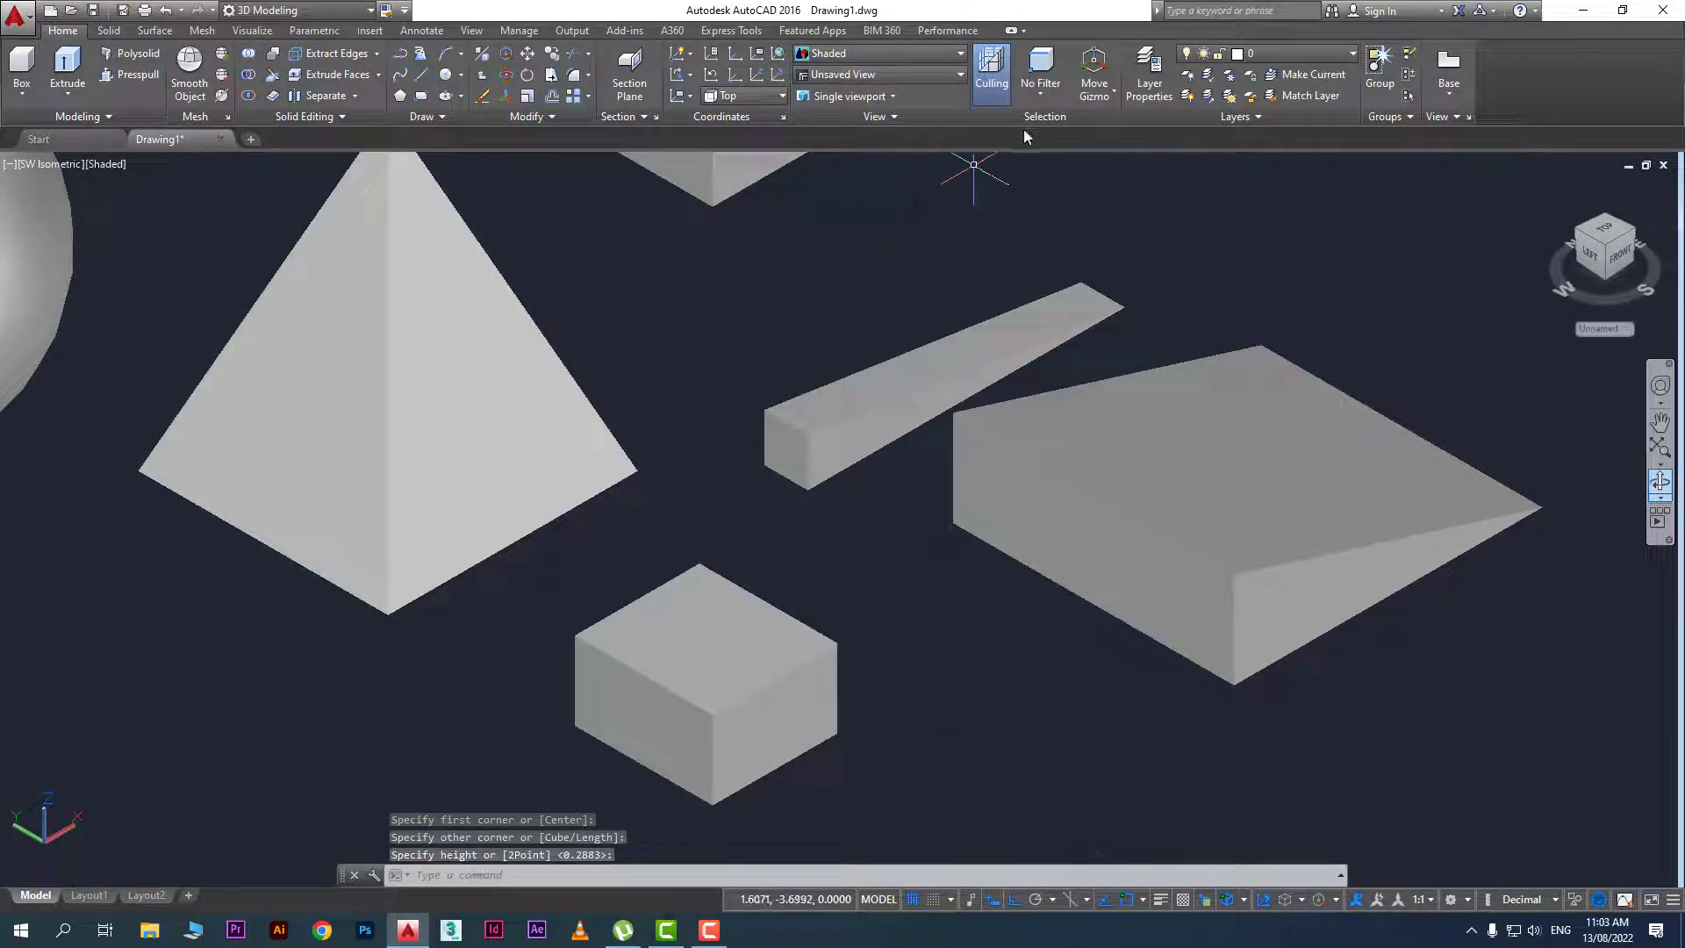
Set the subobject filter to Edge and use 3D Move to shift the small box's top edge on its left-facing side, slanting its faces
left_click(1041, 96)
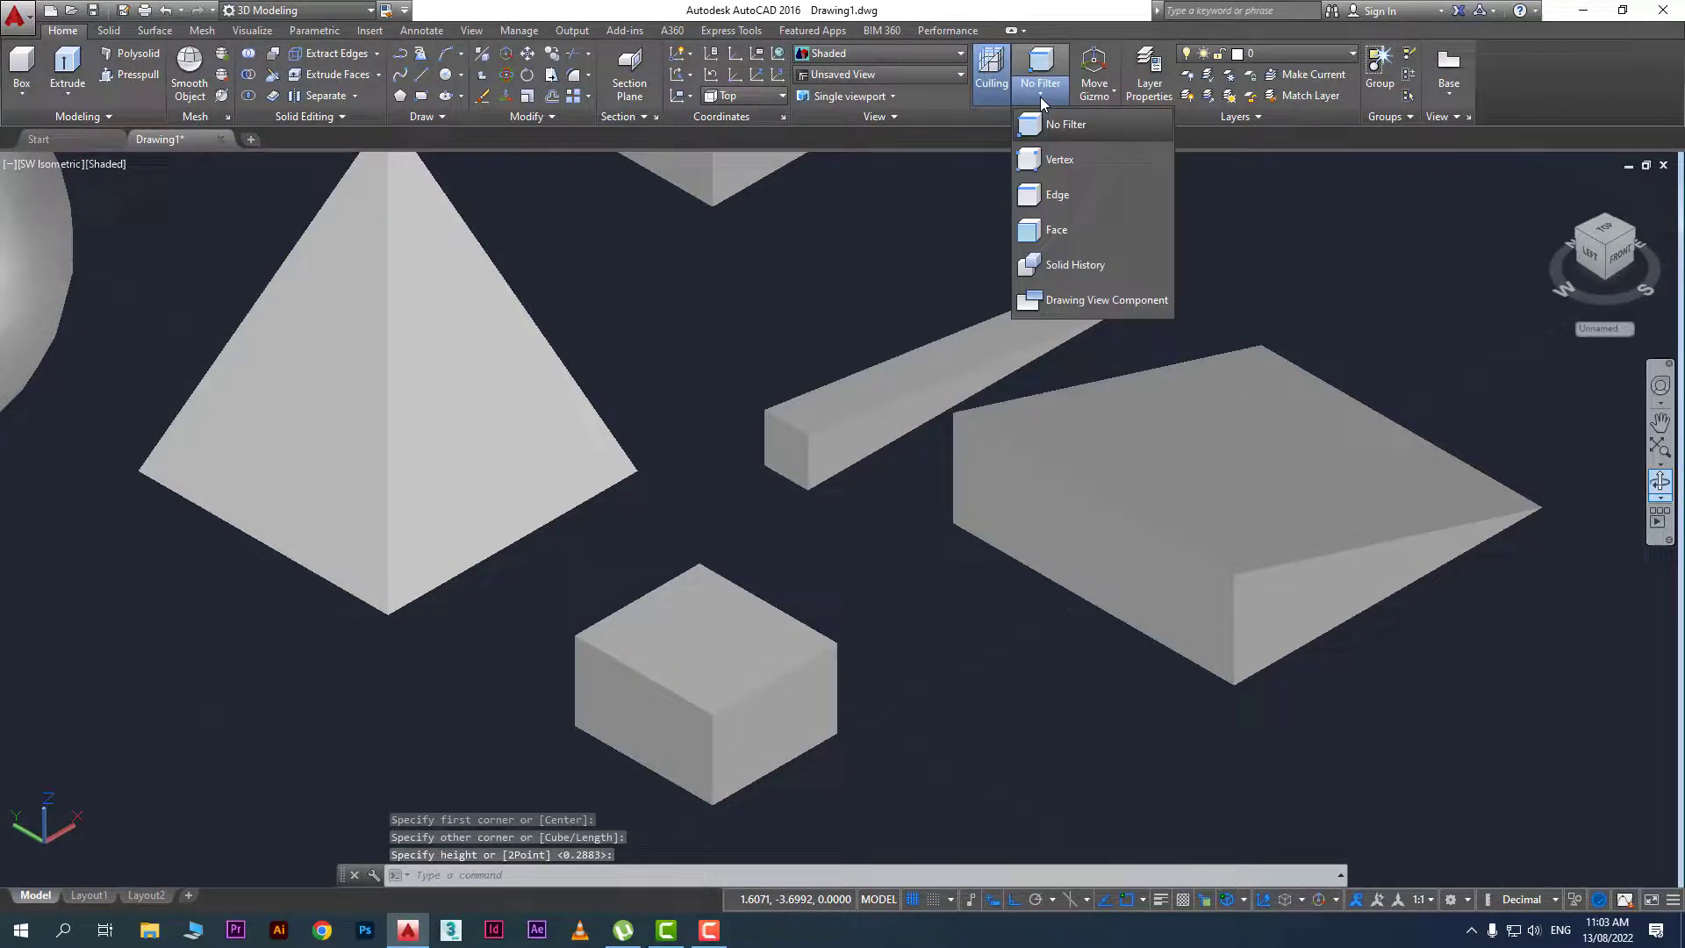
left_click(1088, 204)
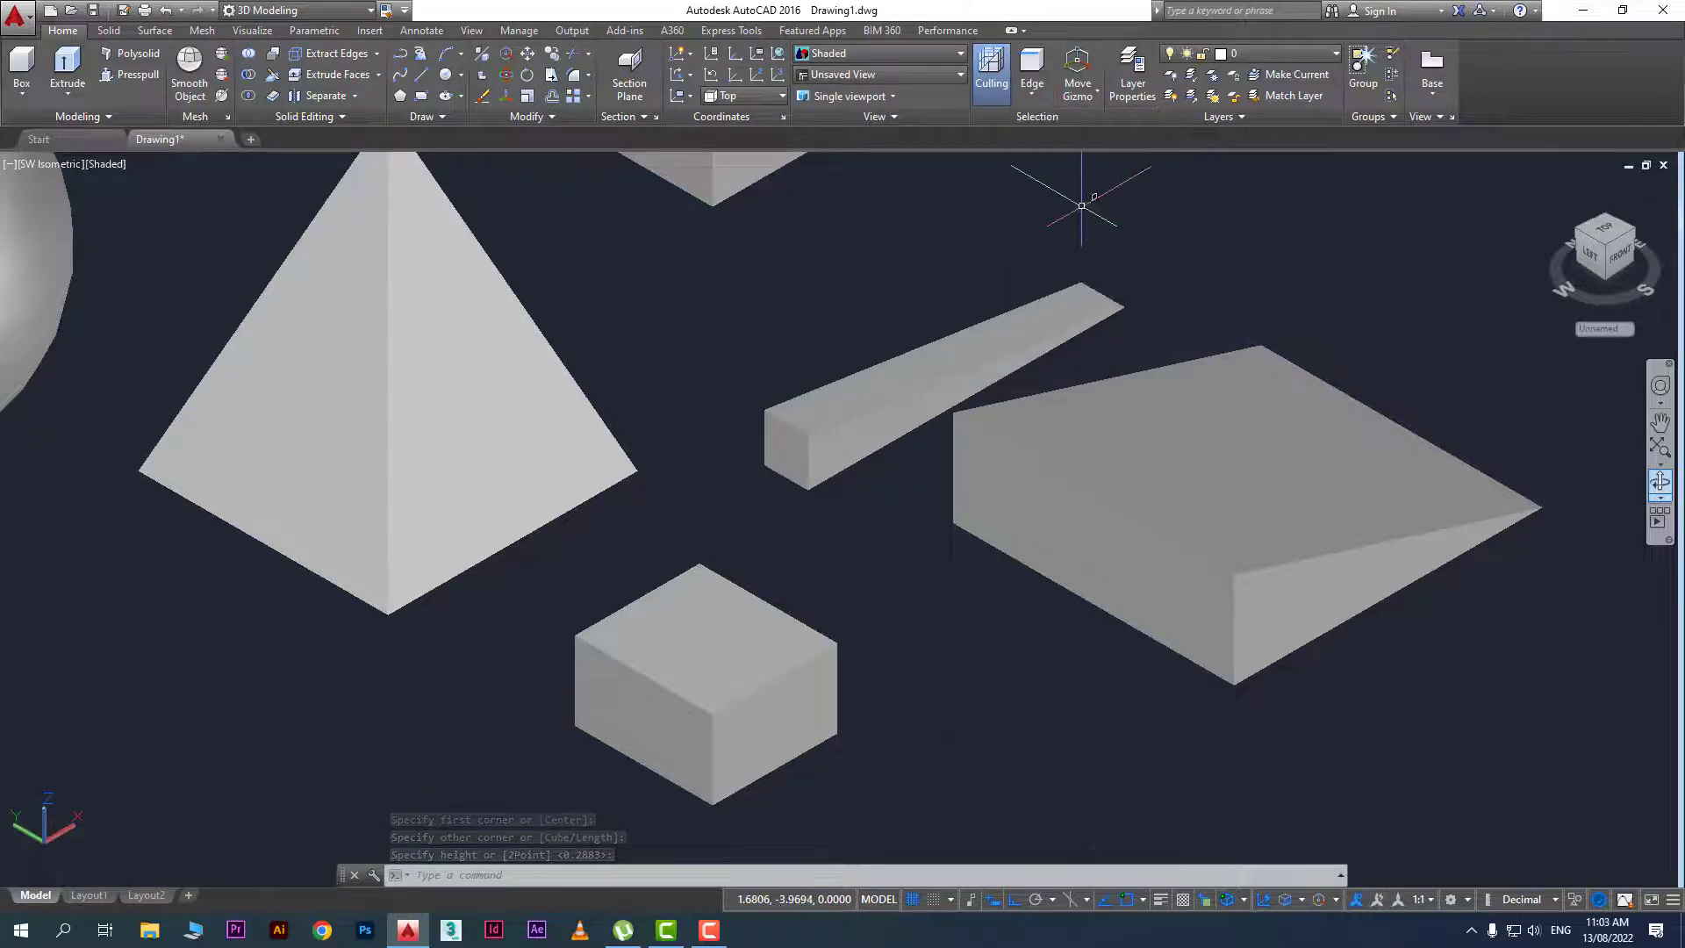
left_click(649, 676)
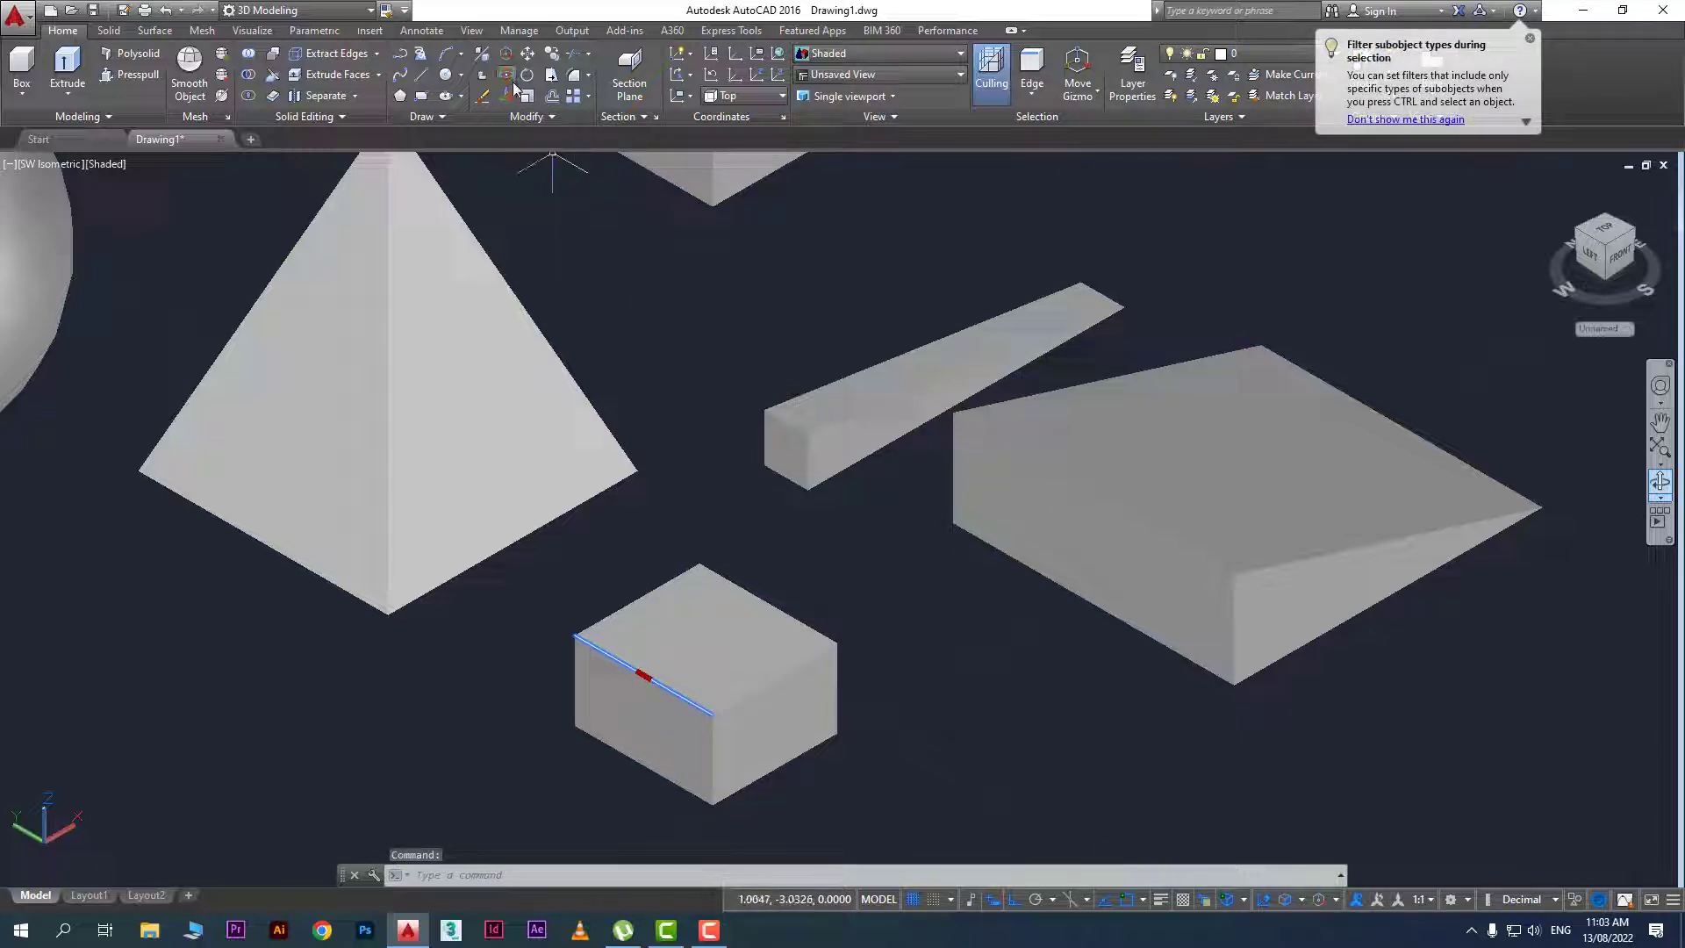
left_click(507, 56)
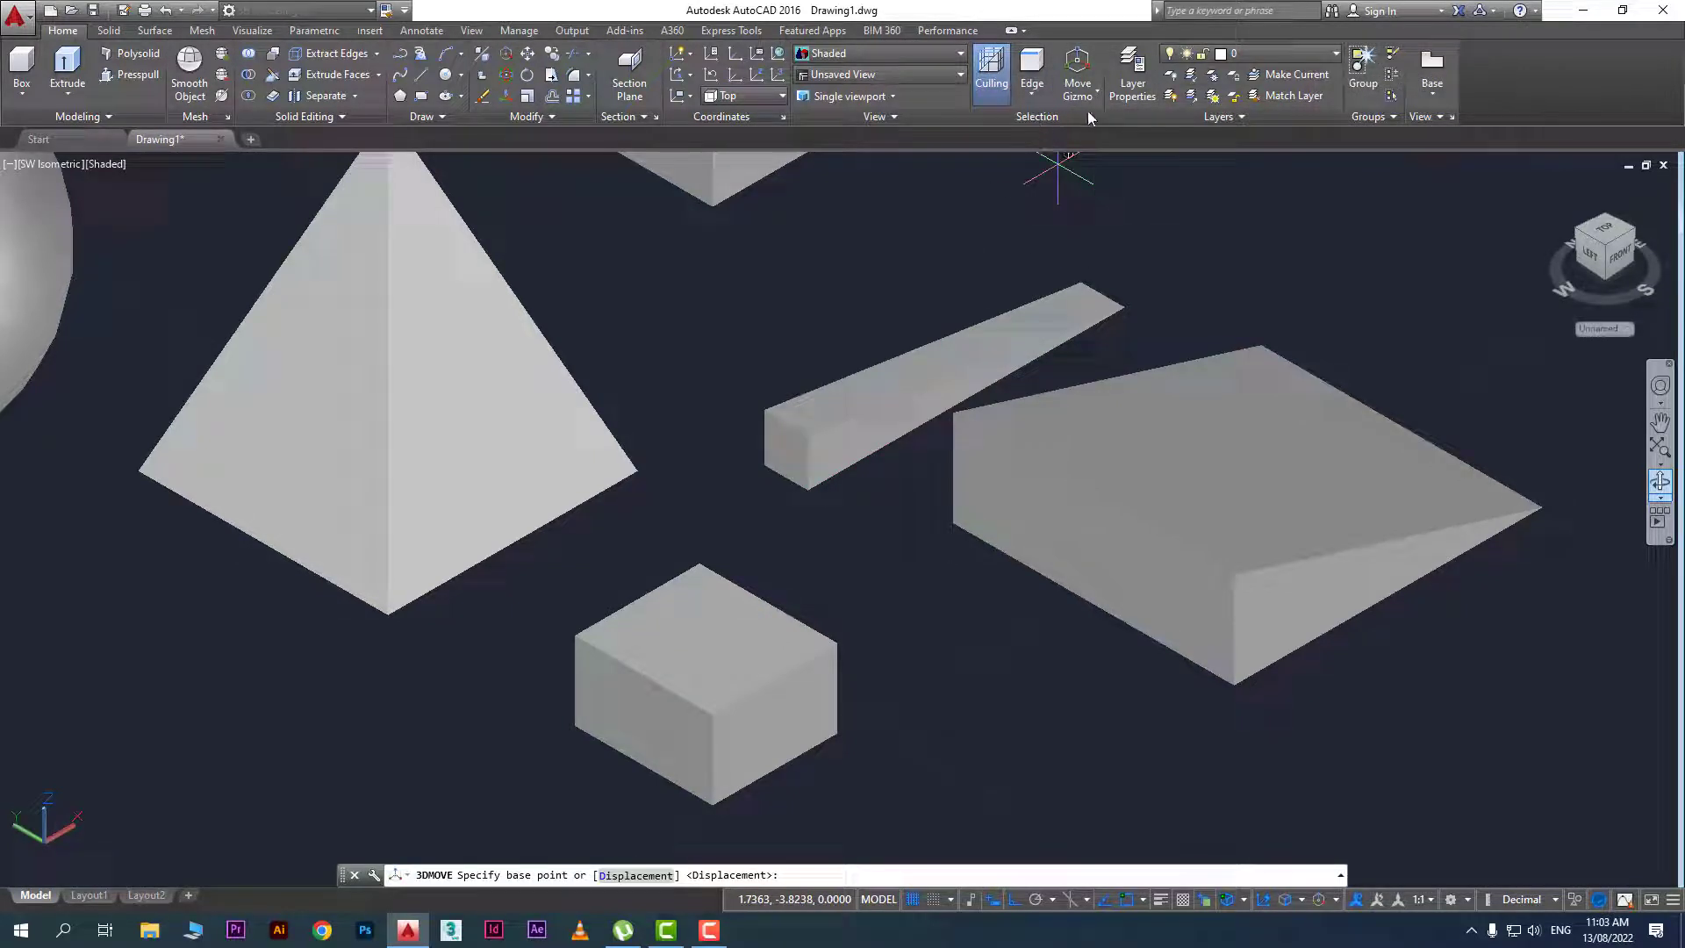
left_click(1027, 87)
left_click(1058, 195)
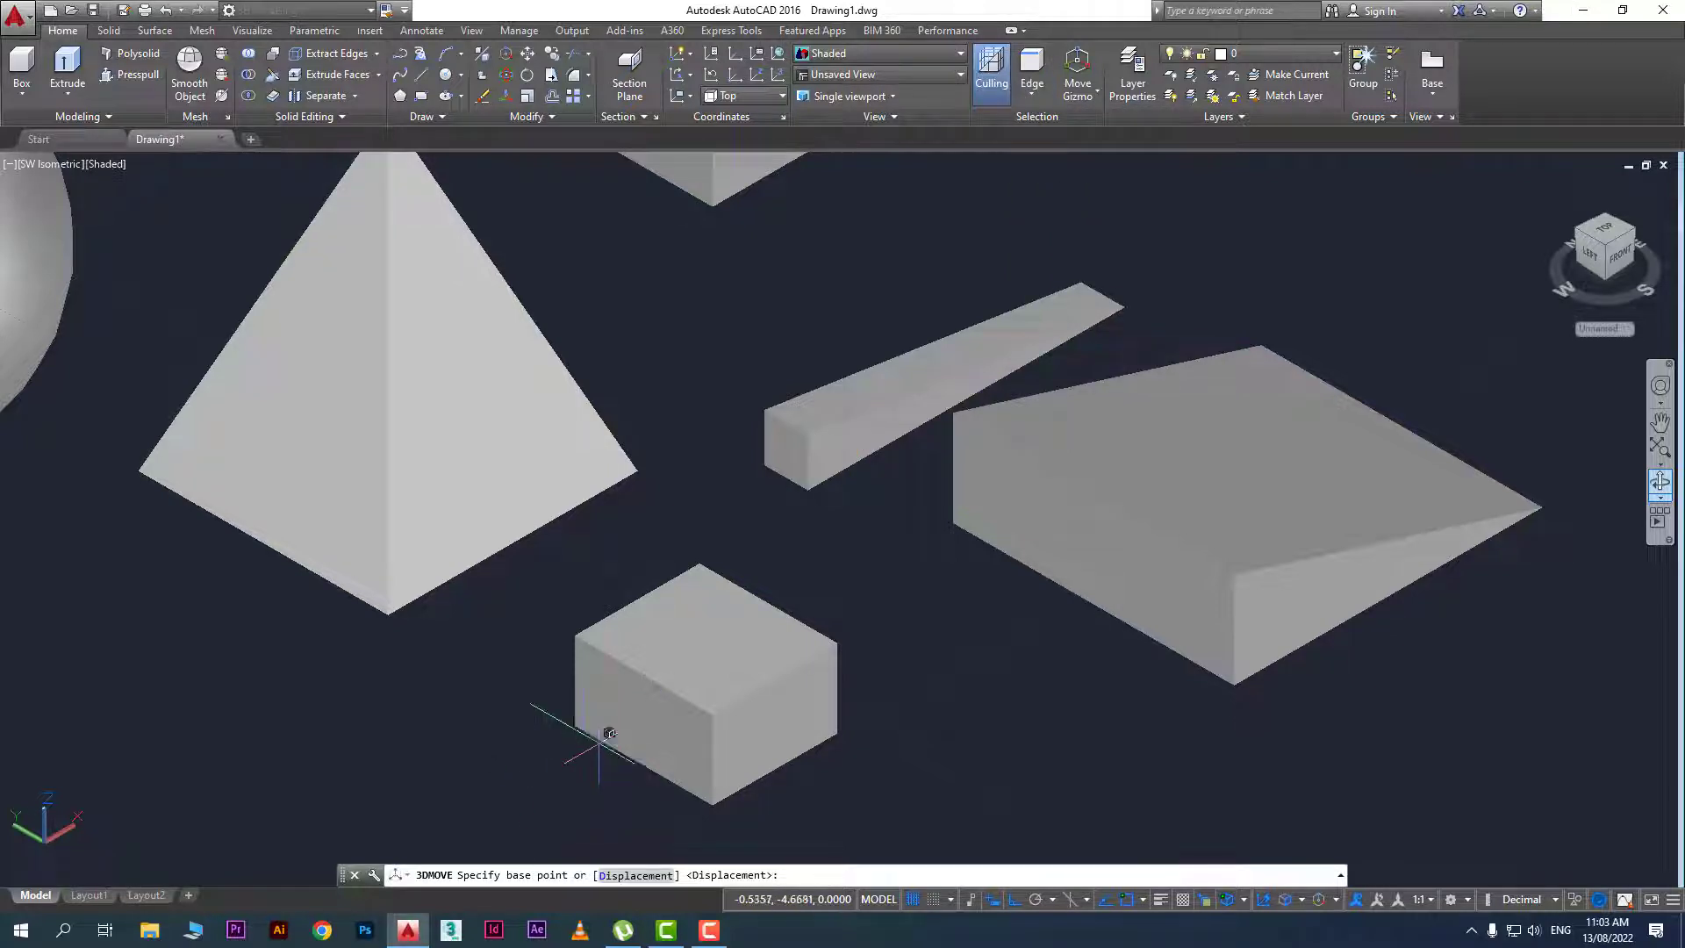
left_click(649, 659)
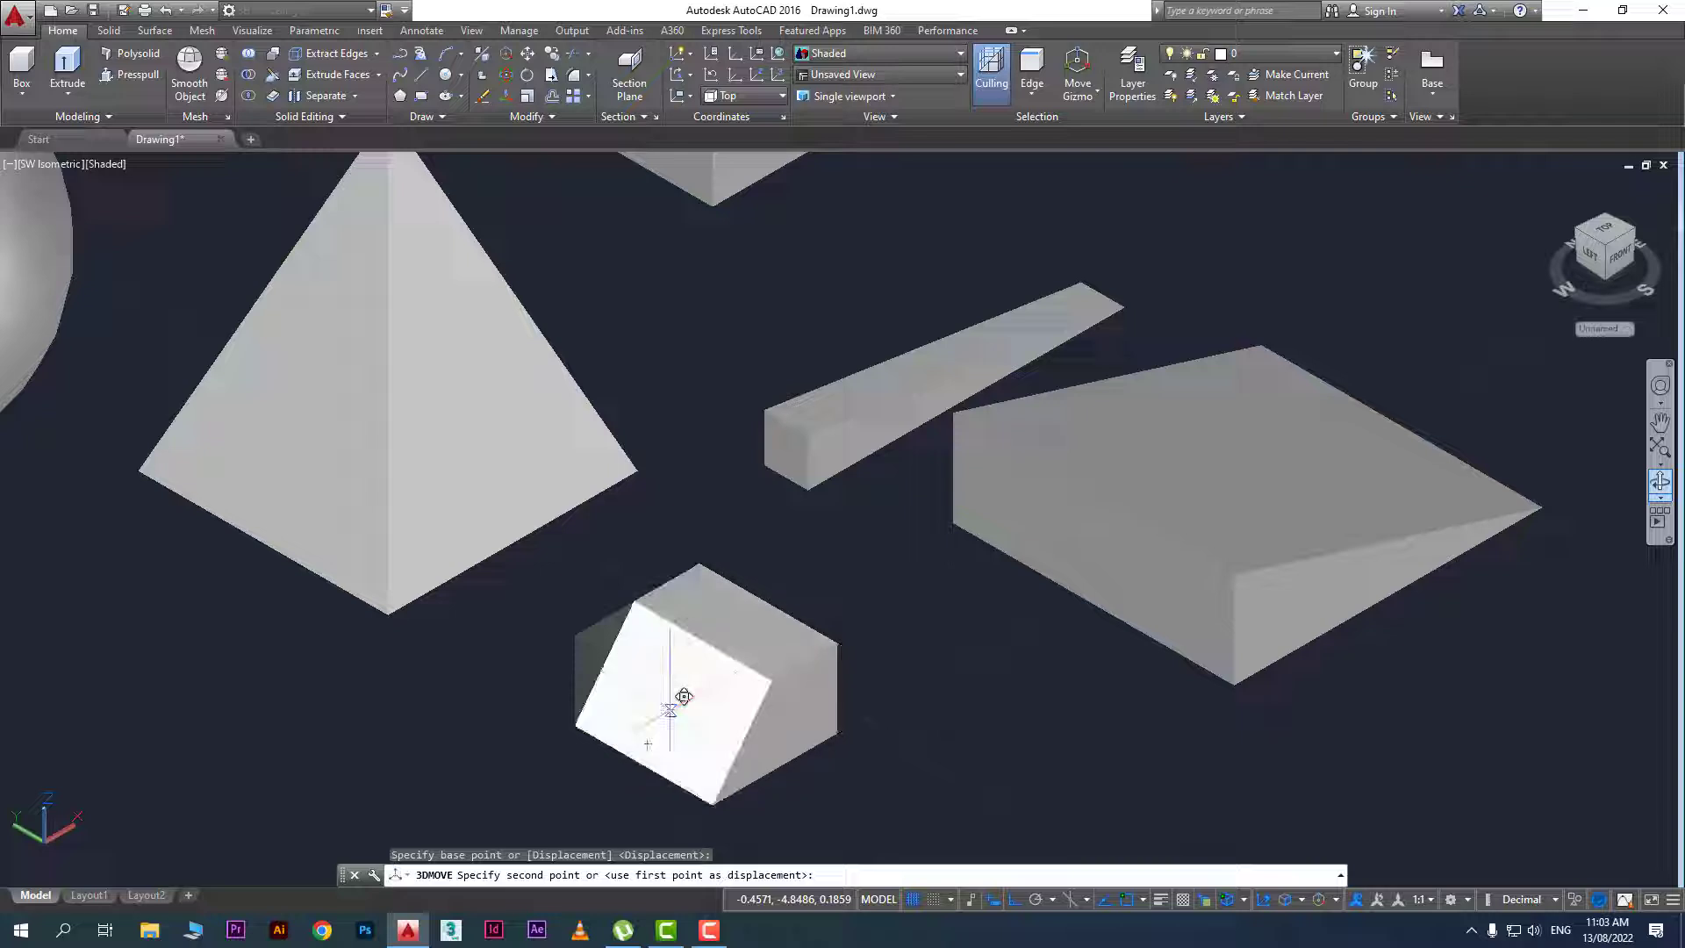
left_click(829, 746)
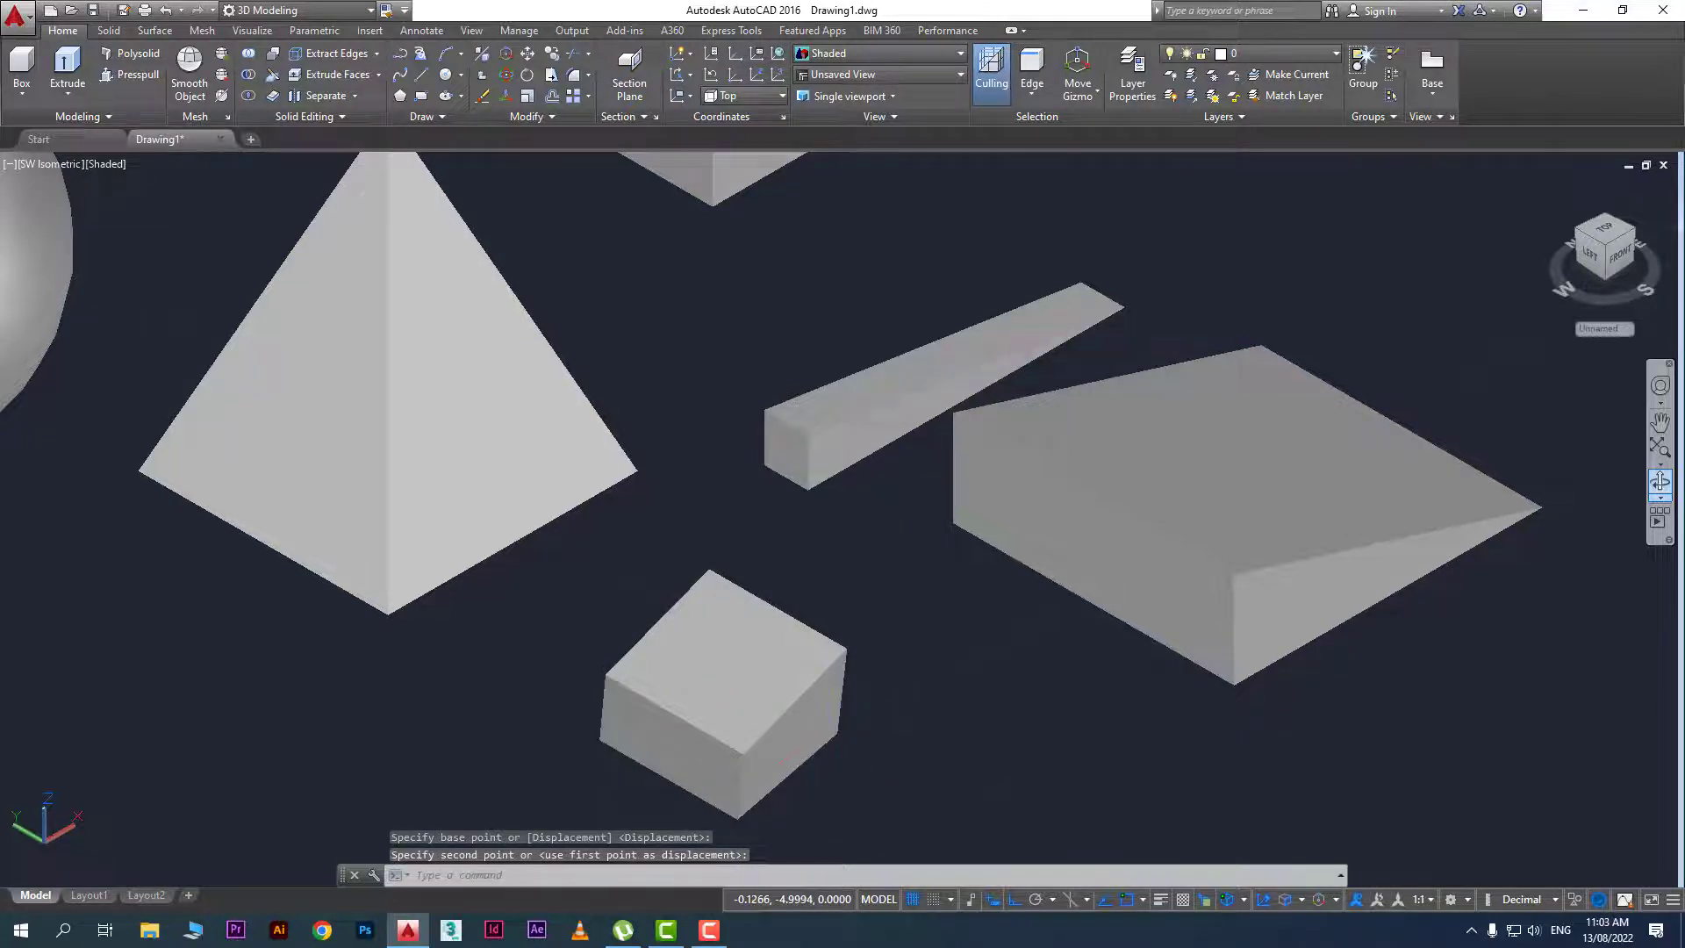
Set the subobject filter to Vertex and select the pyramid's base corner nearest the narrow wedge
scroll(780, 698, "up", 2)
middle_click_drag(582, 626, 658, 627)
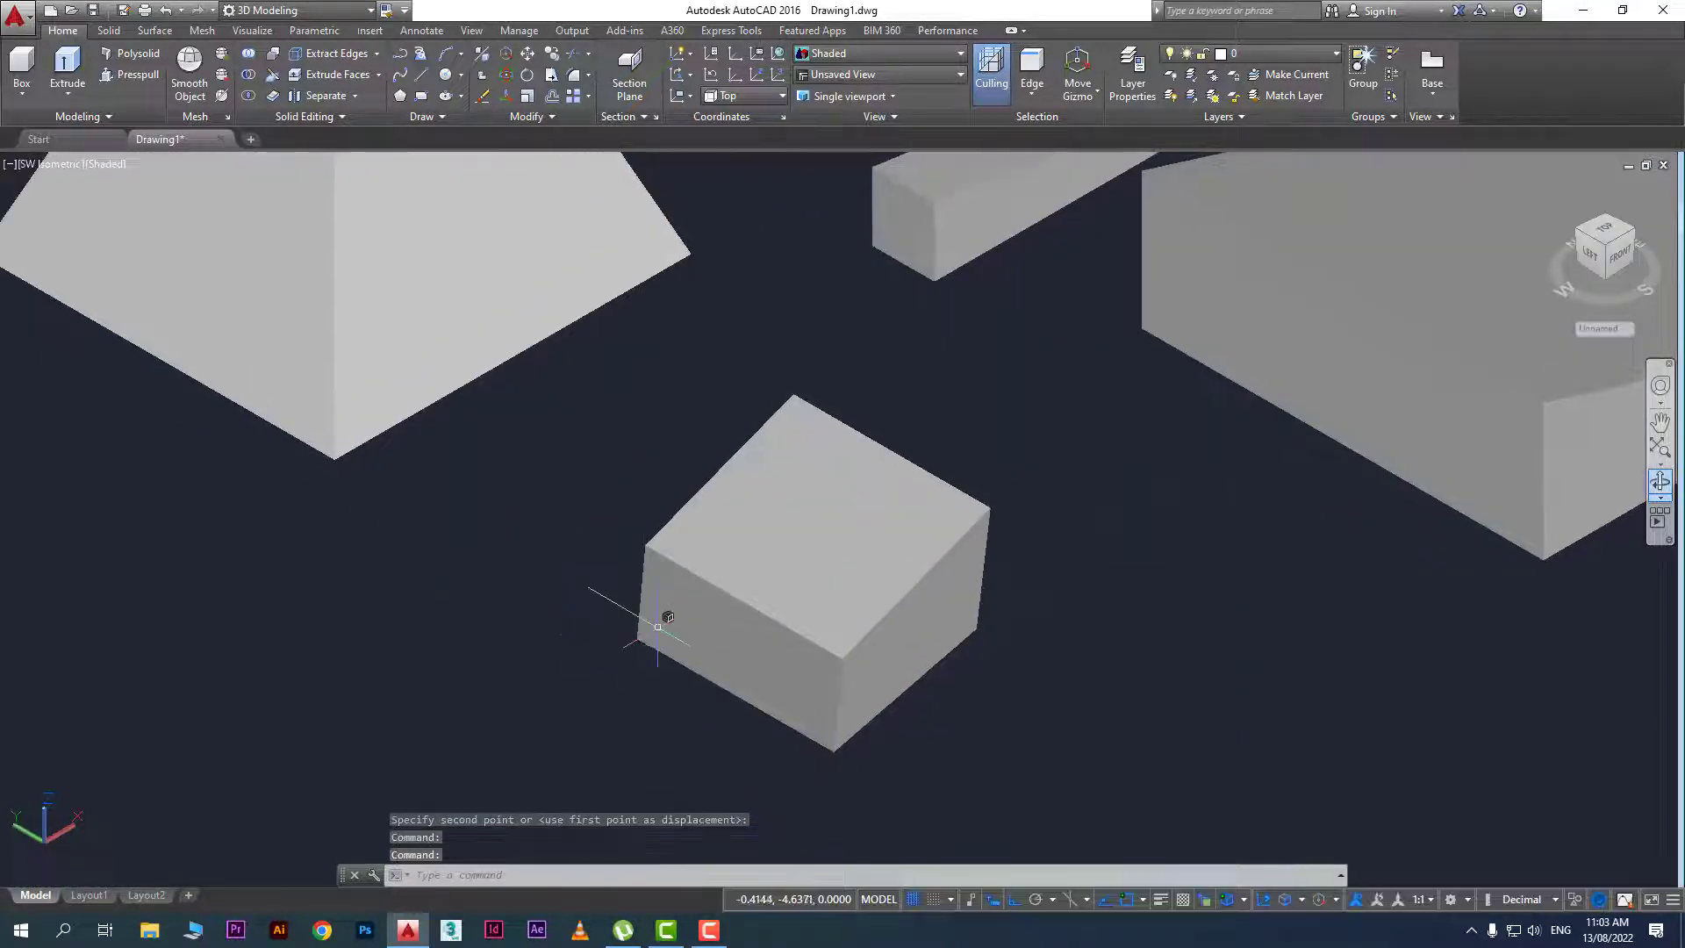
scroll(779, 594, "down", 4)
scroll(650, 500, "up", 3)
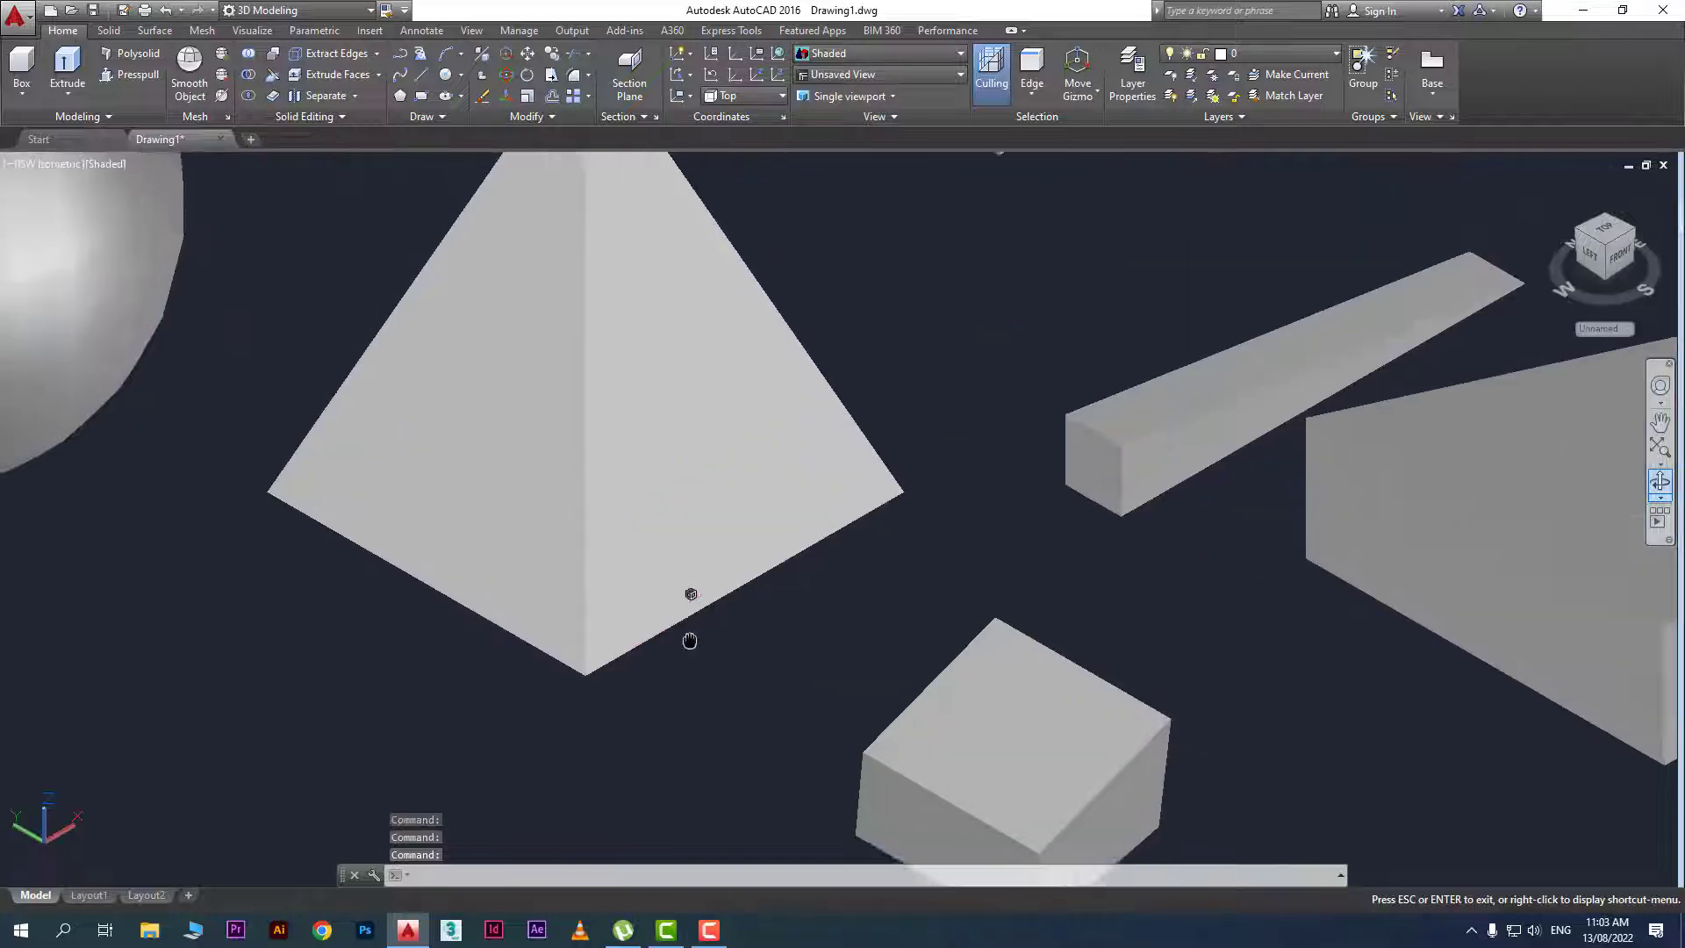
left_click(1037, 100)
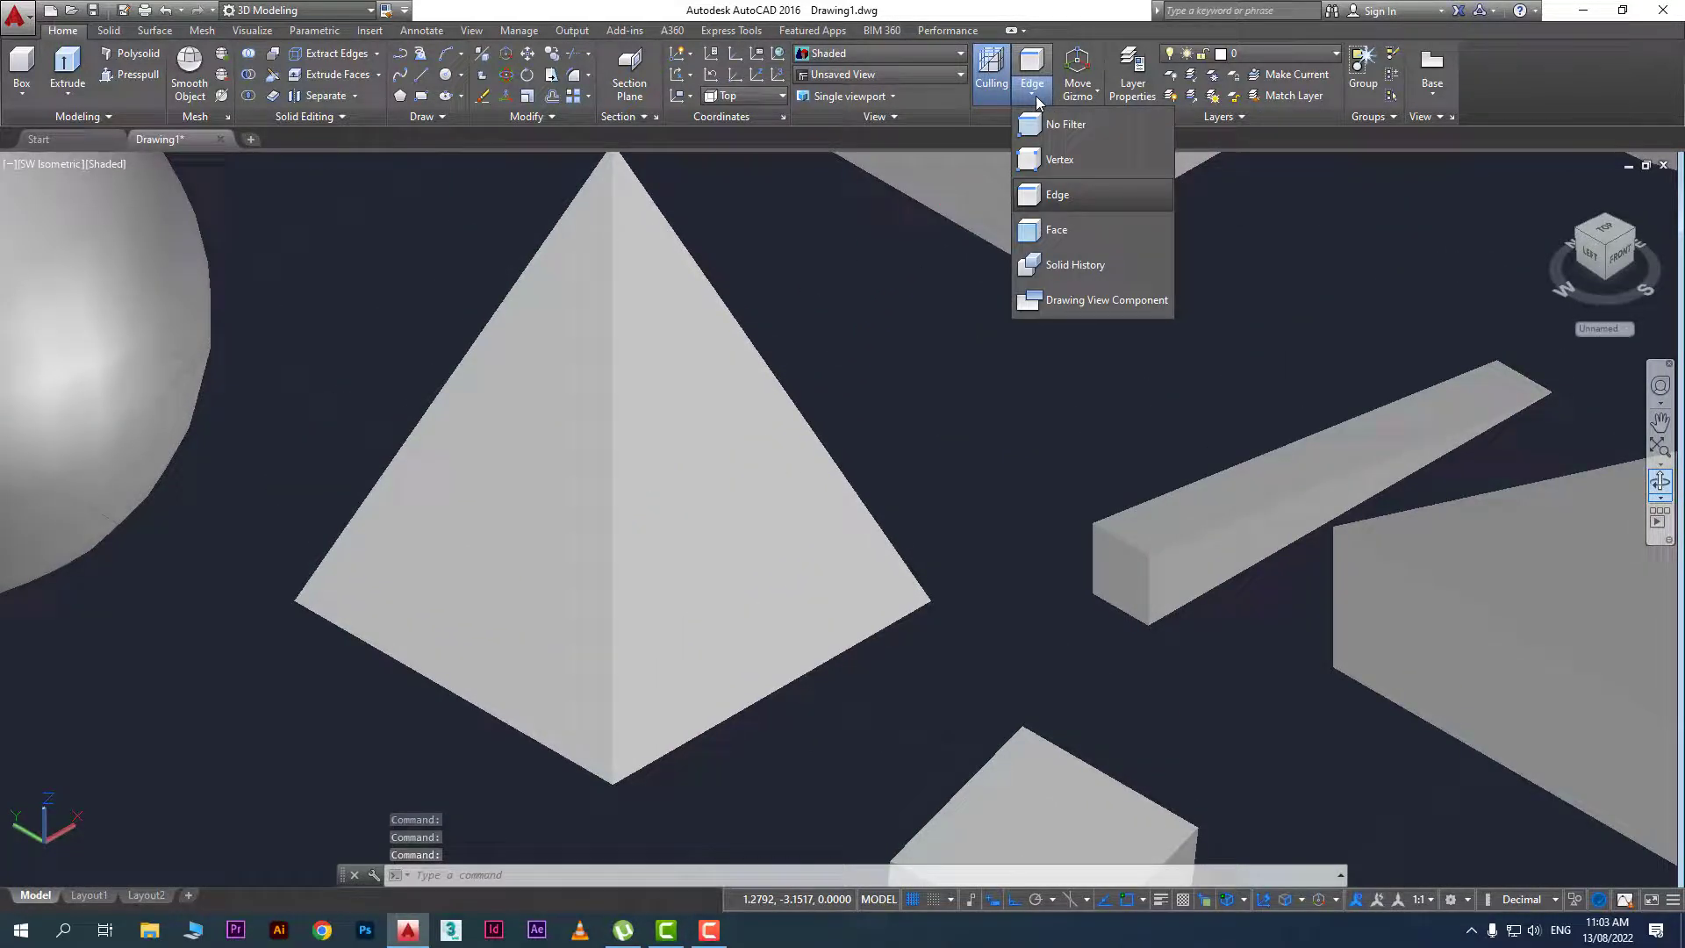
left_click(1113, 159)
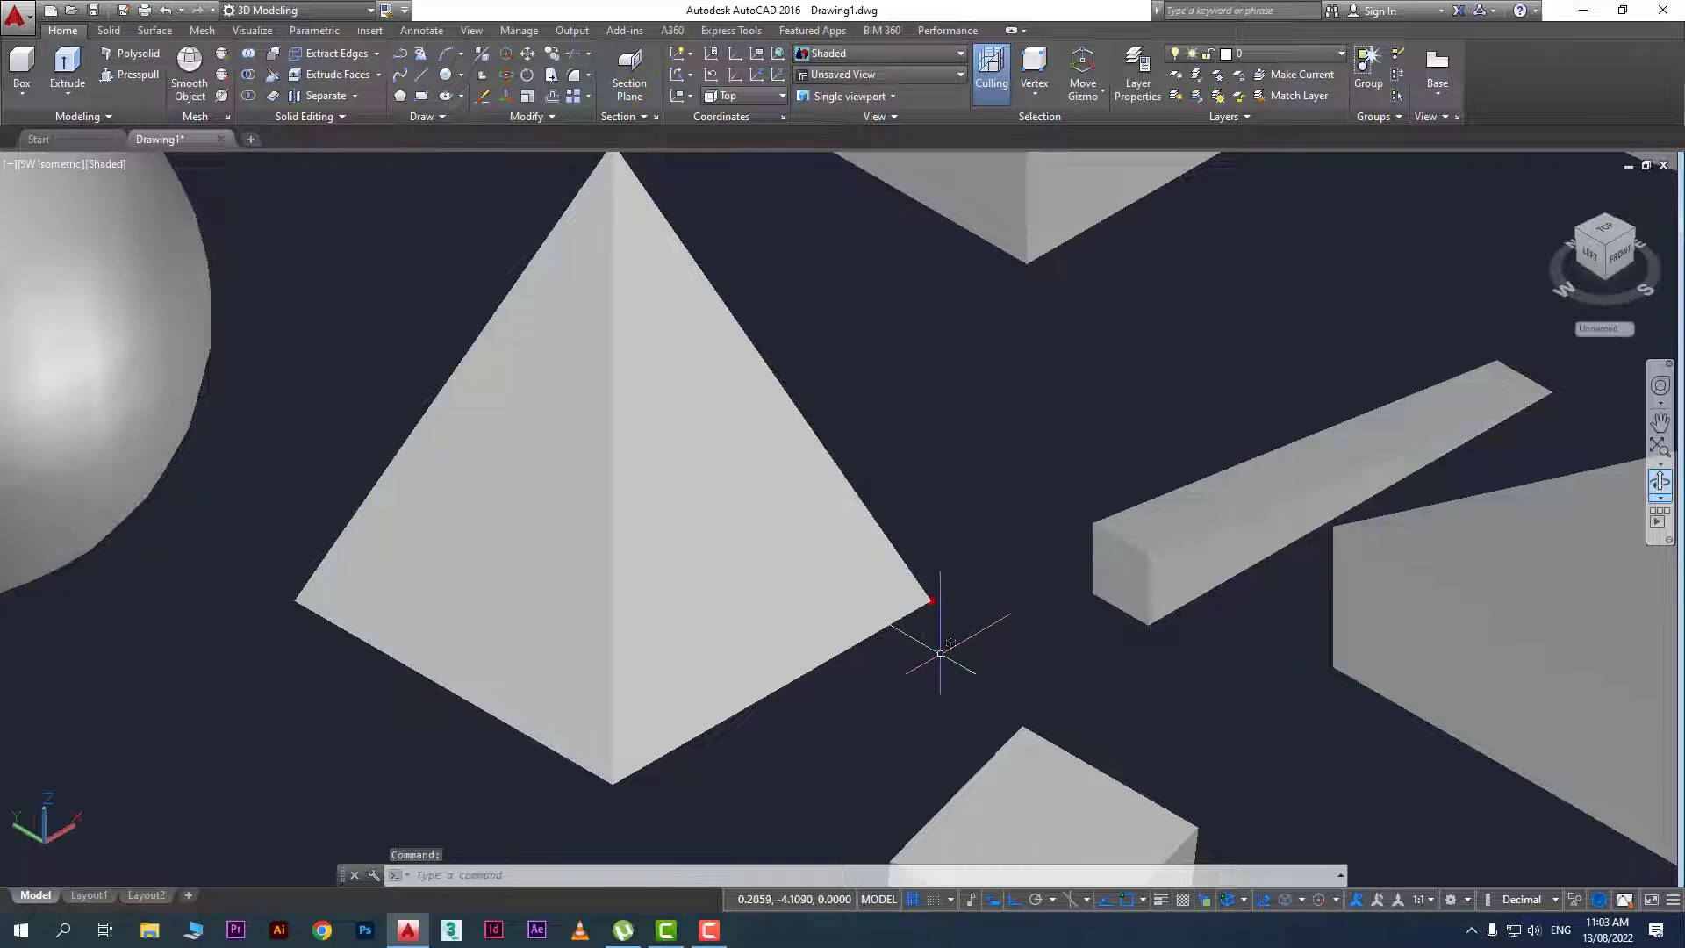
Switch the subobject filter to Edge, clear the vertex selection, and select the upper edge of the narrow wedge's thick end
left_click(1034, 98)
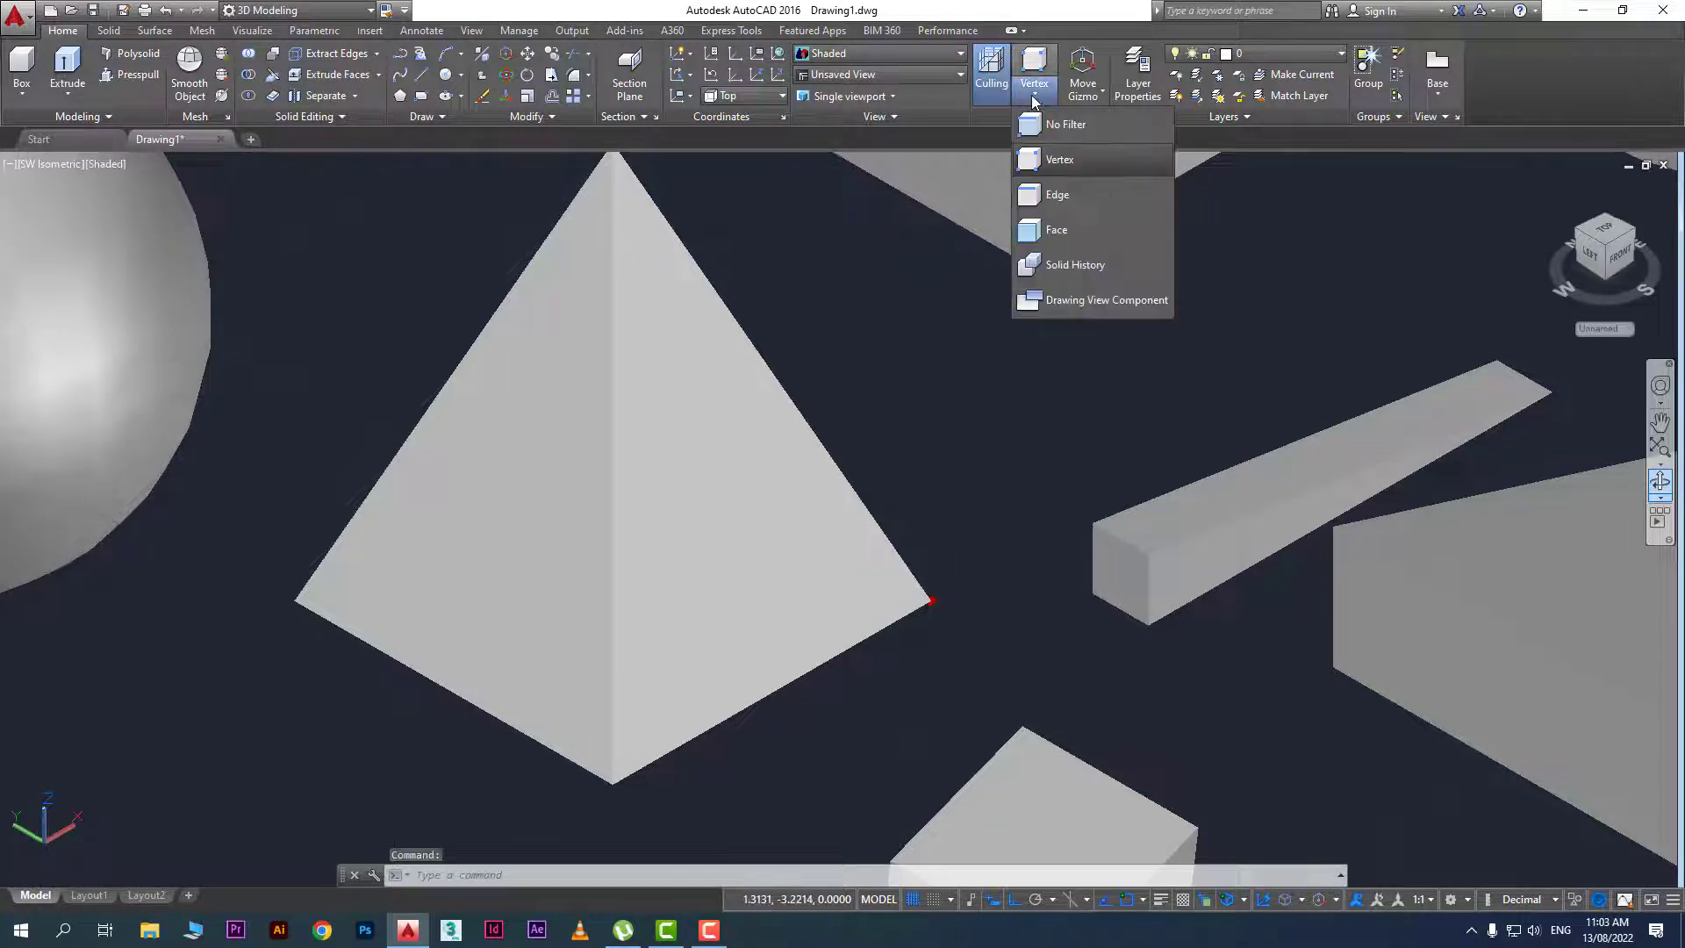
left_click(1082, 190)
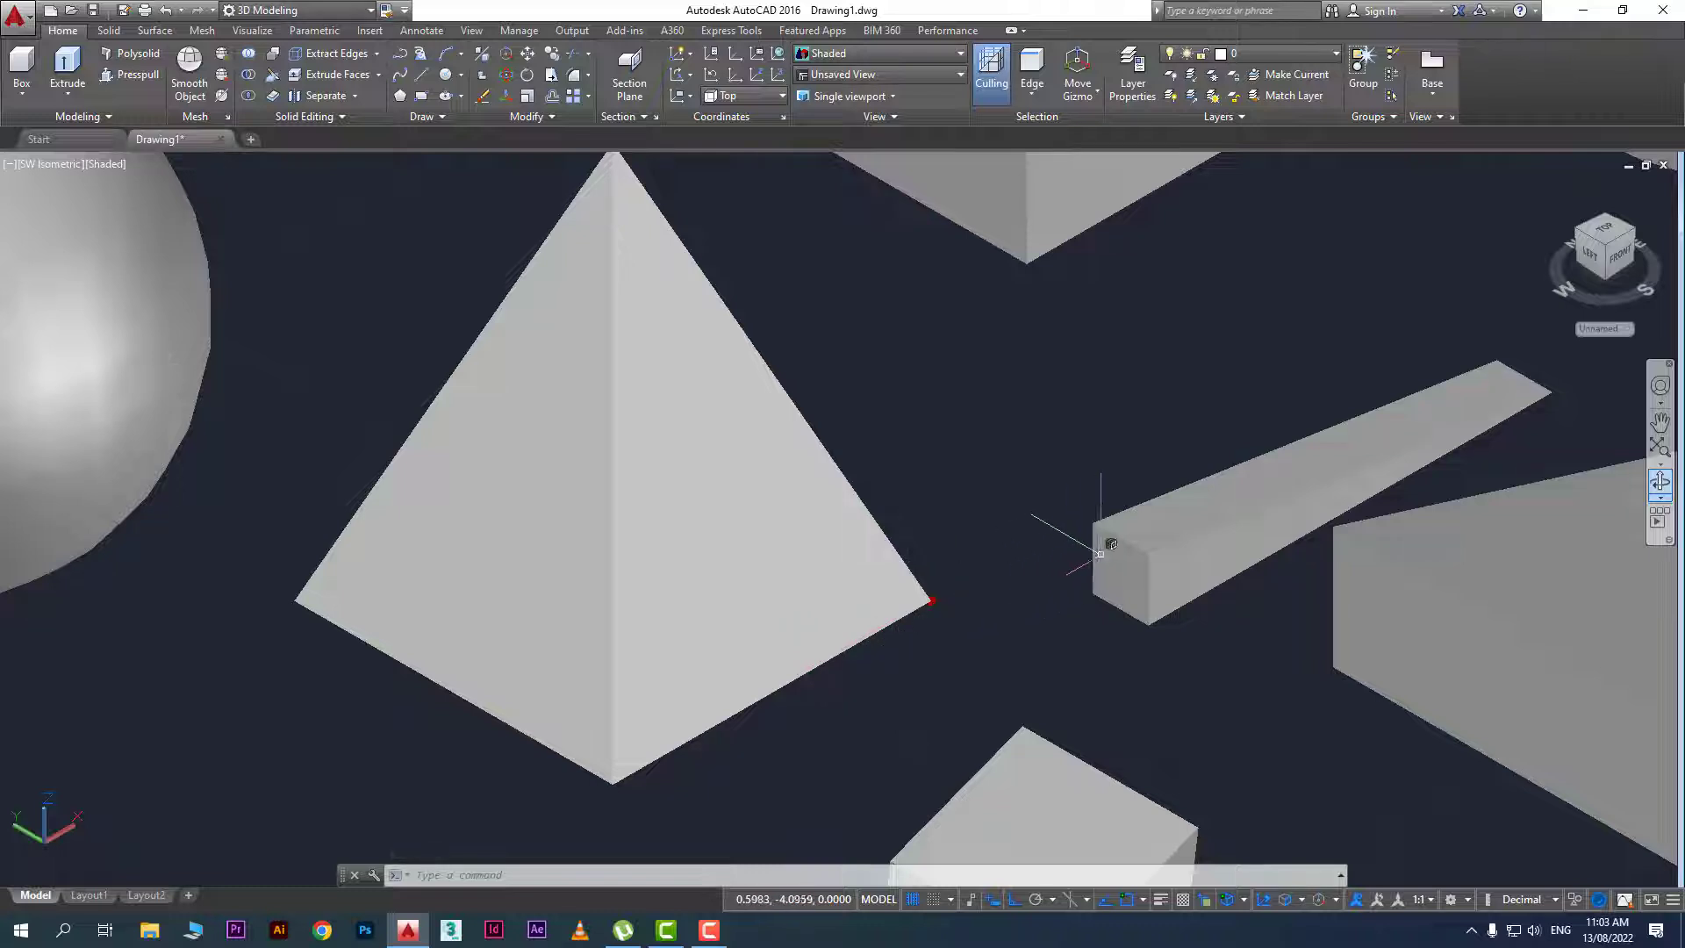
key("Escape")
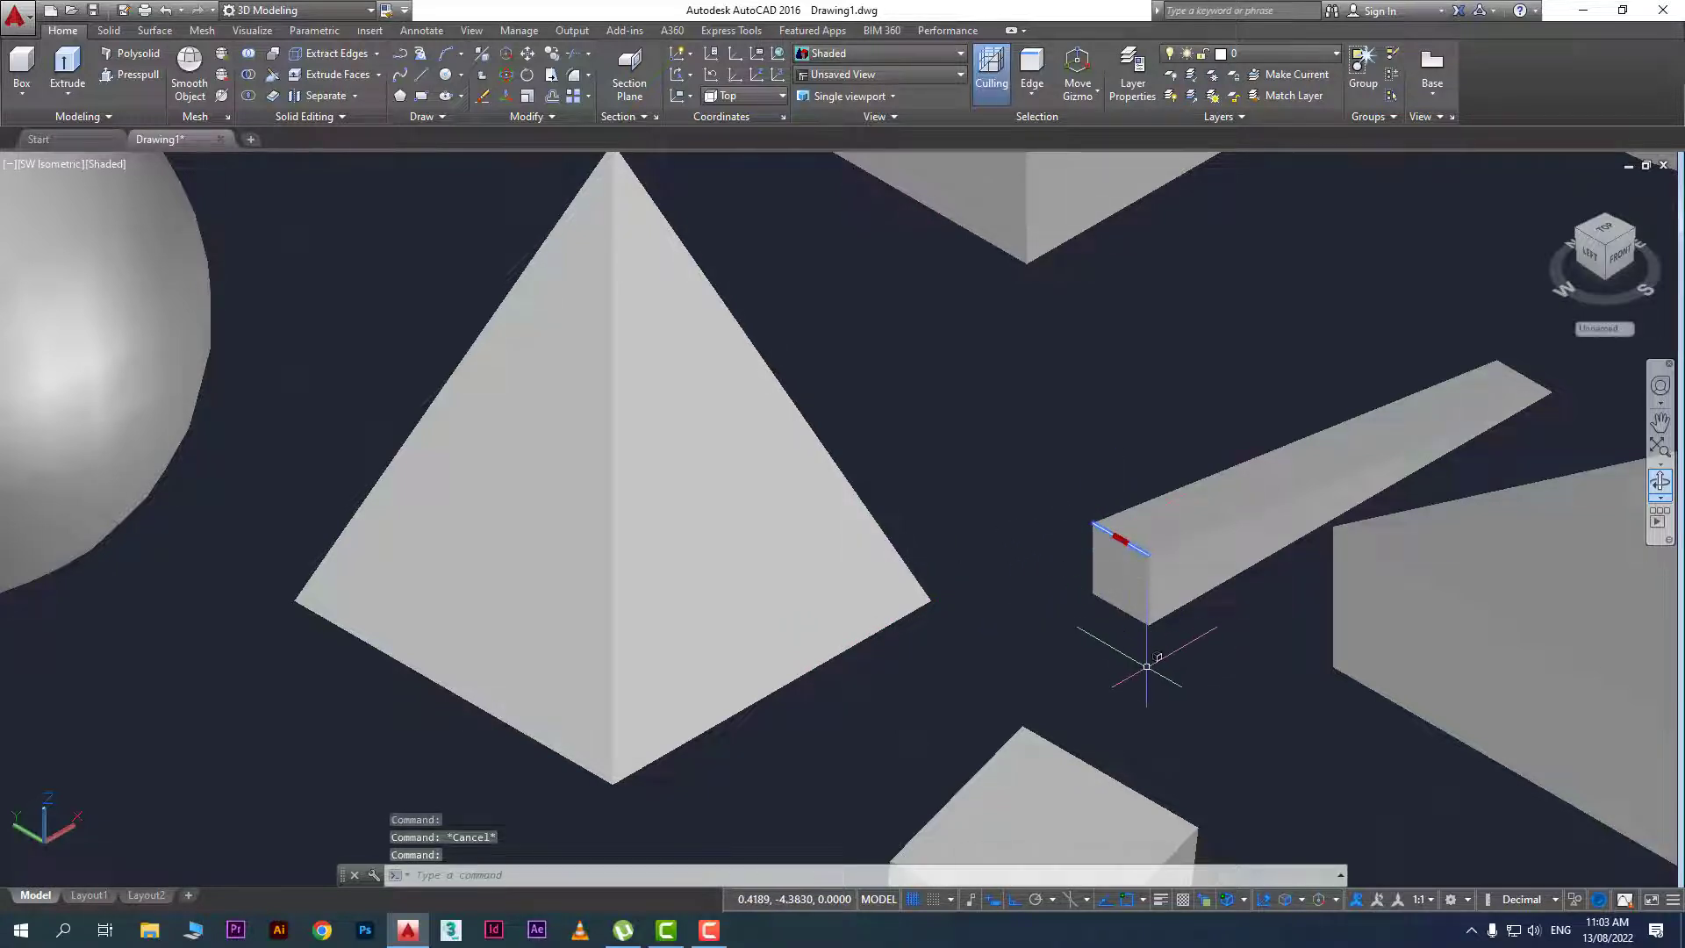
Set the subobject filter to Face, select the pyramid's face towards the sphere, and clear the whole selection
left_click(1037, 96)
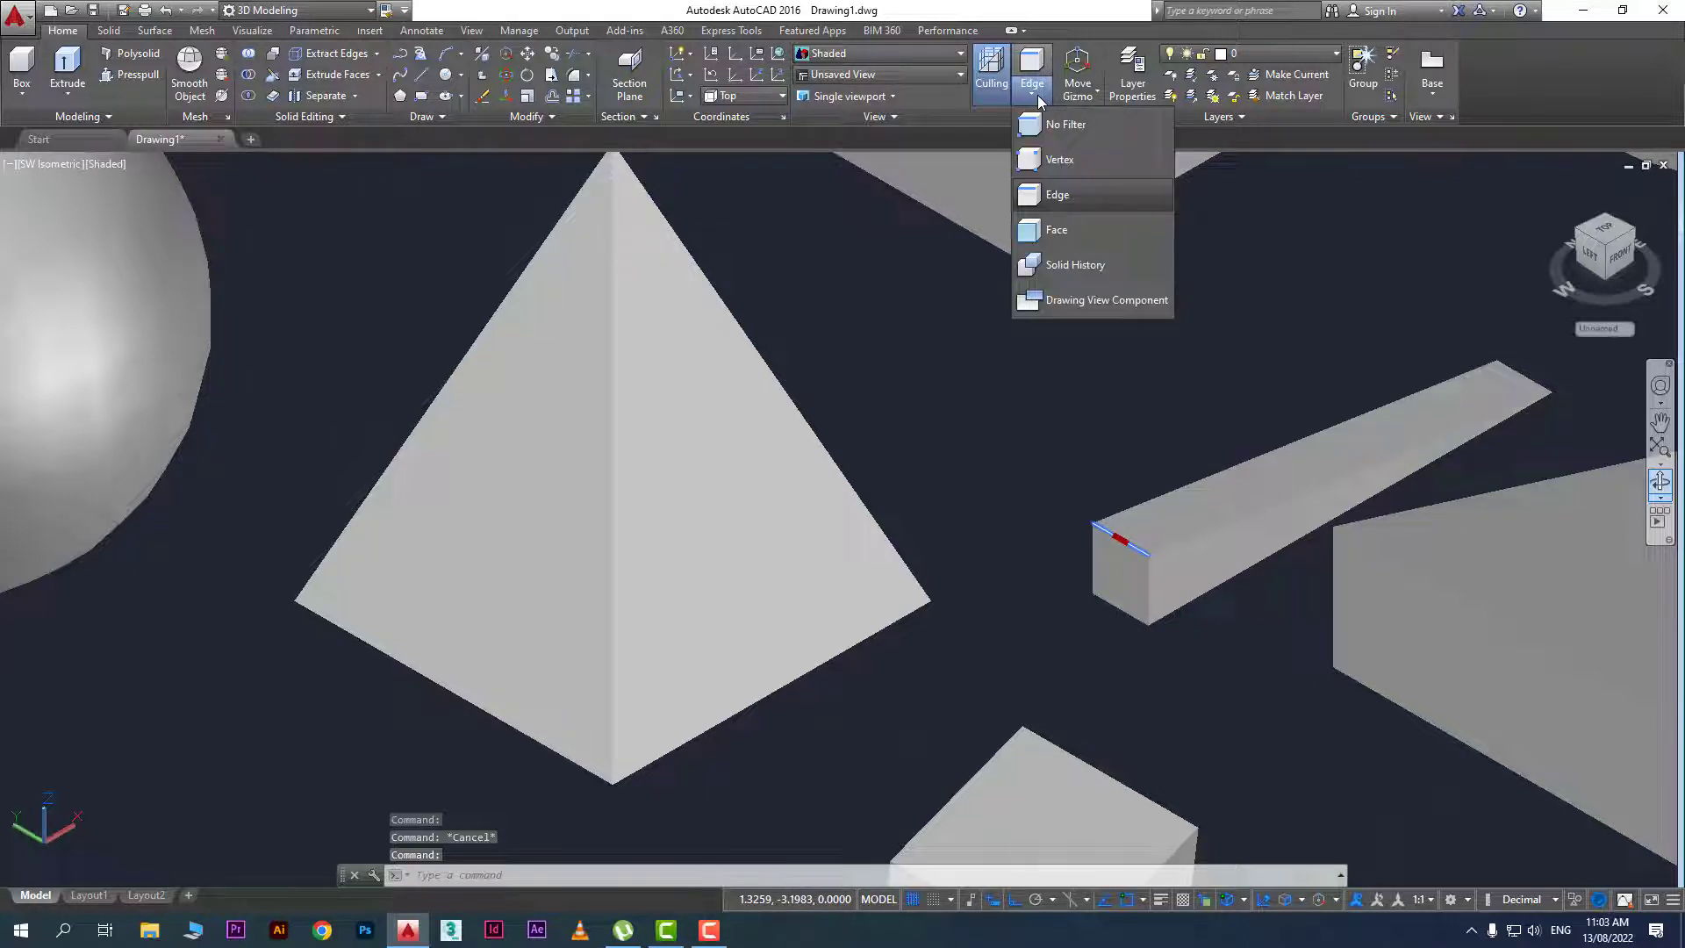
left_click(1053, 230)
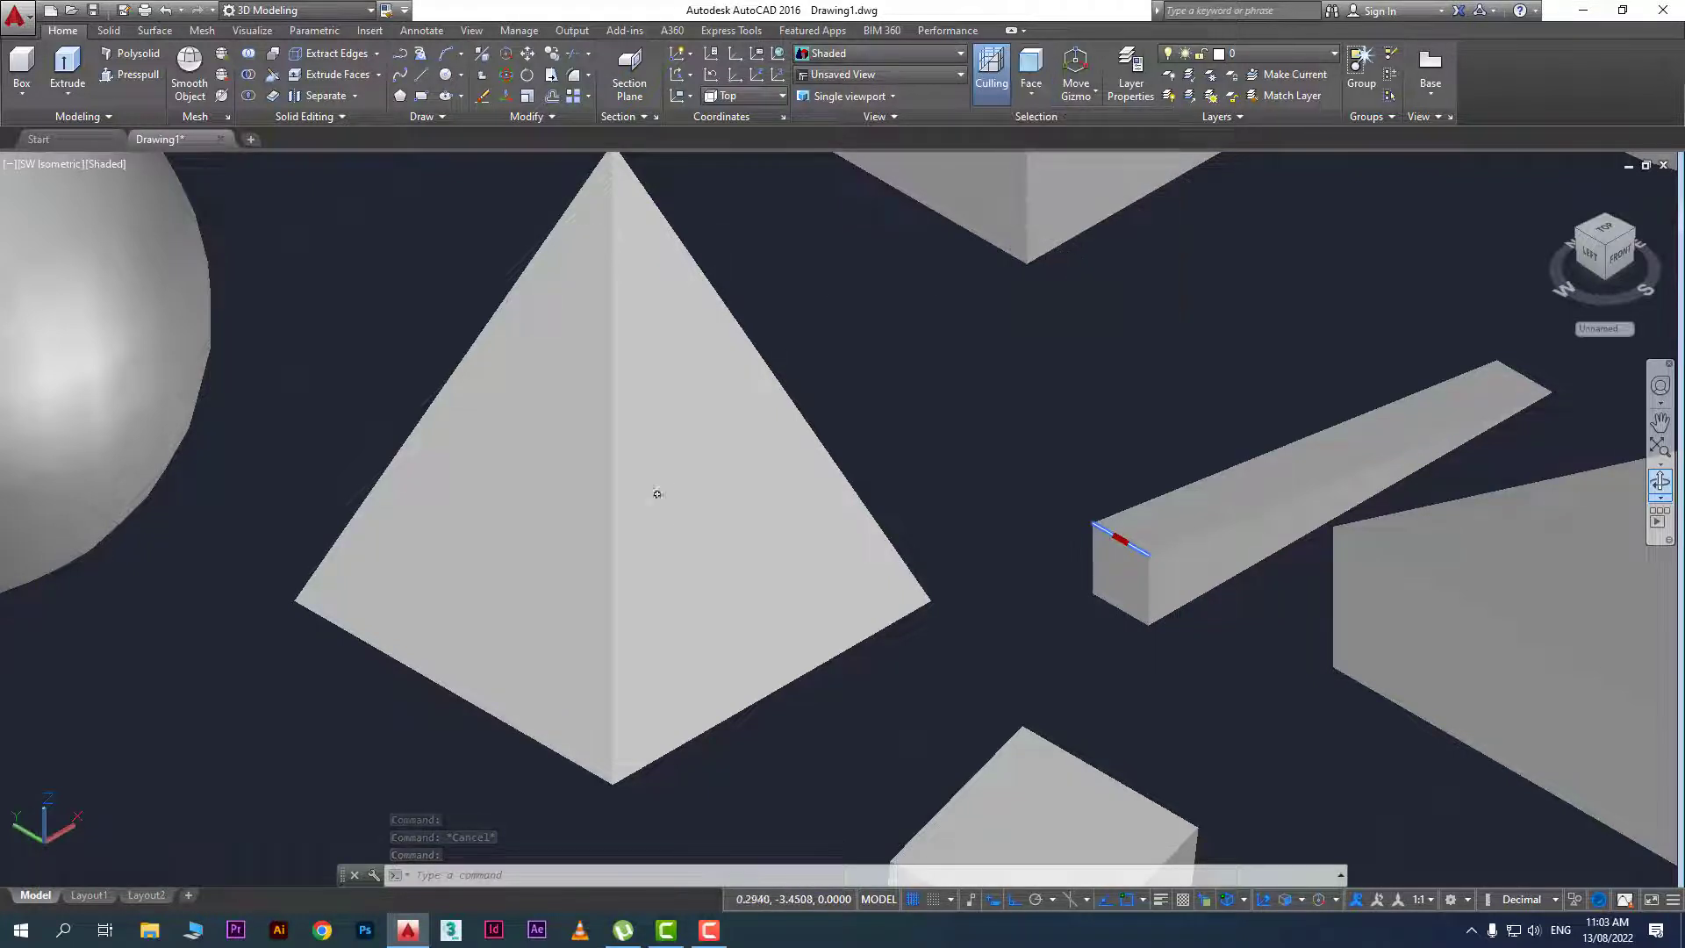
left_click(541, 523)
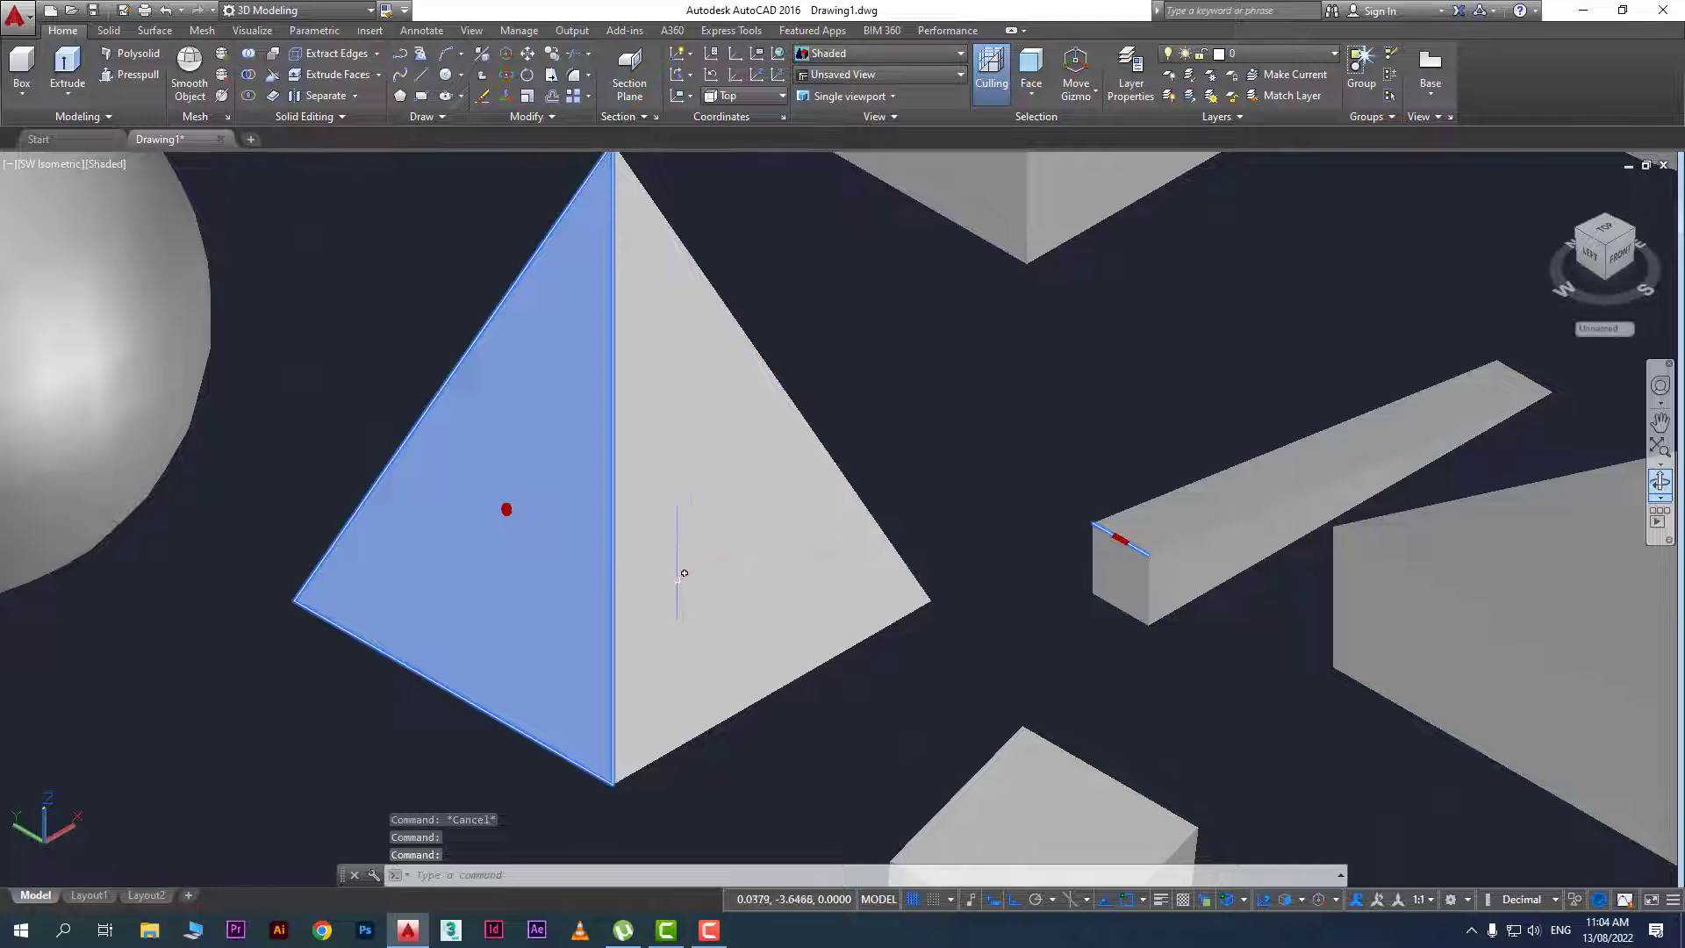
scroll(727, 574, "down", 2)
middle_click_drag(721, 568, 911, 583)
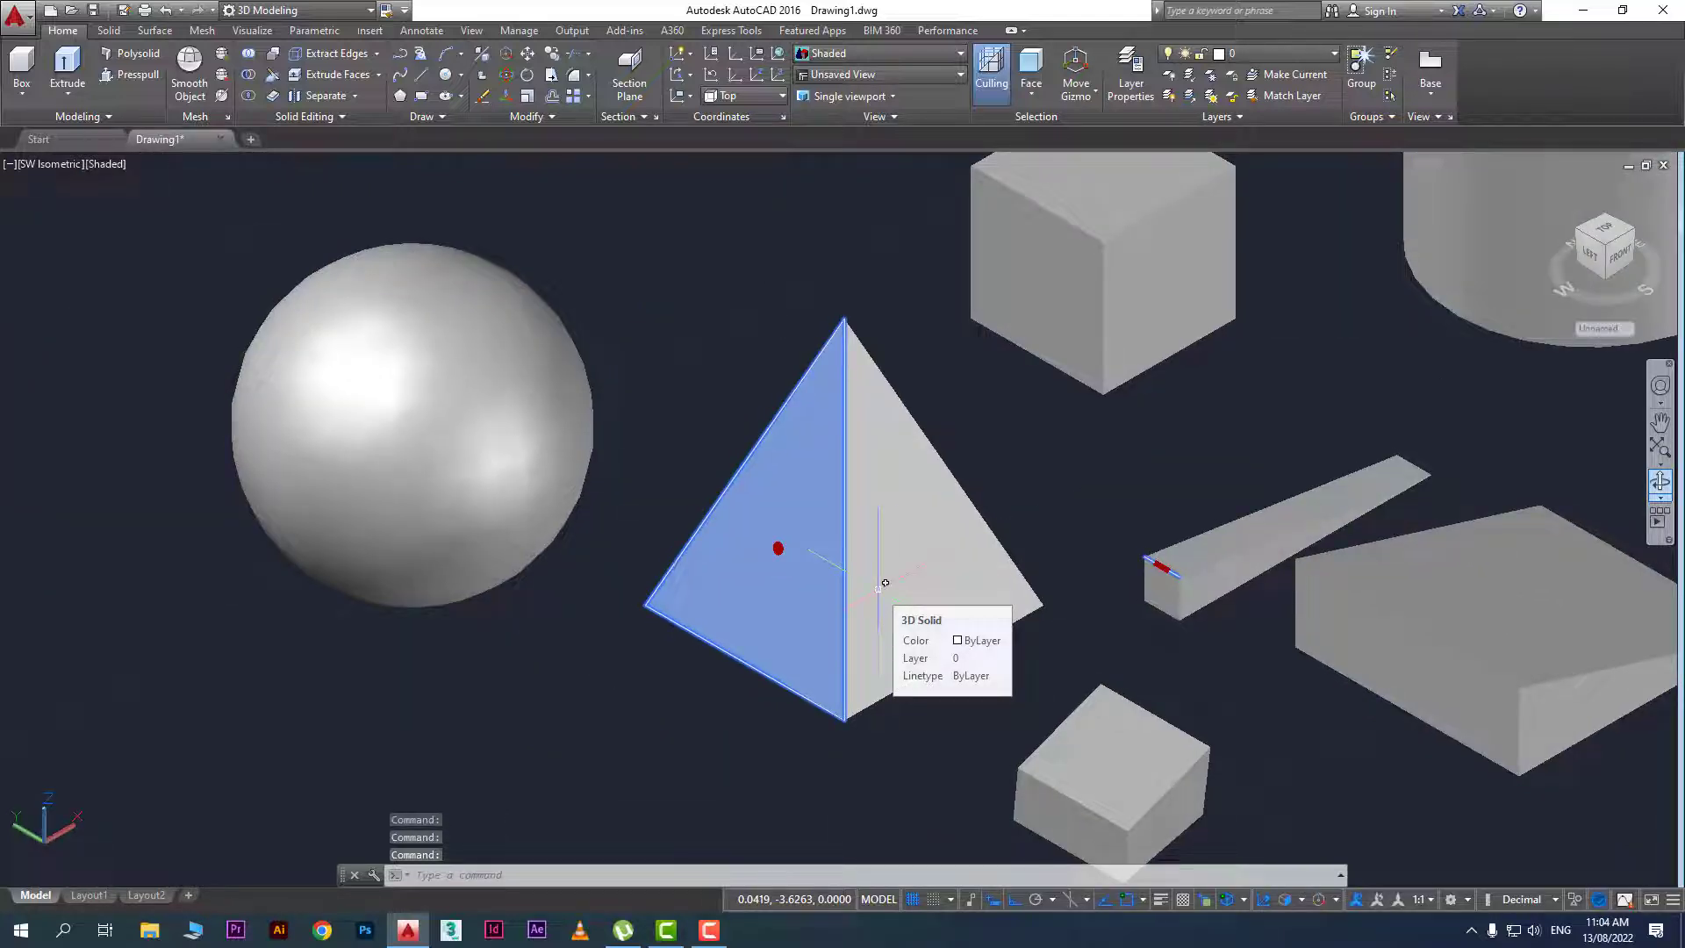
key("Escape")
key("Escape")
Create a solid torus with a radius of about 0.46 and a tube radius of about 0.11 in front of the sphere
left_click(19, 93)
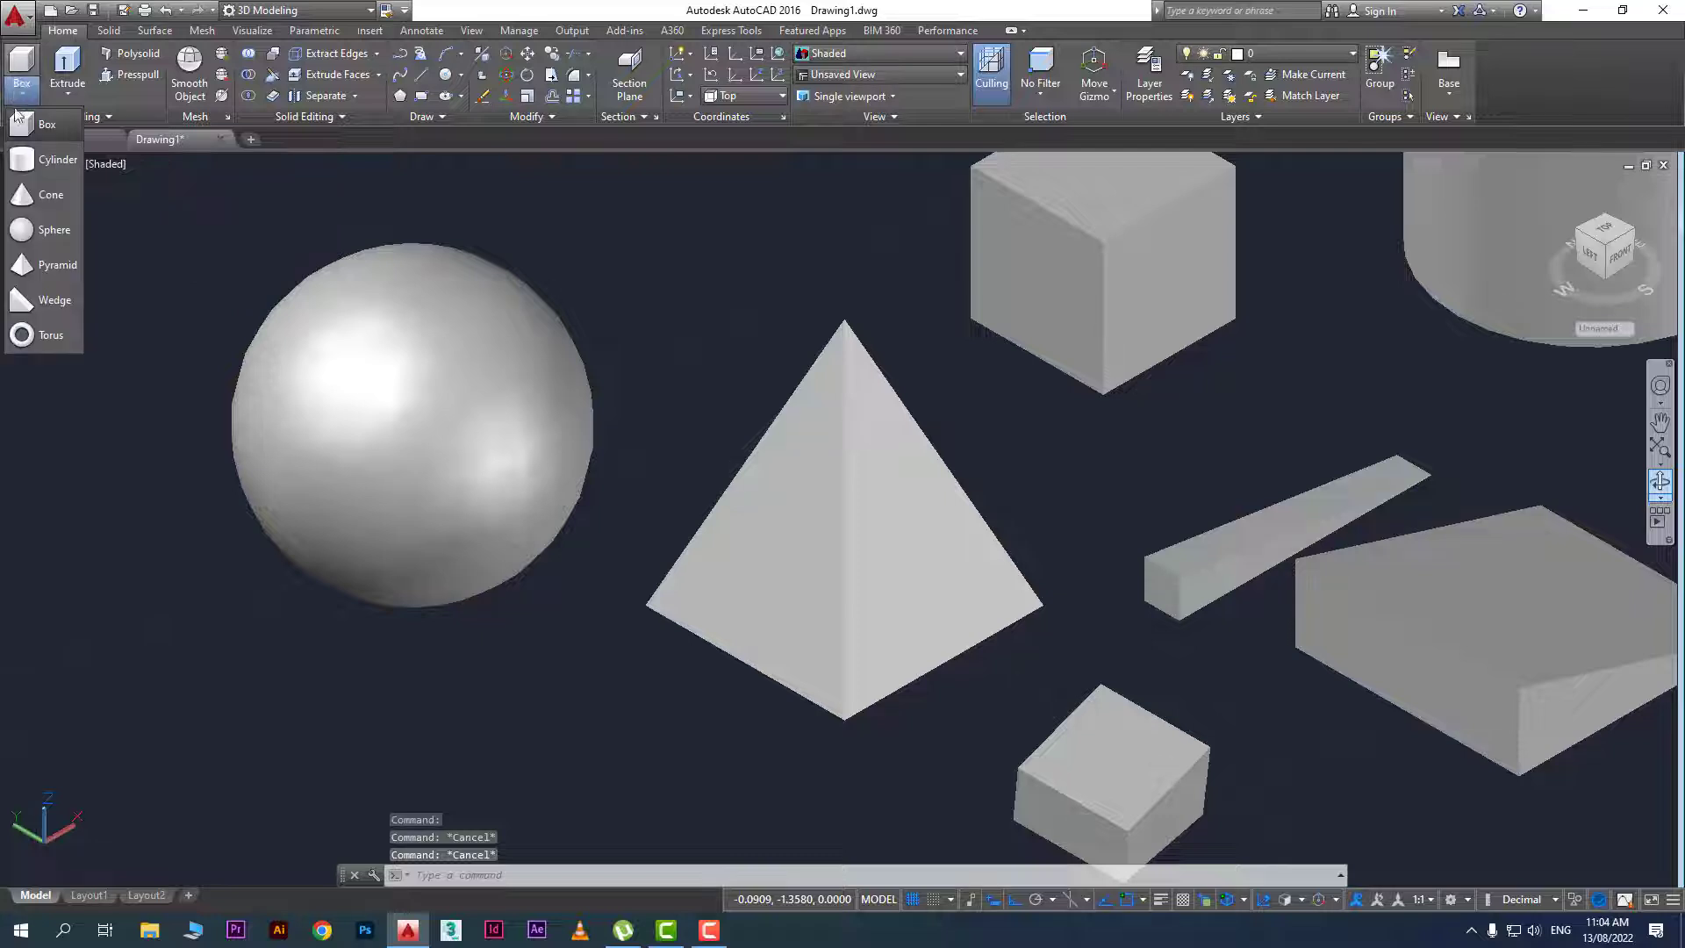
left_click(50, 336)
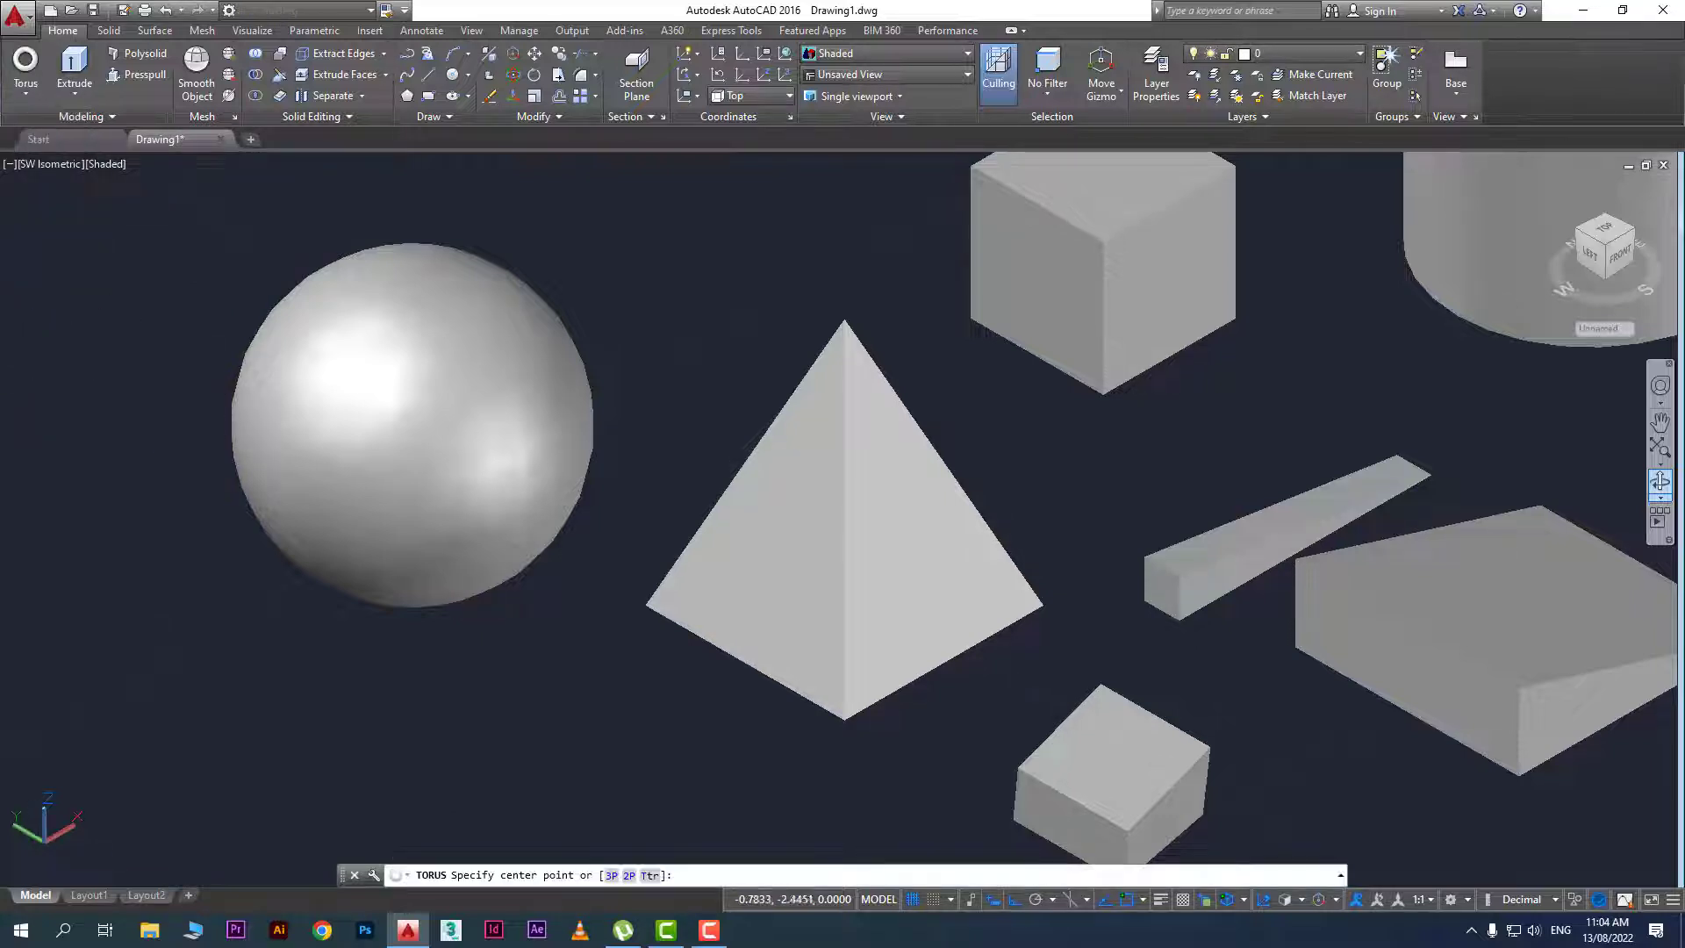
middle_click_drag(515, 589, 528, 436)
left_click(524, 641)
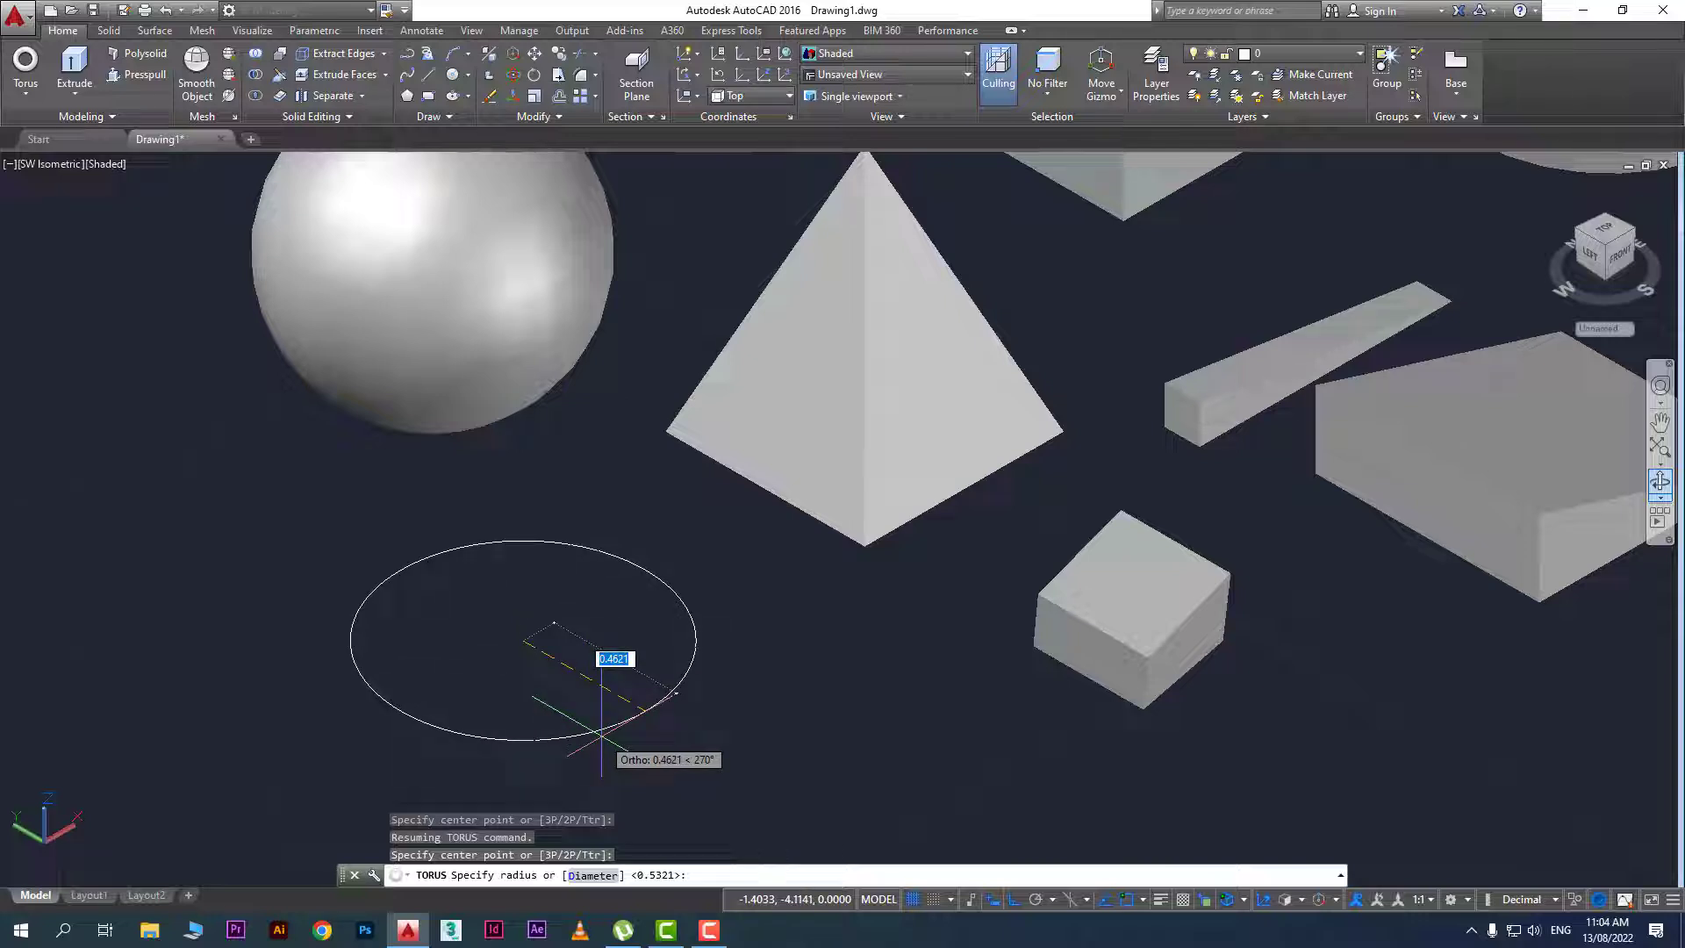
left_click(601, 733)
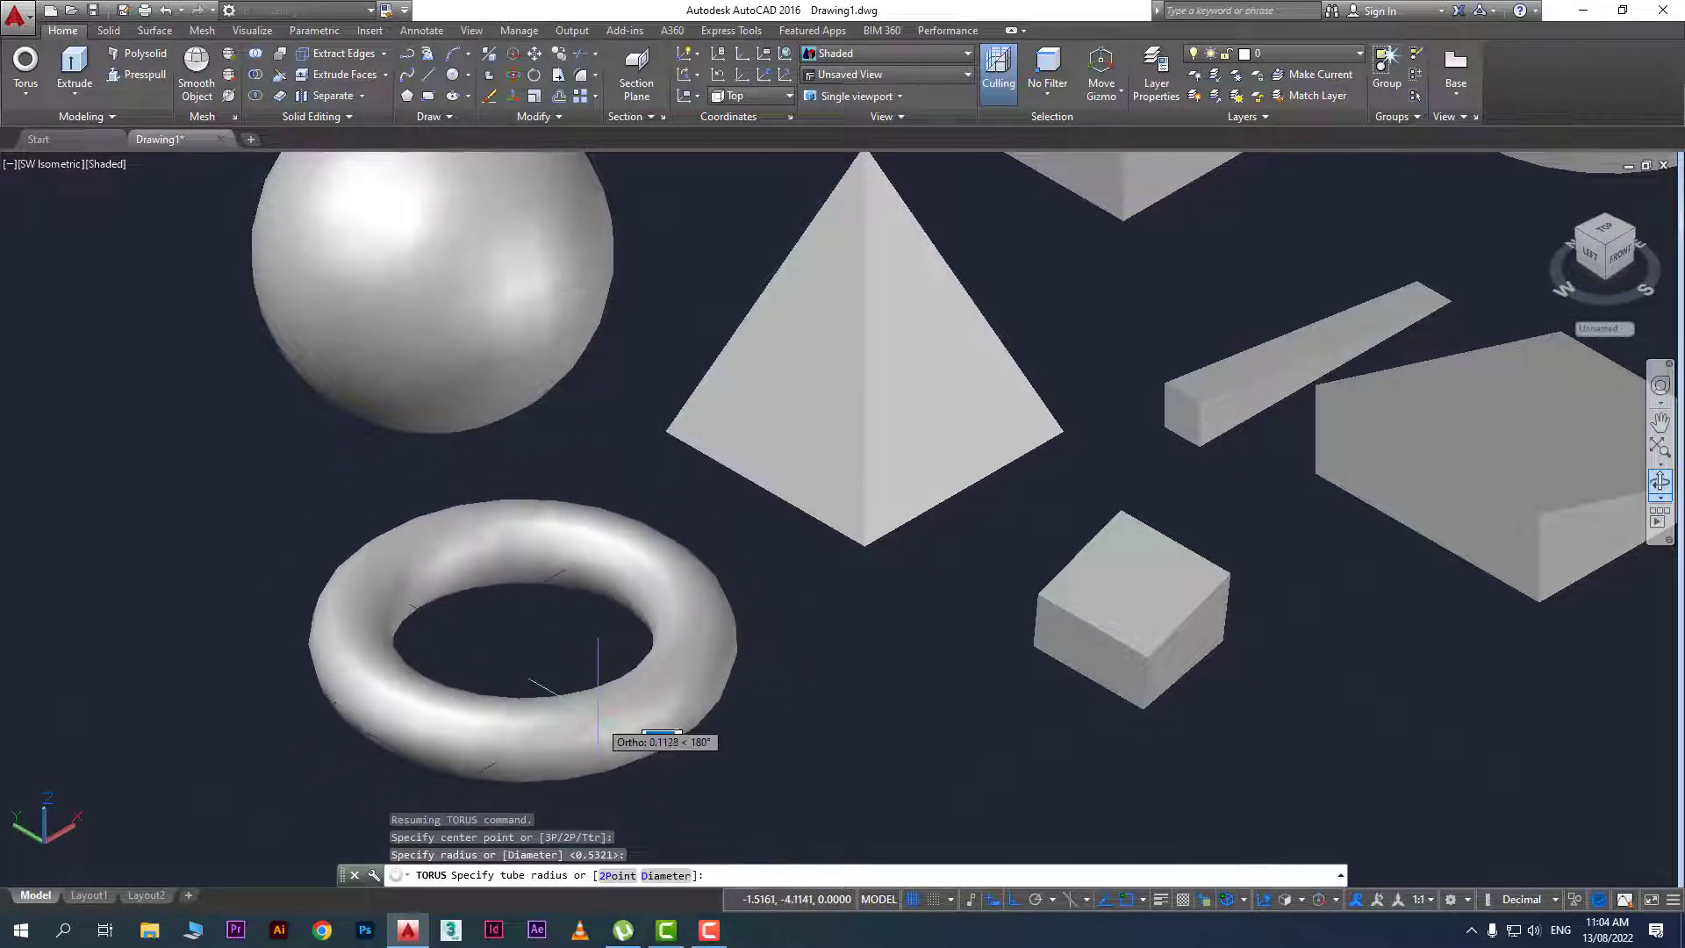
left_click(599, 732)
scroll(866, 687, "down", 6)
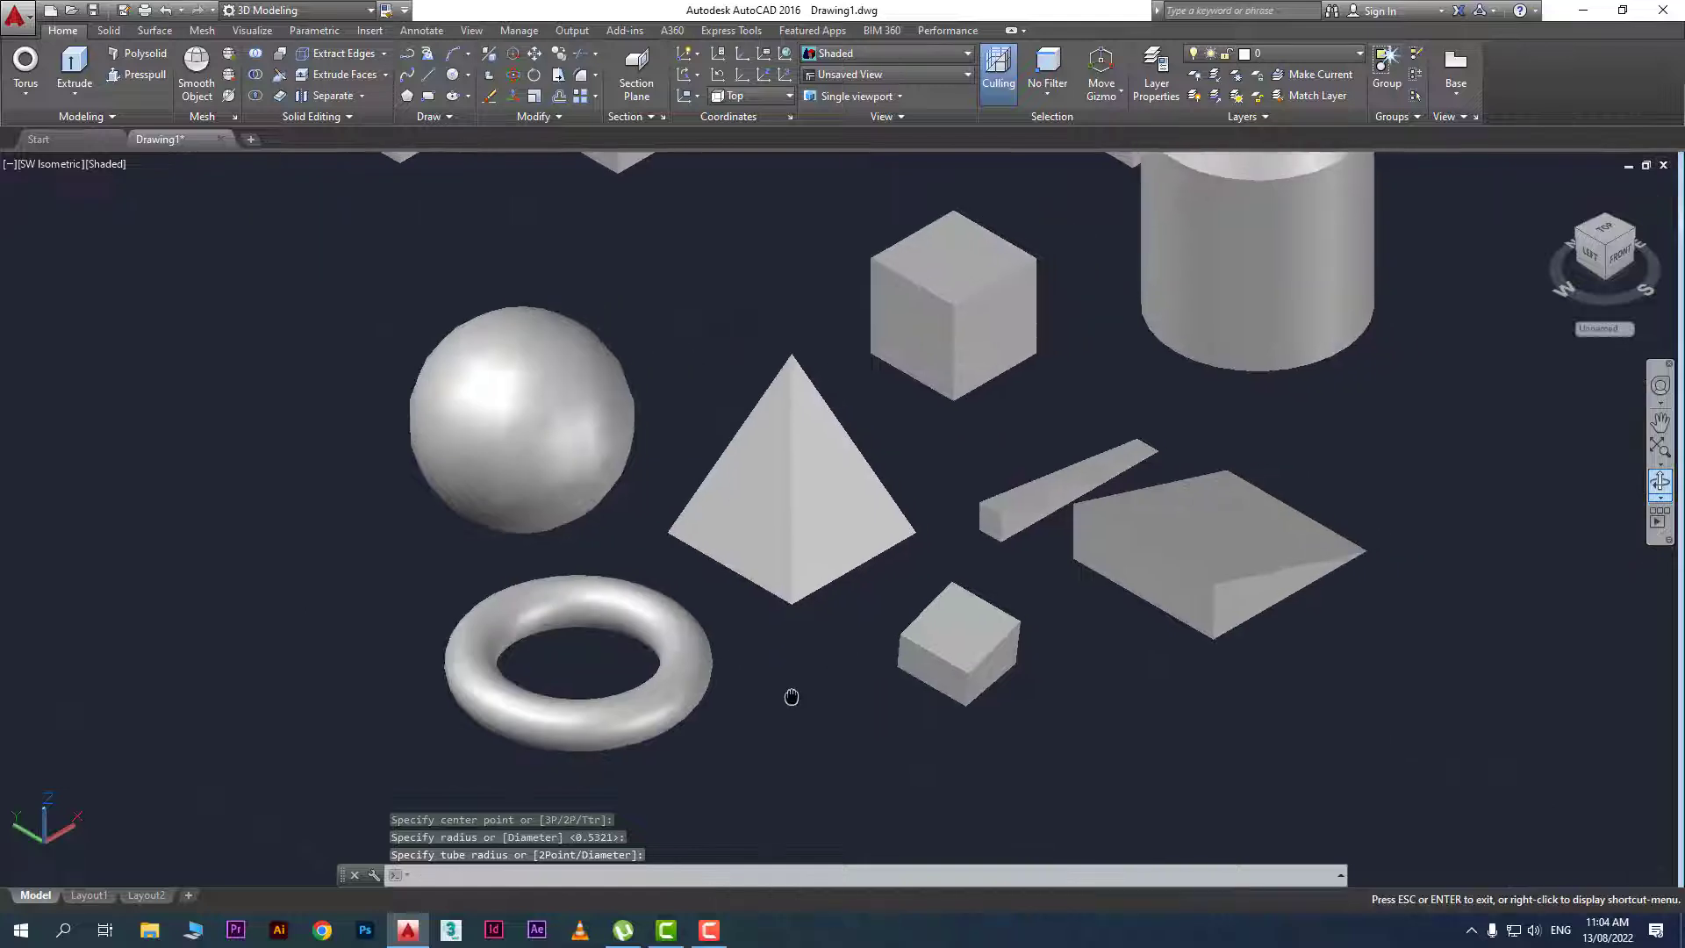
scroll(581, 684, "up", 2)
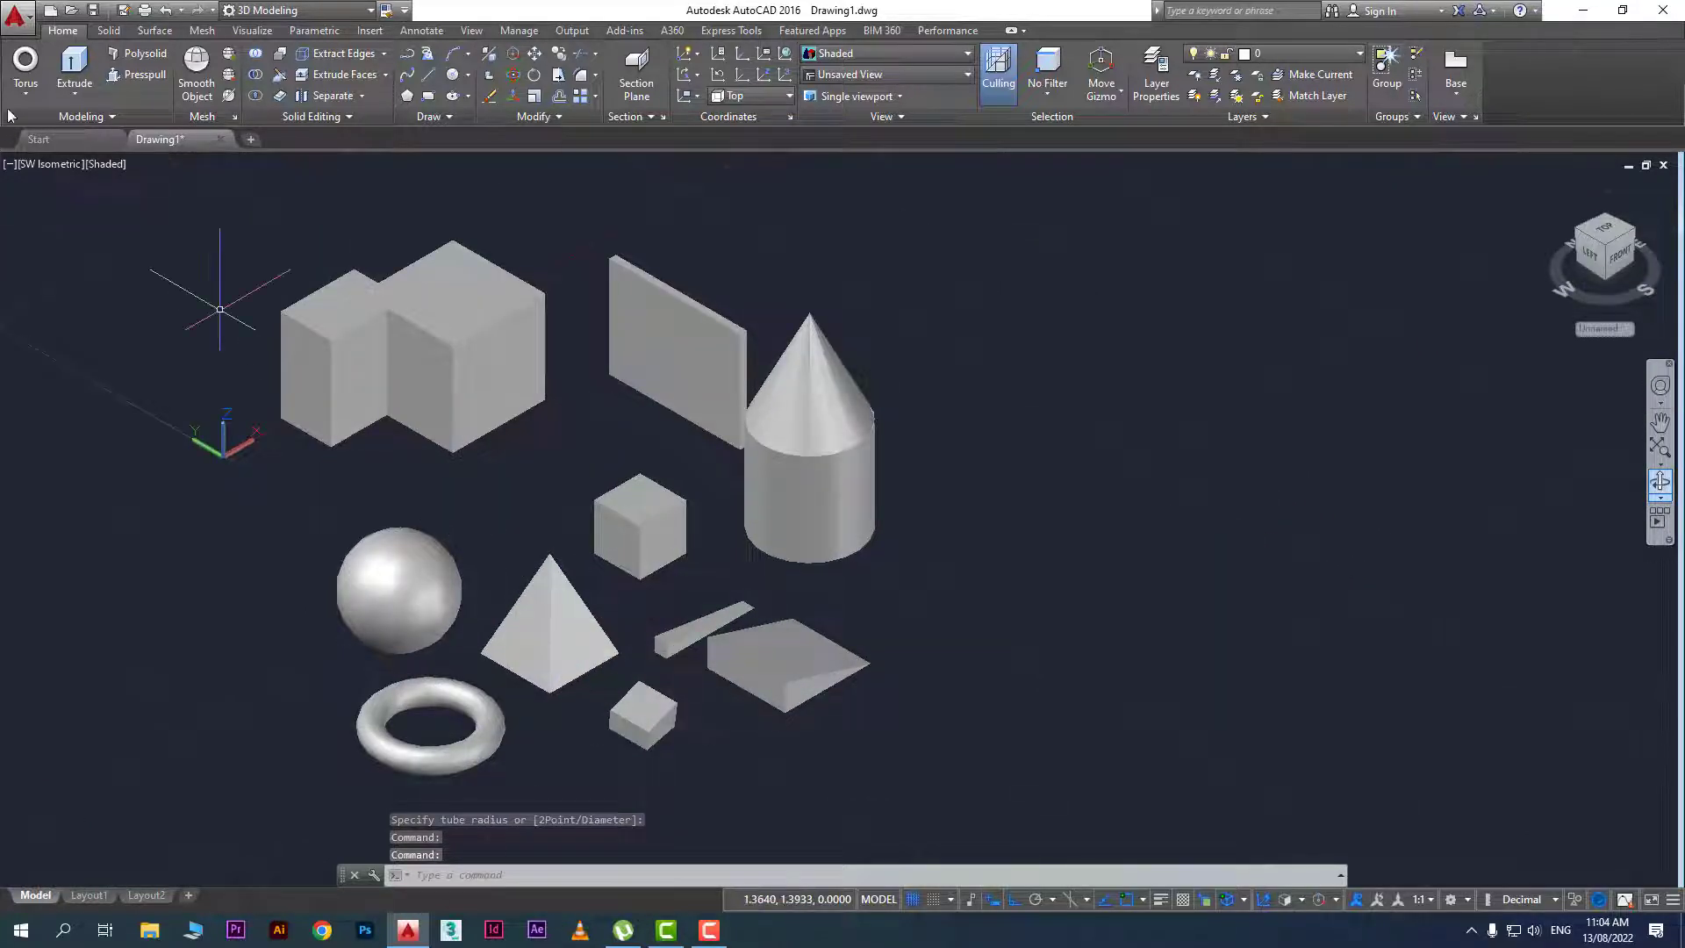
Open the recent drawing "file name-rev" and view its first-floor plan around the bath and TARICE room in SW Isometric
left_click(39, 138)
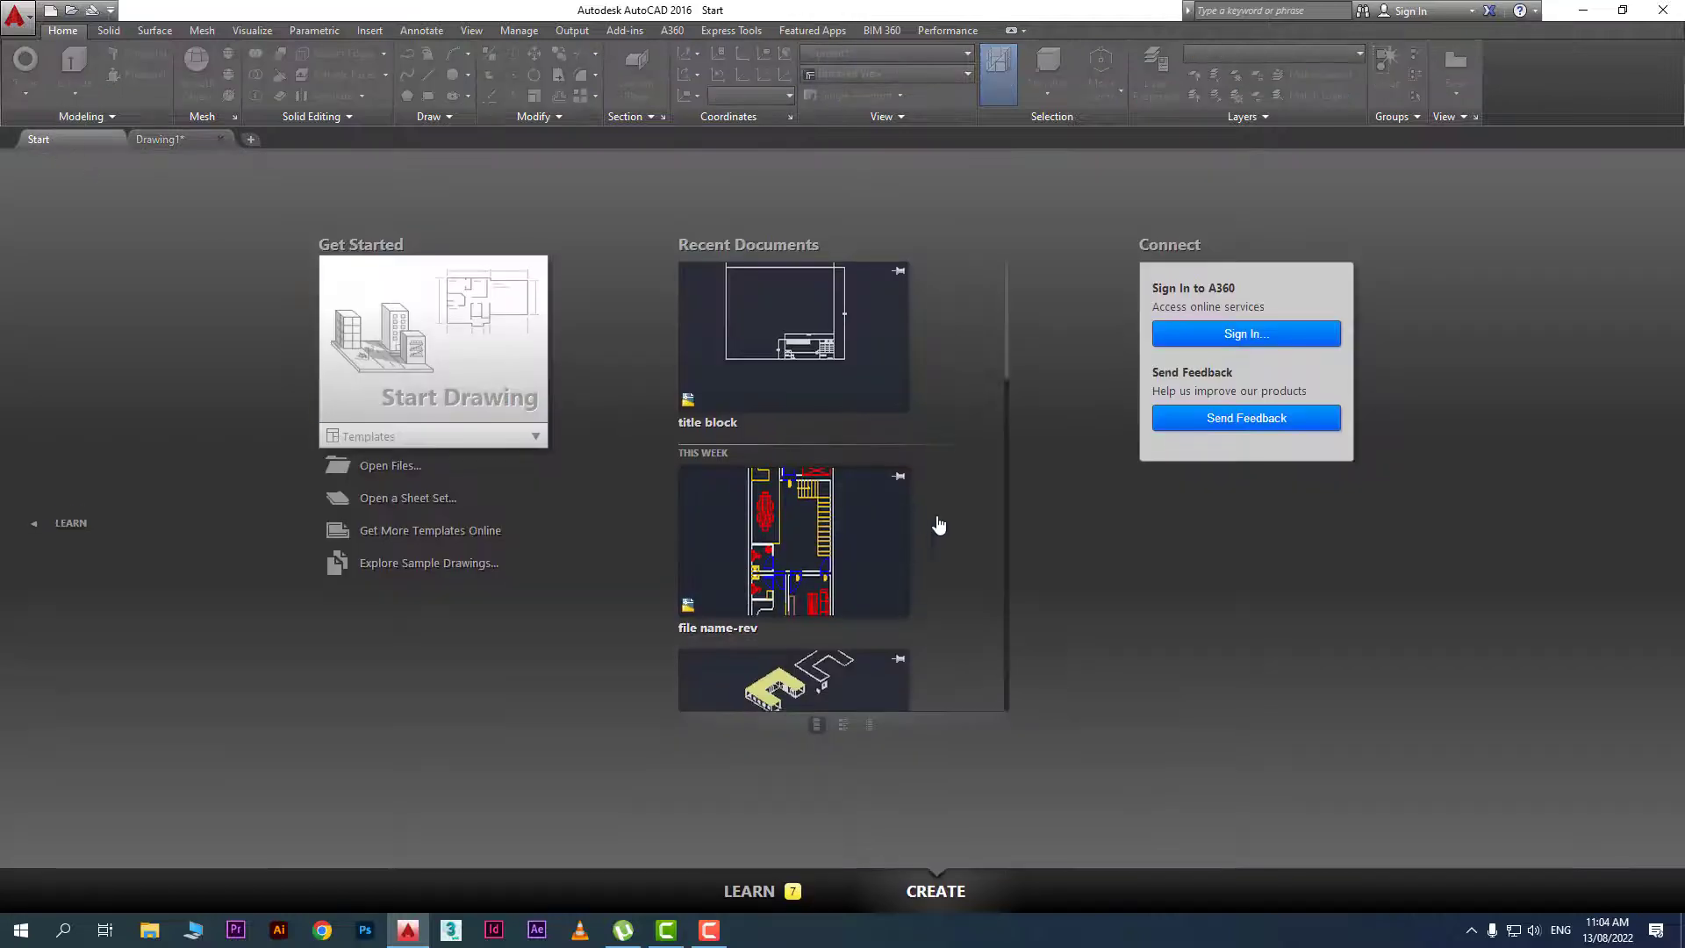
left_click(835, 568)
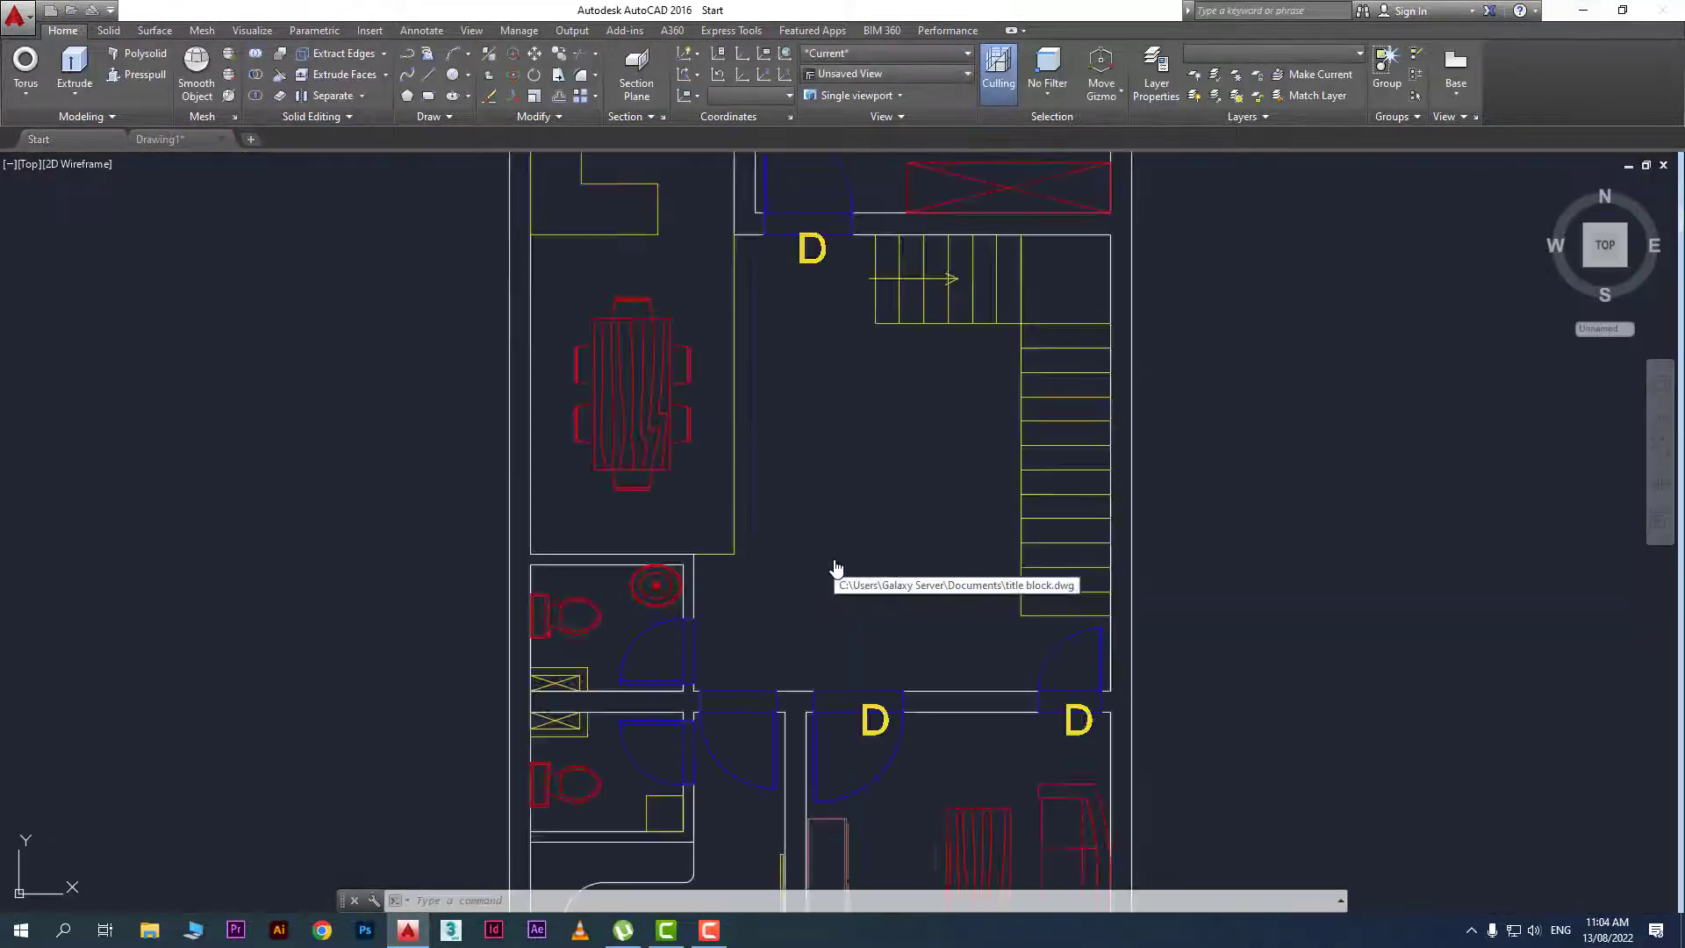
left_click(29, 167)
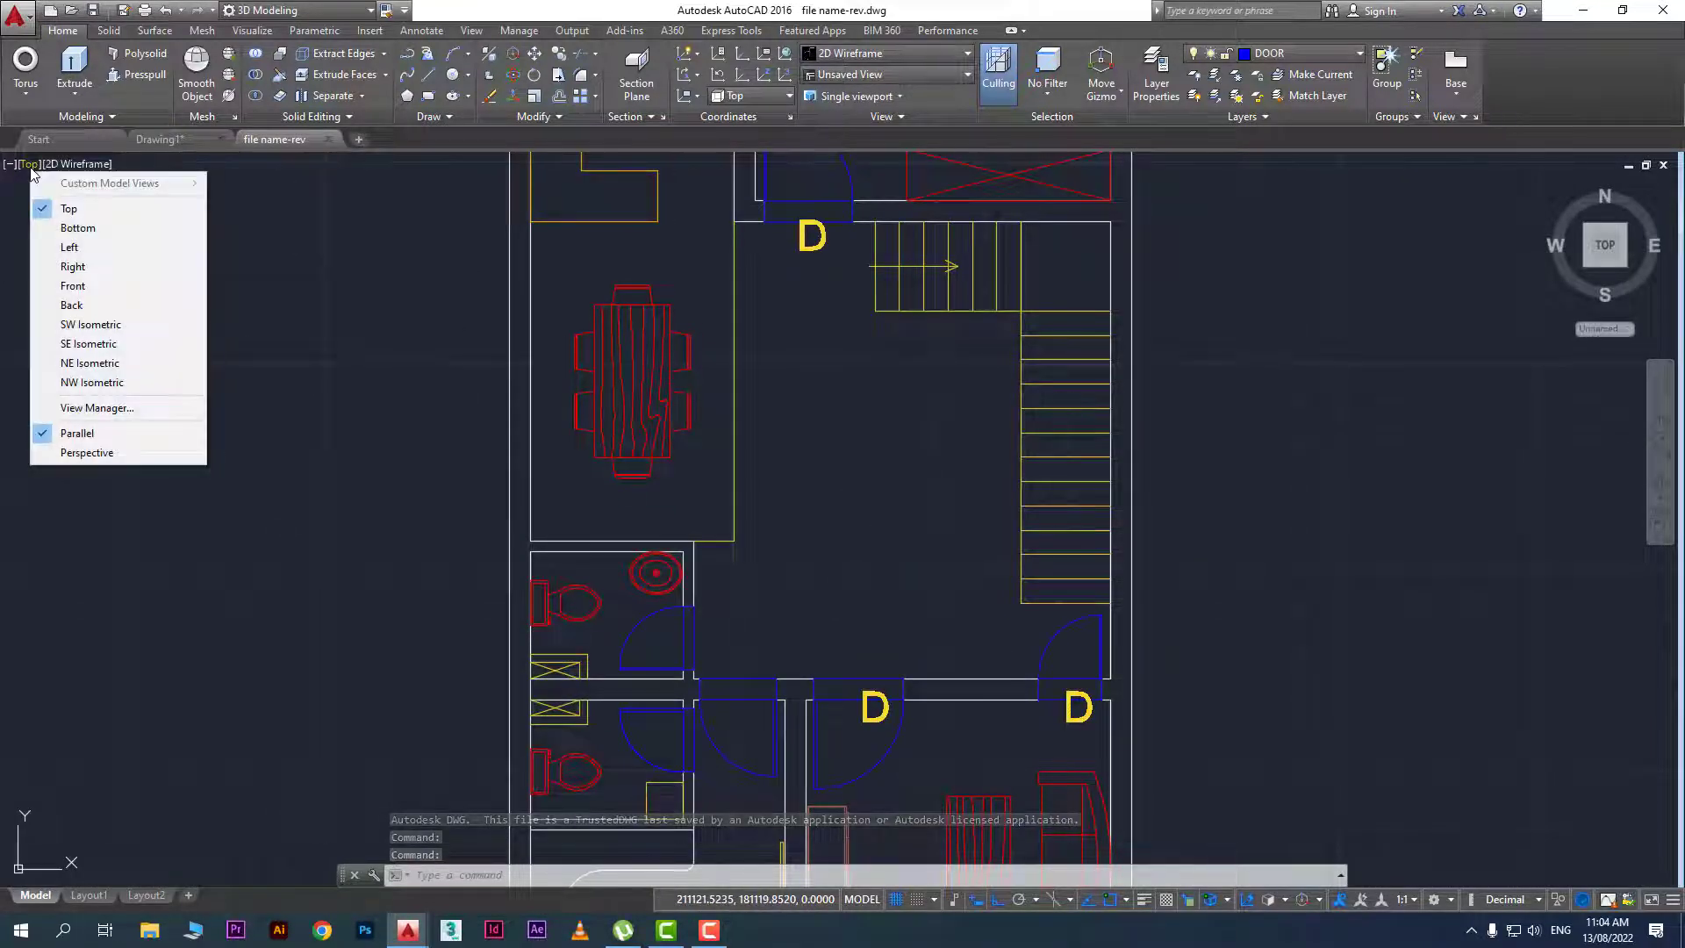
left_click(163, 325)
scroll(733, 677, "up", 3)
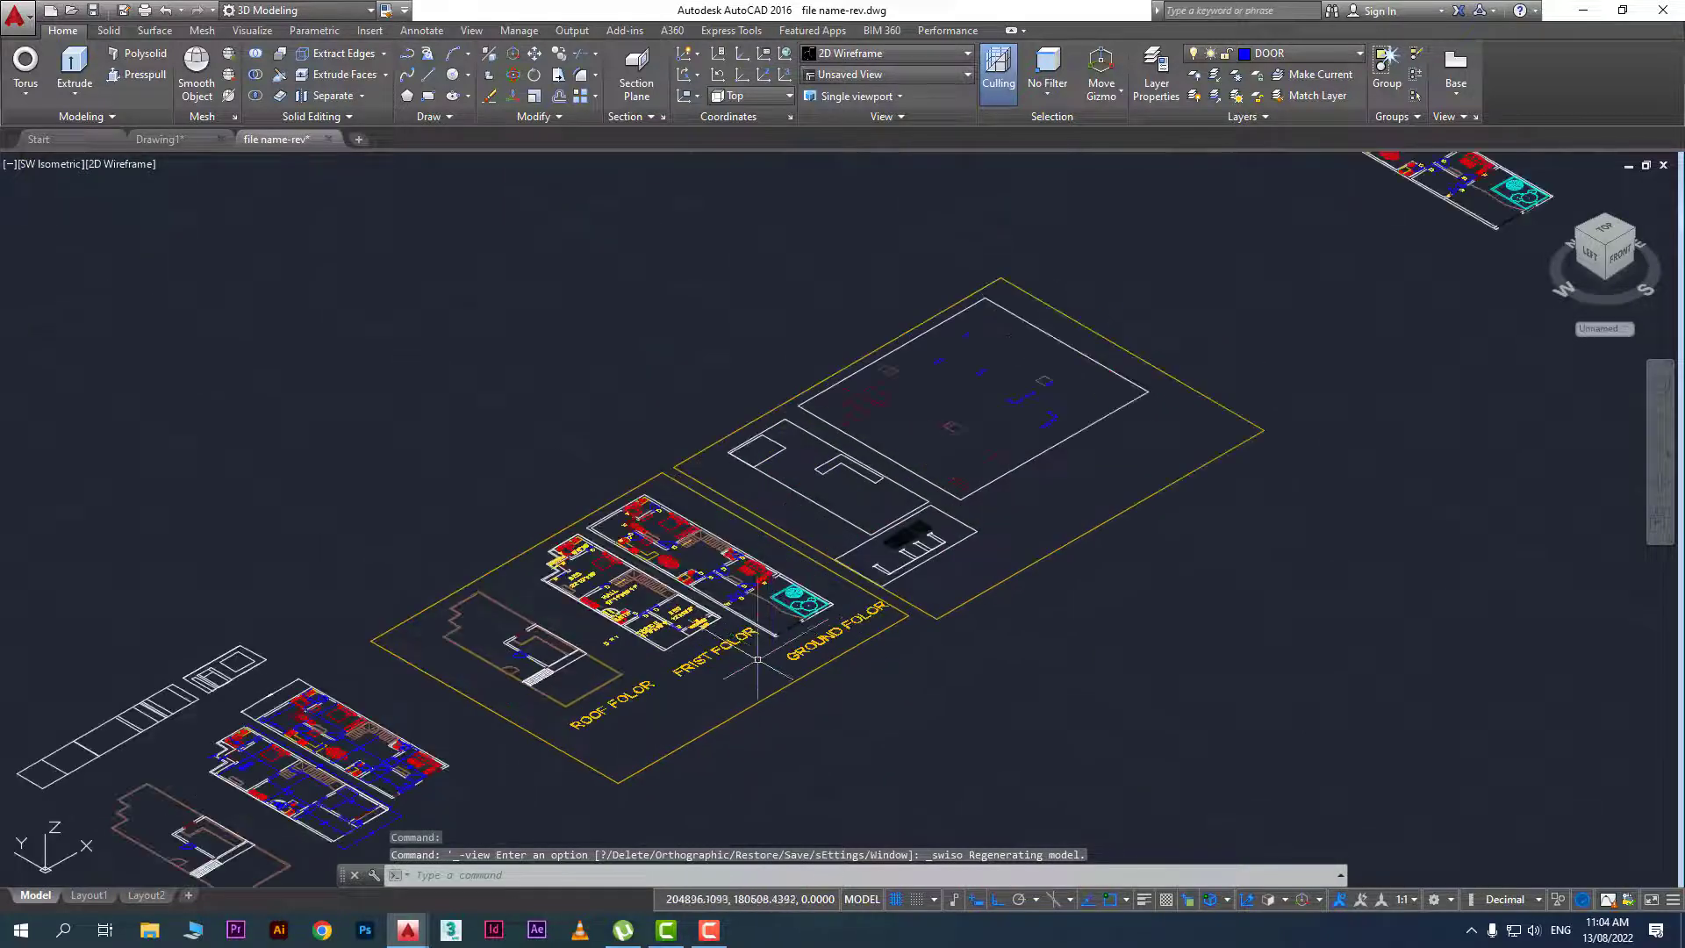
scroll(702, 614, "up", 5)
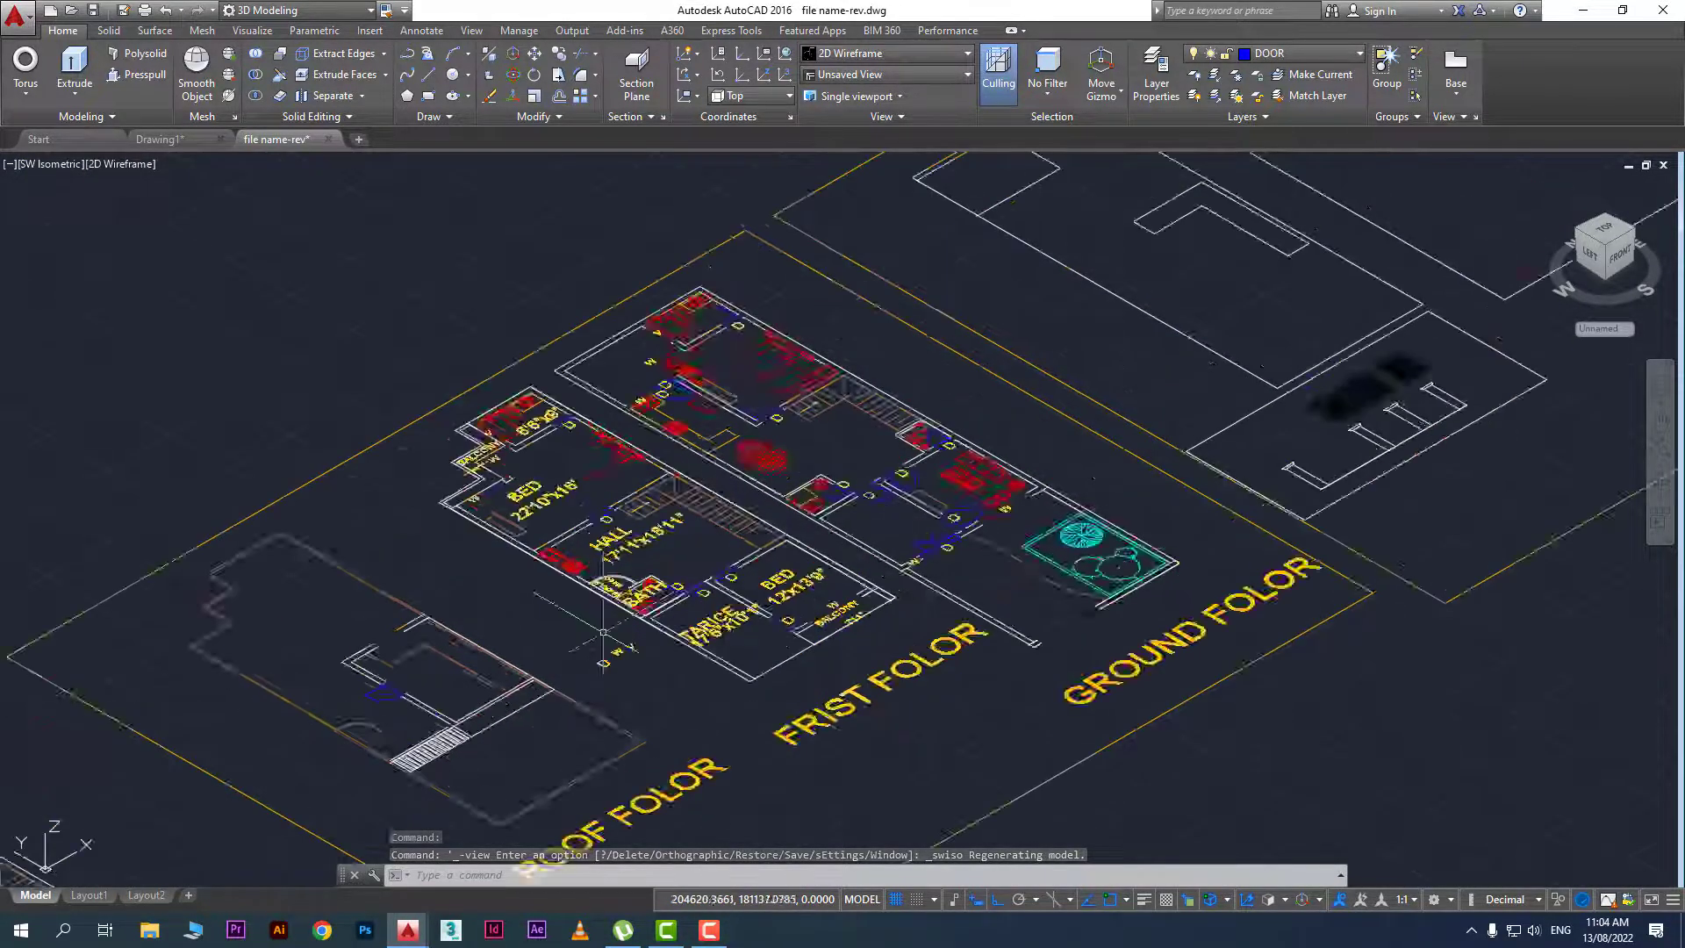
middle_click_drag(768, 709, 688, 632)
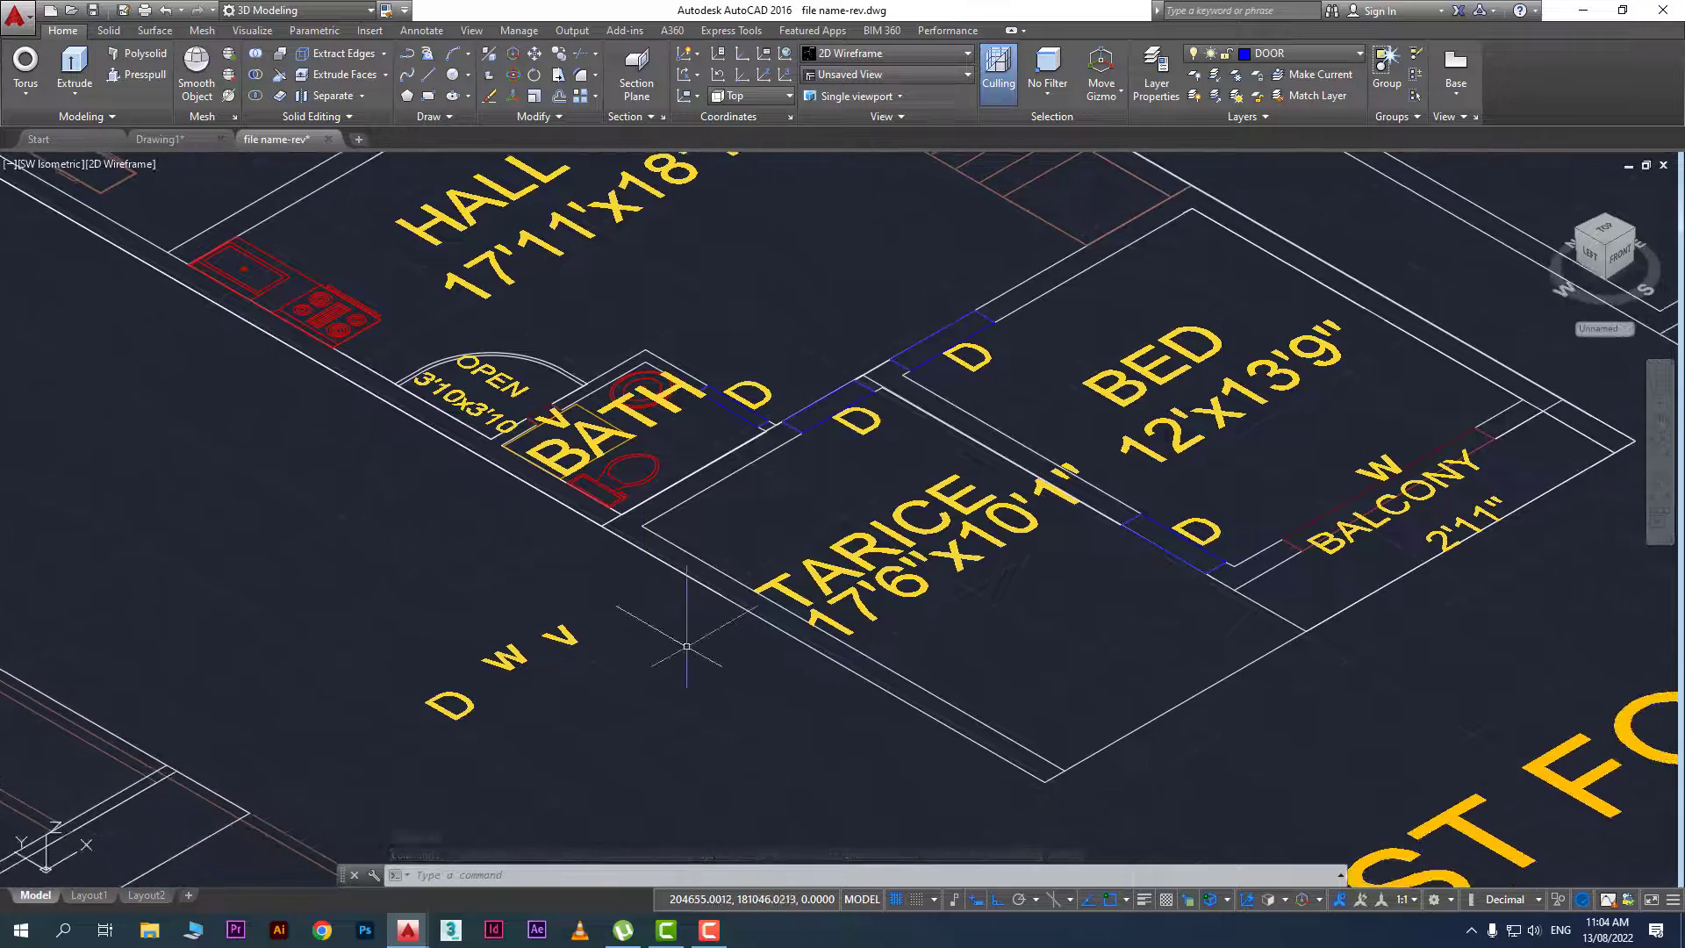
scroll(686, 645, "up", 2)
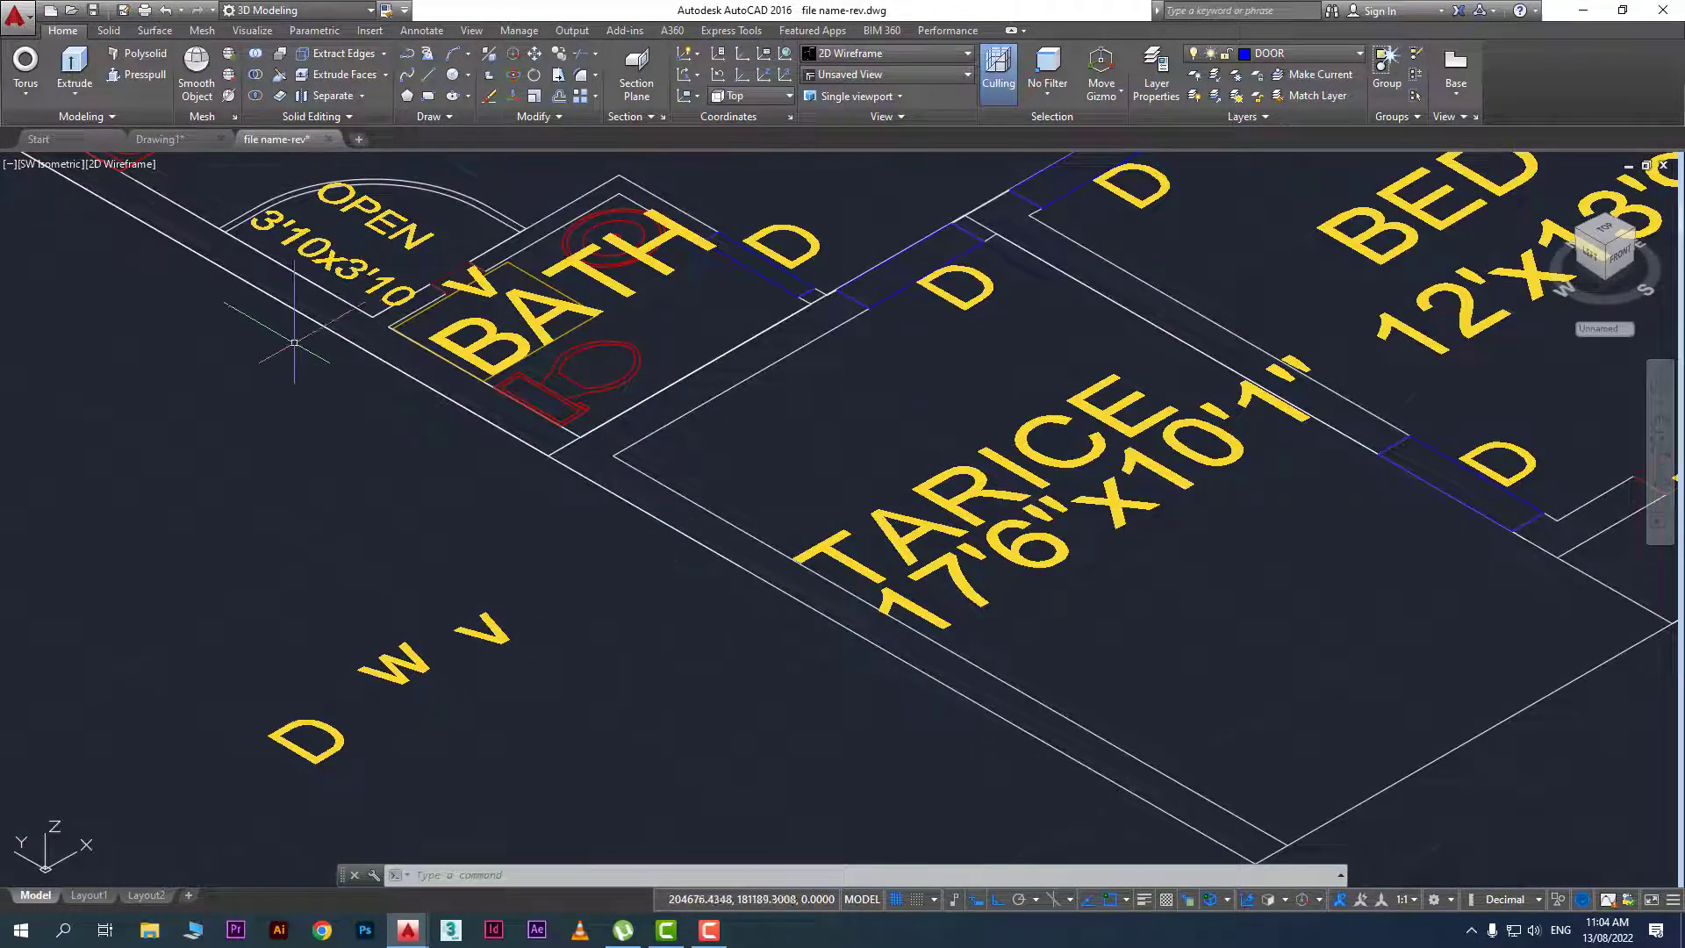
left_click(27, 93)
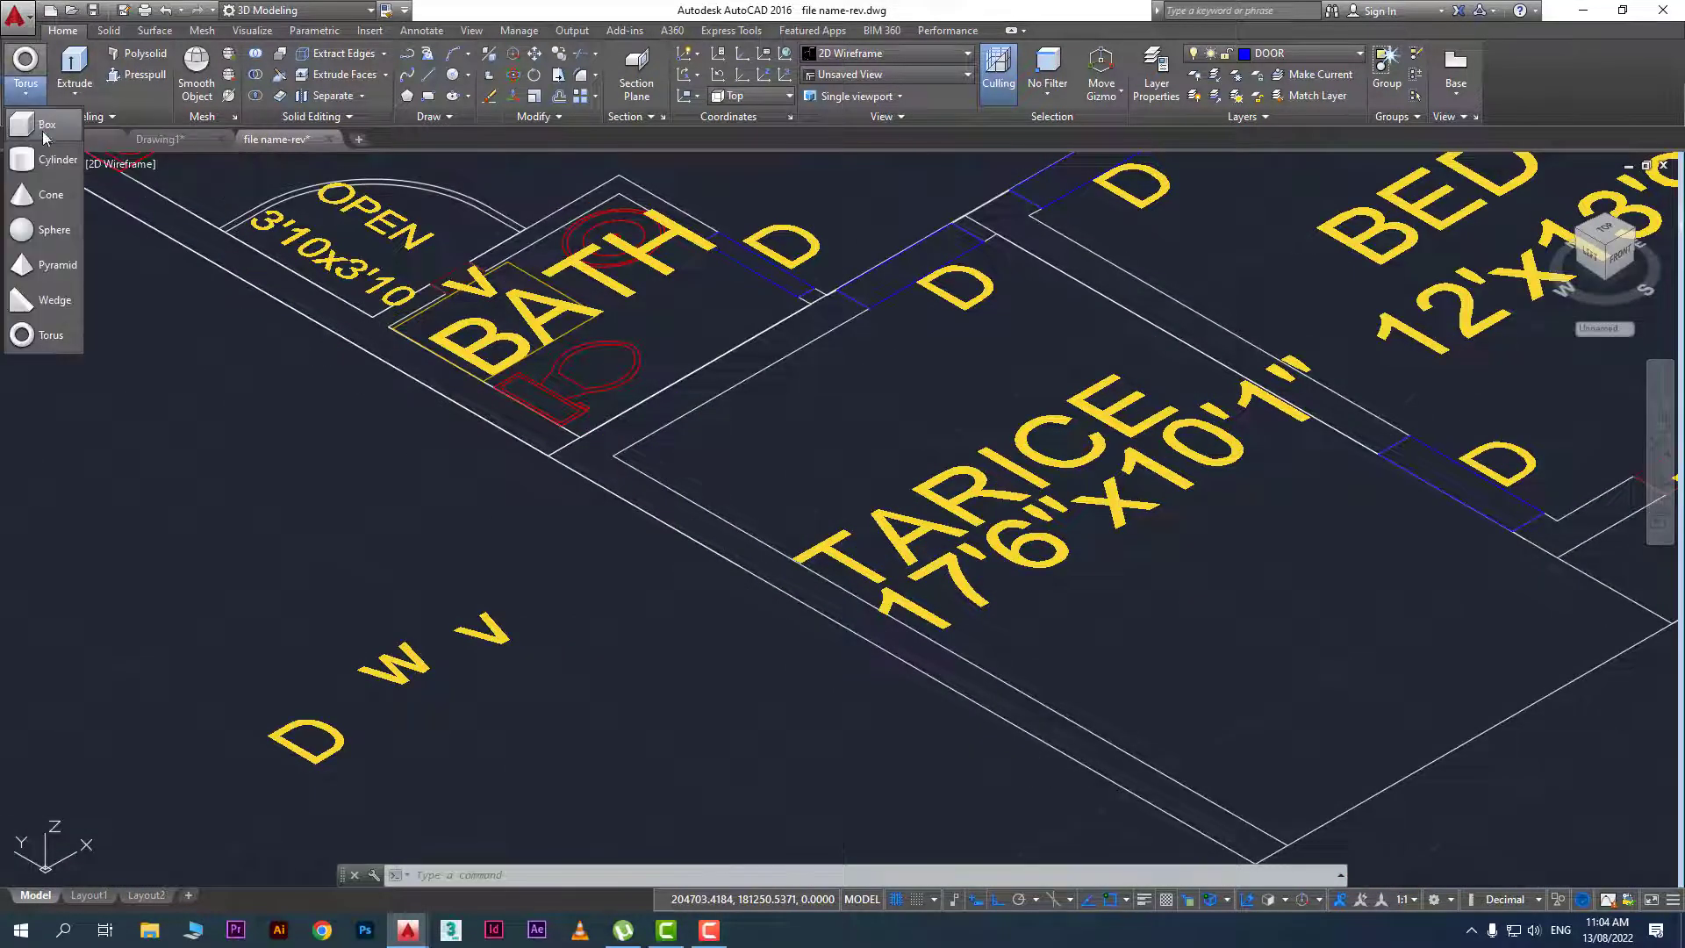
left_click(46, 124)
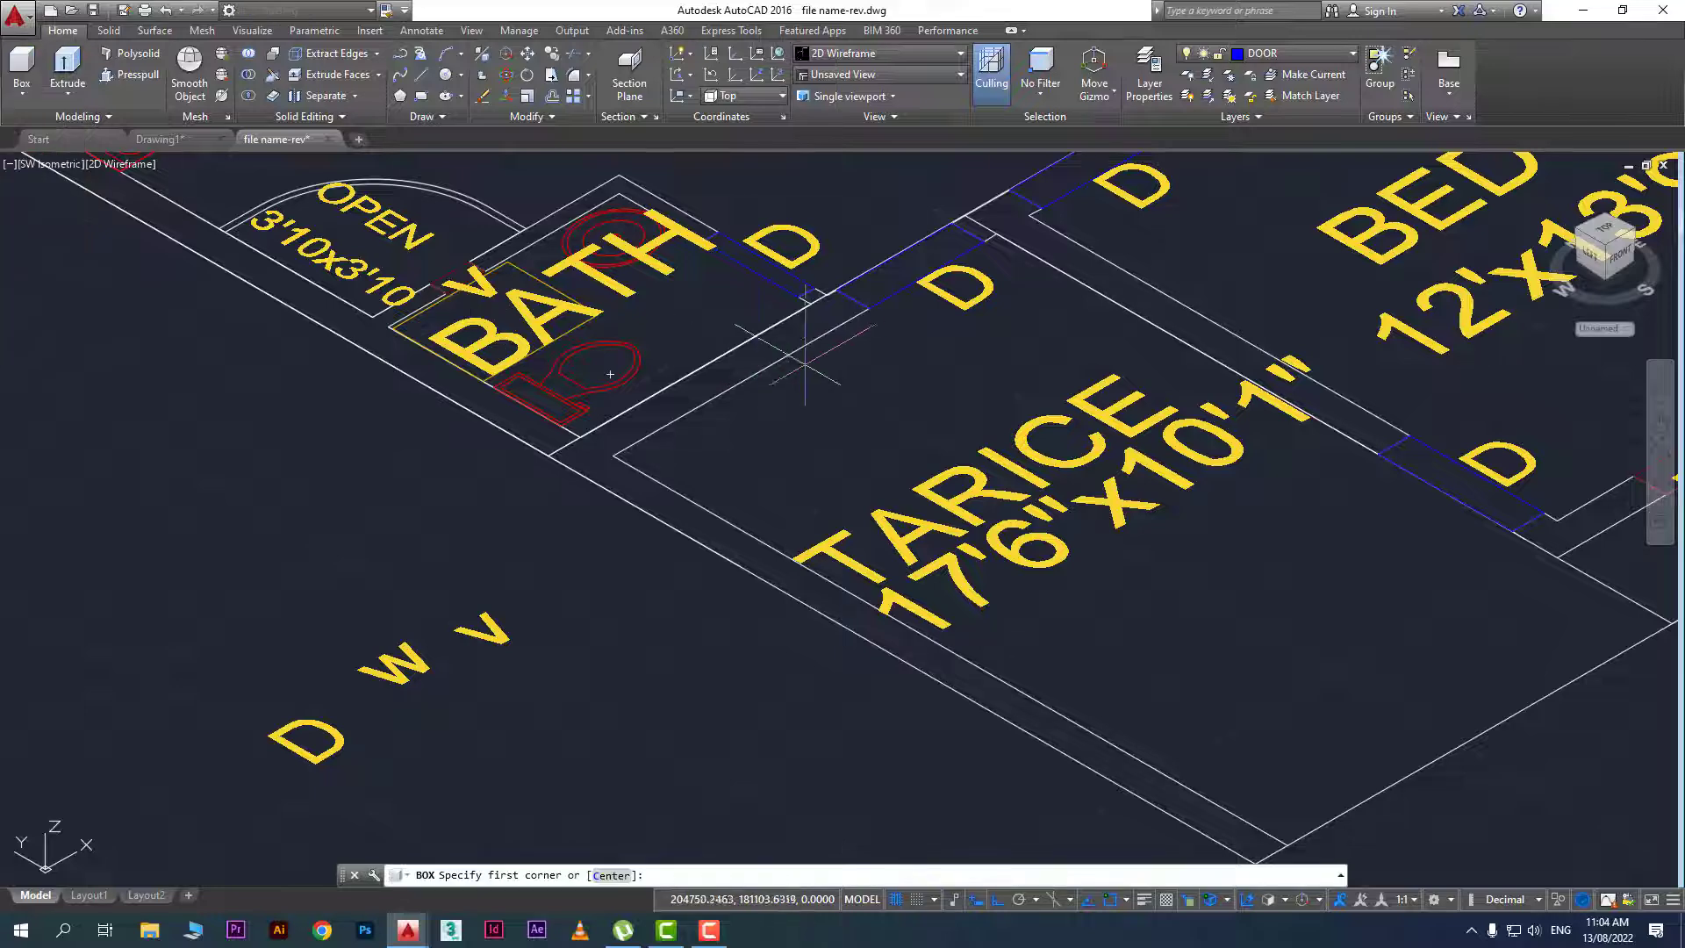
left_click(869, 308)
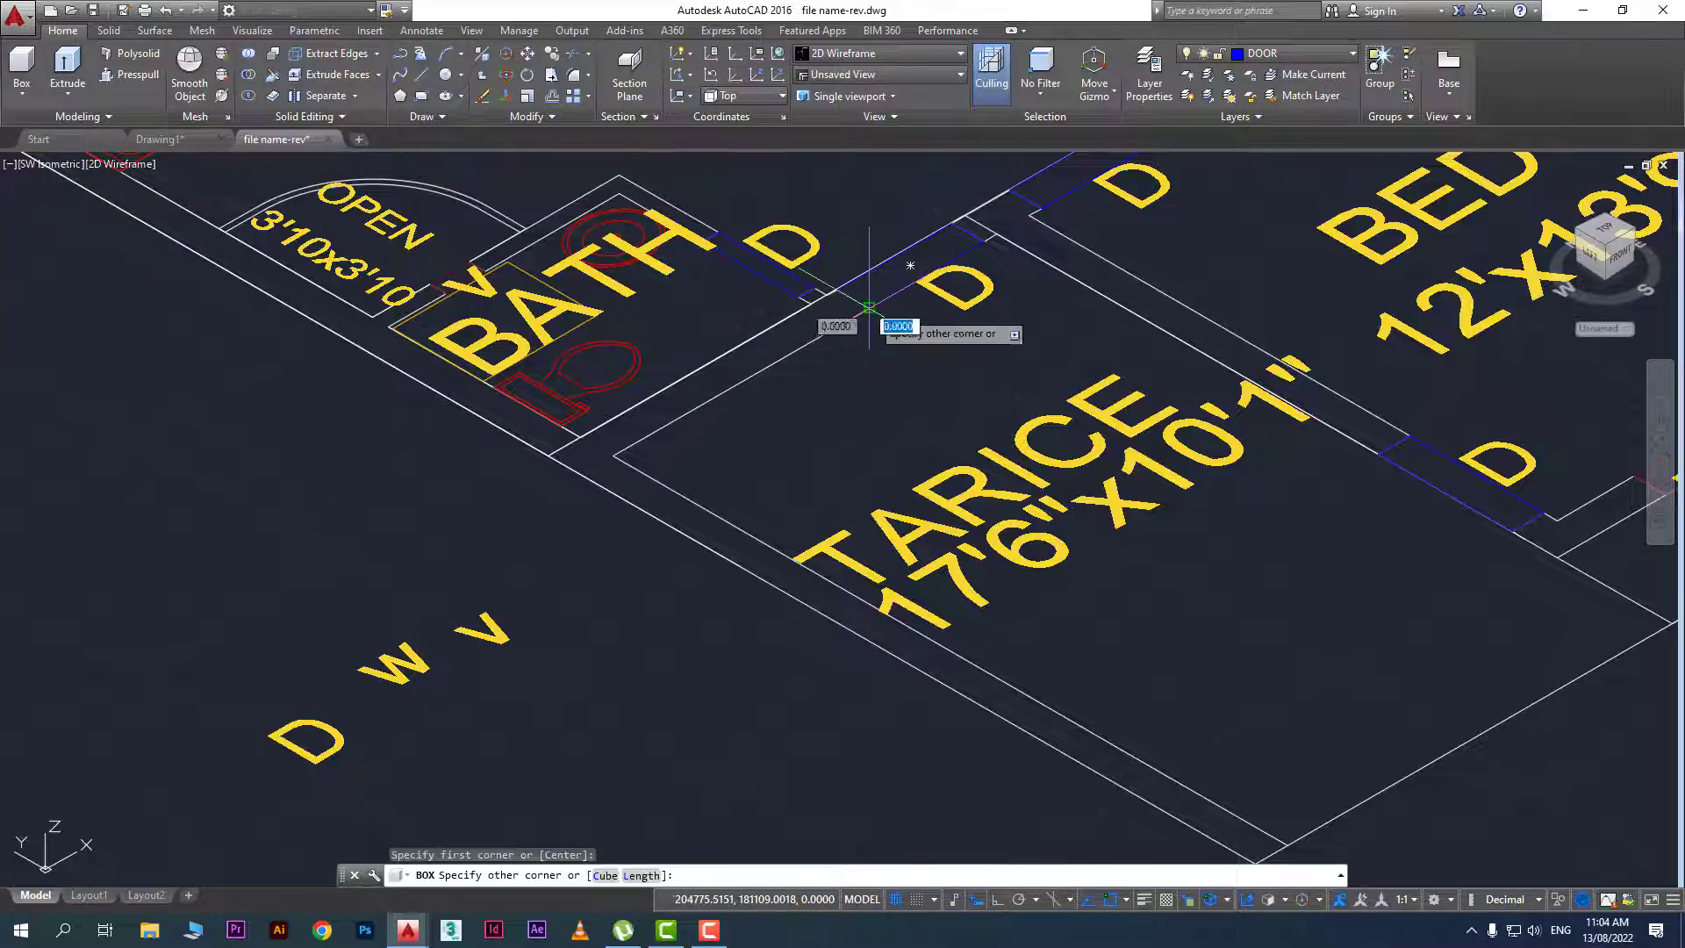
left_click(562, 452)
scroll(547, 358, "down", 2)
middle_click_drag(548, 358, 546, 536)
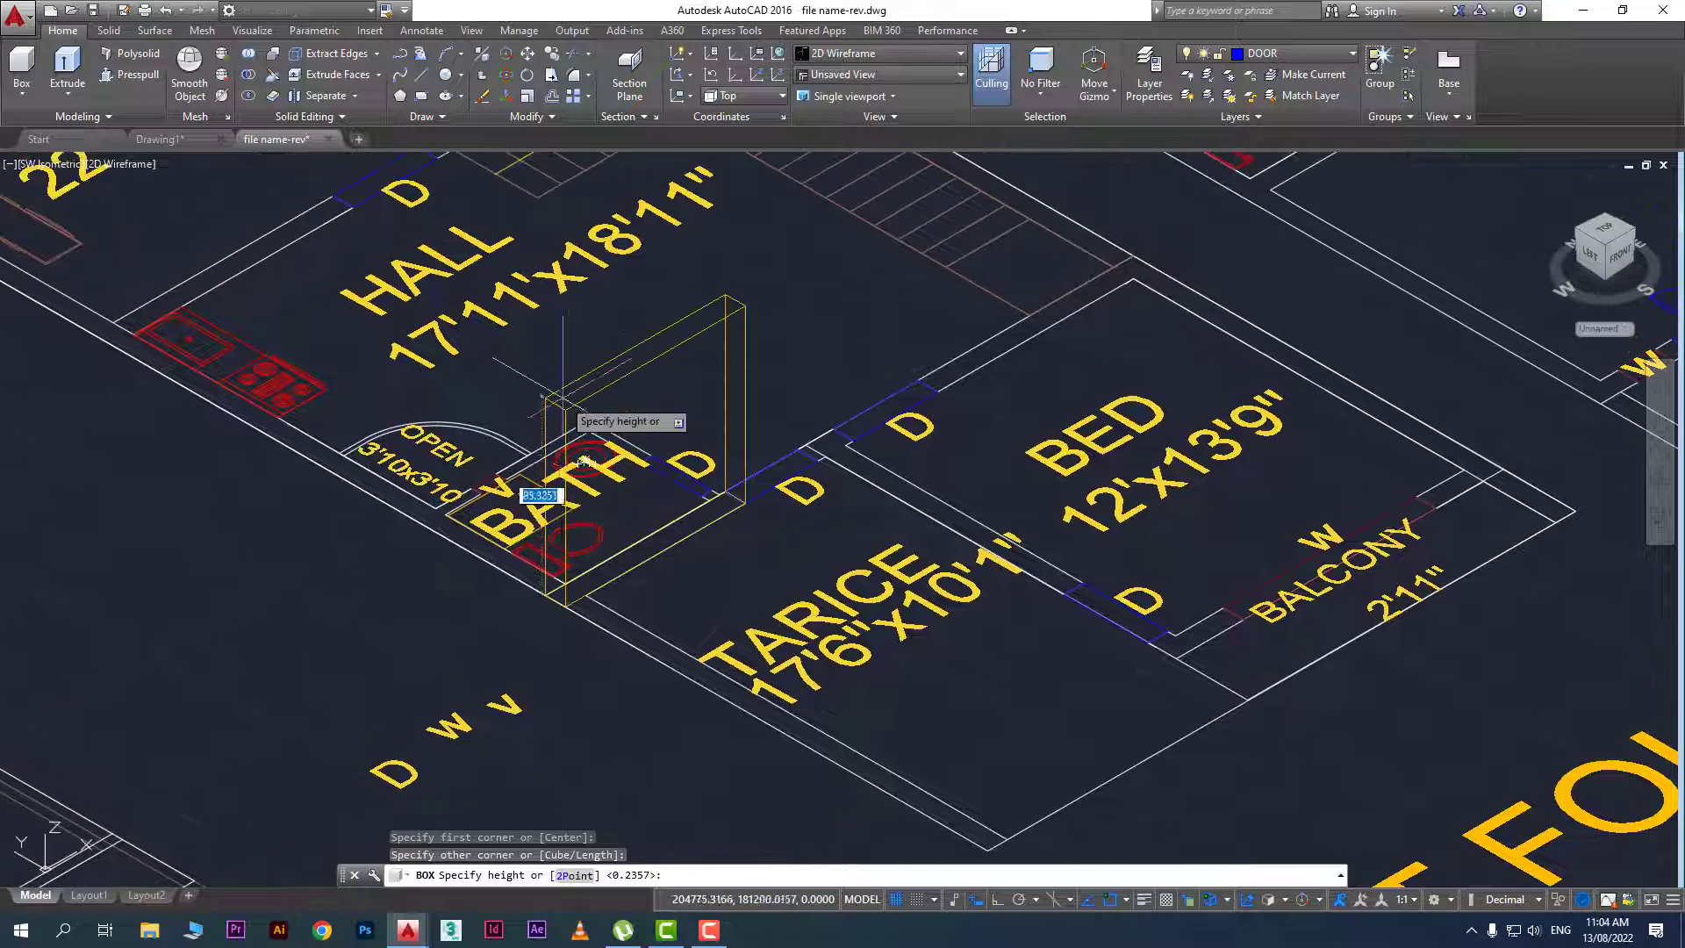
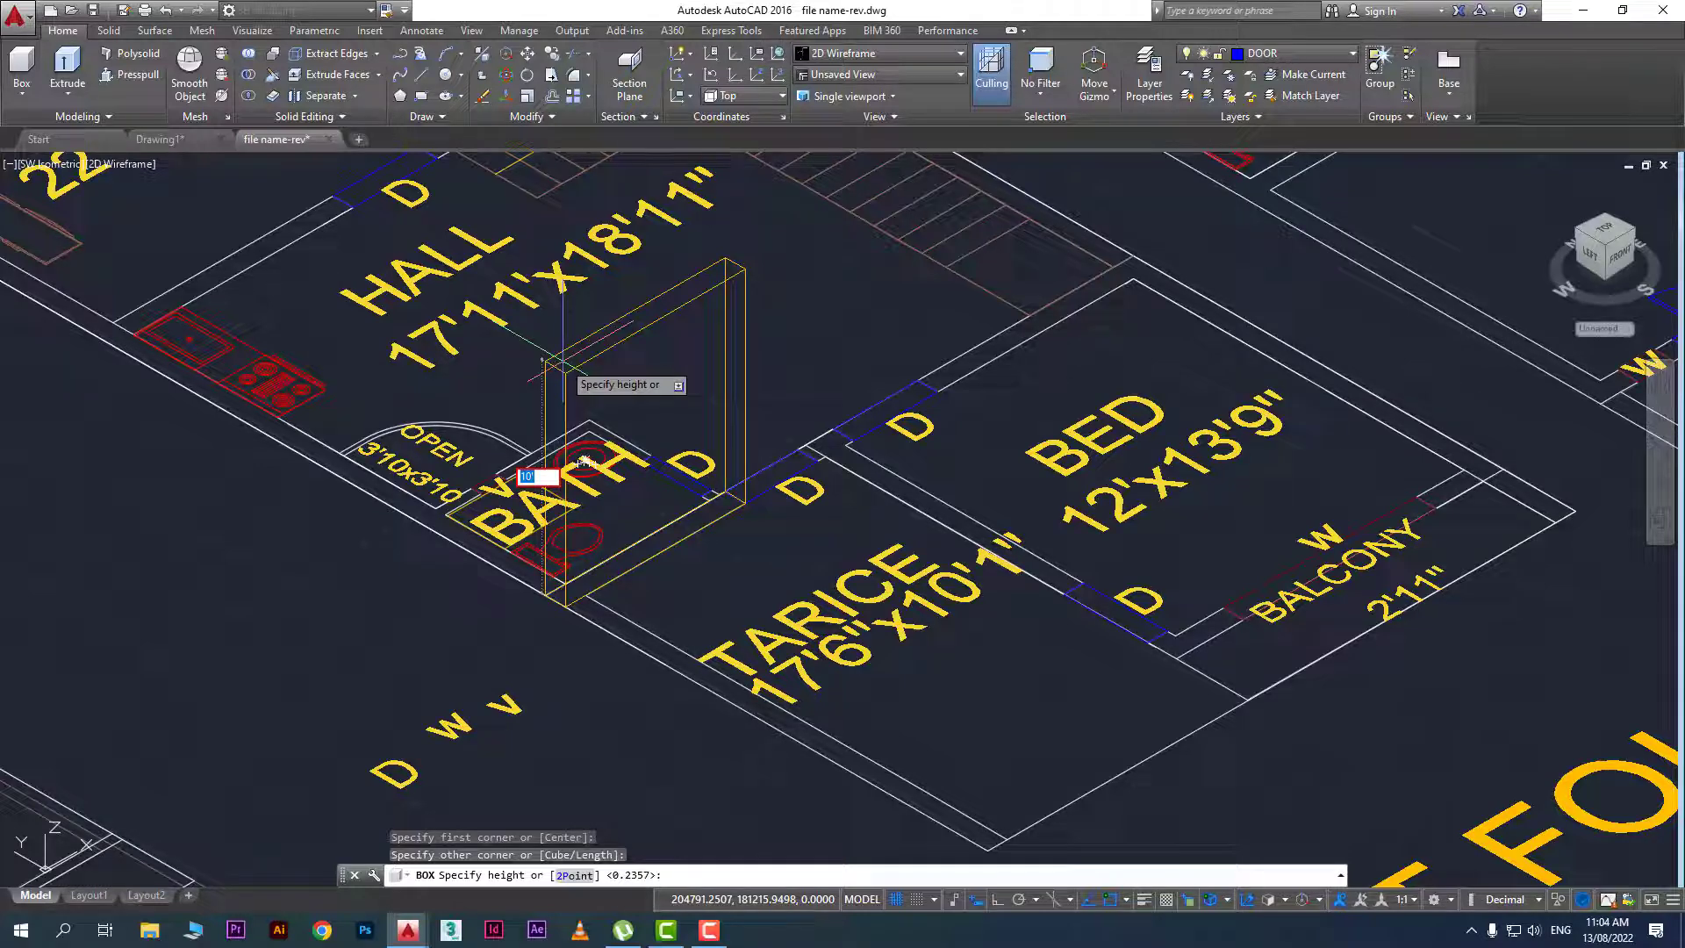
key("Escape")
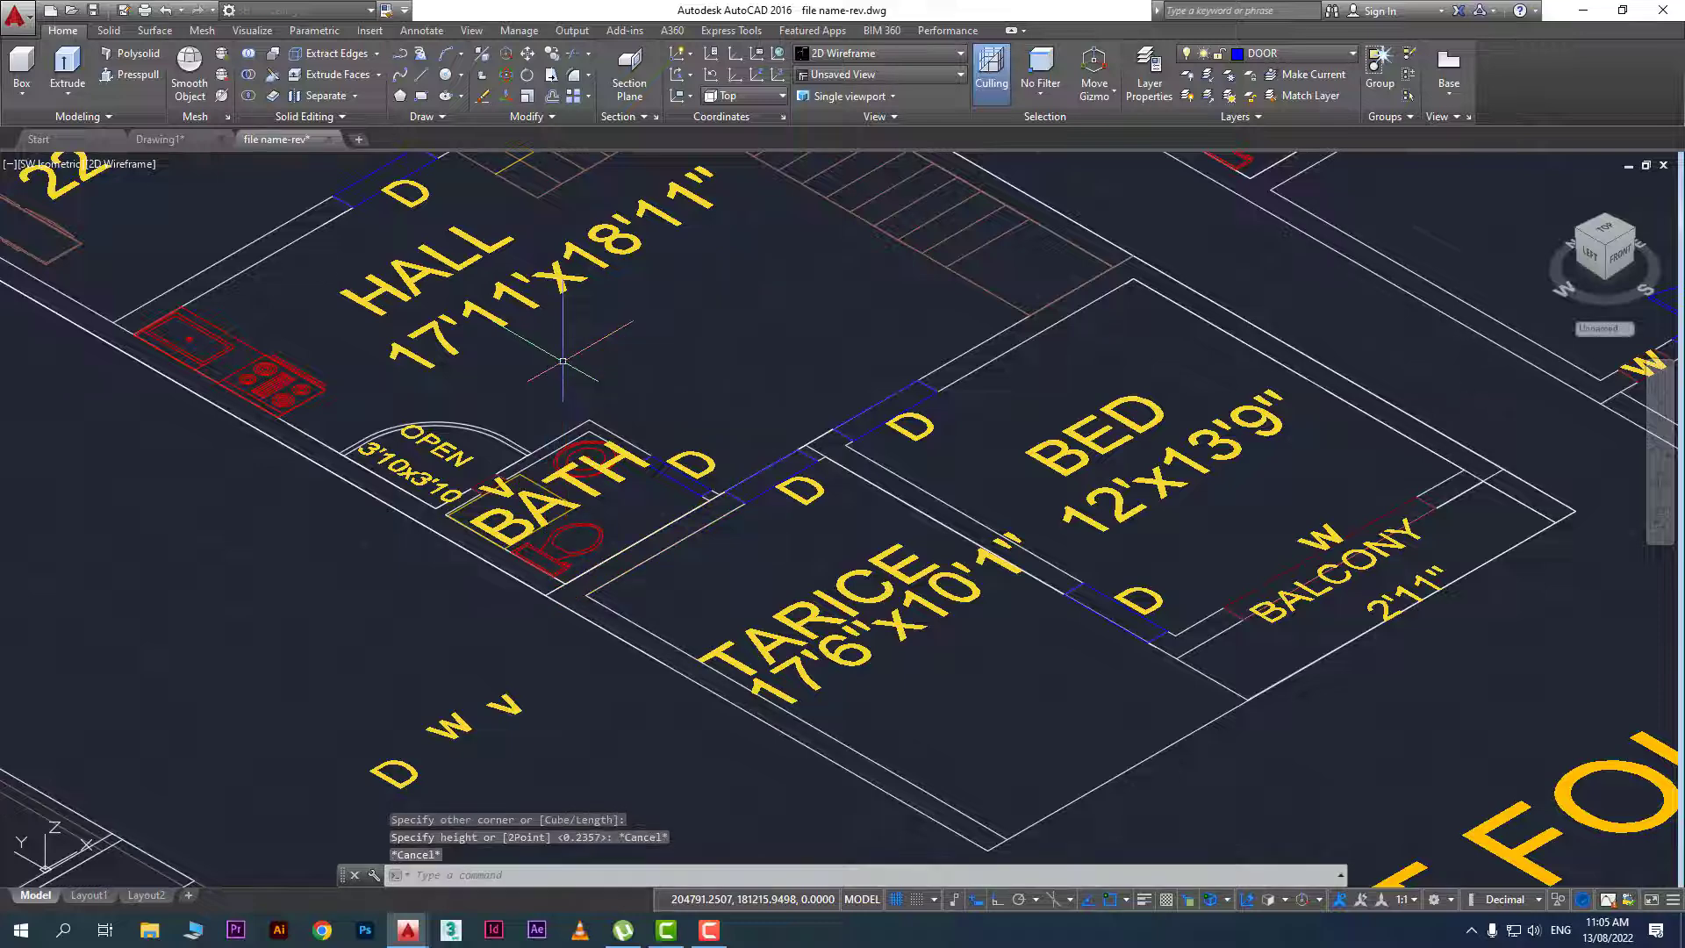
Configure the drawing units to Architectural length type with an insertion scale in inches
type("un")
key("Return")
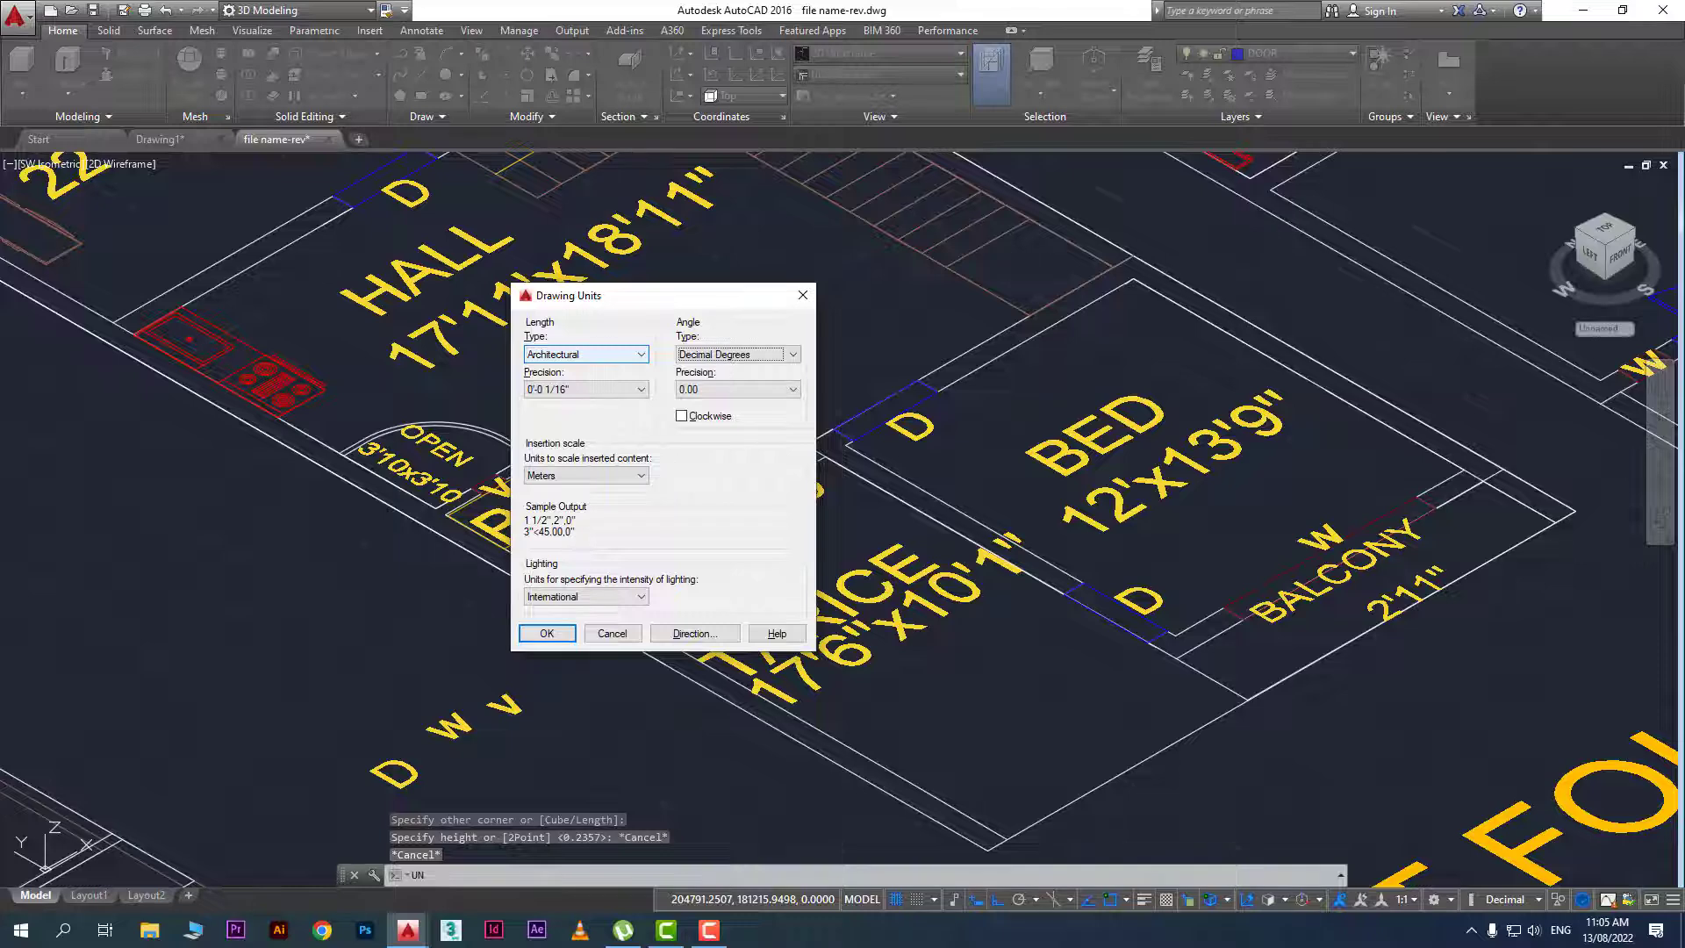
key("Tab")
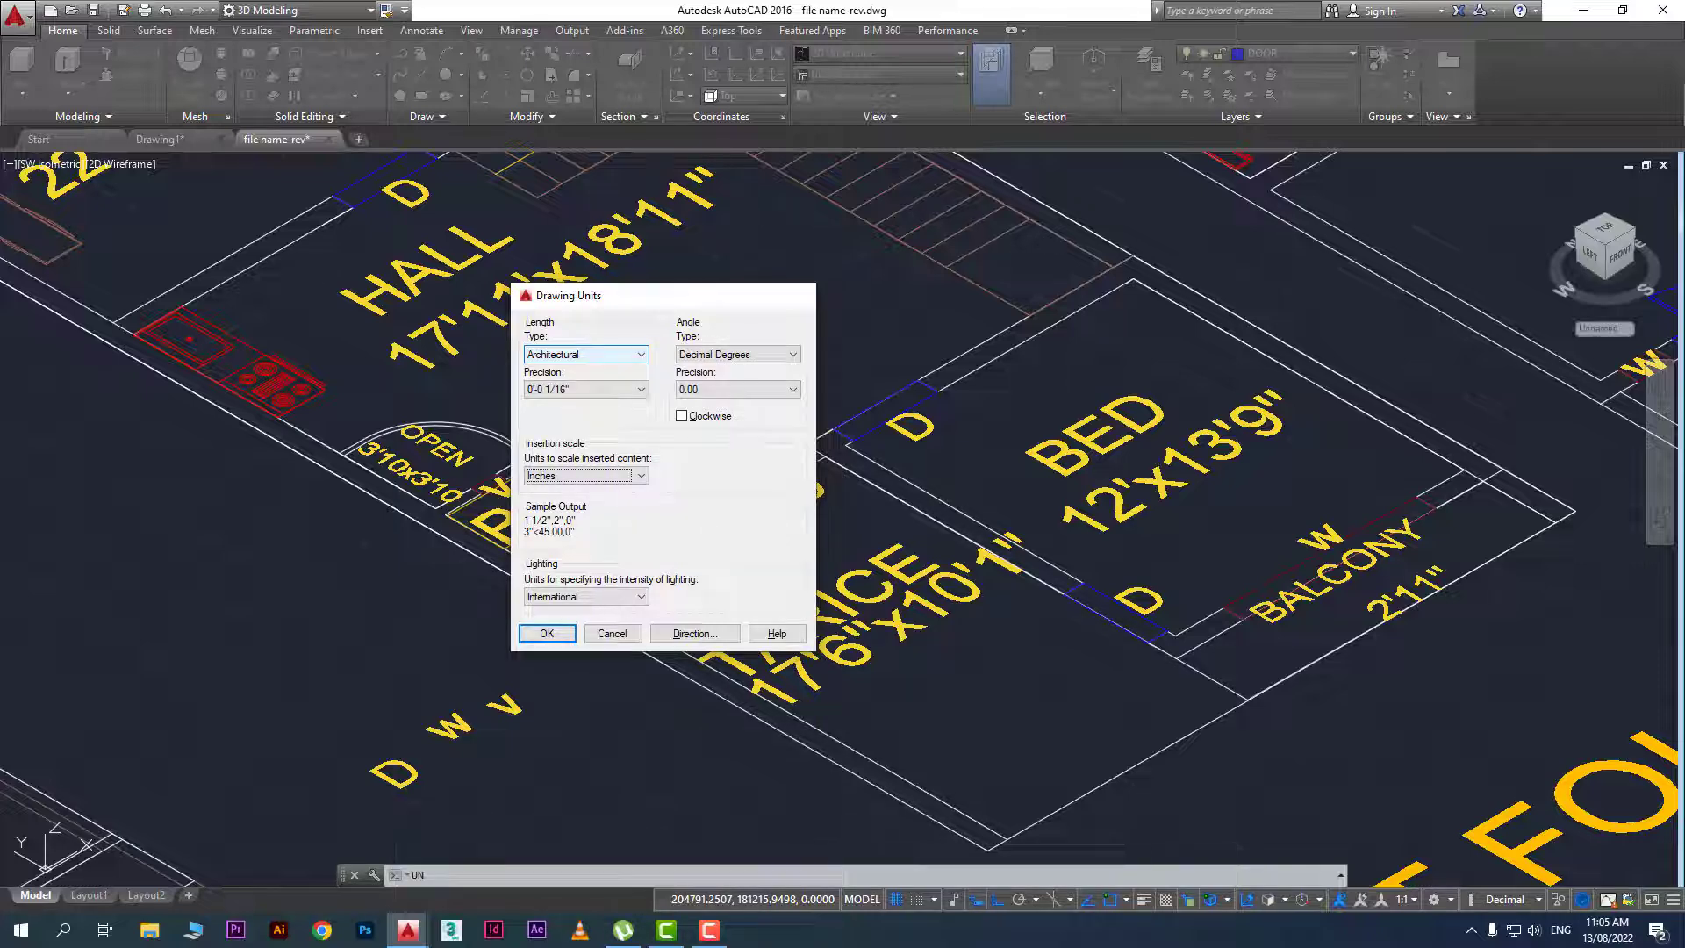
key("Return")
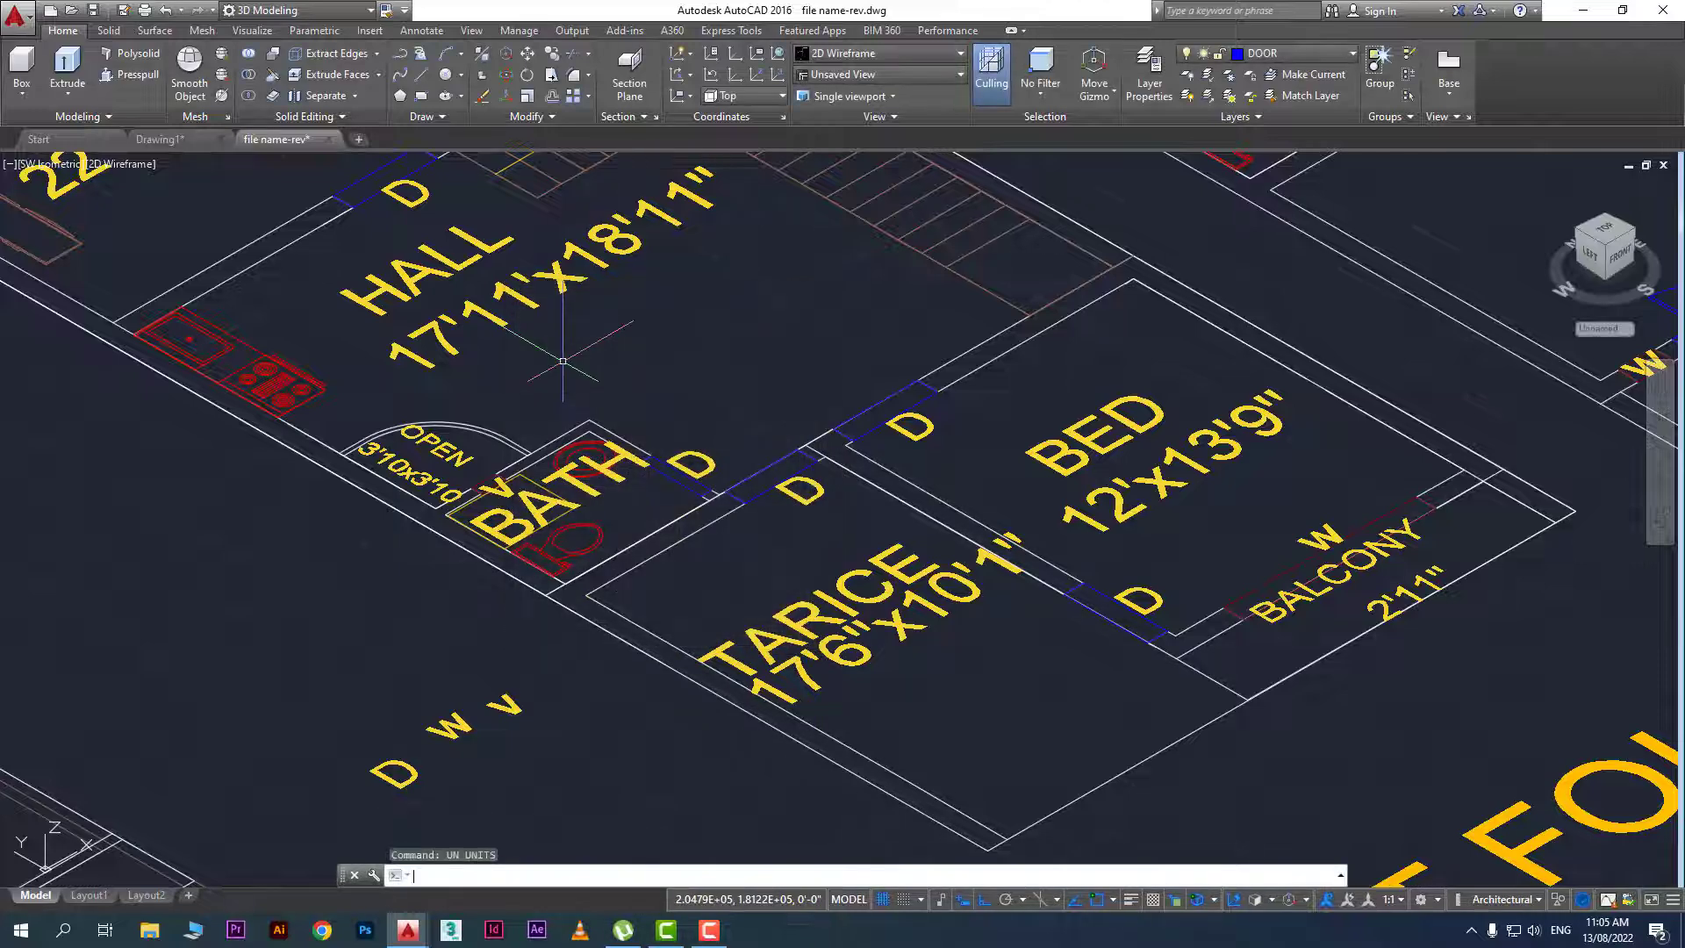
Set the visual style to Shaded with edges and create a 10' high solid box on the wall between BATH and TARICE
left_click(136, 169)
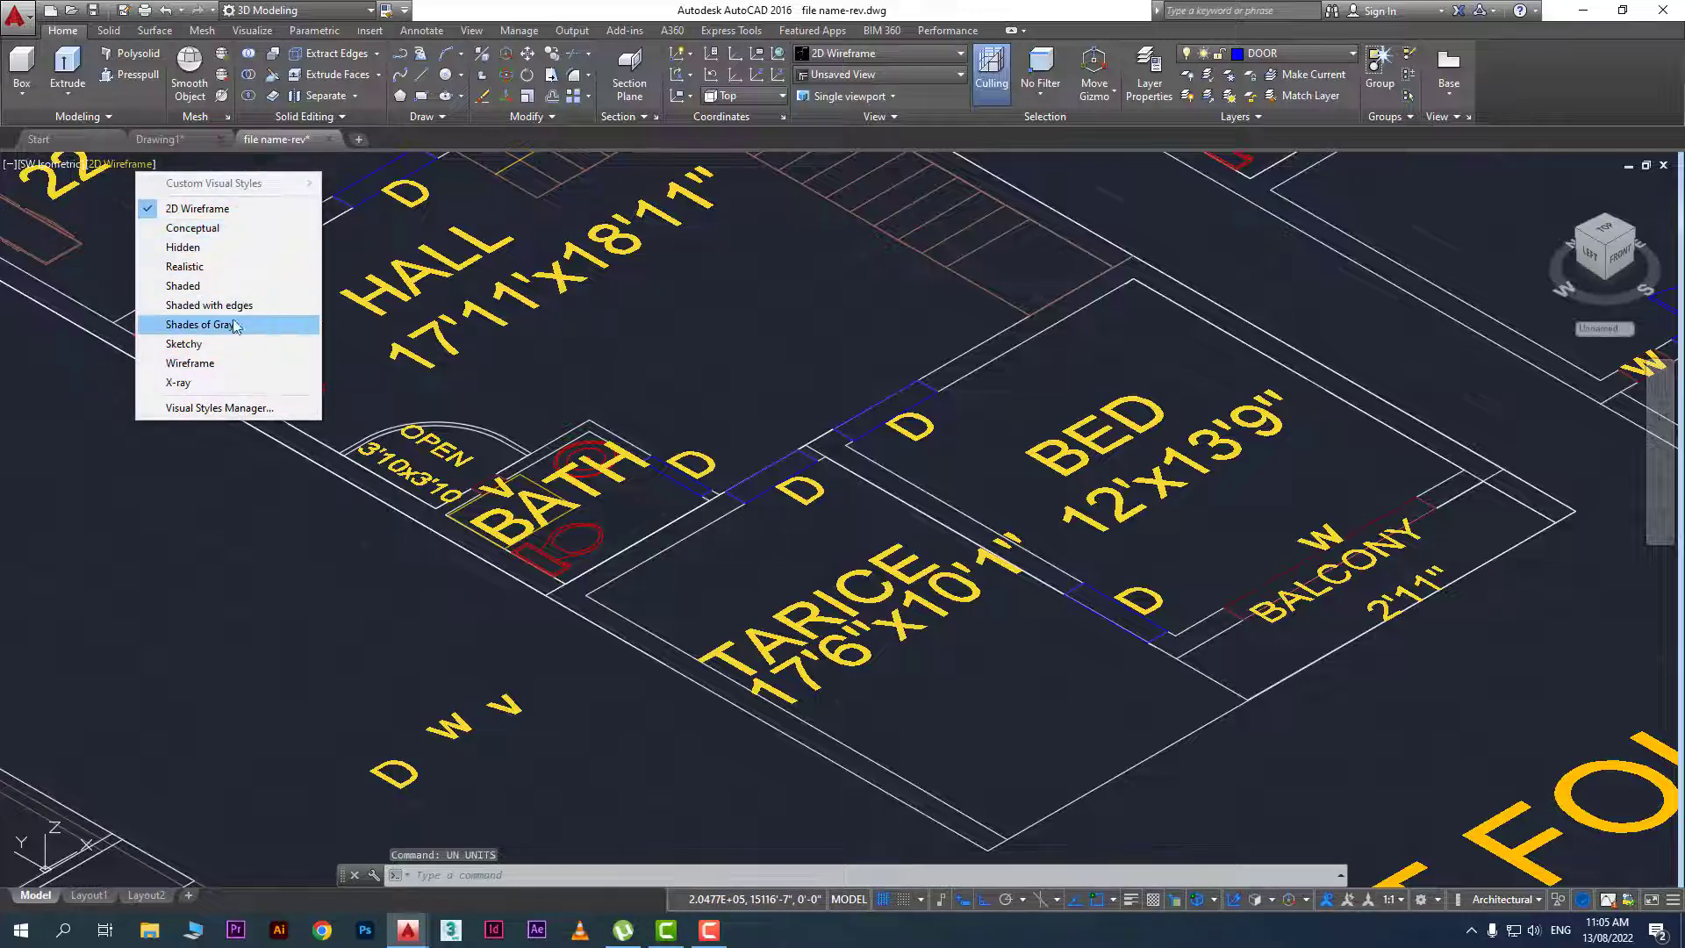
left_click(281, 306)
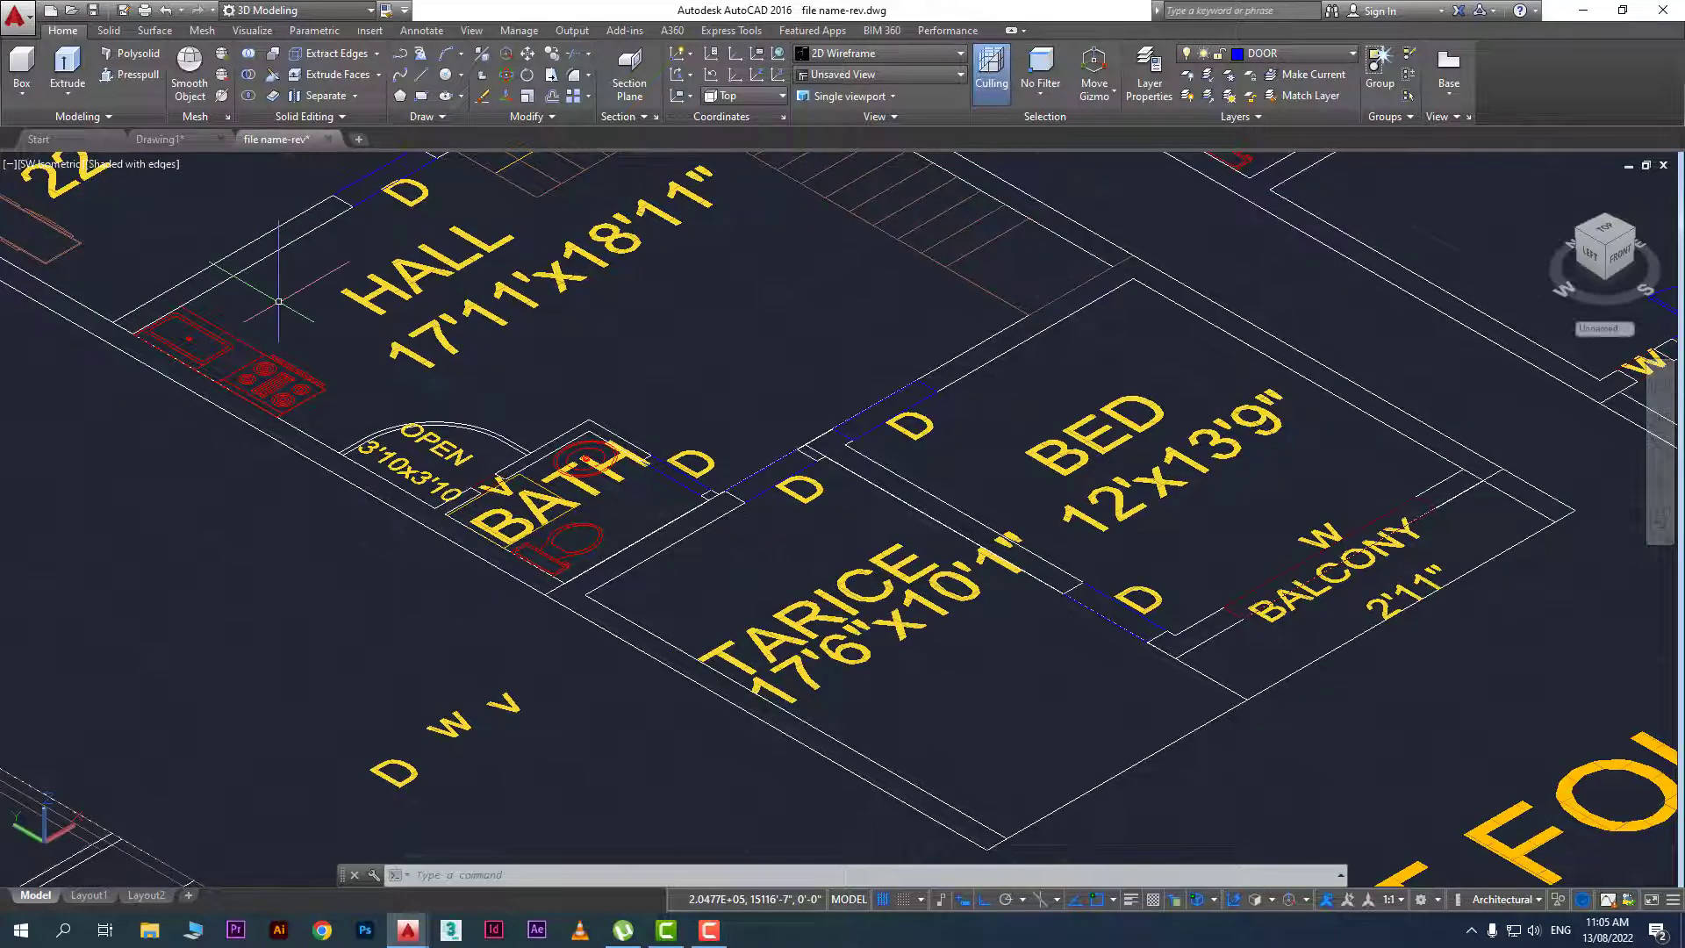
left_click(22, 70)
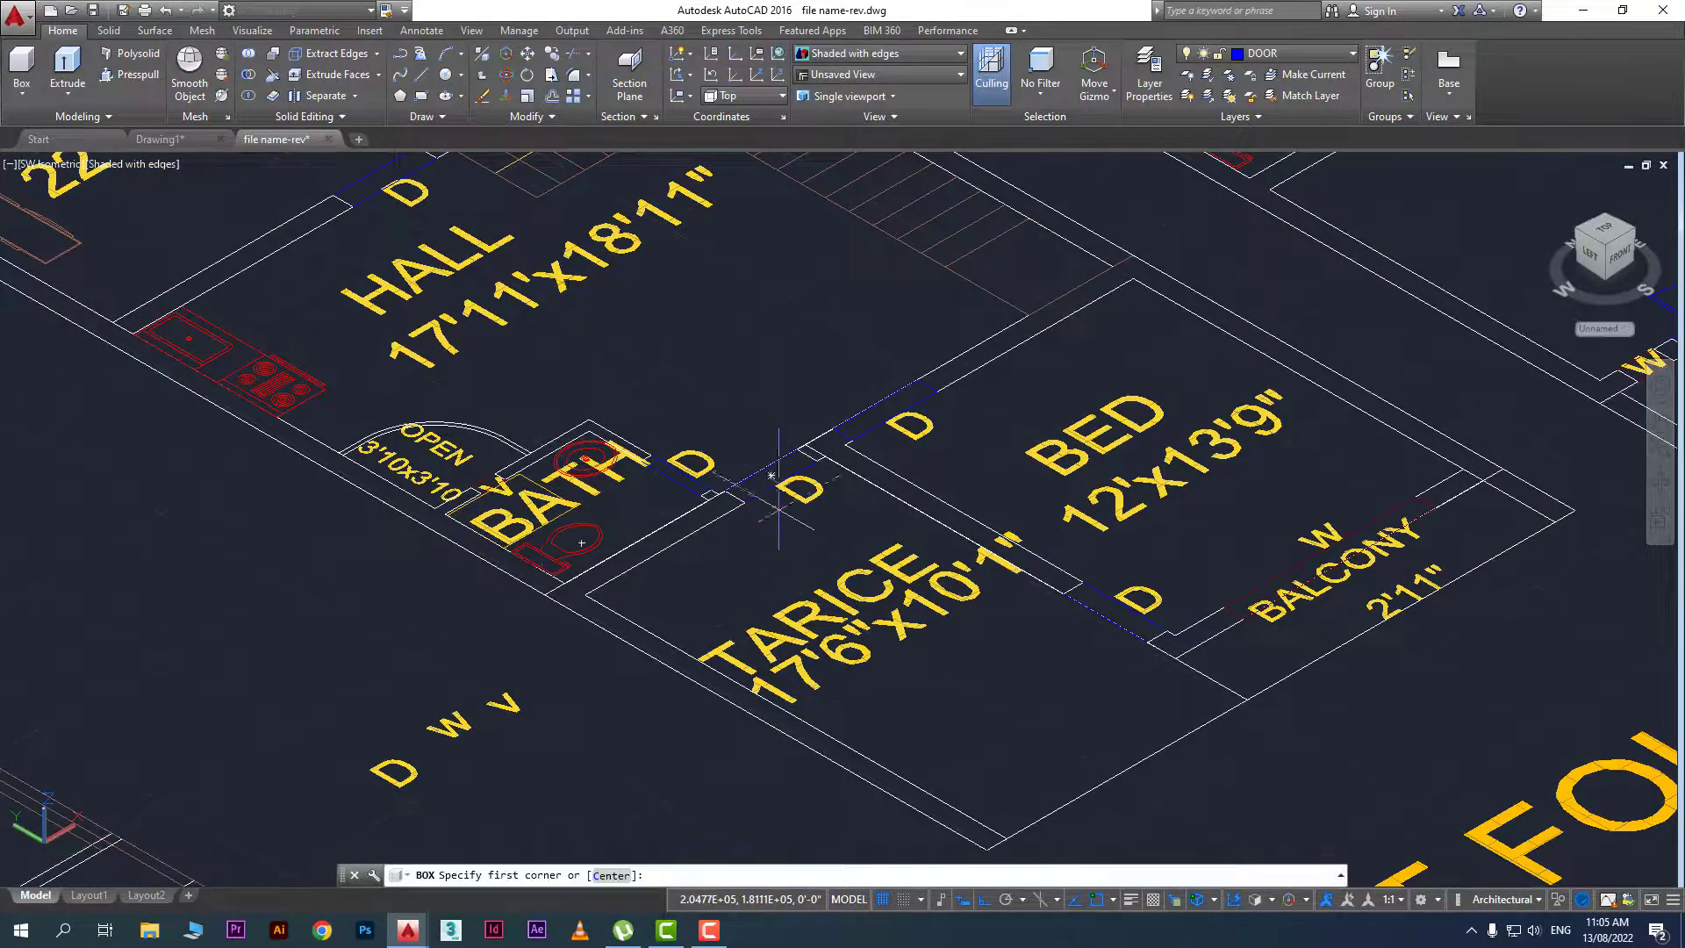
left_click(744, 503)
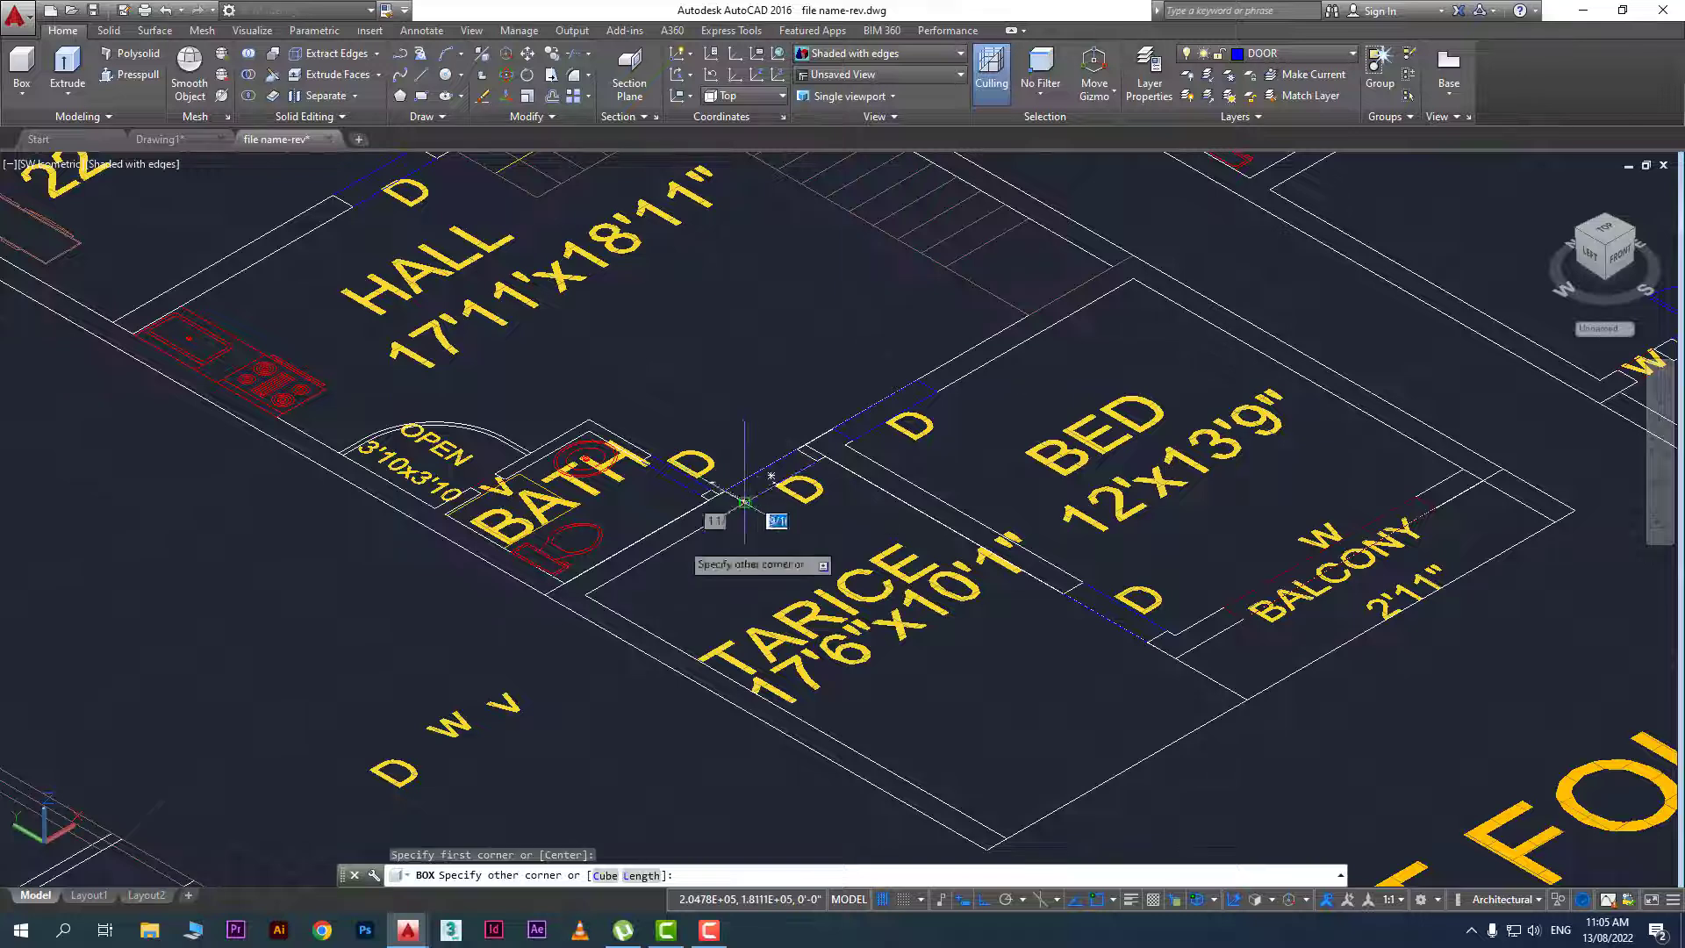
left_click(545, 596)
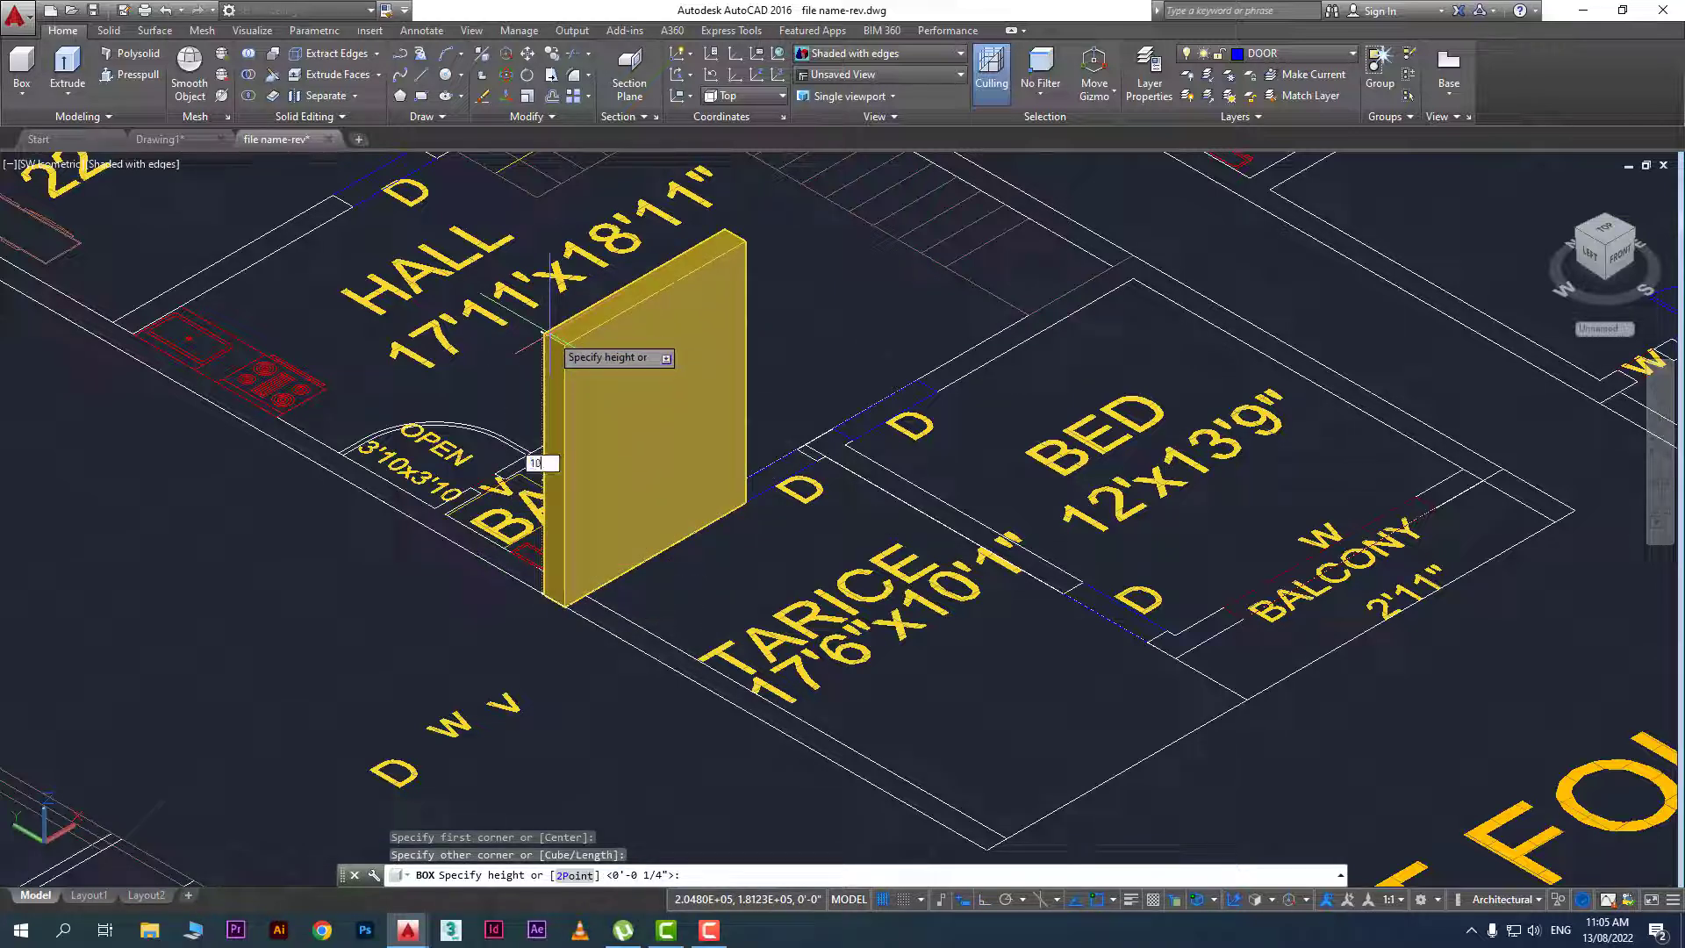
type("10'")
key("Return")
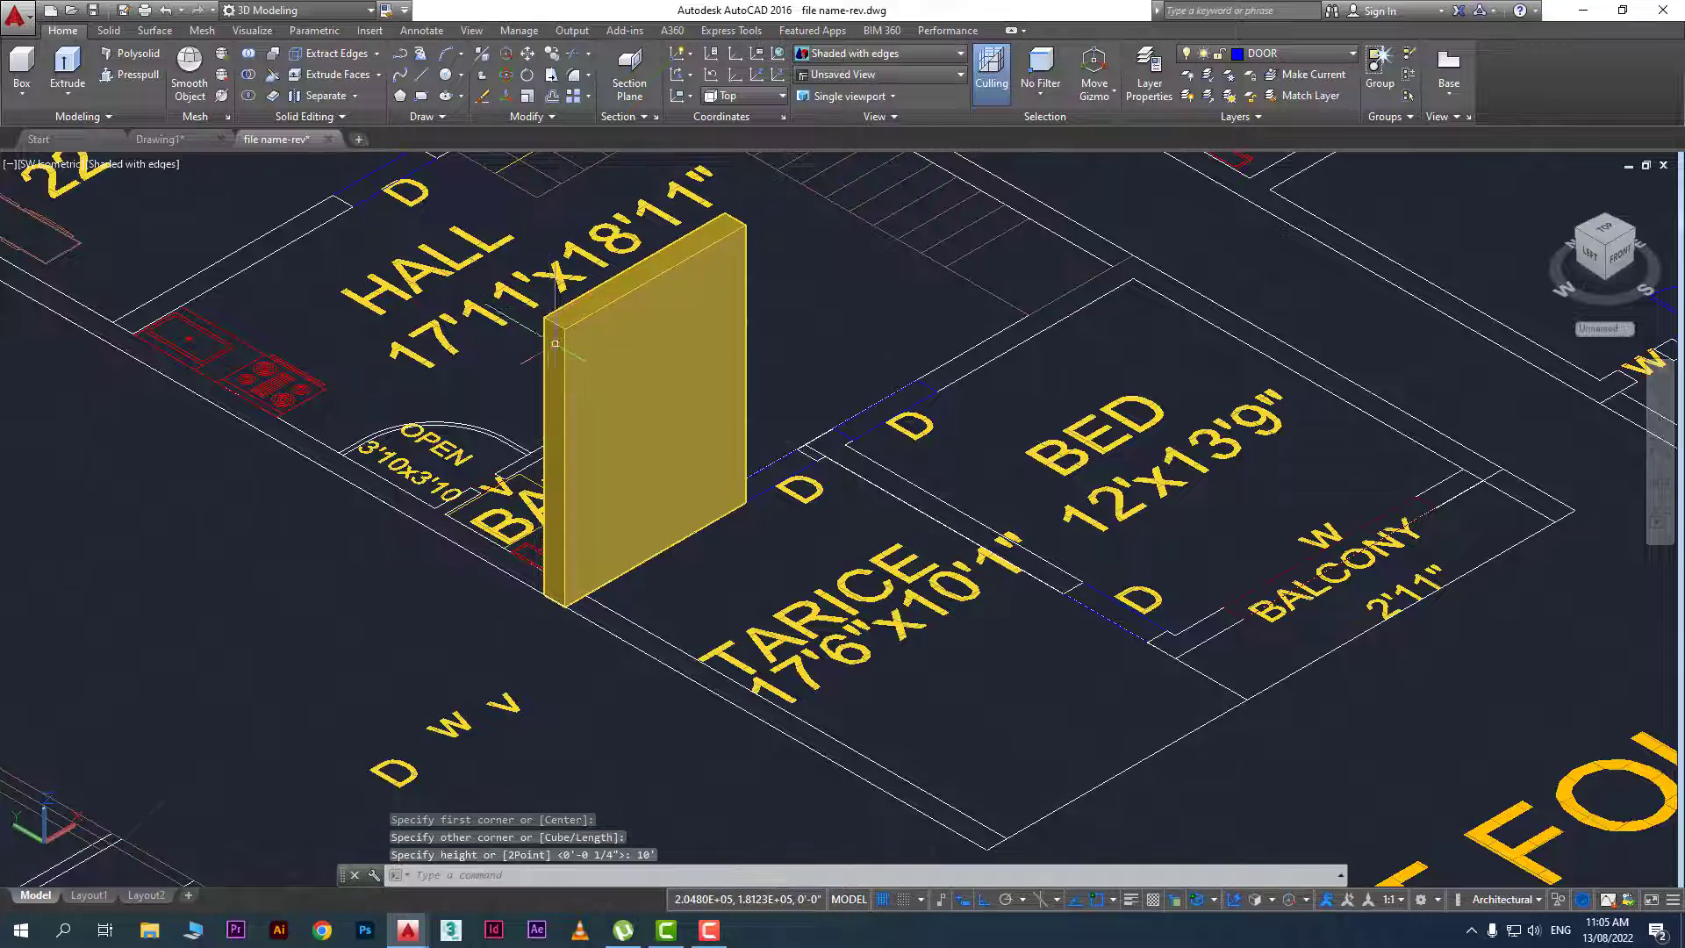
Create a solid box on the BED–HALL wall section between the door and the kitchen-side outer wall, matching the first box's height
scroll(609, 534, "down", 3)
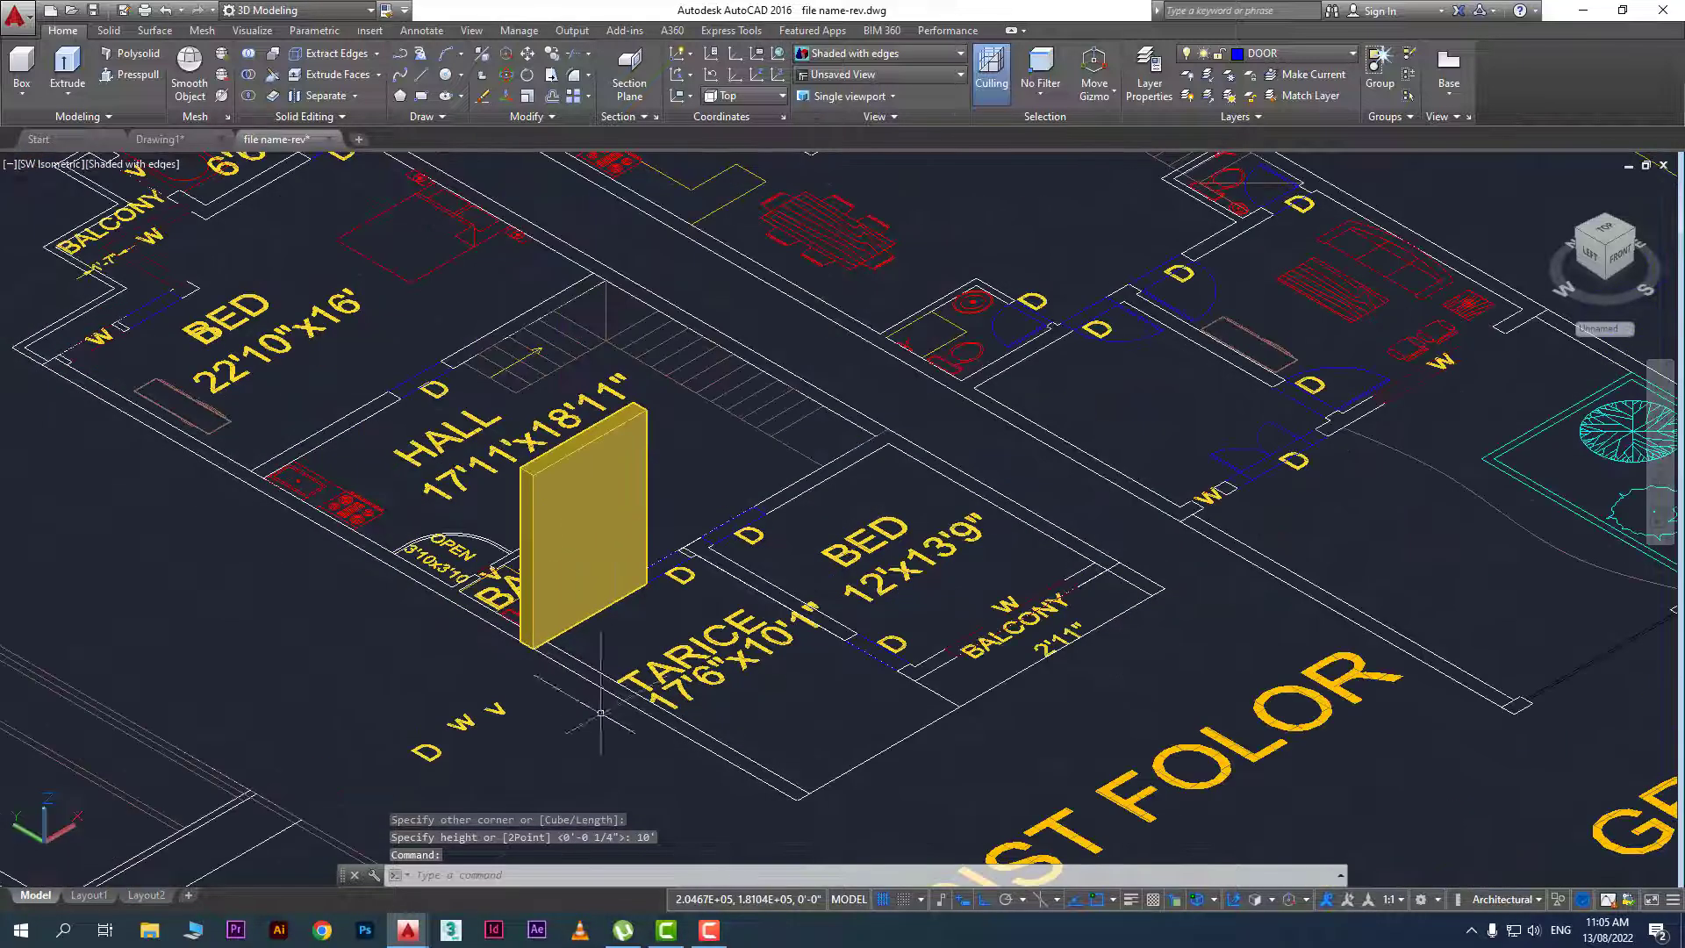
middle_click_drag(600, 712, 580, 702)
scroll(444, 644, "up", 2)
mouse_move(444, 644)
middle_mouse_down()
mouse_move(590, 670)
mouse_move(583, 636)
mouse_move(679, 650)
middle_mouse_up()
key("alt")
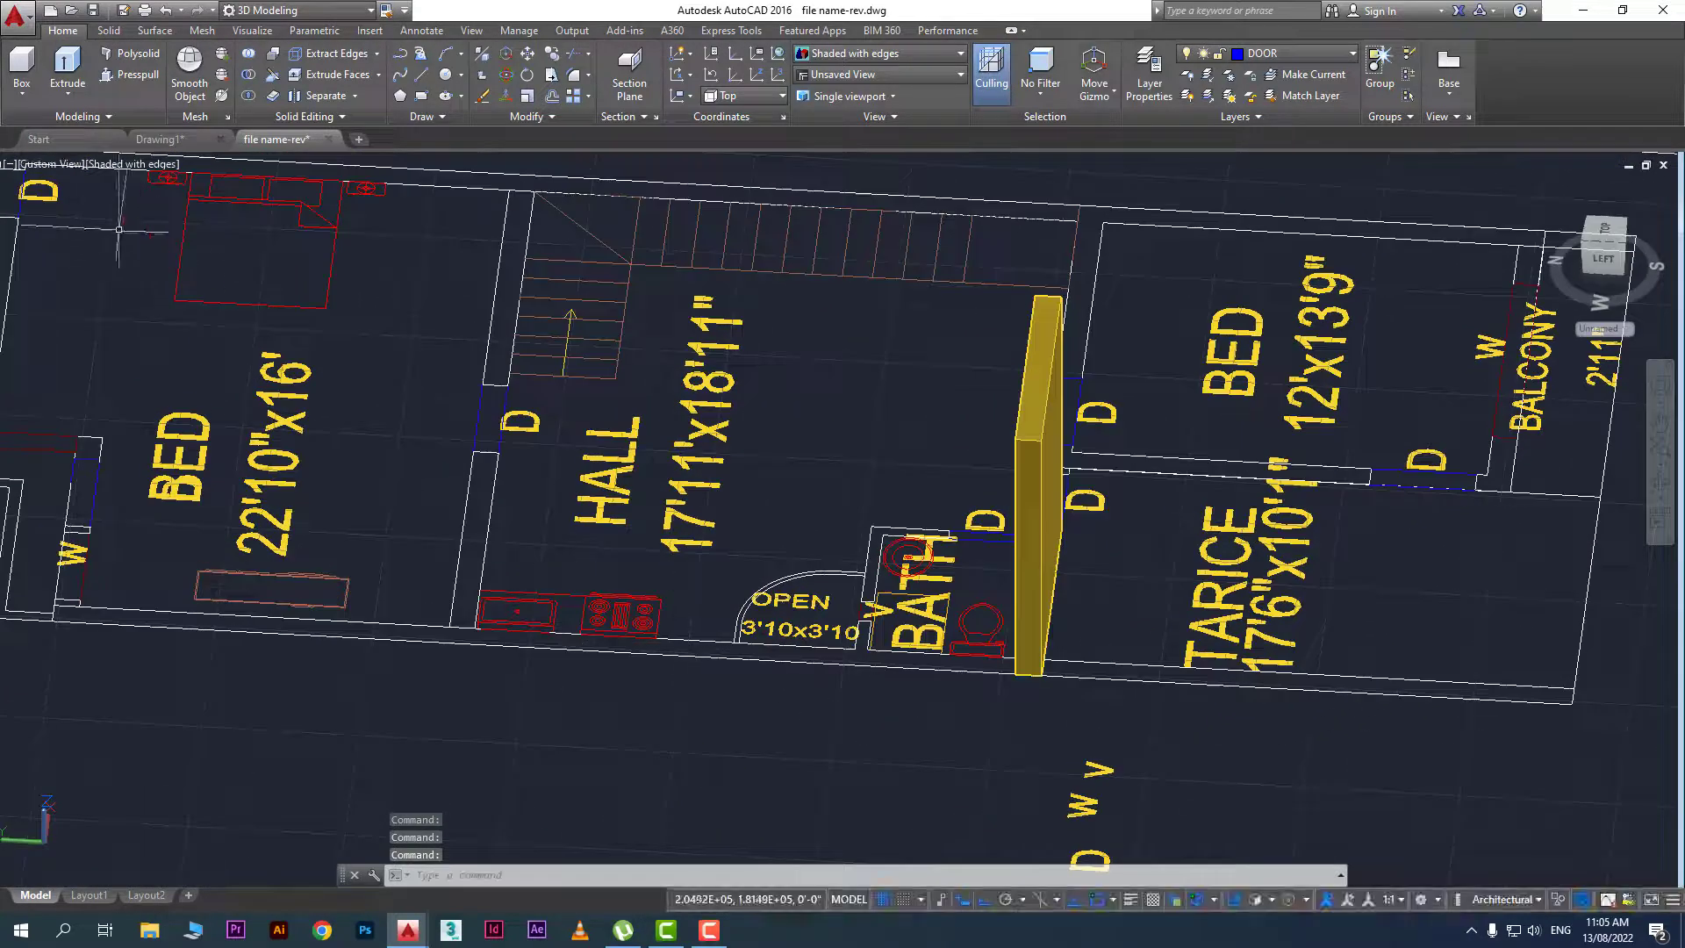
left_click(21, 69)
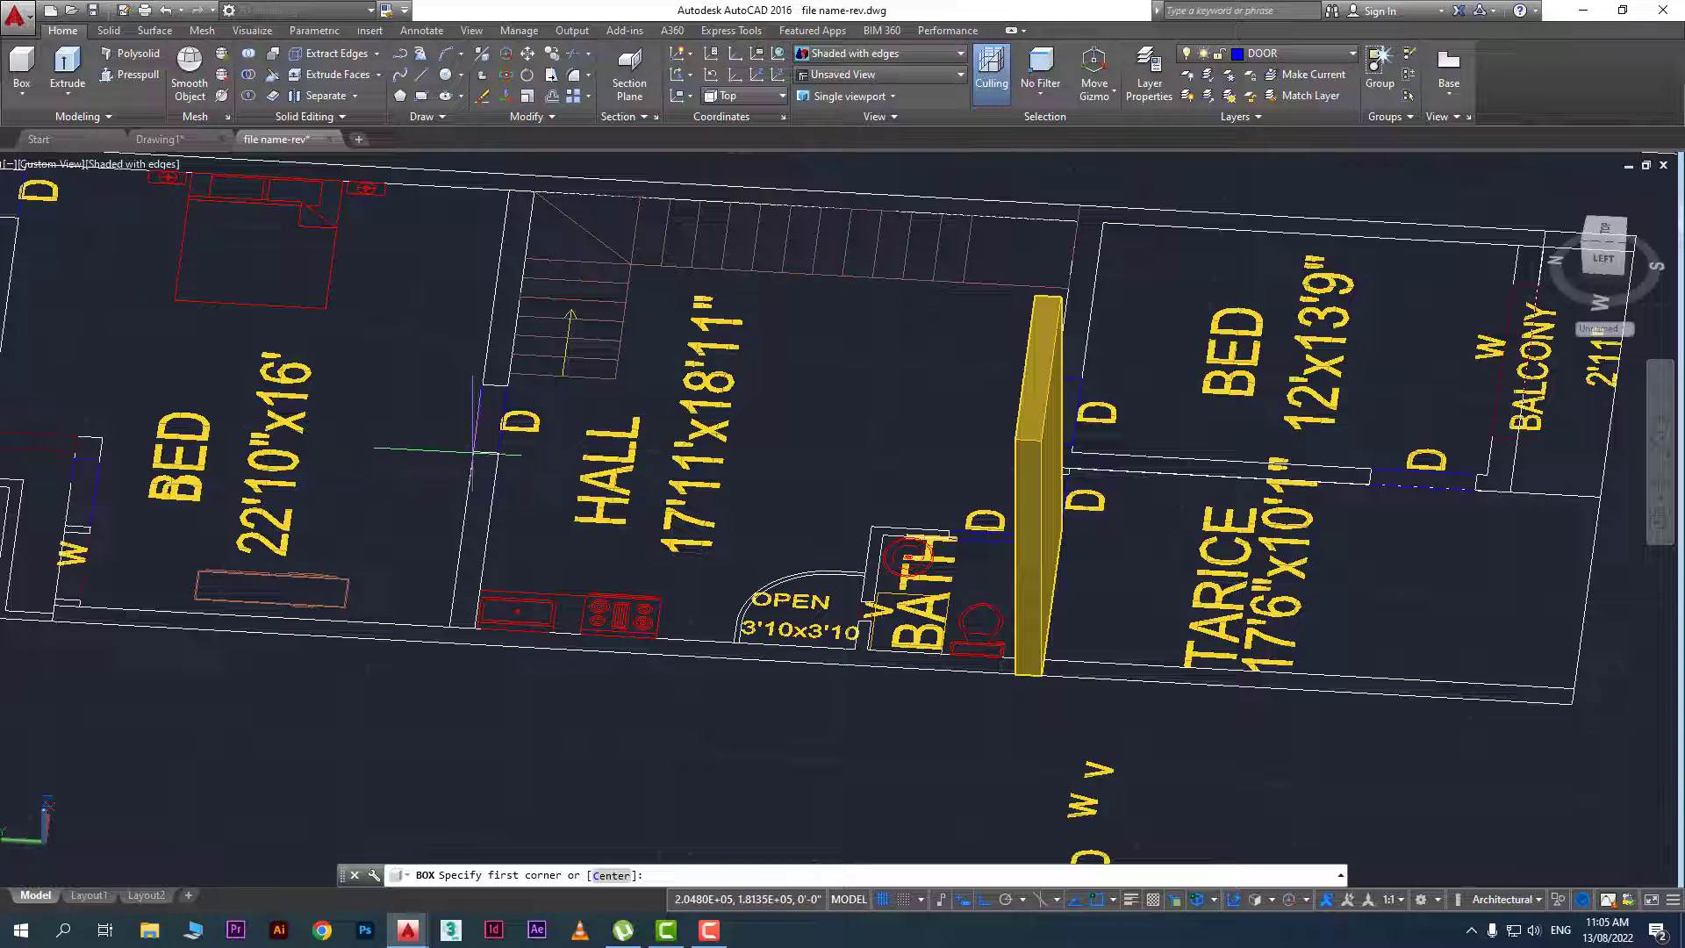
left_click(487, 453)
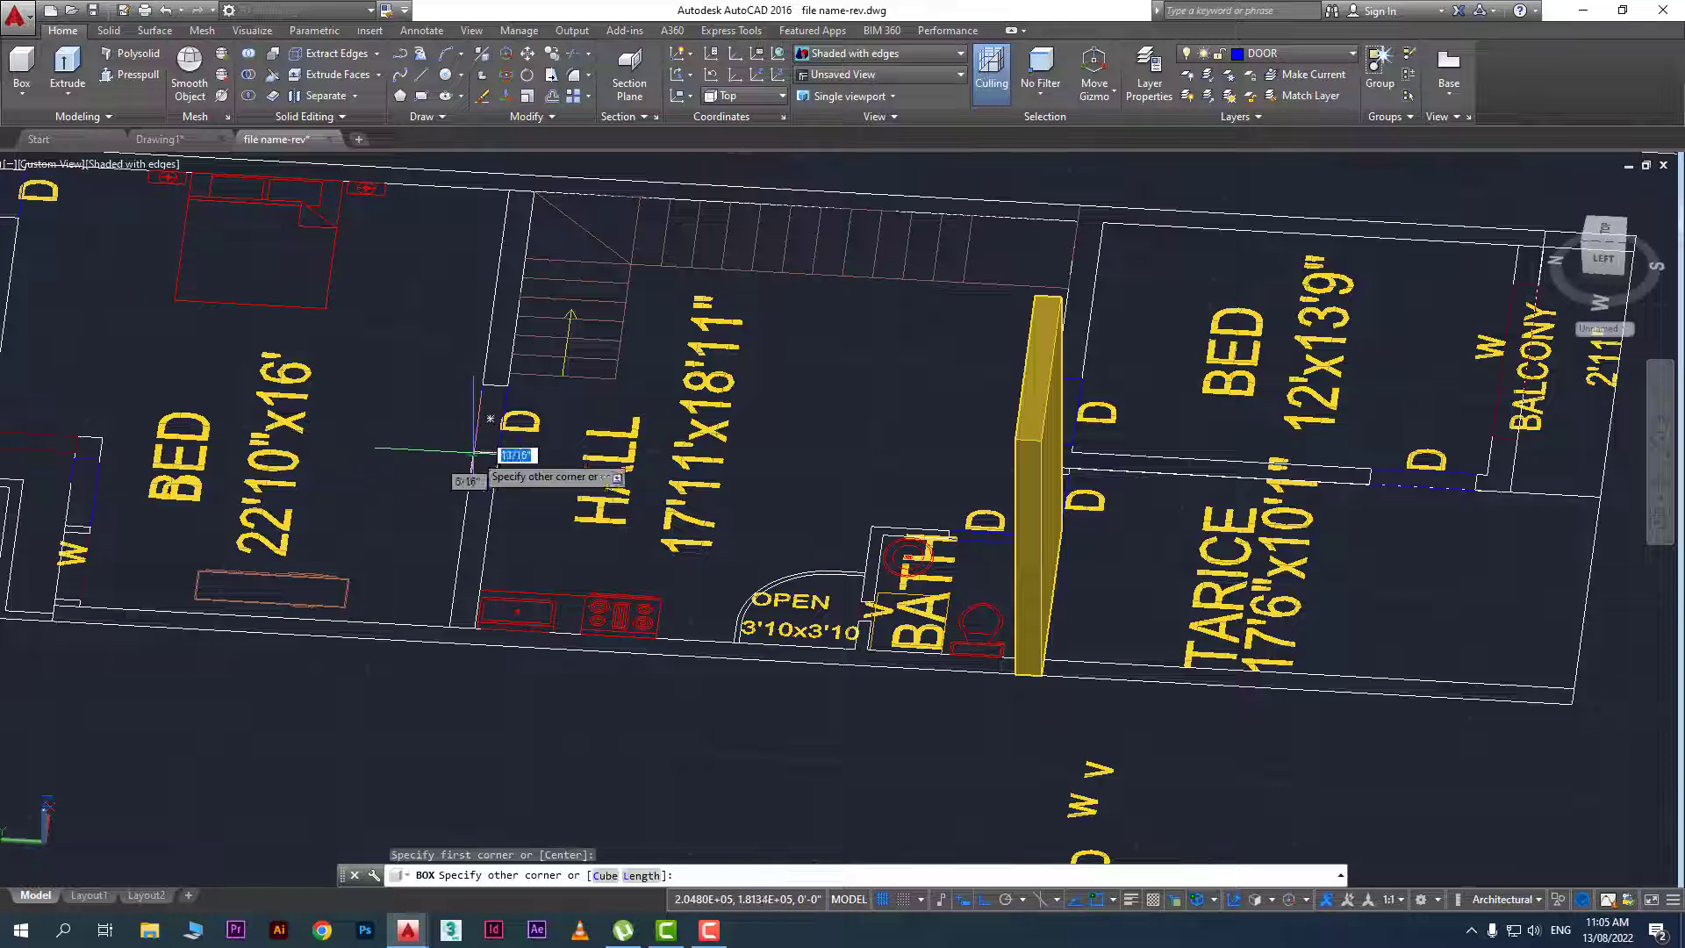
left_click(479, 622)
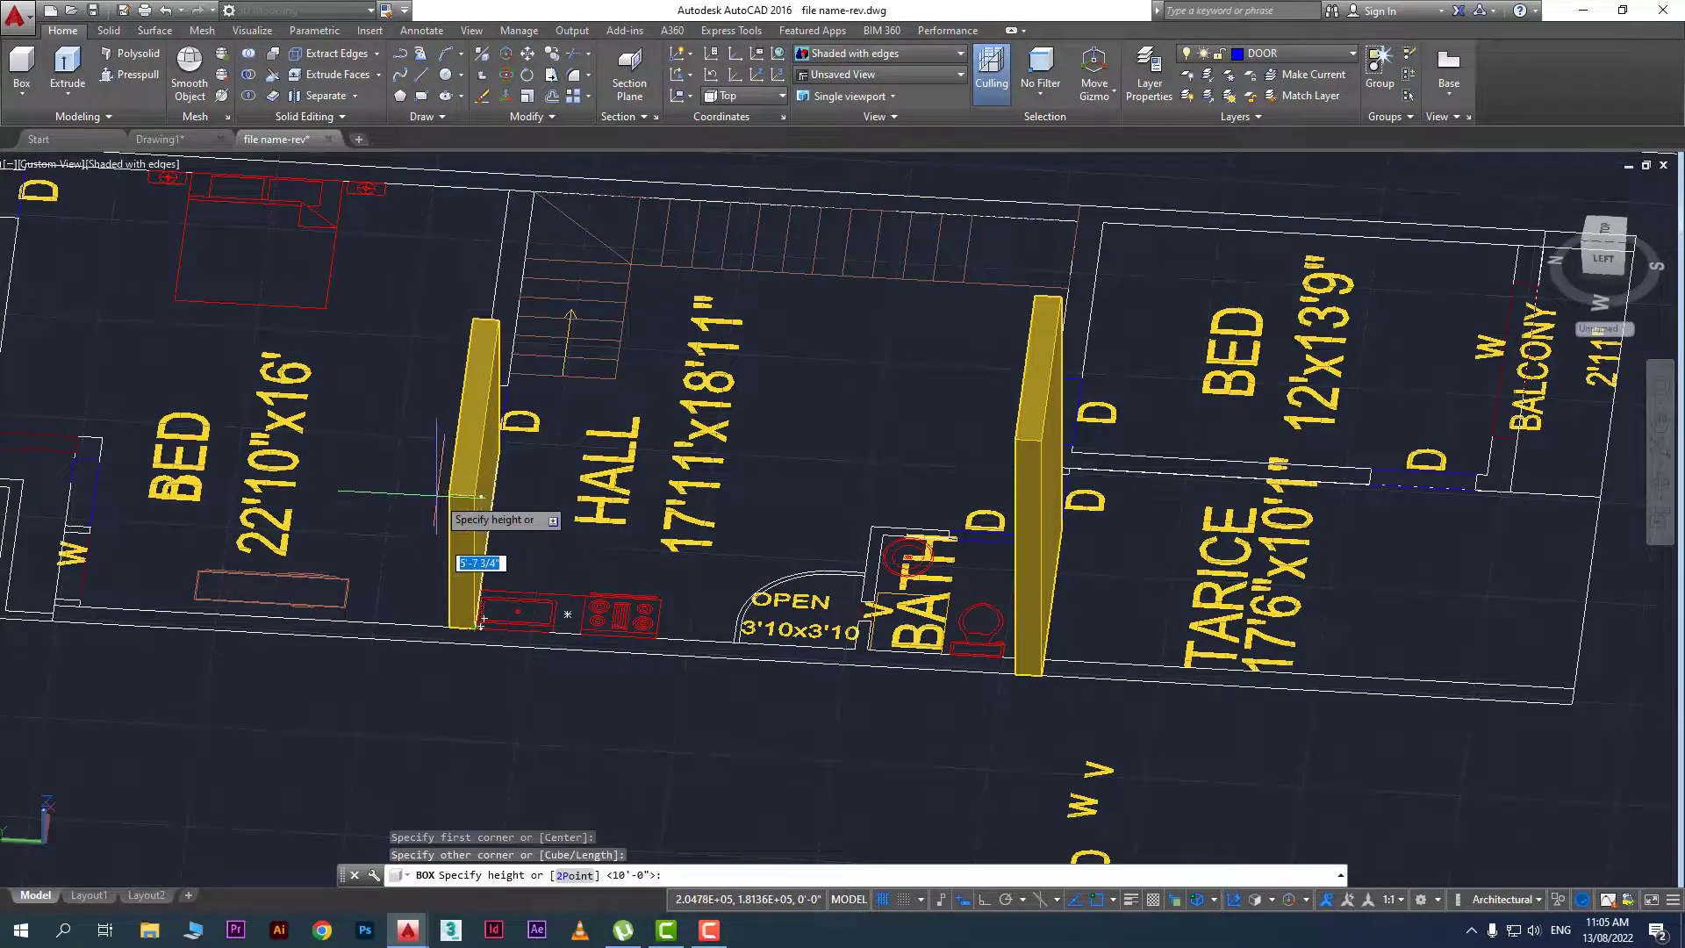
left_click(1016, 434)
Create a solid box on the BED–HALL wall section beside the stairs, up to the outer wall, matching the neighbouring box's height
mouse_move(752, 474)
middle_mouse_down()
mouse_move(731, 610)
mouse_move(567, 641)
mouse_move(544, 579)
middle_mouse_up()
middle_click_drag(575, 478, 553, 738)
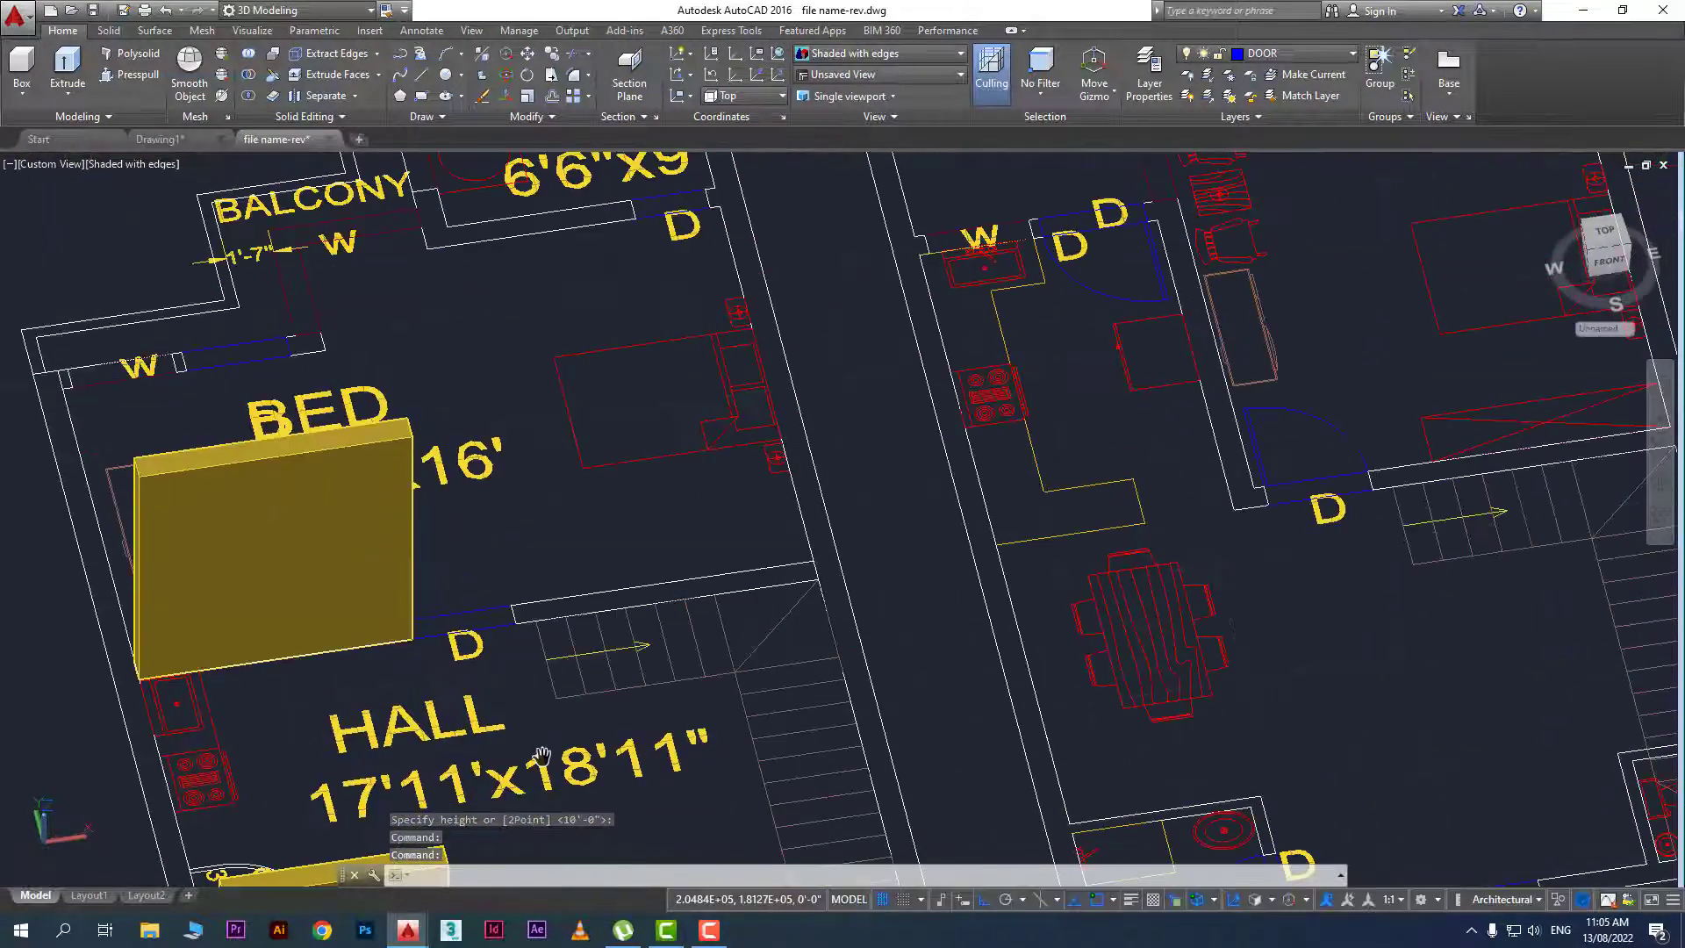
scroll(566, 708, "up", 2)
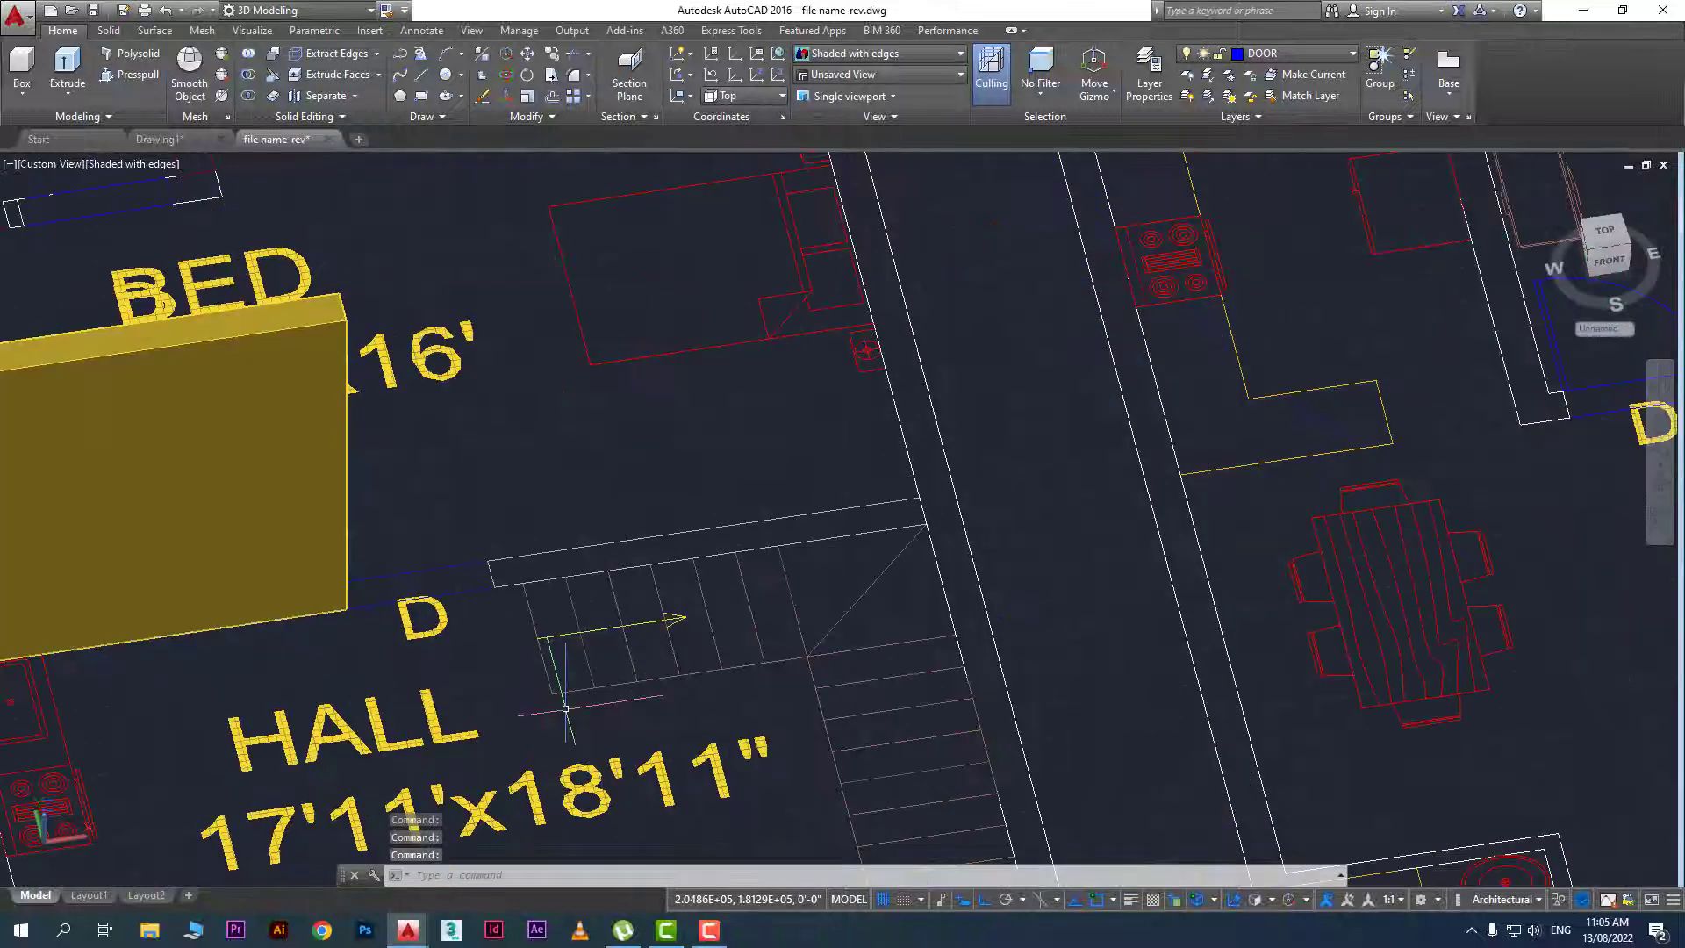
left_click(21, 70)
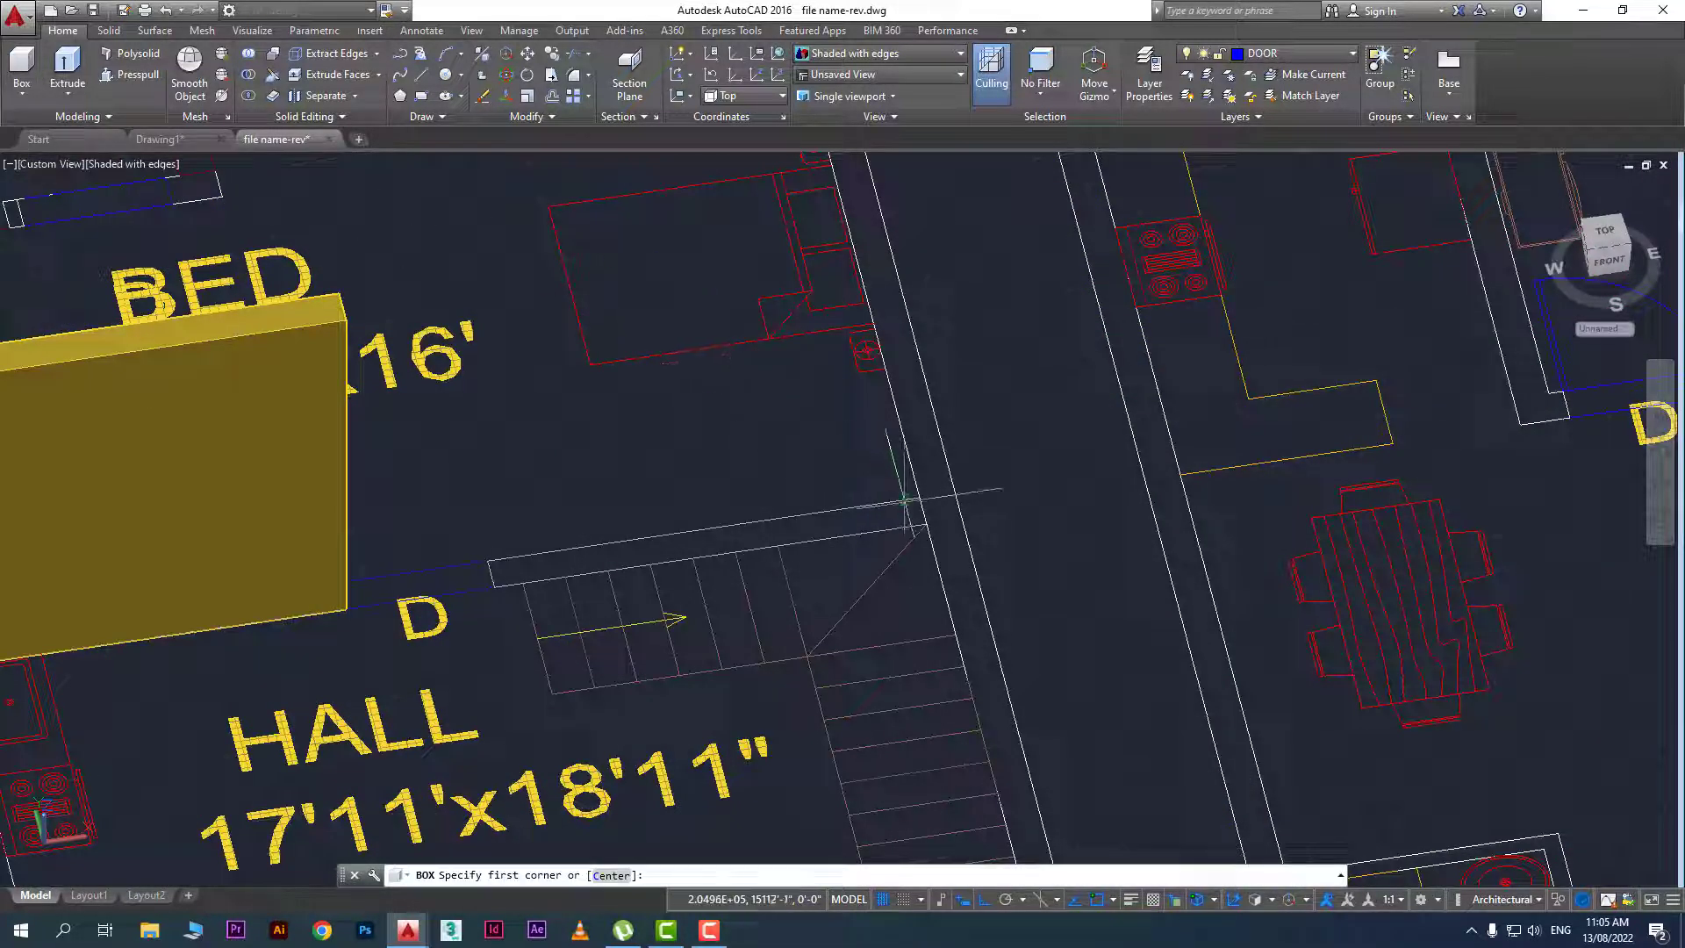
left_click(918, 497)
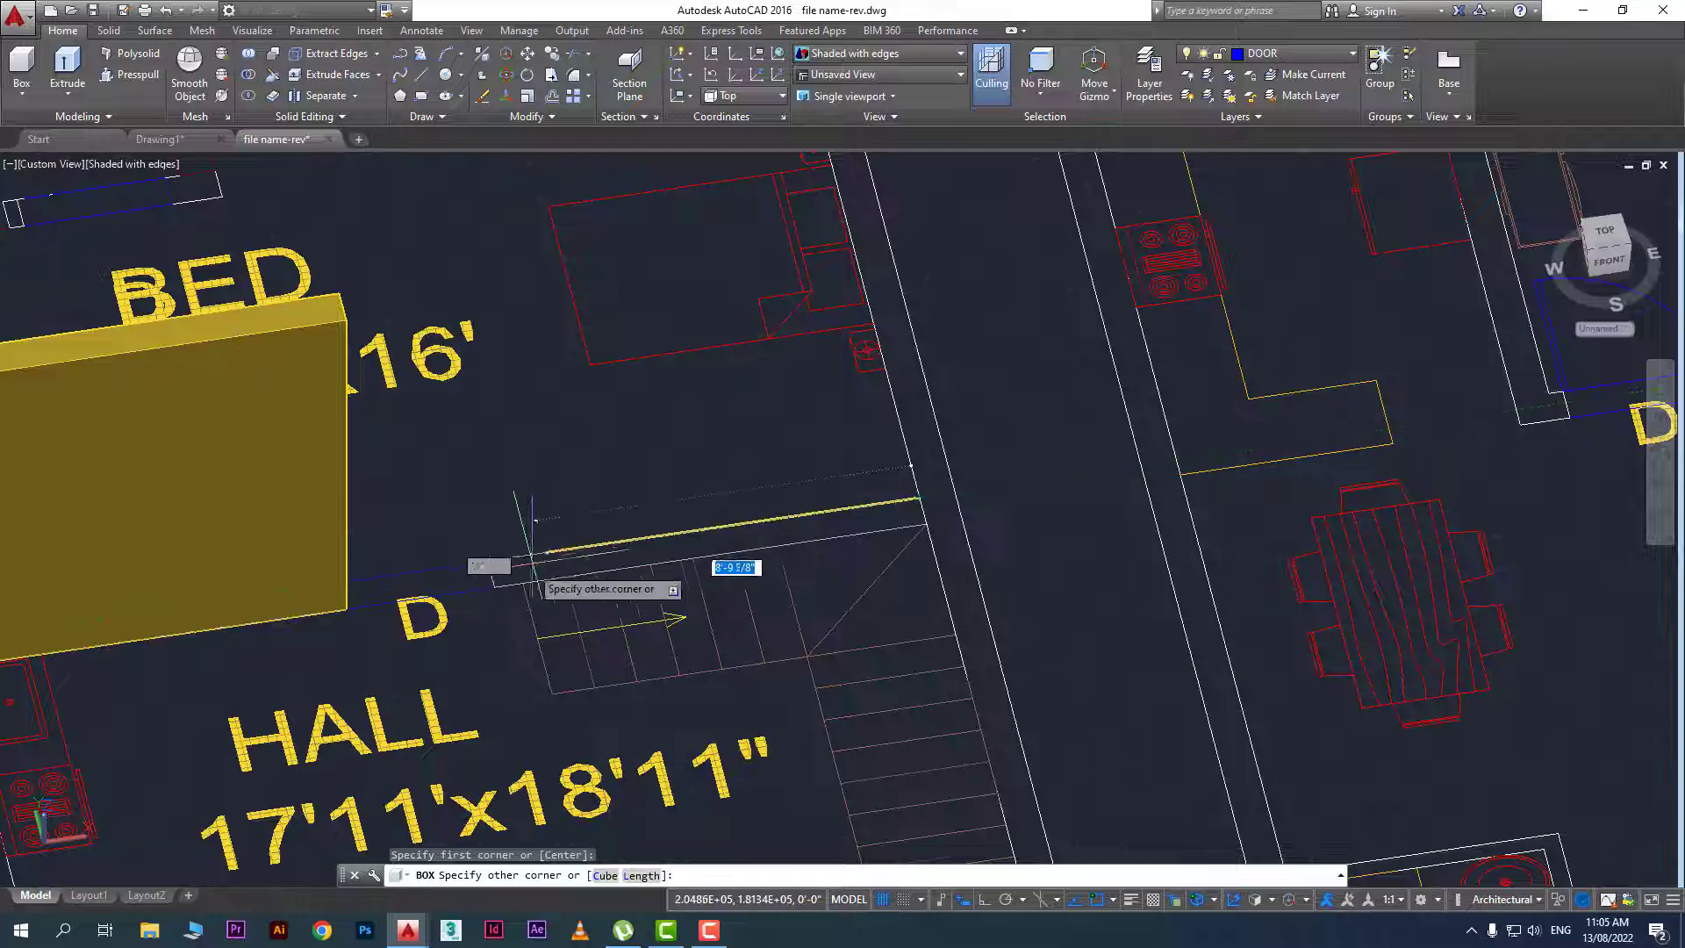
left_click(493, 586)
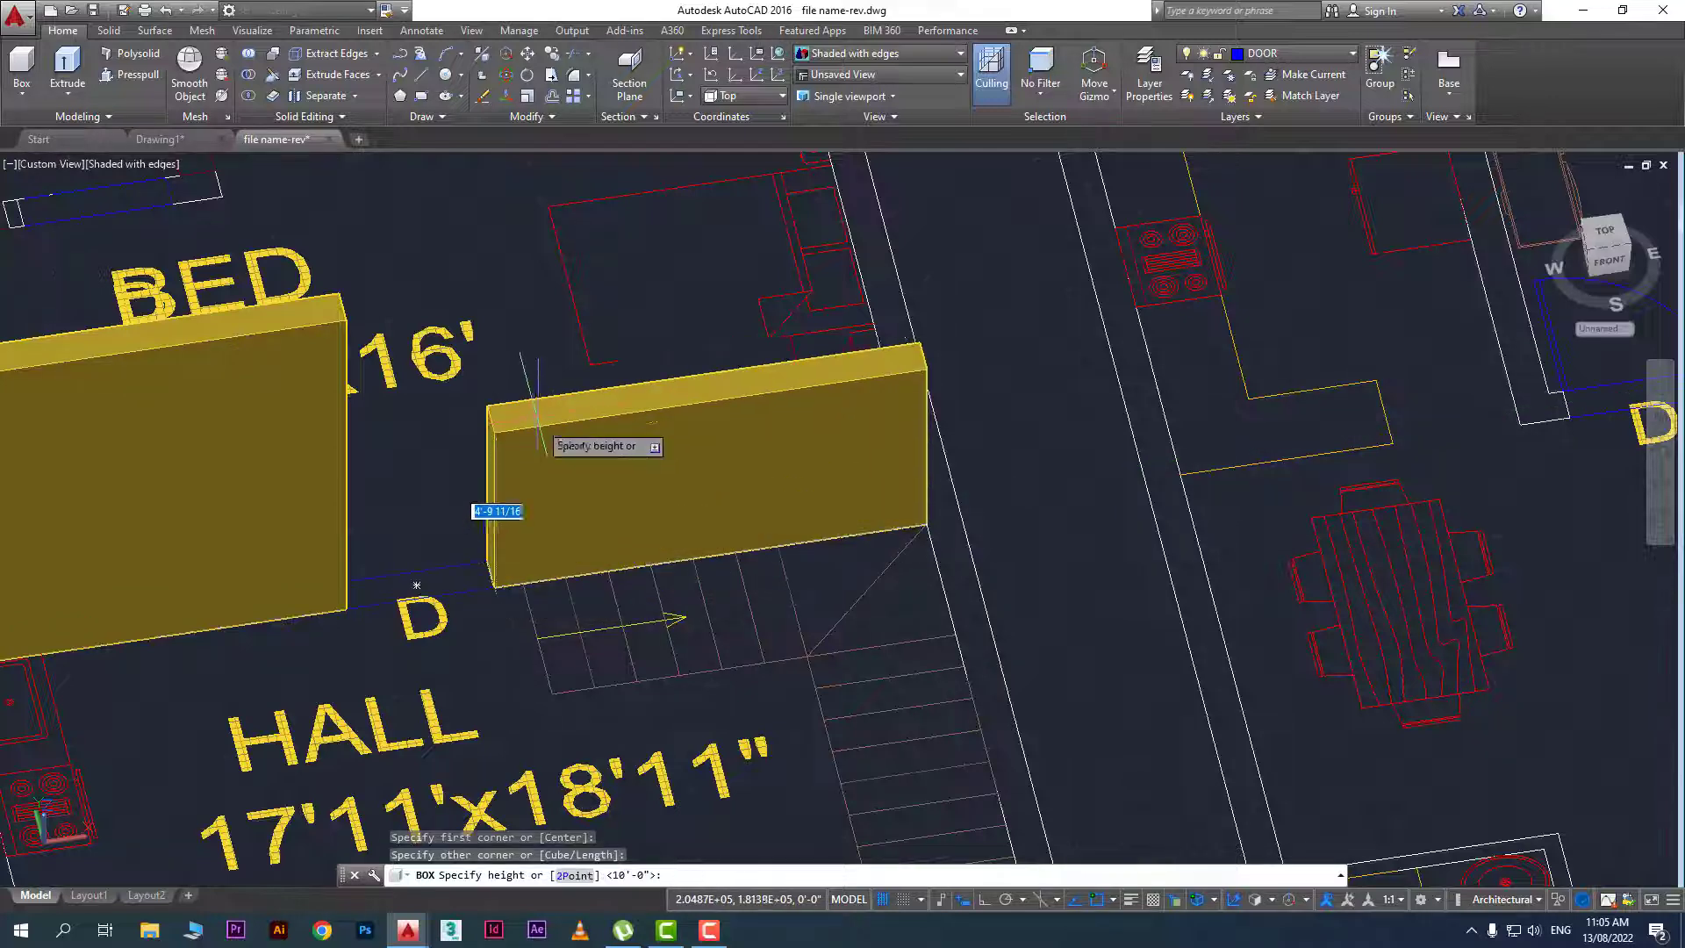
left_click(338, 329)
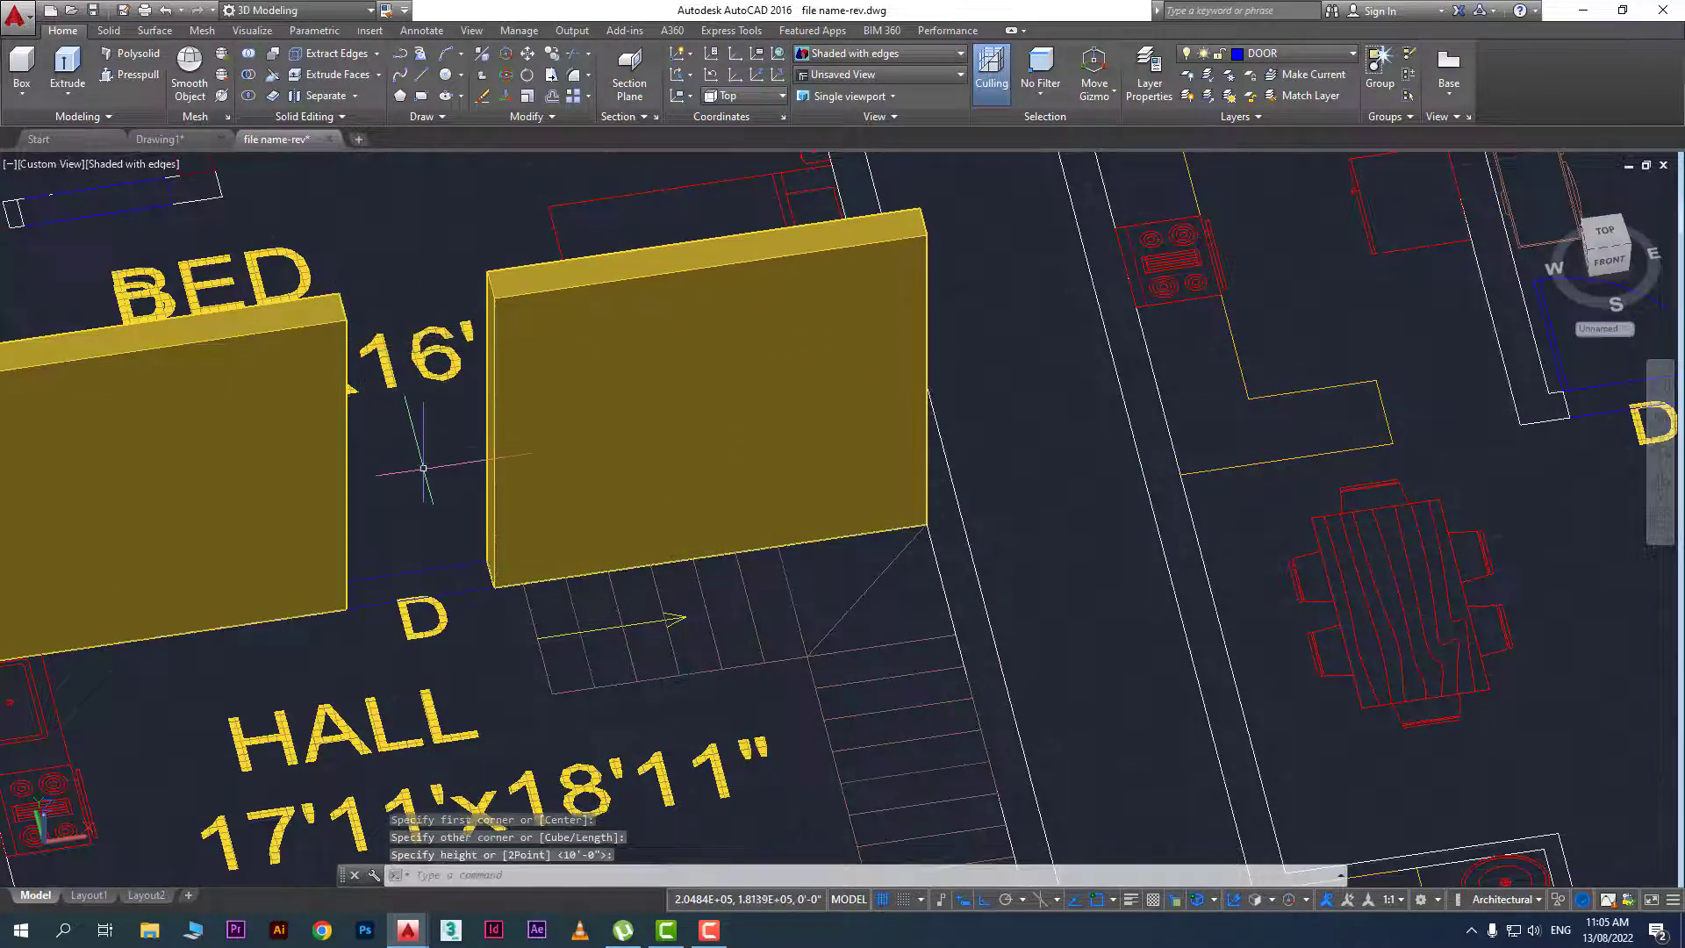
Create a 3' high solid box across the door opening between the two BED–HALL wall boxes
scroll(430, 515, "down", 2)
middle_click_drag(422, 538, 361, 593, "shift")
scroll(343, 540, "up", 3)
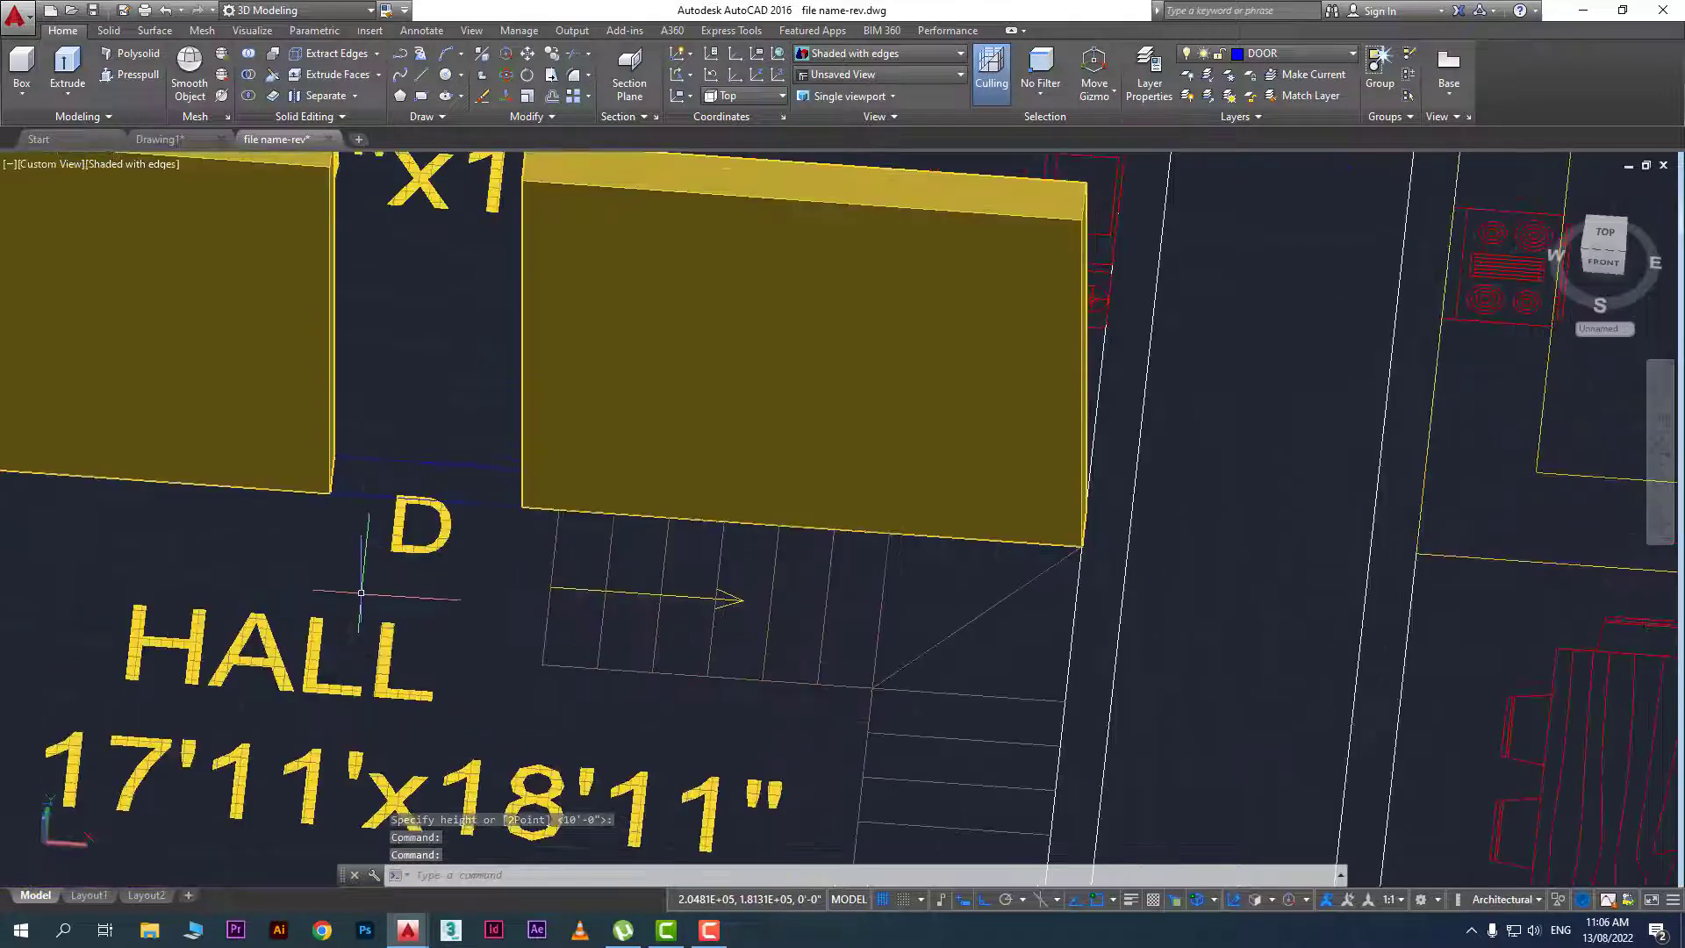
left_click(26, 70)
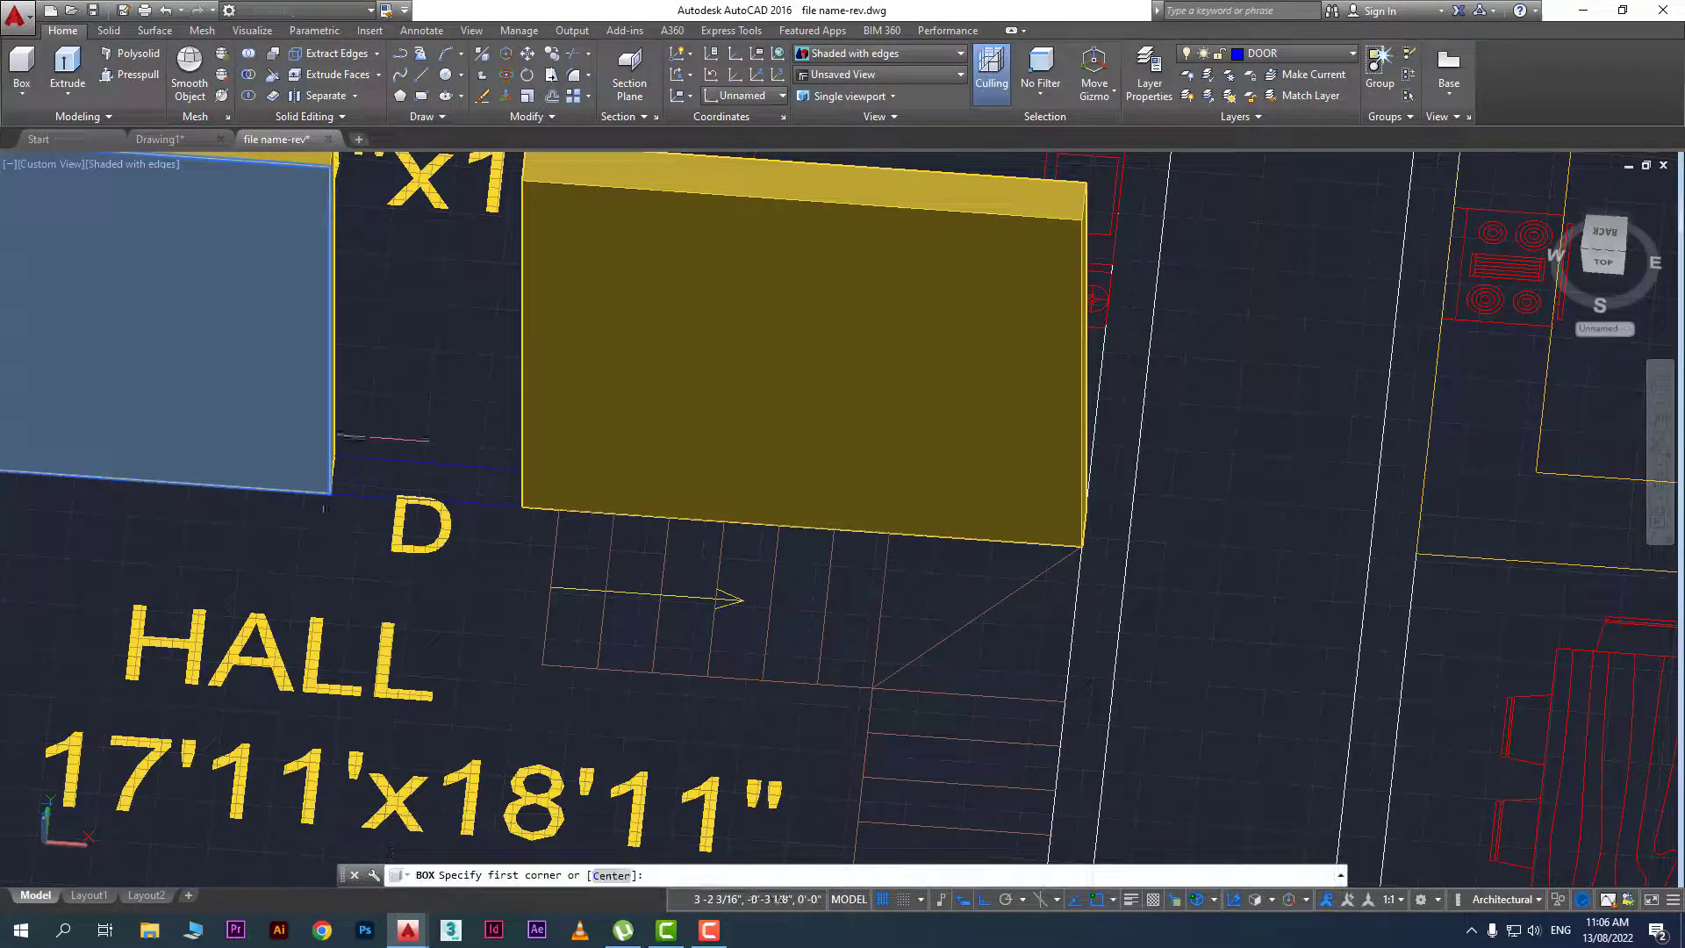
left_click(334, 455)
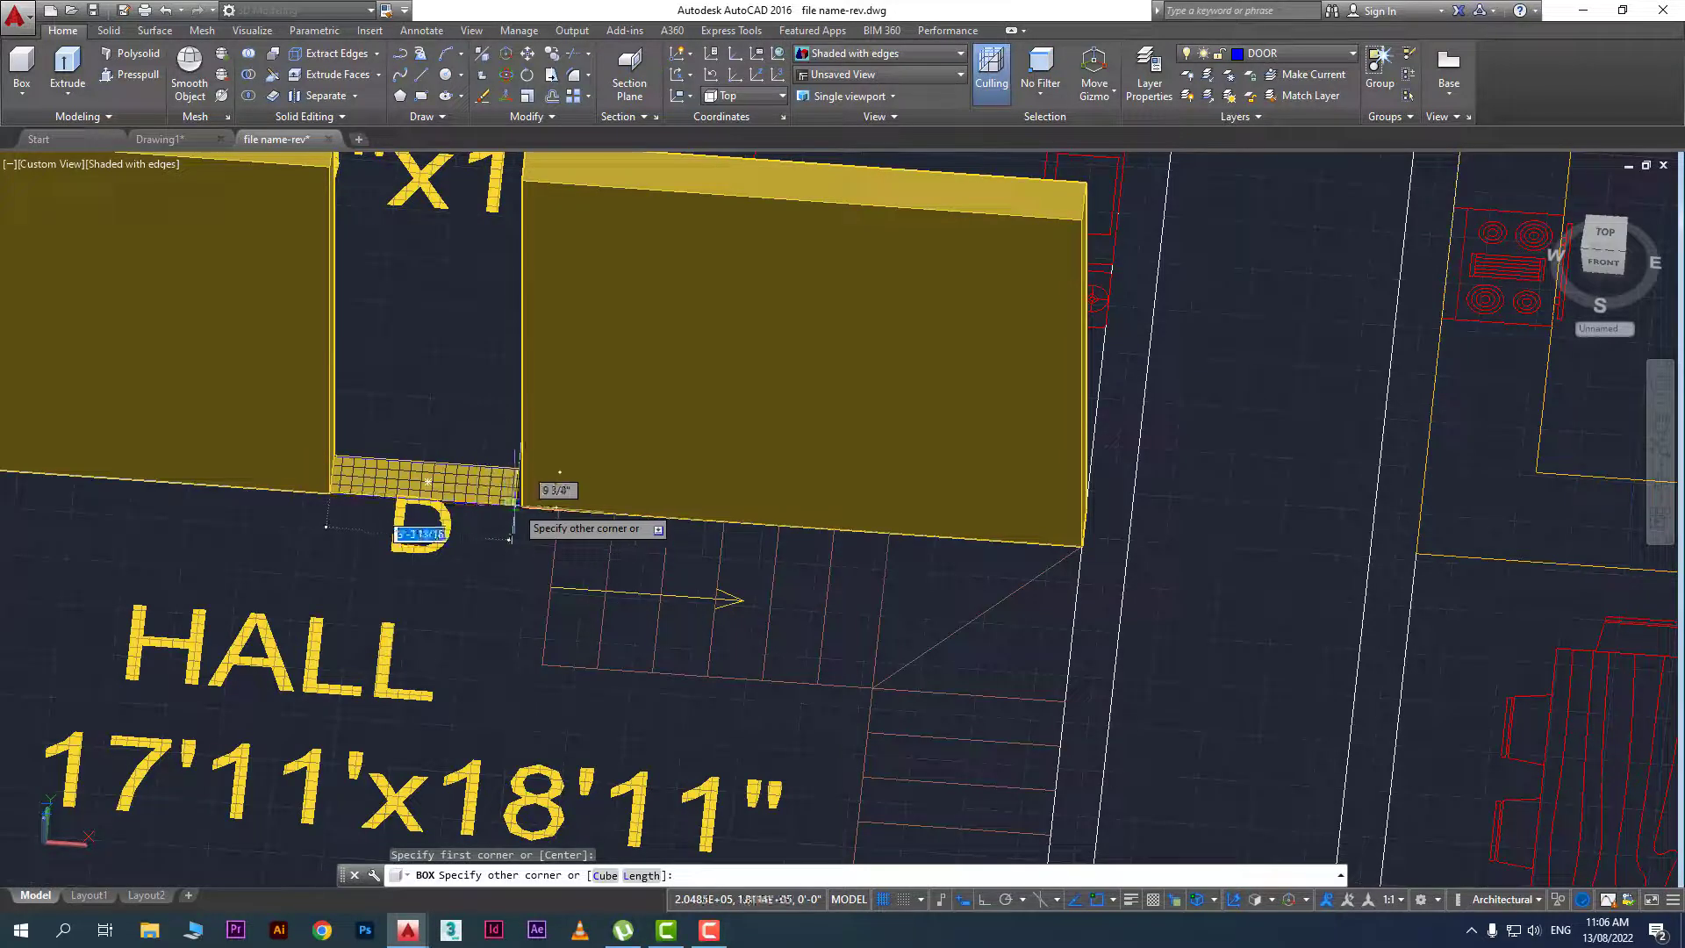
left_click(519, 506)
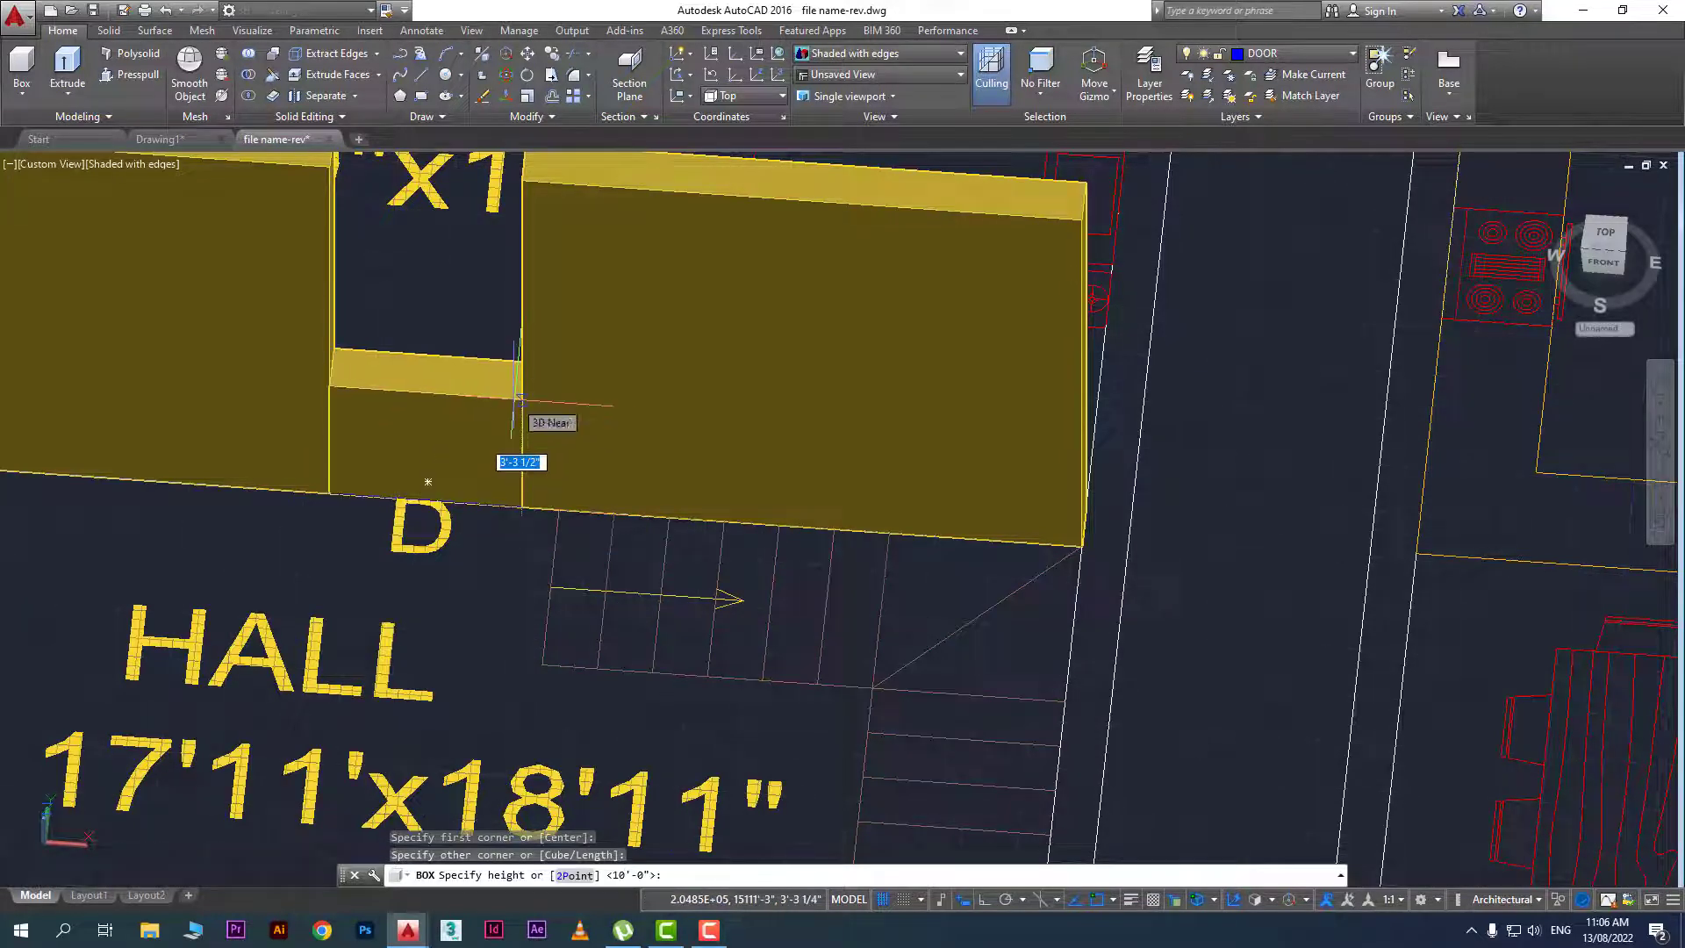
type("3'")
key("Return")
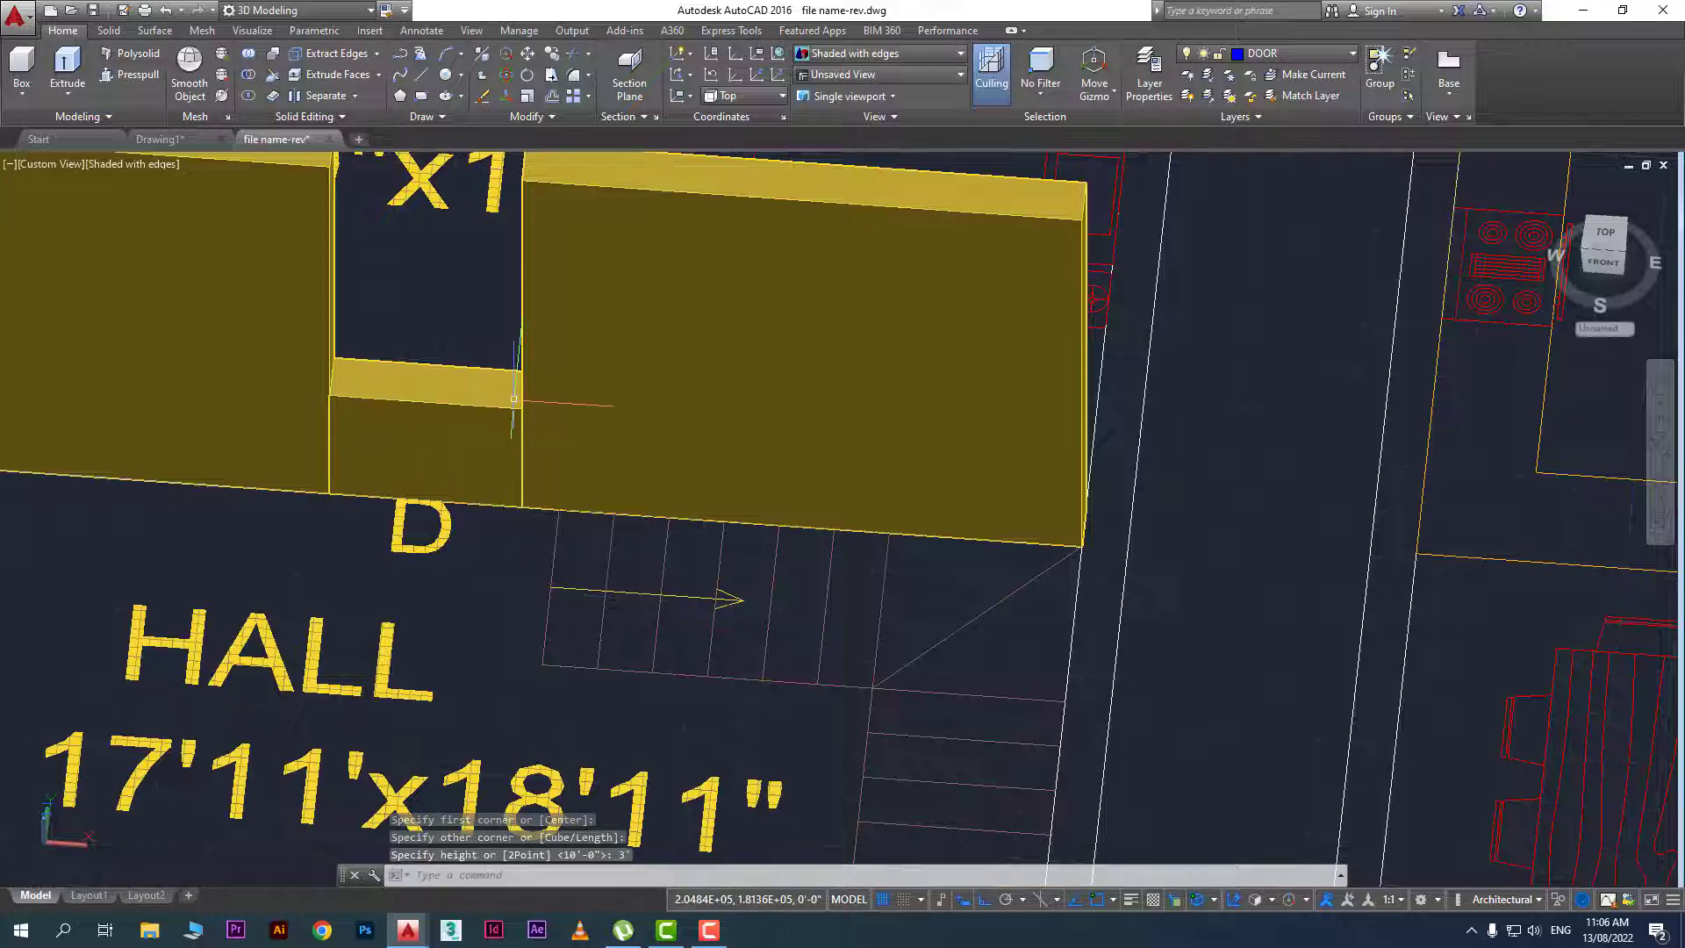
Move the door-opening box up by its top corner endpoint to the adjoining wall's top corner endpoint, forming a lintel over the door
middle_click_drag(464, 418, 504, 571)
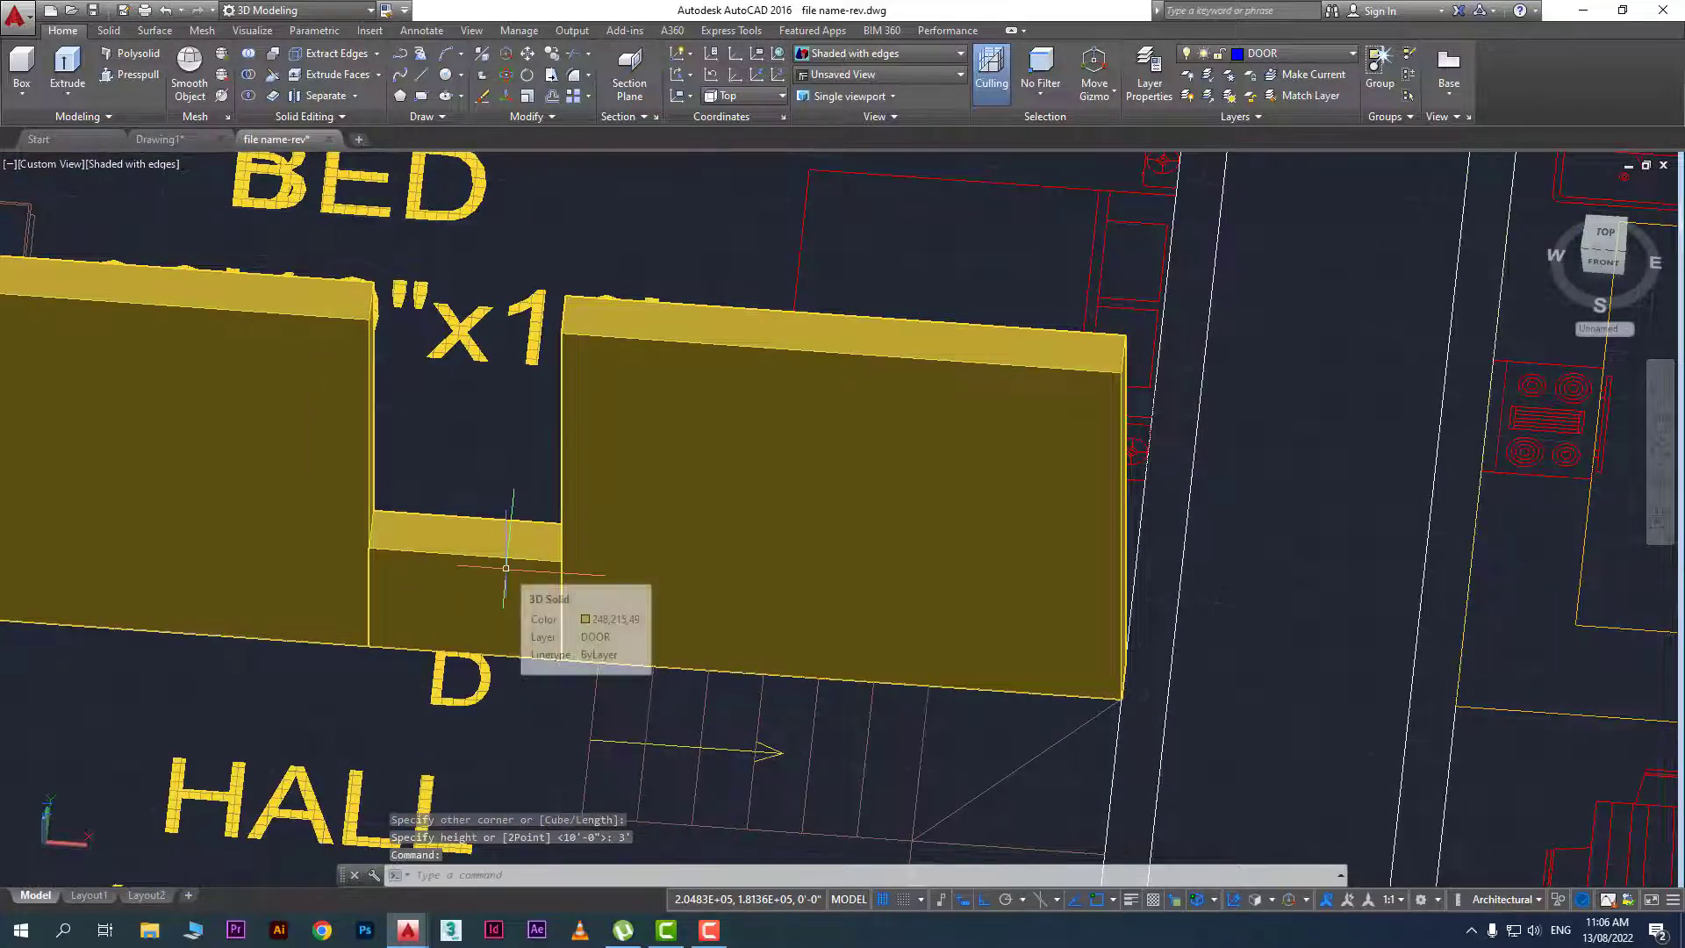
type("m")
key("Return")
left_click(477, 575)
key("Return")
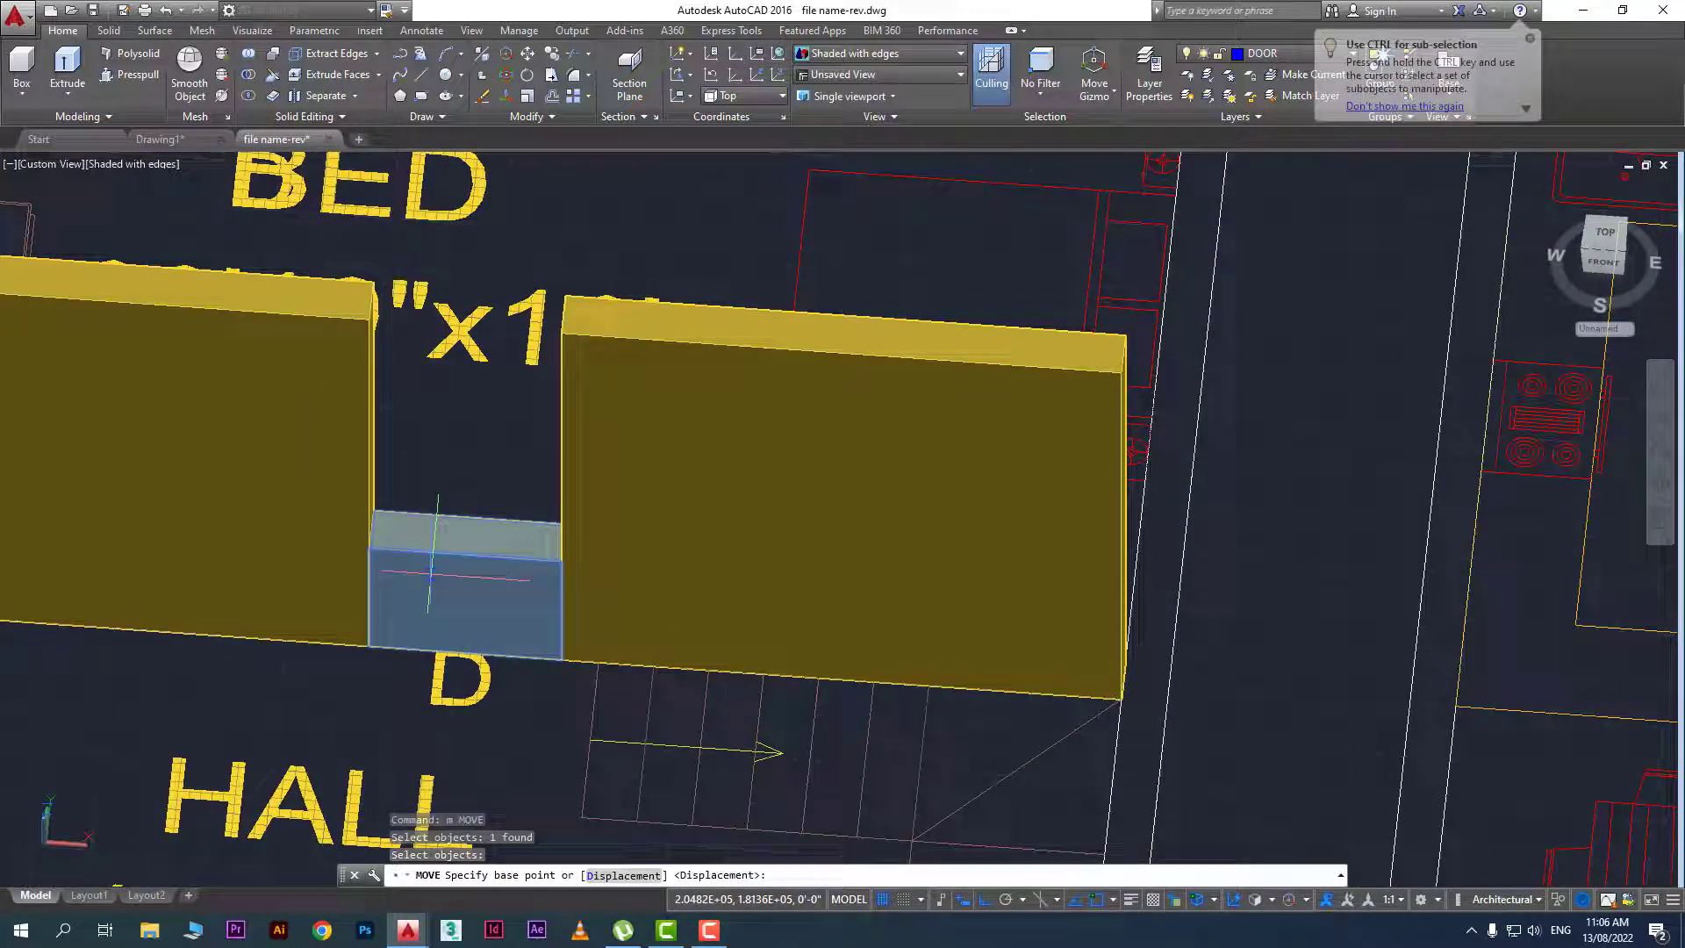
right_click(368, 547, "shift")
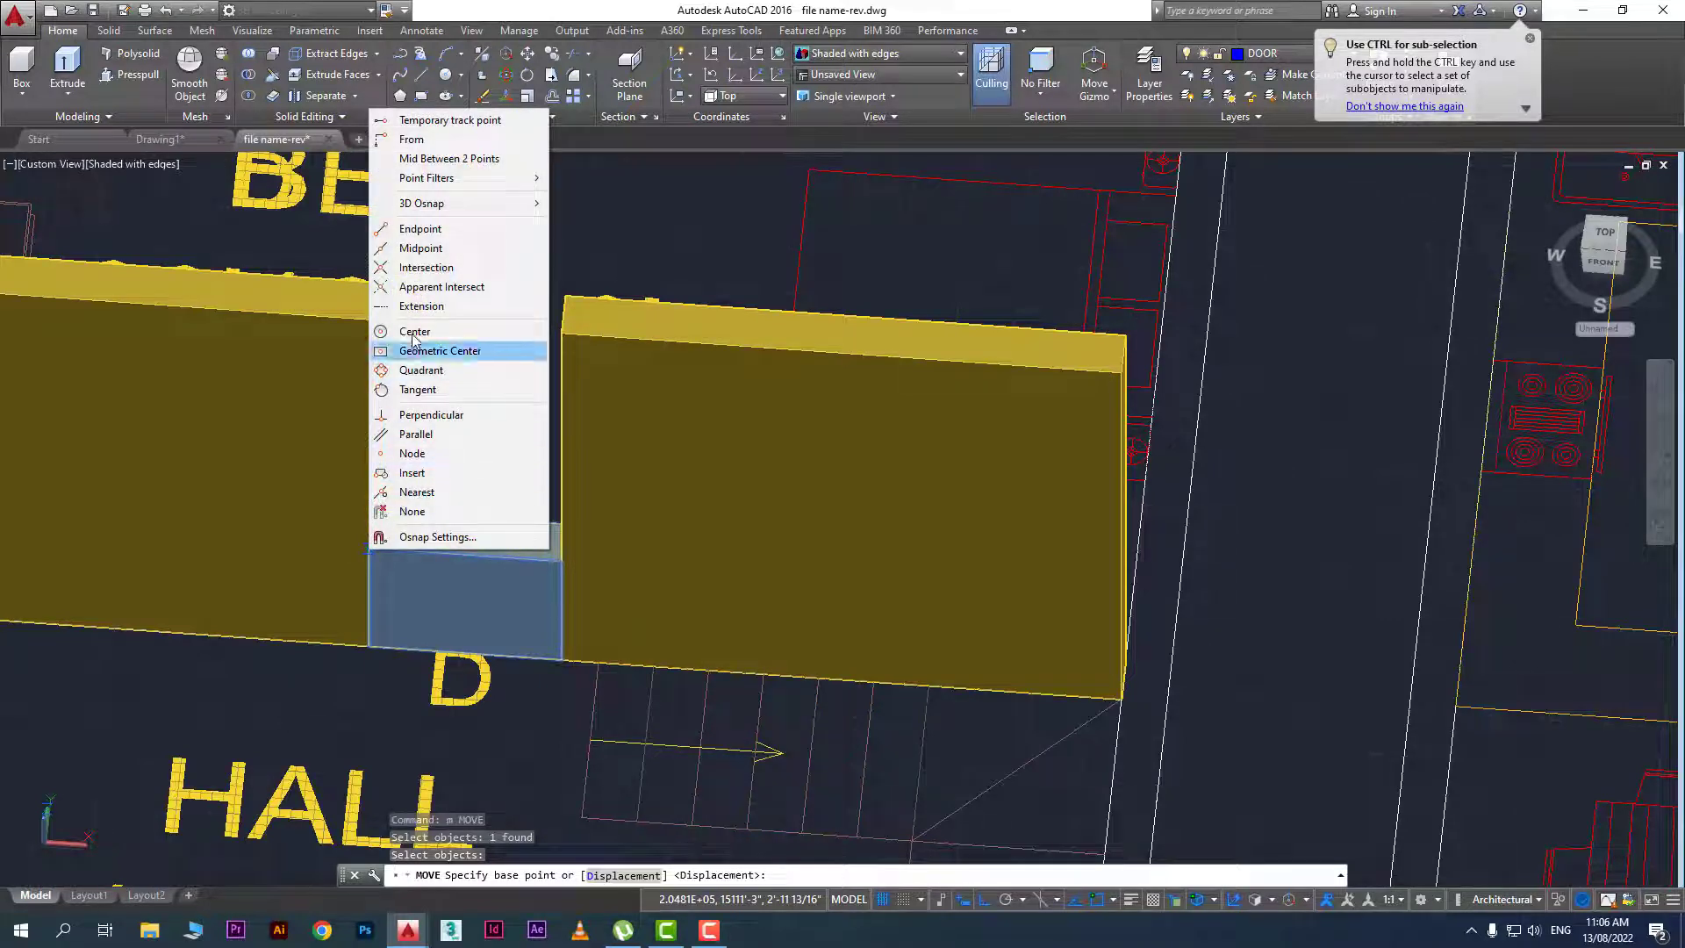
left_click(421, 228)
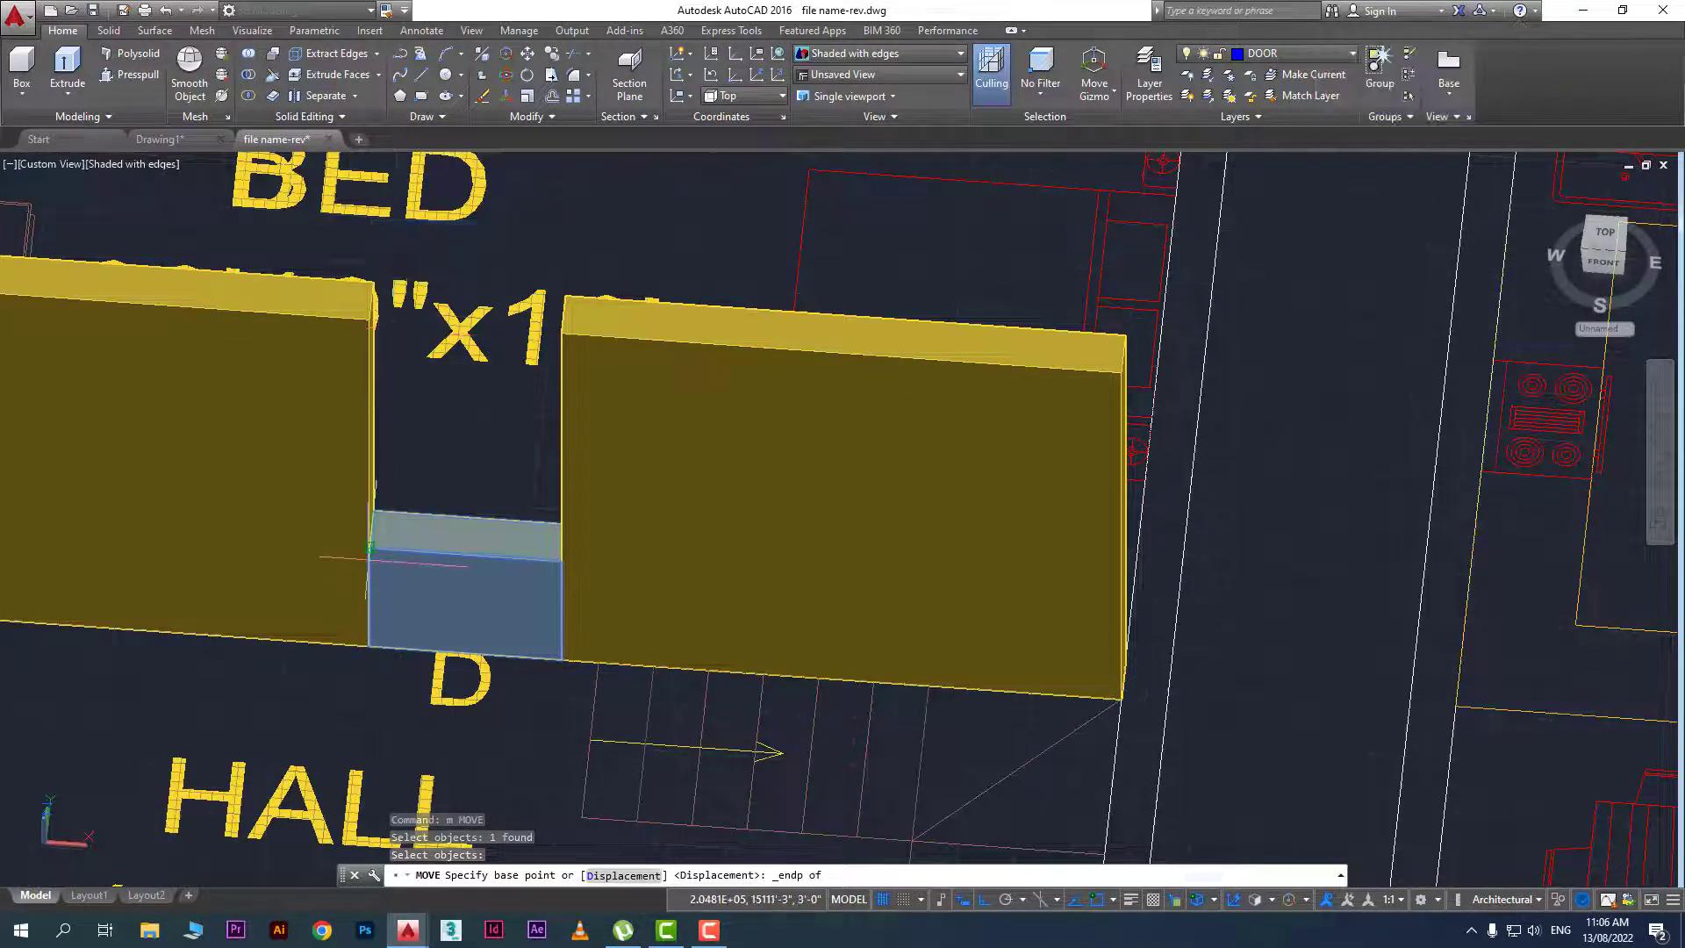
left_click(369, 548)
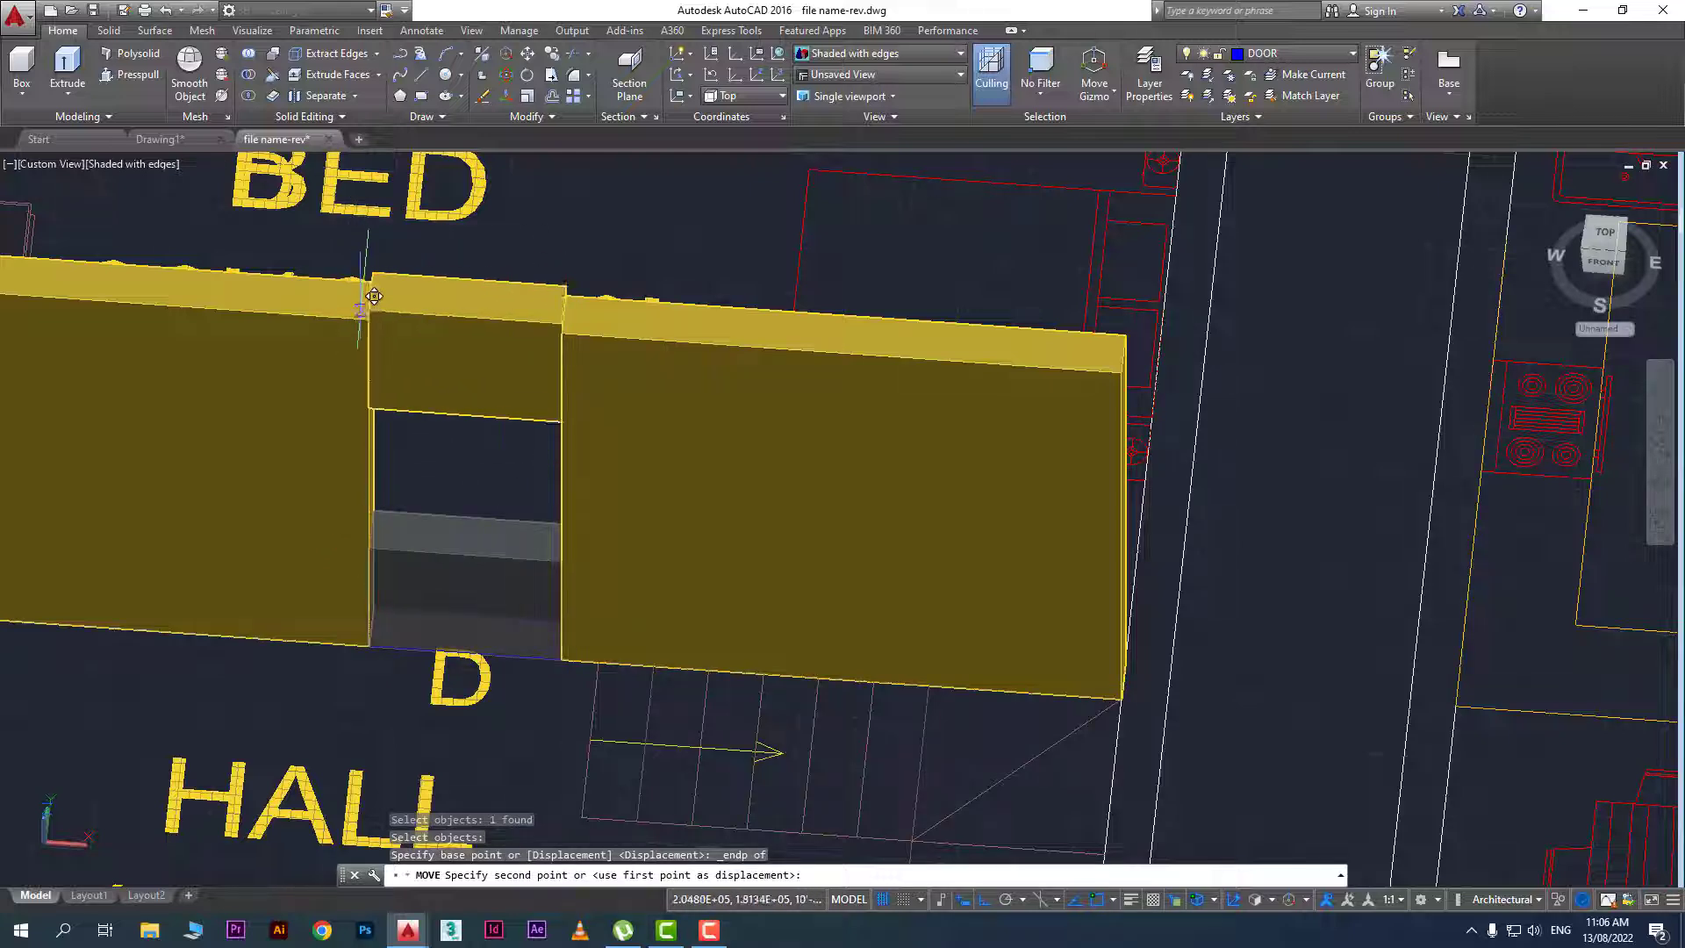
right_click(363, 323, "shift")
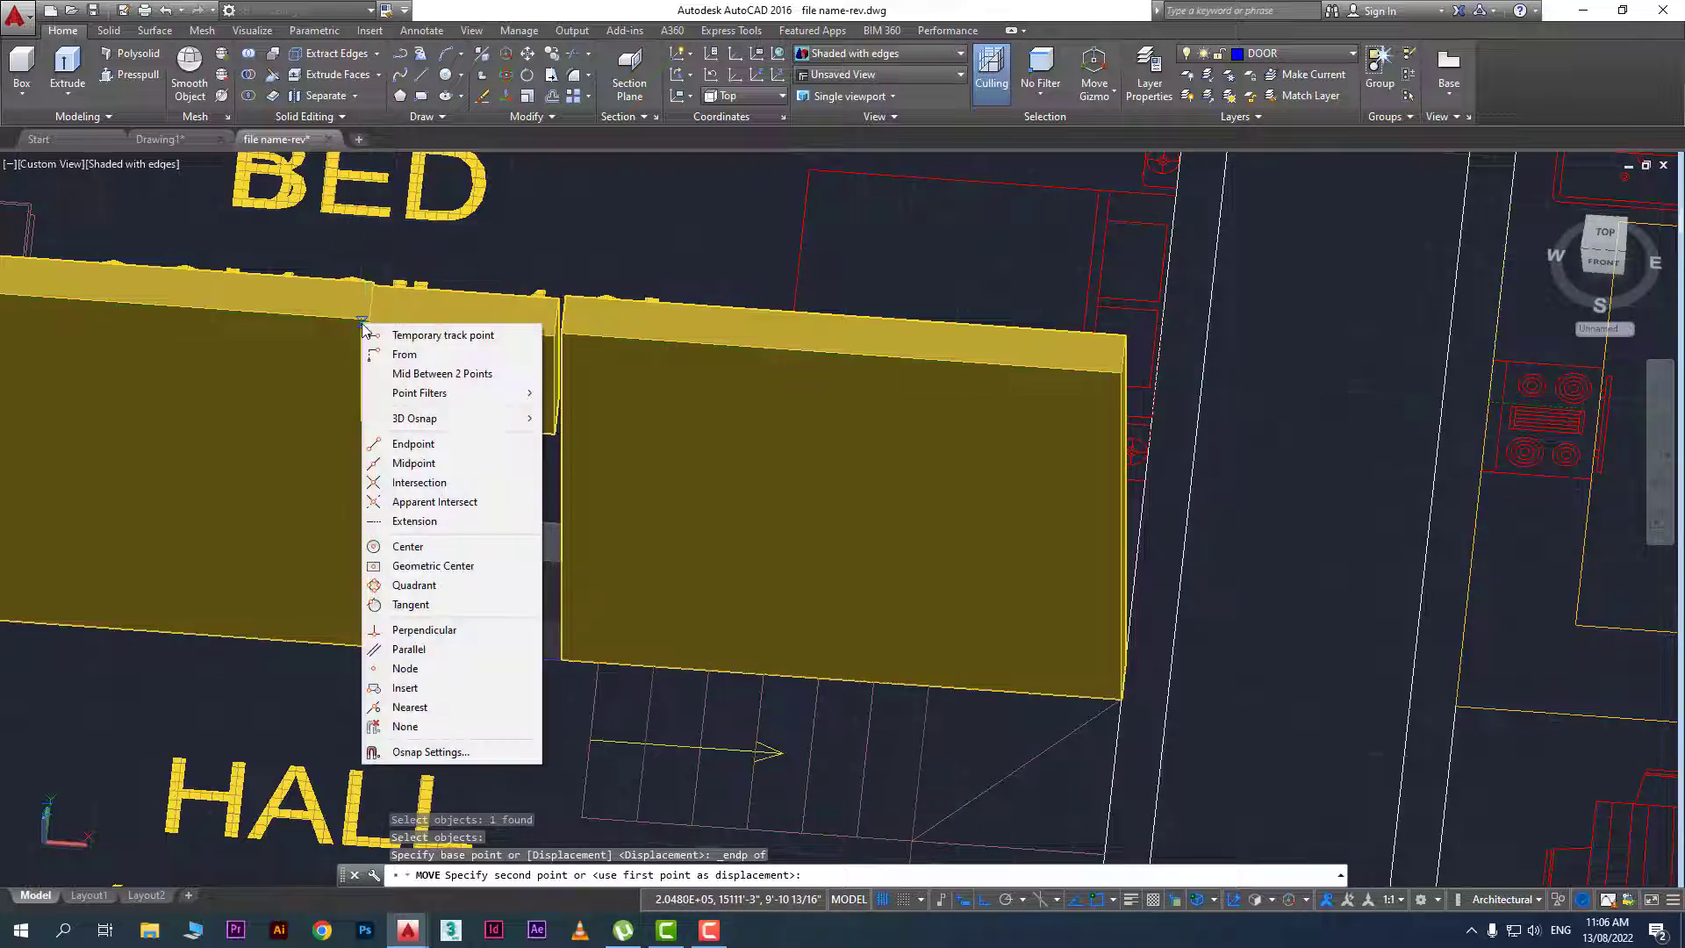
left_click(412, 443)
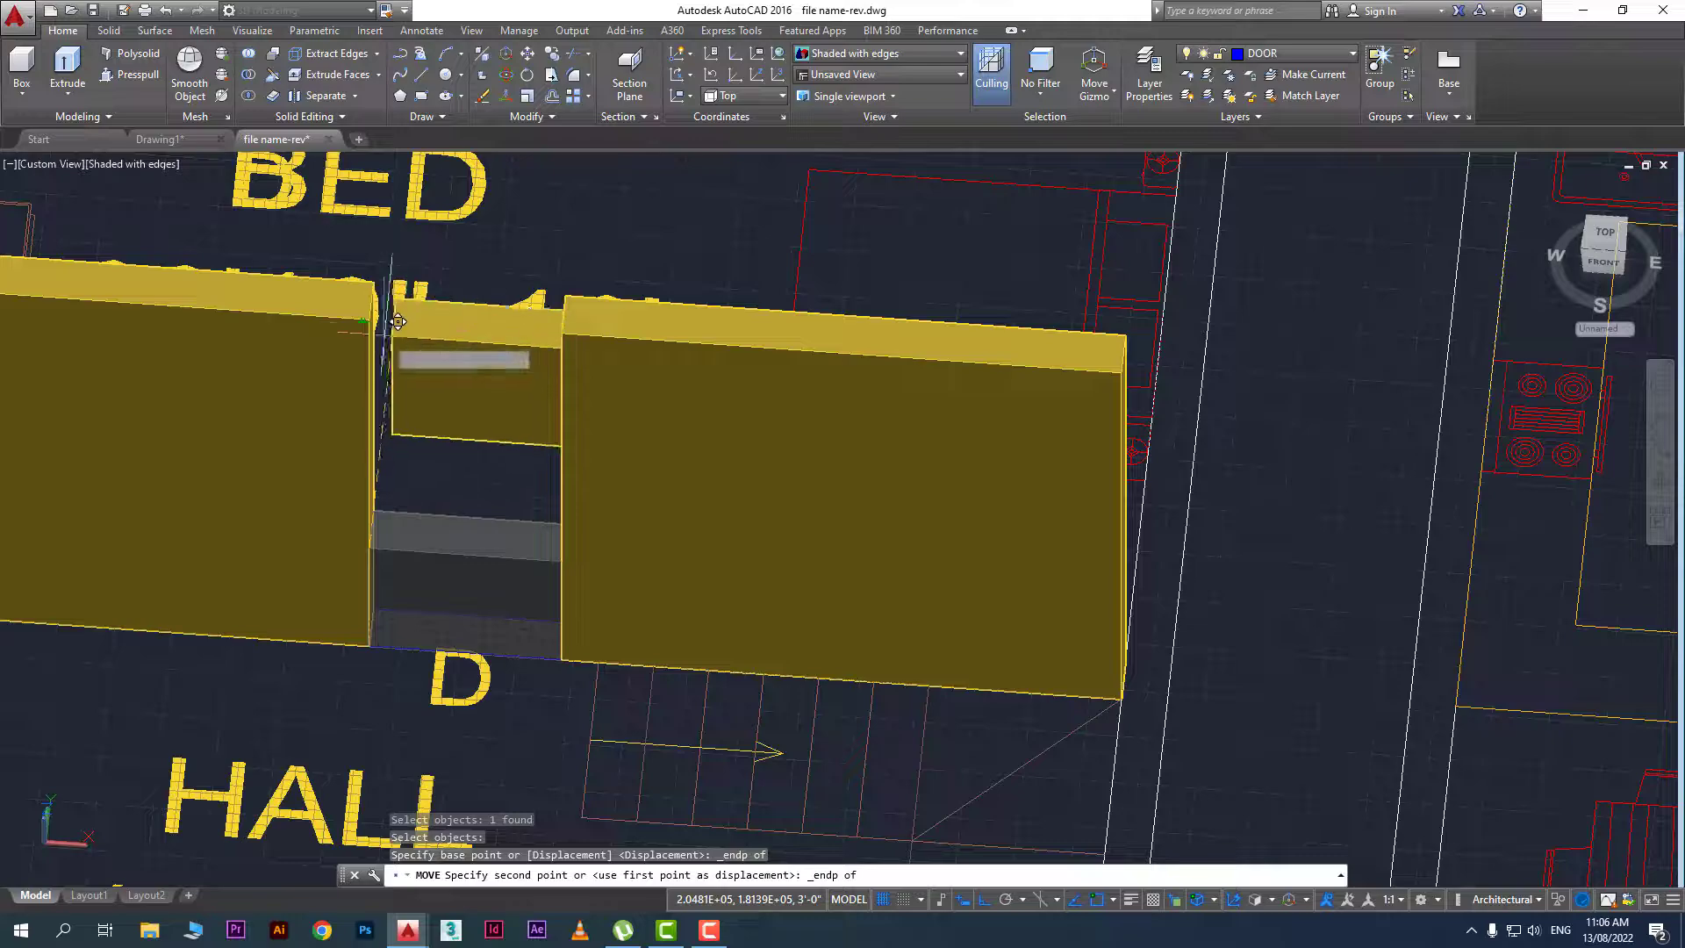
left_click(378, 325)
key("Escape")
Examine the BED–HALL wall with its door opening and the stair outline in the hall
scroll(505, 555, "down", 2)
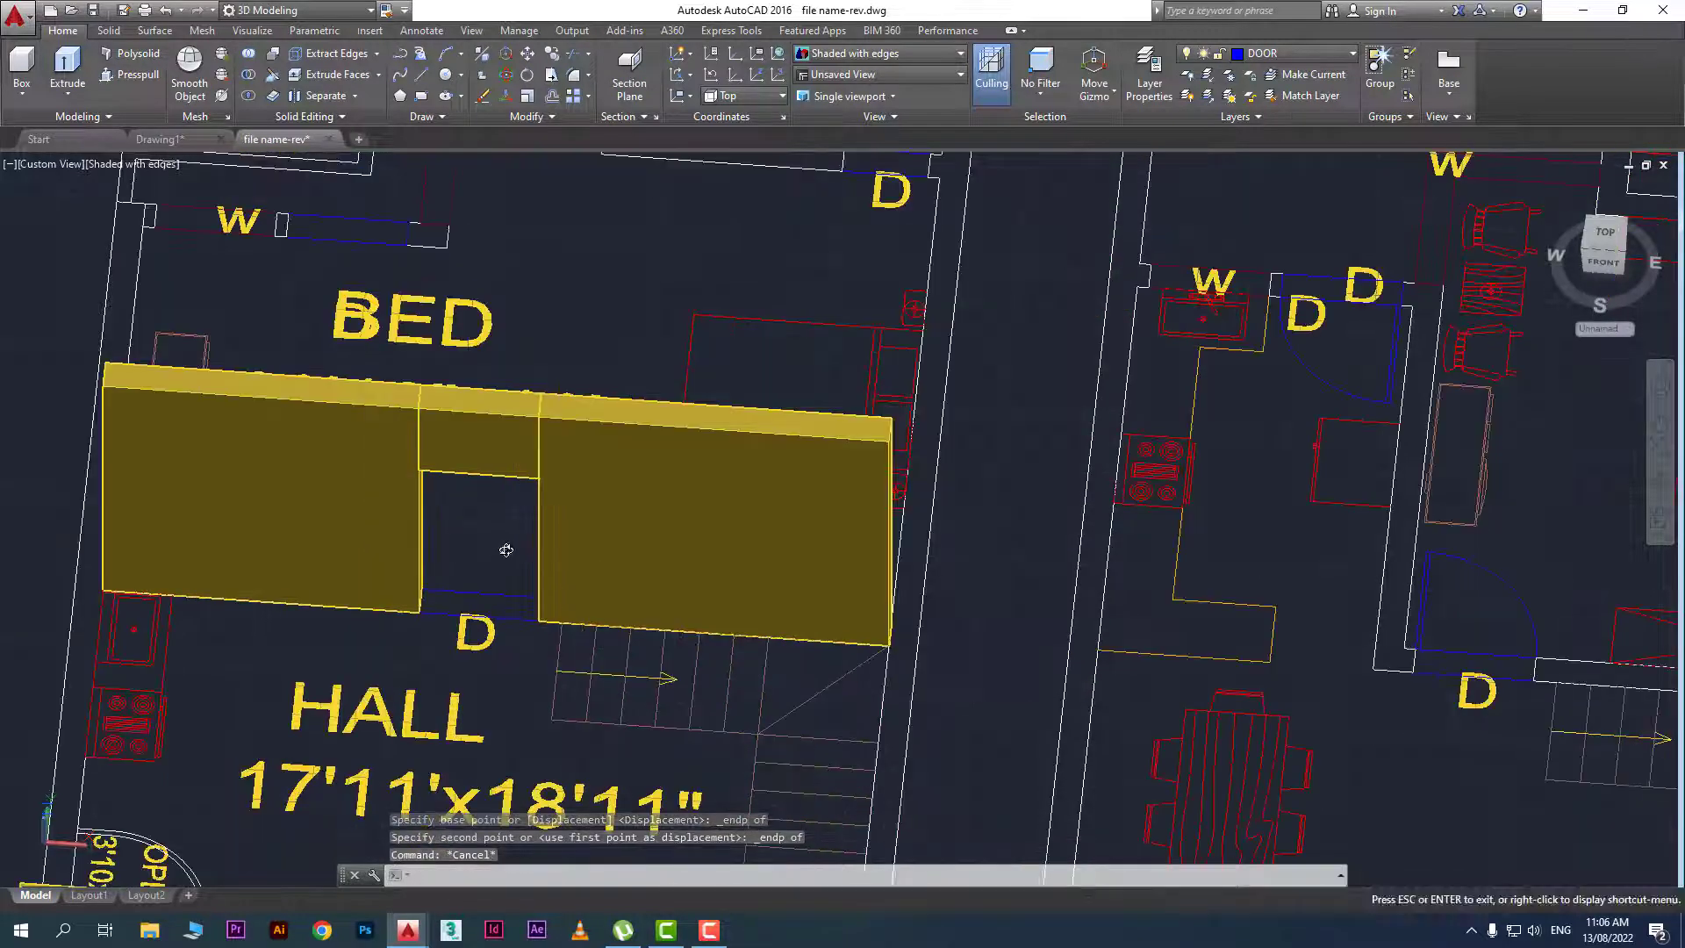
middle_click_drag(507, 549, 654, 512, "shift")
middle_click_drag(680, 632, 469, 447)
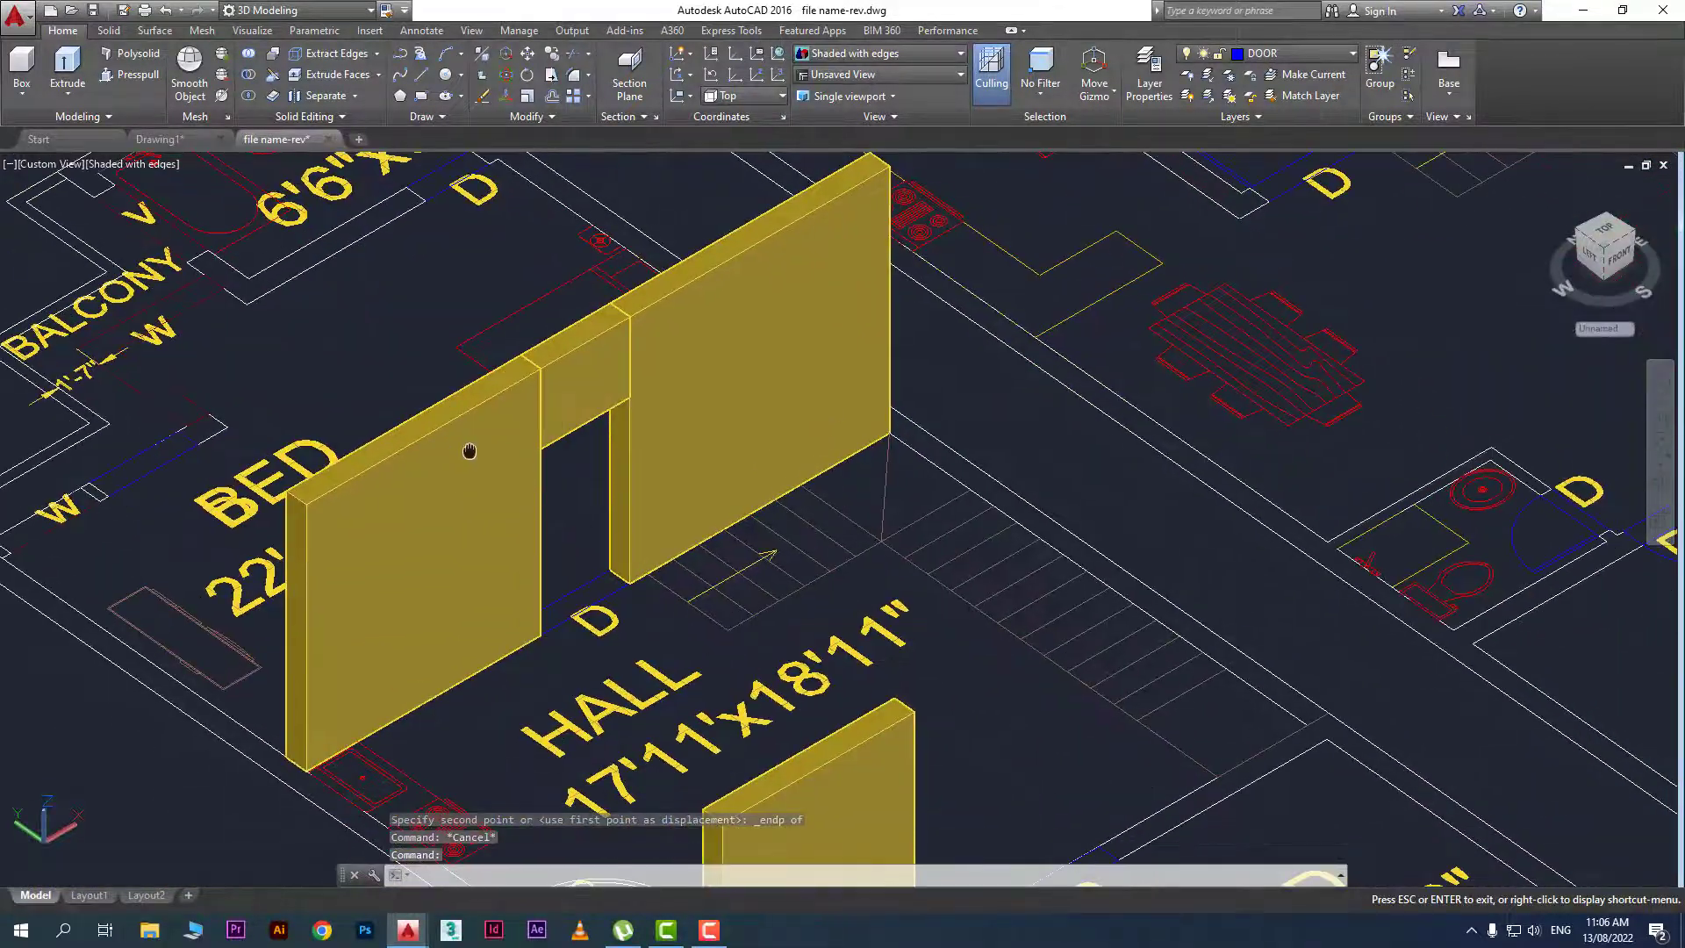
scroll(498, 592, "down", 3)
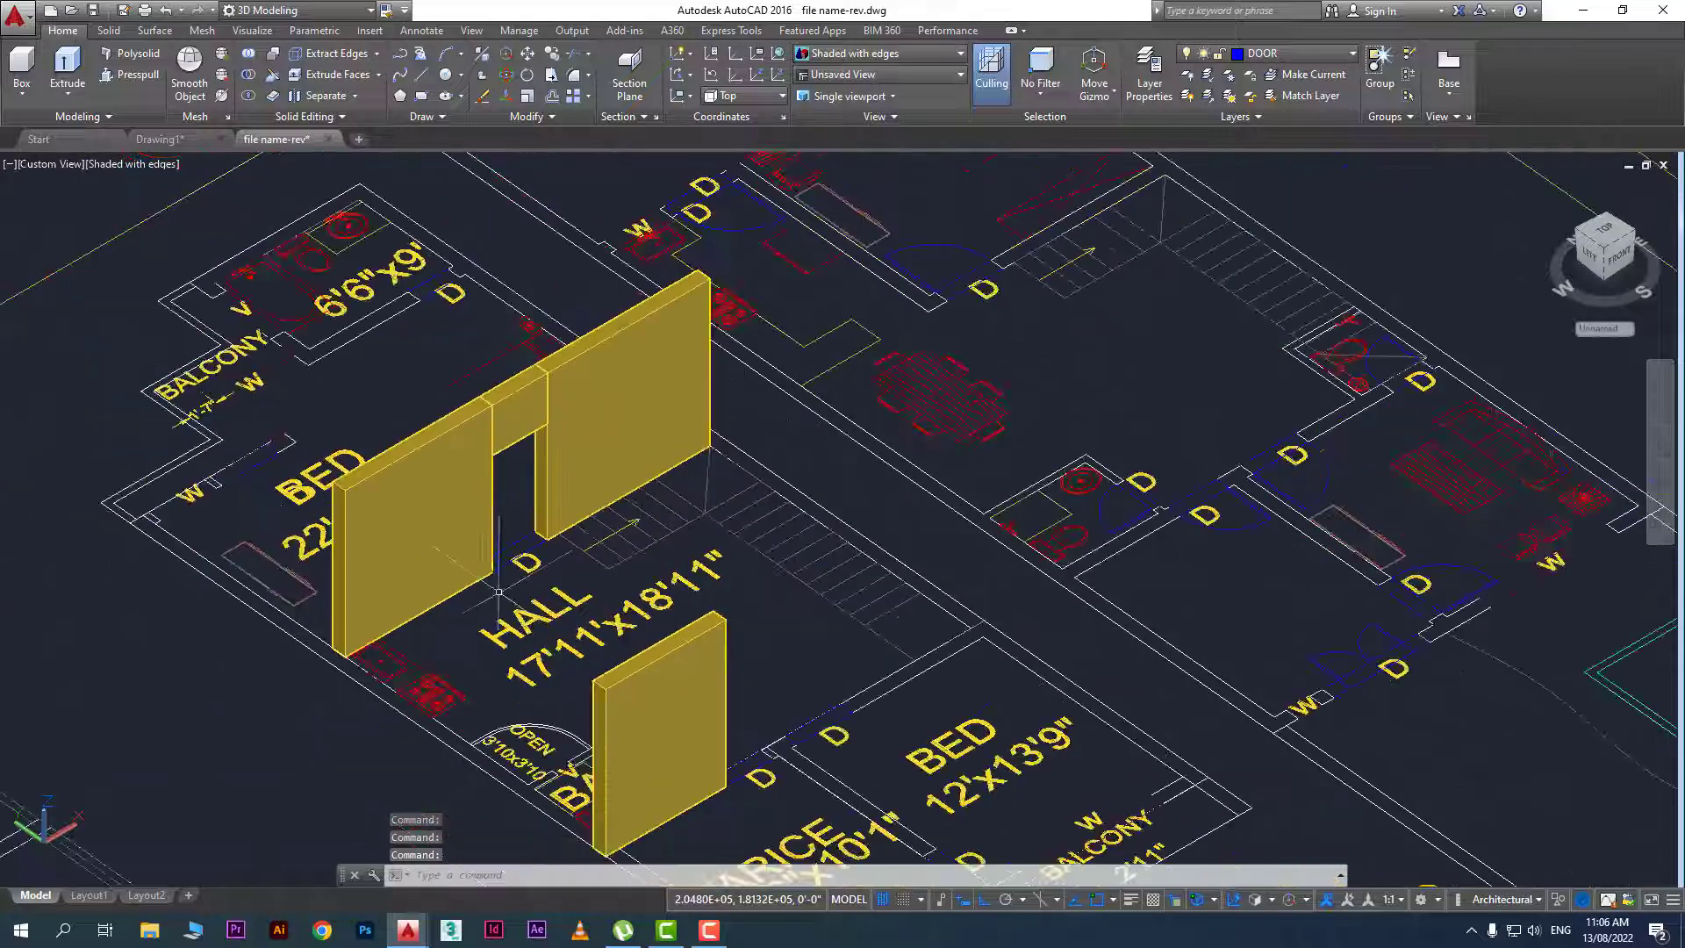
scroll(135, 624, "up", 2)
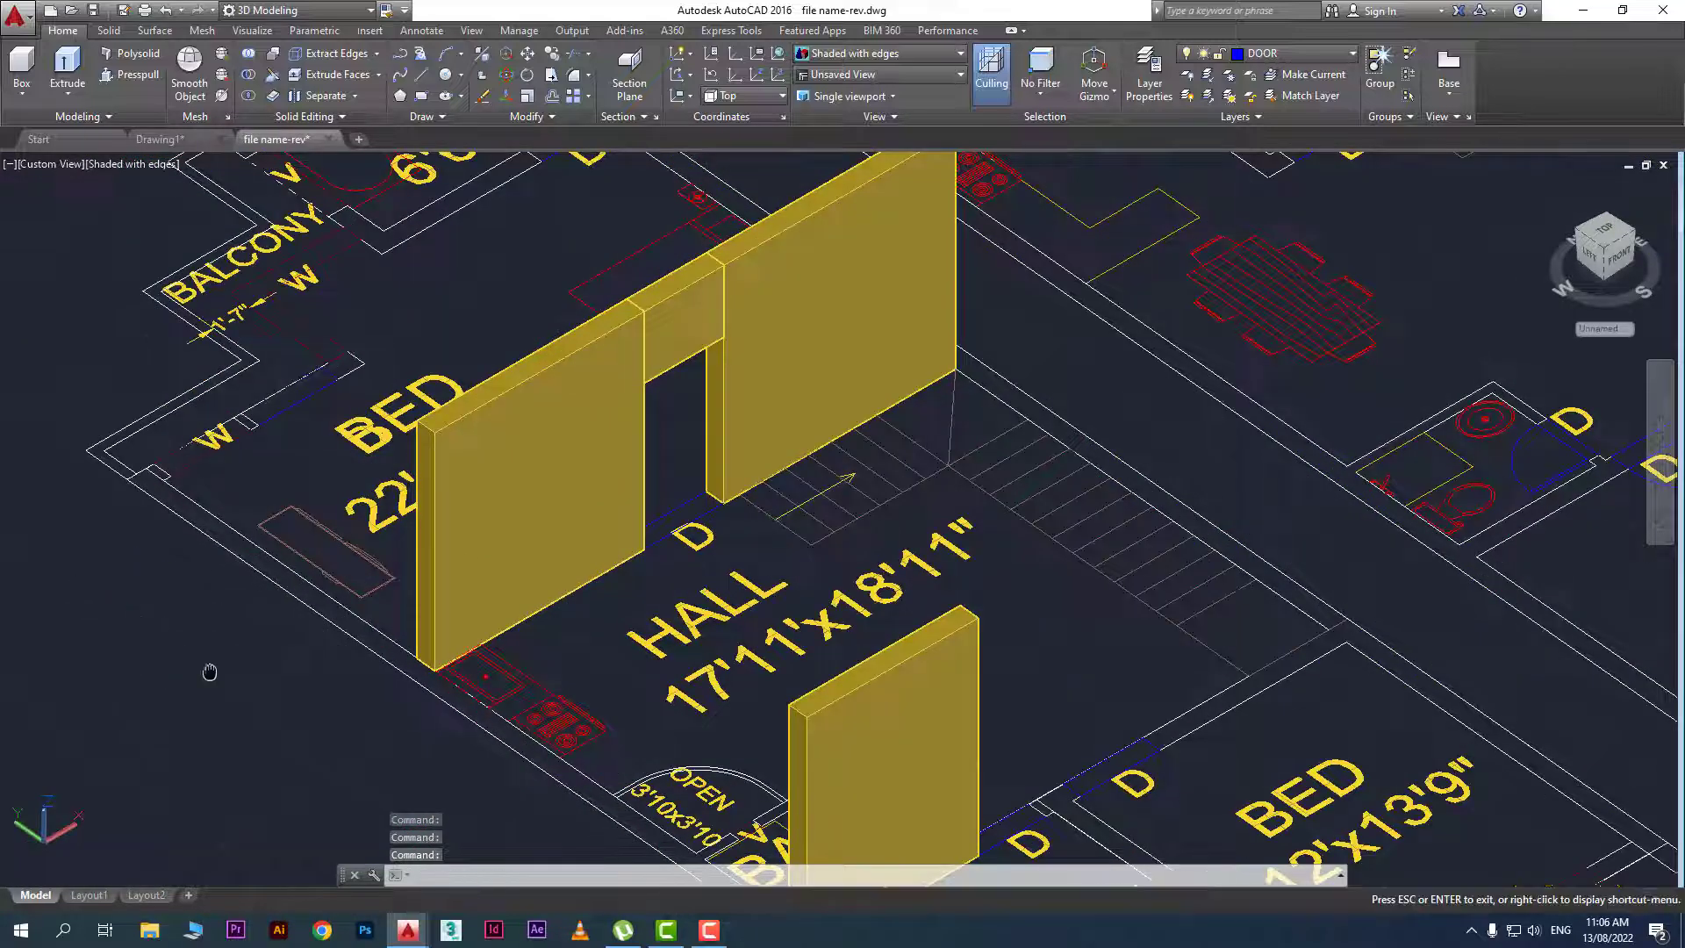
middle_click_drag(208, 666, 248, 605)
scroll(249, 603, "down", 4)
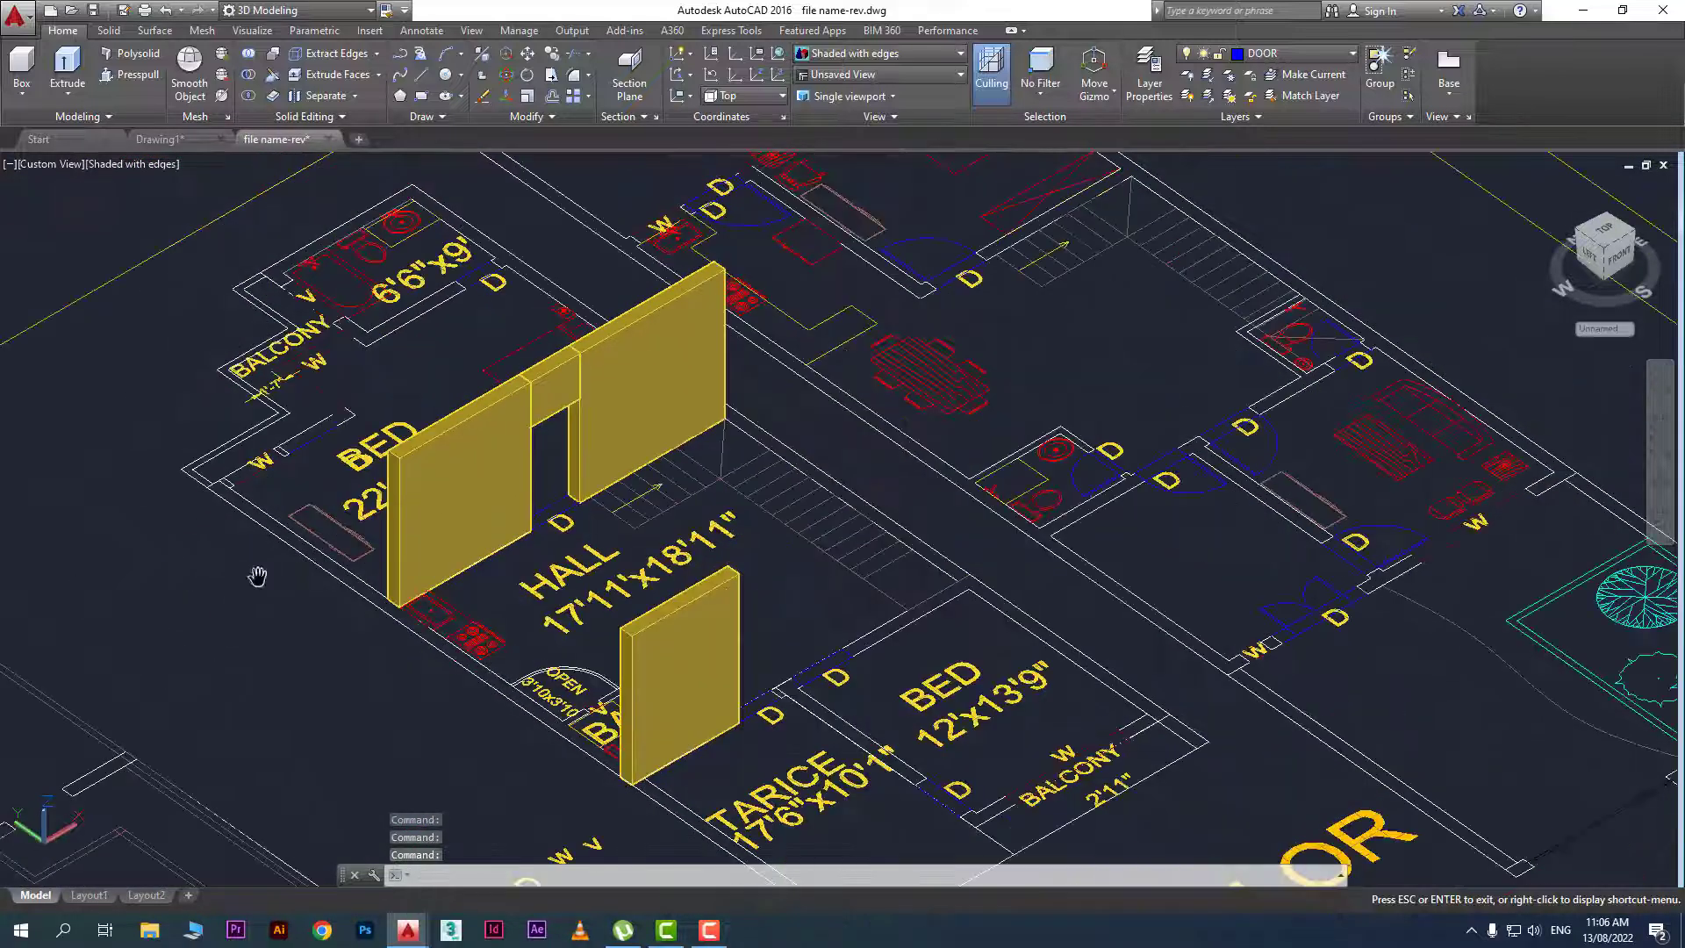
scroll(256, 571, "up", 2)
scroll(694, 478, "up", 5)
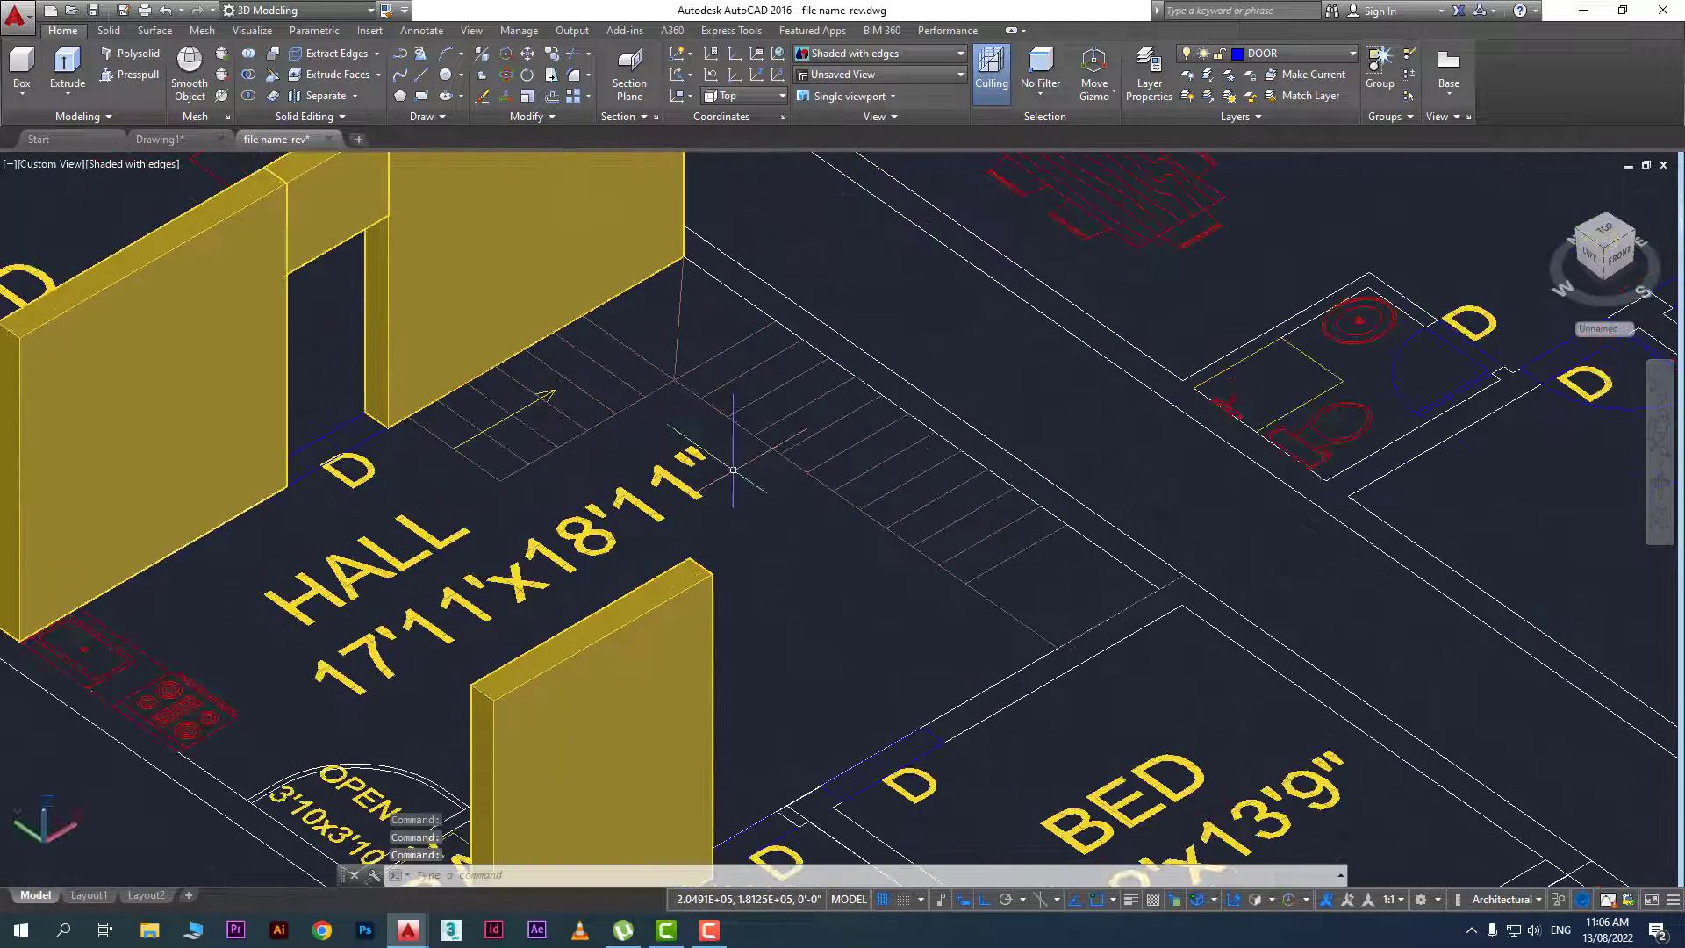
scroll(405, 448, "up", 2)
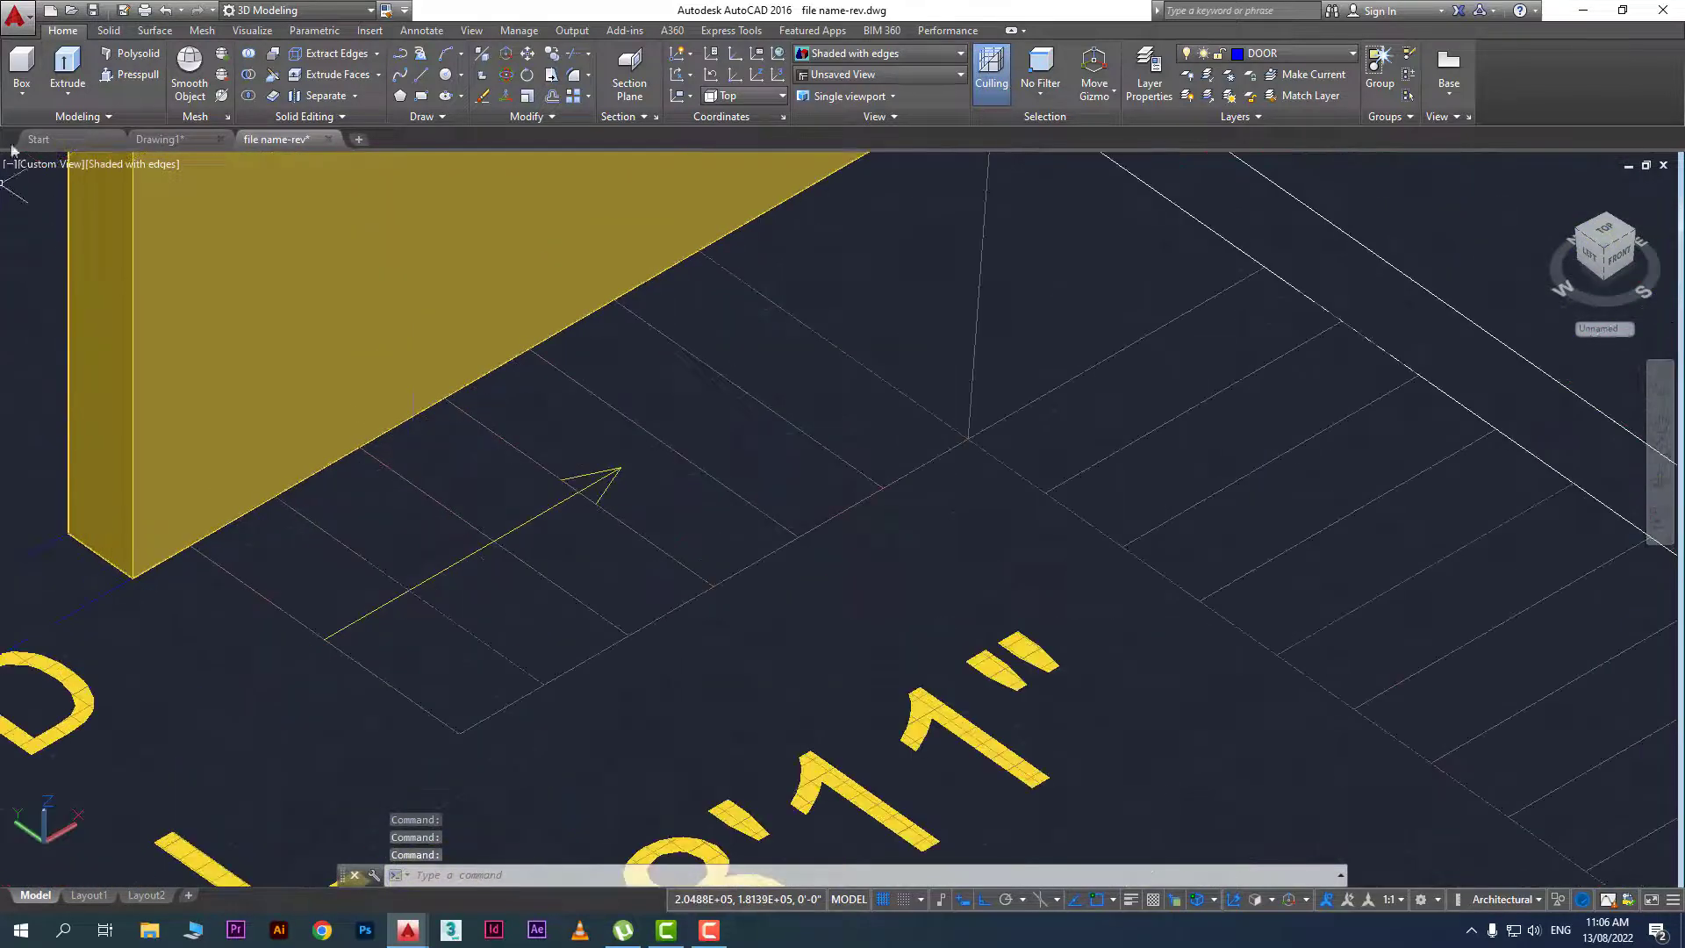
left_click(22, 66)
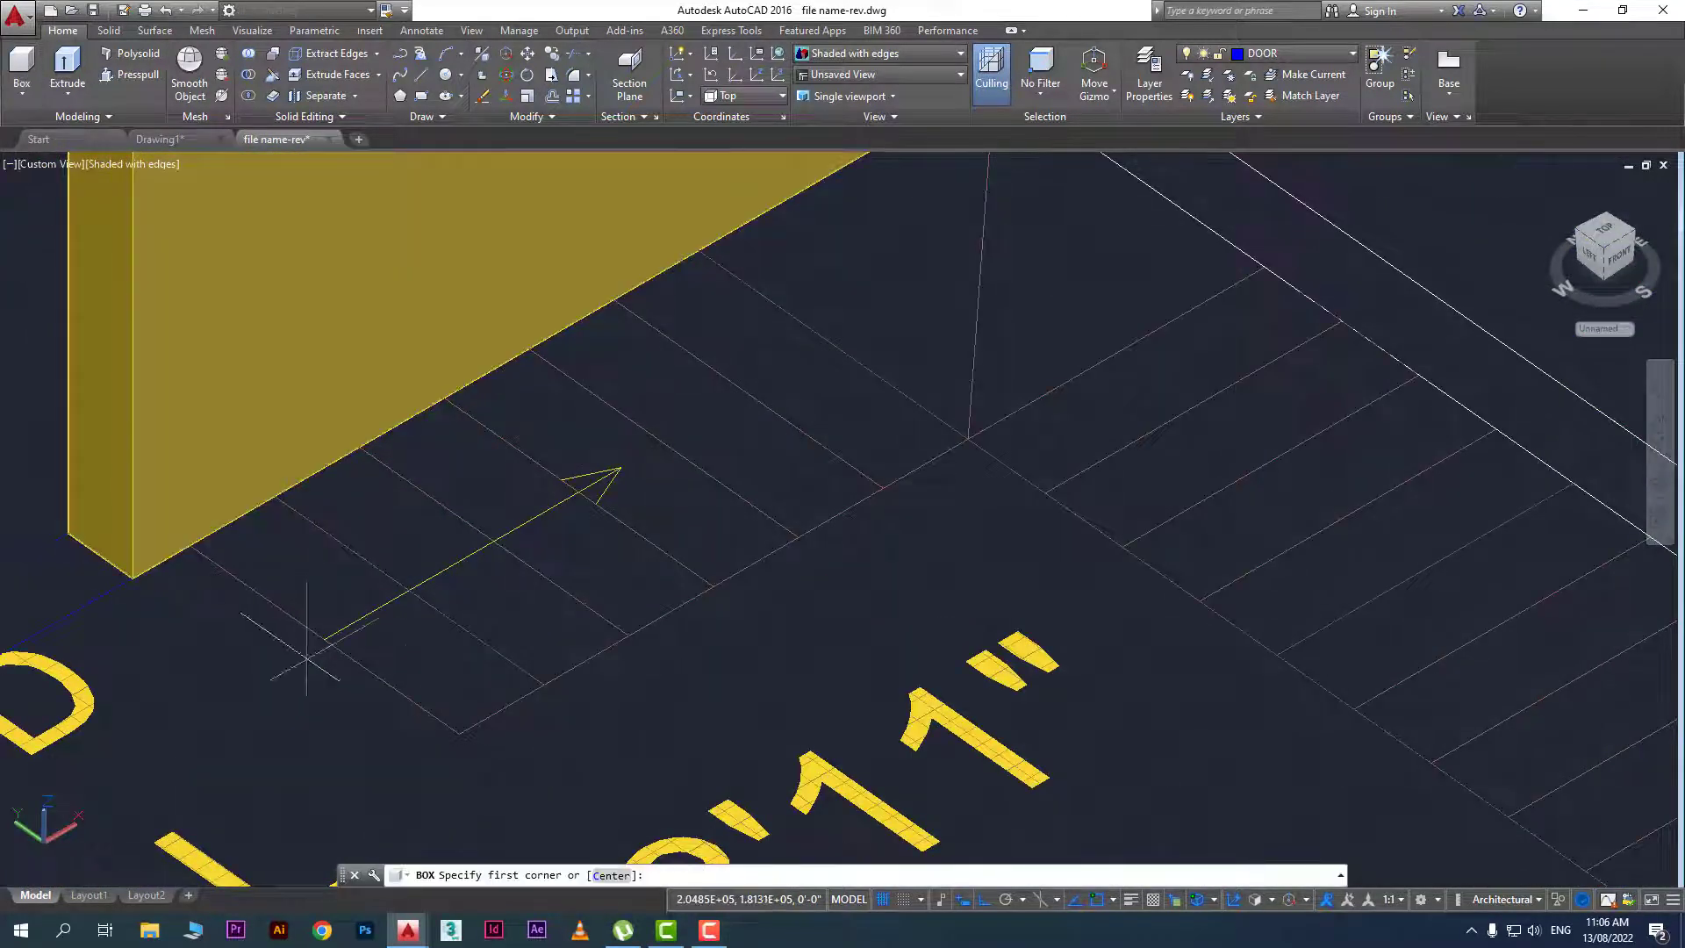
left_click(458, 733)
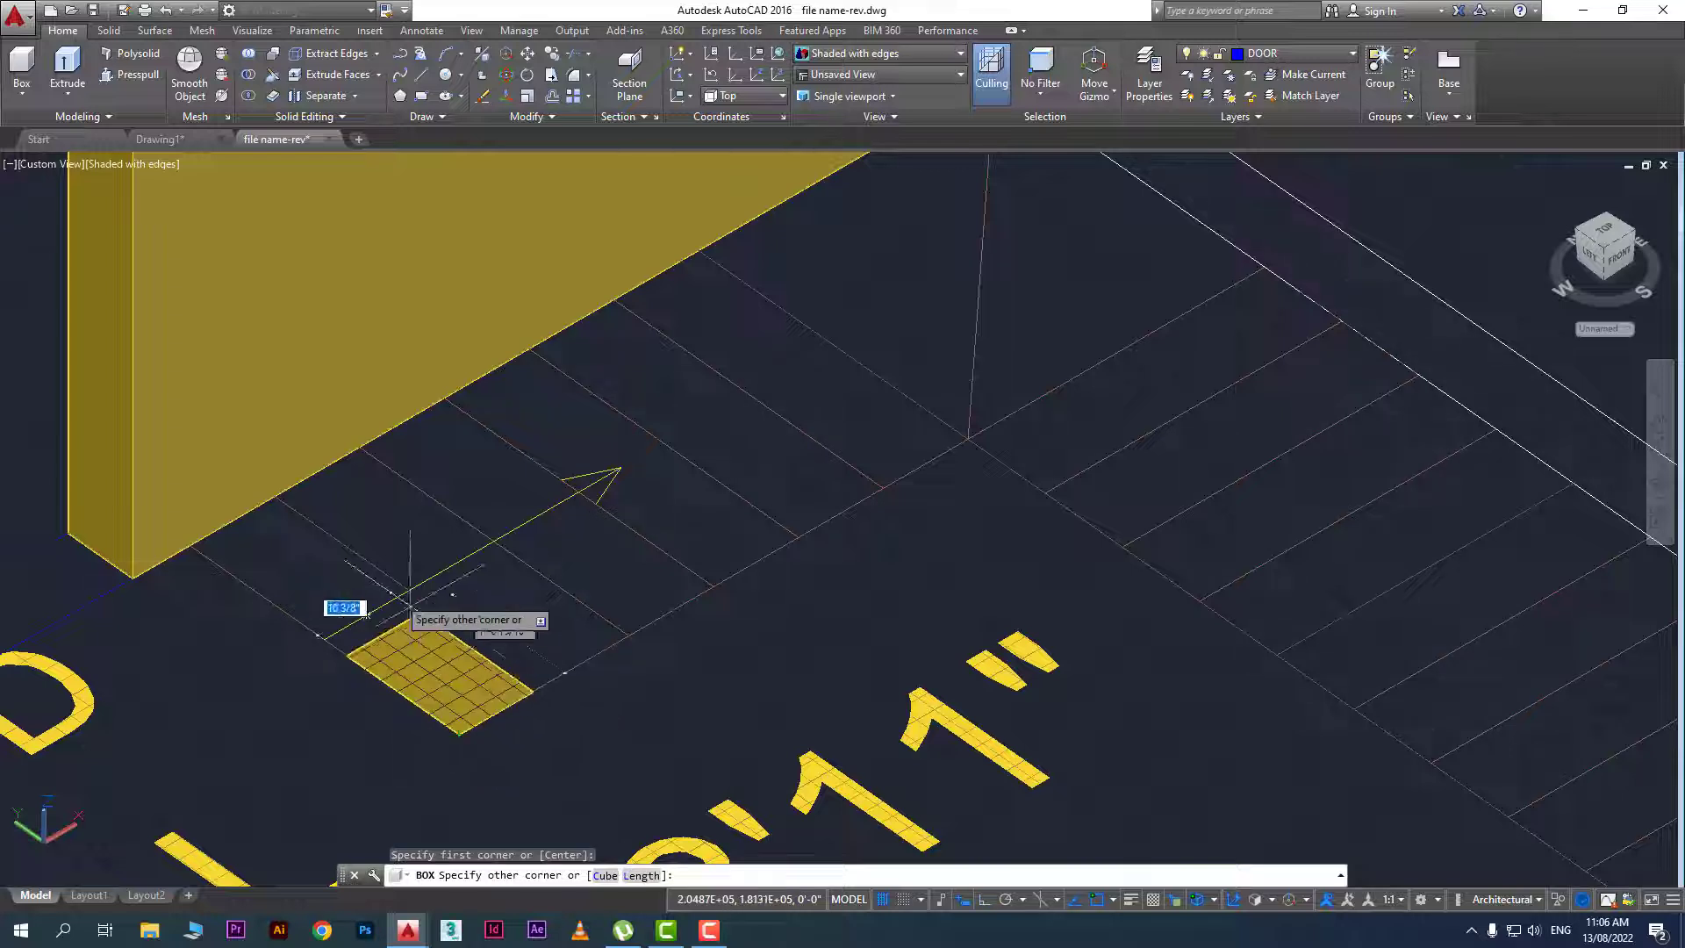
left_click(271, 483)
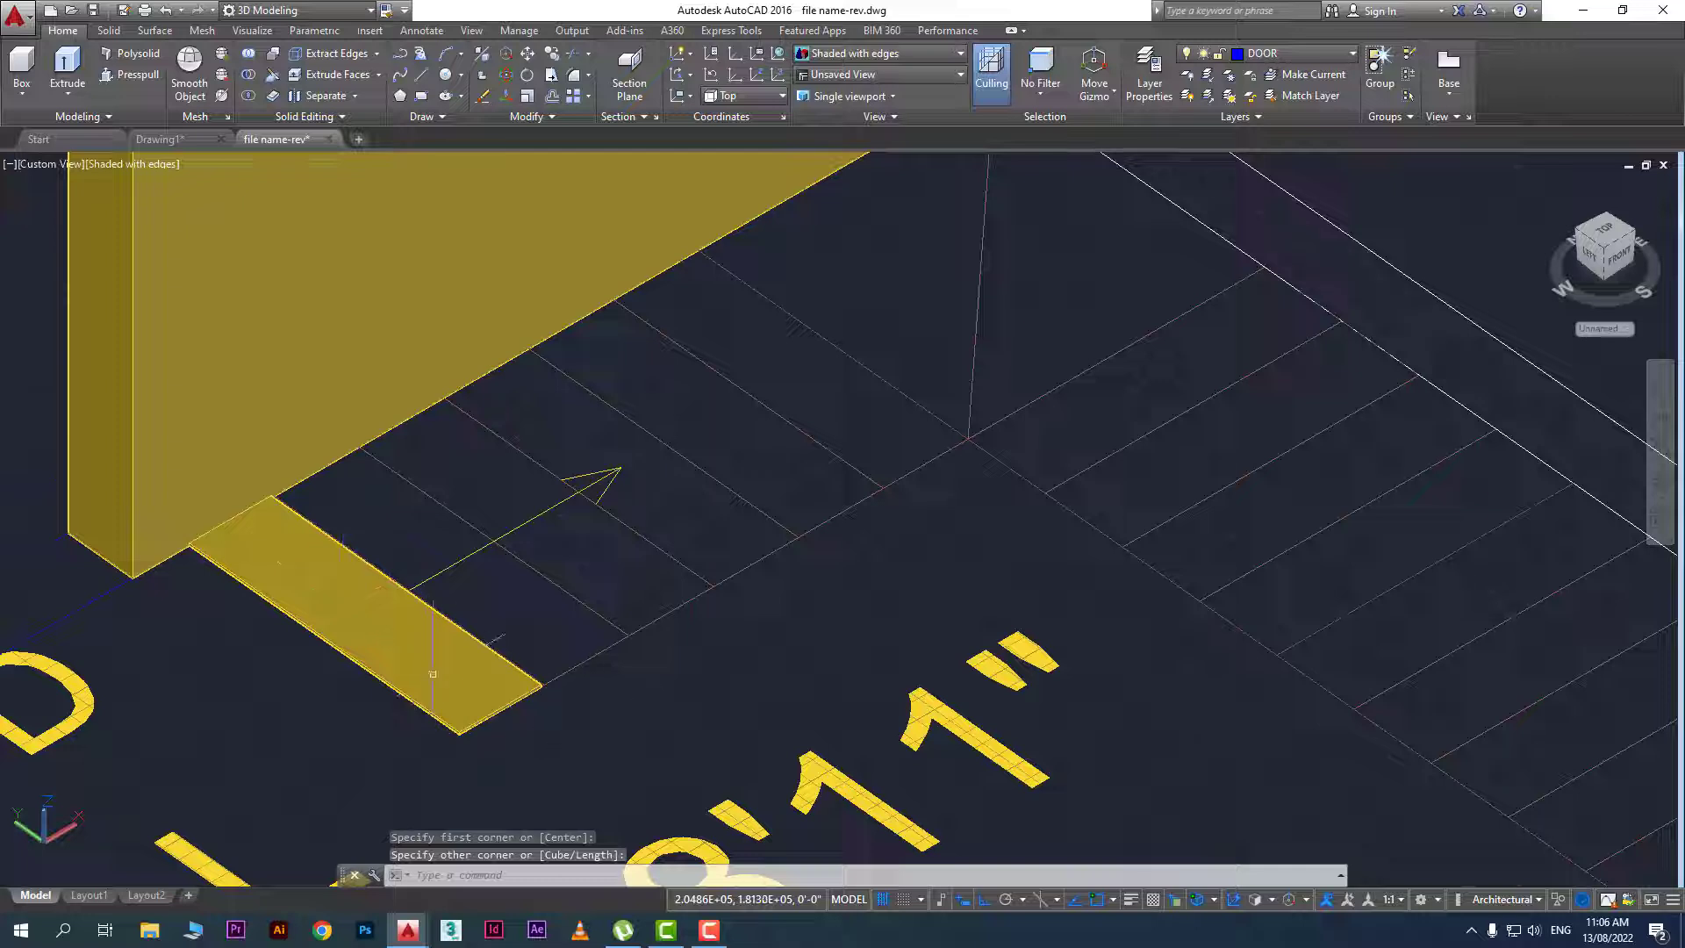
left_click(453, 676)
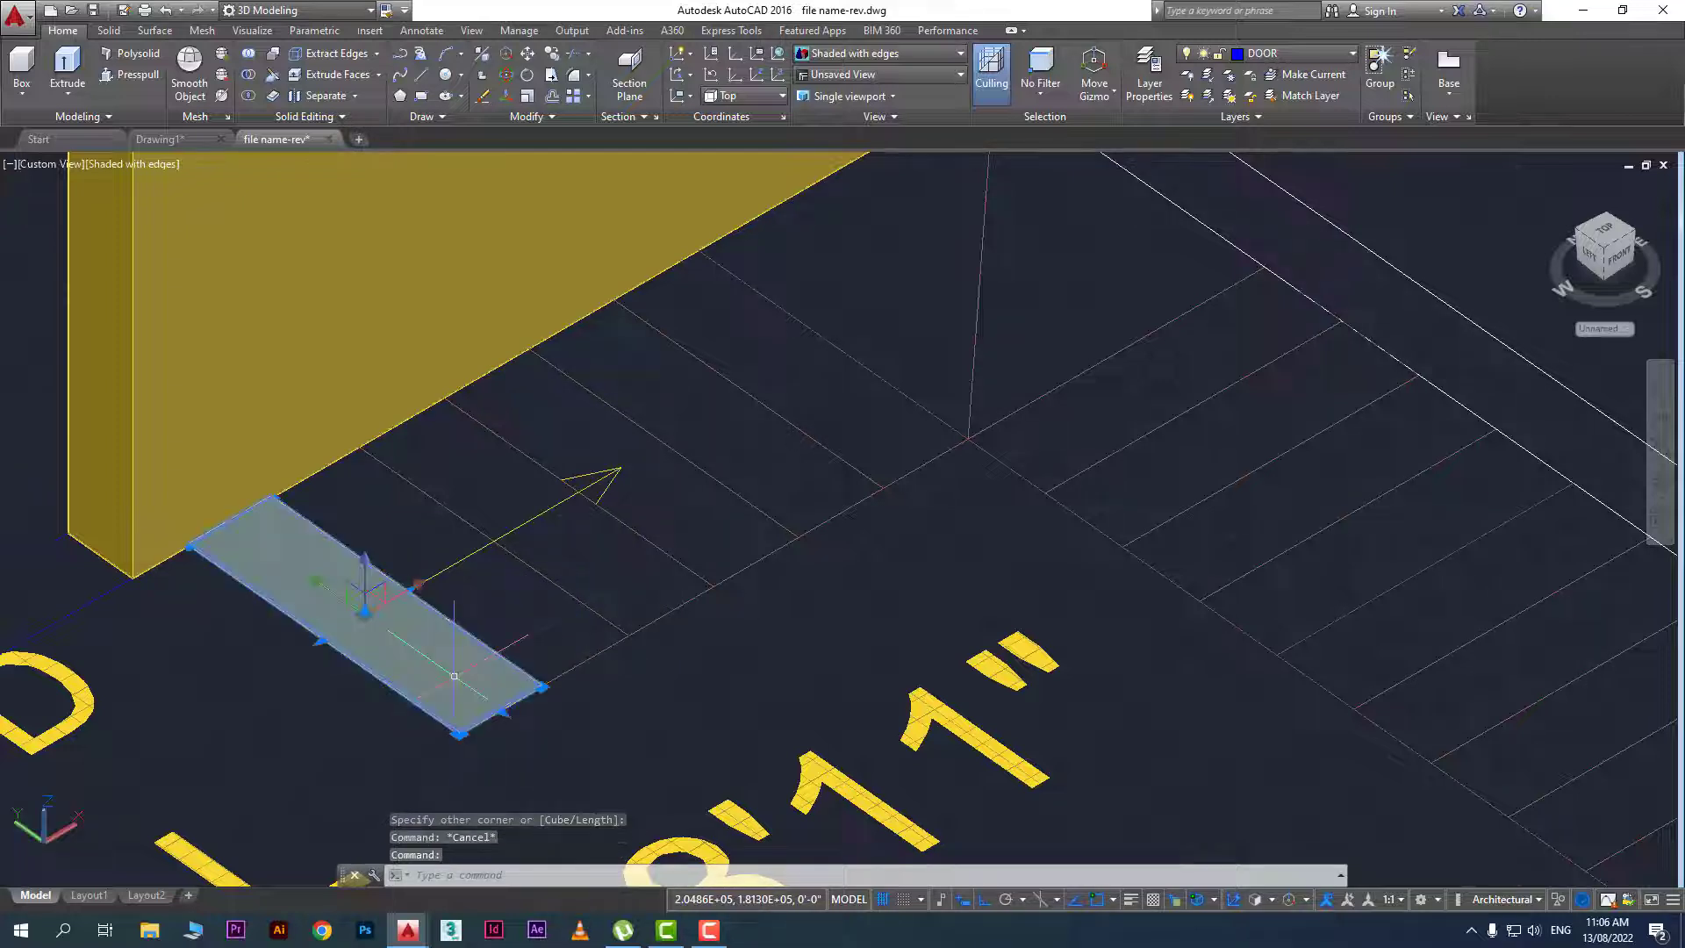
key("Delete")
Create a 9" high solid box on the first stair tread outline beside the BED–HALL wall
left_click(22, 75)
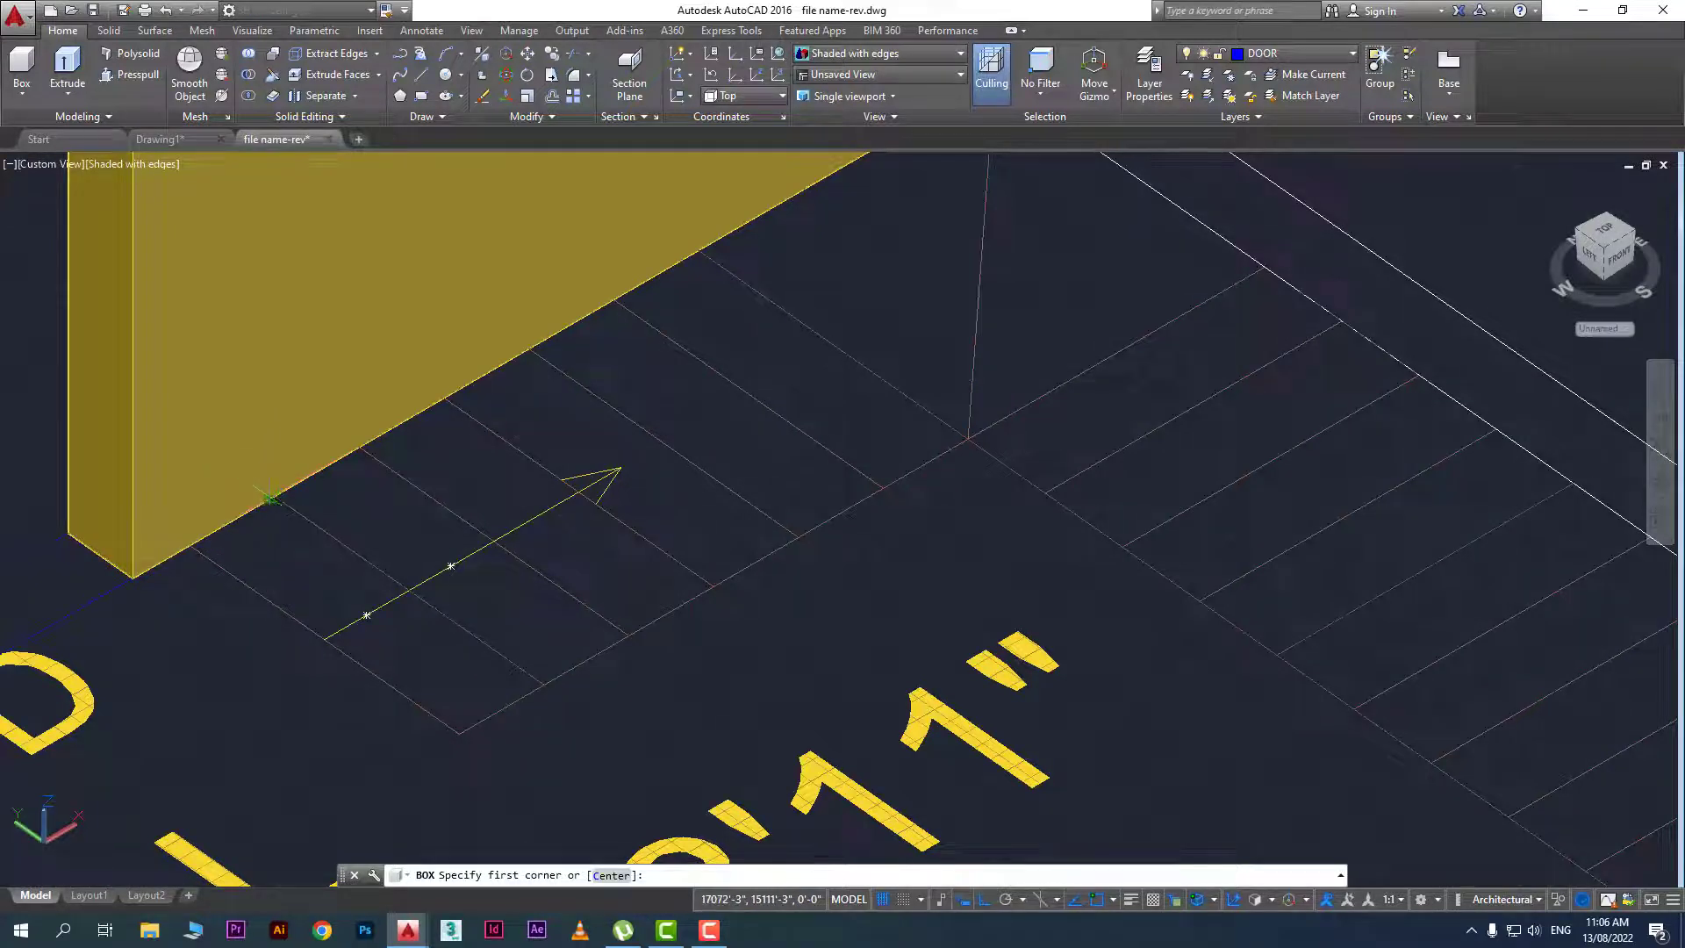
left_click(272, 499)
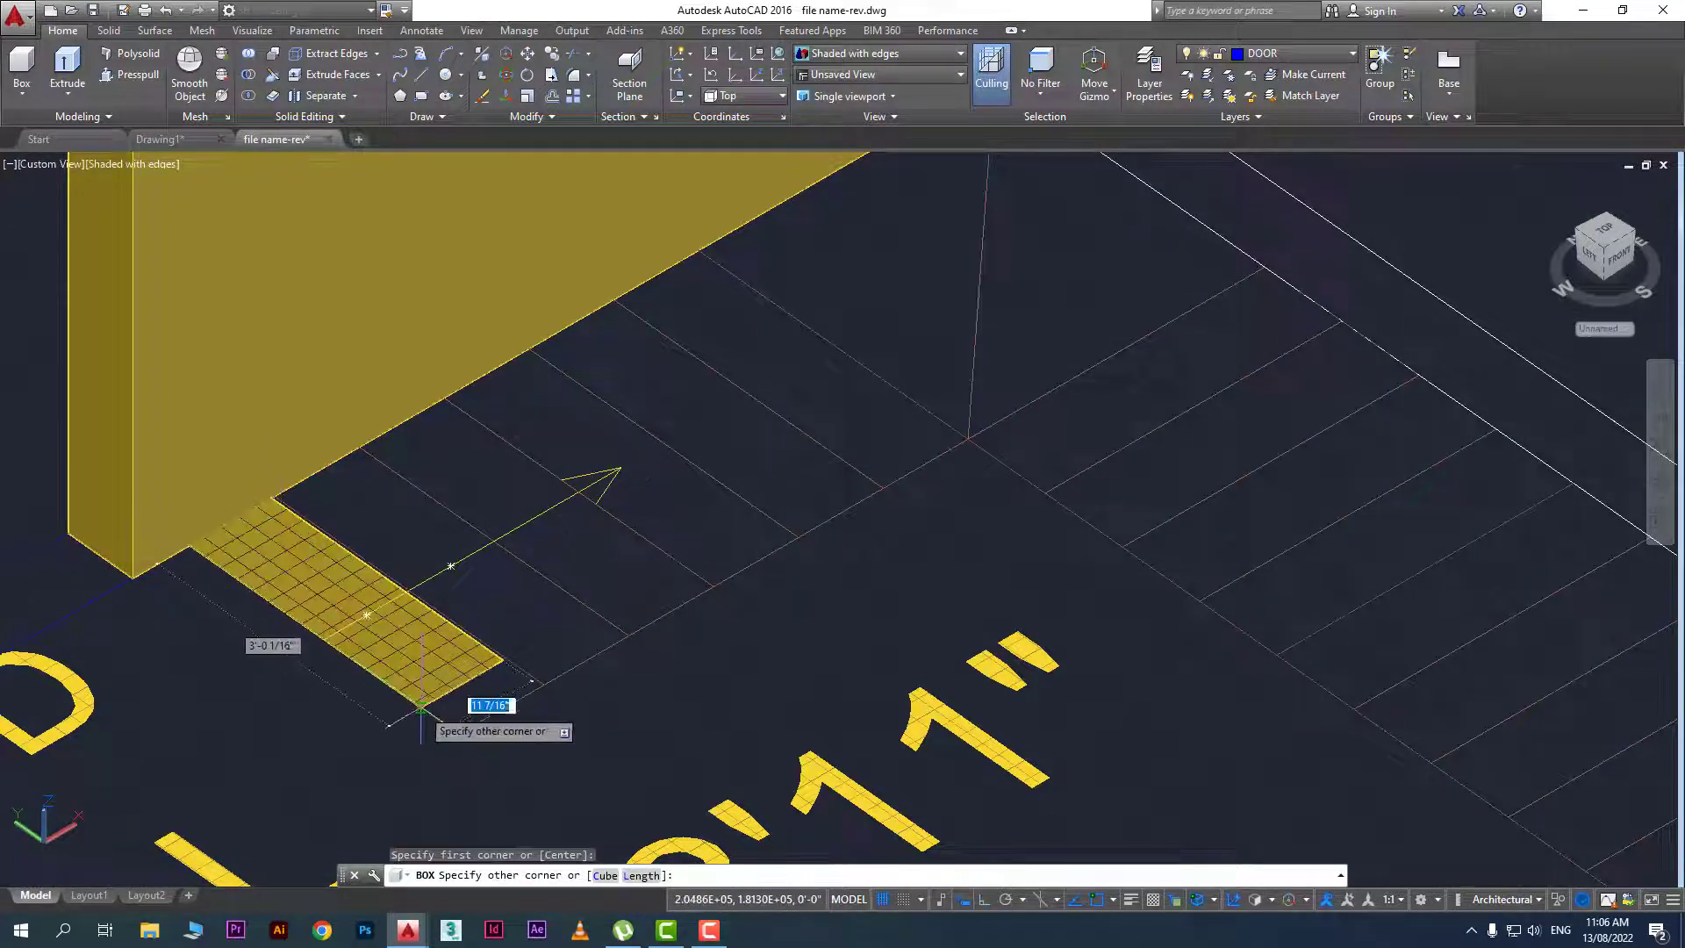
left_click(458, 733)
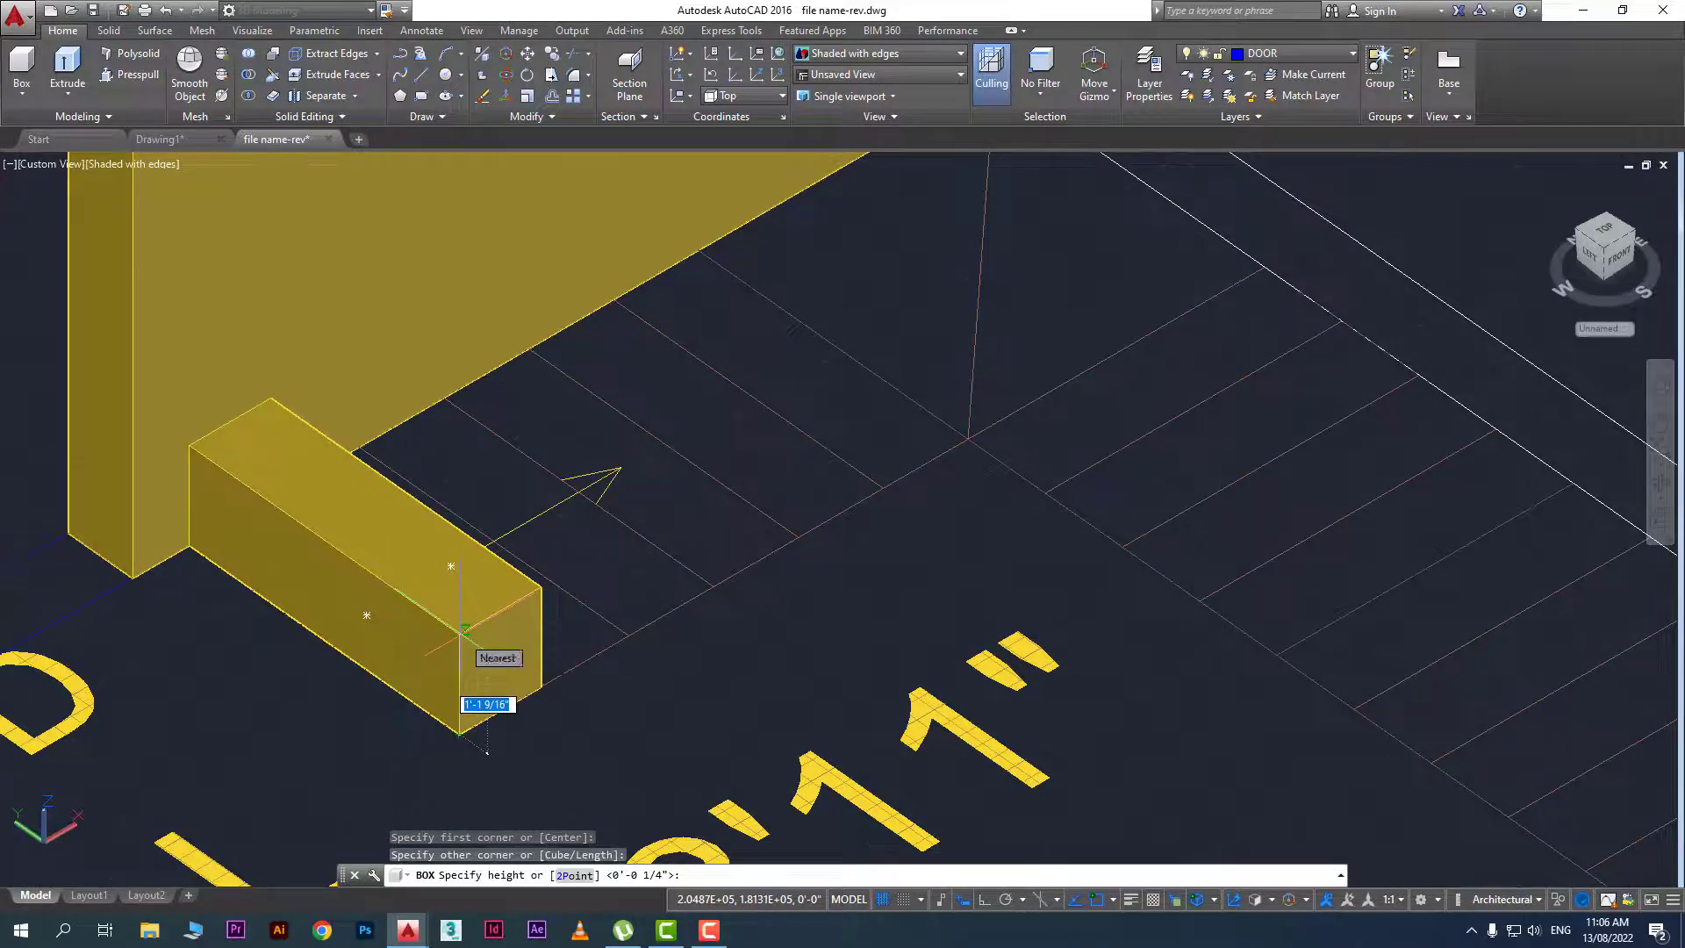
type("9")
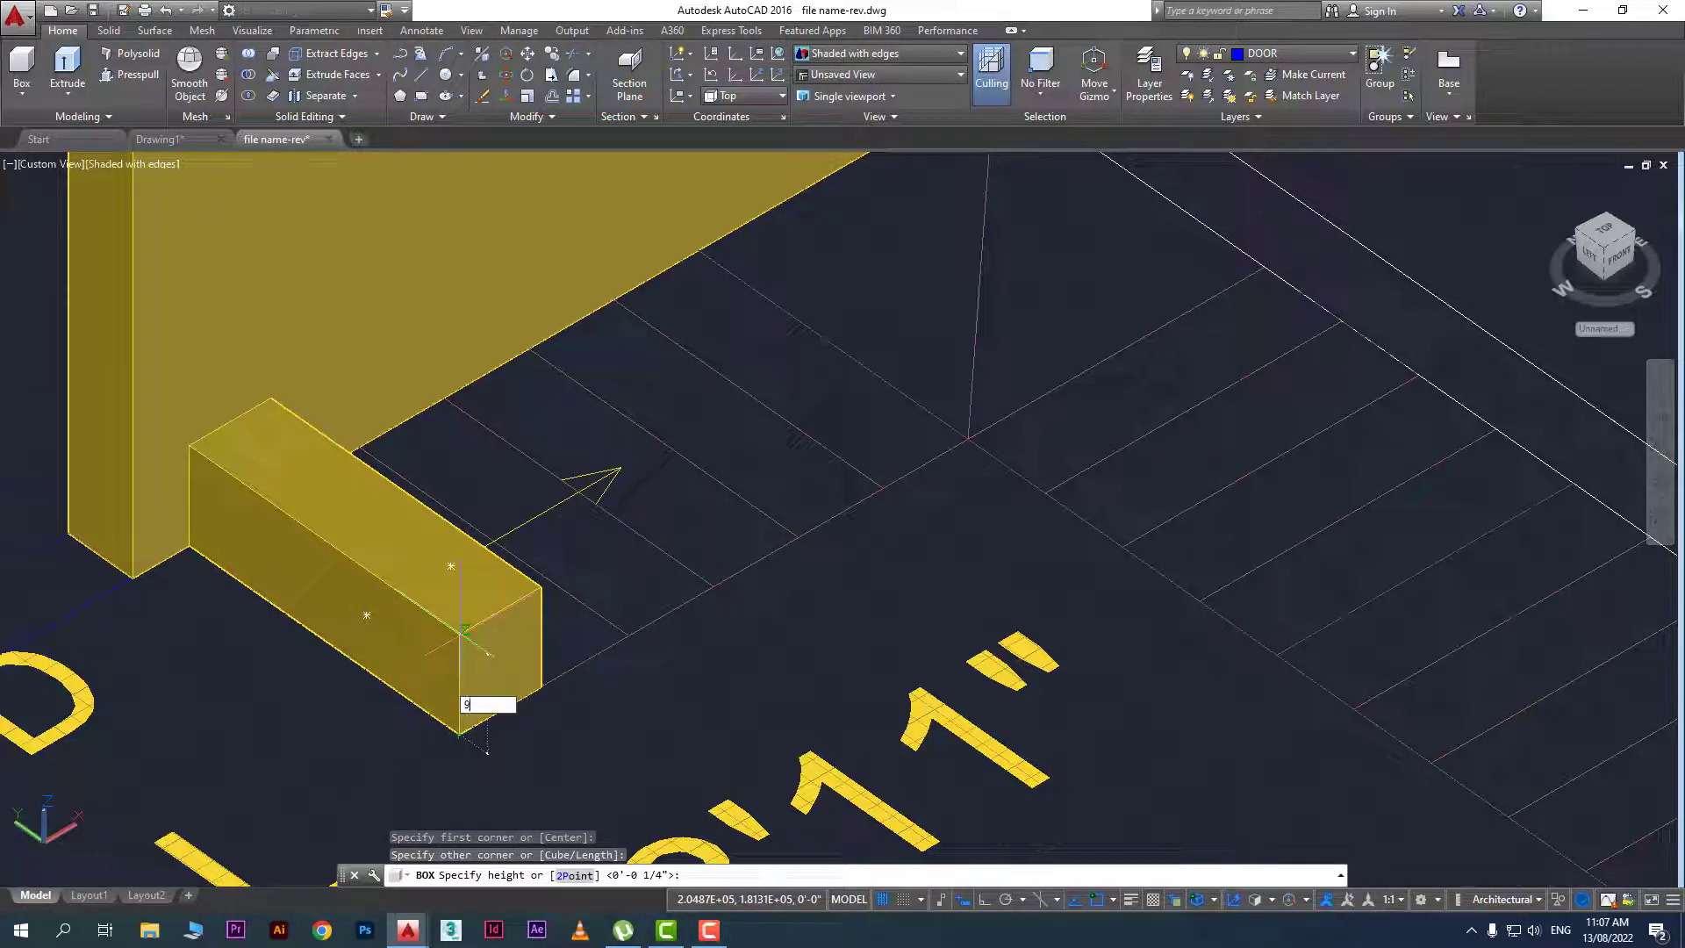
key("Return")
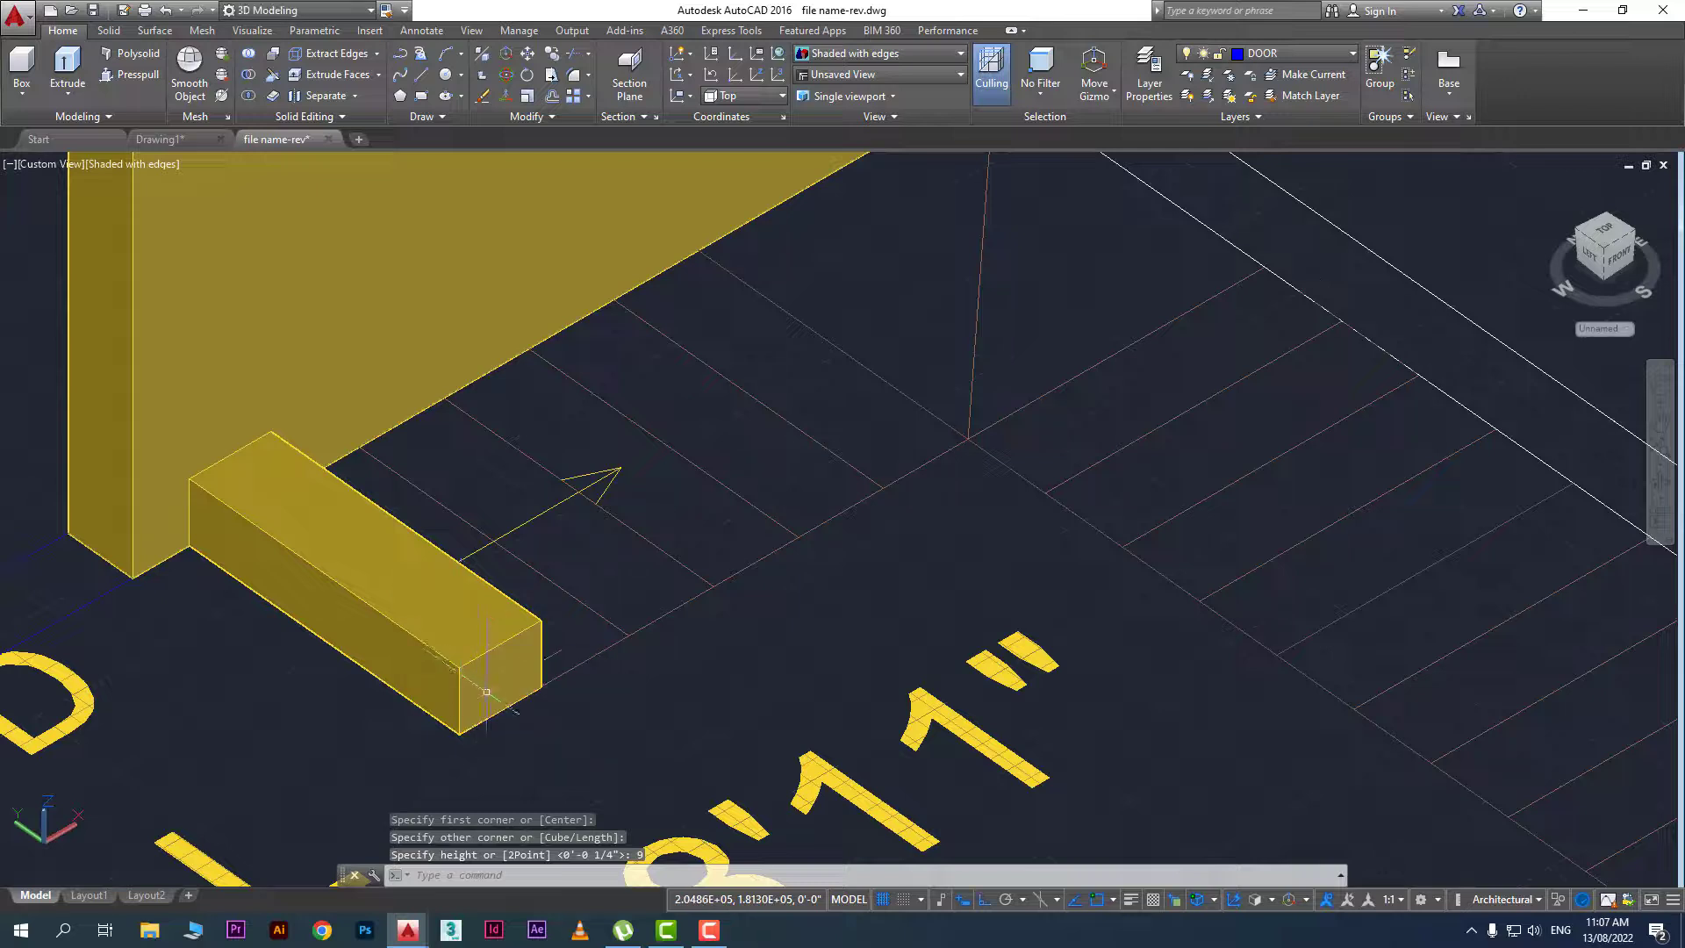
key("Escape")
Copy the first stair step three times from its bottom front corner, stacking each copy on the top back corner of the previous step
type("co")
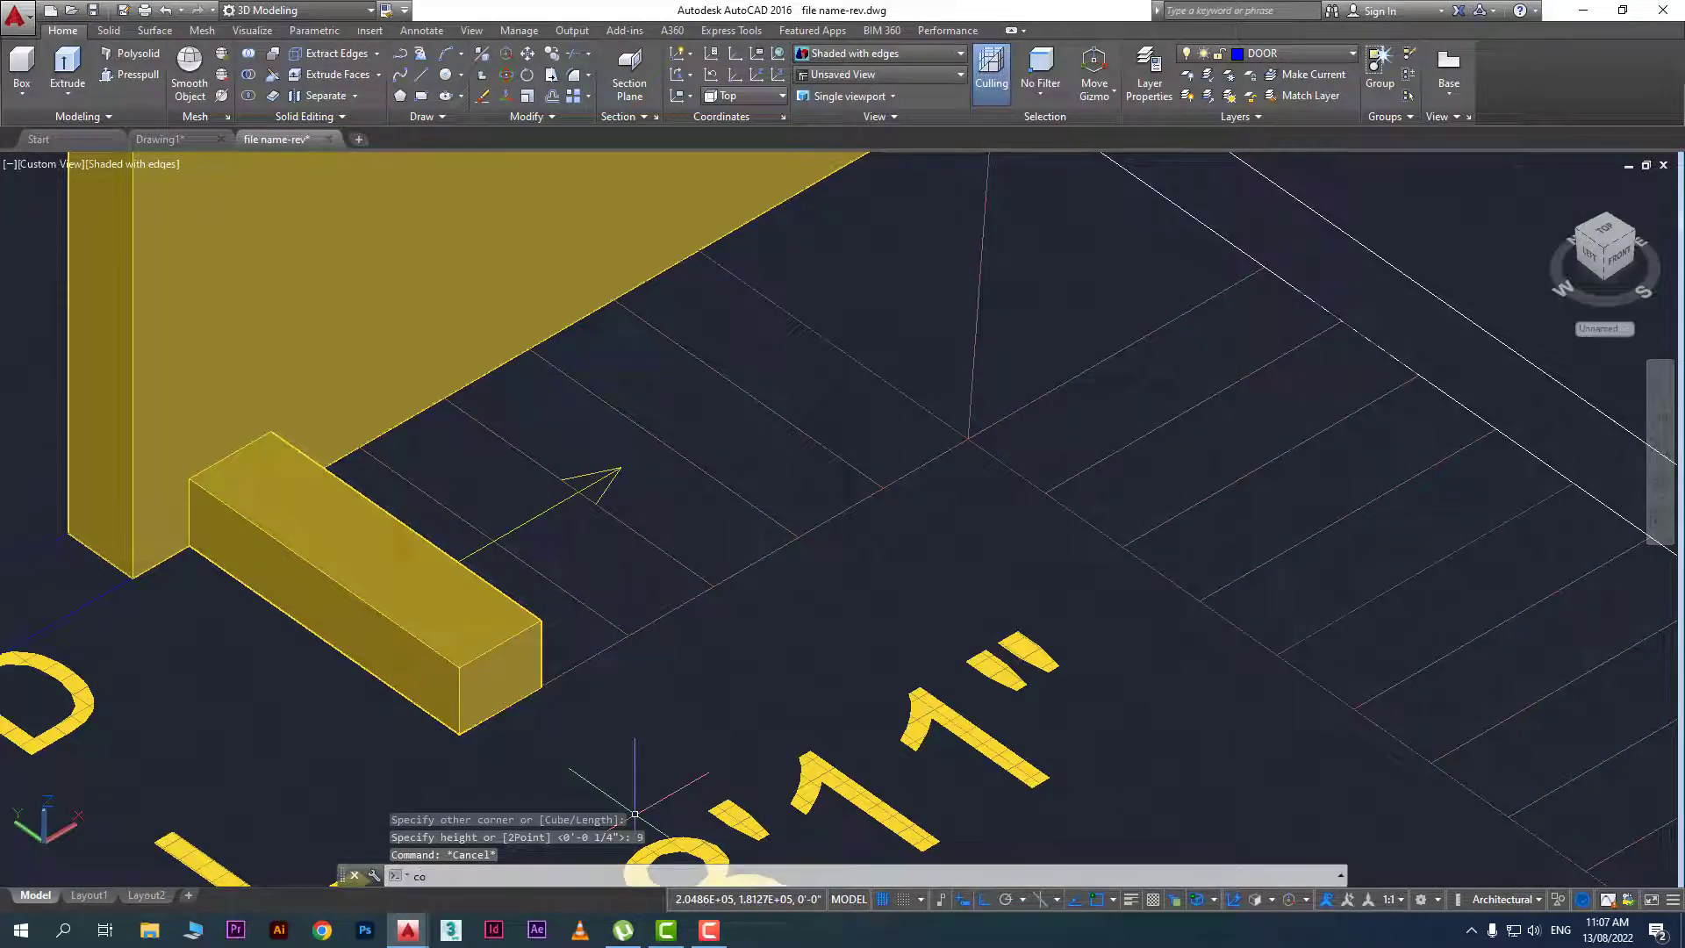
key("Return")
left_click(467, 652)
key("Return")
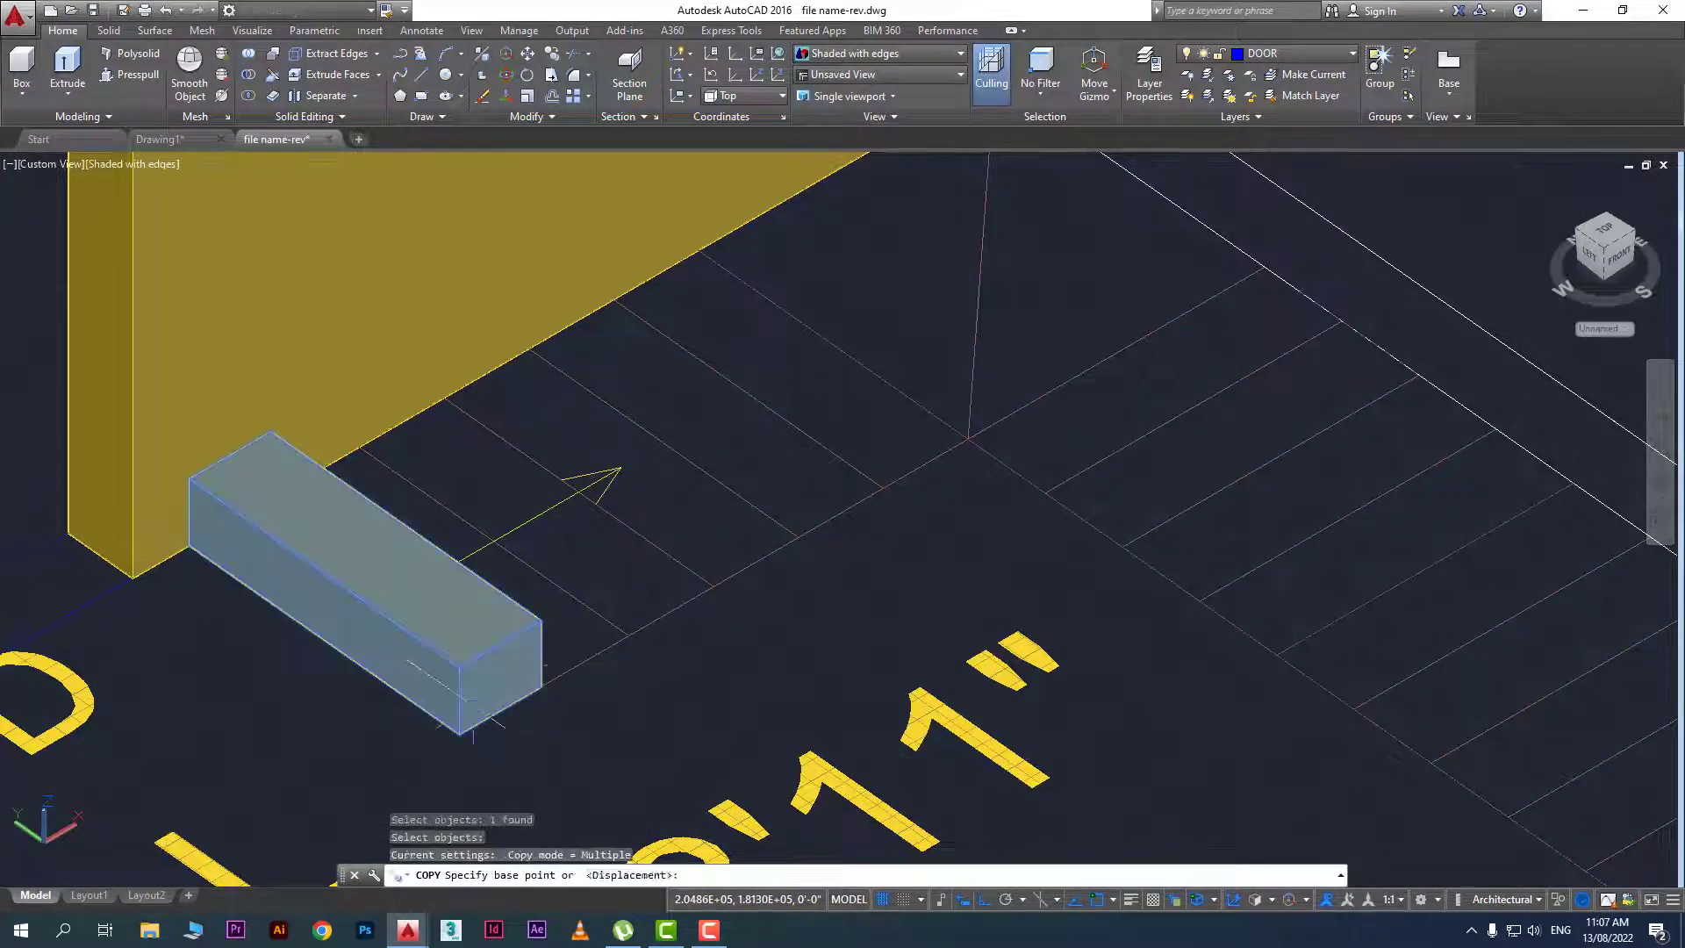
left_click(458, 732)
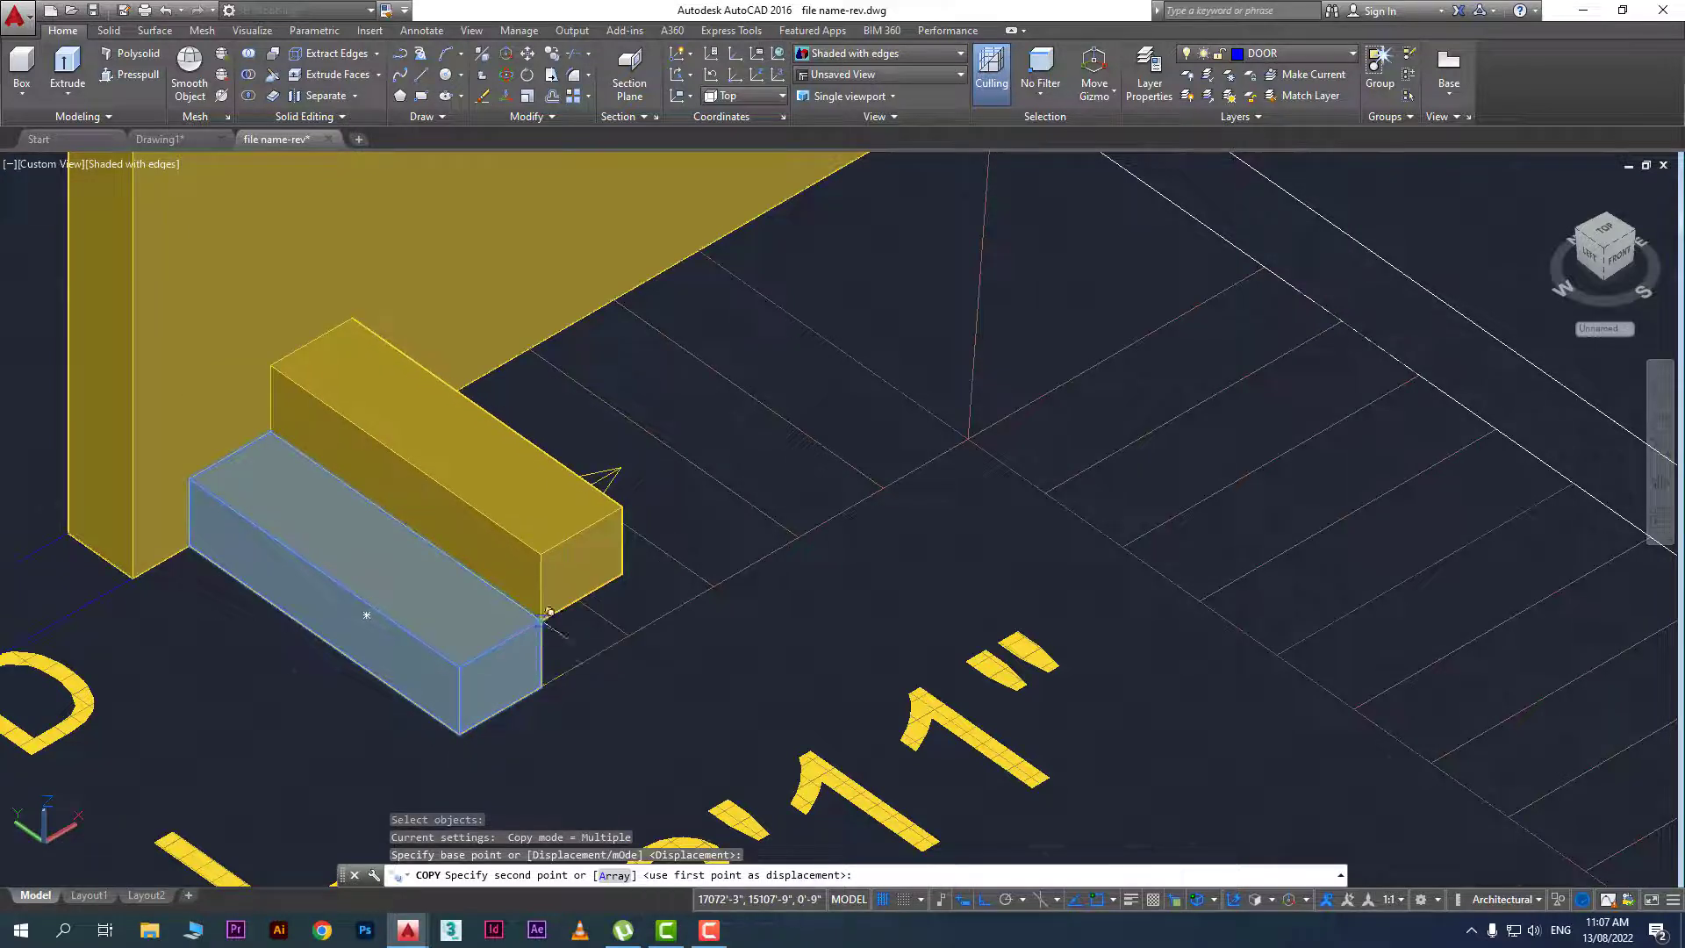
left_click(542, 620)
left_click(622, 507)
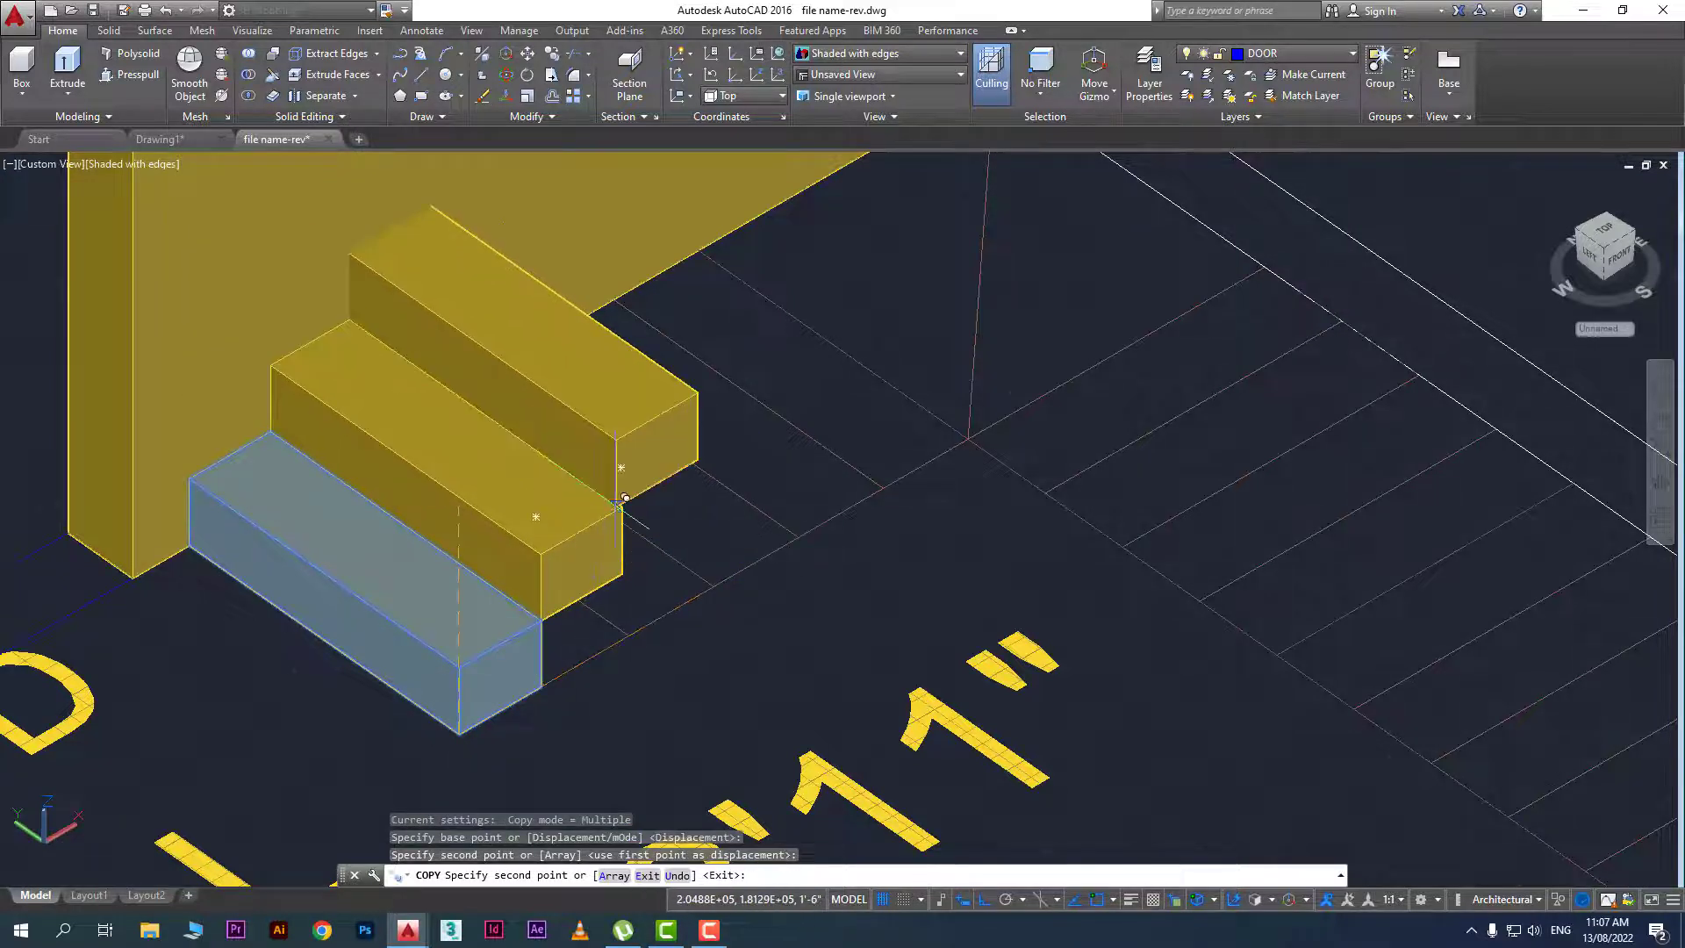
left_click(701, 394)
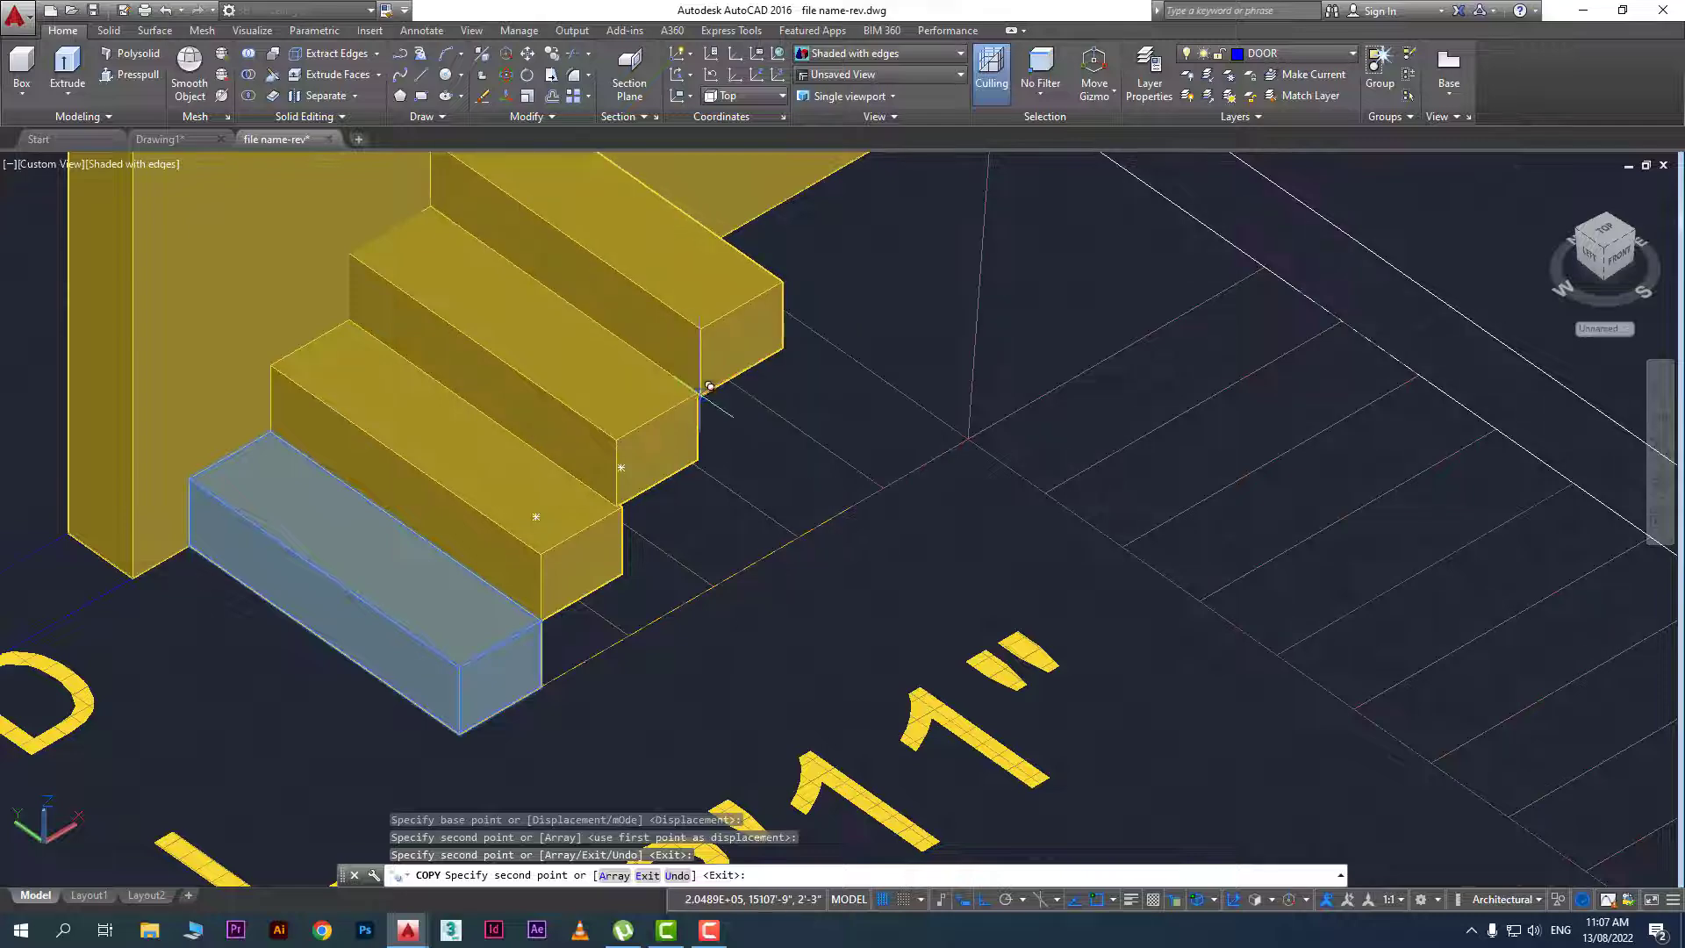
key("Escape")
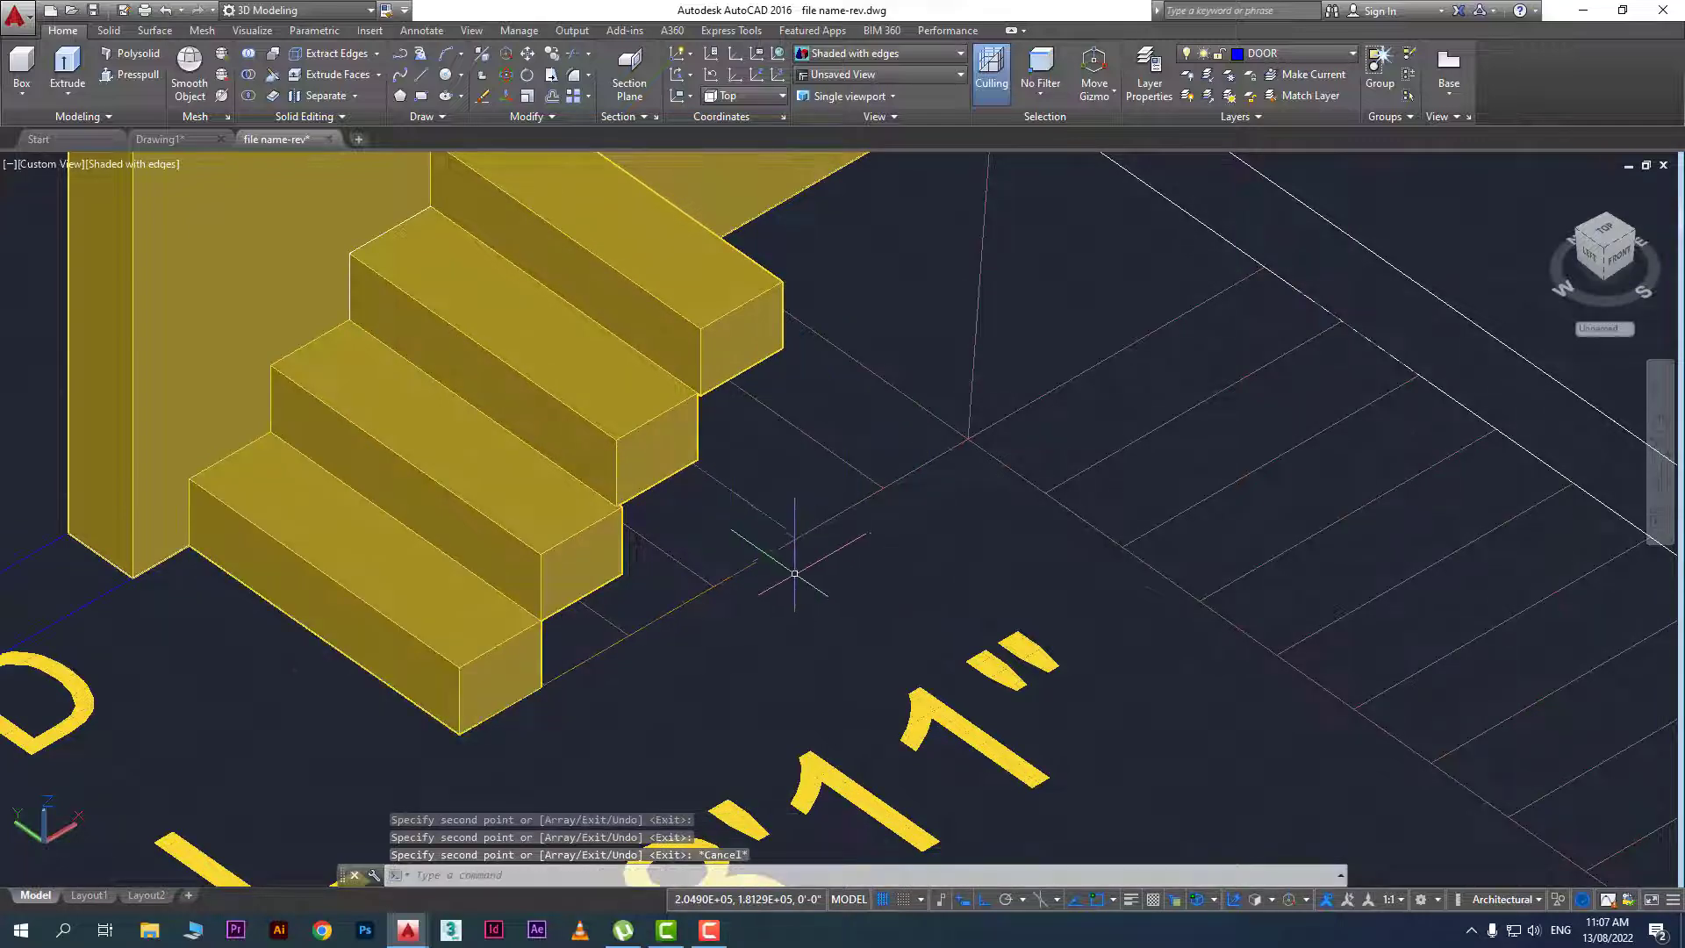
scroll(791, 557, "down", 3)
middle_click_drag(764, 632, 904, 535)
scroll(772, 672, "down", 5)
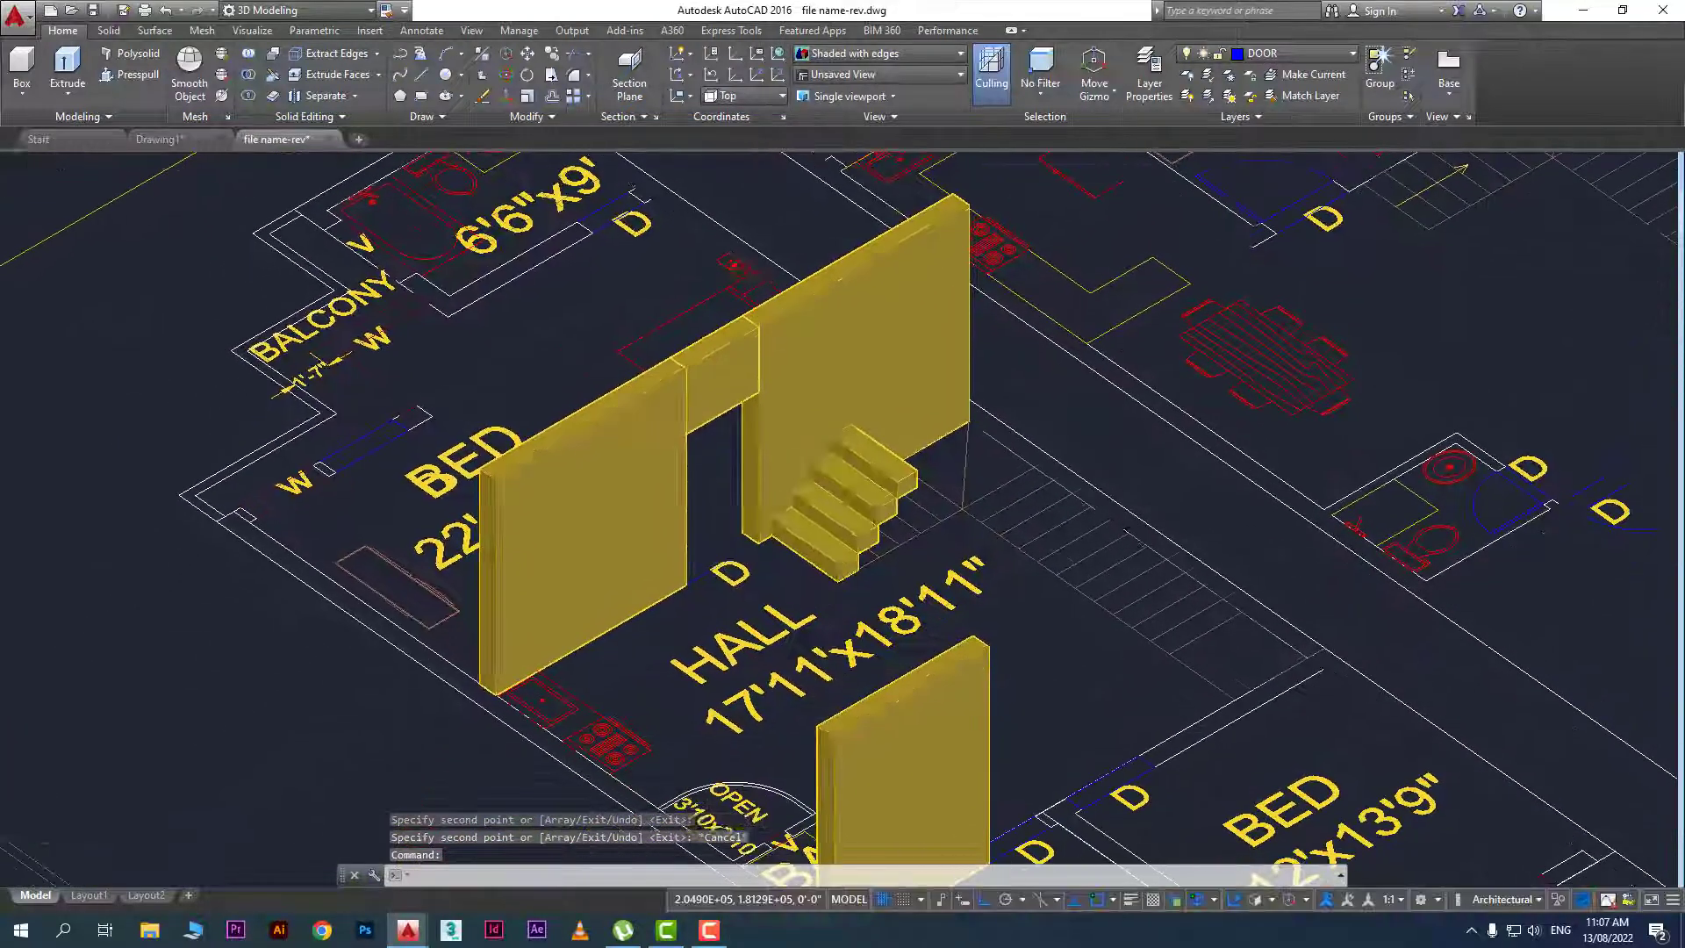
Examine the raised walls, door lintel and stacked stair steps around the hall from an angled view and a front view
scroll(819, 676, "up", 2)
middle_click_drag(823, 684, 924, 725)
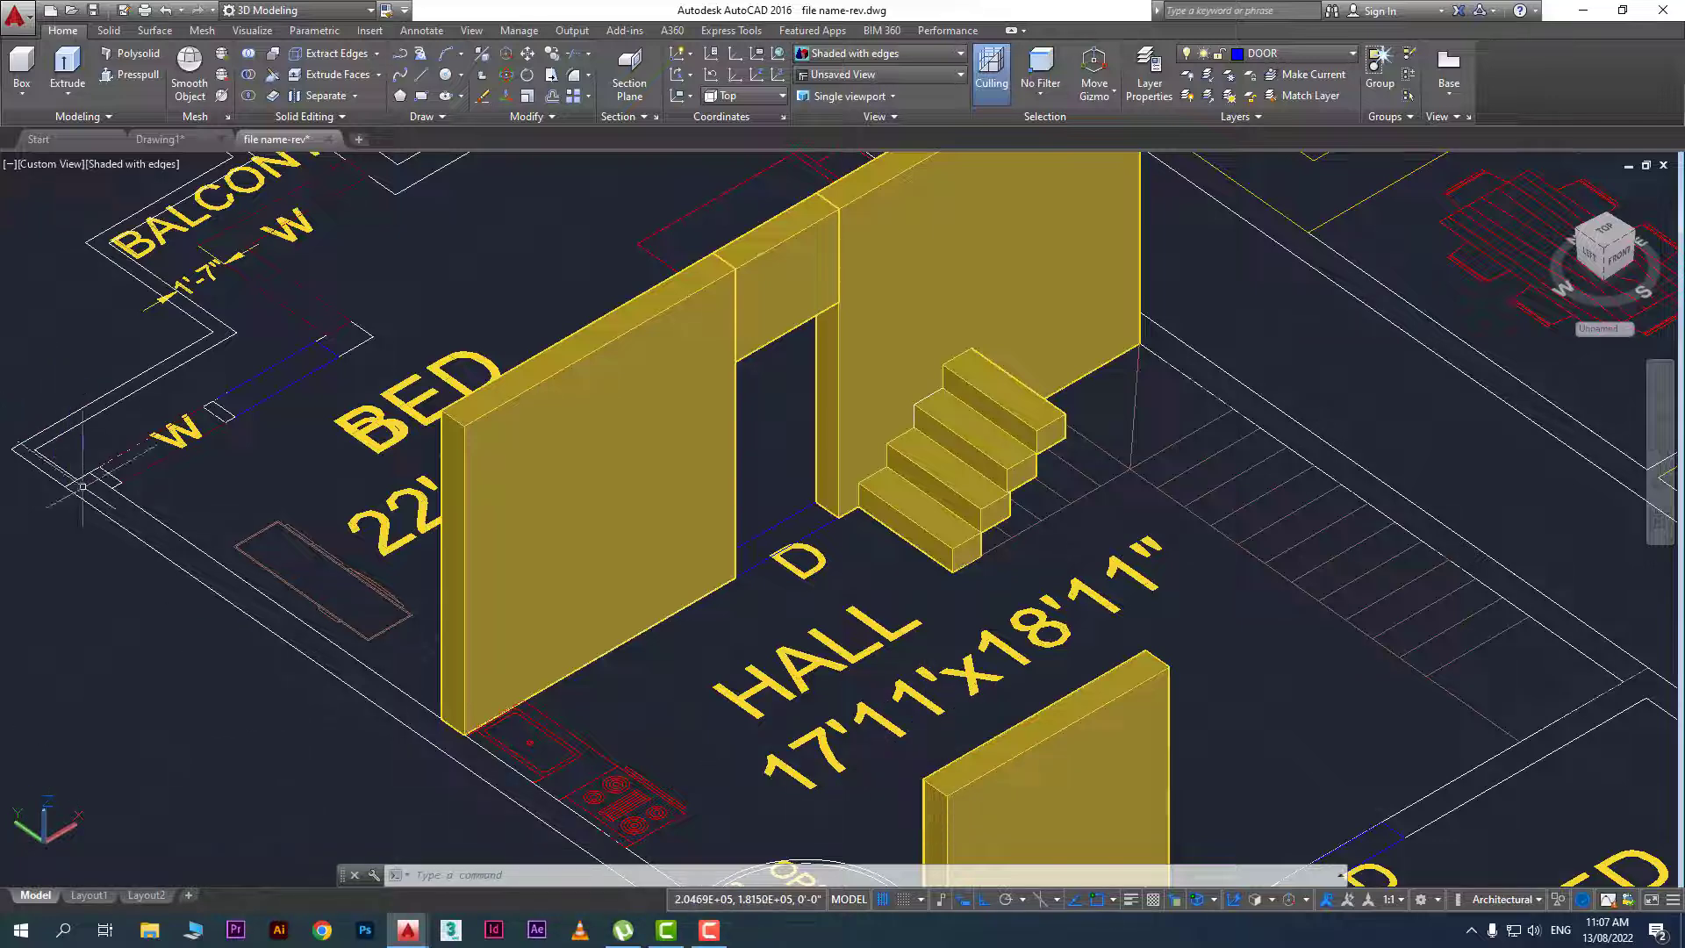
scroll(484, 473, "down", 3)
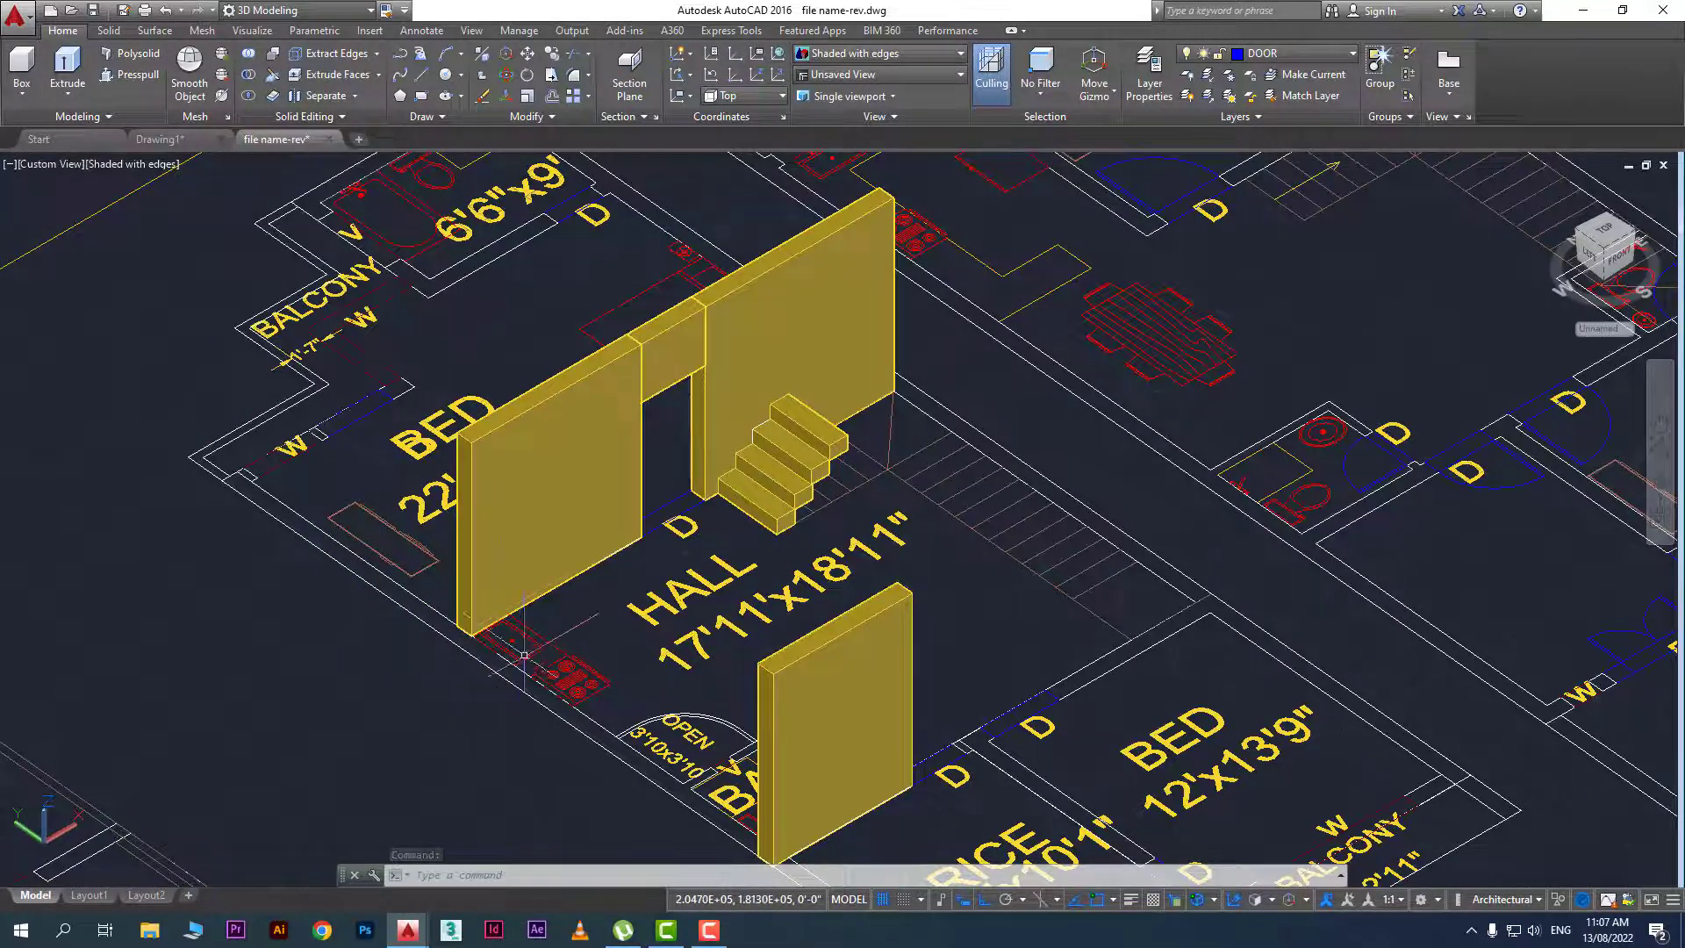
scroll(682, 497, "up", 2)
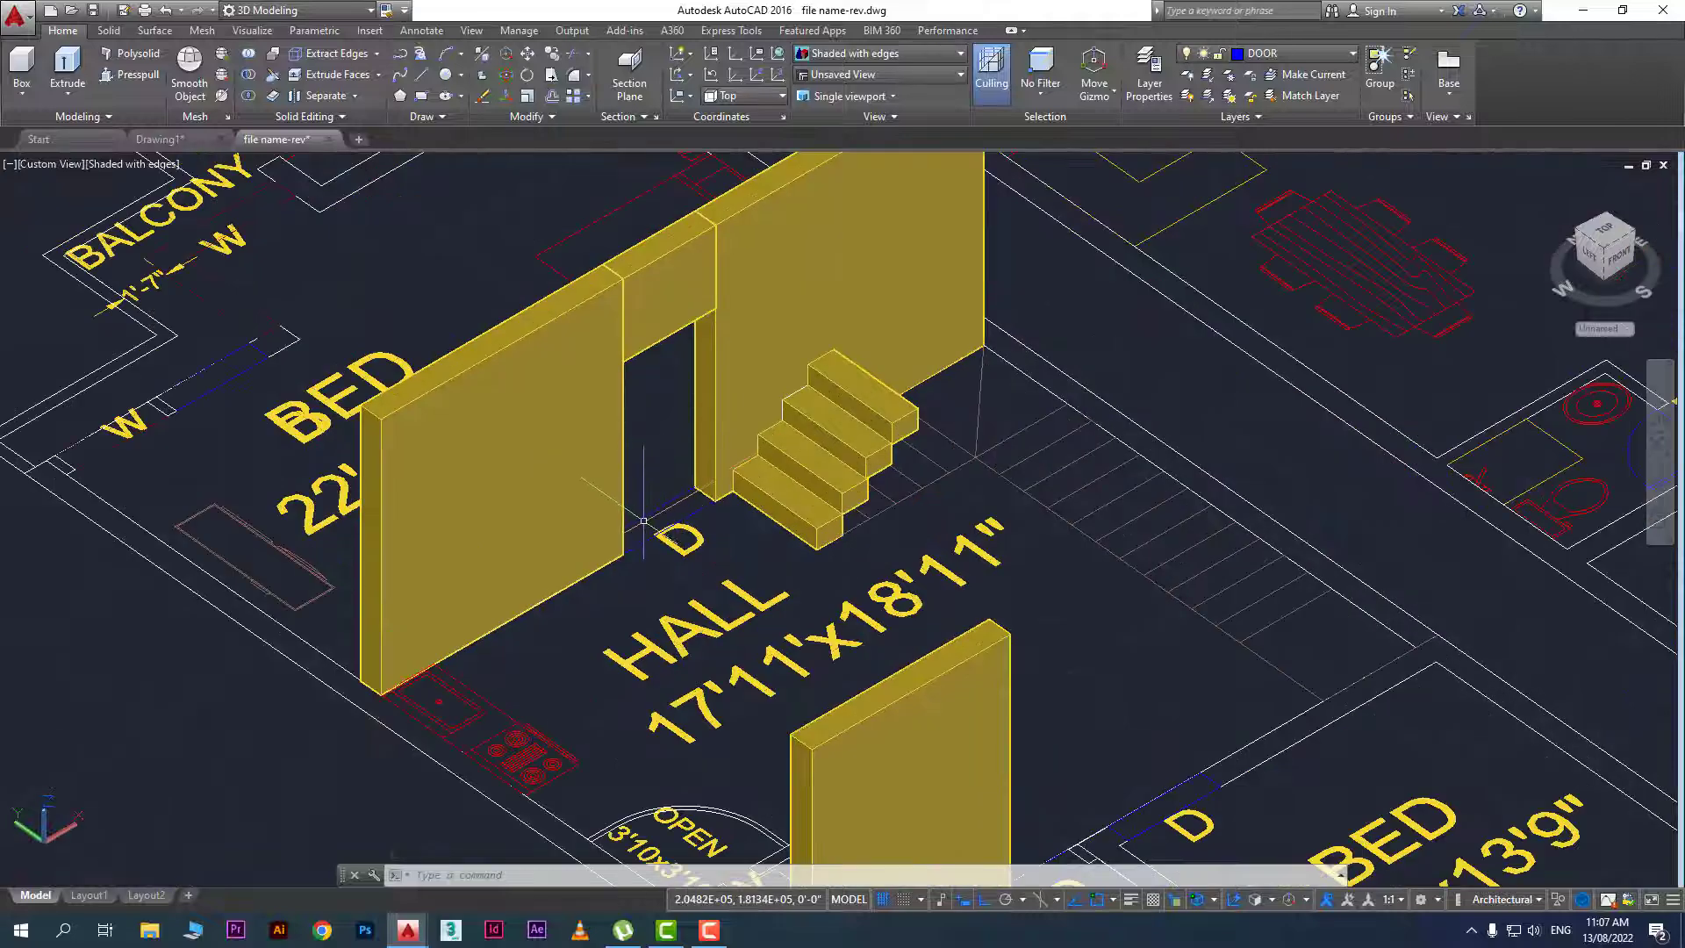
scroll(644, 520, "up", 2)
middle_click_drag(700, 528, 563, 572, "shift")
scroll(716, 553, "up", 2)
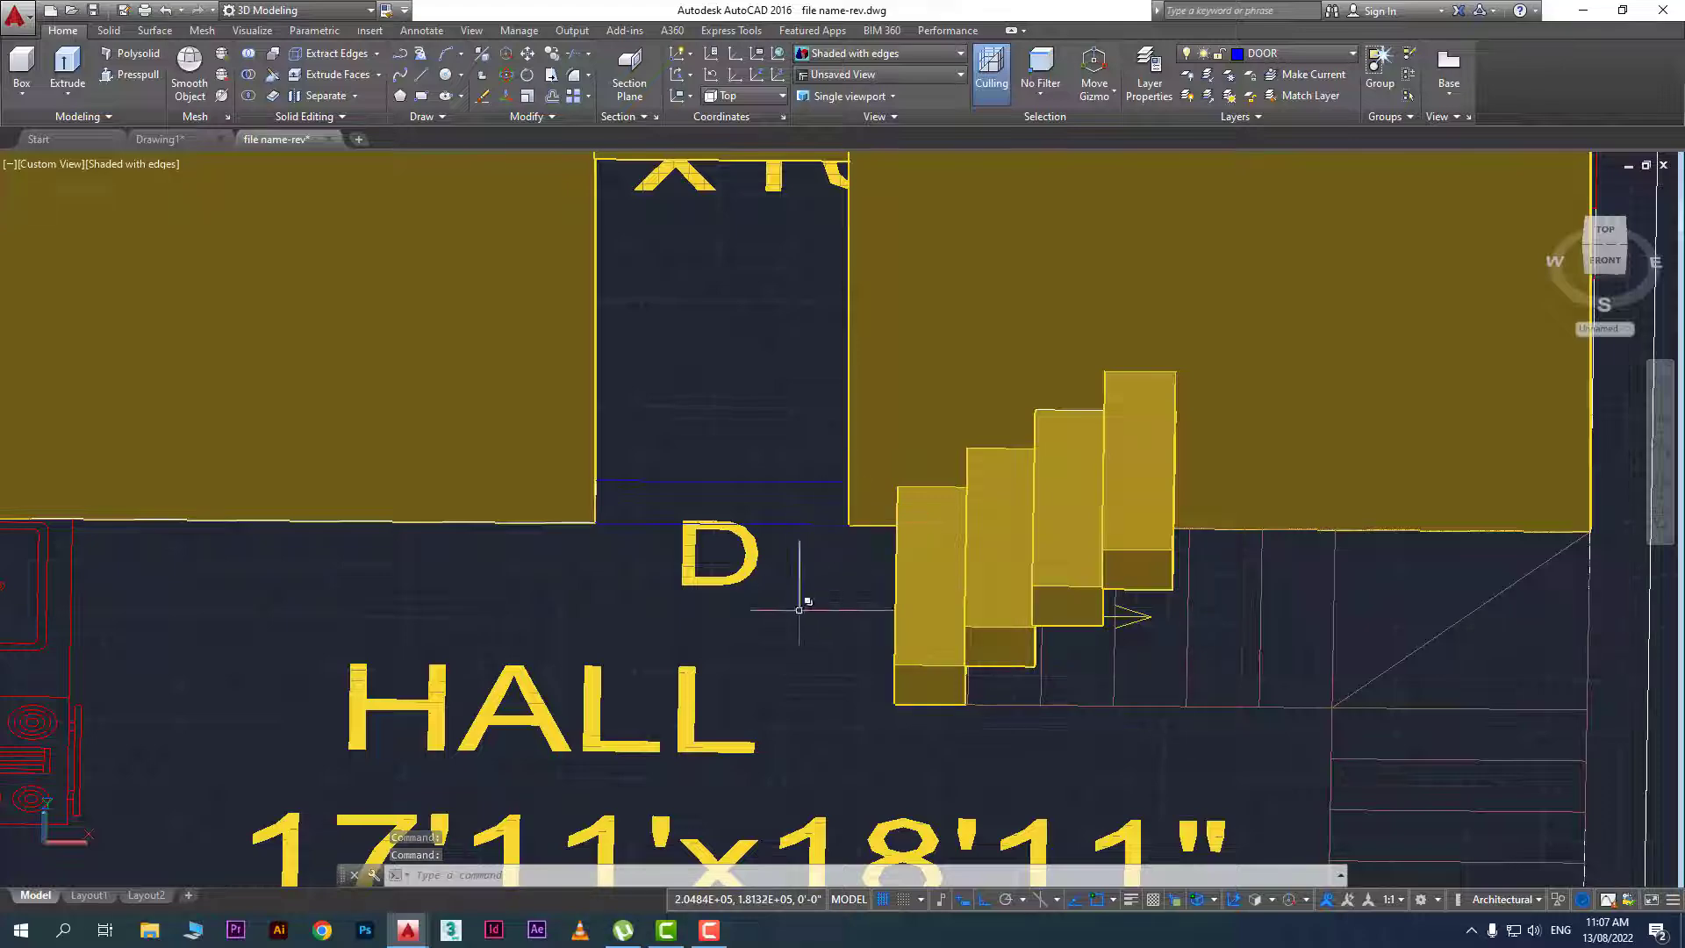
middle_click_drag(797, 565, 822, 580, "shift")
scroll(821, 580, "down", 3)
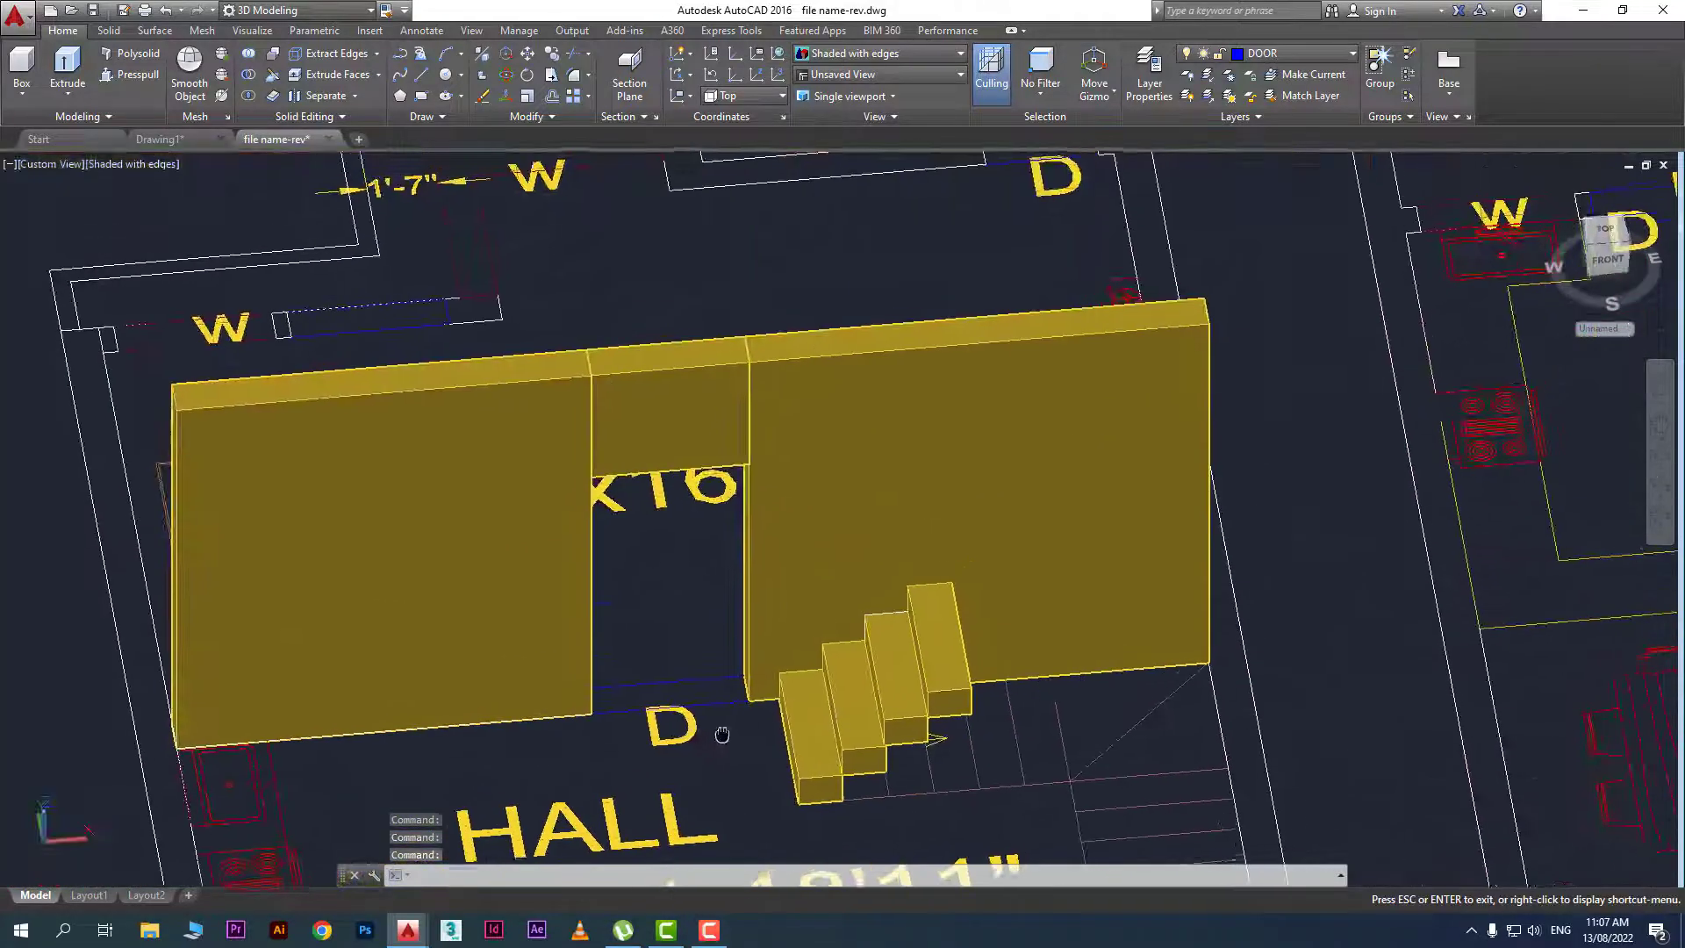
key("Escape")
key("Escape")
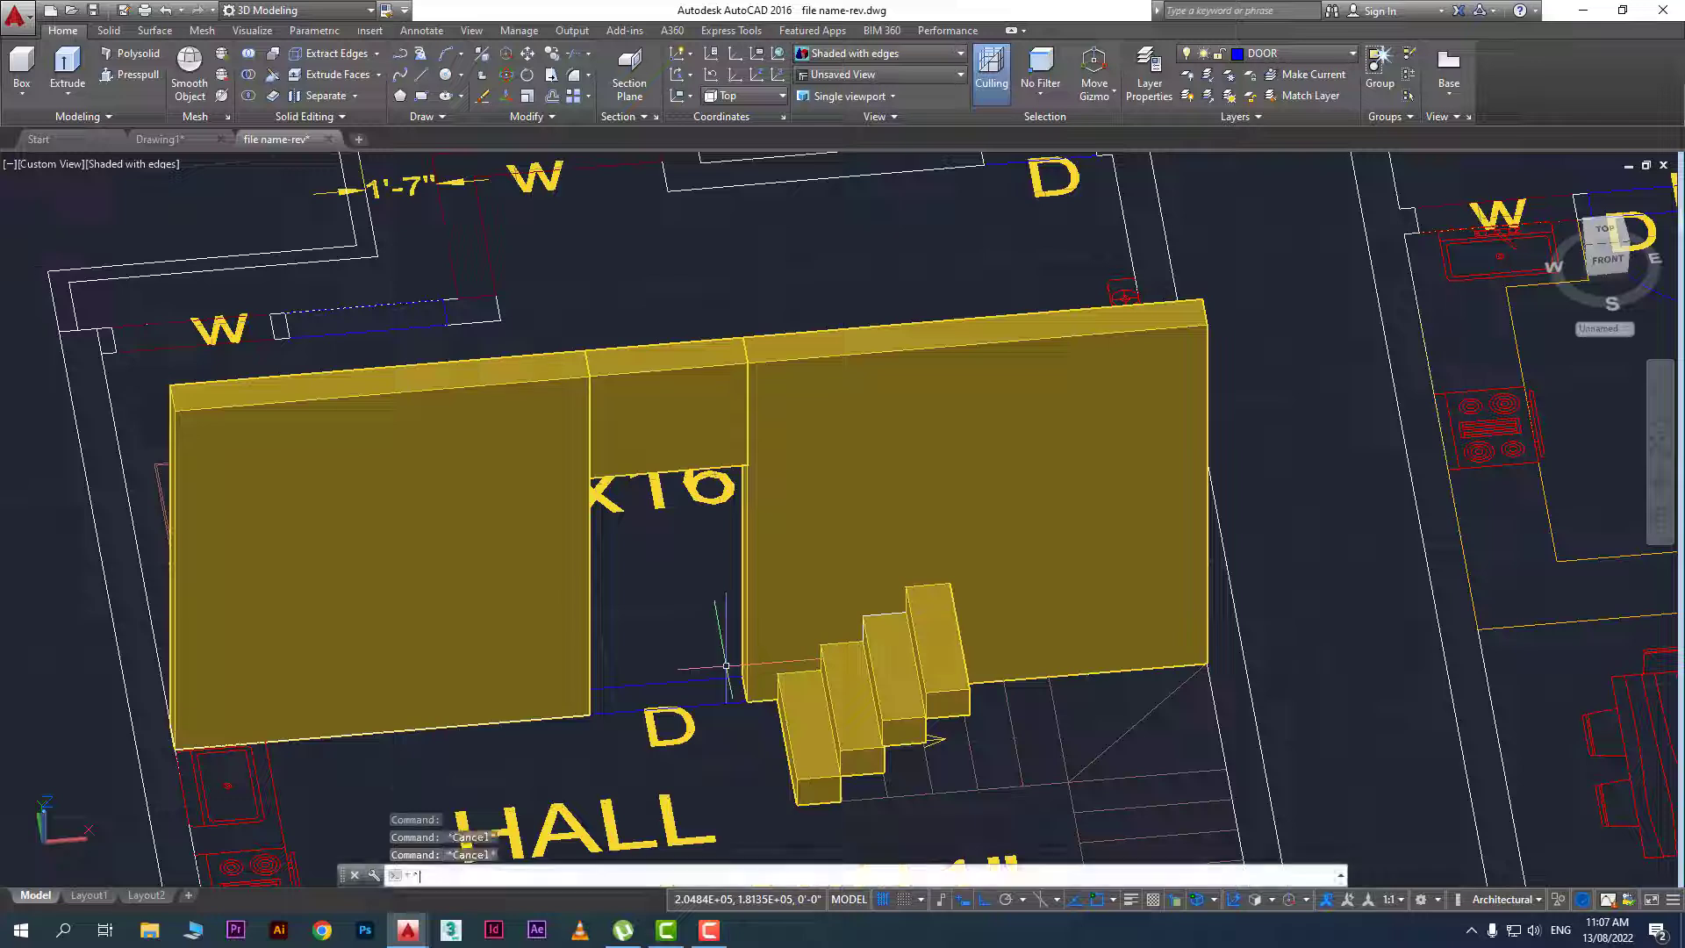
Copy the door lintel box from its bottom front corner down to the adjoining wall's base corner, forming a sill below a window opening
type("co")
key("Return")
left_click(666, 386)
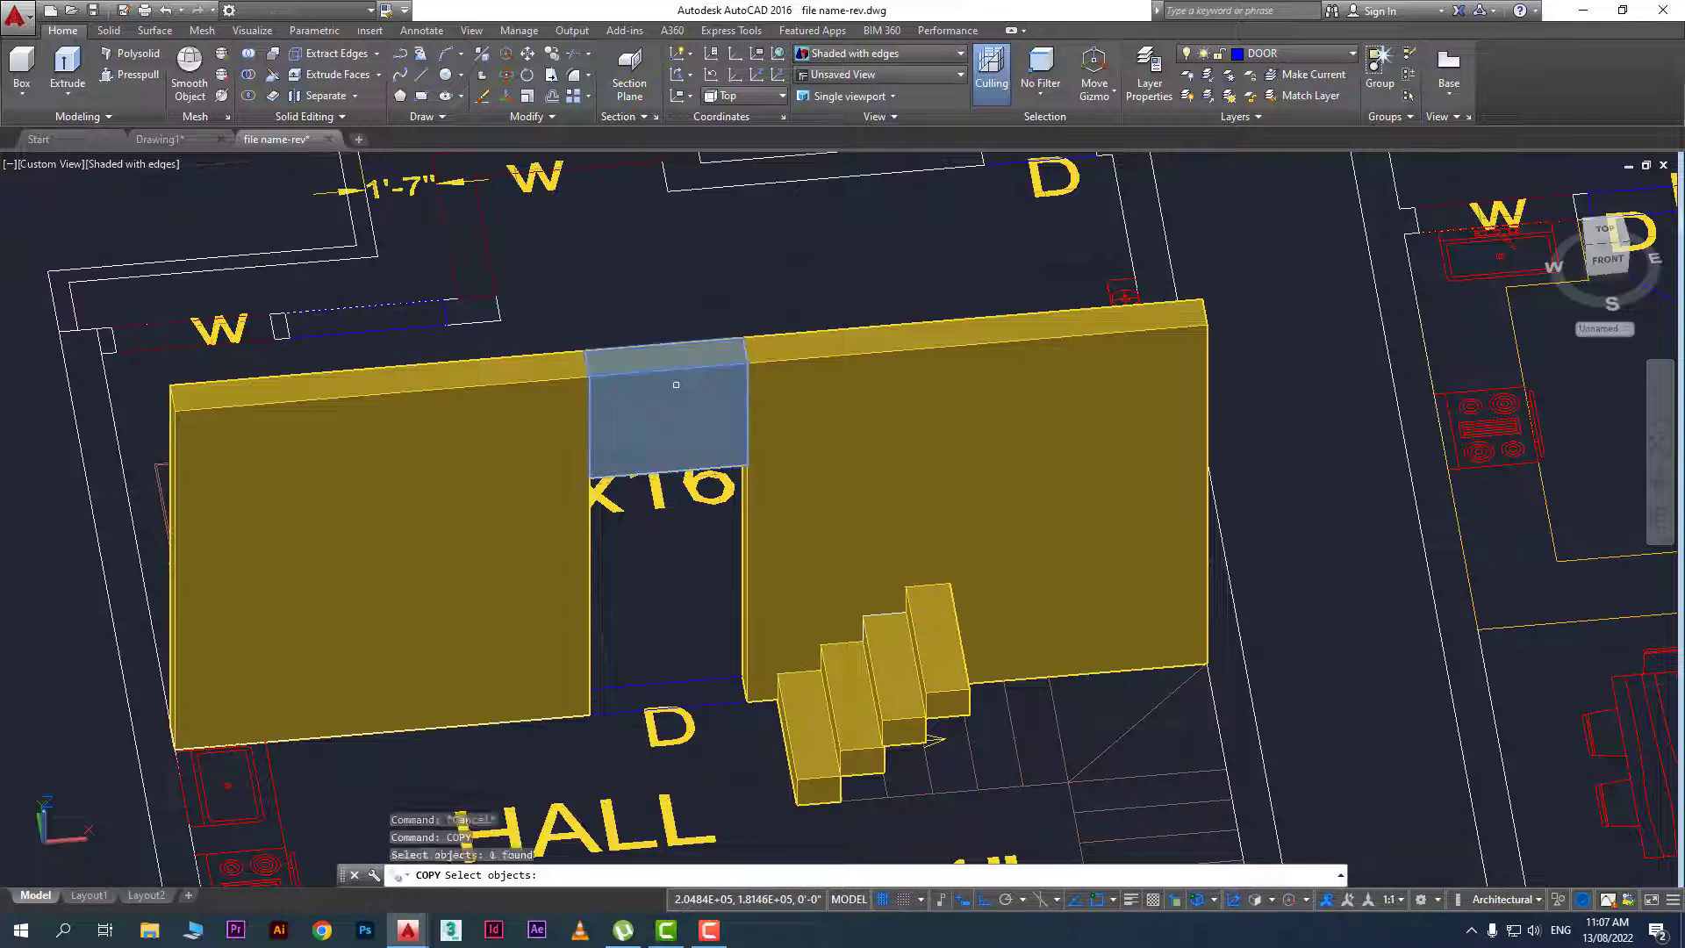
key("Return")
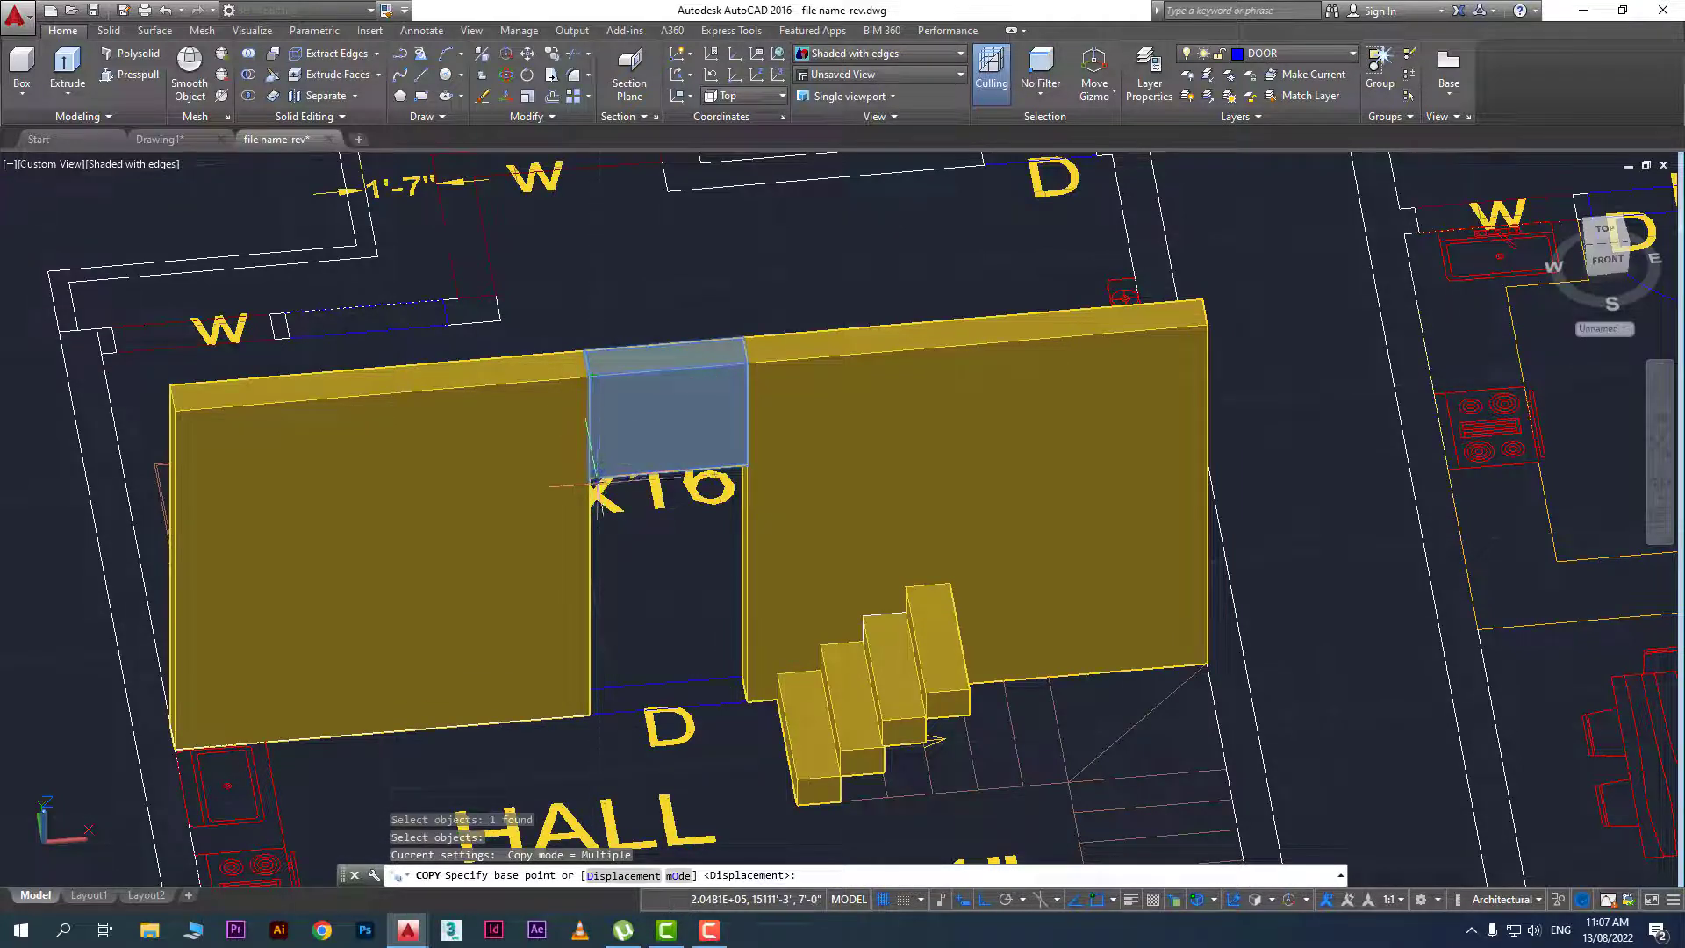
left_click(588, 478)
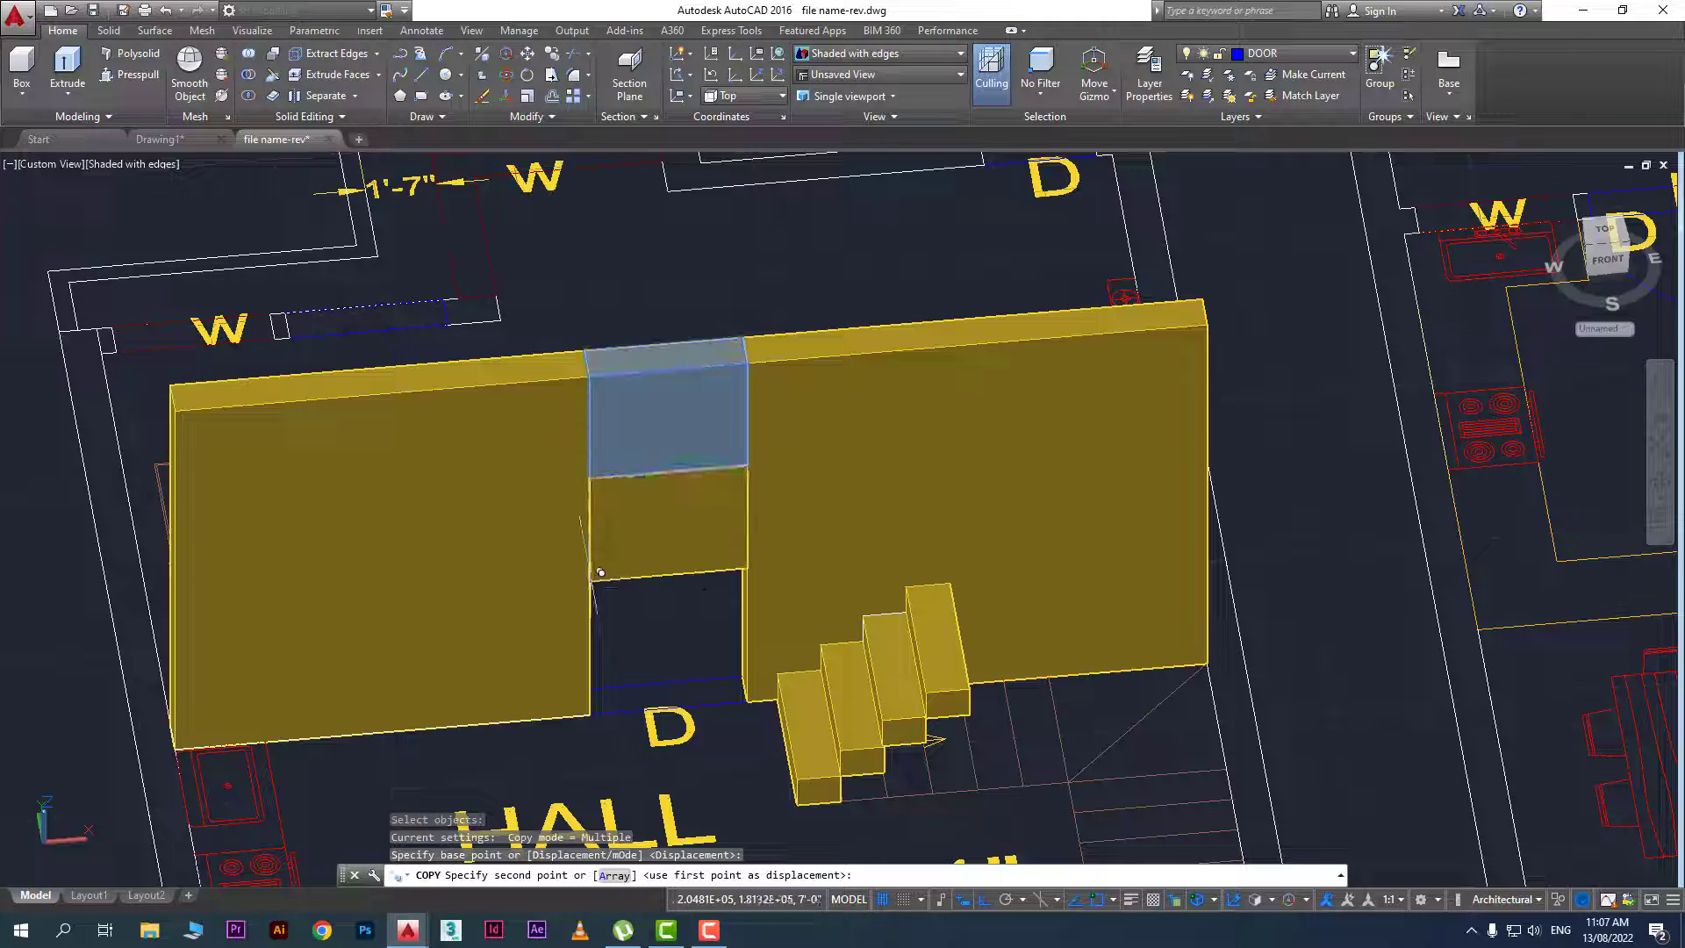
left_click(589, 713)
key("Escape")
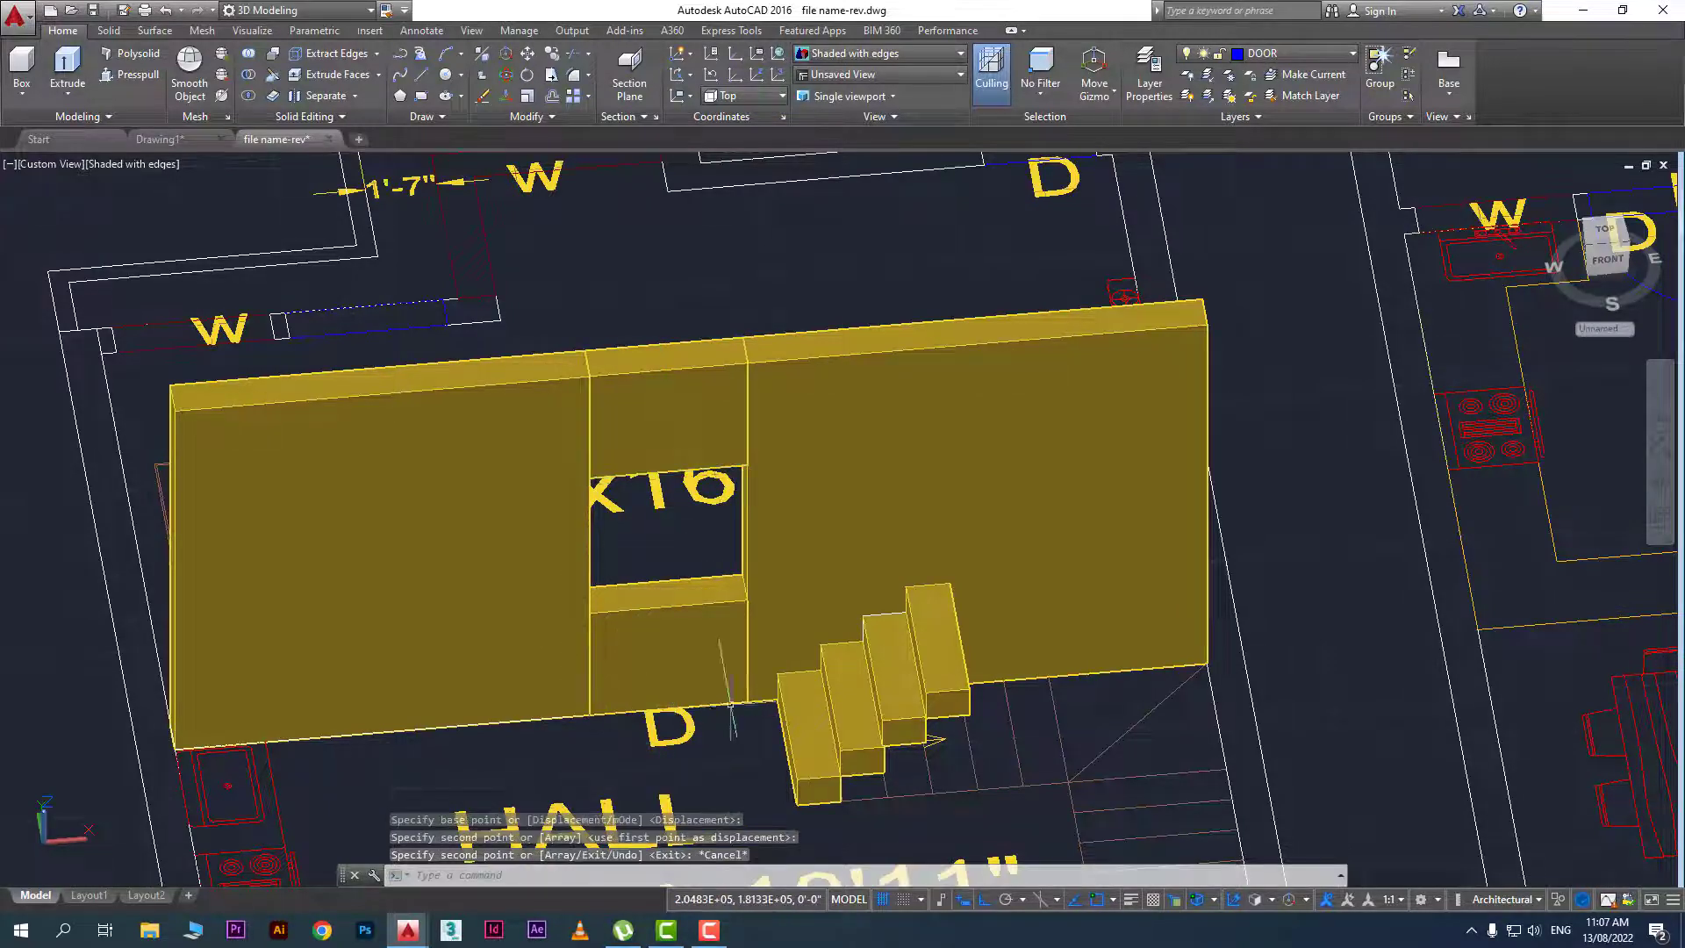
middle_click_drag(590, 713, 522, 624, "shift")
scroll(766, 567, "up", 2)
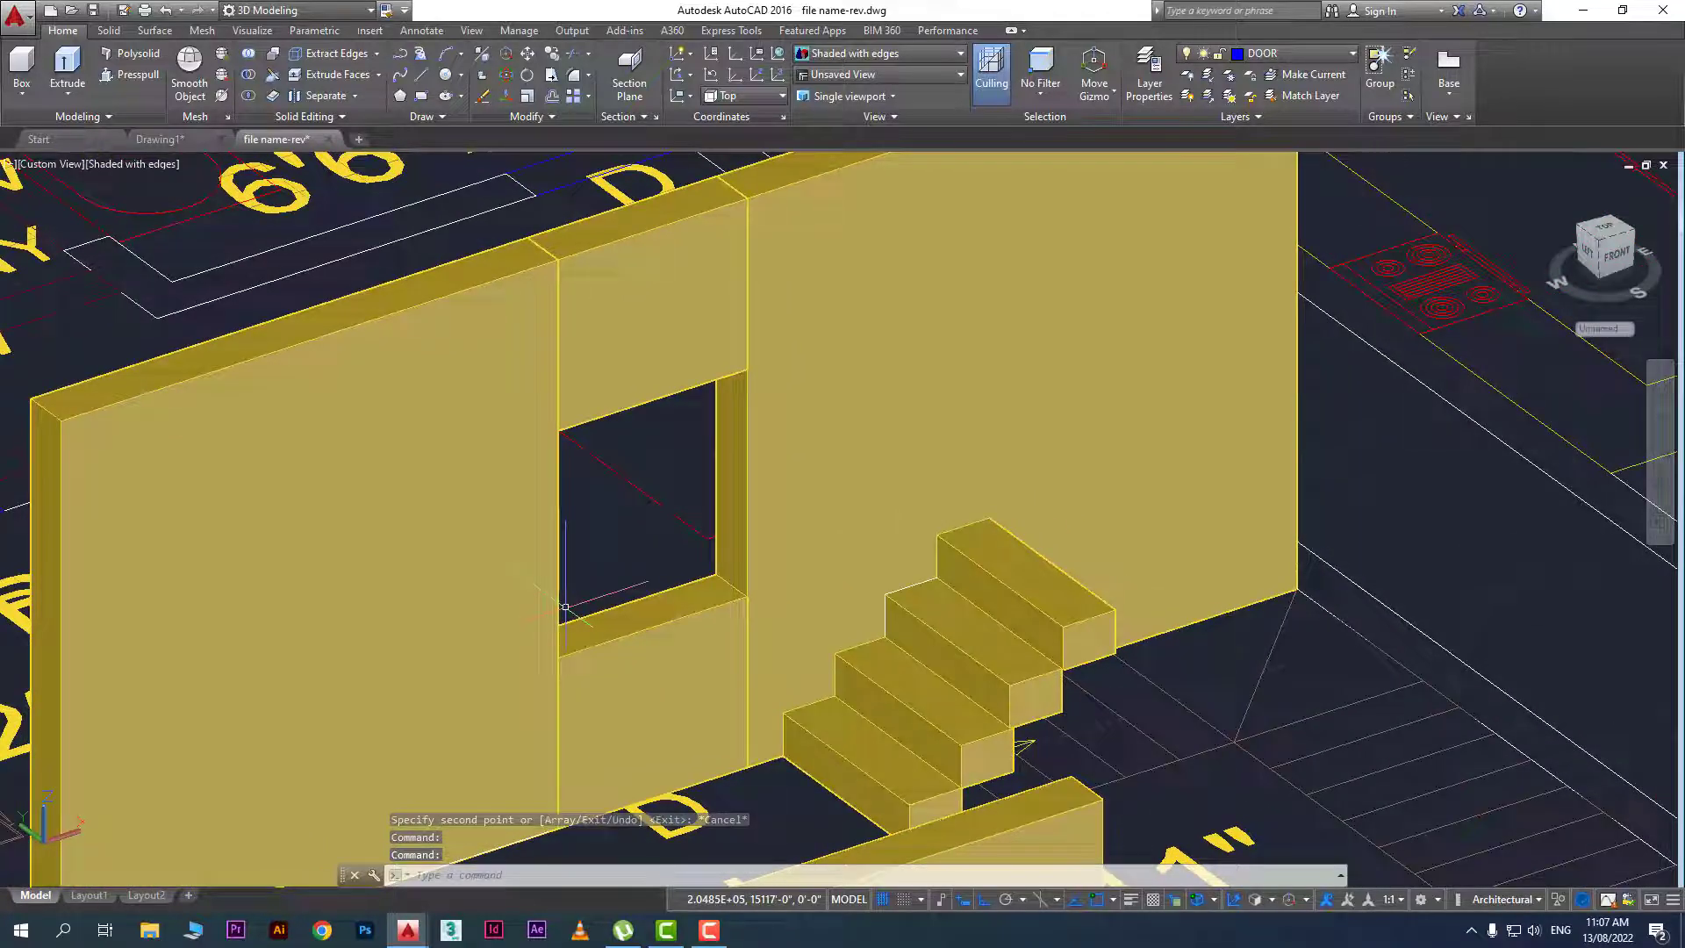